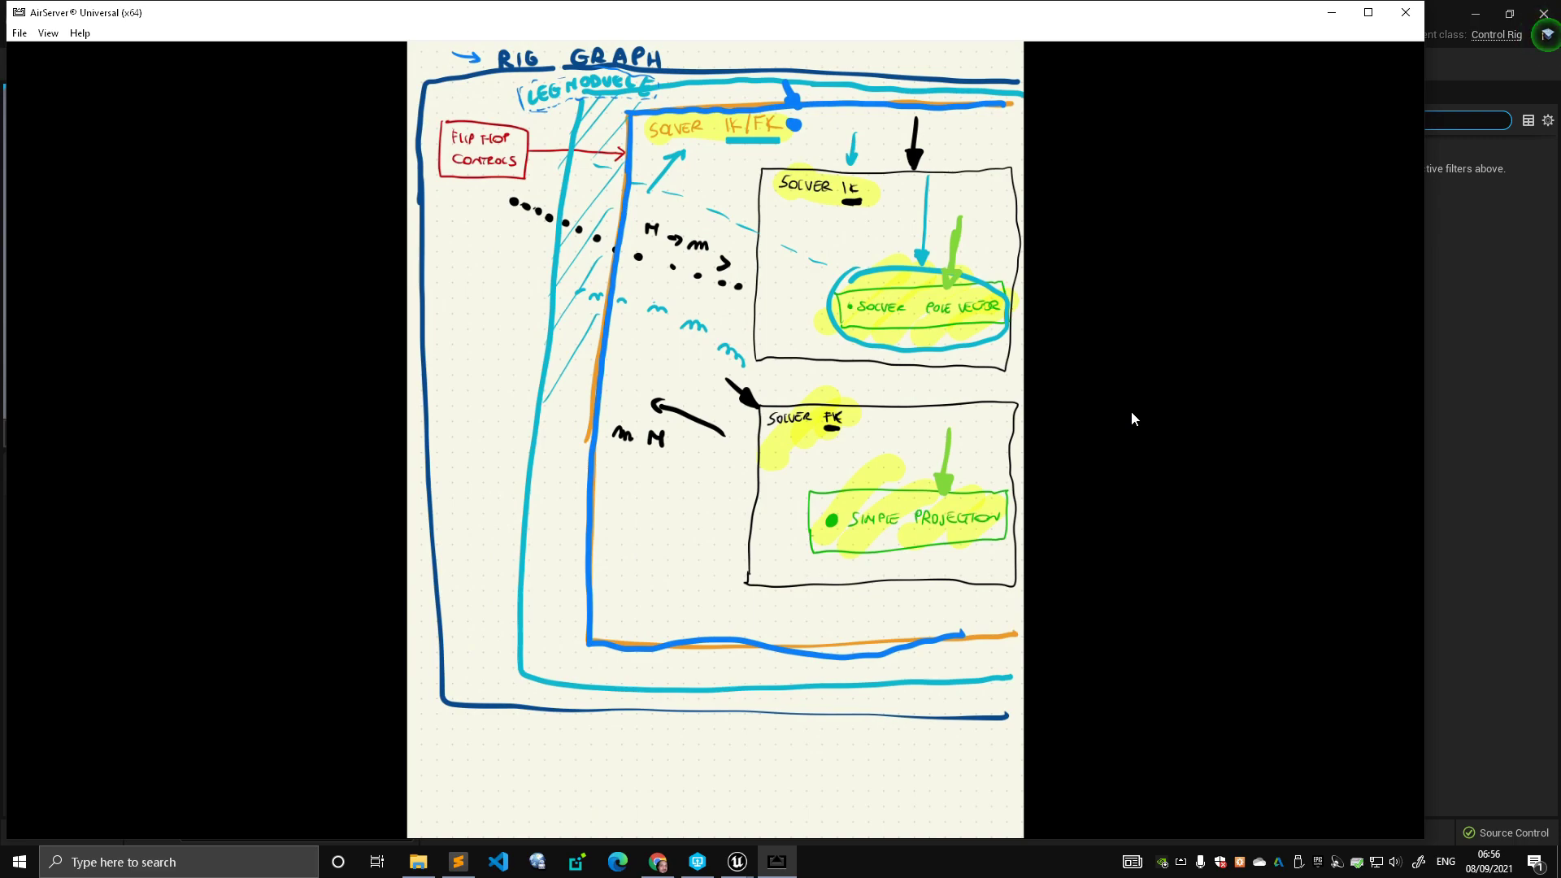
- Switch from the sketch window to the Unreal Editor and open the control rig's Rig Graph
click(1332, 13)
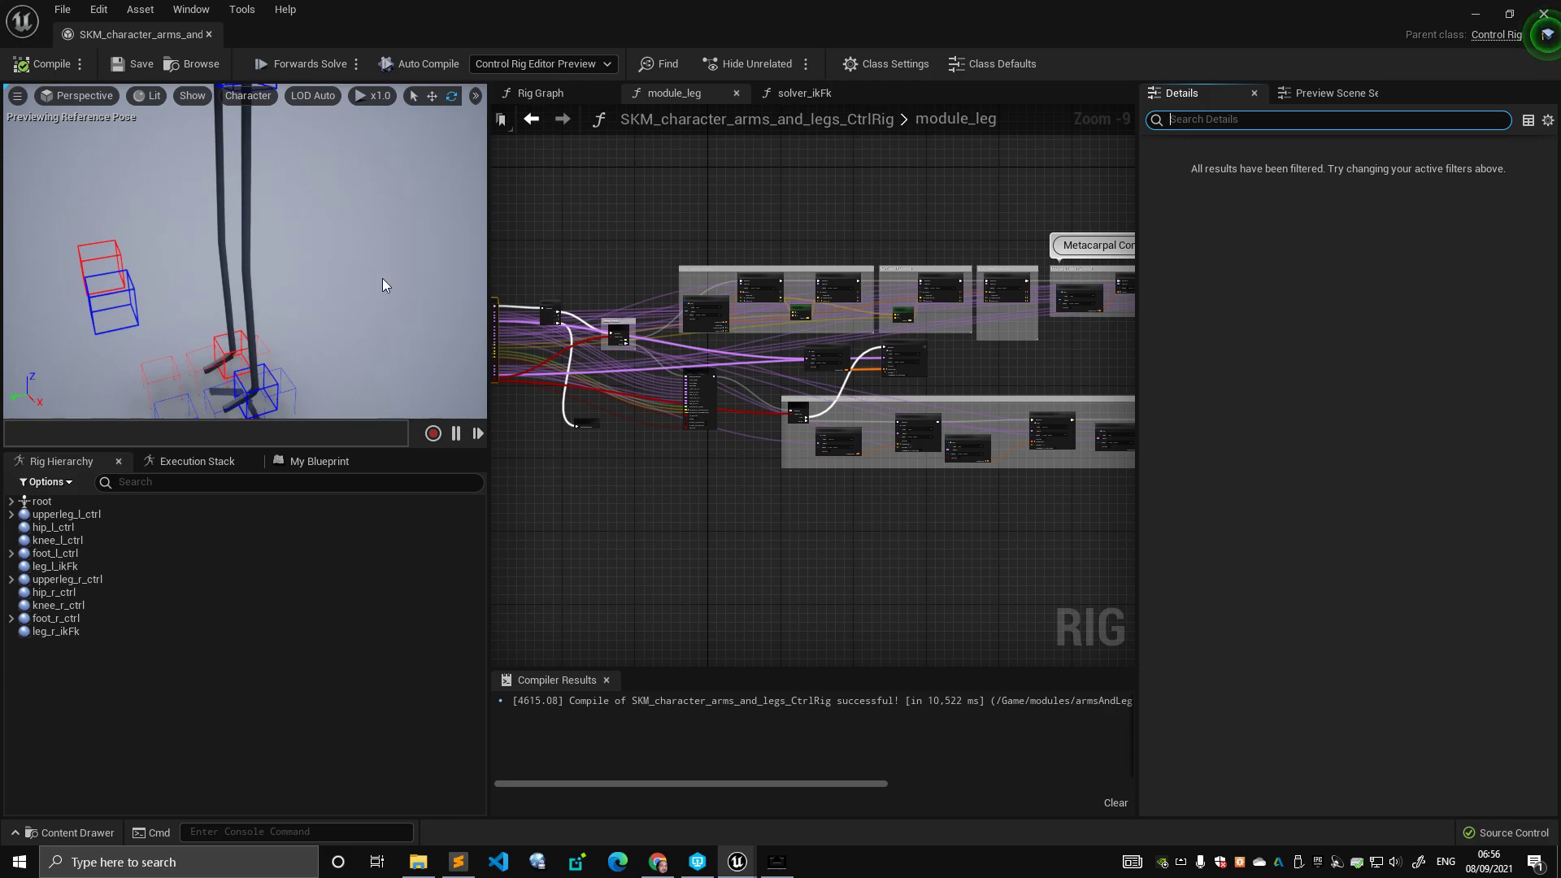
click(572, 95)
scroll(735, 215, down, 4)
right_drag(735, 215, 738, 255)
scroll(681, 268, down, 3)
scroll(698, 334, up, 1)
- Examine the two module_leg chains in the Rig Graph, selecting the pair of module_leg nodes in the upper chain
drag(569, 324, 1016, 490)
drag(596, 314, 1052, 517)
right_drag(1051, 325, 1033, 403)
drag(1056, 224, 842, 396)
right_drag(840, 394, 736, 291)
scroll(780, 342, up, 1)
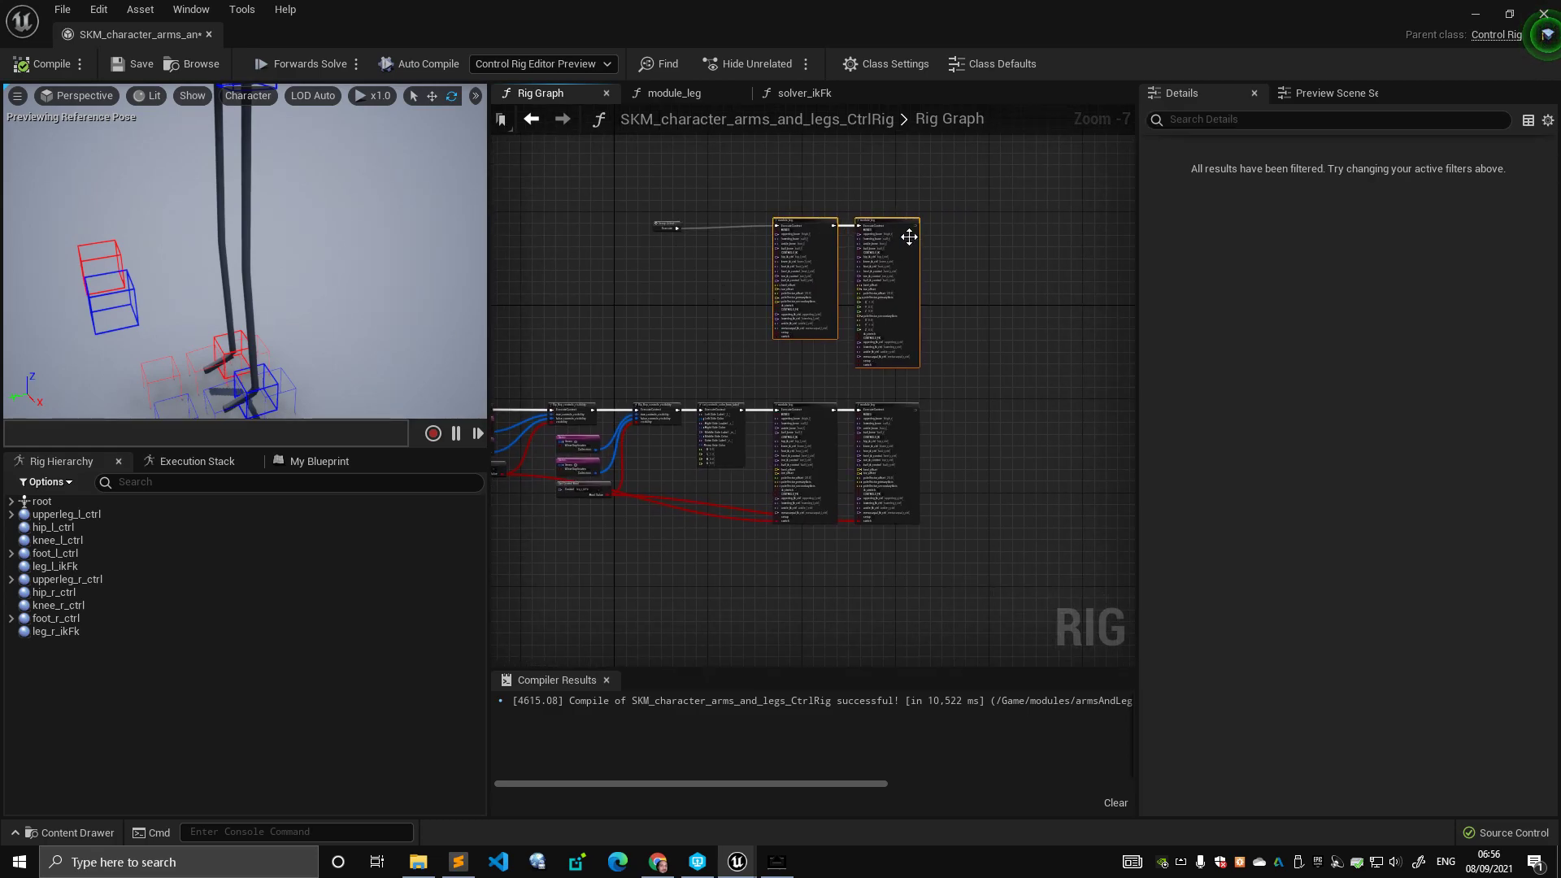
scroll(846, 348, up, 1)
scroll(801, 371, up, 1)
scroll(801, 371, down, 3)
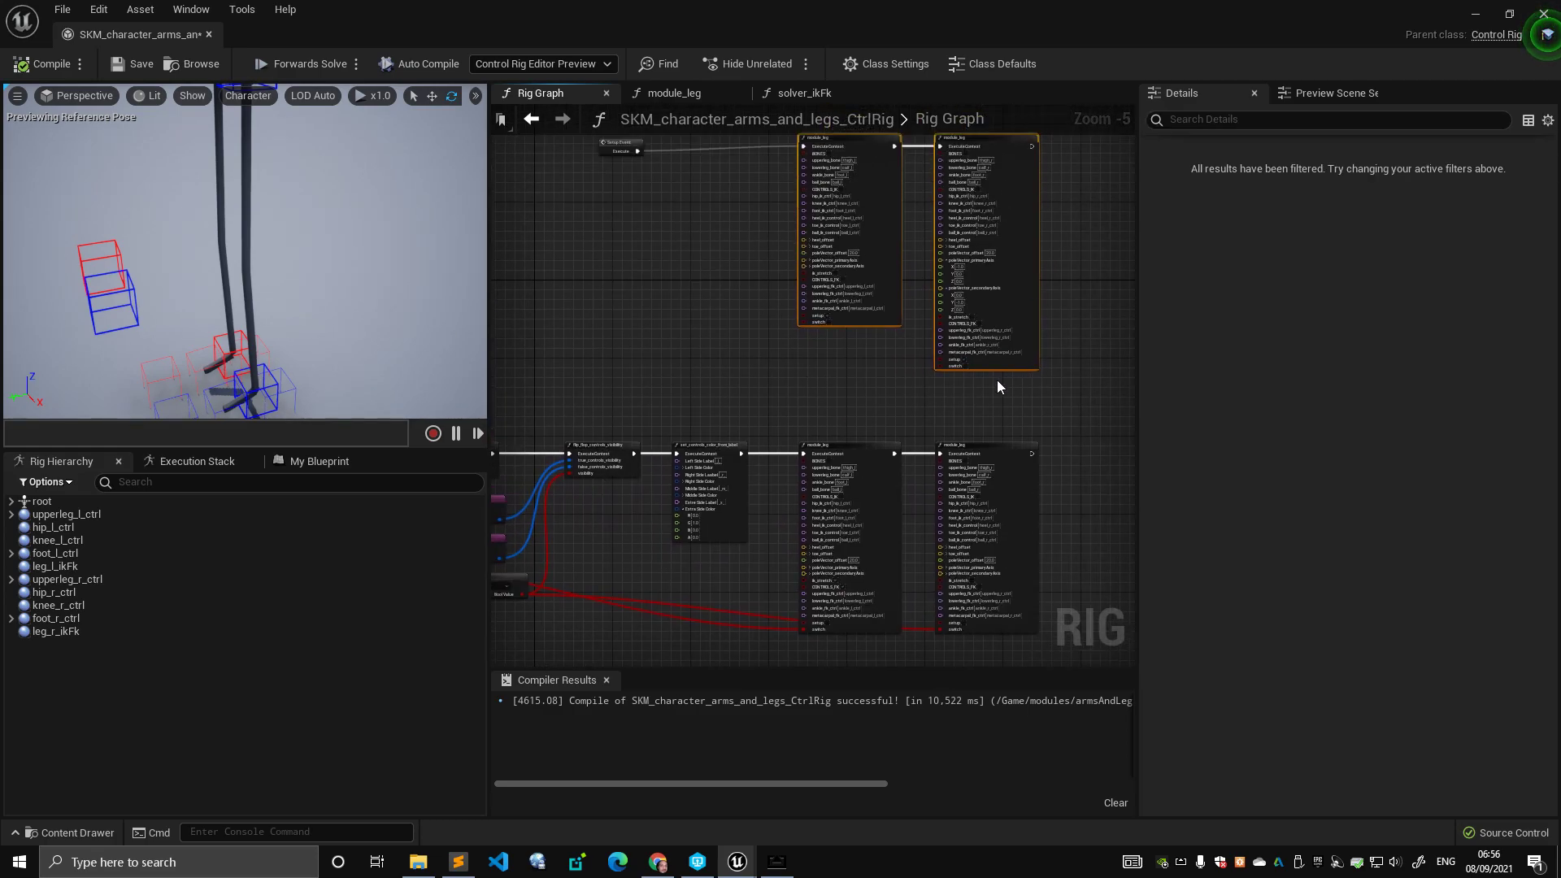
right_drag(735, 397, 822, 349)
scroll(801, 327, up, 2)
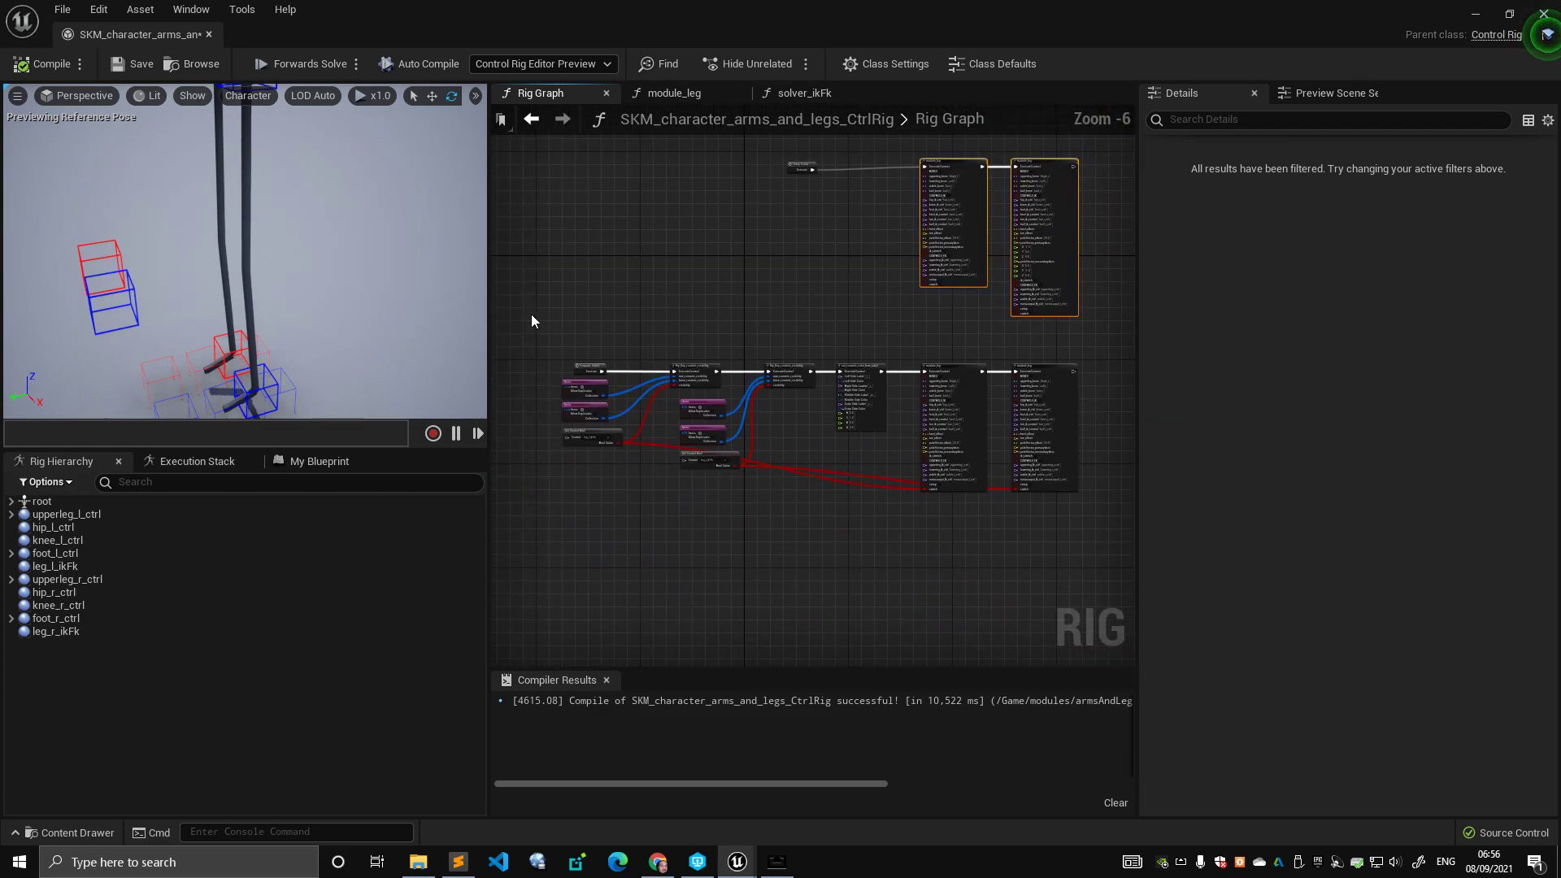
- Select foot_l_ctrl in the viewport and raise it so the left leg bends
click(278, 390)
right_drag(334, 367, 412, 320)
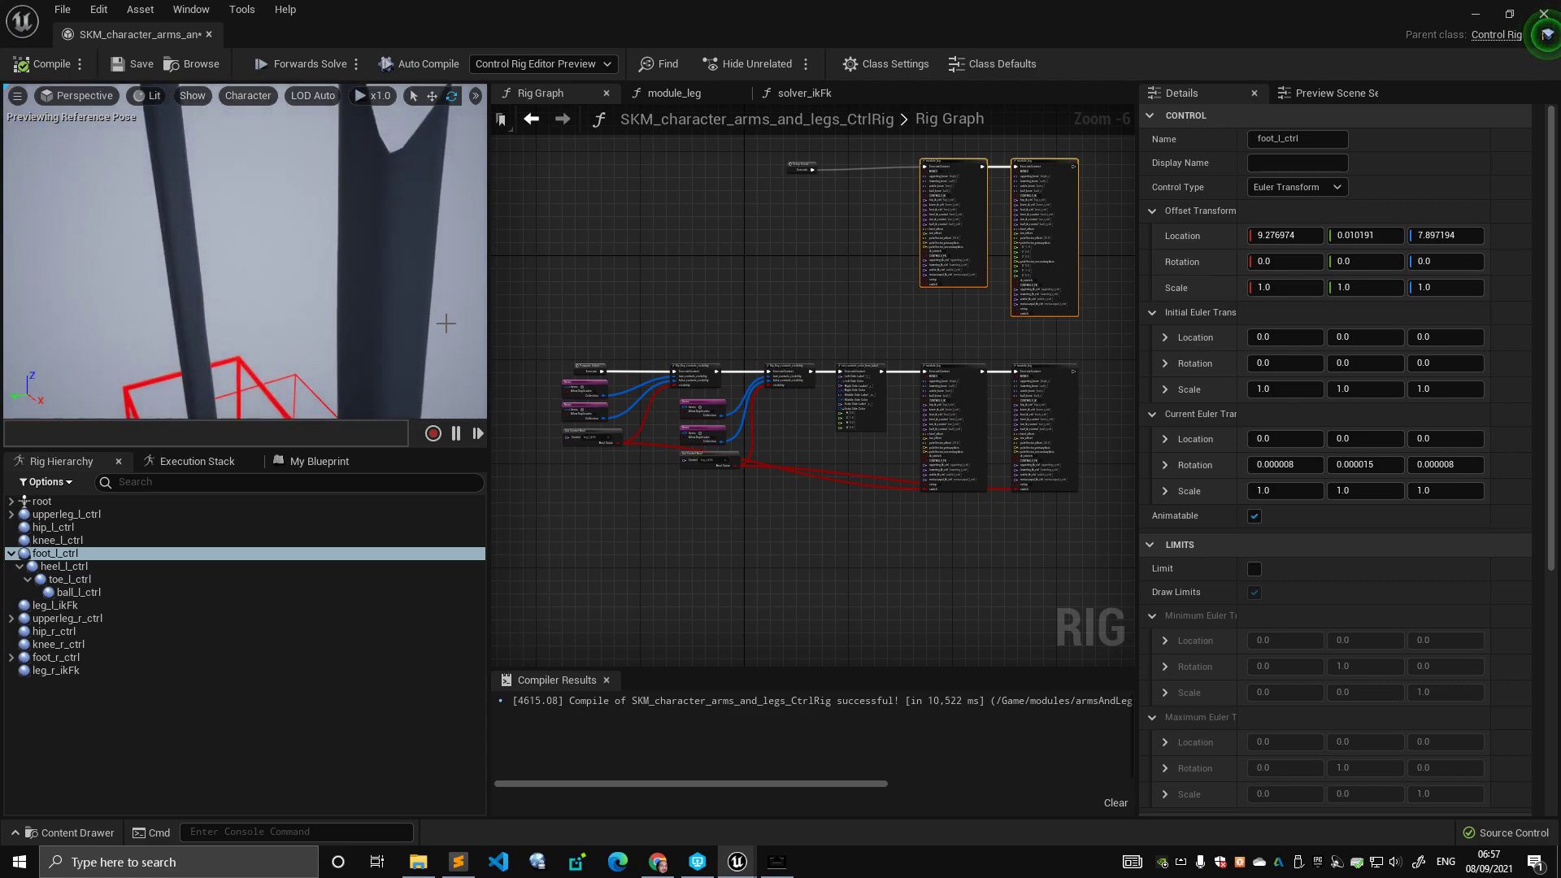
key(f)
key(w)
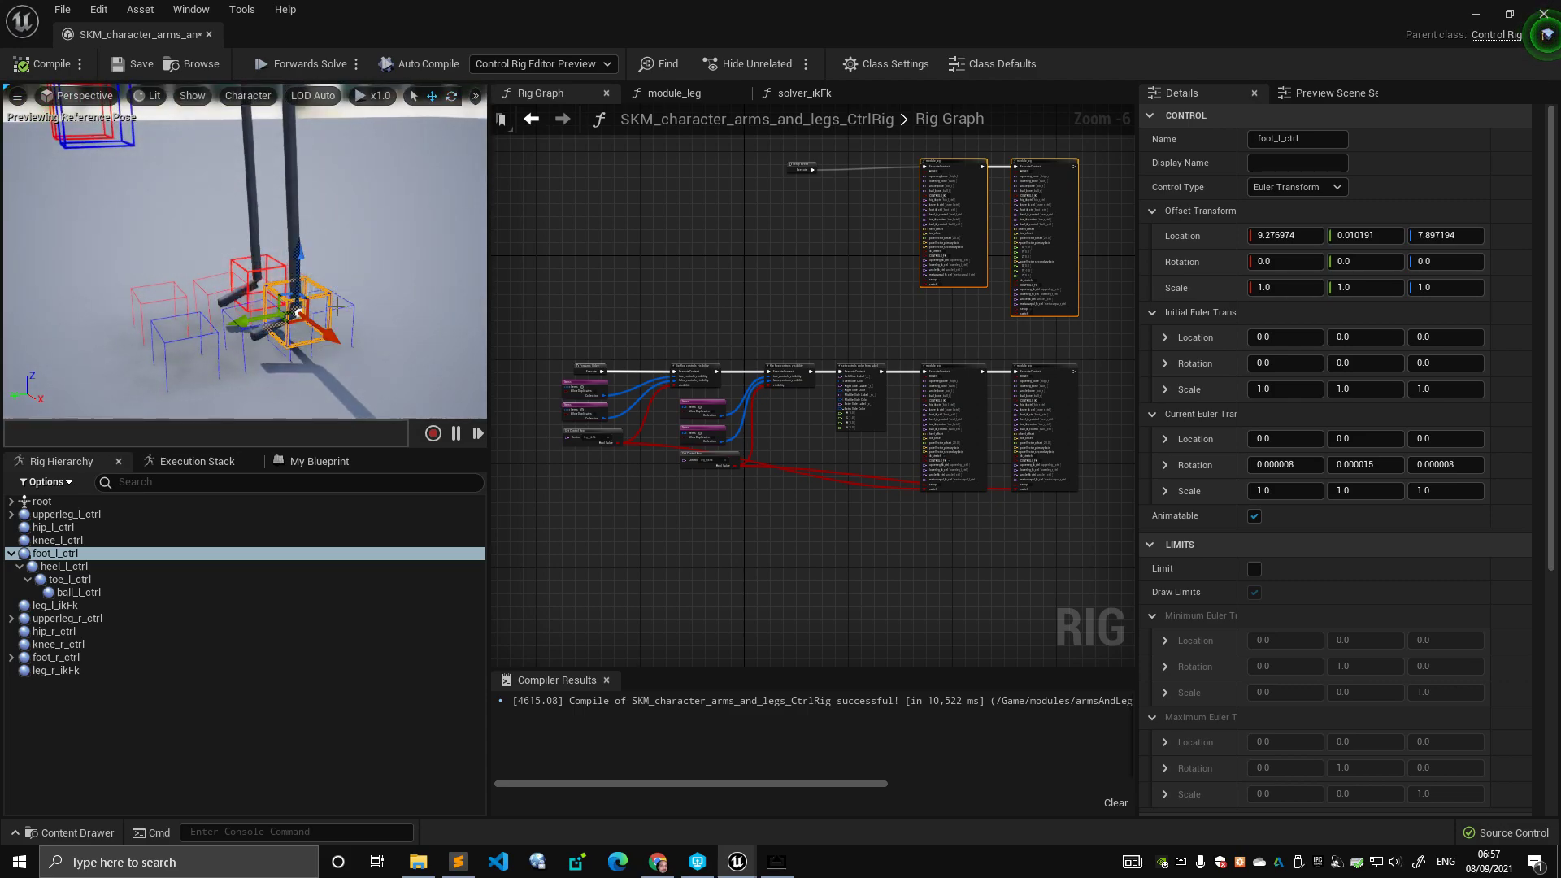
drag(306, 257, 257, 196)
- Try rotating toe_l_ctrl to test the foot roll, and undo the rotation
click(203, 209)
key(e)
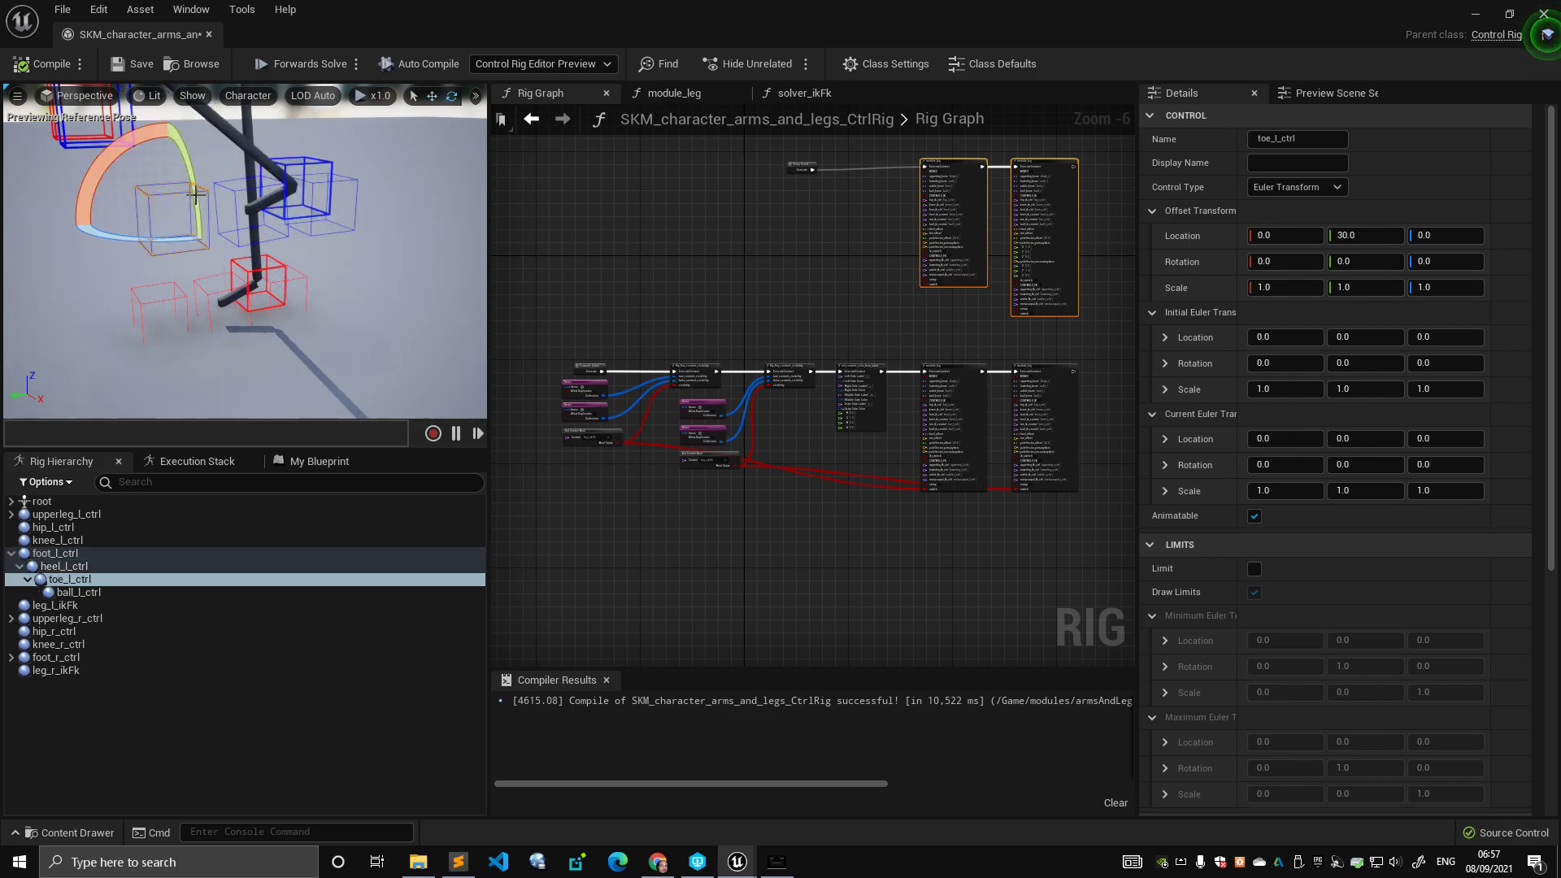
drag(143, 143, 118, 162)
key(ctrl+z)
- Try rotating heel_l_ctrl to test the heel pivot, and undo the rotation
click(360, 193)
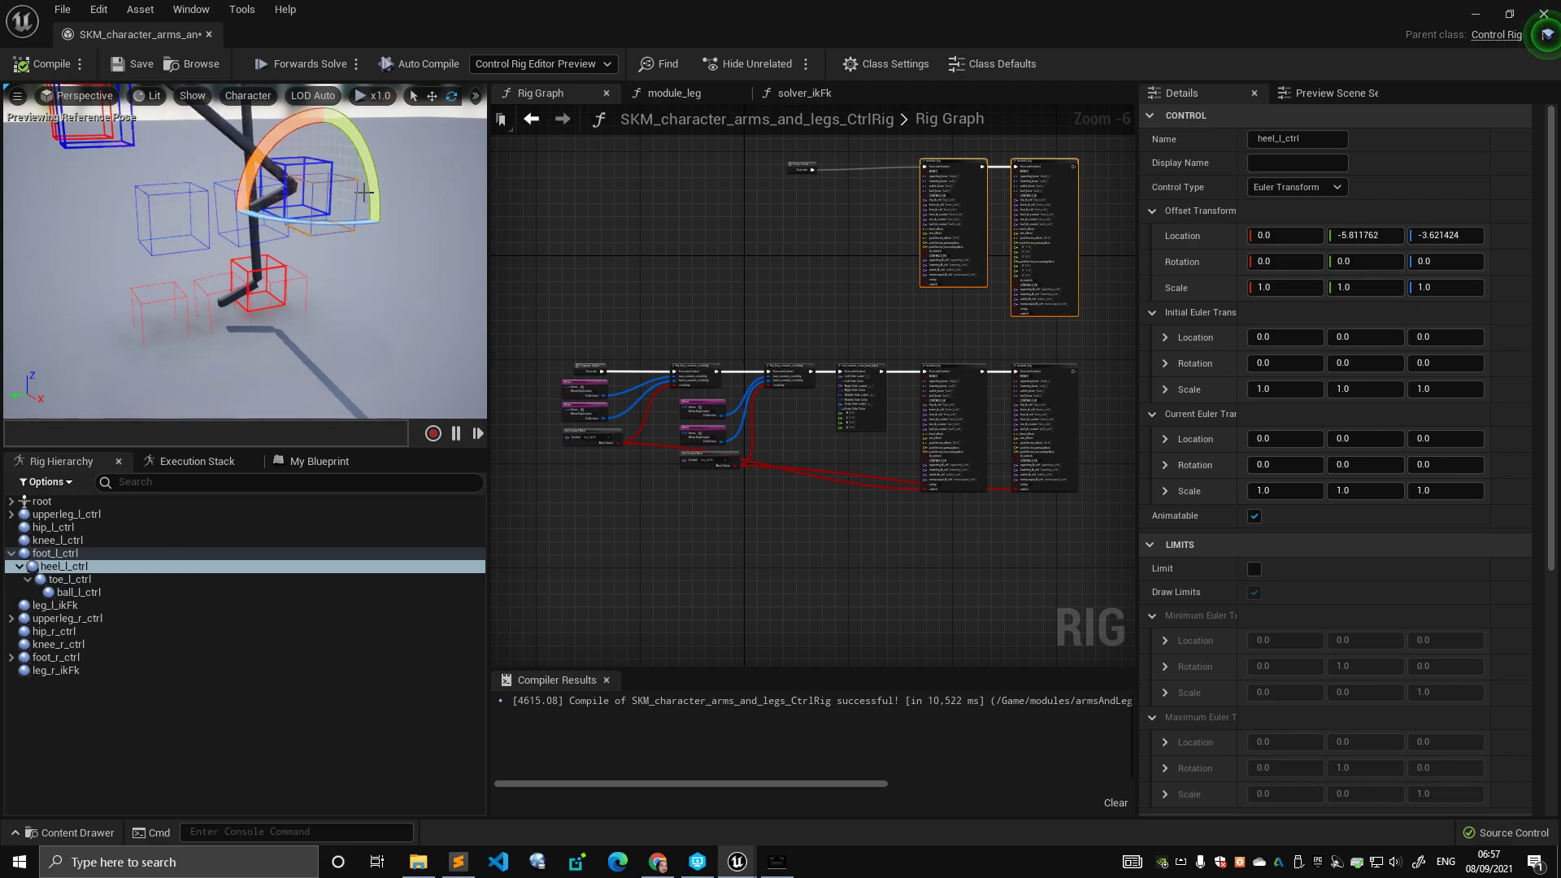
drag(260, 156, 183, 152)
key(ctrl+z)
- Try rotating ball_l_ctrl by about 35 degrees around its Z axis, and undo the rotation
click(235, 194)
right_drag(350, 187, 463, 122)
key(ctrl+z)
right_drag(148, 296, 346, 155)
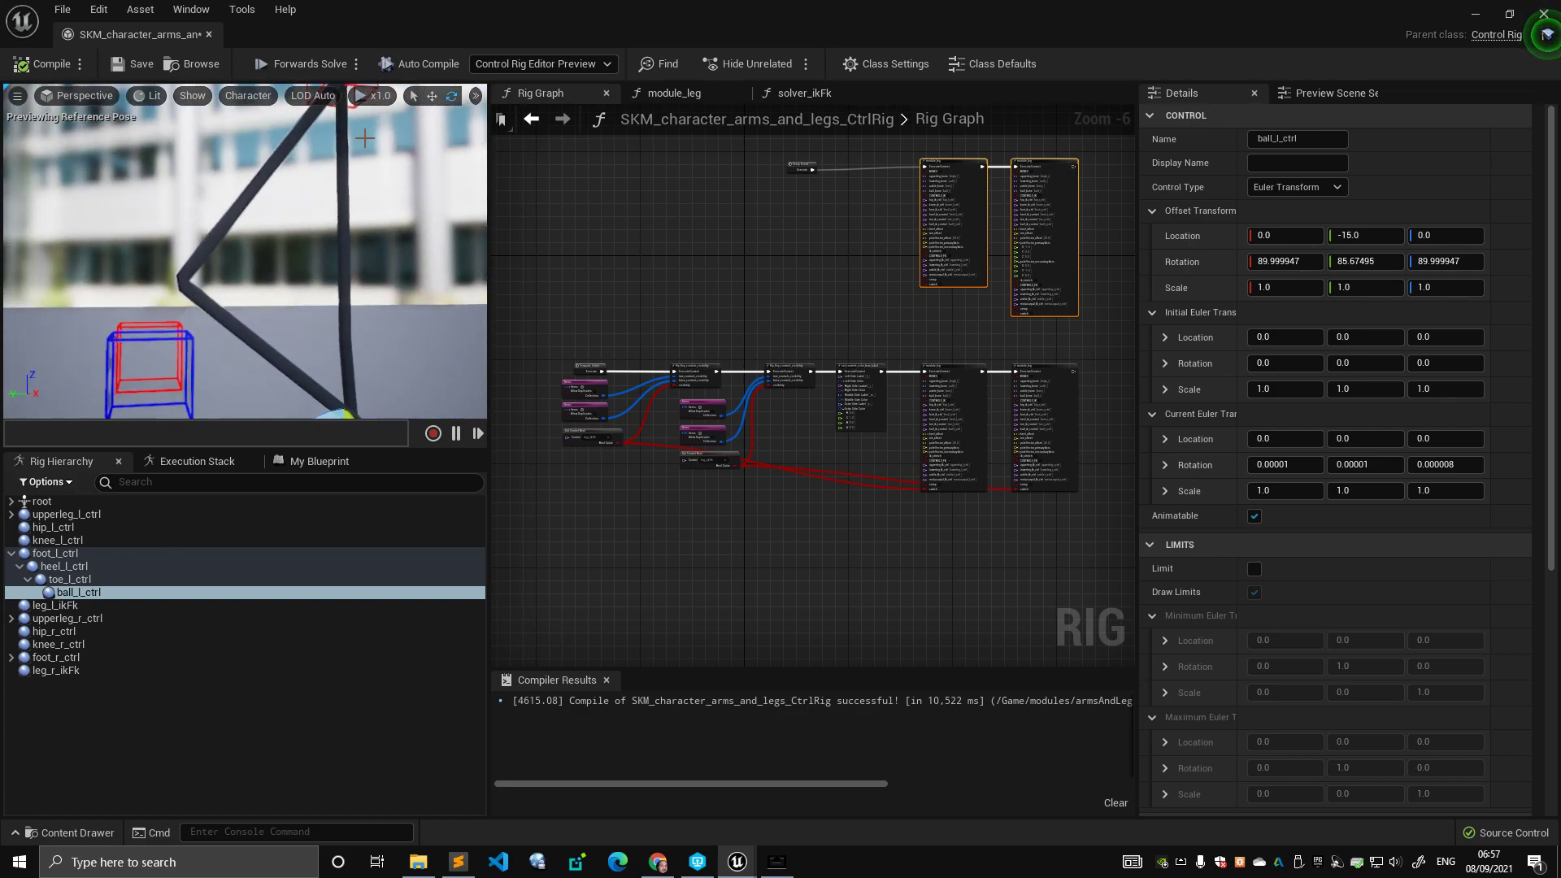
right_drag(189, 249, 353, 320)
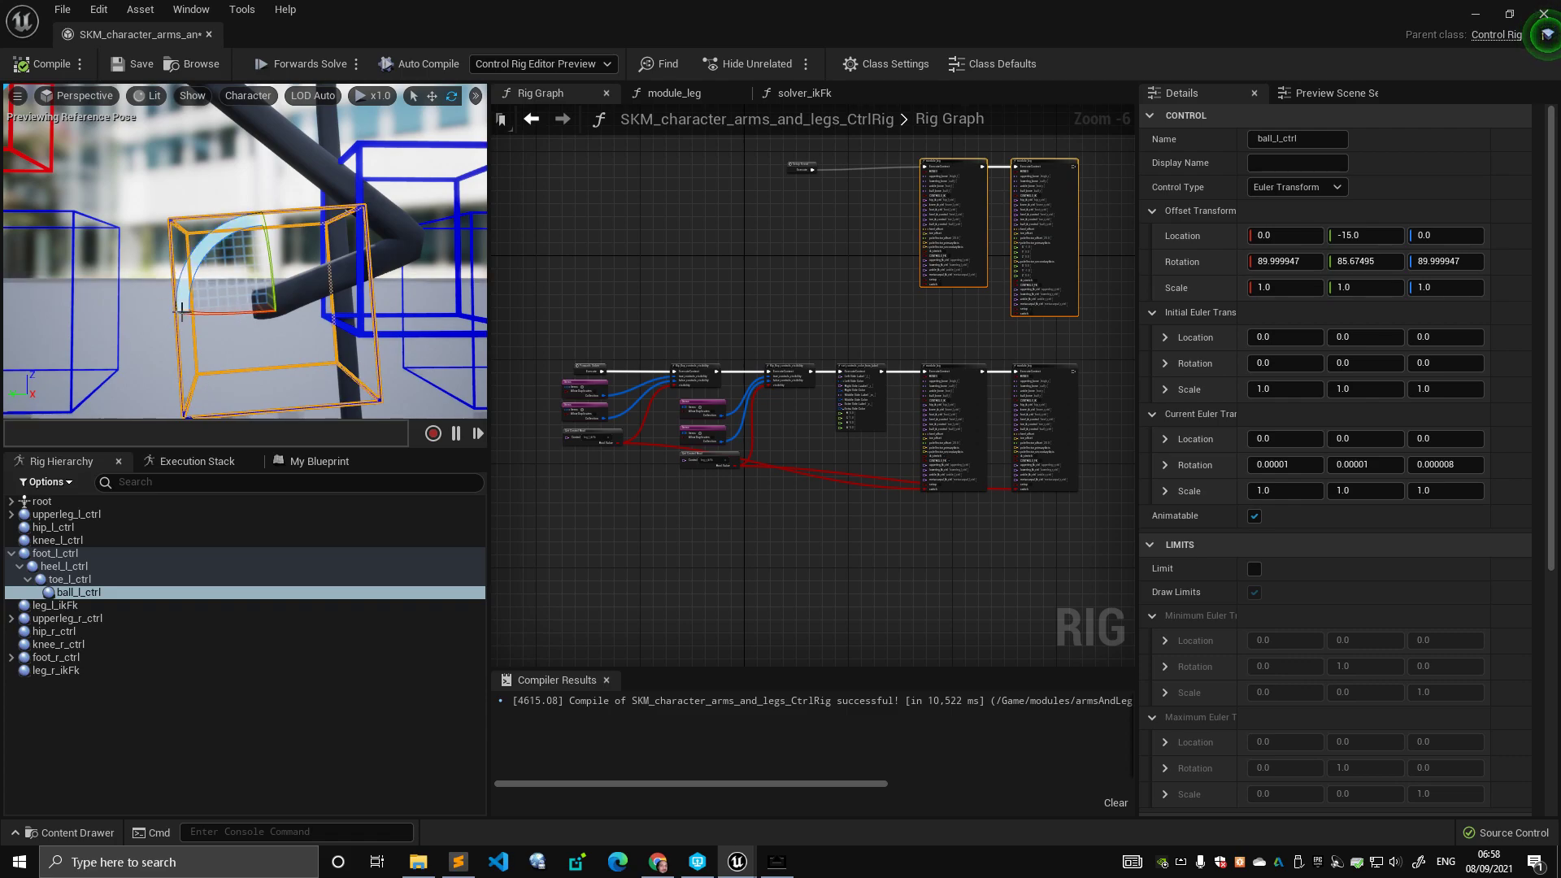
drag(203, 248, 198, 204)
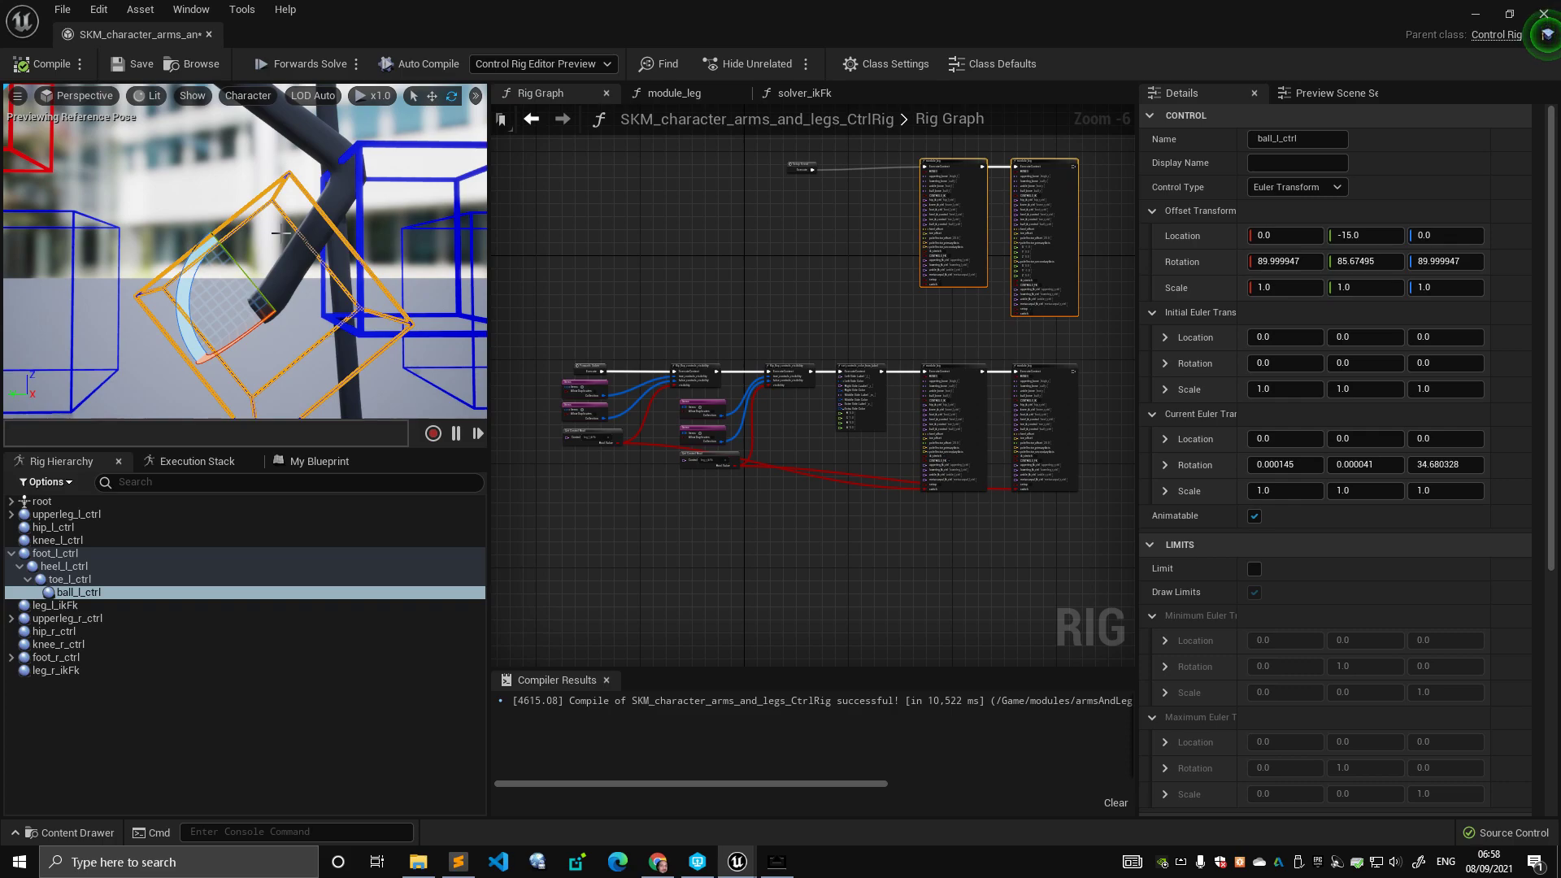
drag(289, 278, 222, 249)
key(ctrl+z)
- Select foot_l_ctrl and move it vertically to a Z location of about 31.1
right_drag(241, 184, 225, 195)
click(264, 333)
key(f)
drag(278, 292, 278, 240)
right_drag(278, 240, 277, 282)
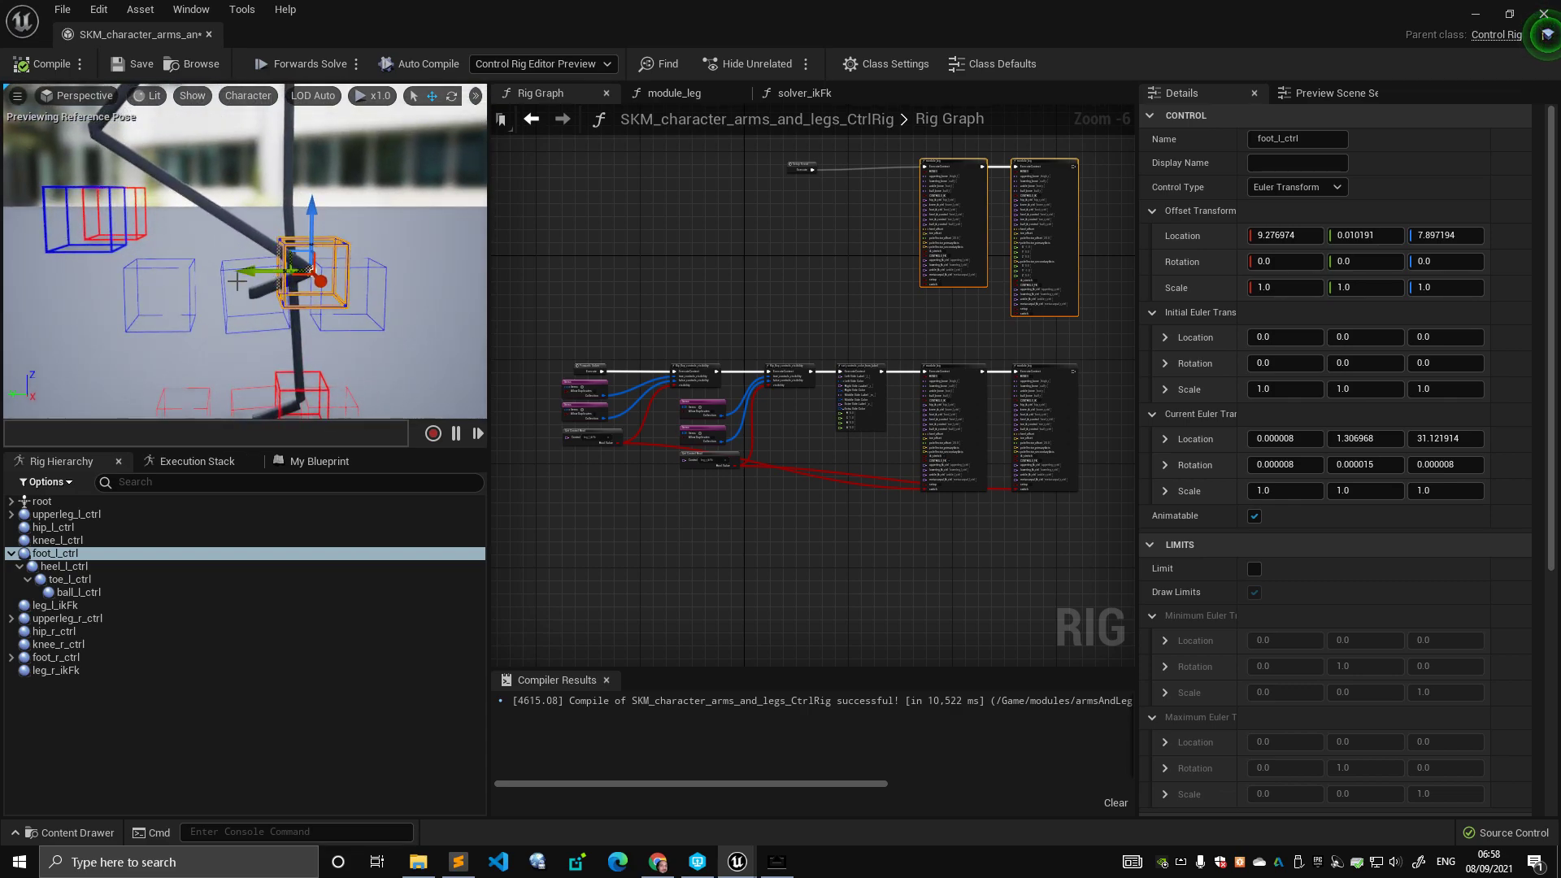
right_drag(392, 246, 376, 257)
- Select the left foot's ball, heel and toe IK controls one after another to inspect them
click(129, 243)
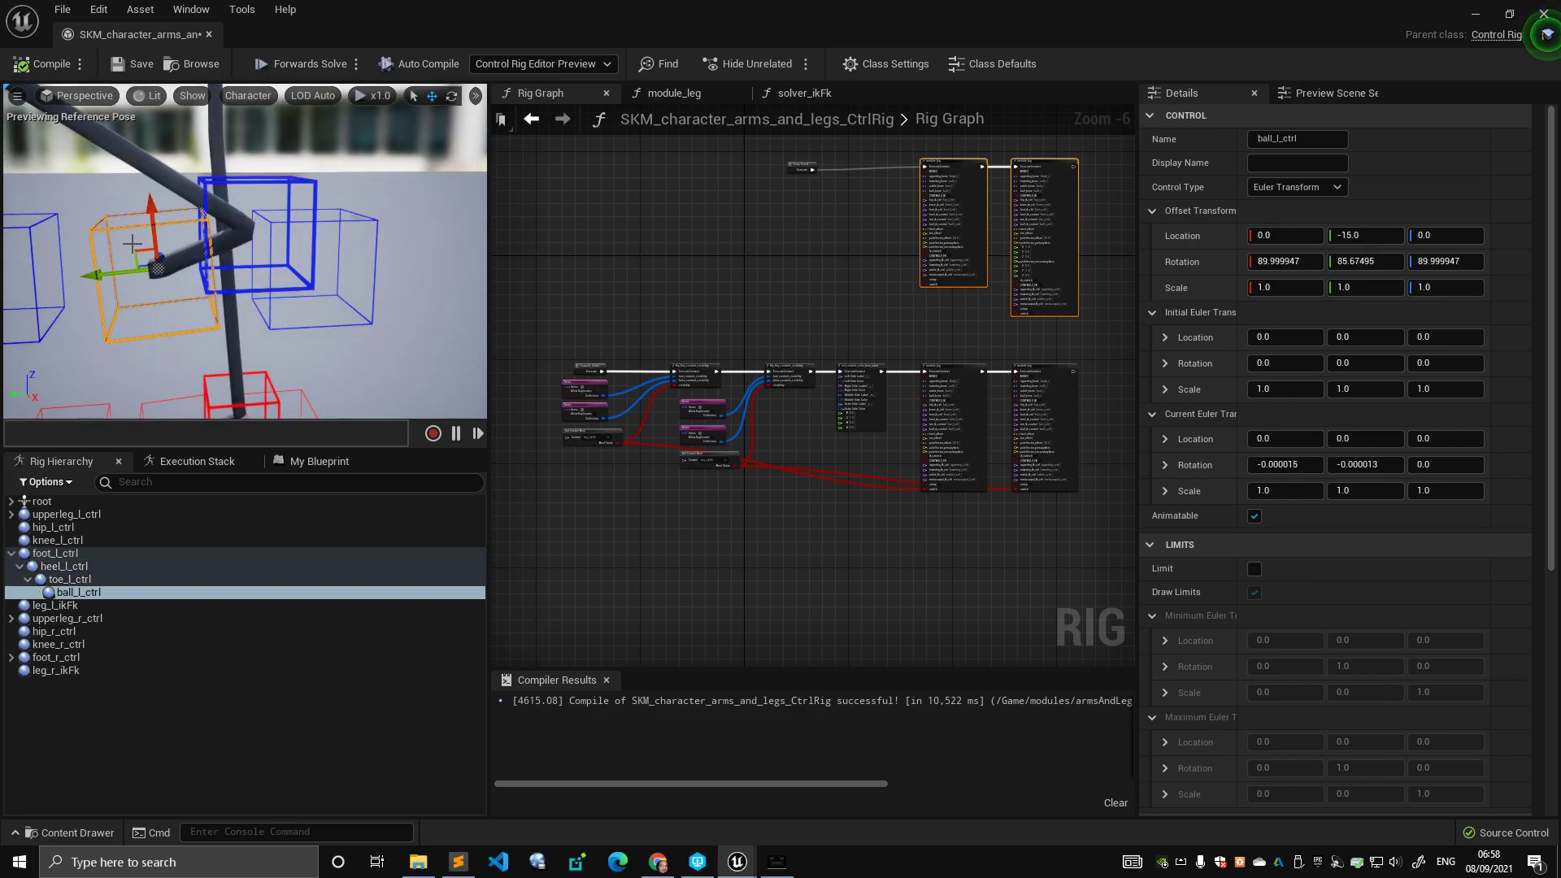
click(288, 196)
click(186, 241)
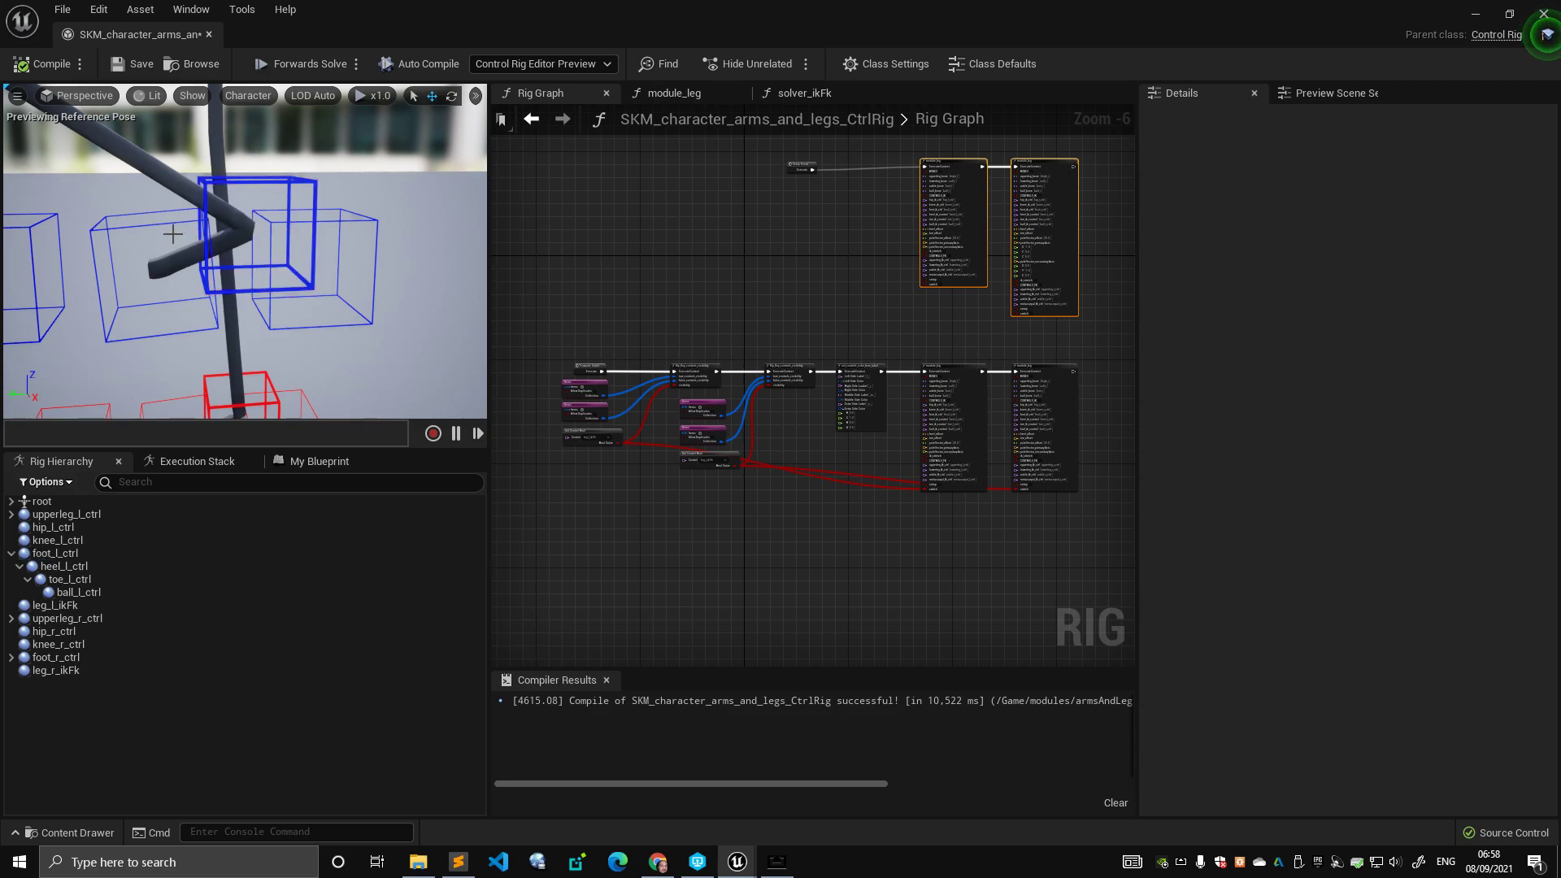
click(51, 229)
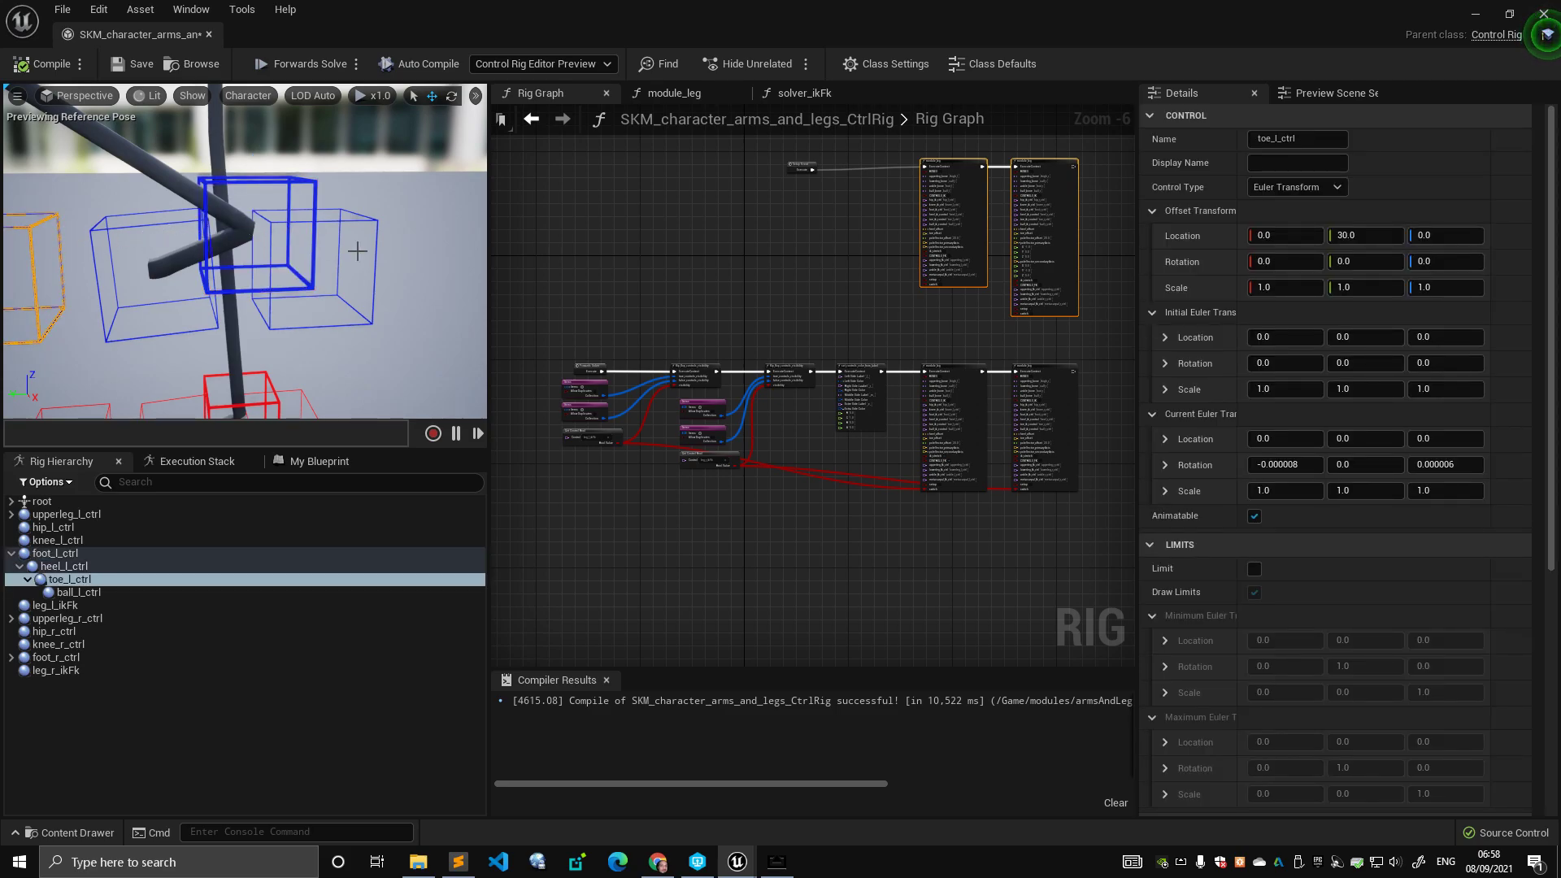
click(160, 241)
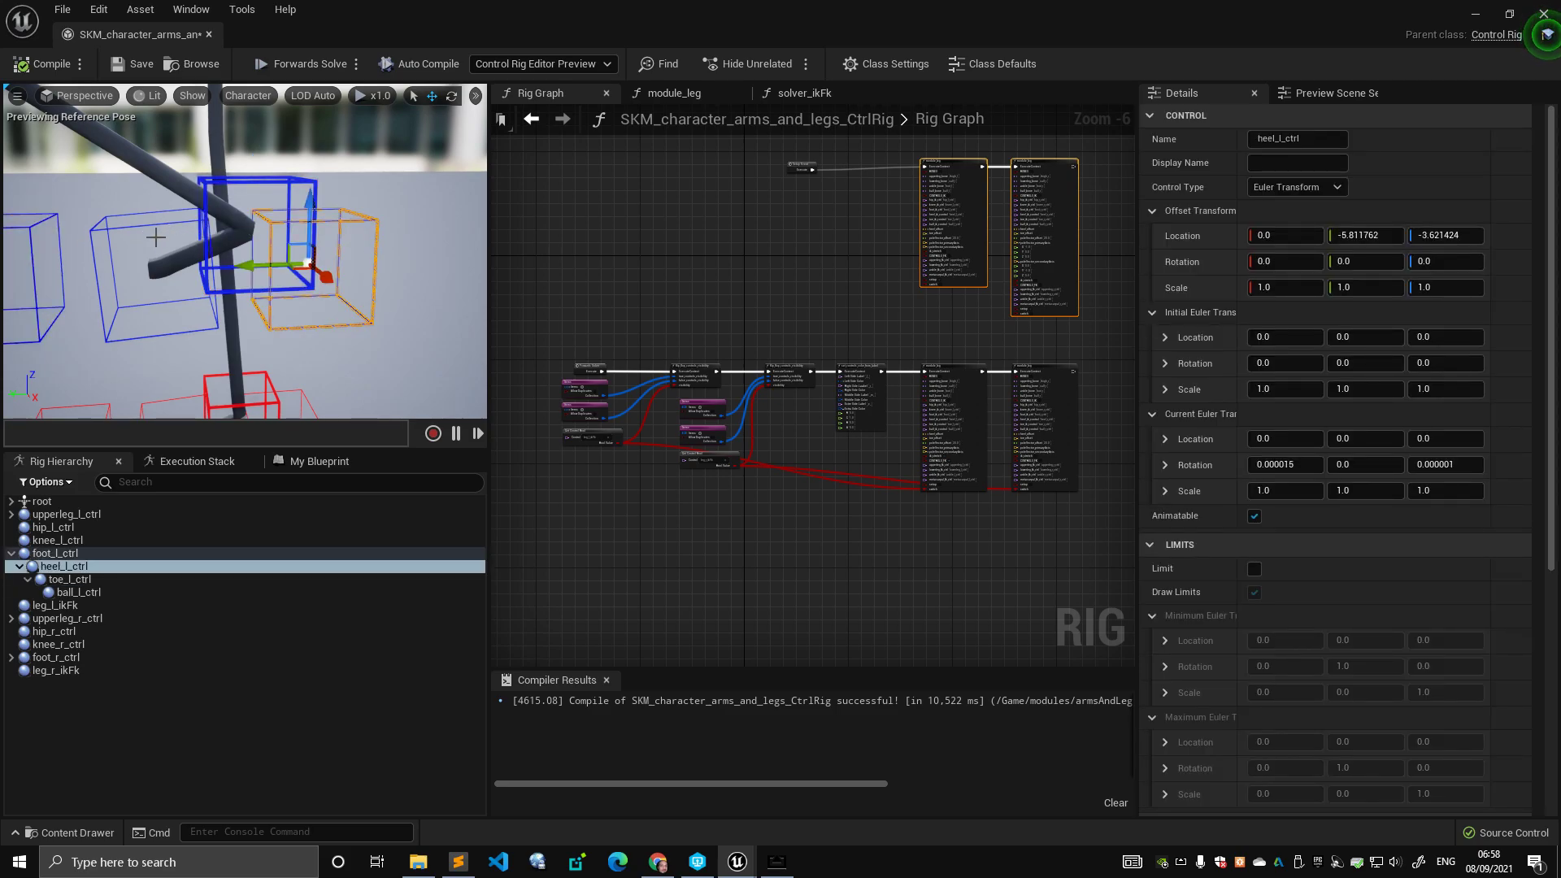
- Select foot_l_ctrl and shift it to a Y location of about 3.91
click(277, 195)
key(f)
drag(184, 244, 208, 241)
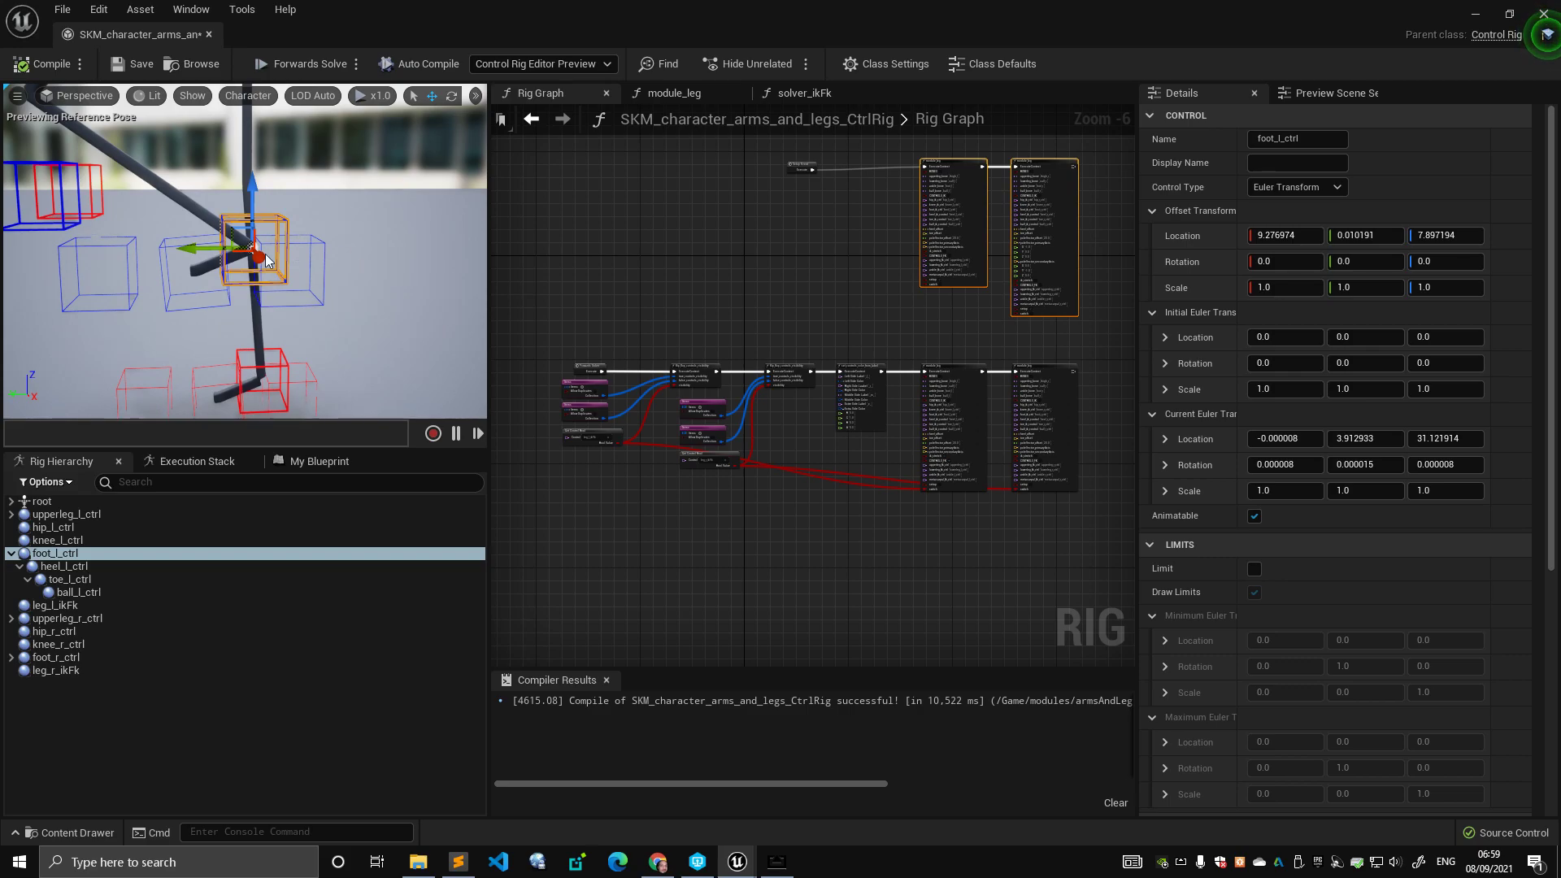
- Display the module_leg function's inputs and reposition foot_l_ctrl in the viewport
click(284, 461)
click(77, 770)
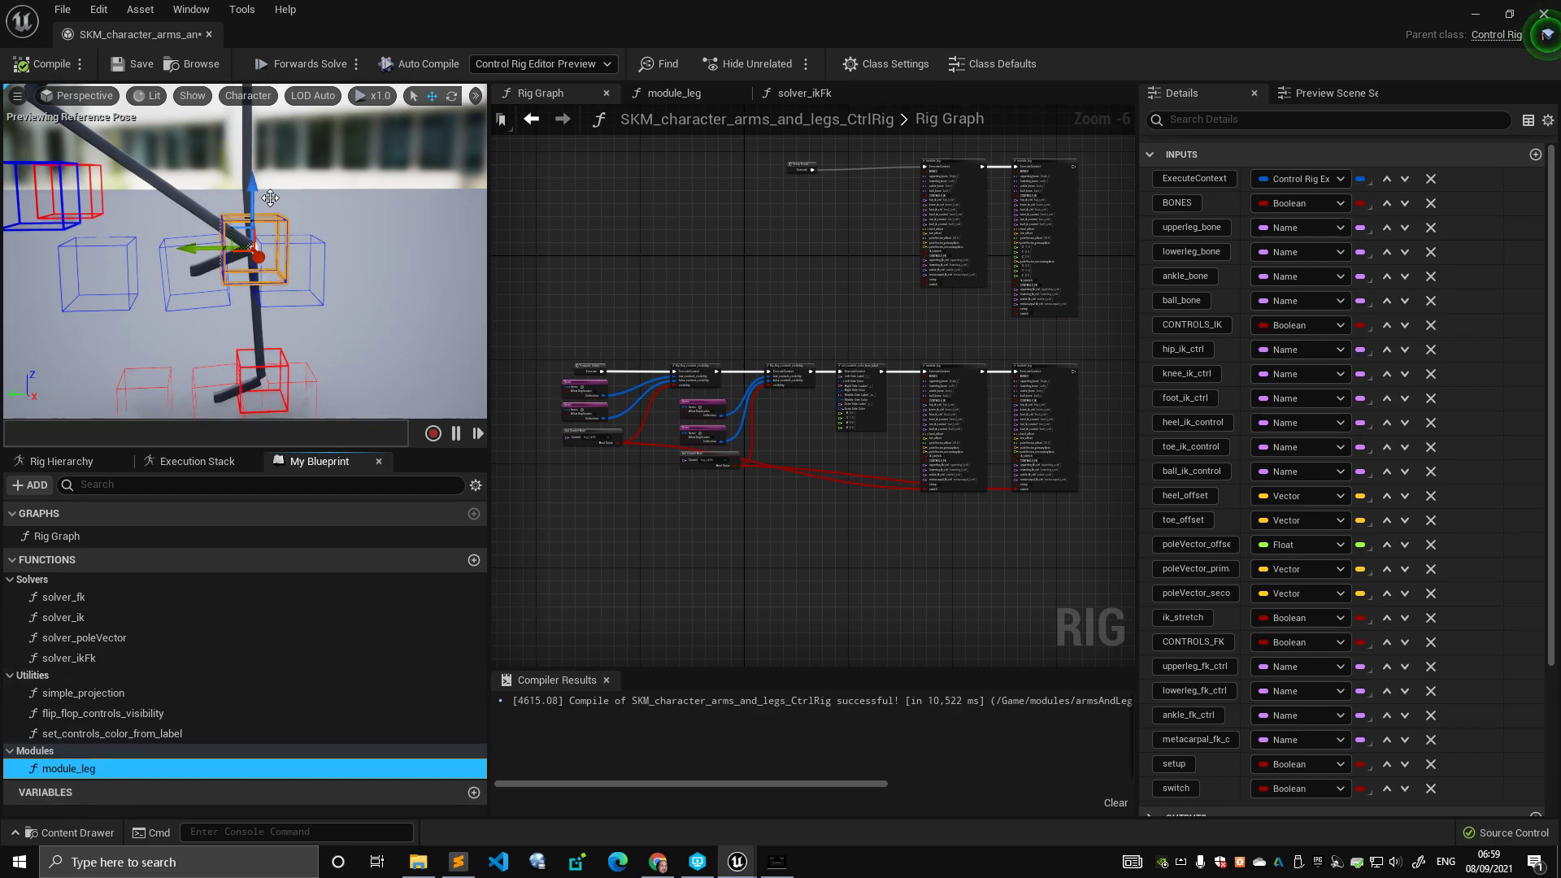
drag(253, 213, 221, 265)
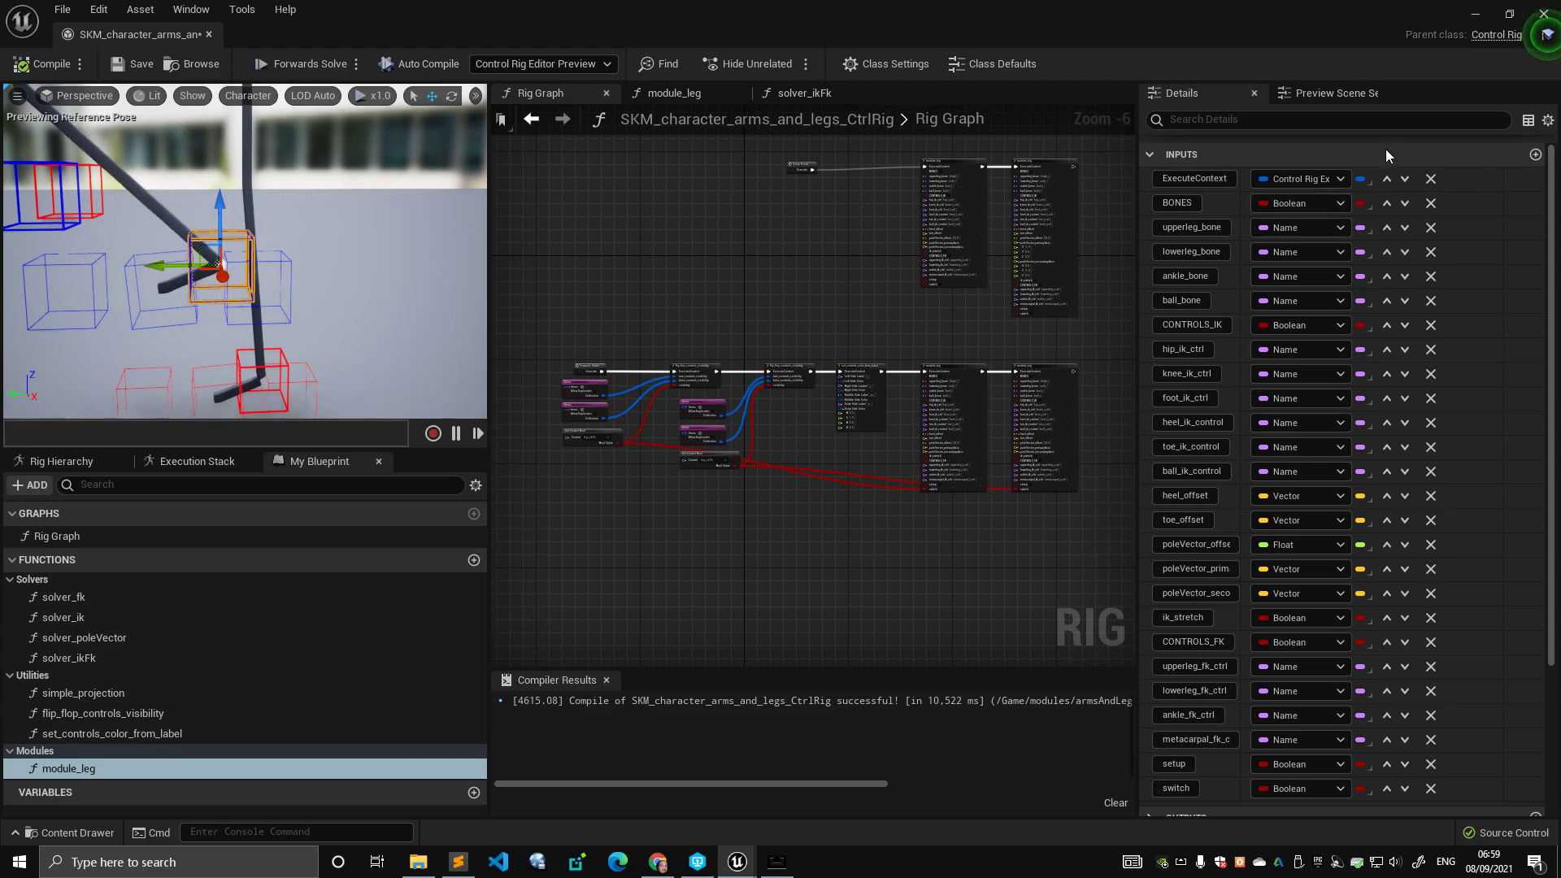
- Select leg_l_ikFk in the rig hierarchy and turn off its Current Bool to switch the left leg to FK
click(1328, 95)
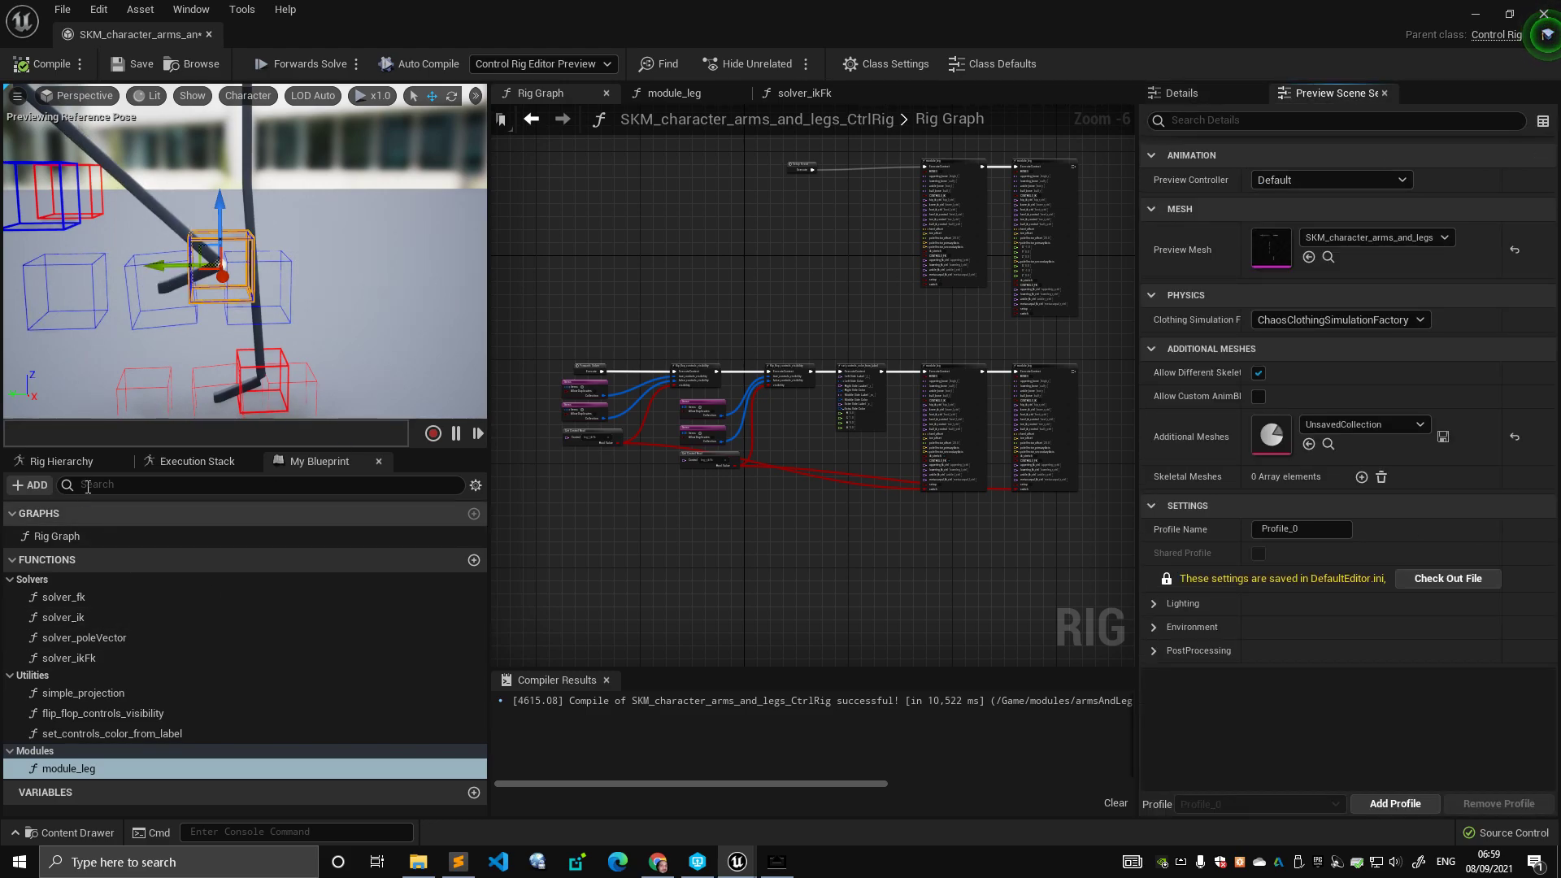
click(90, 461)
click(81, 605)
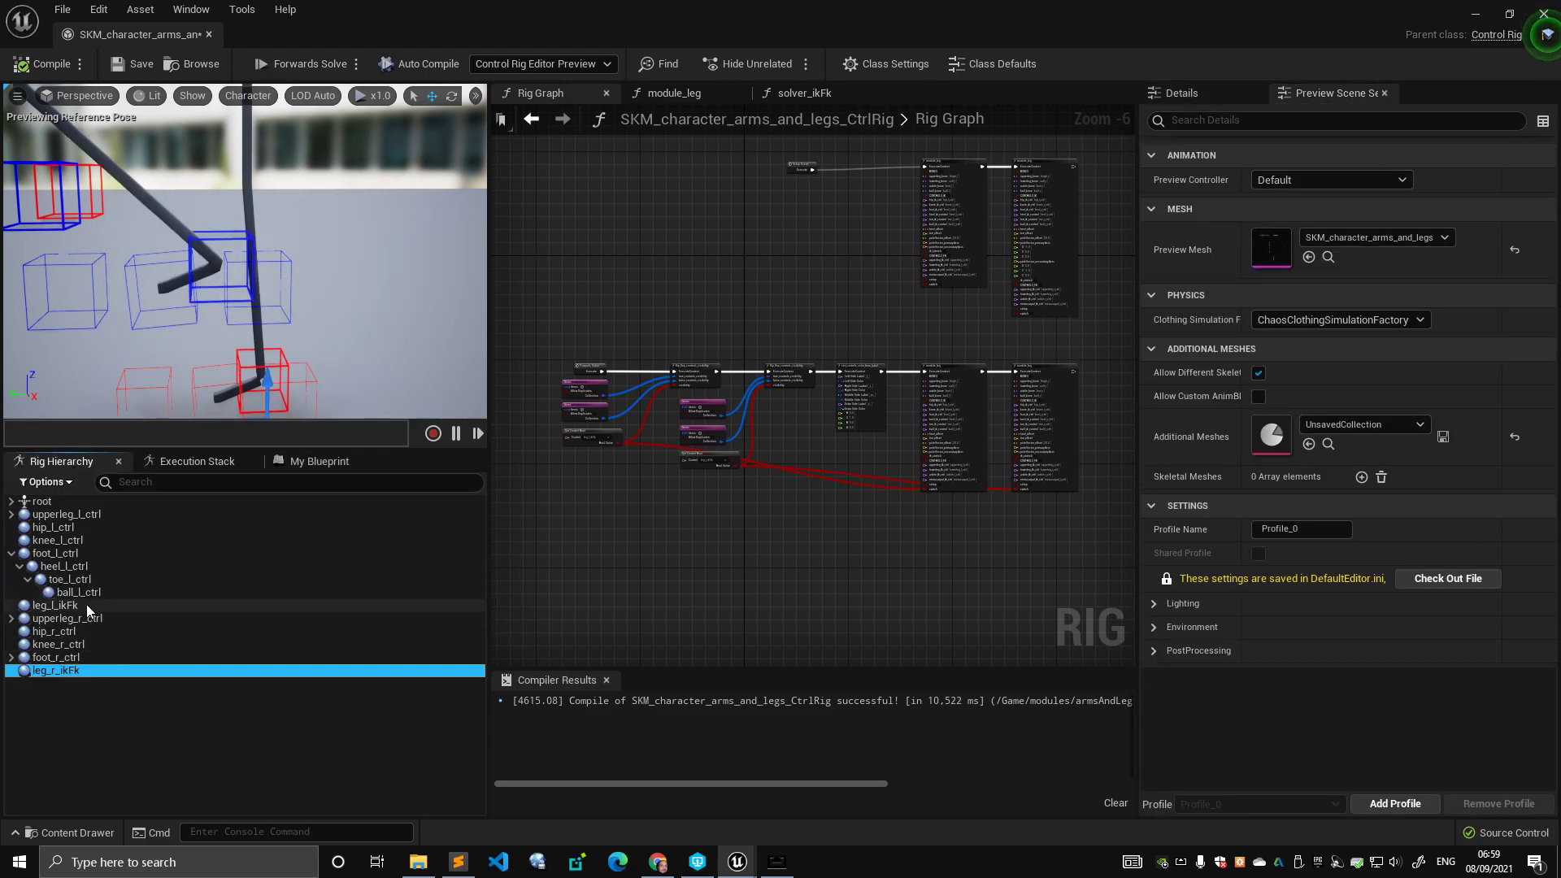
mouse_move(371, 341)
right_down()
mouse_move(333, 340)
mouse_move(375, 312)
right_up()
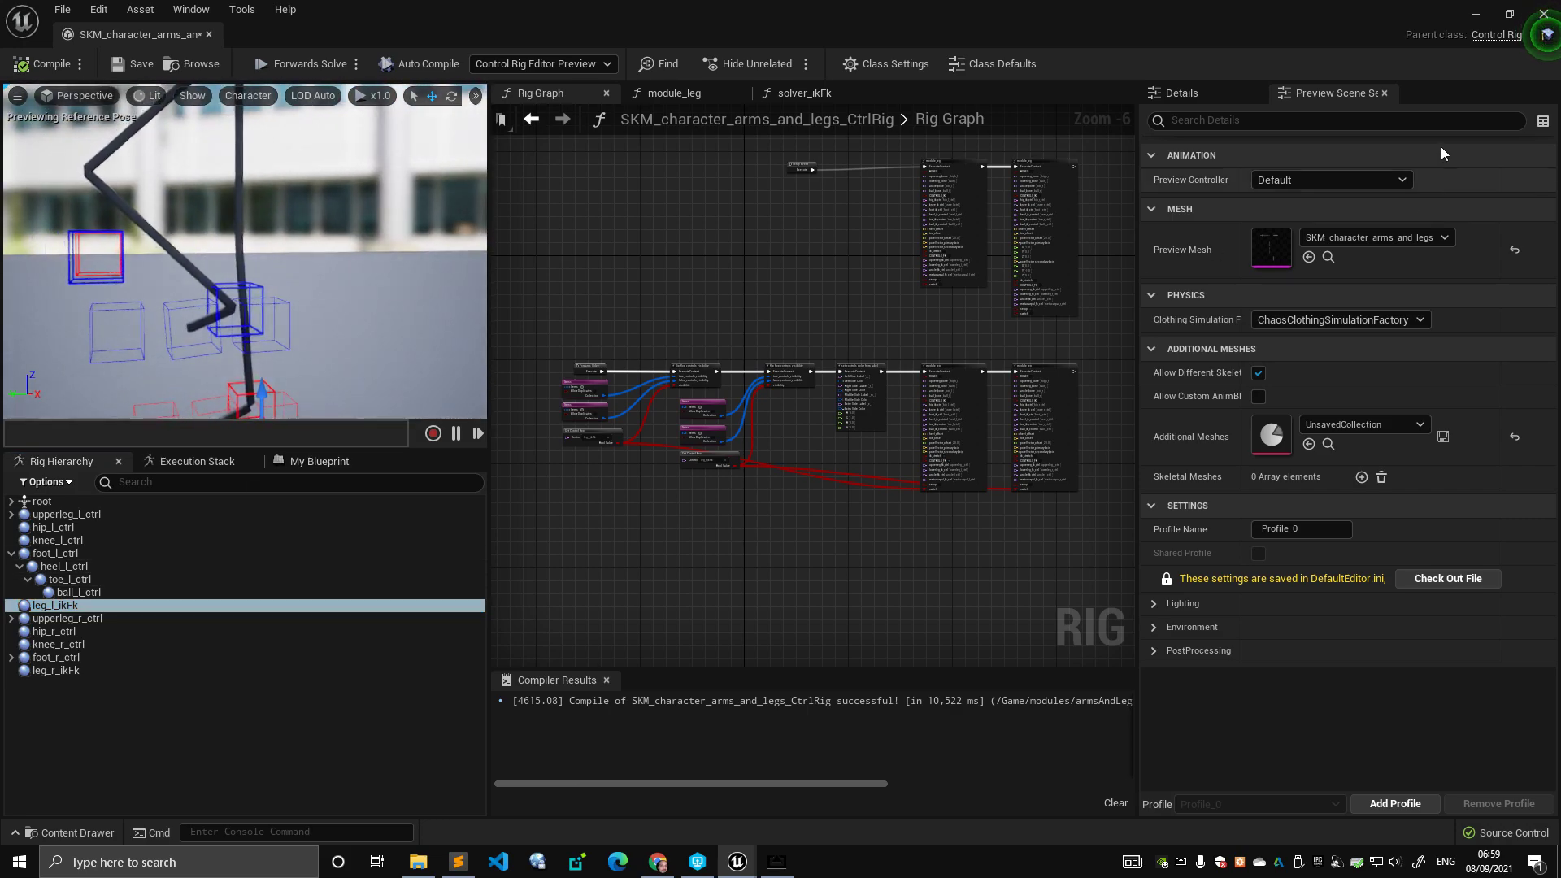
click(1208, 95)
click(1254, 235)
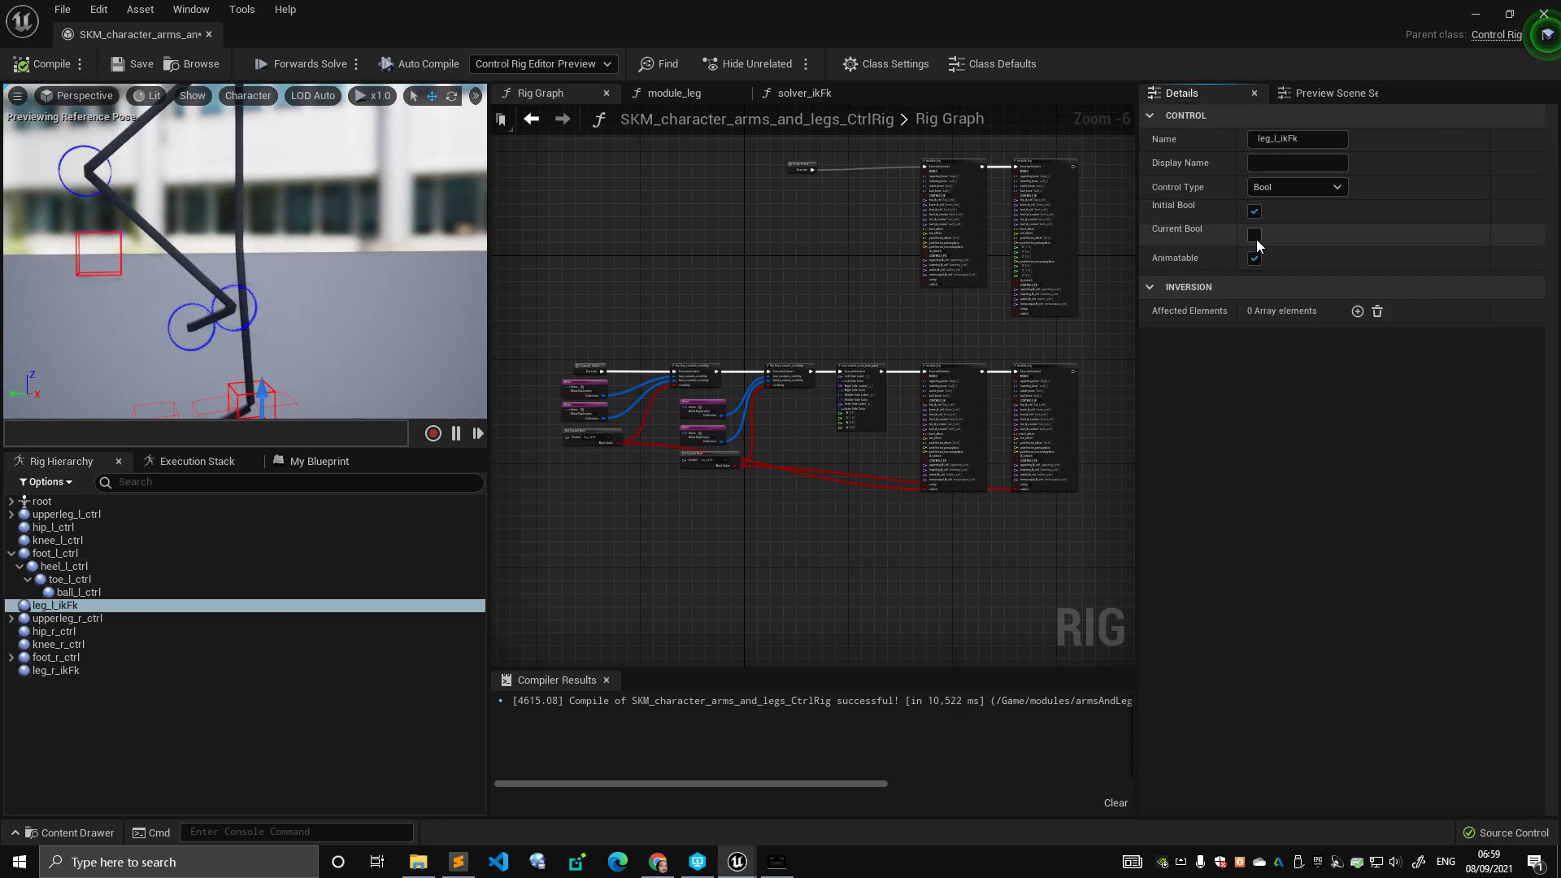
- Select the left leg's ankle_l_ctrl FK control and rotate it in the viewport
right_drag(390, 244, 379, 285)
scroll(366, 272, up, 5)
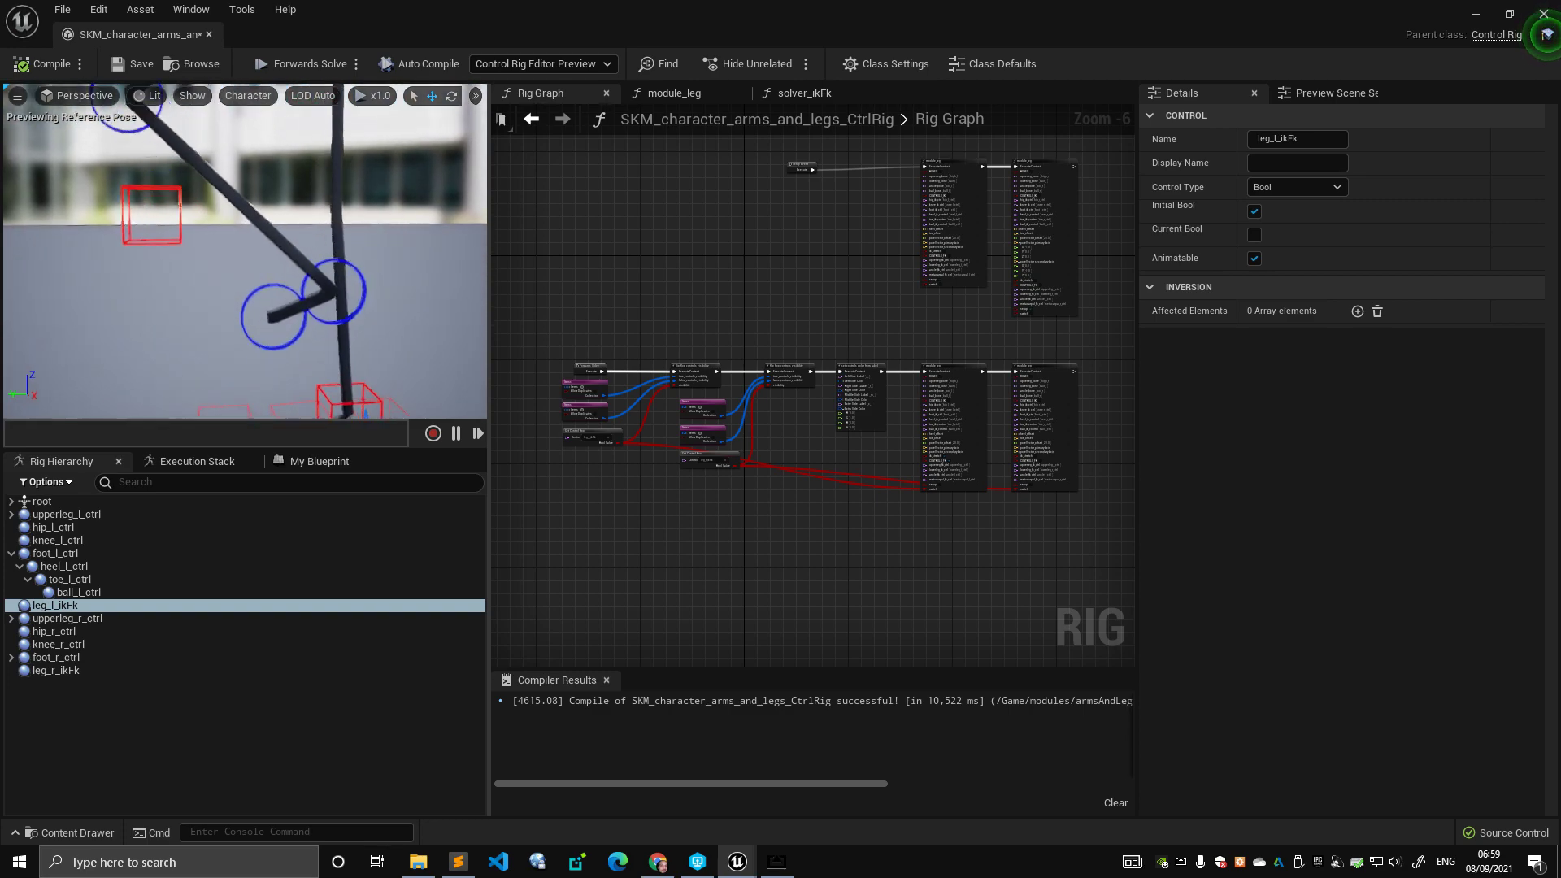
click(353, 267)
key(e)
drag(339, 266, 263, 330)
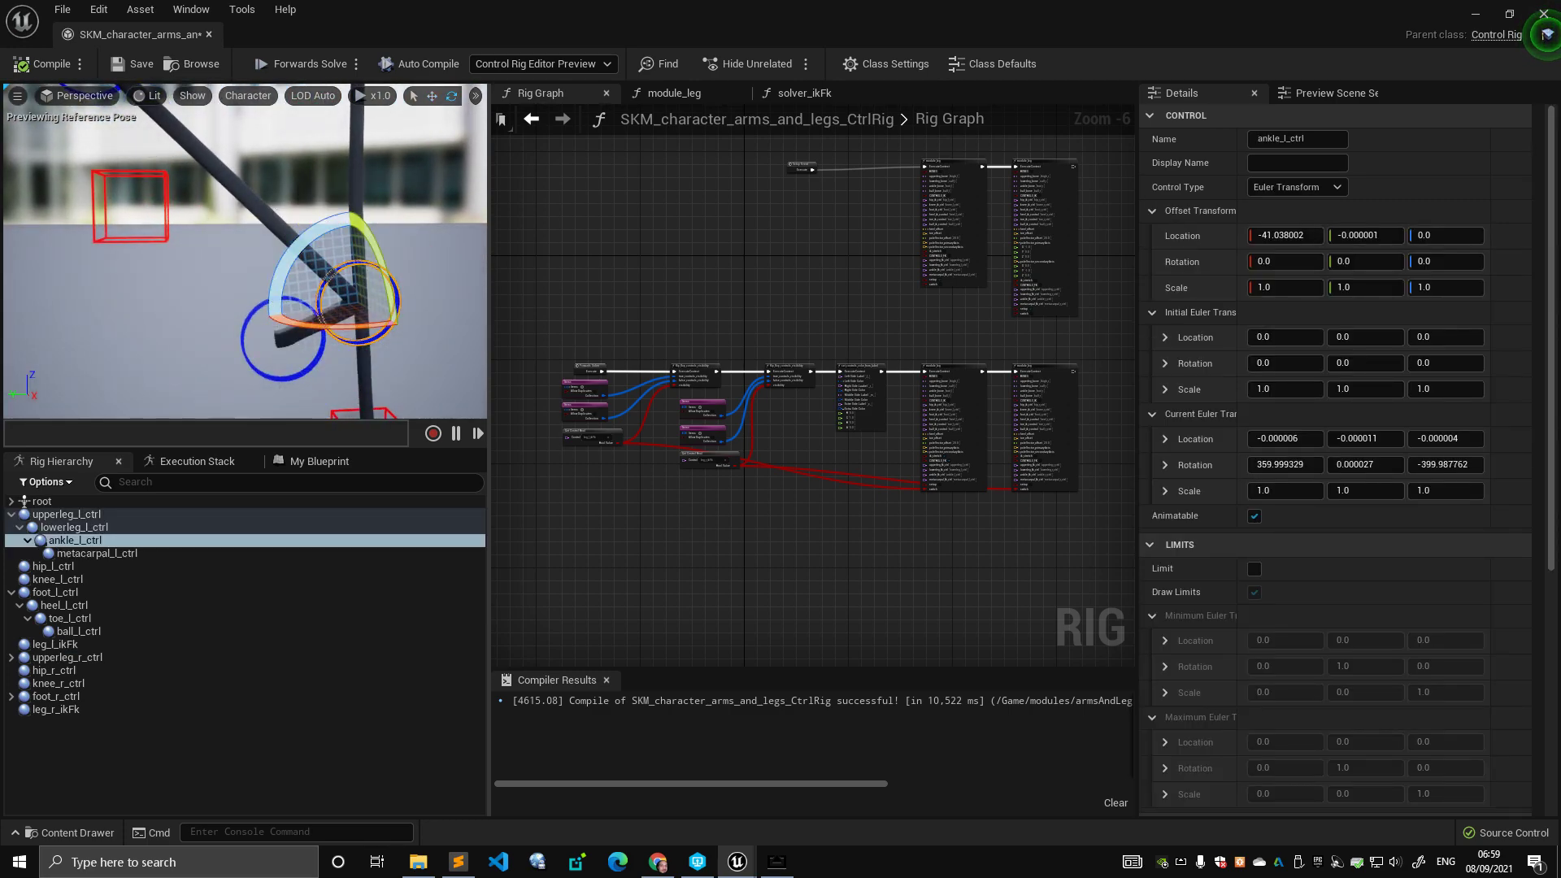
- Select the metacarpal_l_ctrl FK control and test its rotation
click(254, 309)
drag(234, 269, 201, 305)
right_drag(282, 260, 314, 203)
scroll(314, 261, up, 5)
drag(223, 251, 276, 189)
scroll(277, 189, down, 5)
right_drag(276, 189, 291, 90)
key(s)
drag(194, 265, 214, 239)
- Select lowerleg_l_ctrl at the knee and rotate it to about 92.1 degrees around Z
click(100, 138)
right_drag(101, 138, 99, 157)
key(e)
mouse_move(121, 273)
mouse_down()
mouse_move(135, 263)
mouse_move(109, 279)
mouse_move(123, 272)
mouse_up()
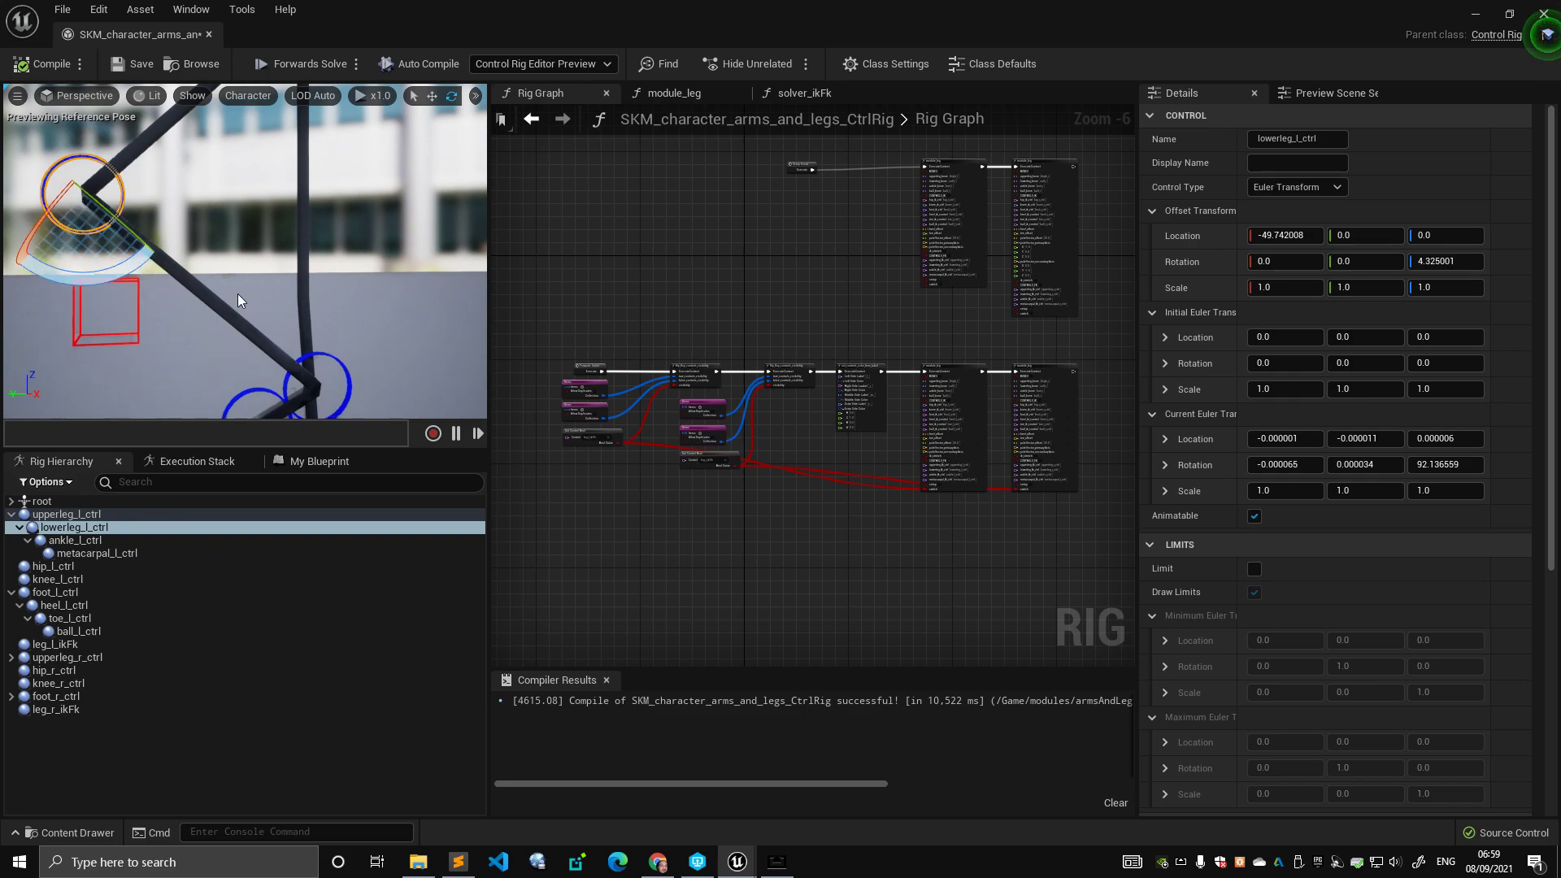
- Add the ankle and metacarpal FK controls to the selection and reset the transforms of the selected controls
right_drag(240, 304, 241, 325)
shift+click(301, 289)
shift+click(243, 307)
key(ctrl+g)
- Select ankle_l_ctrl and rotate it to about -372.8 degrees around Z
right_drag(322, 291, 280, 297)
click(350, 333)
click(308, 351)
drag(326, 307, 344, 285)
right_drag(399, 166, 399, 166)
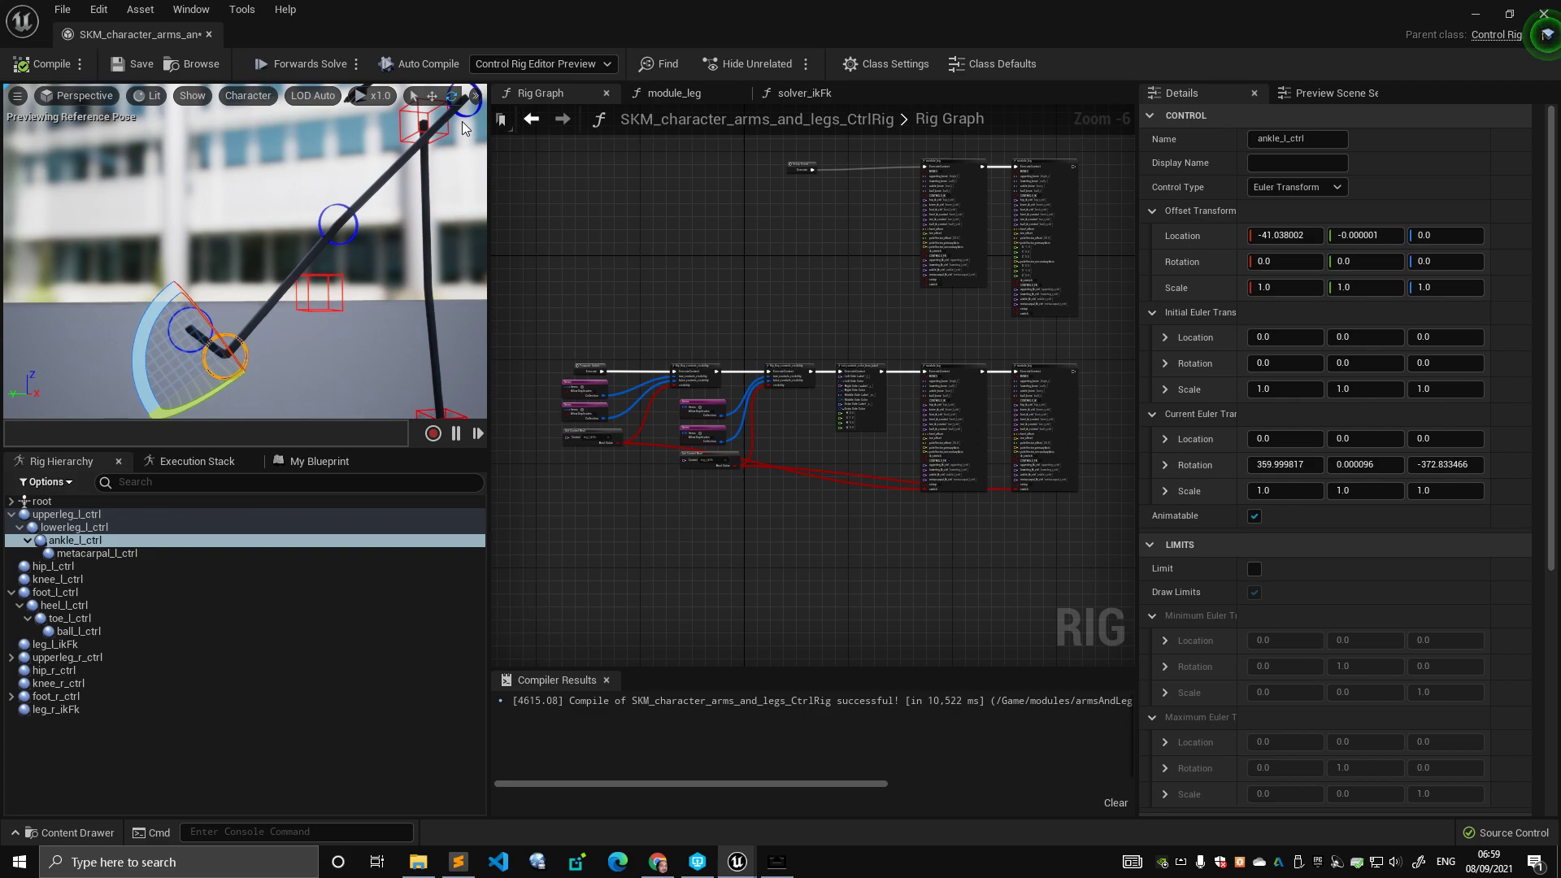
- Reset the transform of the left upper leg FK control and try to reset ankle_l_ctrl as well
click(469, 120)
key(ctrl+z)
right_drag(405, 249, 405, 249)
click(104, 385)
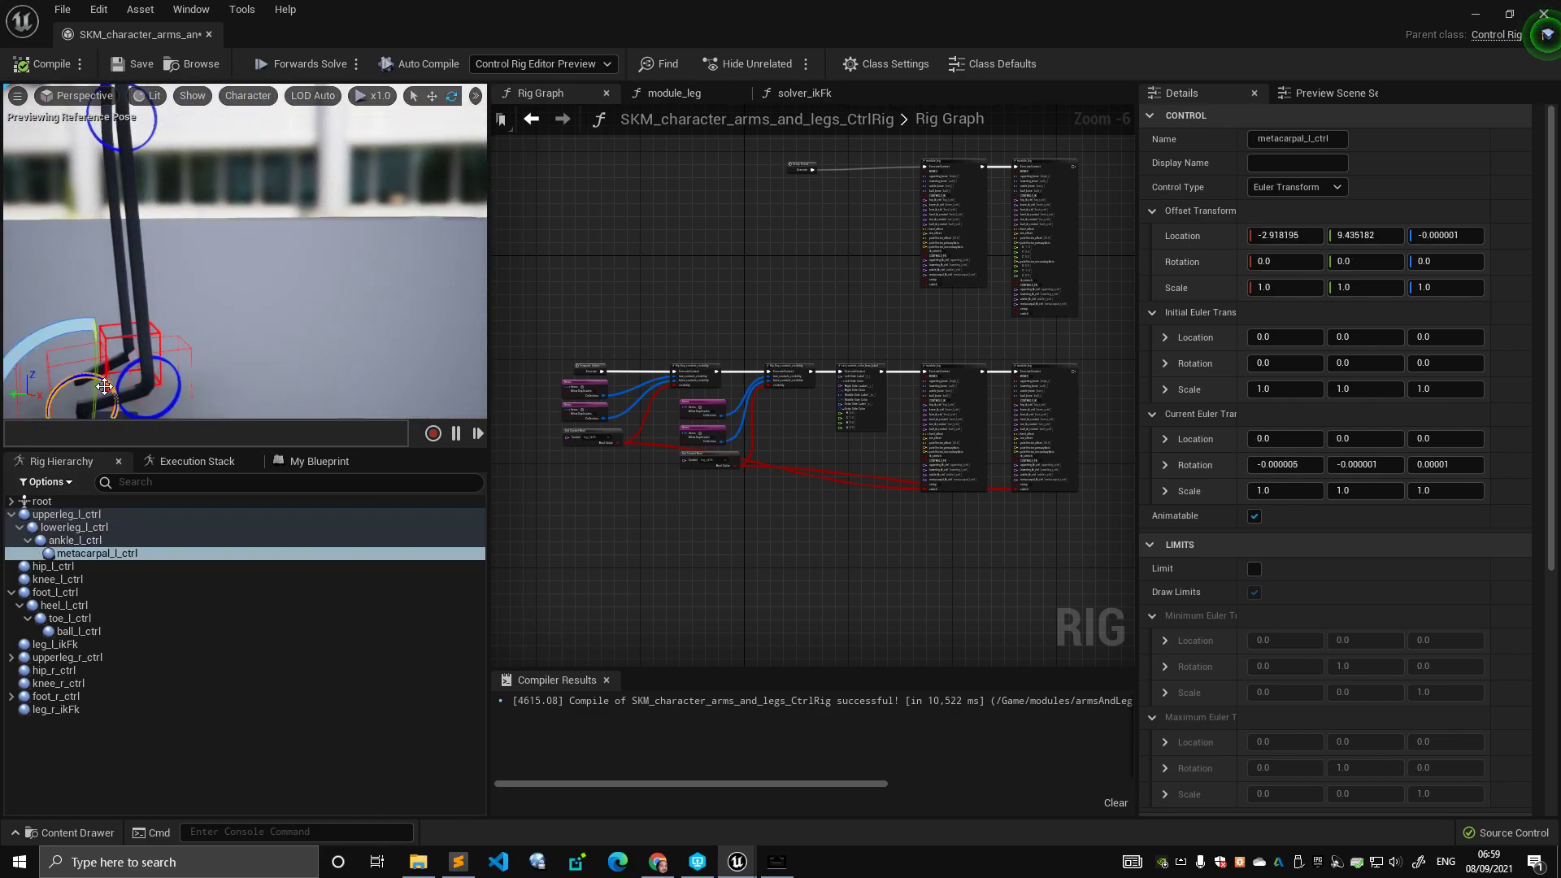
click(191, 383)
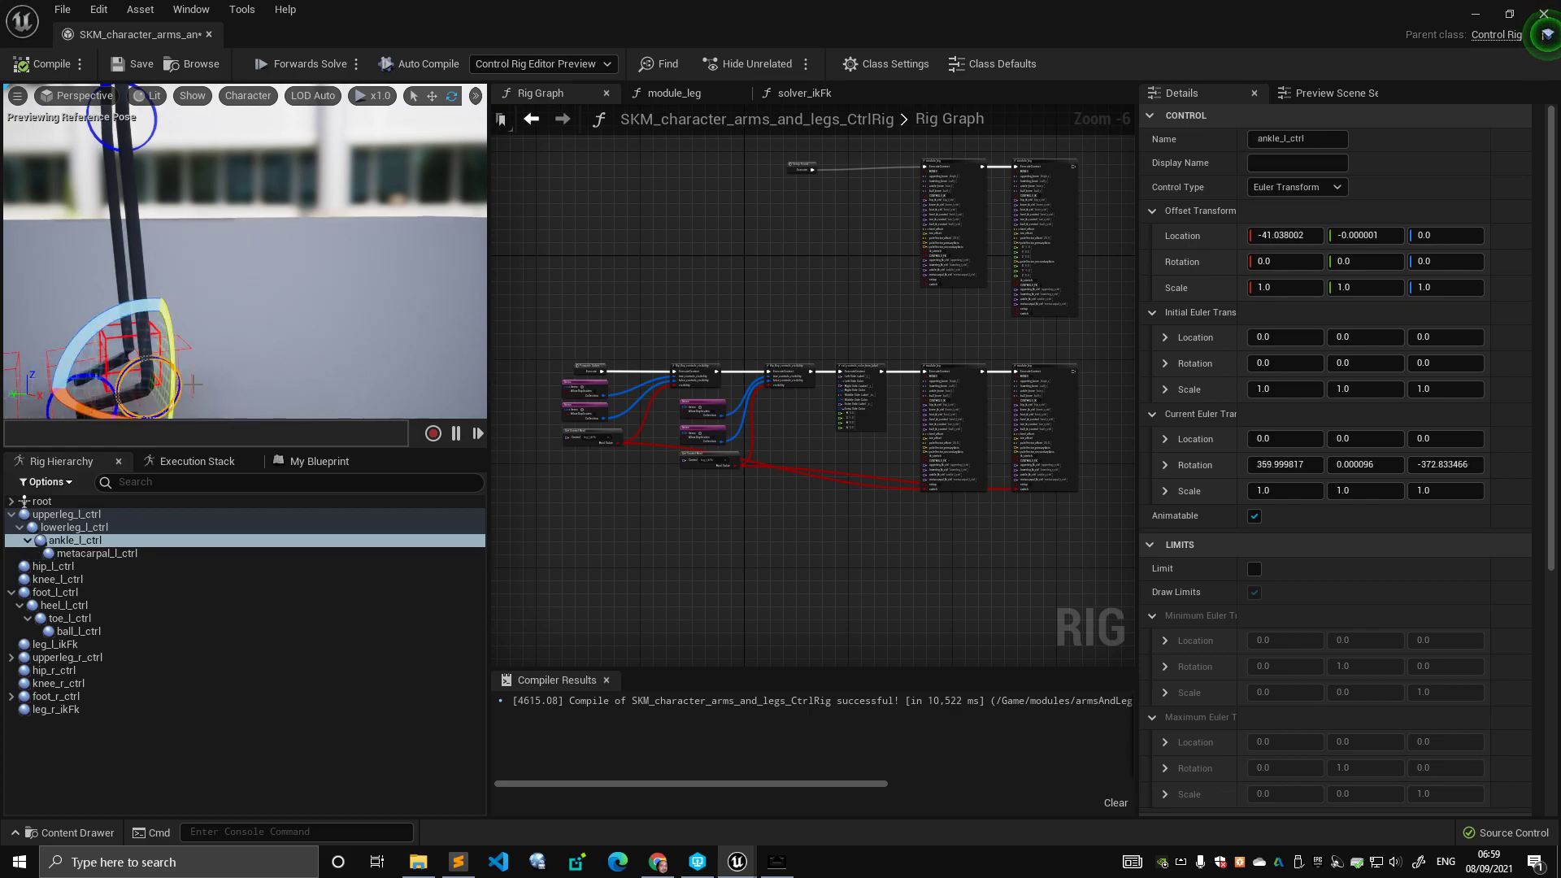
key(ctrl+f)
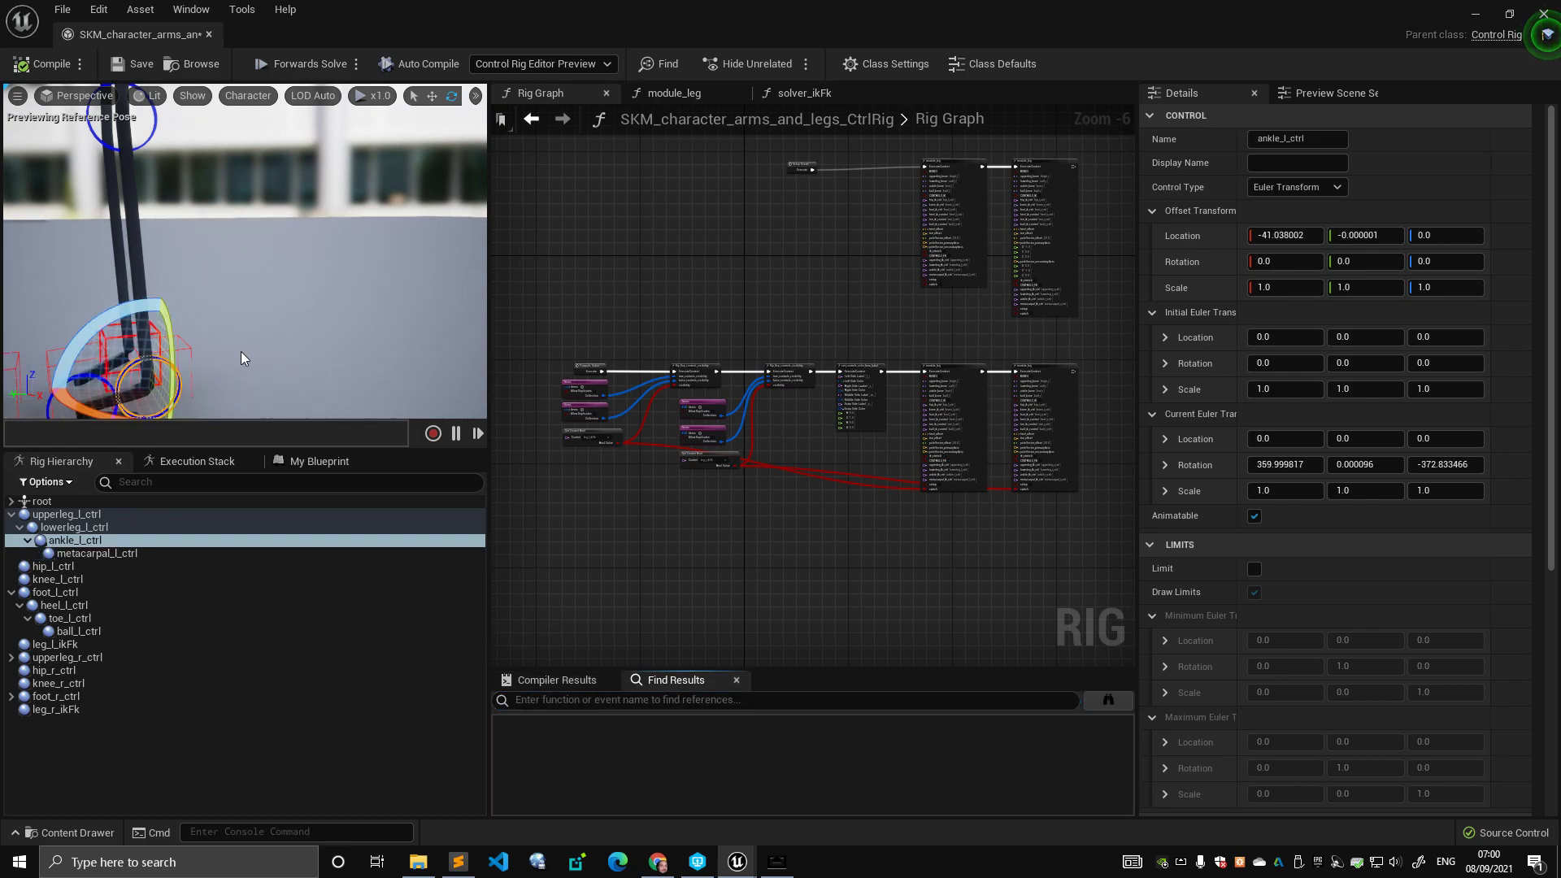
click(246, 358)
right_drag(246, 358, 333, 394)
- Select foot_r_ctrl, and examine the inputs of the left and right module_leg nodes in the lower chain
click(287, 375)
right_drag(255, 267, 270, 253)
right_drag(846, 232, 655, 366)
scroll(712, 436, up, 3)
right_drag(712, 436, 702, 246)
click(594, 230)
scroll(703, 246, up, 2)
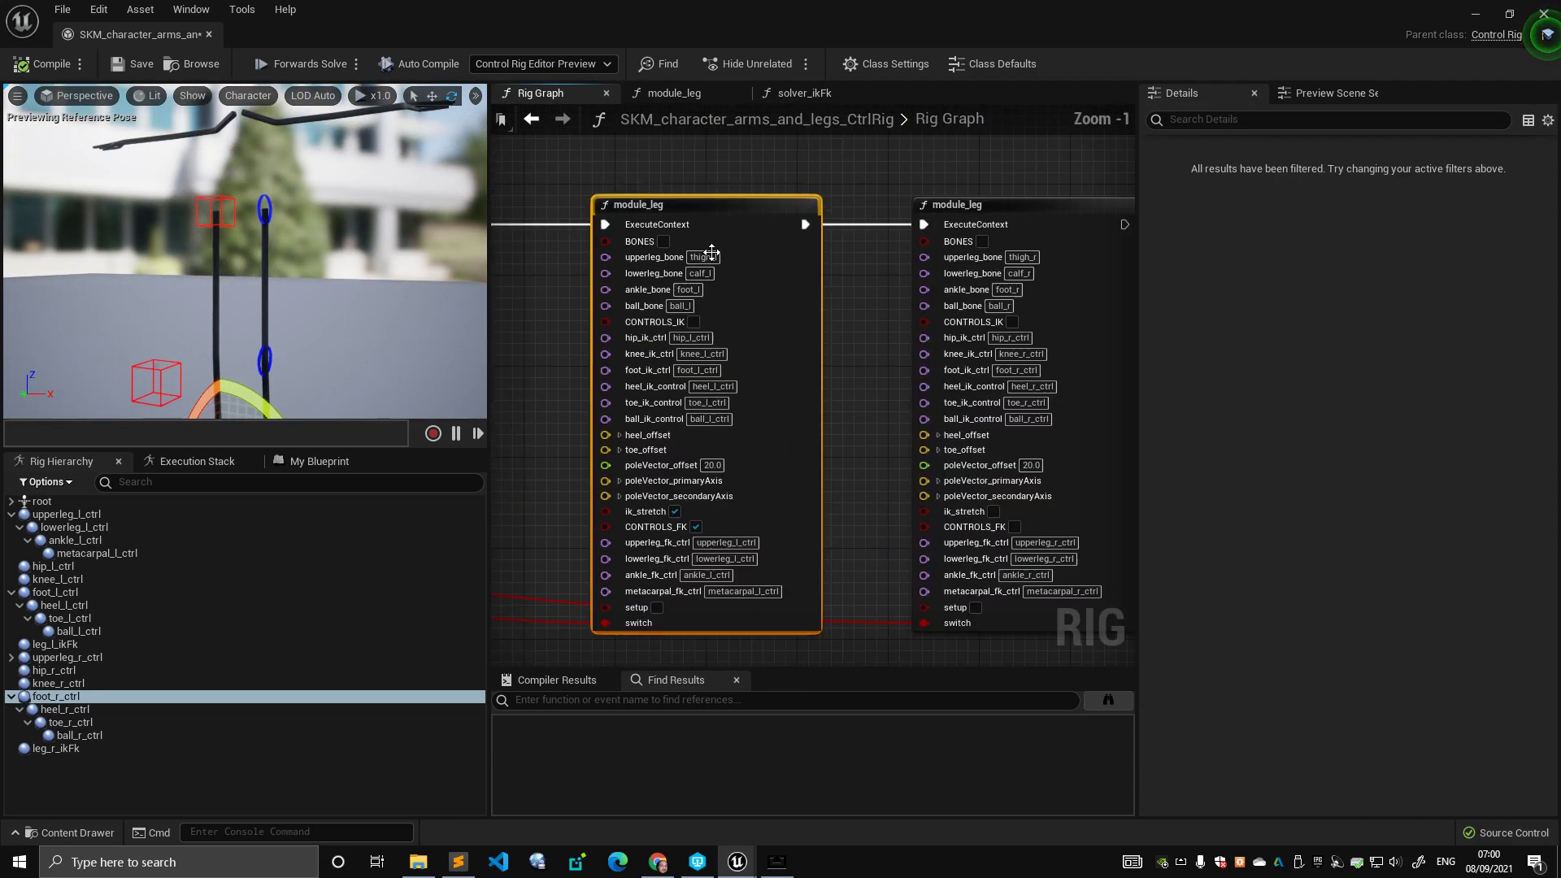
right_drag(892, 362, 813, 361)
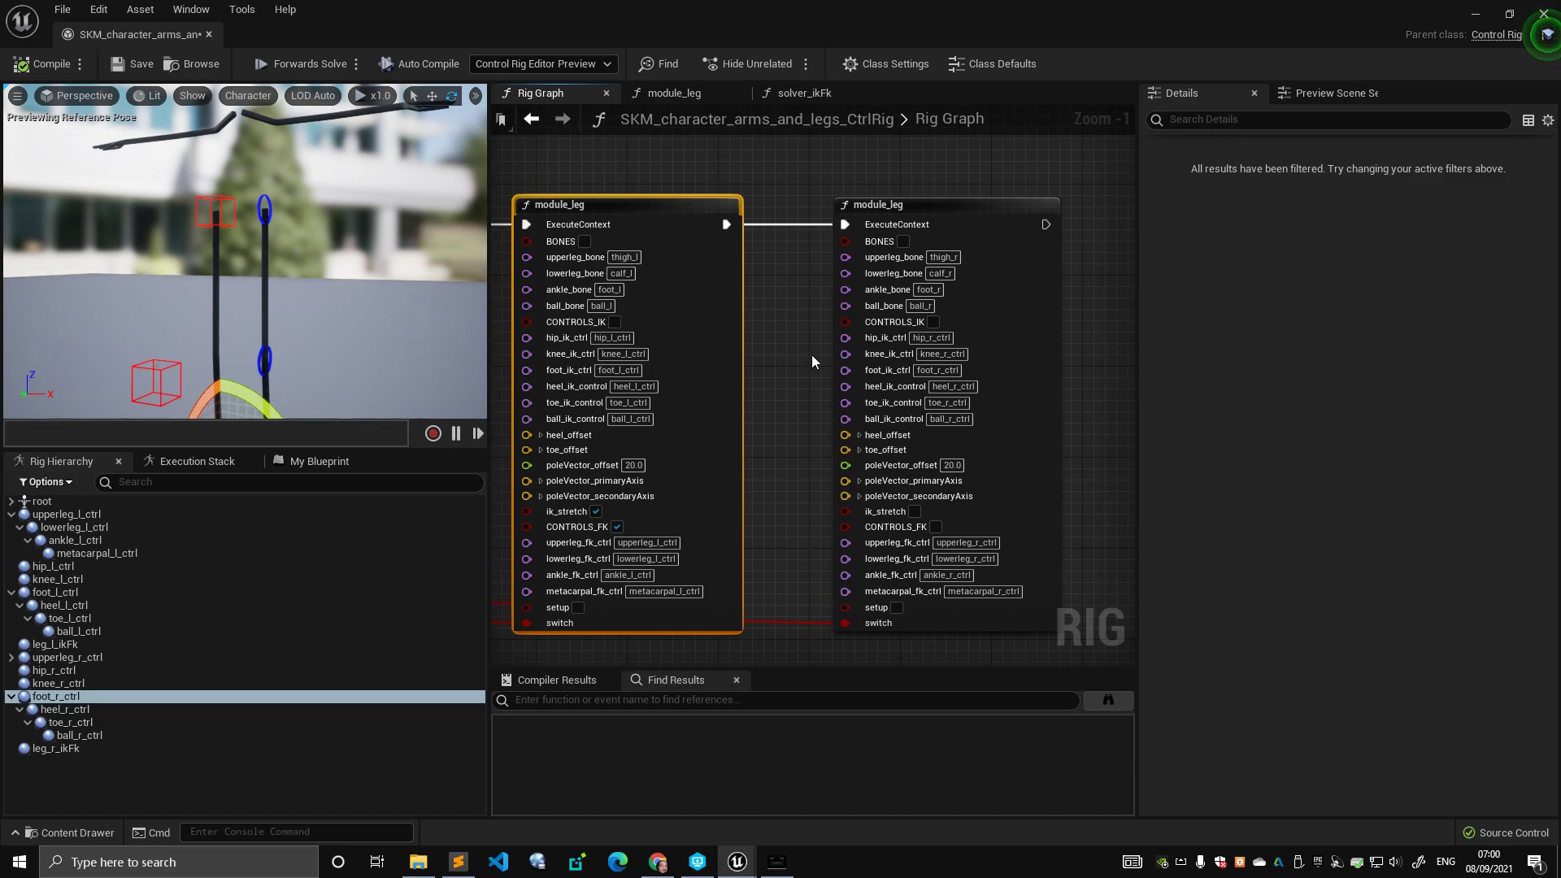
click(844, 199)
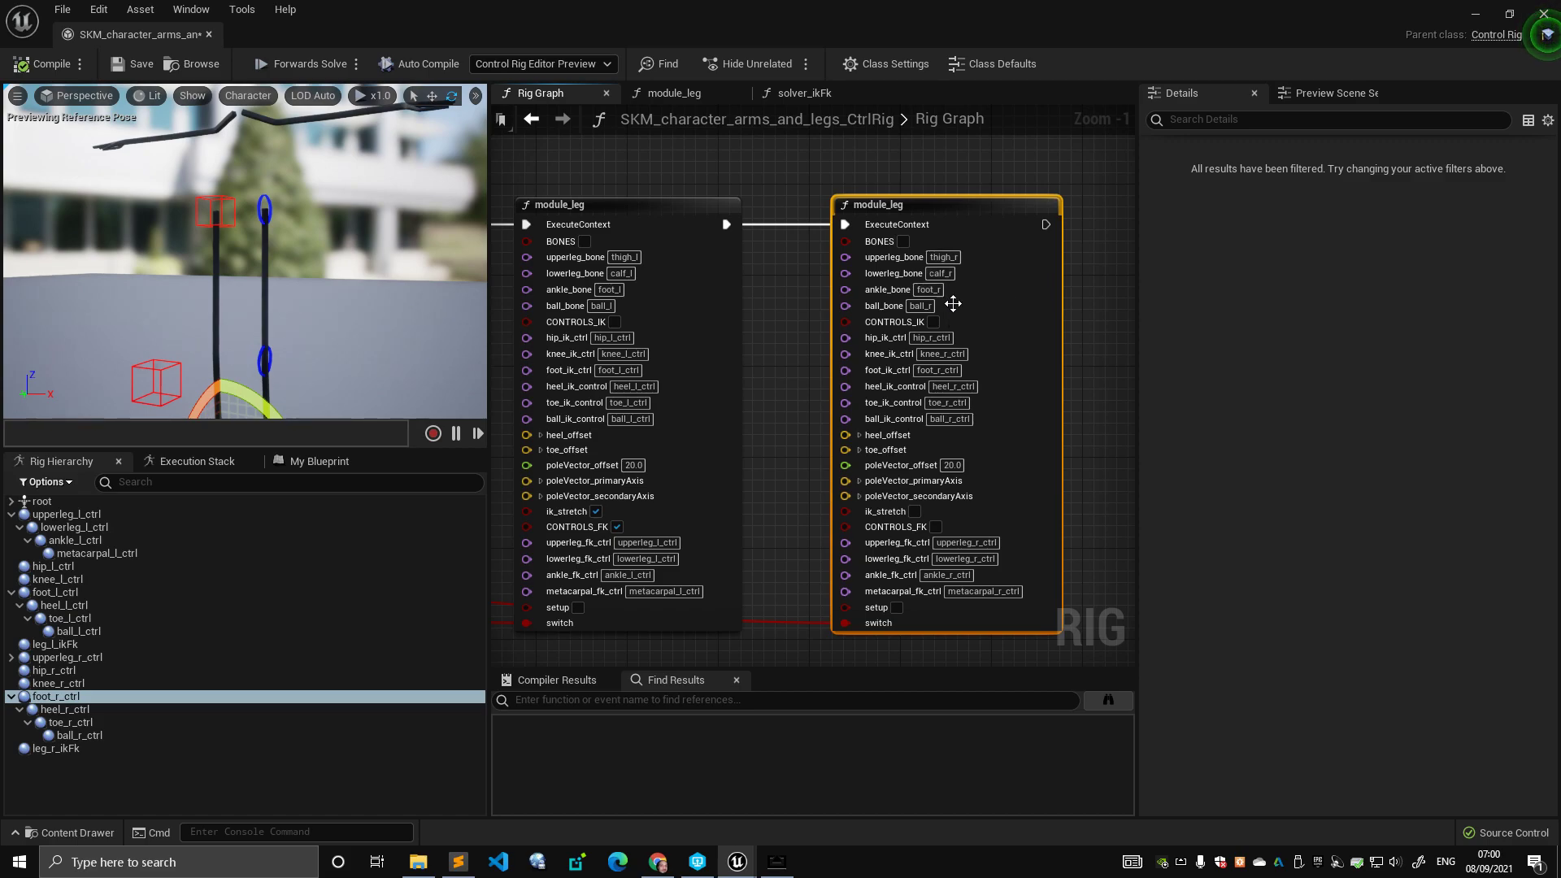
- Raise foot_r_ctrl in the viewport so the right leg bends in IK
right_drag(280, 317, 257, 355)
key(w)
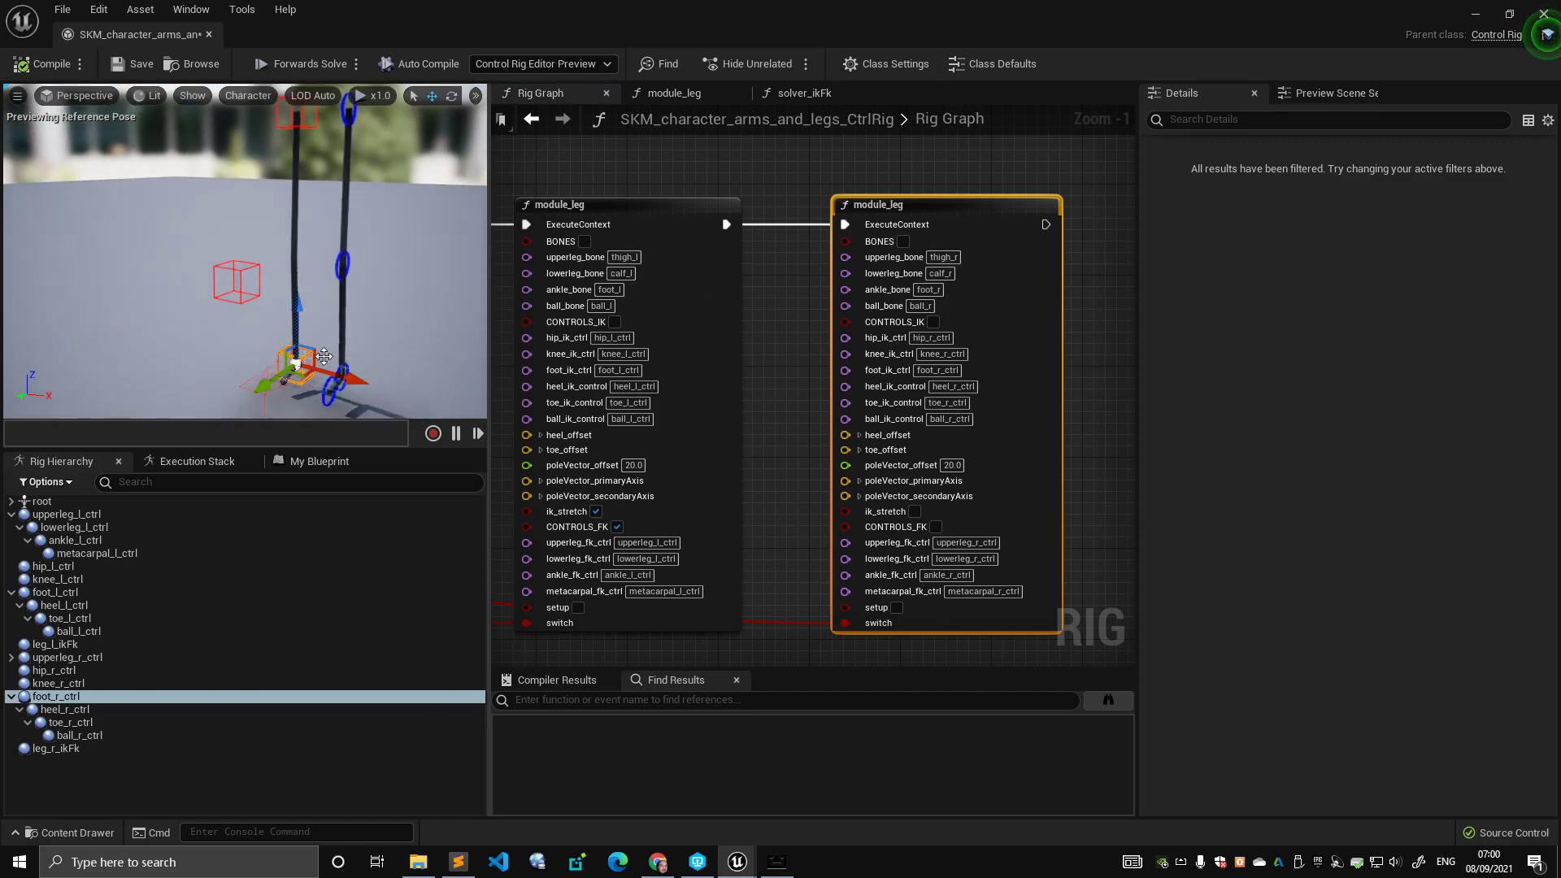
drag(311, 315, 312, 278)
- Locate the two module_leg nodes in the Setup Event chain and save the Control Rig asset
right_drag(574, 154, 636, 310)
scroll(704, 183, down, 4)
scroll(691, 195, up, 2)
scroll(647, 247, down, 4)
scroll(633, 336, up, 2)
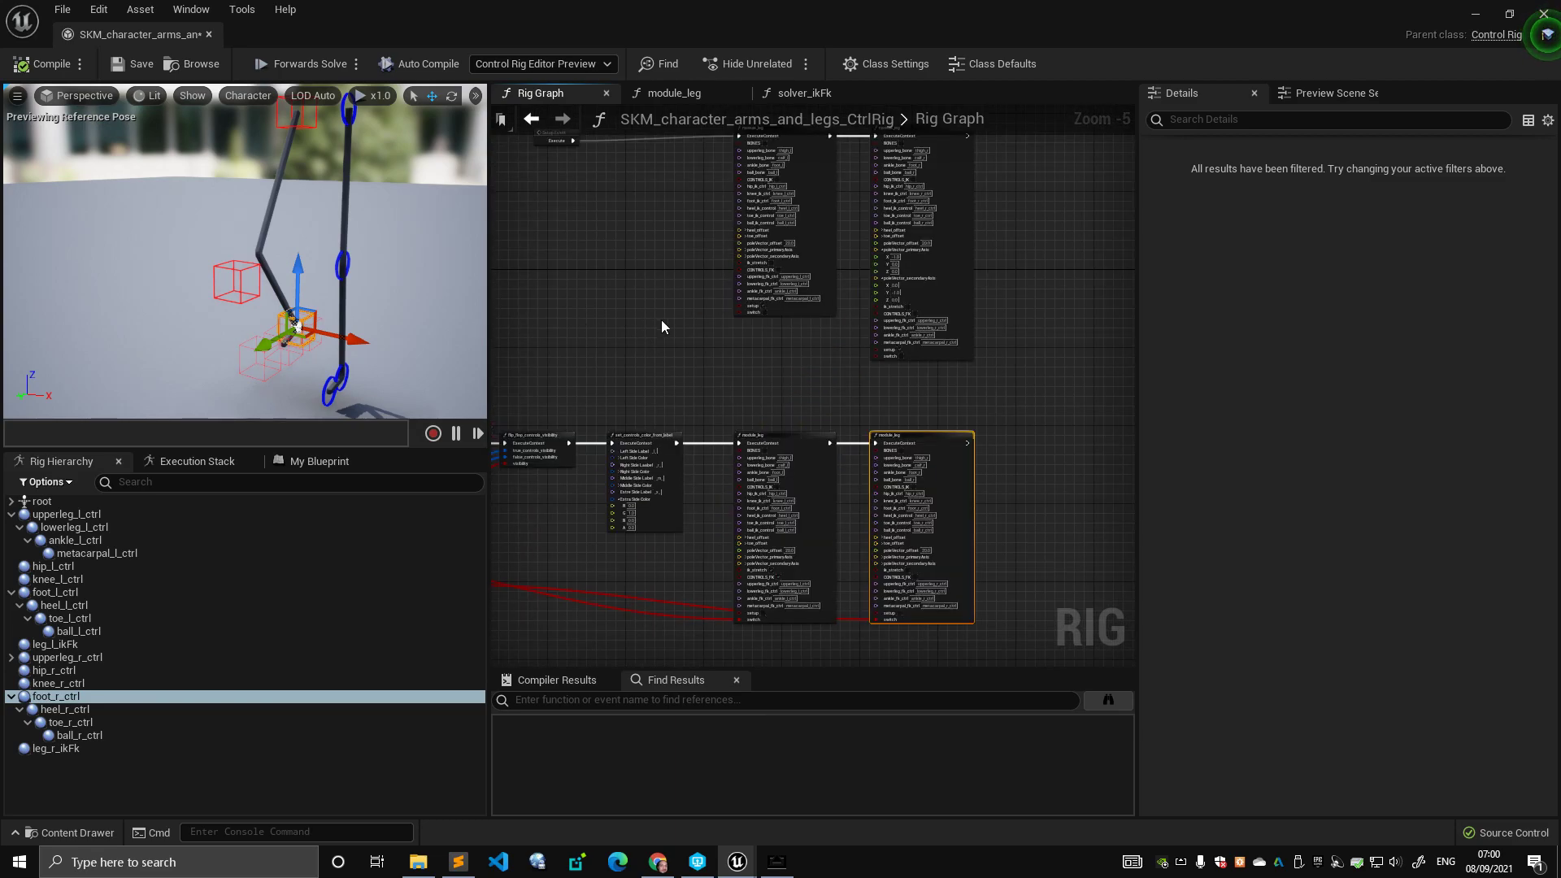
scroll(651, 309, down, 2)
right_drag(617, 304, 616, 345)
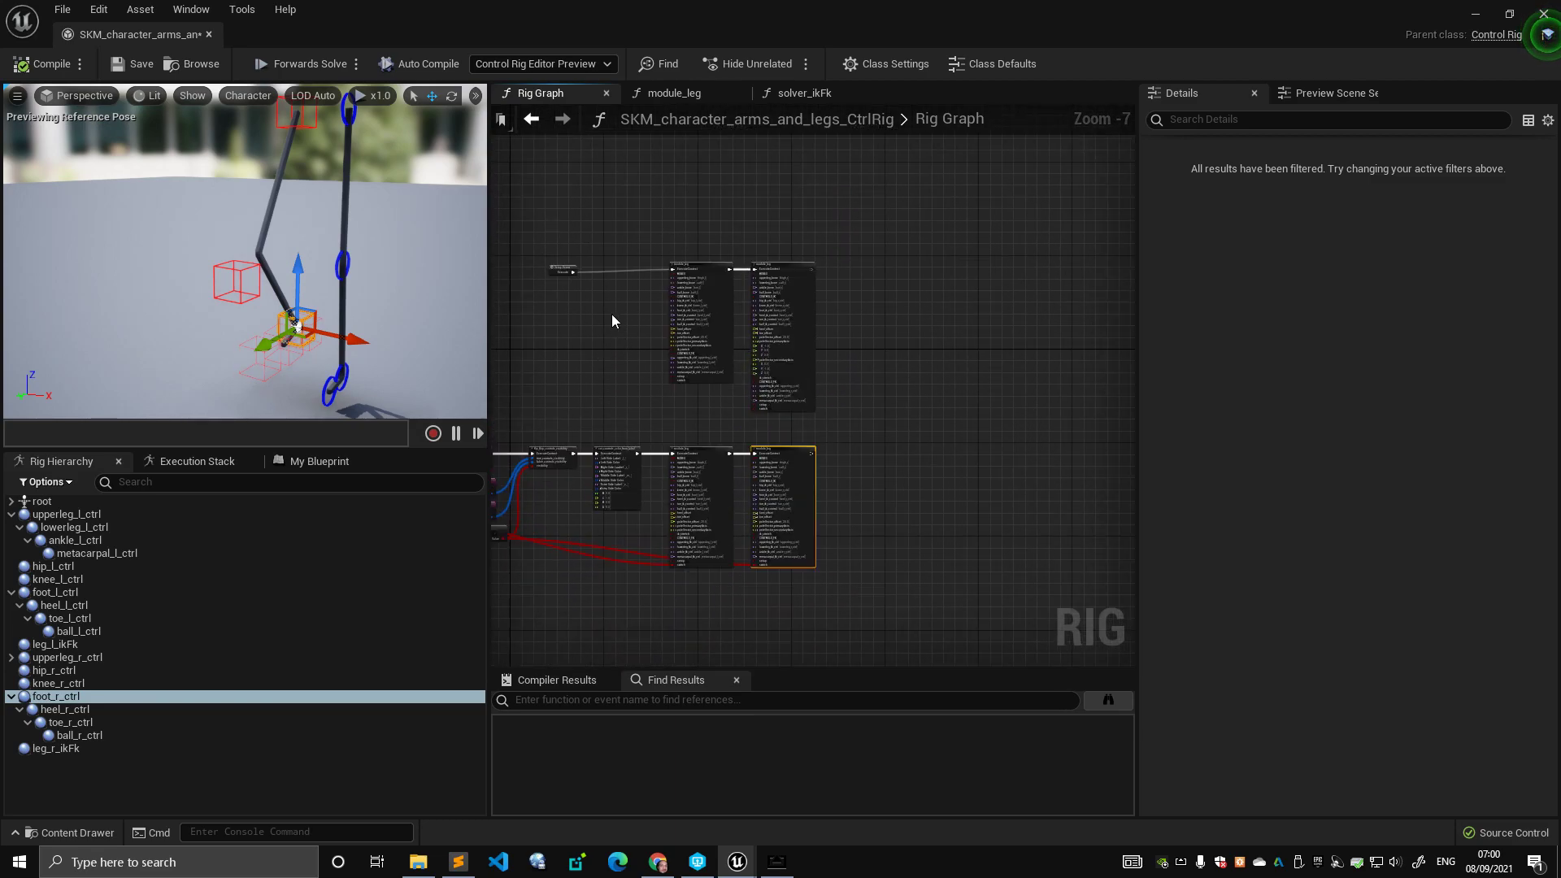
scroll(699, 195, up, 4)
right_drag(700, 199, 841, 218)
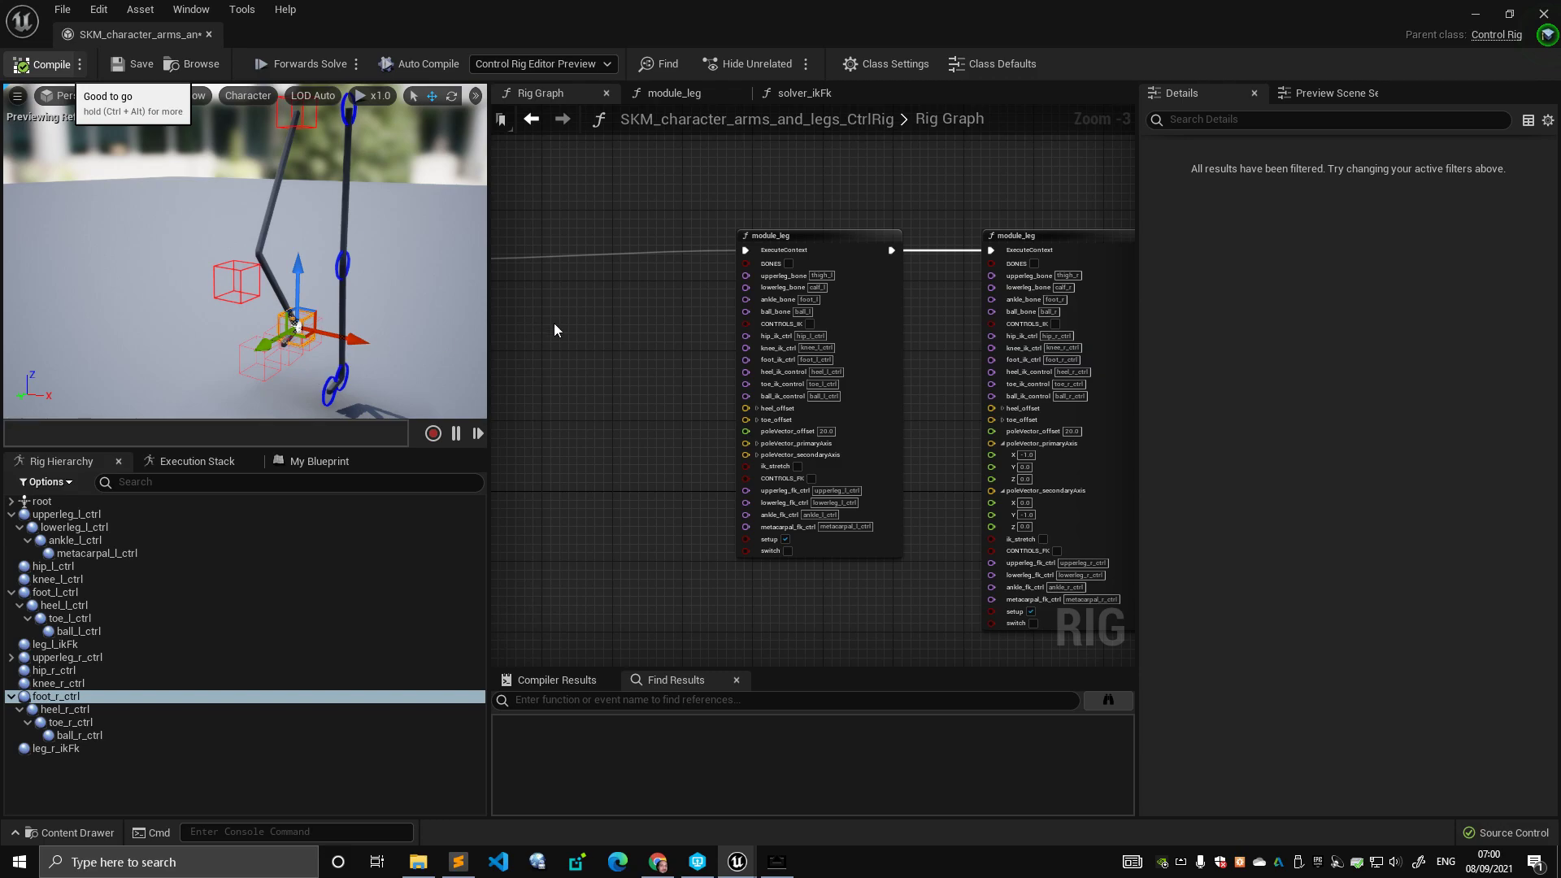
key(ctrl+s)
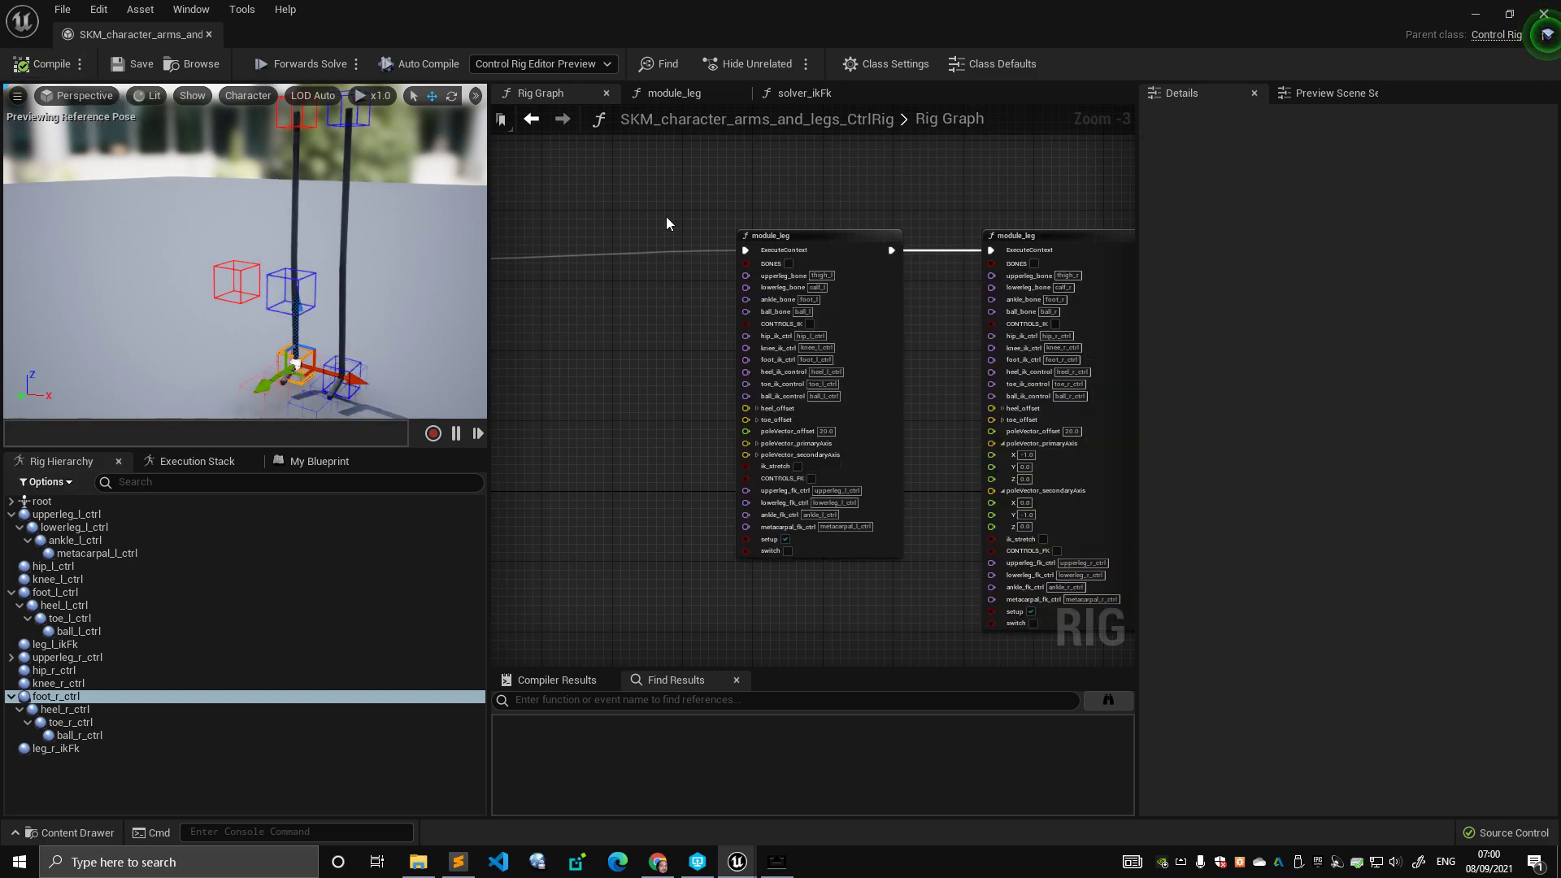
- Examine the heel_offset and toe_offset values on the left leg's module_leg node in the setup chain
scroll(559, 219, up, 2)
right_drag(904, 349, 829, 274)
click(786, 285)
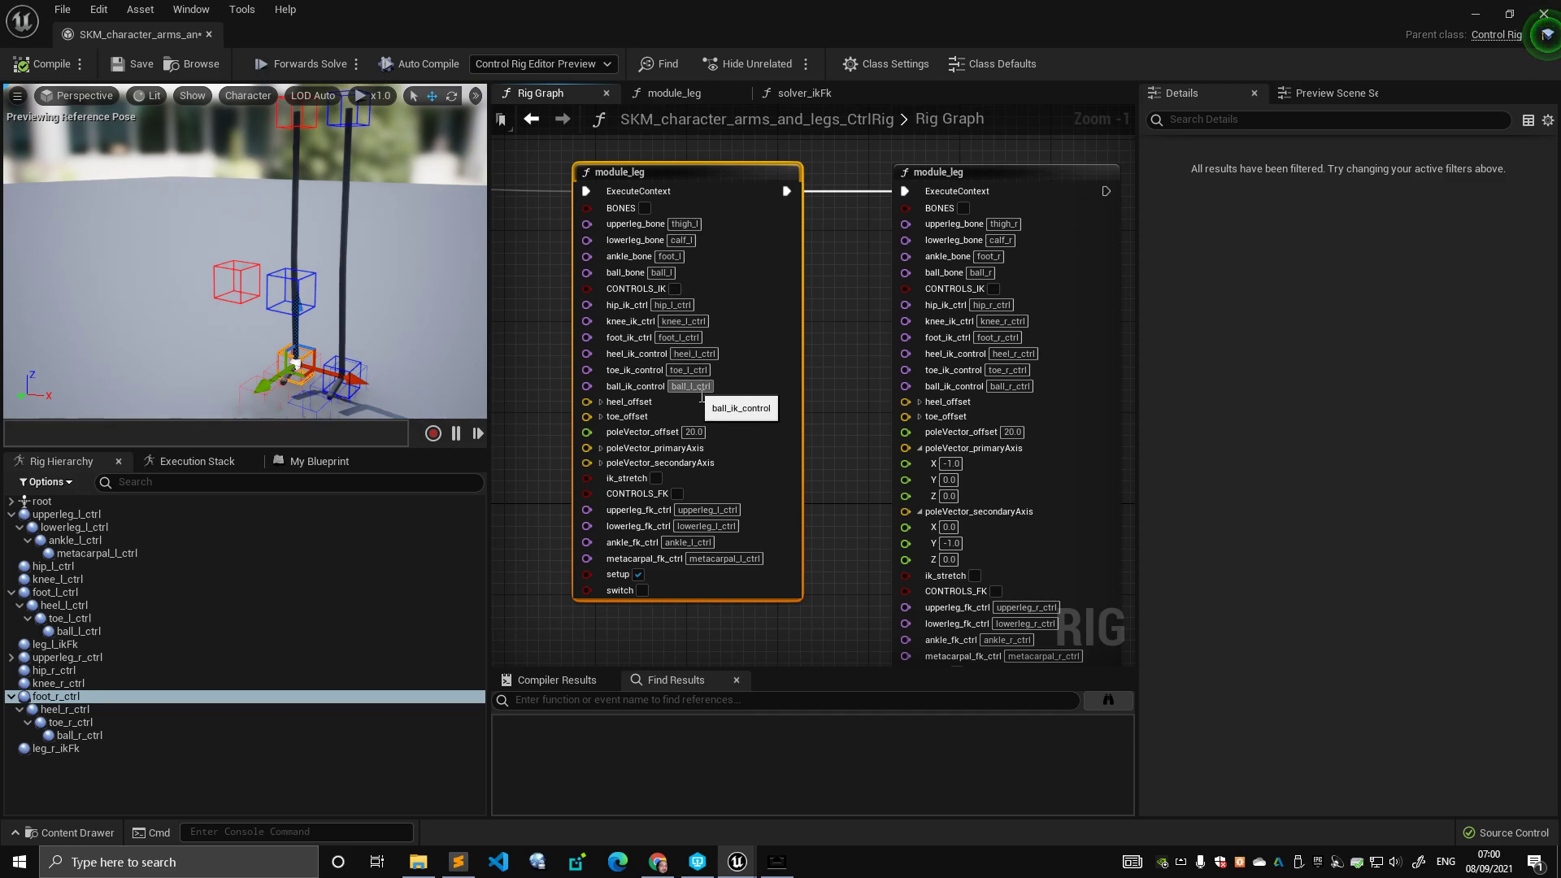
click(601, 402)
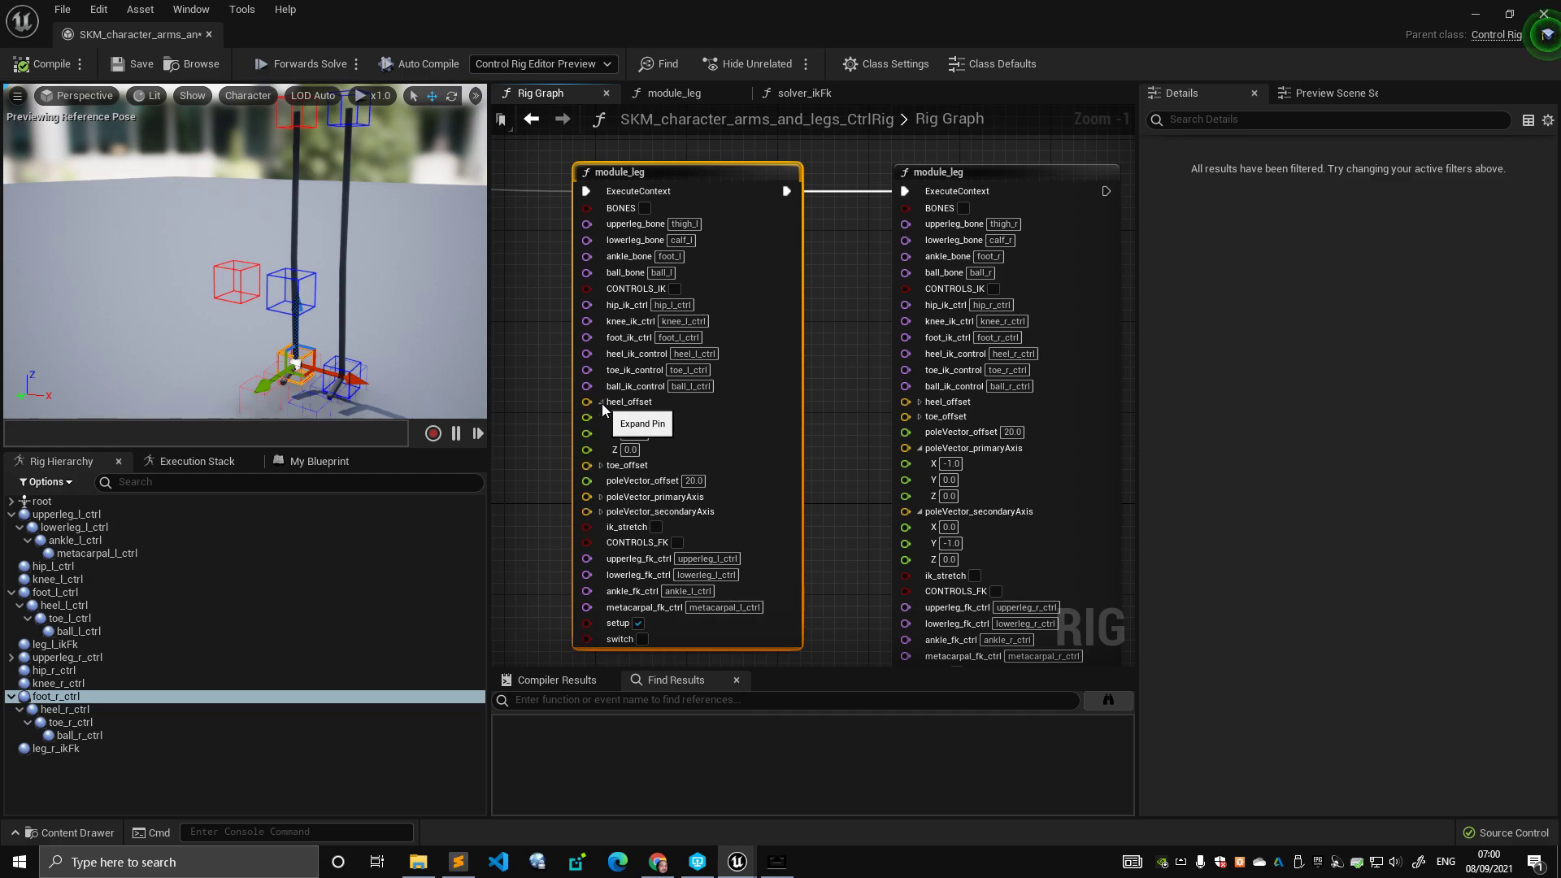
click(601, 465)
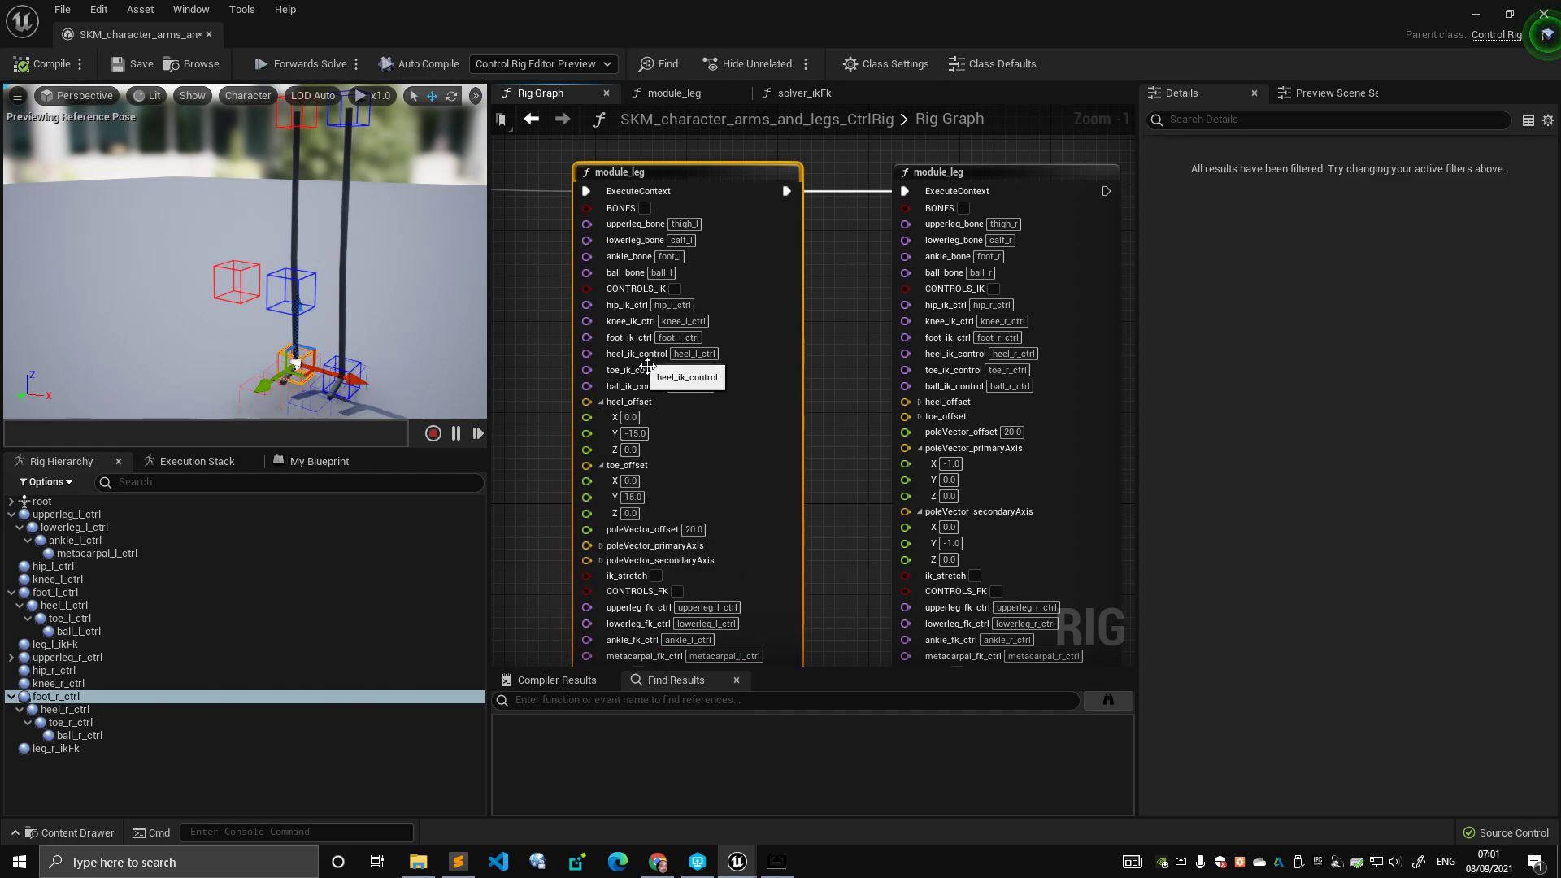
click(601, 401)
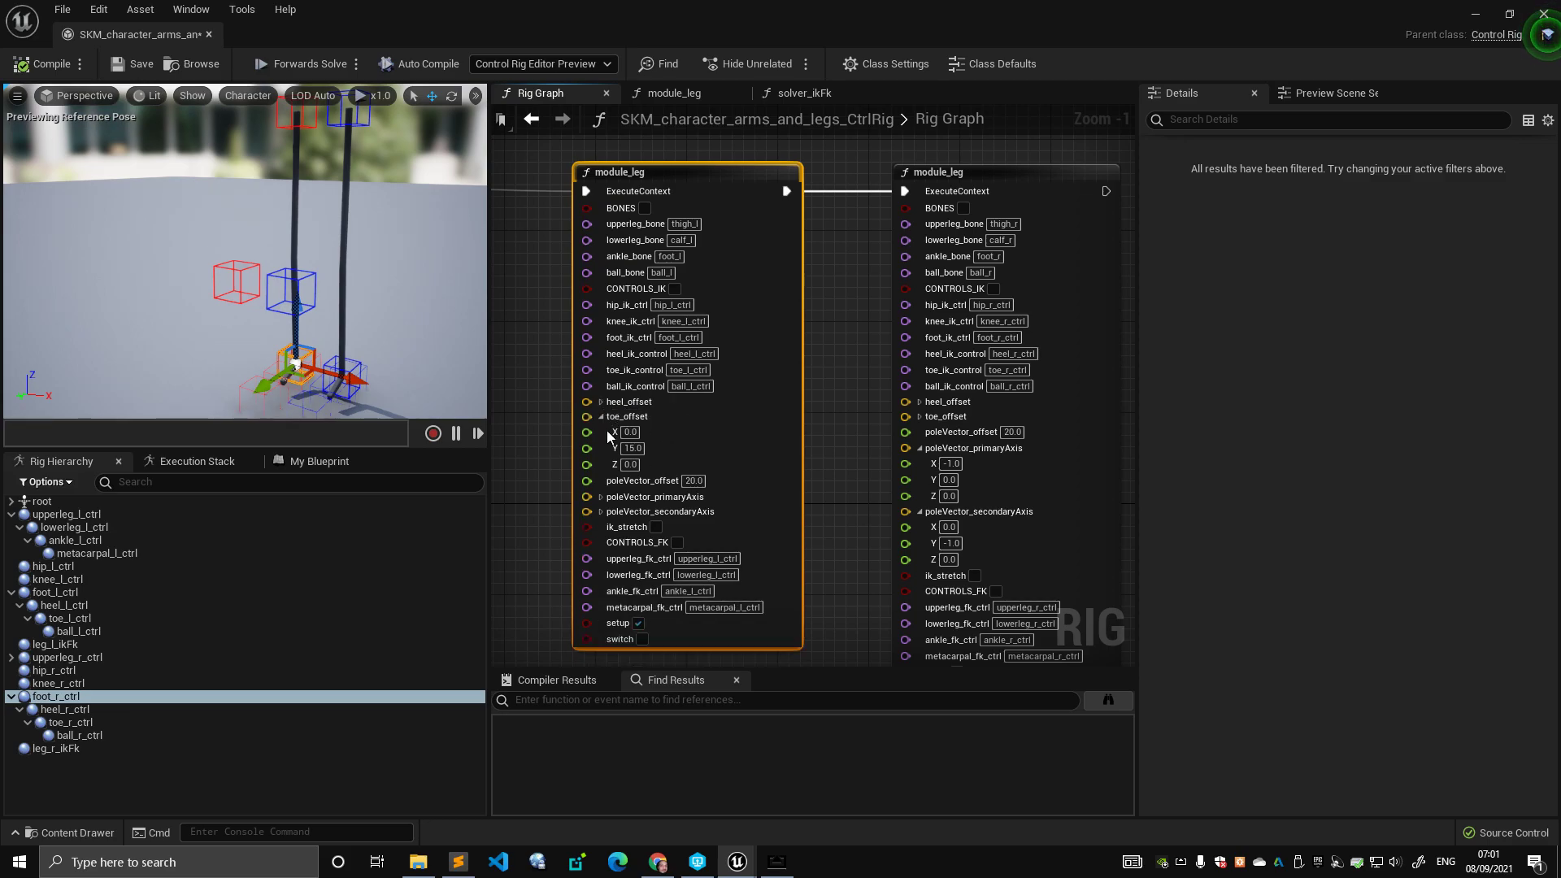
click(600, 417)
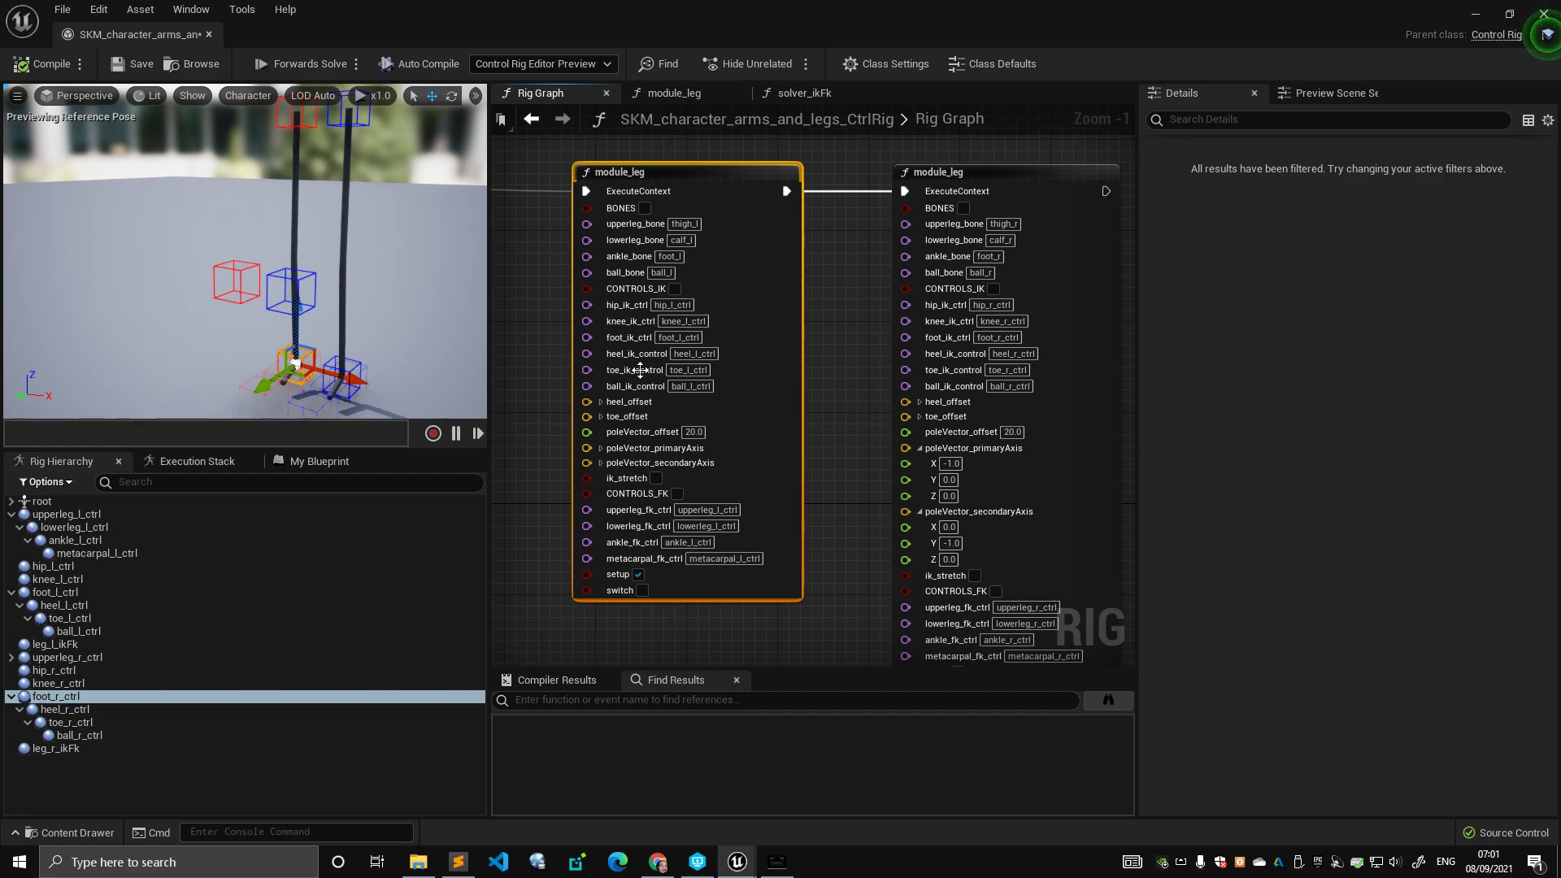
- Inspect ball_r_ctrl and heel_l_ctrl around the feet in the preview
mouse_move(408, 211)
right_down()
mouse_move(398, 232)
mouse_move(409, 211)
right_up()
key(w)
click(269, 224)
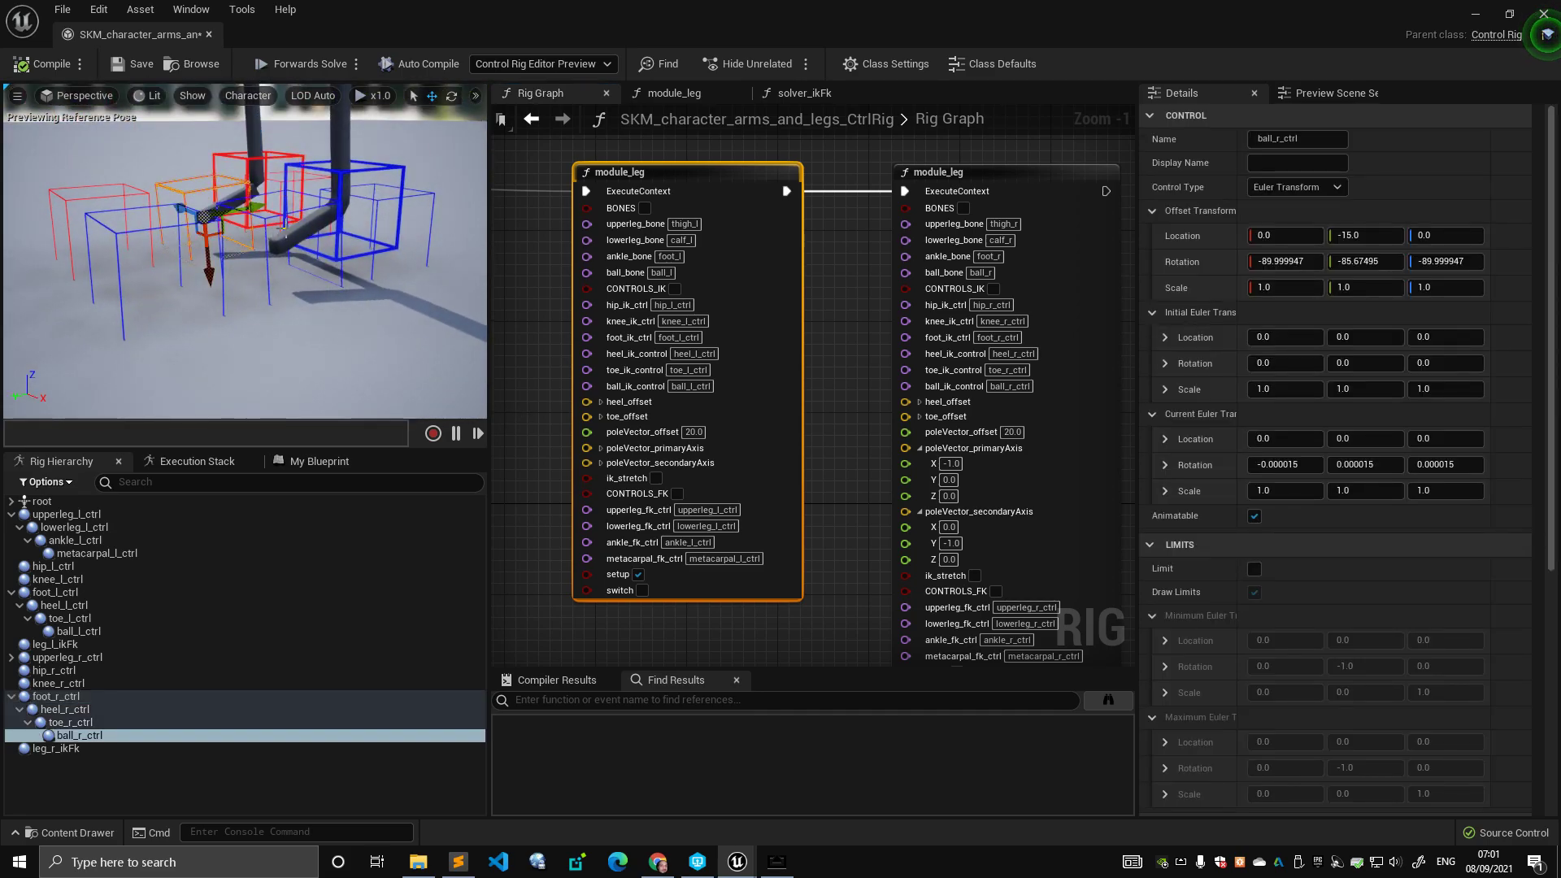
click(439, 217)
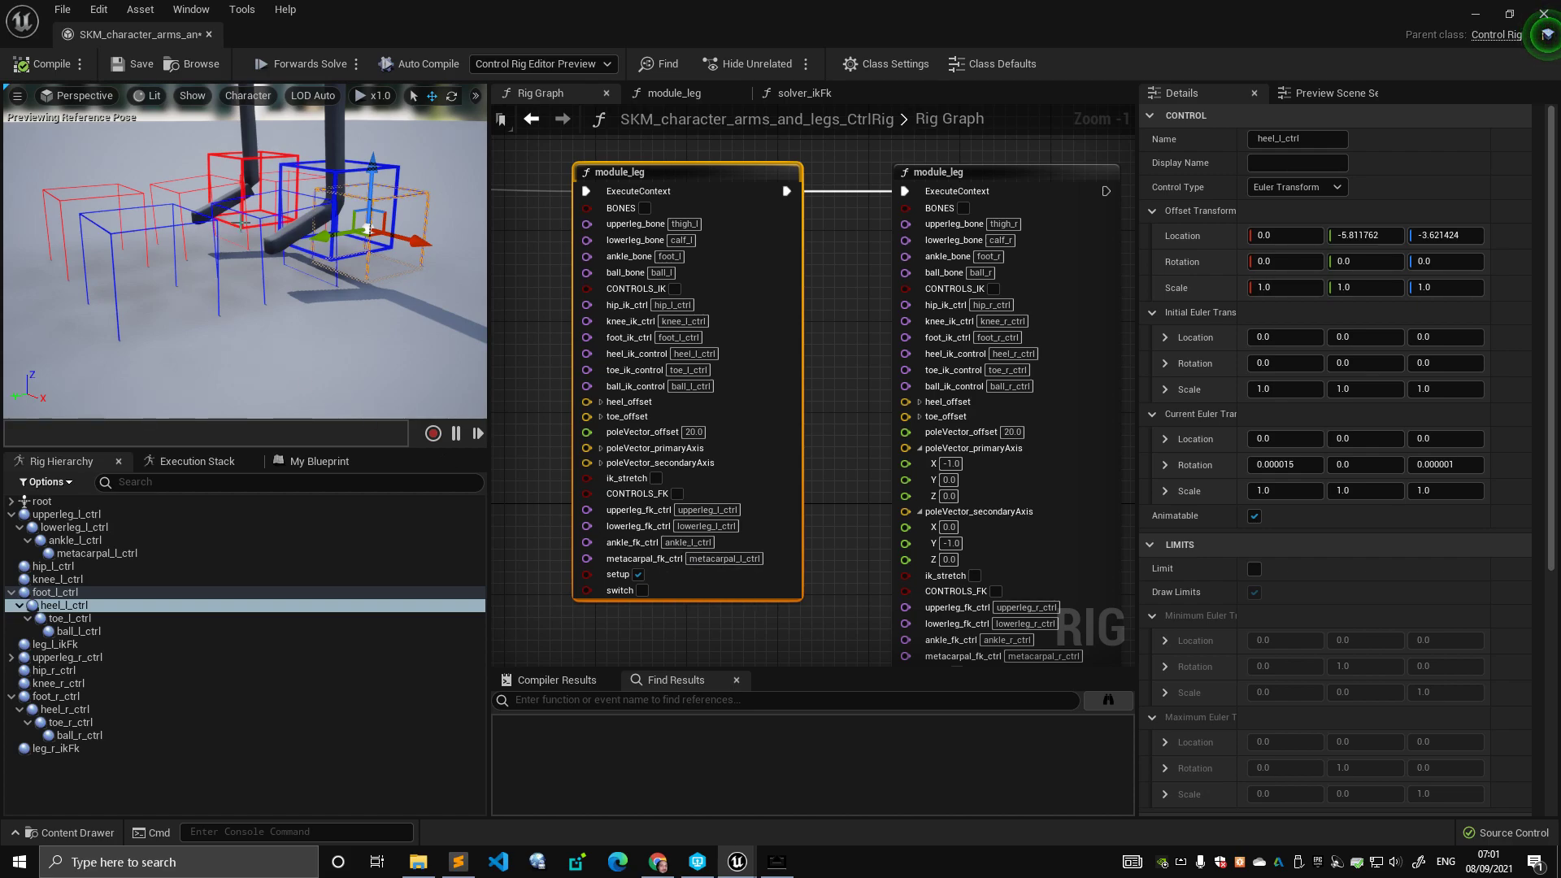
scroll(309, 247, up, 4)
right_drag(313, 247, 327, 223)
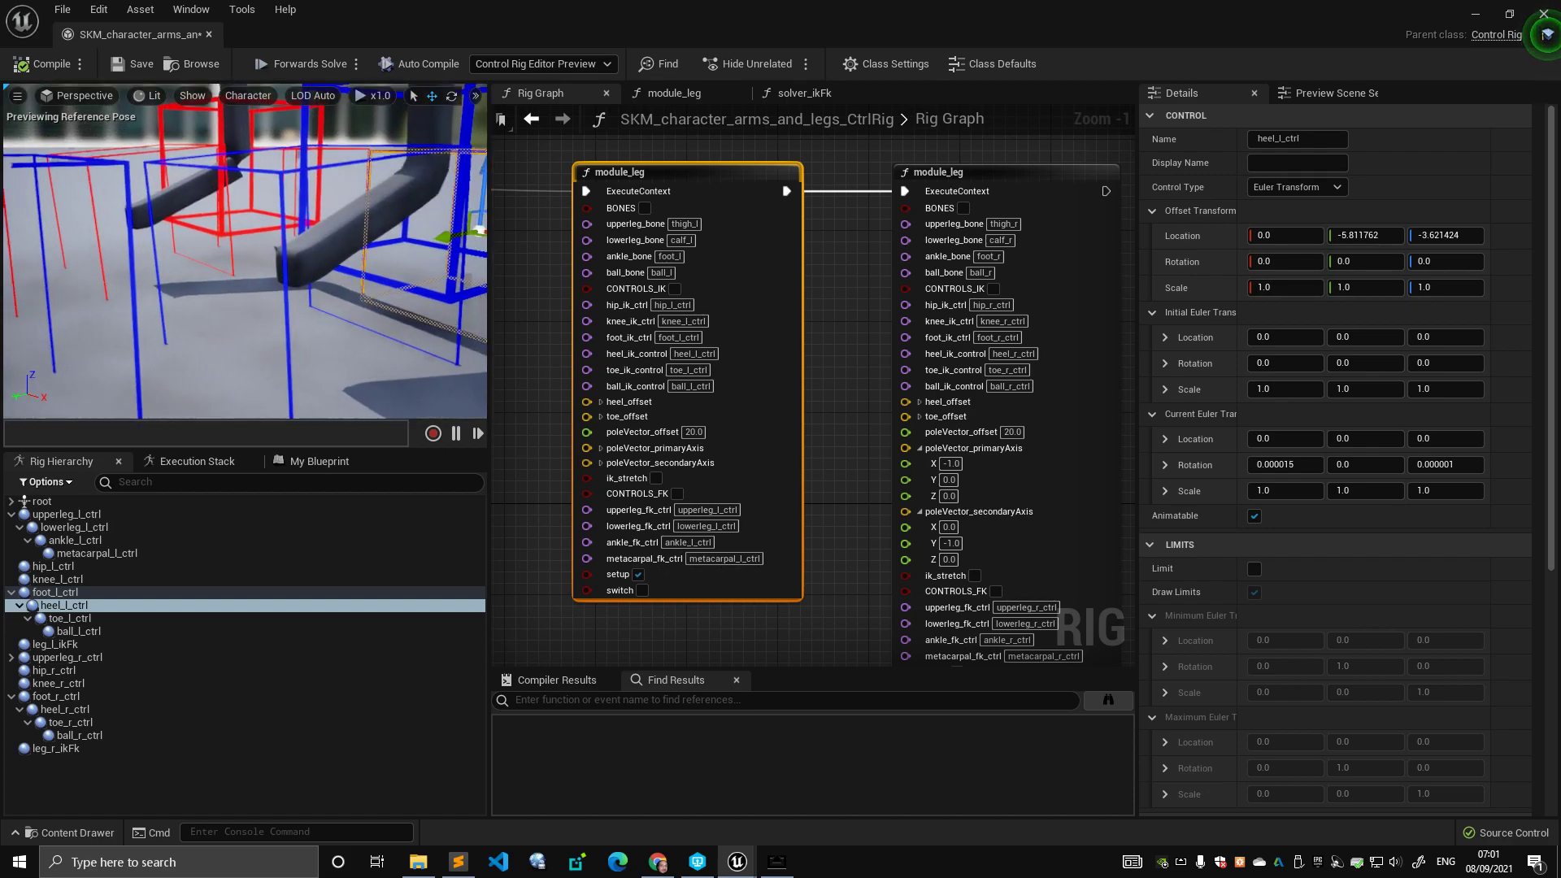
scroll(312, 248, down, 4)
- Disable Current Bool on leg_l_ikFk to show the left leg's FK controls, and select metacarpal_l_ctrl
click(125, 643)
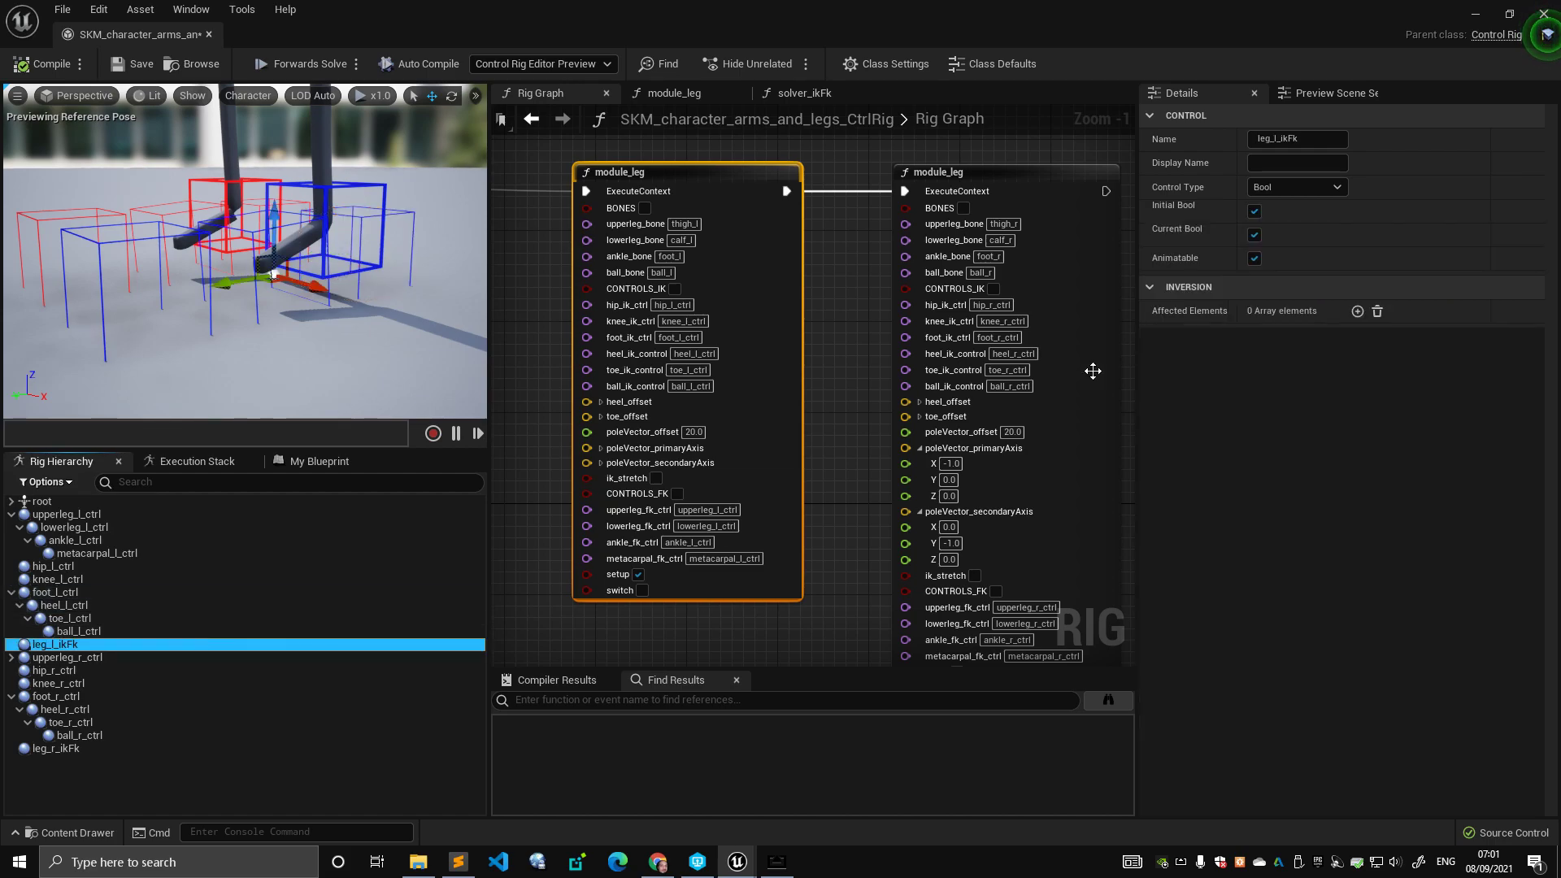
click(1254, 235)
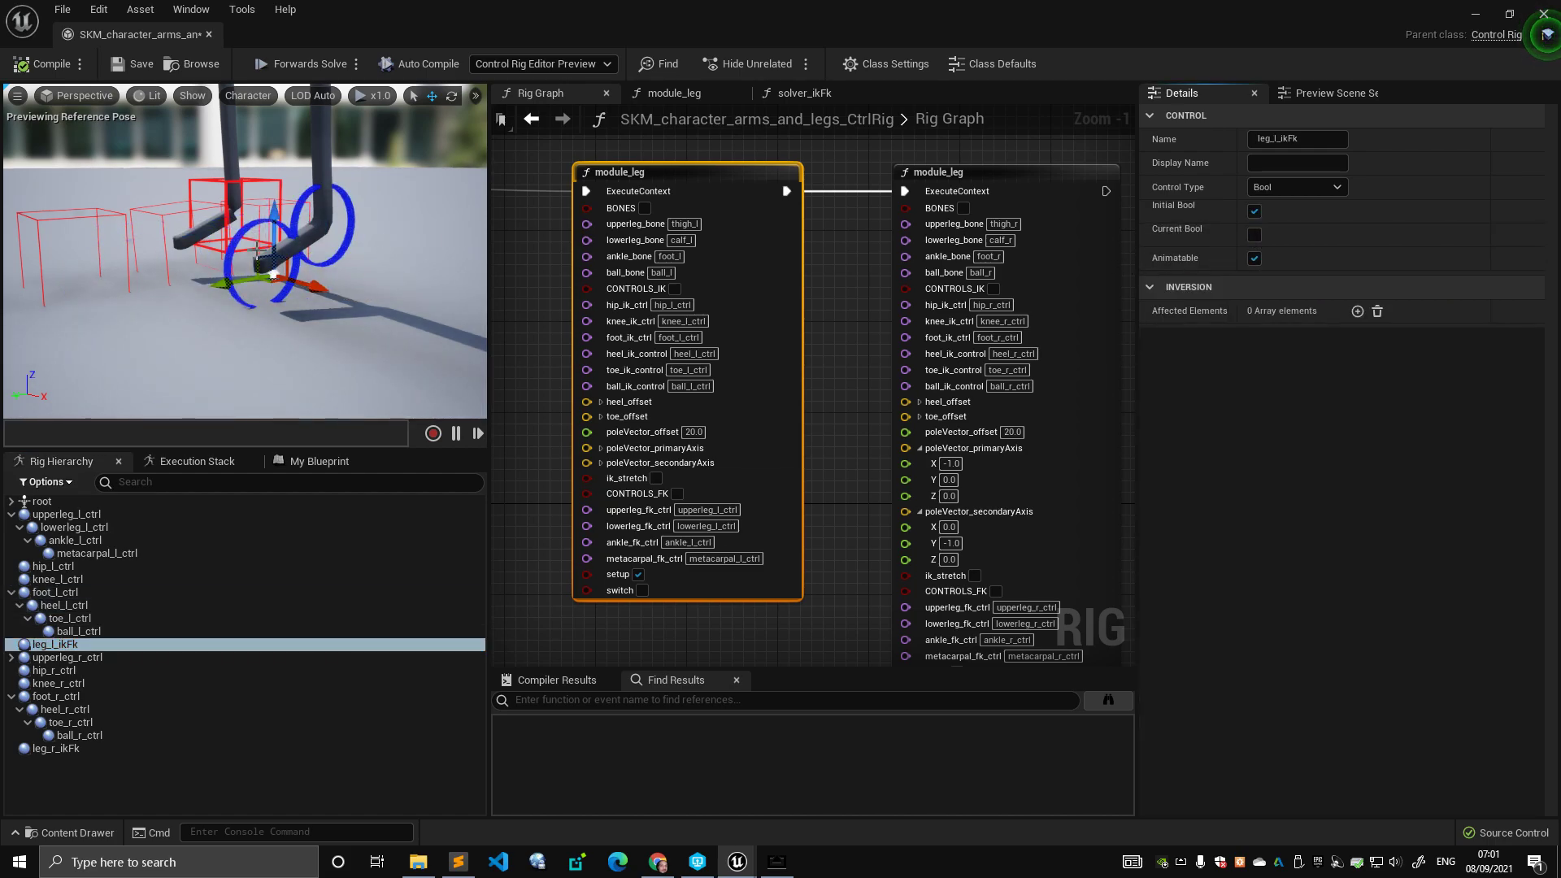
click(255, 255)
click(236, 266)
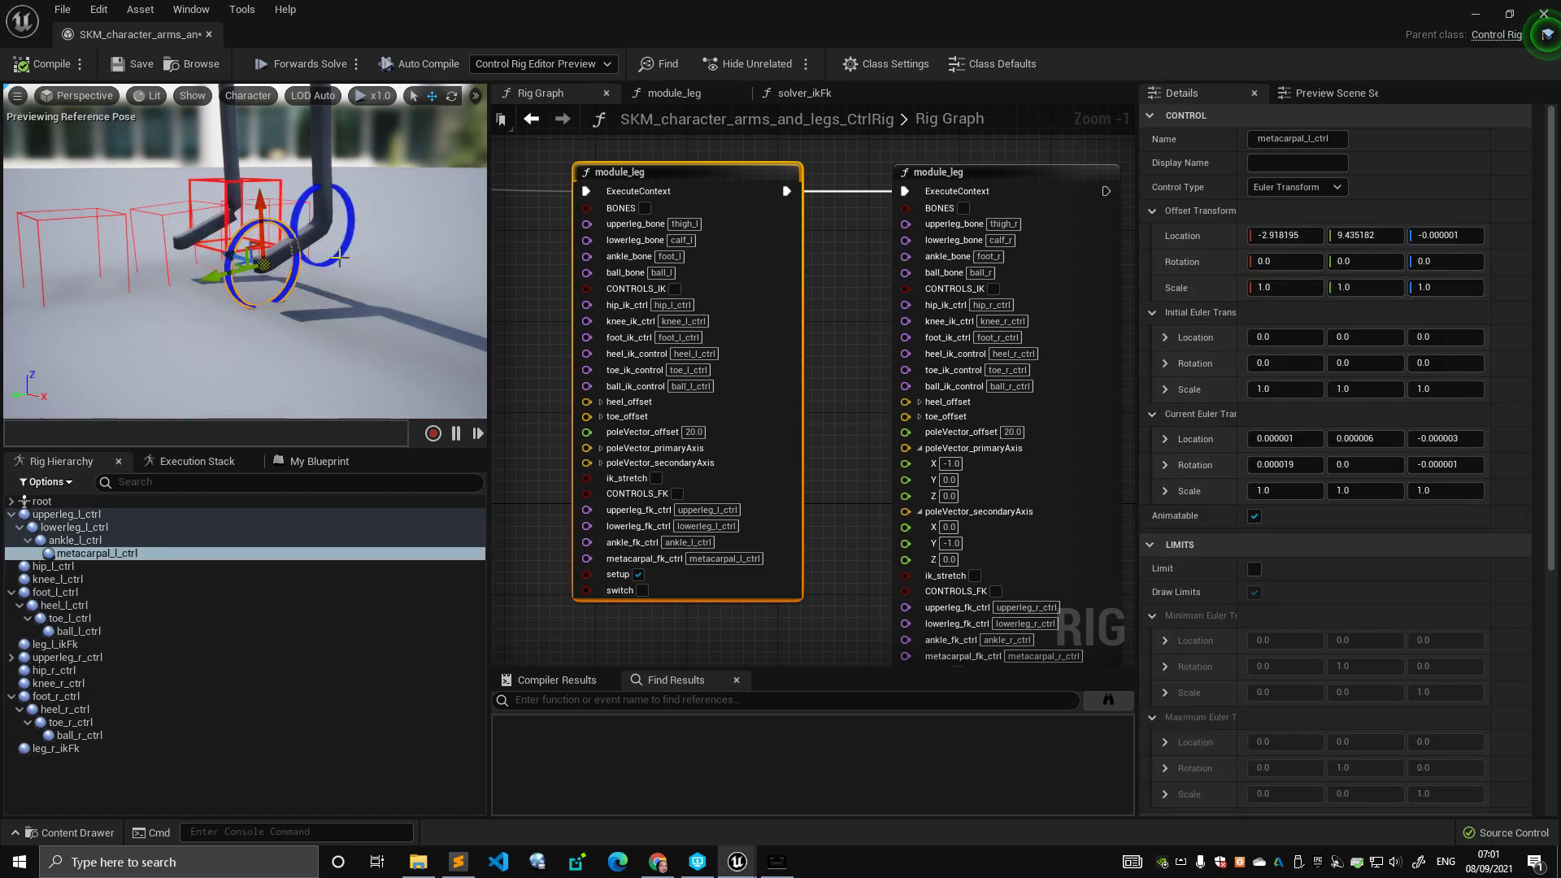
right_drag(503, 314, 600, 318)
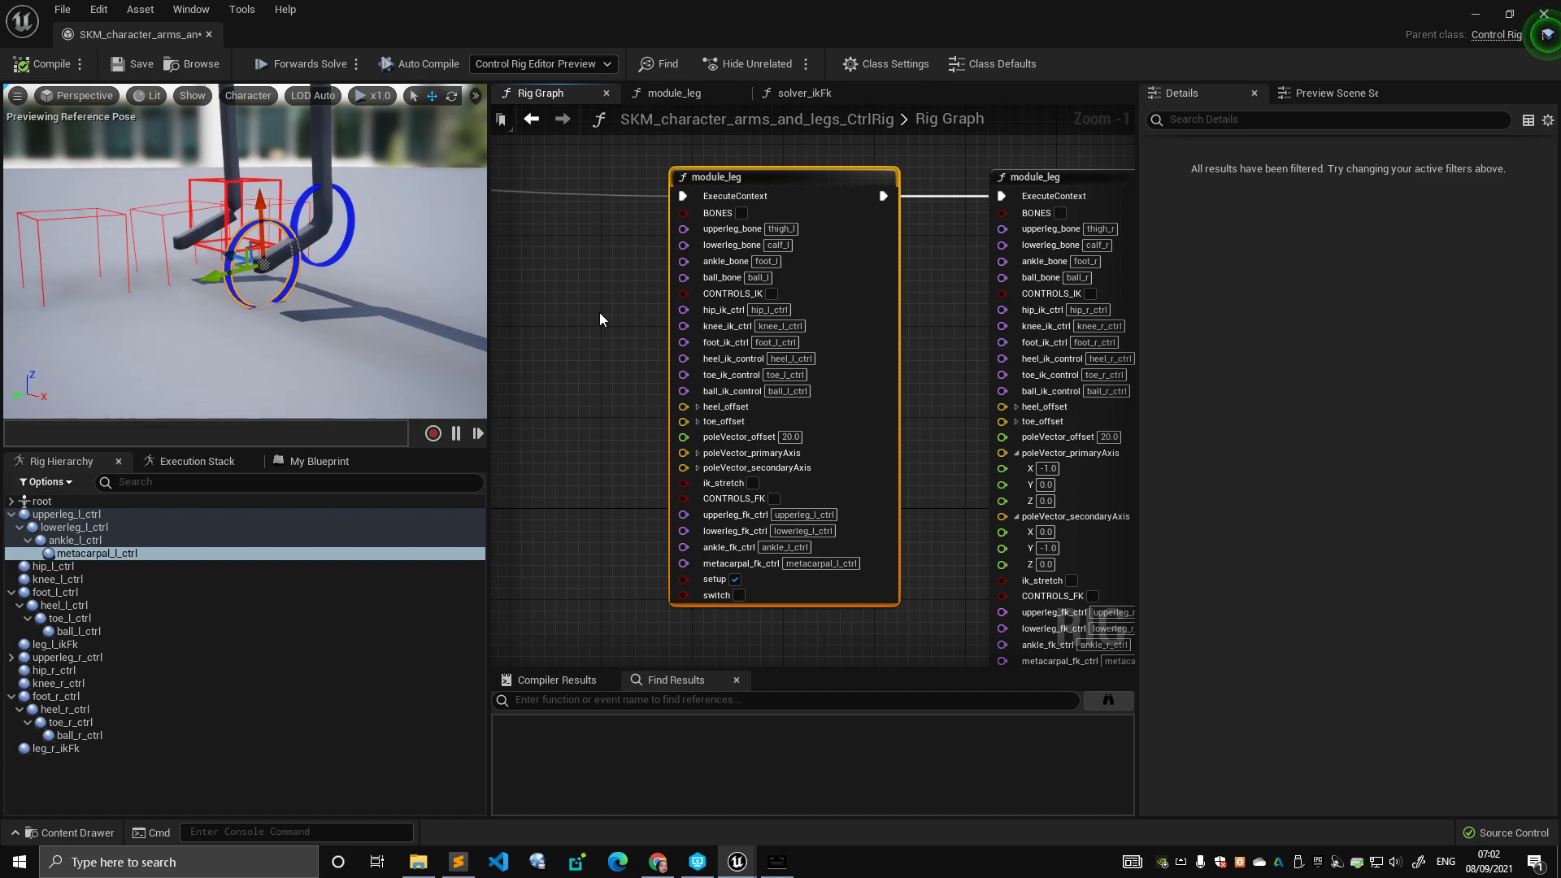
right_drag(439, 248, 374, 297)
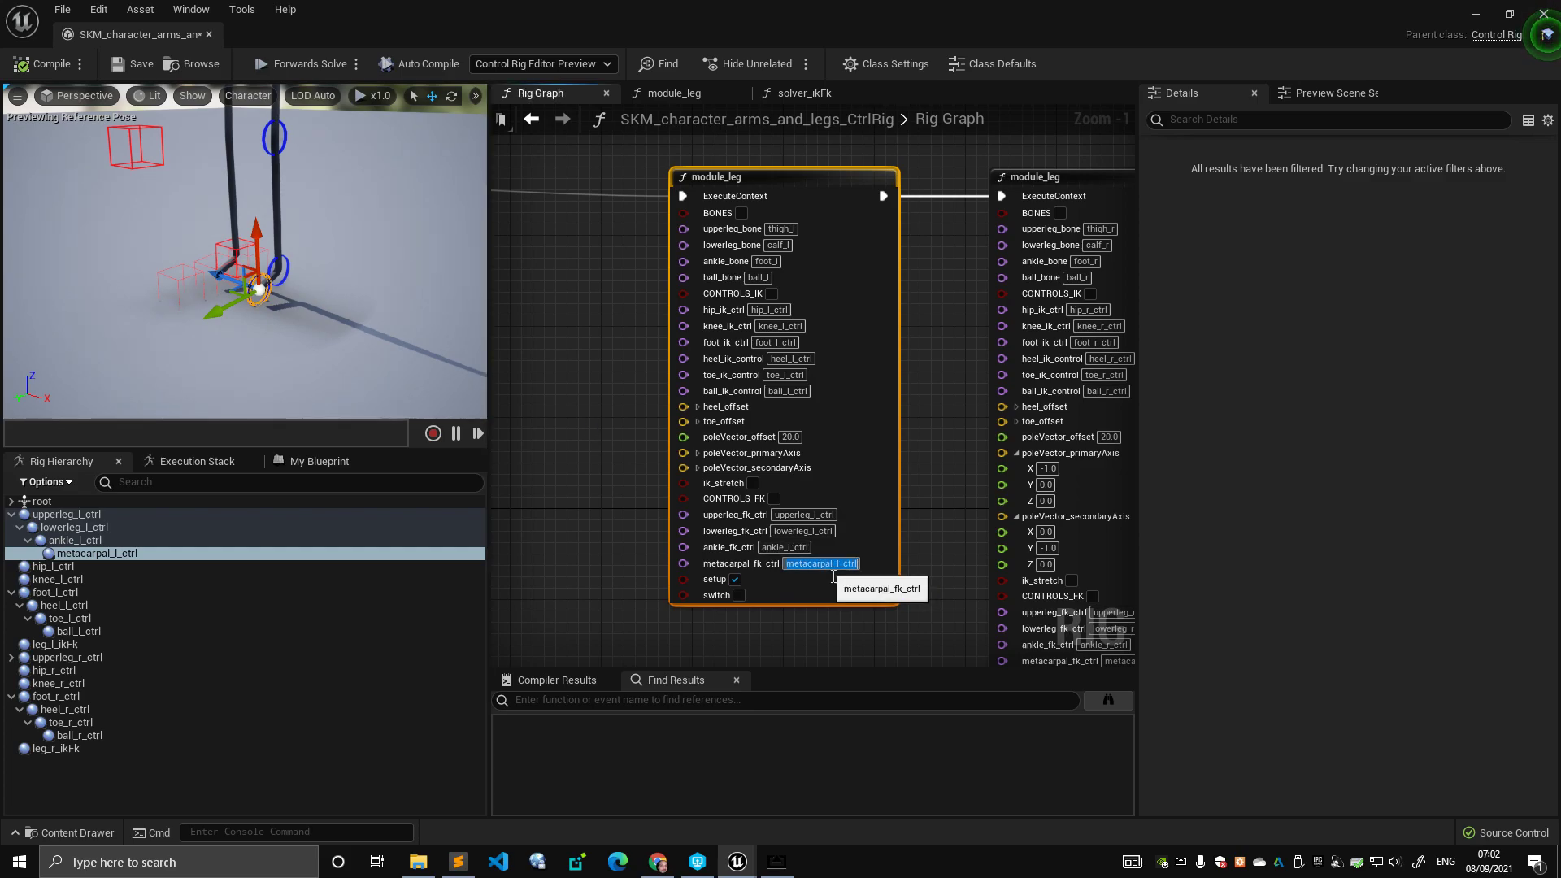
- Re-enable Current Bool on leg_l_ikFk to return the left leg to its IK controls
right_drag(456, 366, 439, 370)
right_drag(244, 281, 242, 282)
right_drag(307, 327, 301, 312)
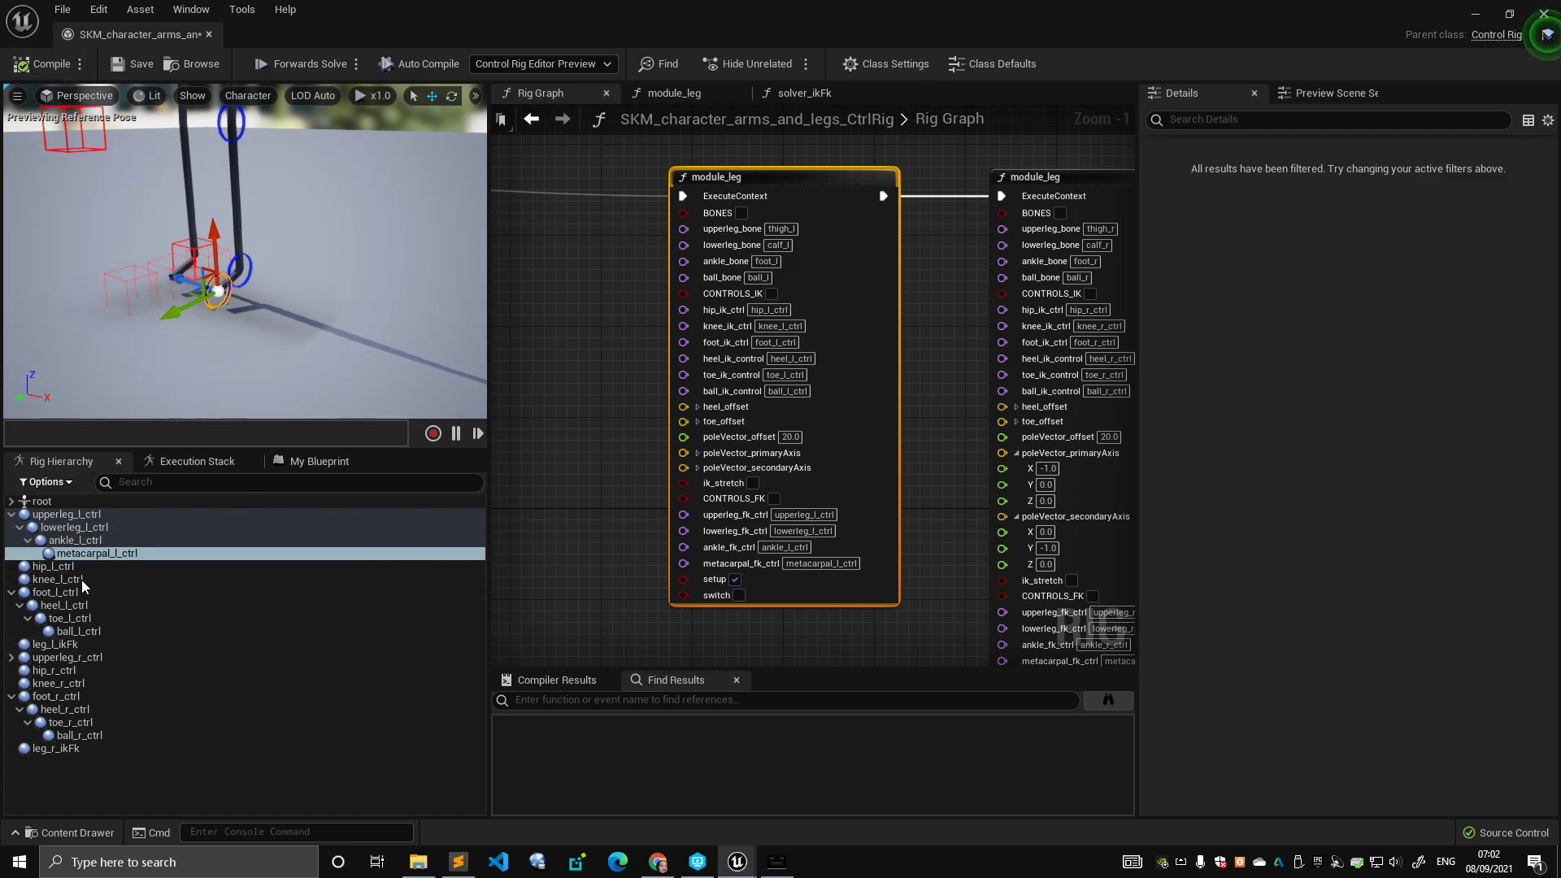
click(112, 645)
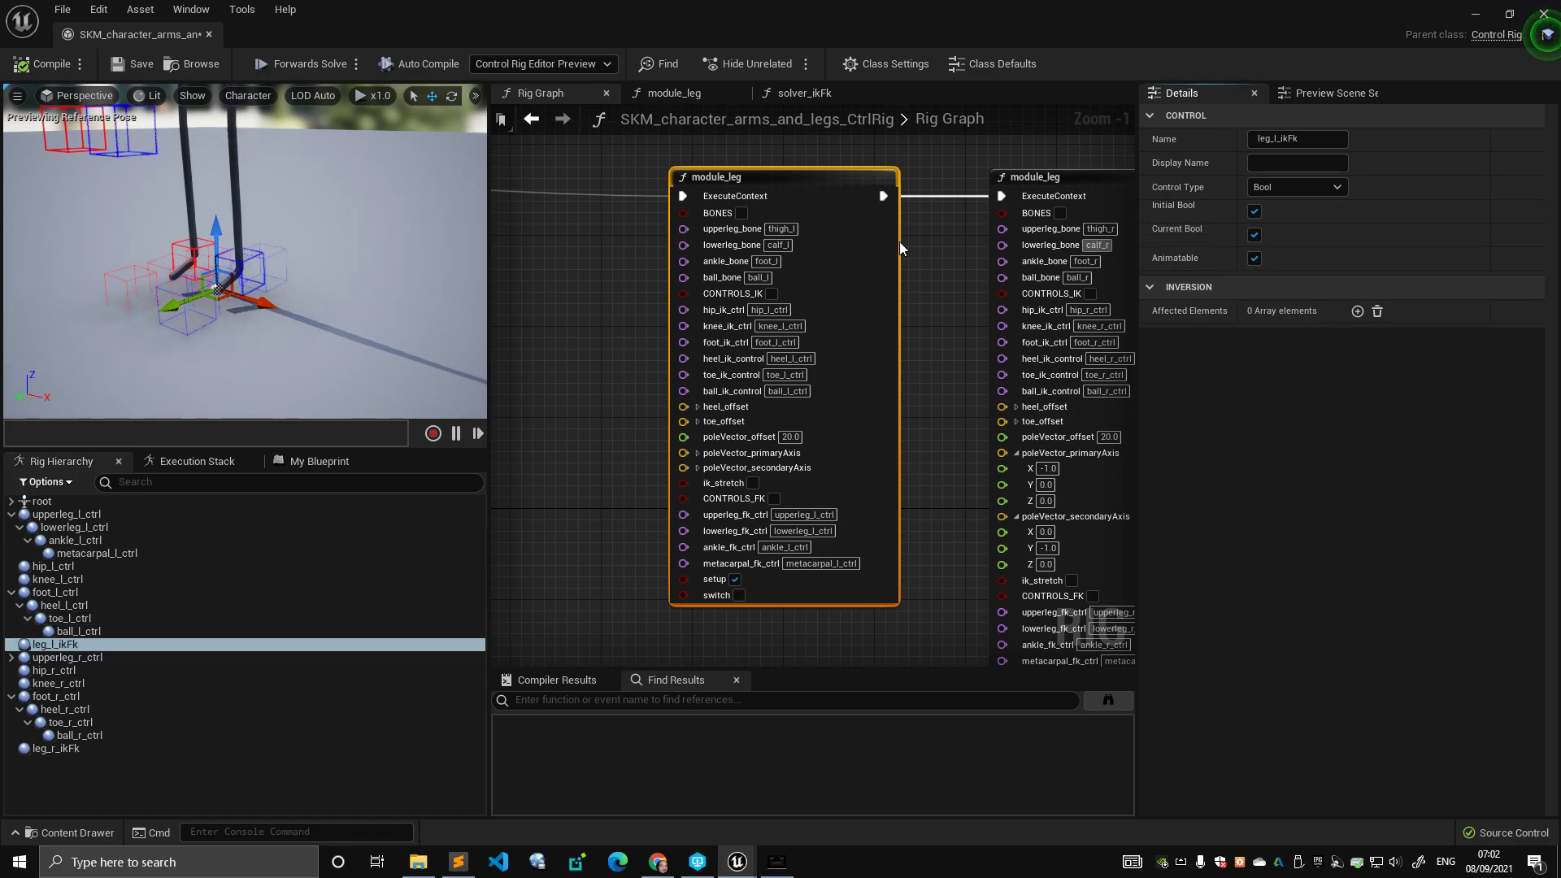
click(524, 250)
- Reposition the two module_leg nodes of the setup chain so they sit roughly level with a wide gap between them
scroll(541, 248, down, 2)
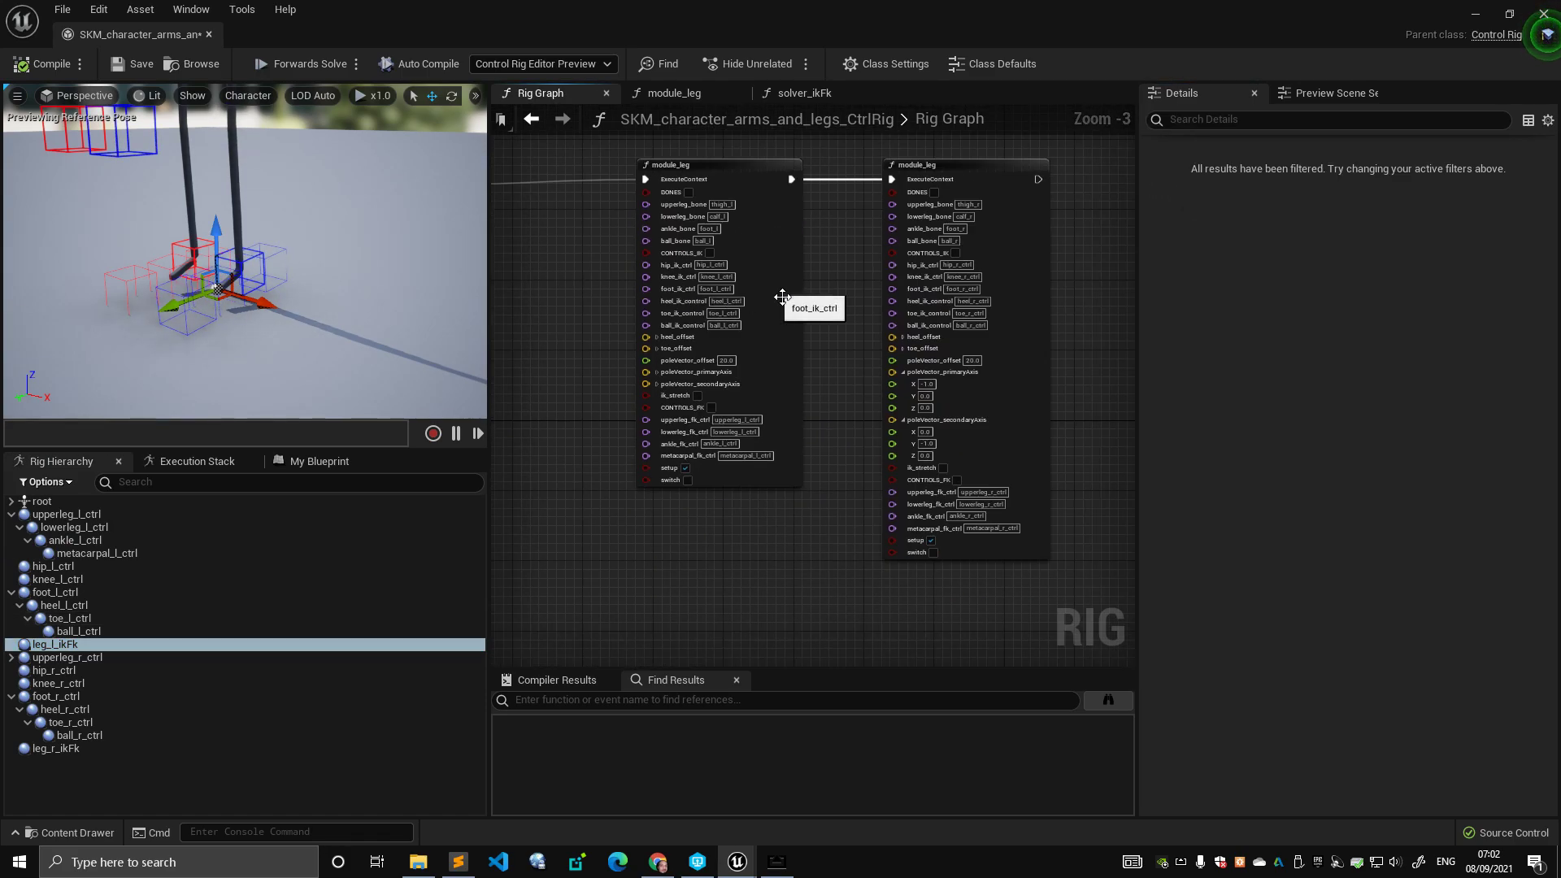
scroll(782, 297, up, 3)
click(632, 168)
drag(632, 168, 813, 219)
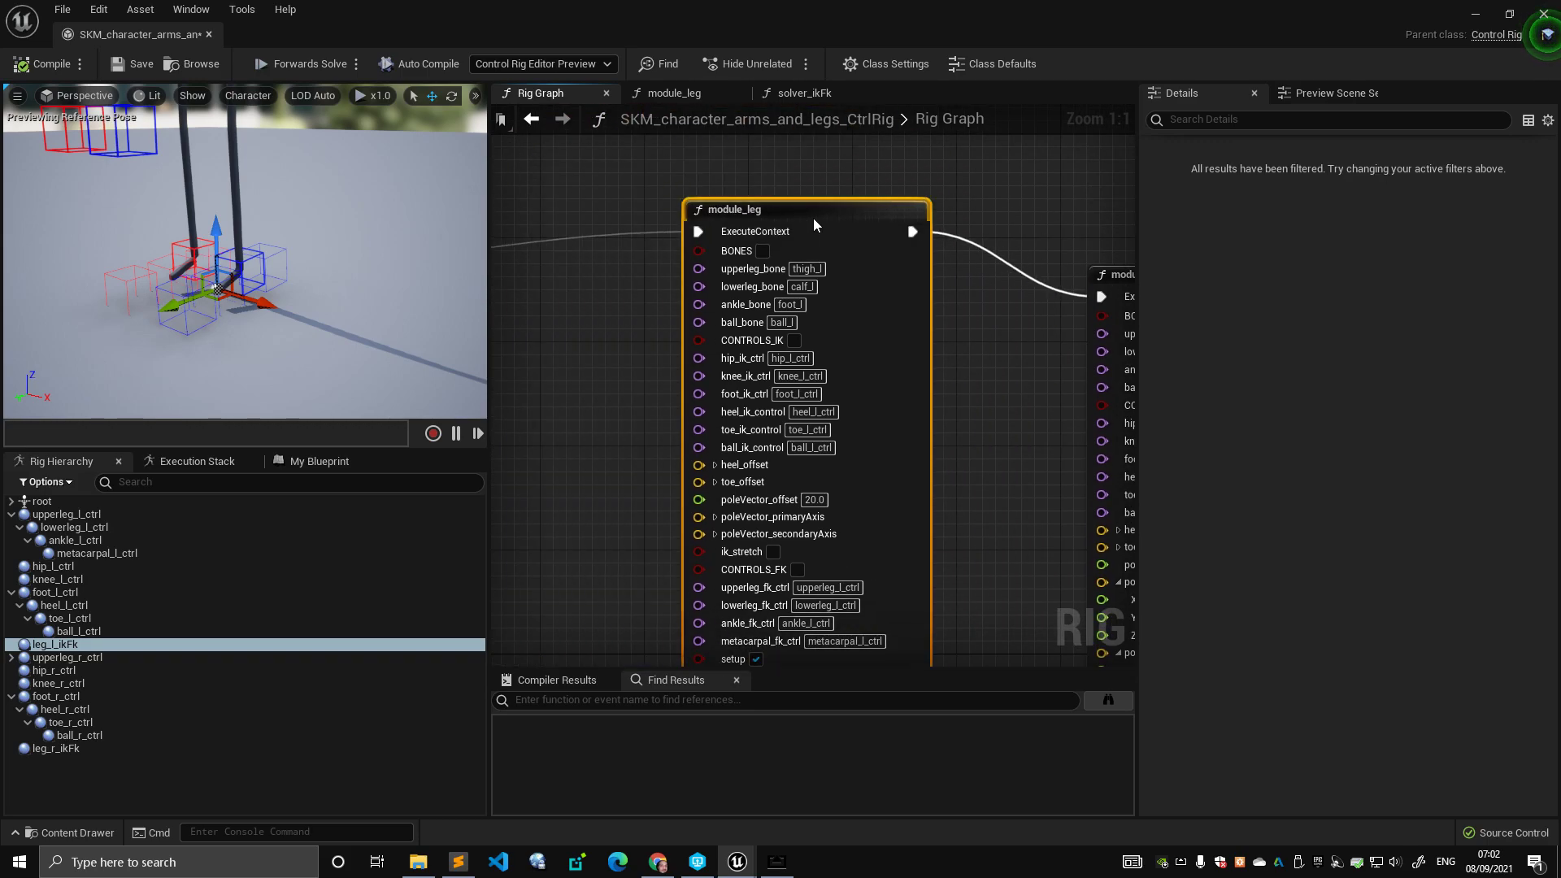
right_drag(813, 218, 890, 227)
scroll(890, 227, down, 2)
right_drag(379, 207, 362, 130)
drag(870, 223, 821, 272)
drag(646, 182, 1031, 673)
drag(982, 543, 626, 140)
mouse_move(814, 167)
mouse_down()
mouse_move(777, 176)
mouse_move(797, 164)
mouse_up()
click(686, 155)
scroll(569, 259, down, 3)
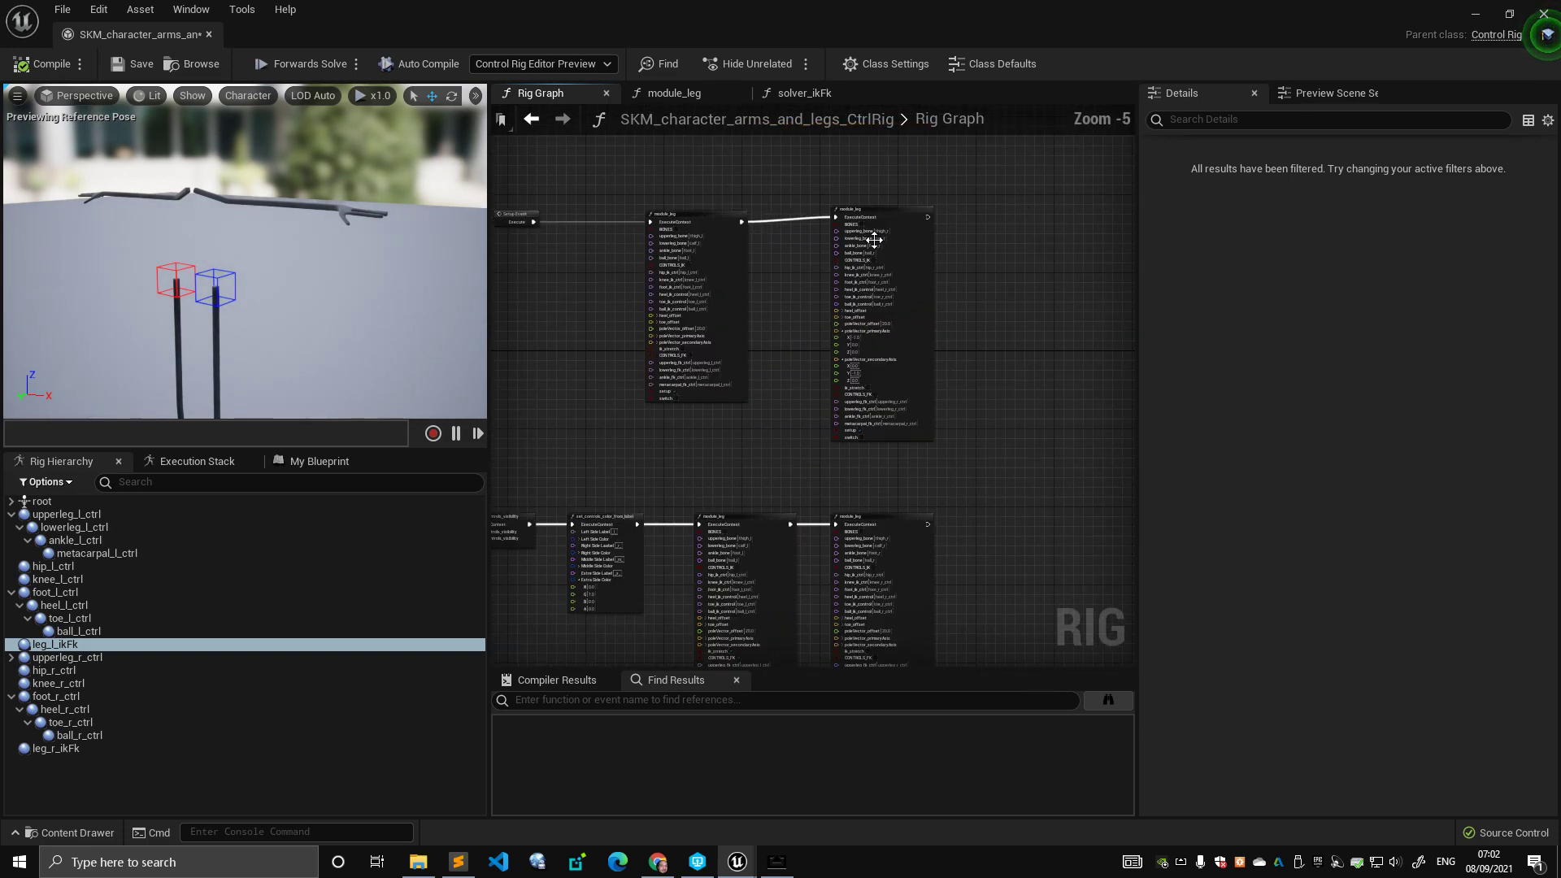
drag(889, 219, 865, 230)
- Add a solver_ikFk function node to the Rig Graph, placing it beside the left leg's module_leg node
scroll(708, 194, up, 3)
click(712, 232)
right_drag(688, 201, 775, 161)
scroll(899, 263, up, 2)
mouse_move(878, 266)
right_down()
mouse_move(939, 235)
mouse_move(873, 252)
right_up()
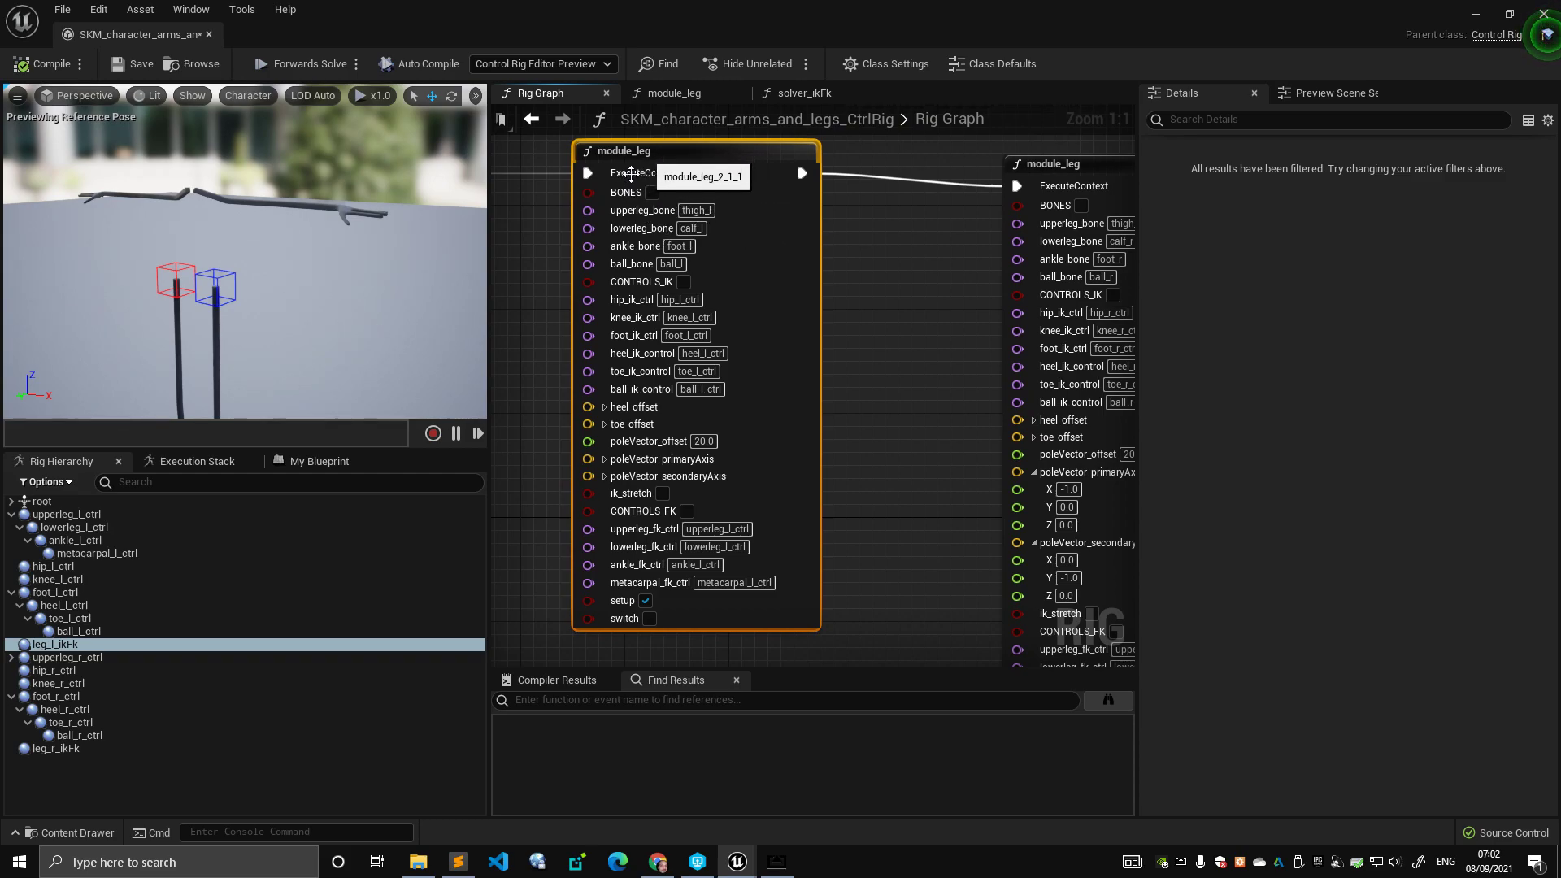
click(319, 461)
drag(69, 657, 890, 359)
drag(753, 157, 635, 171)
drag(943, 365, 770, 202)
right_drag(959, 422, 1060, 407)
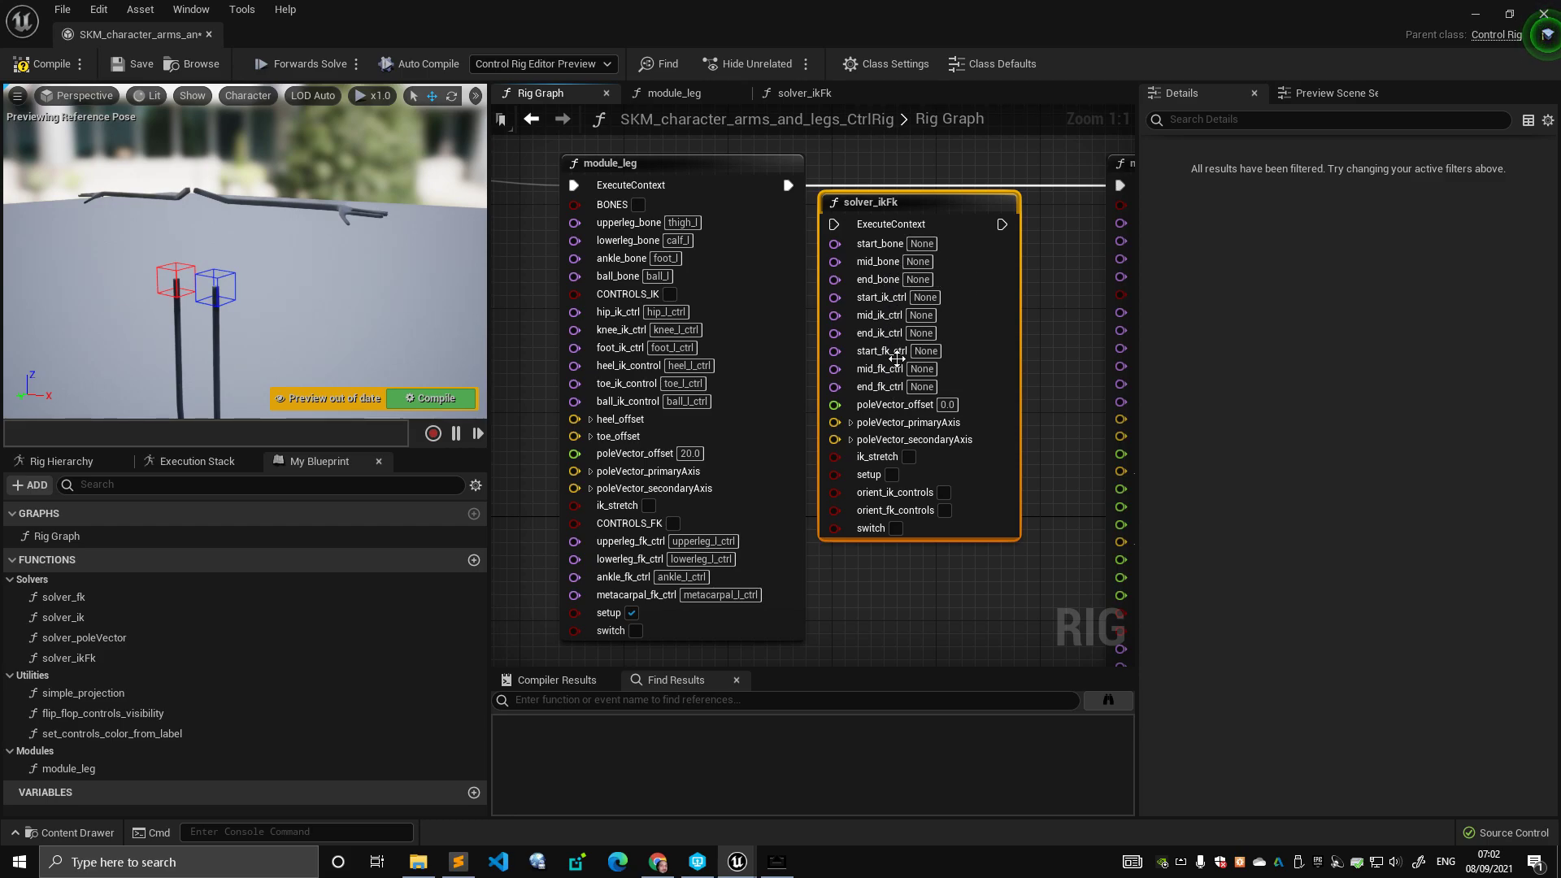
- Arrange the solver_ikFk node and the left leg's module_leg node side by side to compare their inputs
drag(997, 293, 1034, 307)
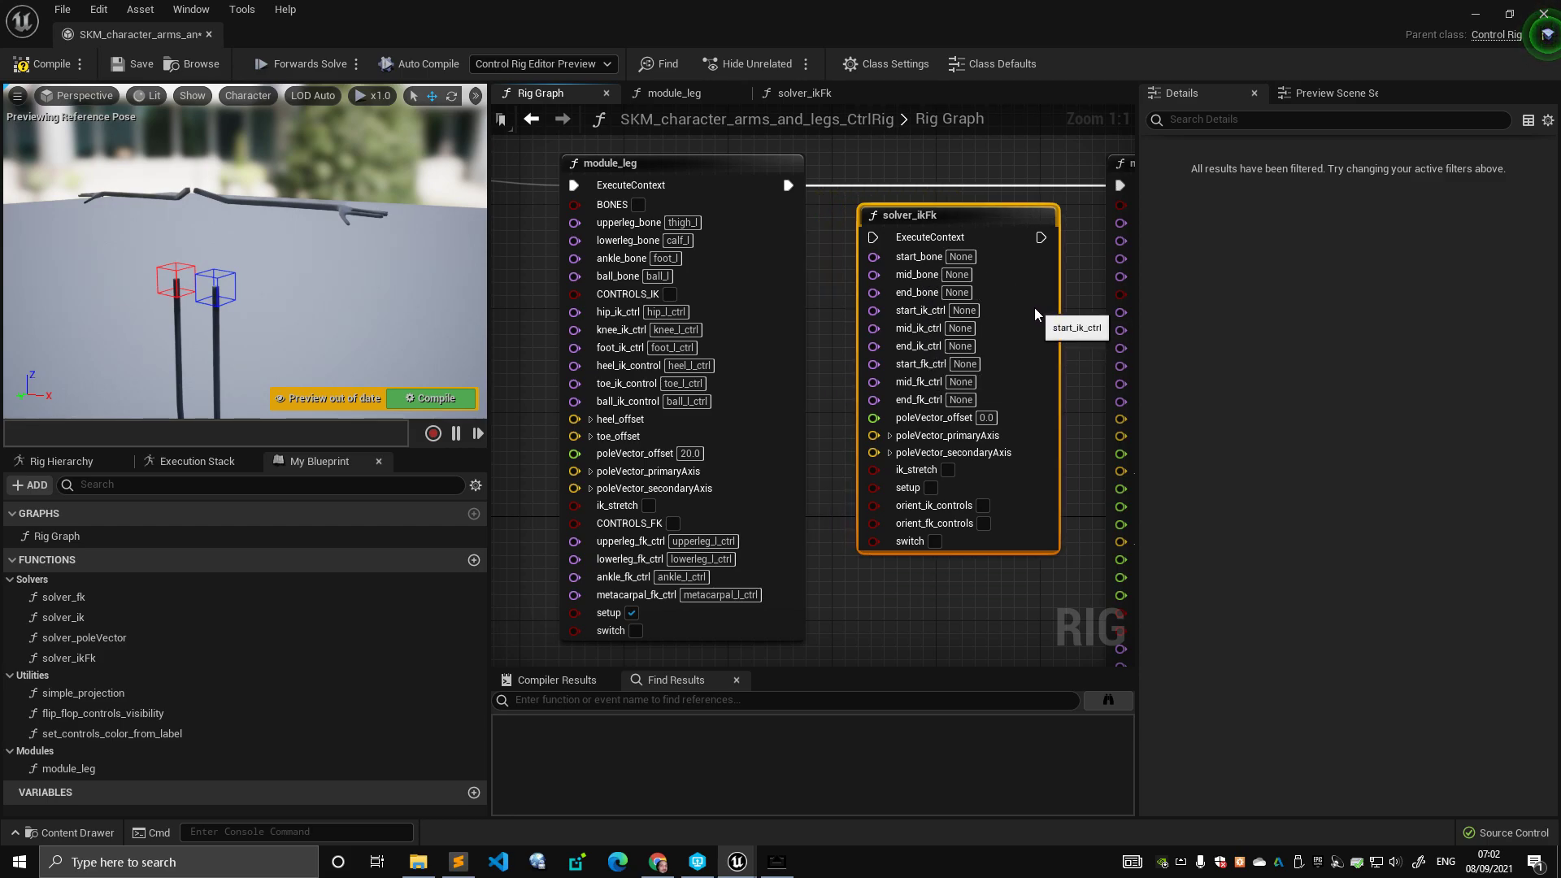
right_drag(829, 244, 831, 282)
drag(949, 271, 923, 323)
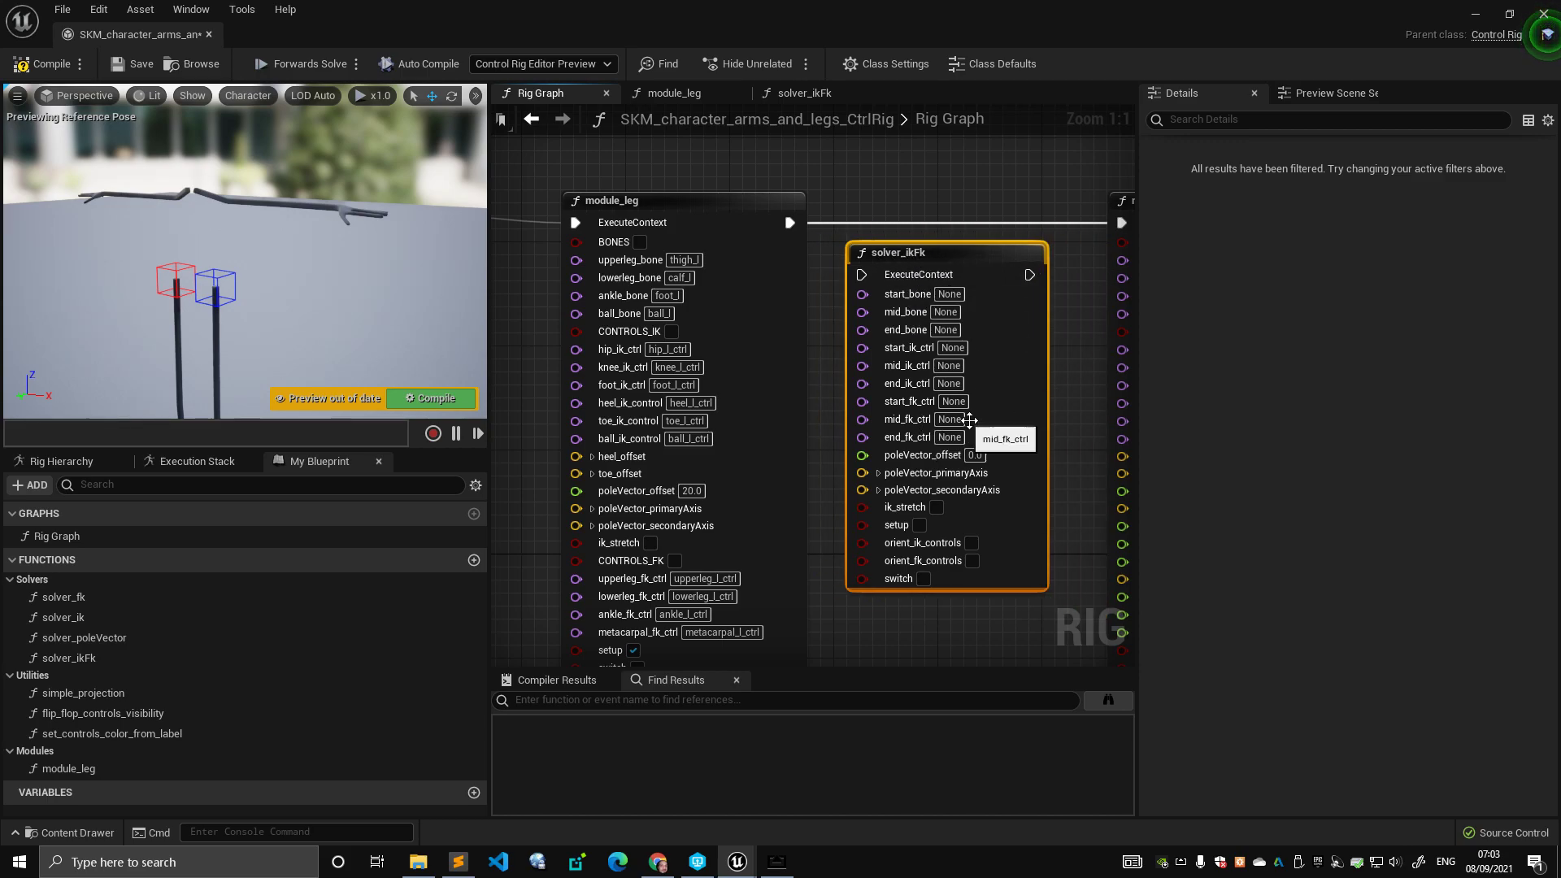
drag(890, 270, 948, 283)
click(724, 221)
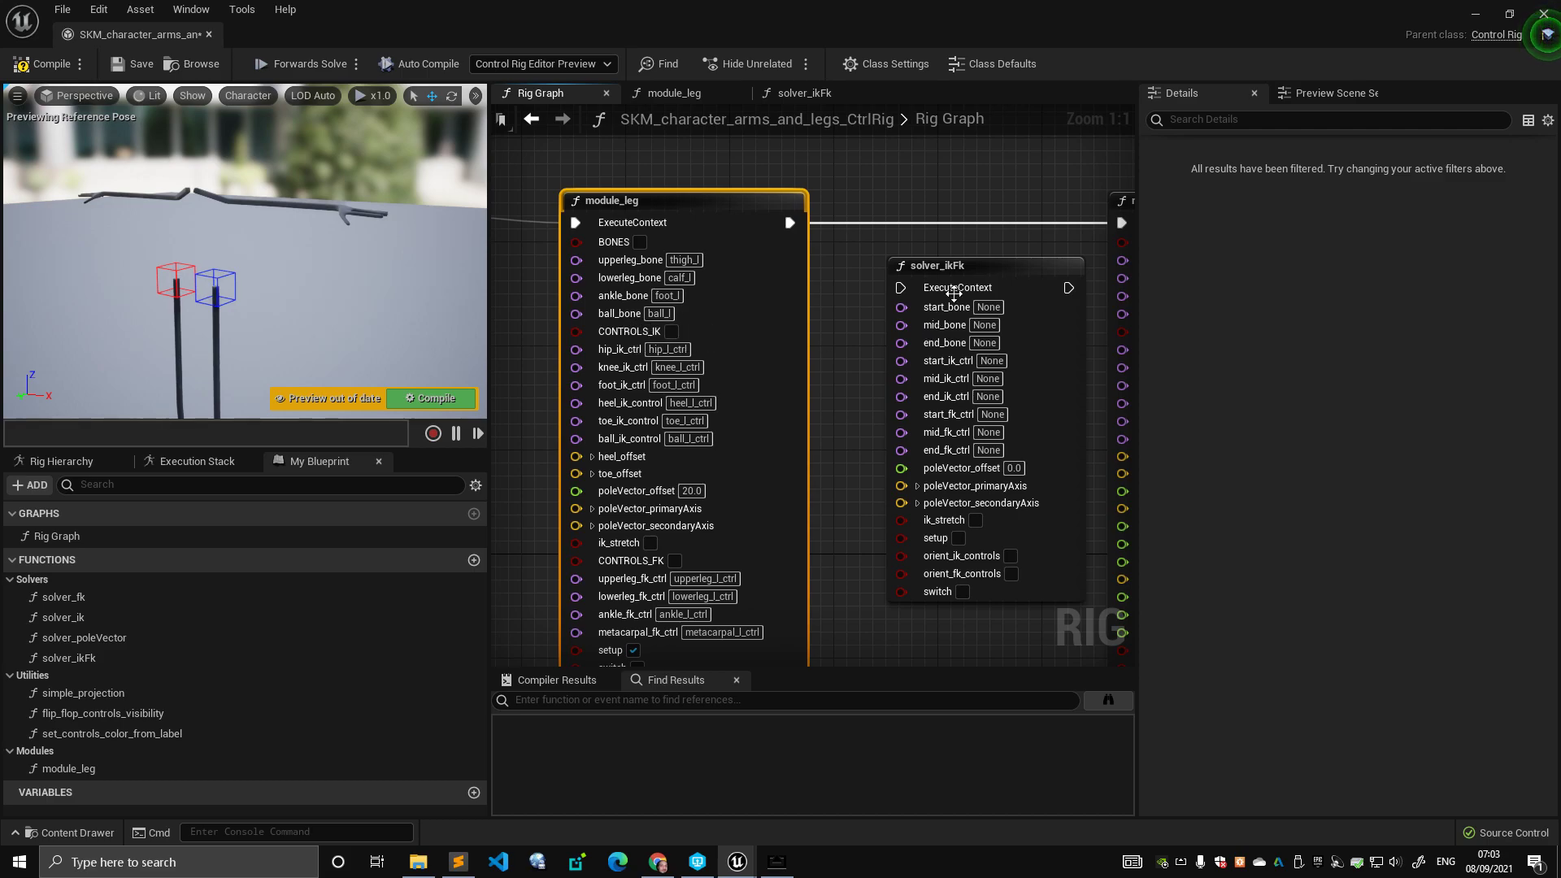
drag(952, 295, 939, 282)
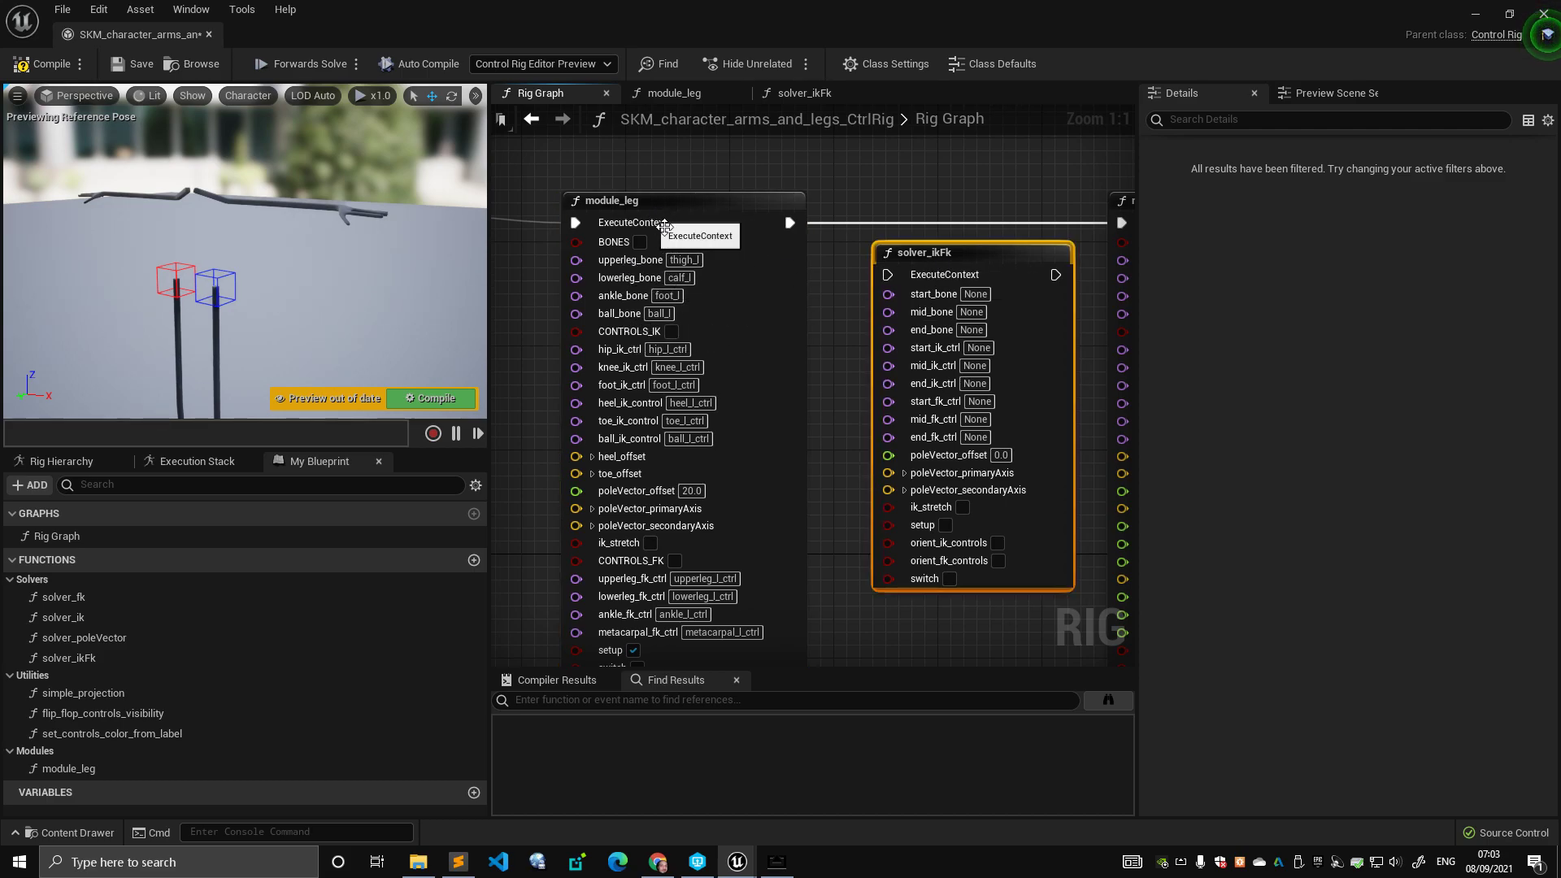
mouse_move(960, 303)
mouse_down()
mouse_move(948, 303)
mouse_move(986, 304)
mouse_up()
drag(646, 222, 695, 211)
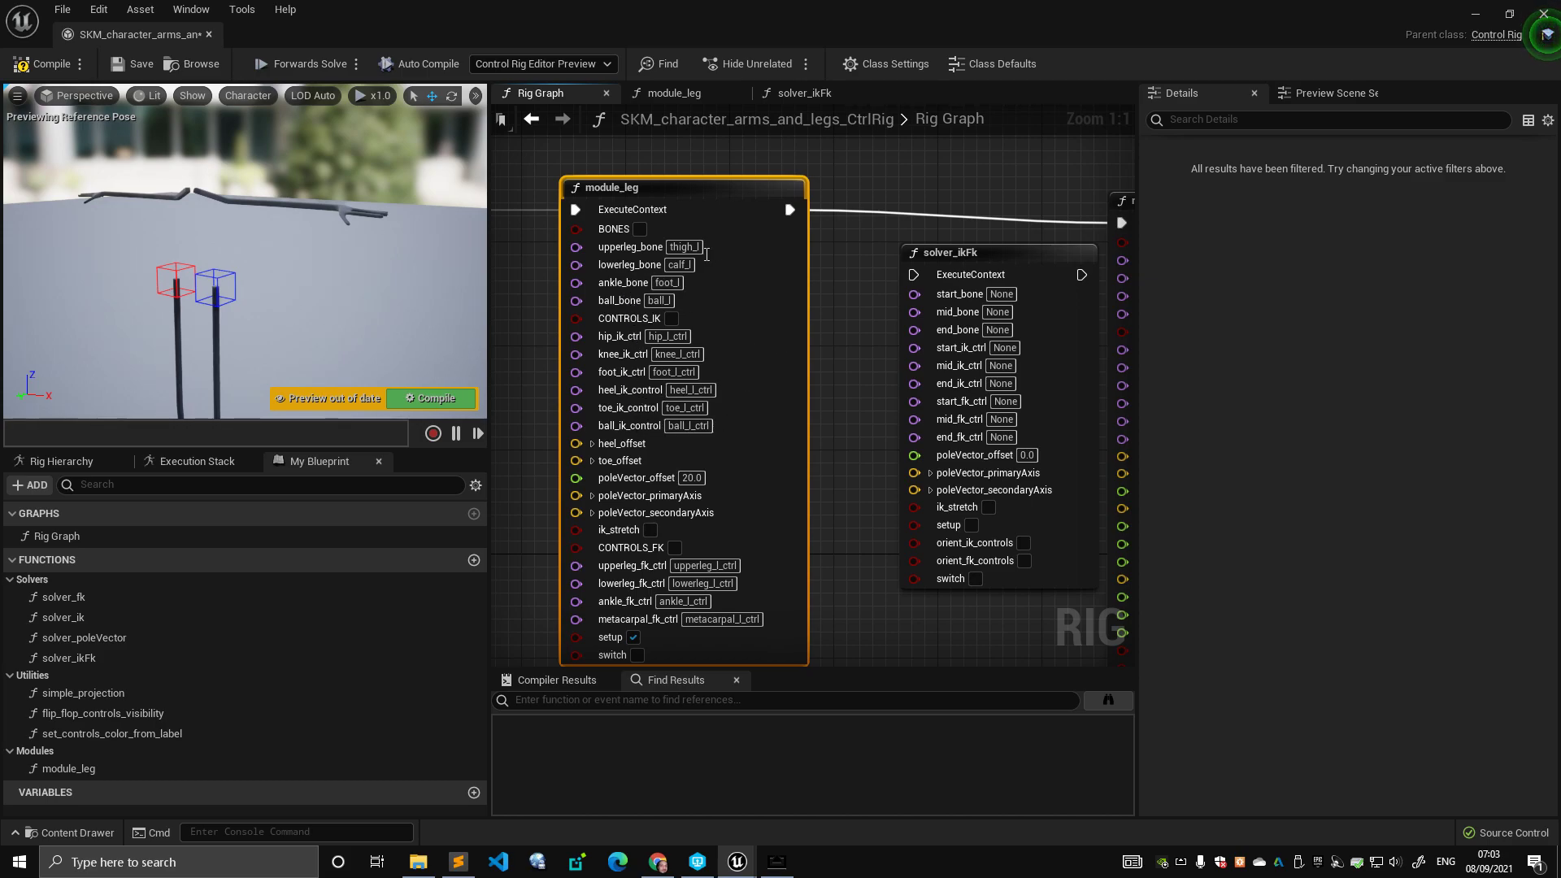
- Toggle the CONTROLS_IK and BONES options on the left leg's module_leg node on and back off
click(672, 318)
click(671, 318)
click(640, 229)
click(672, 318)
click(671, 318)
click(639, 229)
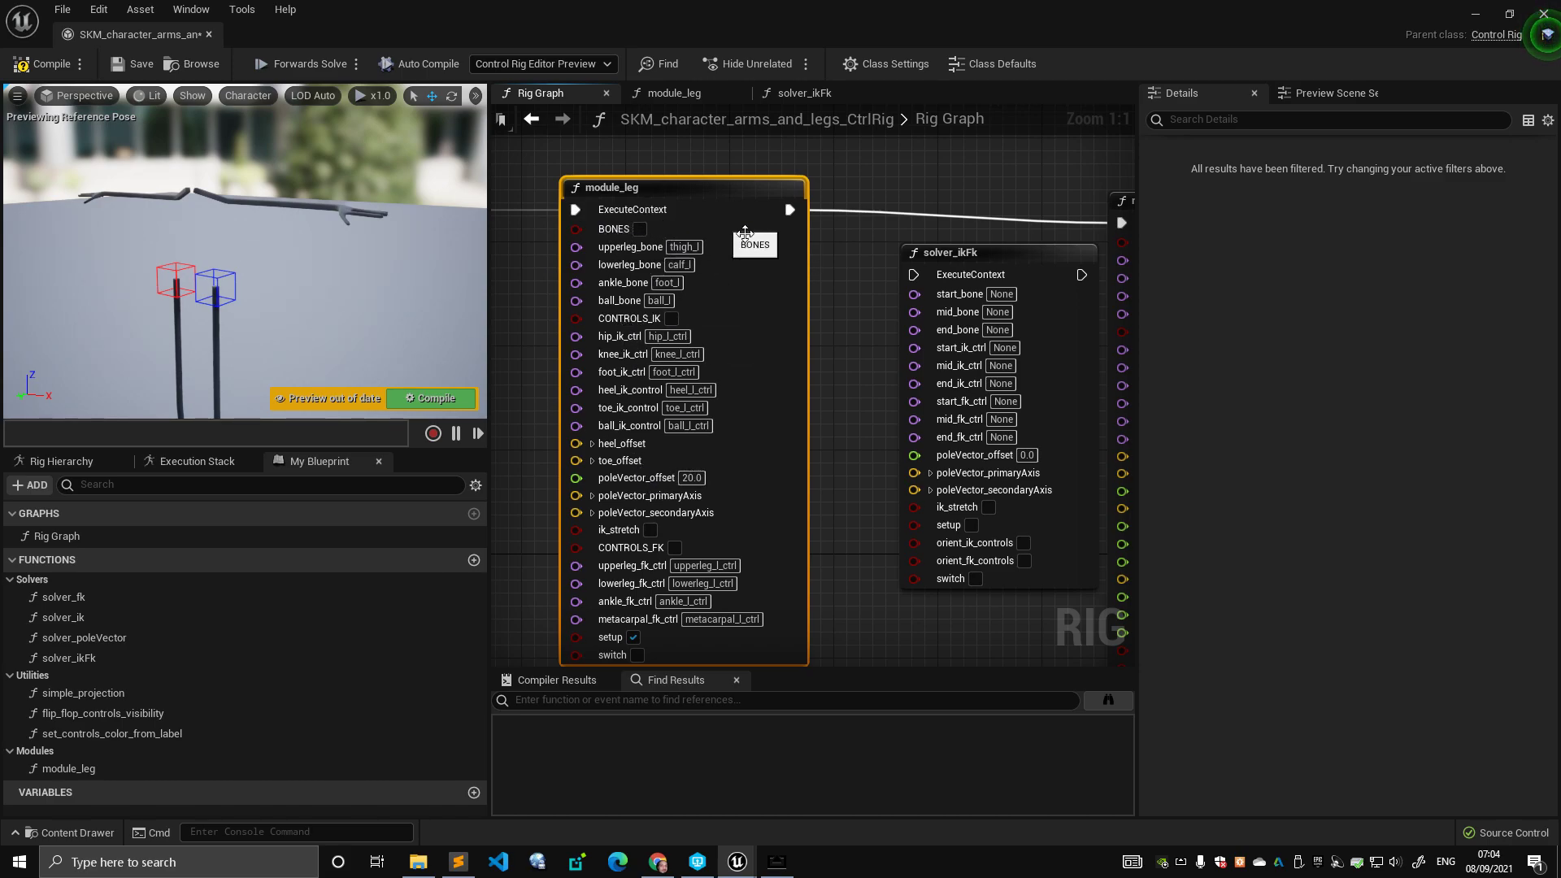
- Open the function graph of the left leg's module_leg node and examine its Entry node
right_drag(941, 208, 950, 277)
scroll(729, 213, down, 1)
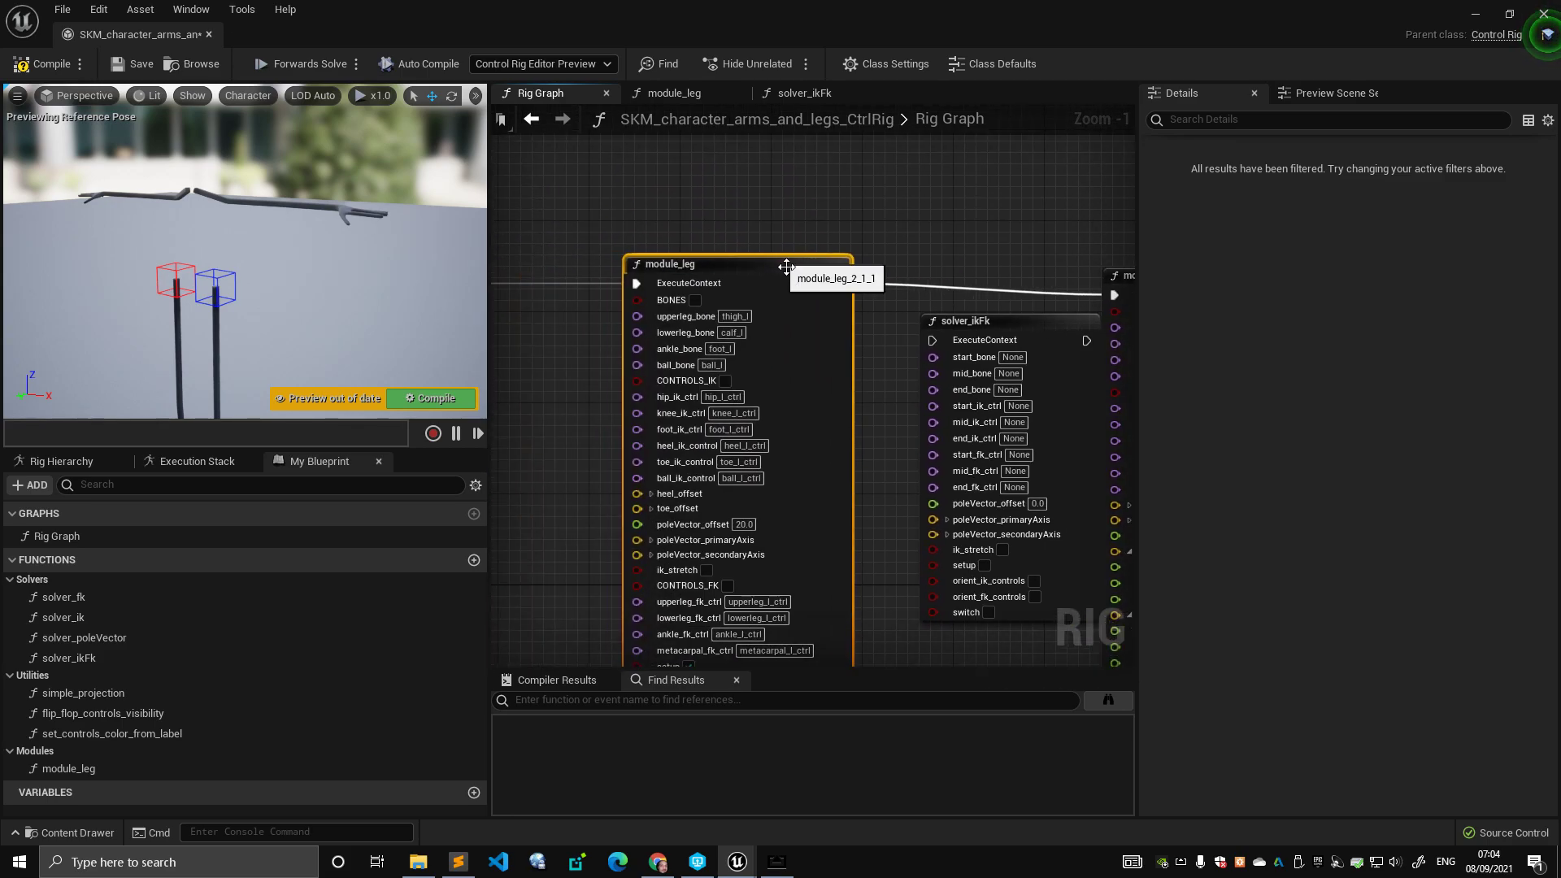
right_drag(872, 392, 875, 276)
scroll(874, 277, up, 1)
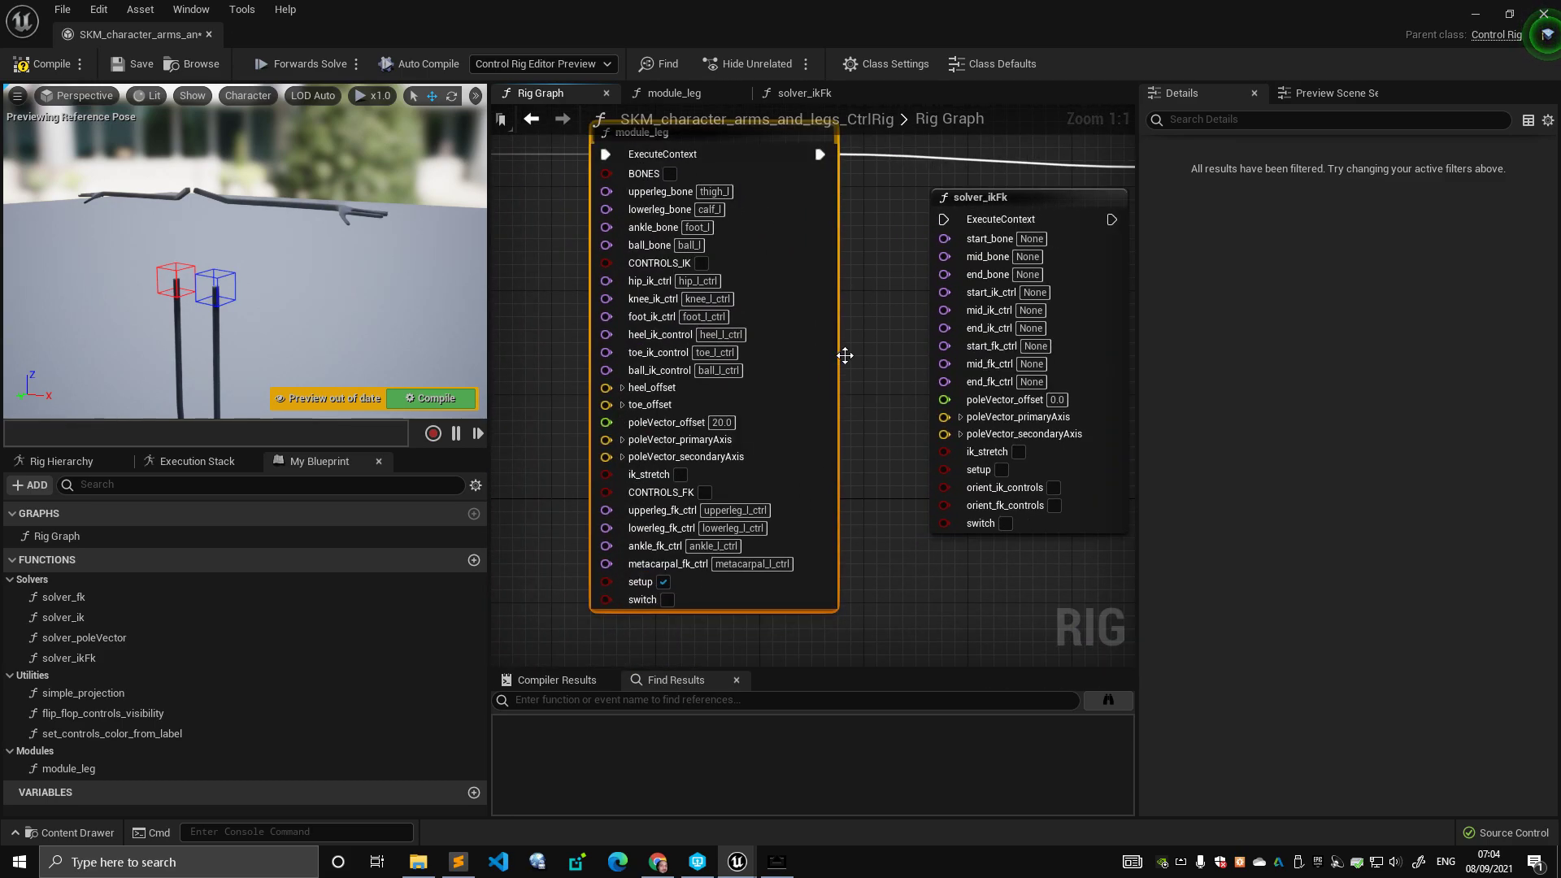
scroll(840, 355, down, 2)
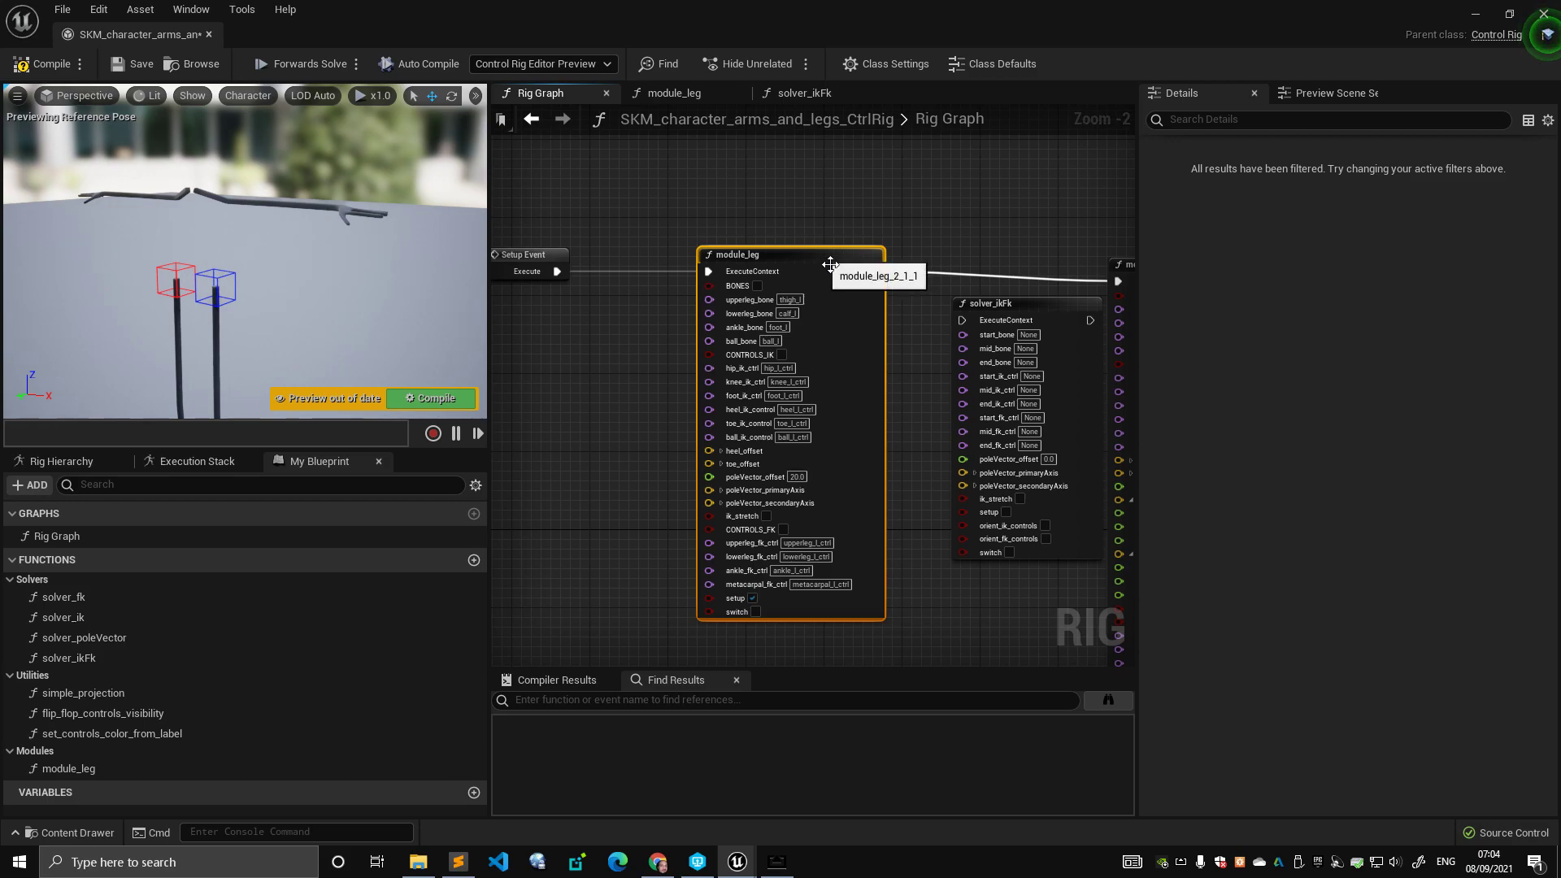
double_click(829, 264)
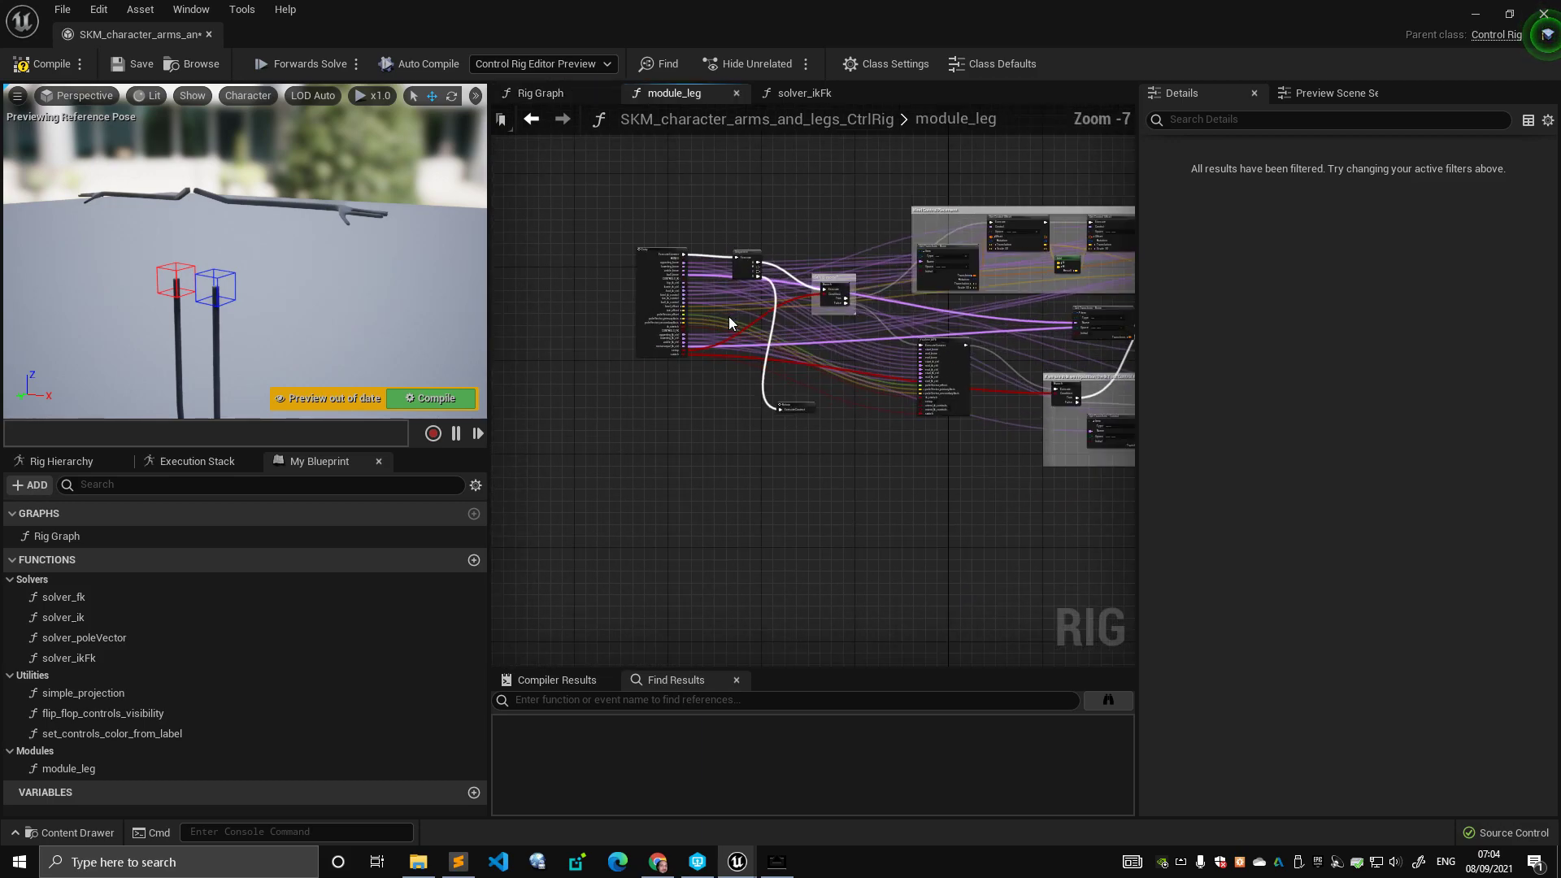
scroll(623, 268, up, 3)
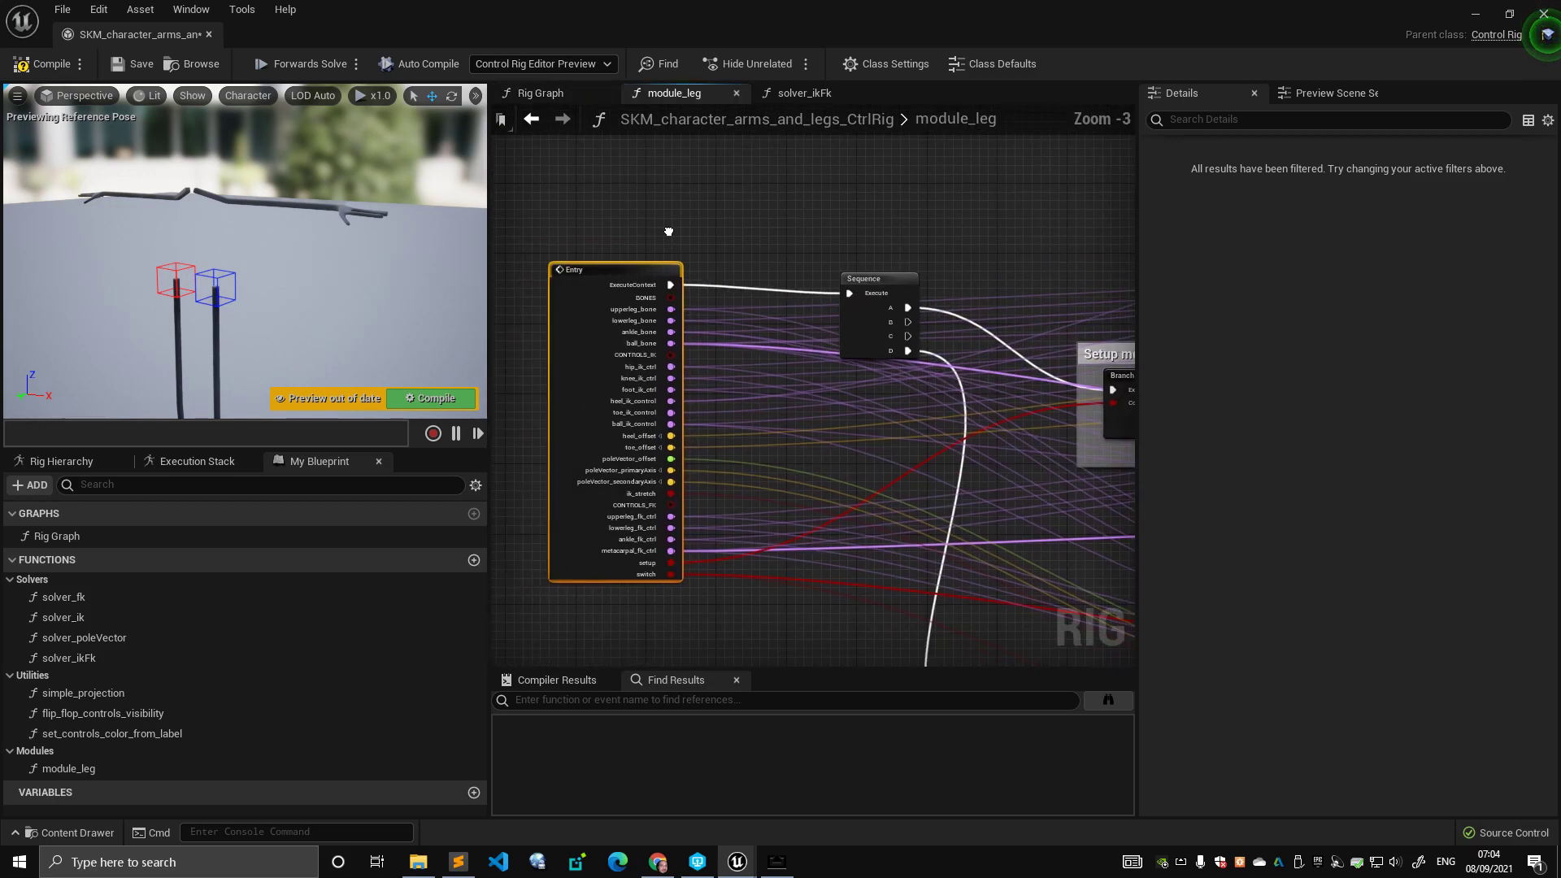
- Examine the Sequence node and the Setup mode? branch that follow the Entry node in module_leg
right_drag(784, 245, 499, 249)
scroll(766, 226, down, 3)
scroll(779, 228, up, 3)
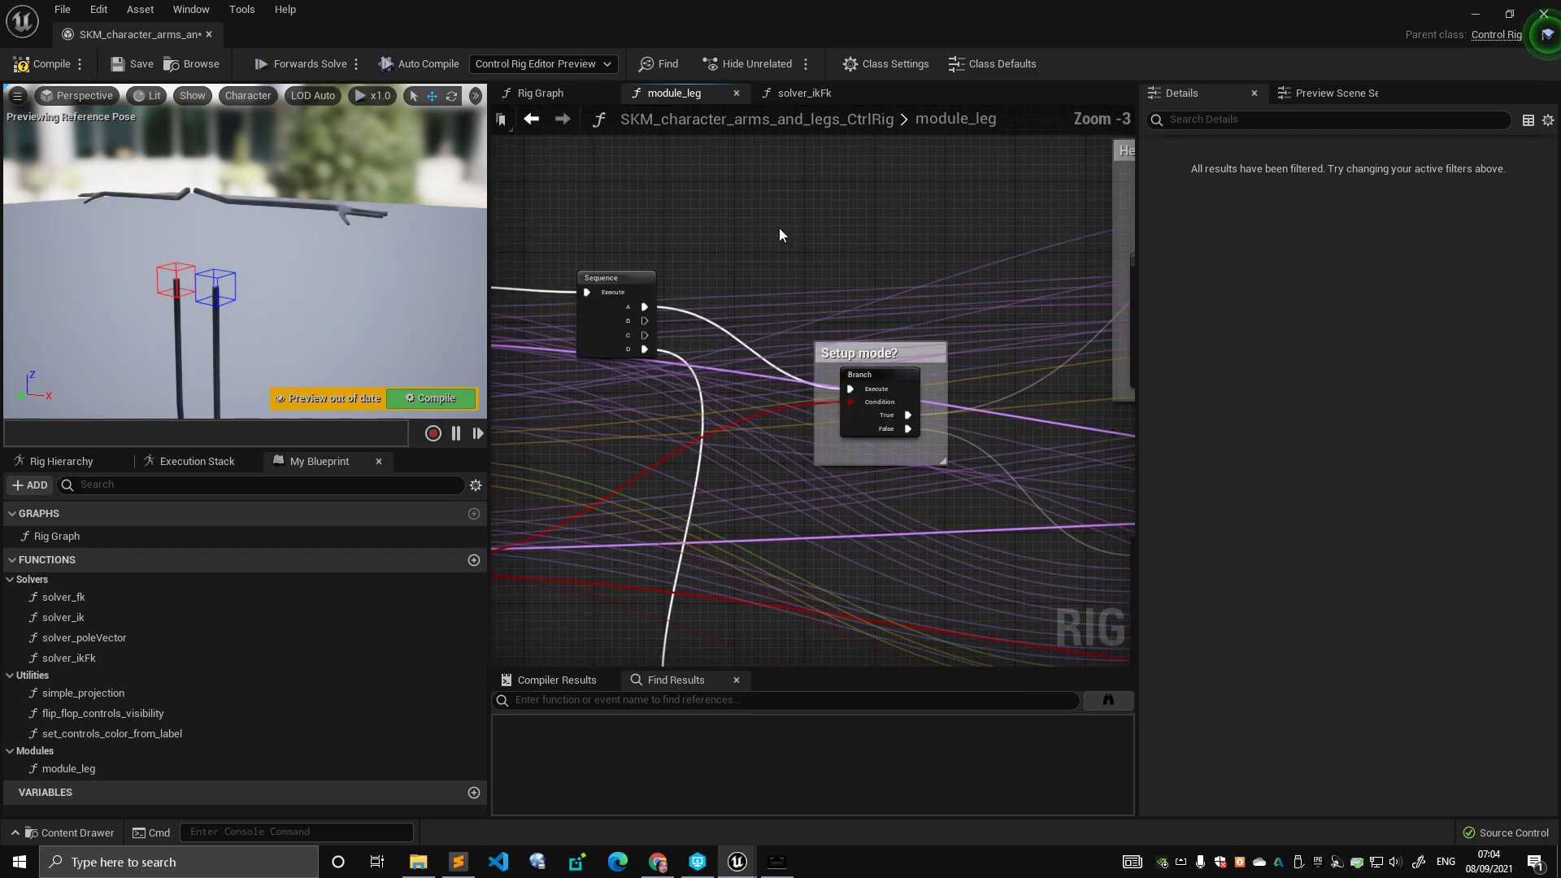
scroll(779, 228, down, 2)
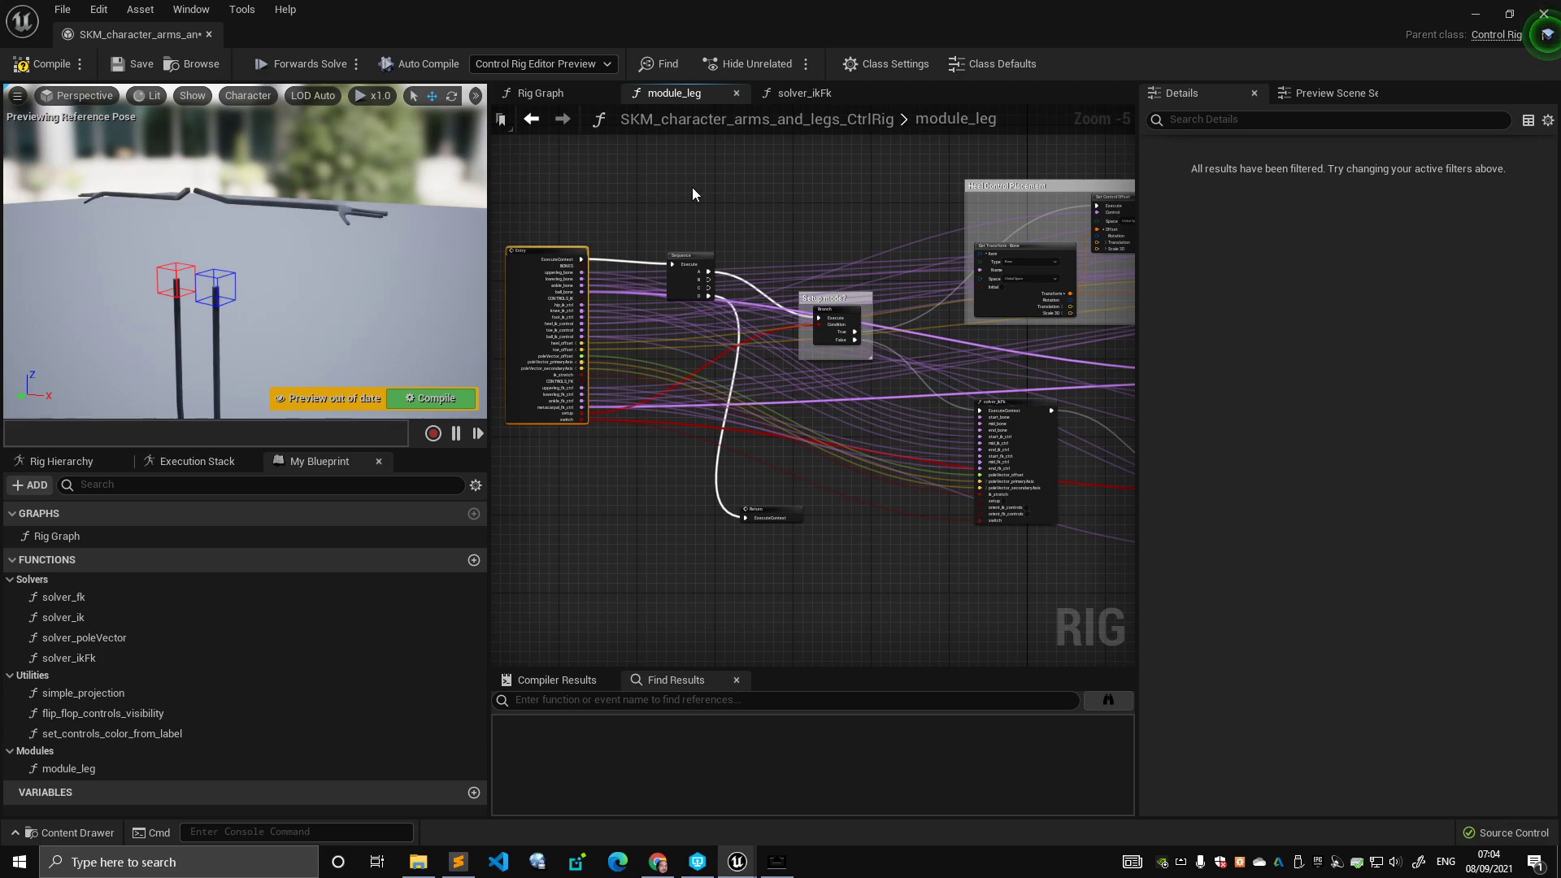
scroll(670, 208, down, 3)
scroll(706, 267, up, 5)
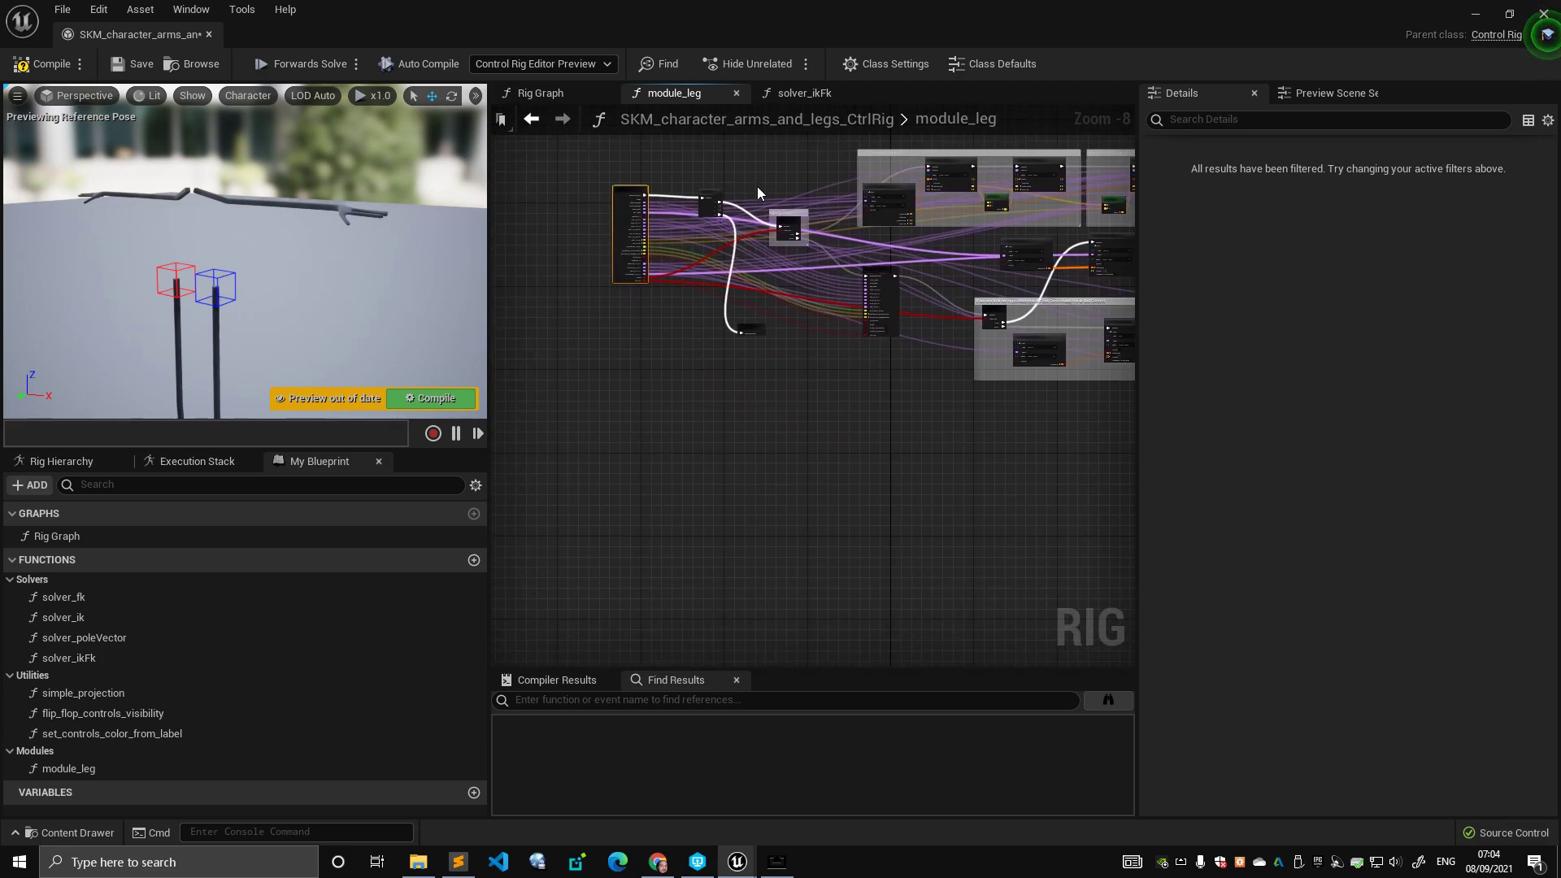
click(566, 237)
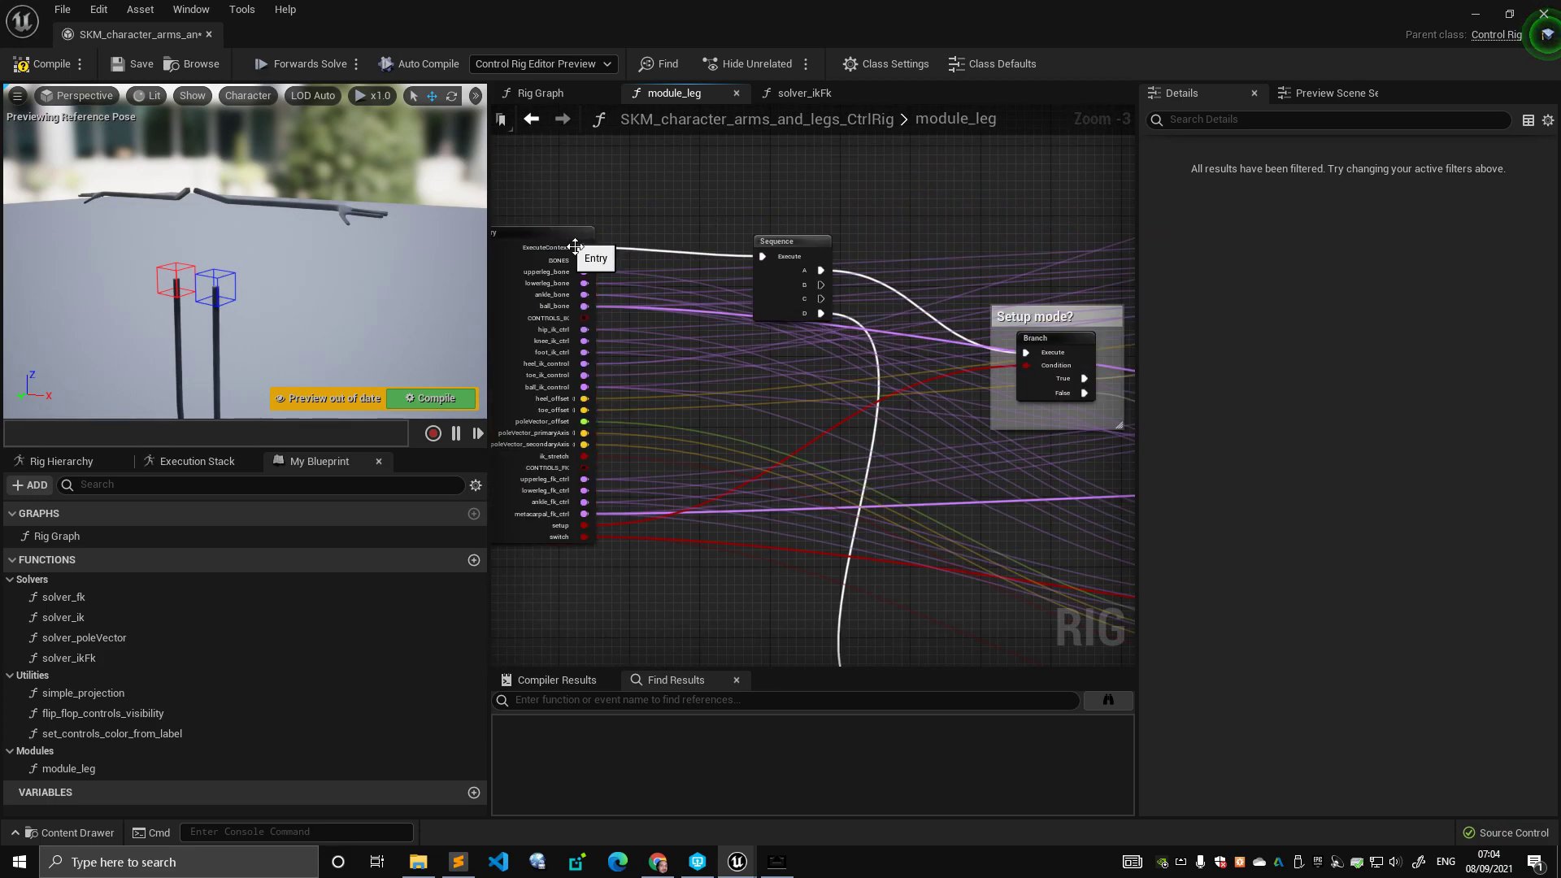
right_drag(571, 251, 617, 244)
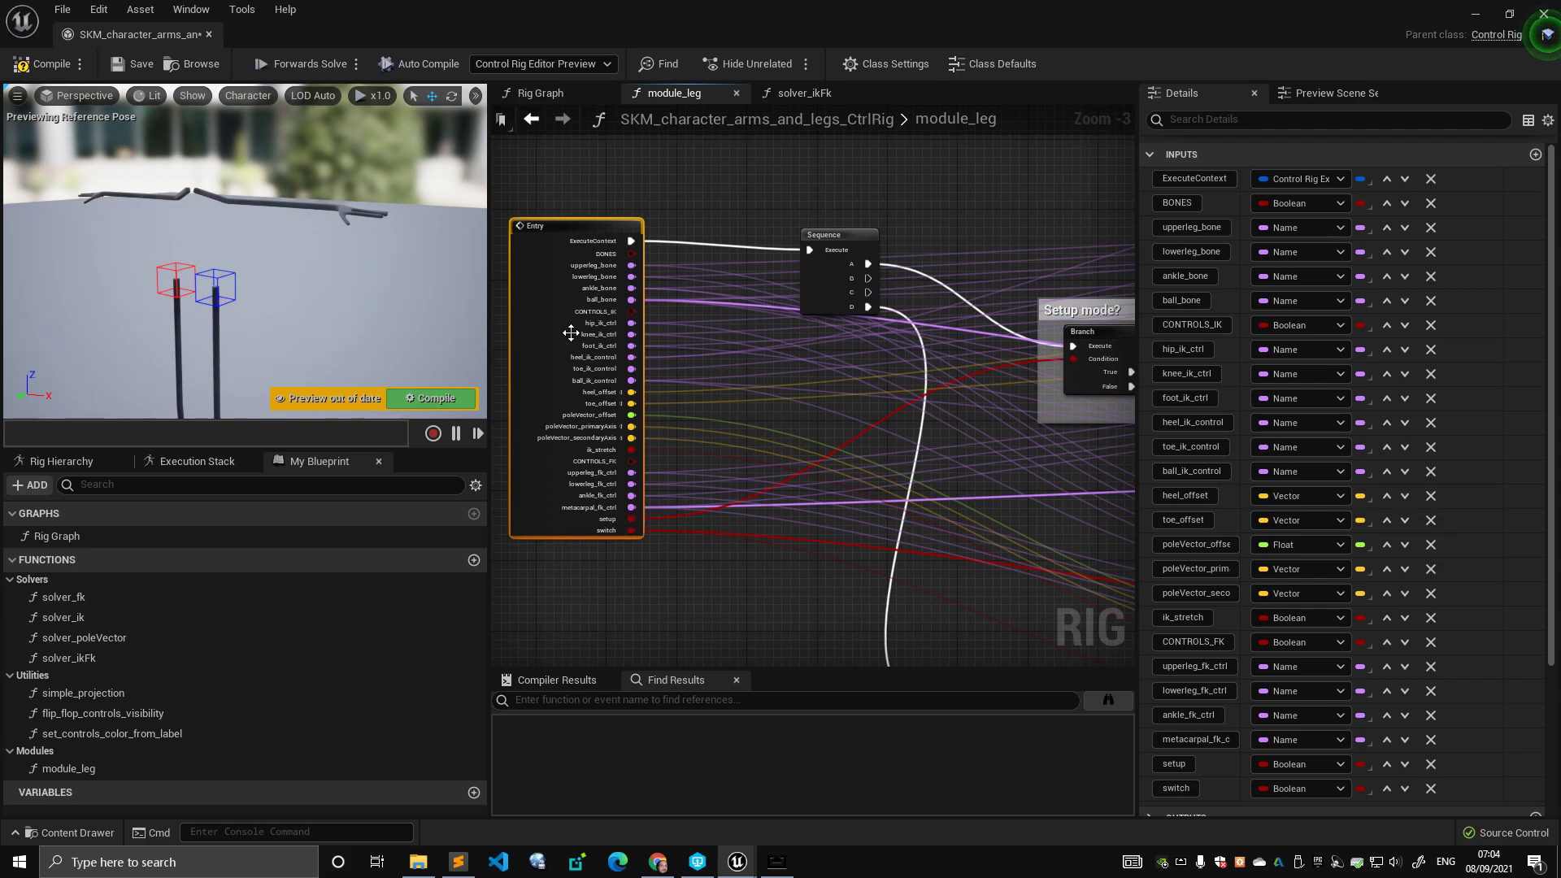
- Examine the inputs of the solver_ikFk node in the Leg Limb Ik Fk group at the graph's far end
scroll(832, 205, down, 3)
right_drag(919, 213, 493, 221)
scroll(789, 237, up, 1)
right_drag(968, 324, 578, 367)
right_drag(870, 373, 732, 331)
scroll(739, 495, up, 4)
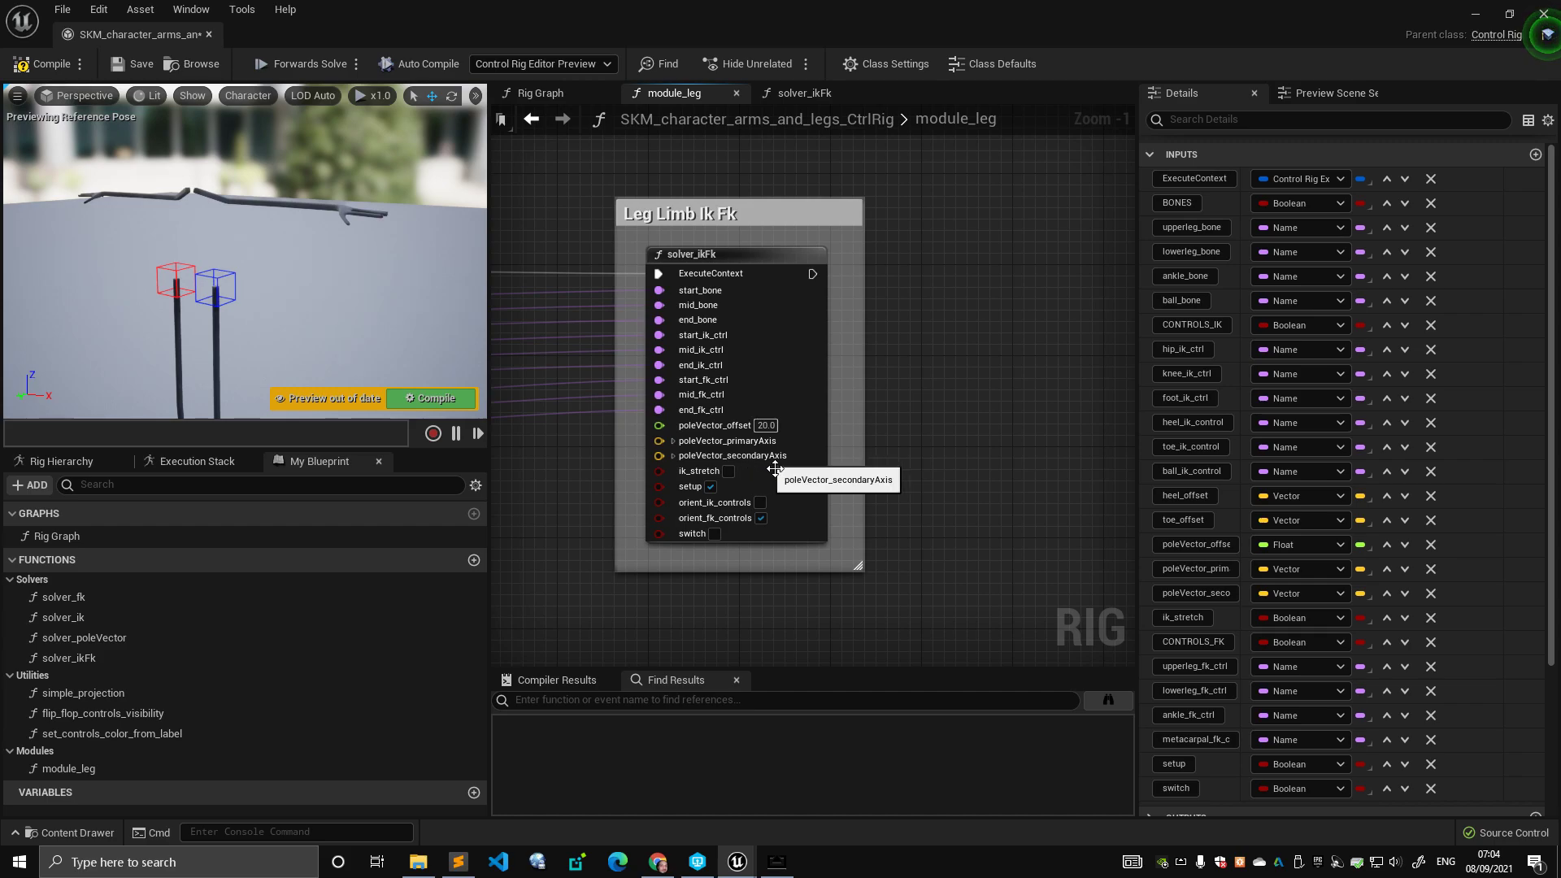
scroll(656, 485, down, 5)
scroll(655, 485, up, 5)
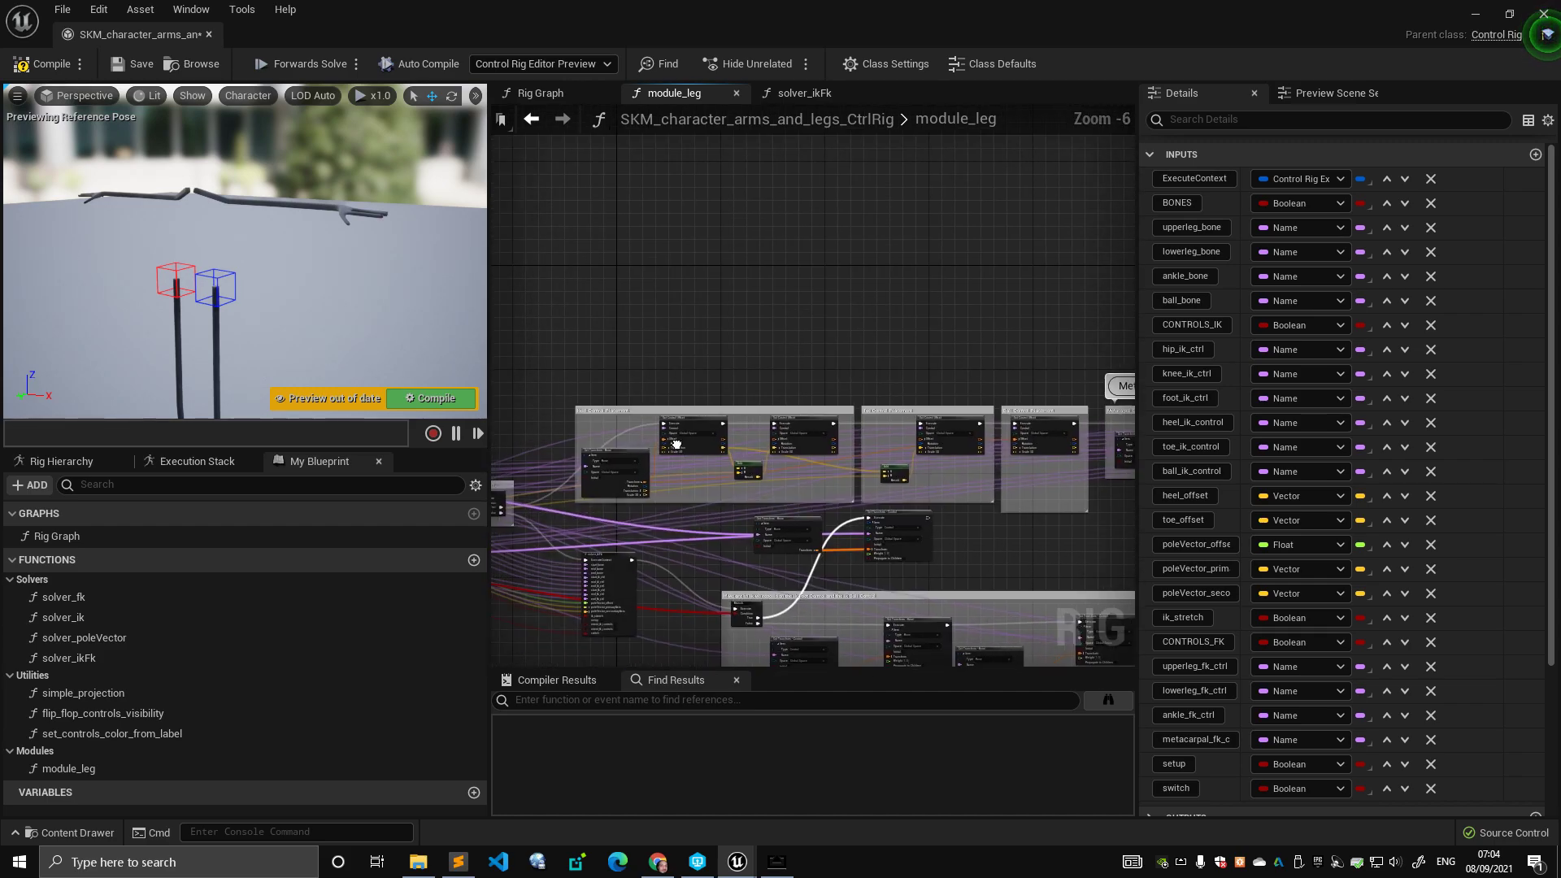
- Trace the execution from the Entry node through the Sequence to the Setup mode? branch, and its condition back to the setup input
right_drag(568, 418, 799, 351)
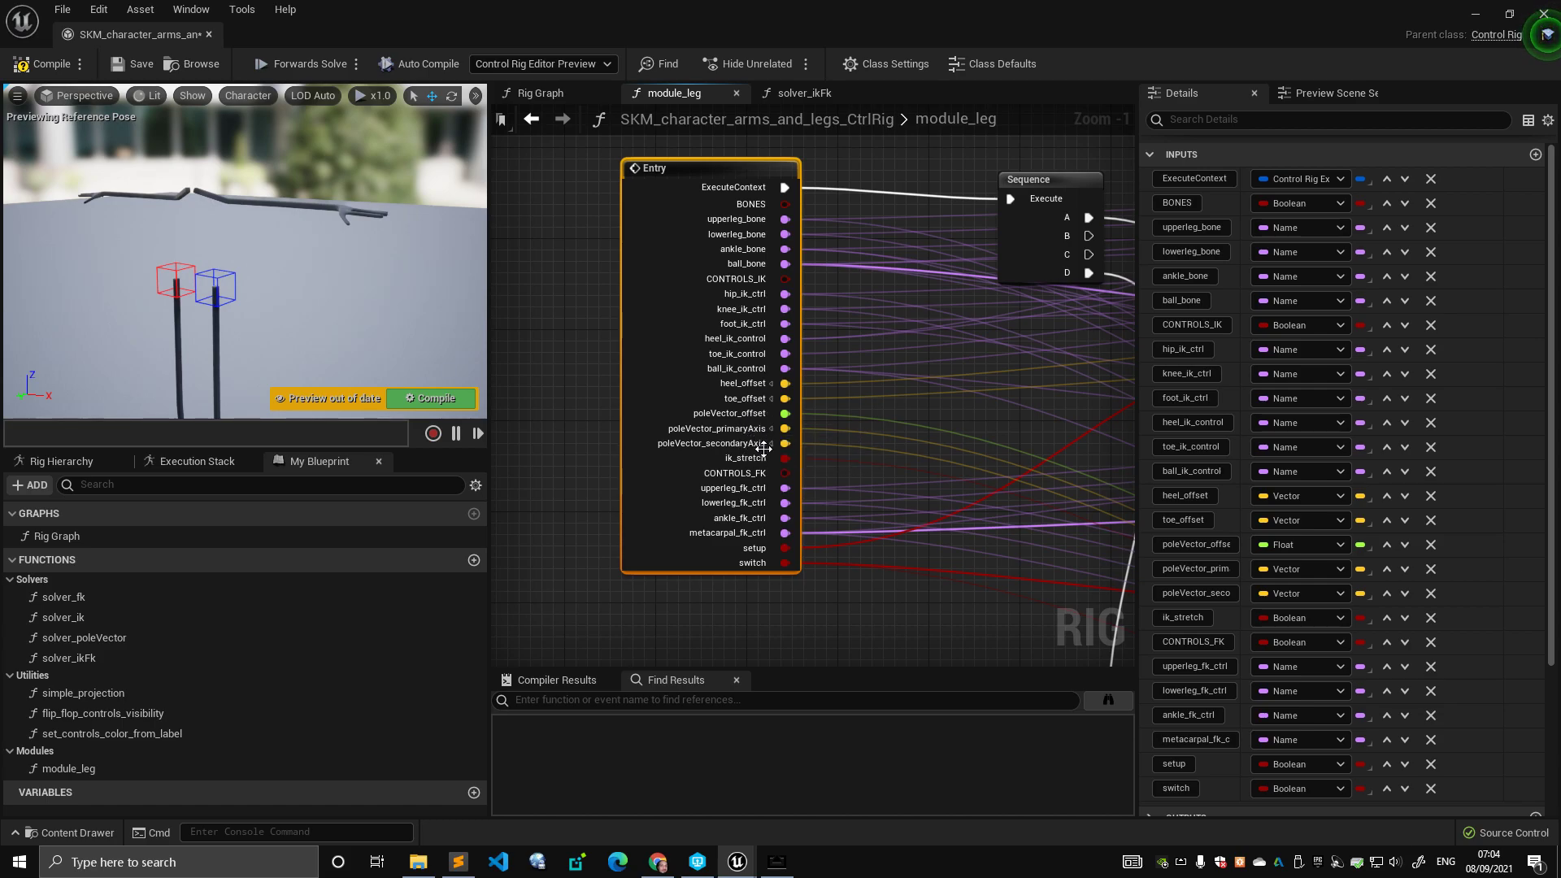
scroll(584, 374, down, 6)
right_drag(821, 398, 563, 461)
scroll(636, 451, up, 3)
right_drag(926, 362, 693, 467)
scroll(719, 466, up, 2)
scroll(709, 484, down, 4)
scroll(631, 499, up, 3)
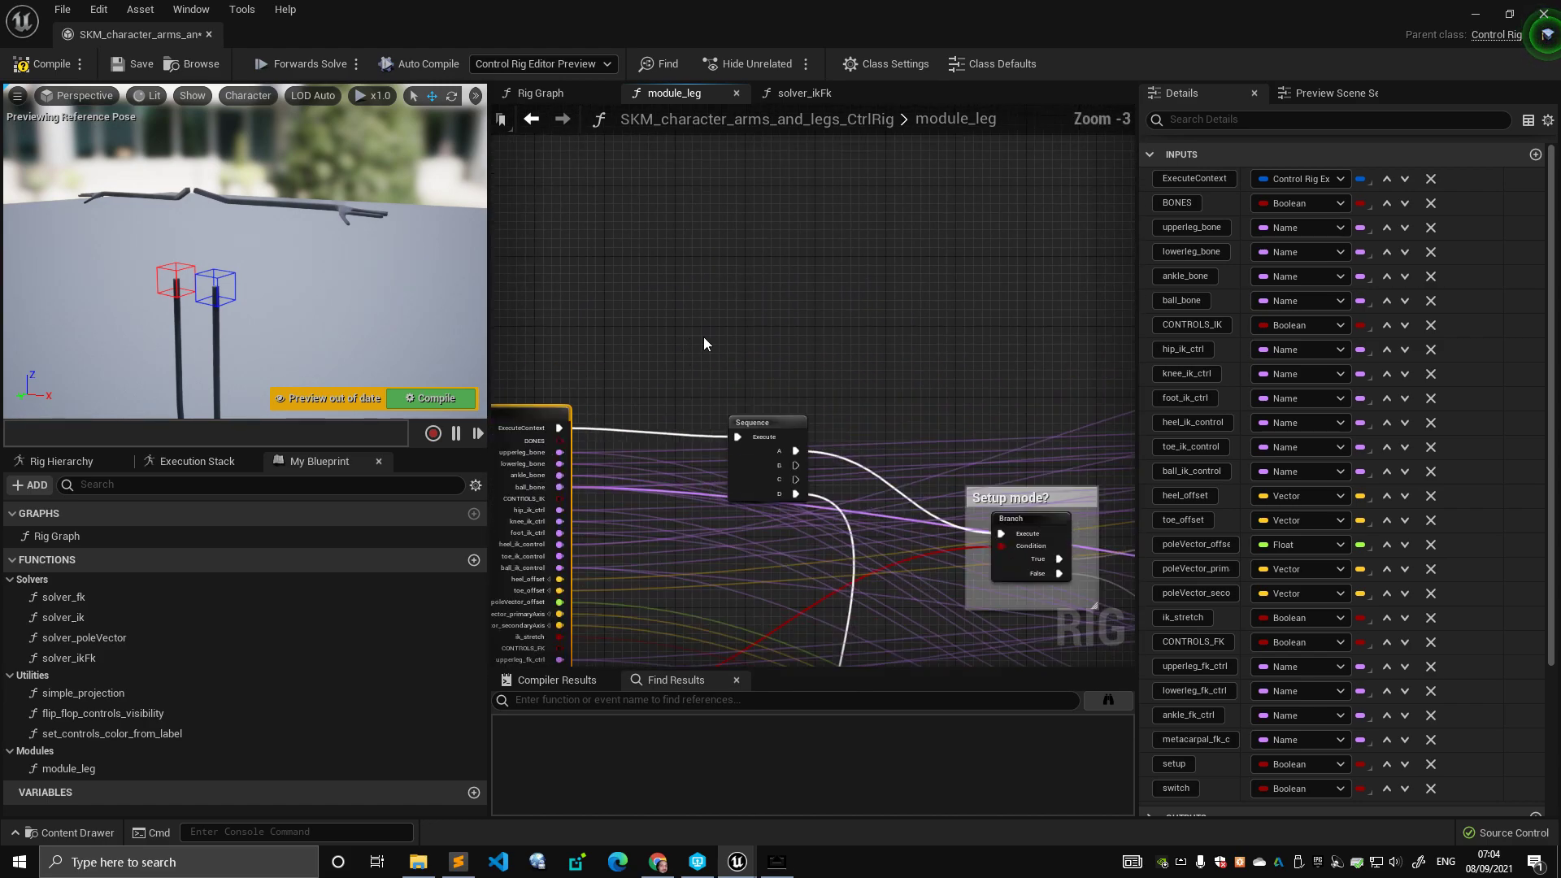
right_drag(546, 417, 732, 228)
right_drag(562, 273, 597, 241)
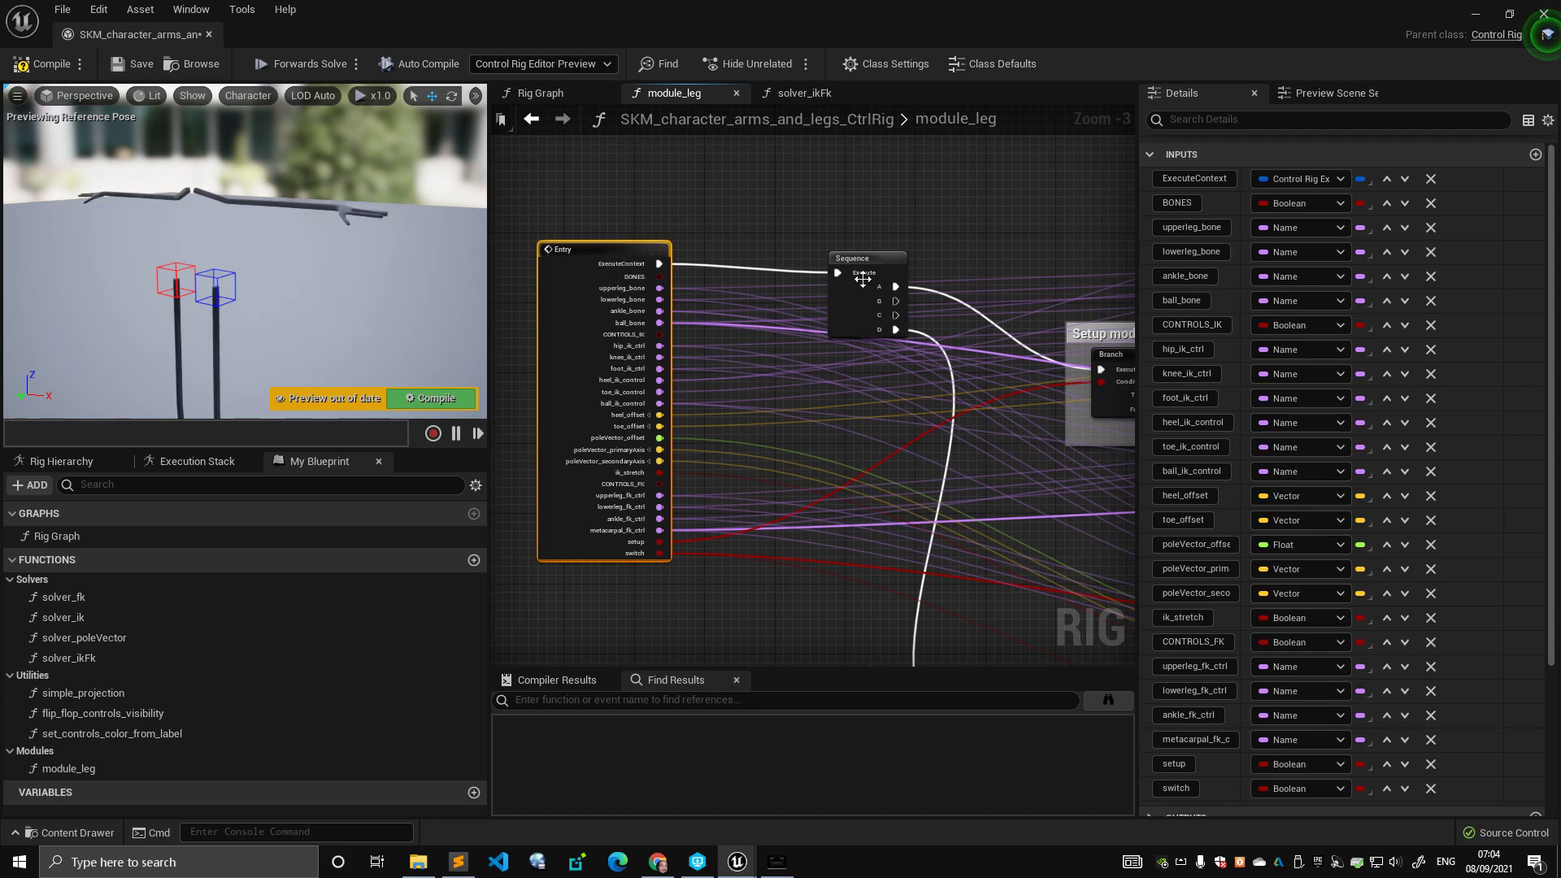
right_drag(945, 241, 788, 291)
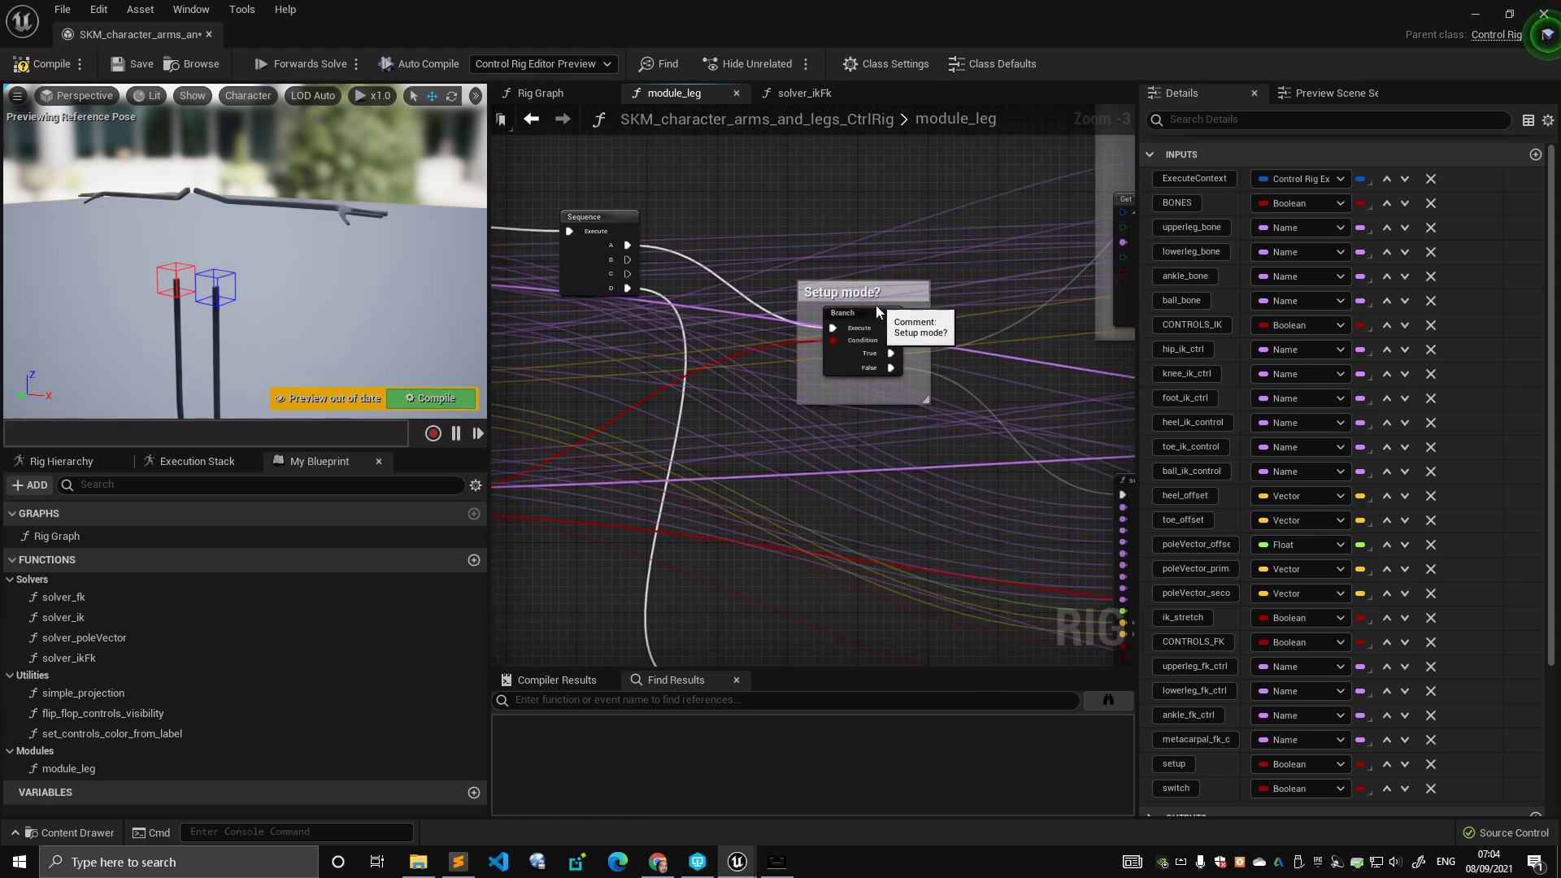
right_drag(907, 219, 778, 266)
right_drag(651, 357, 760, 304)
right_drag(569, 322, 878, 199)
scroll(674, 339, up, 3)
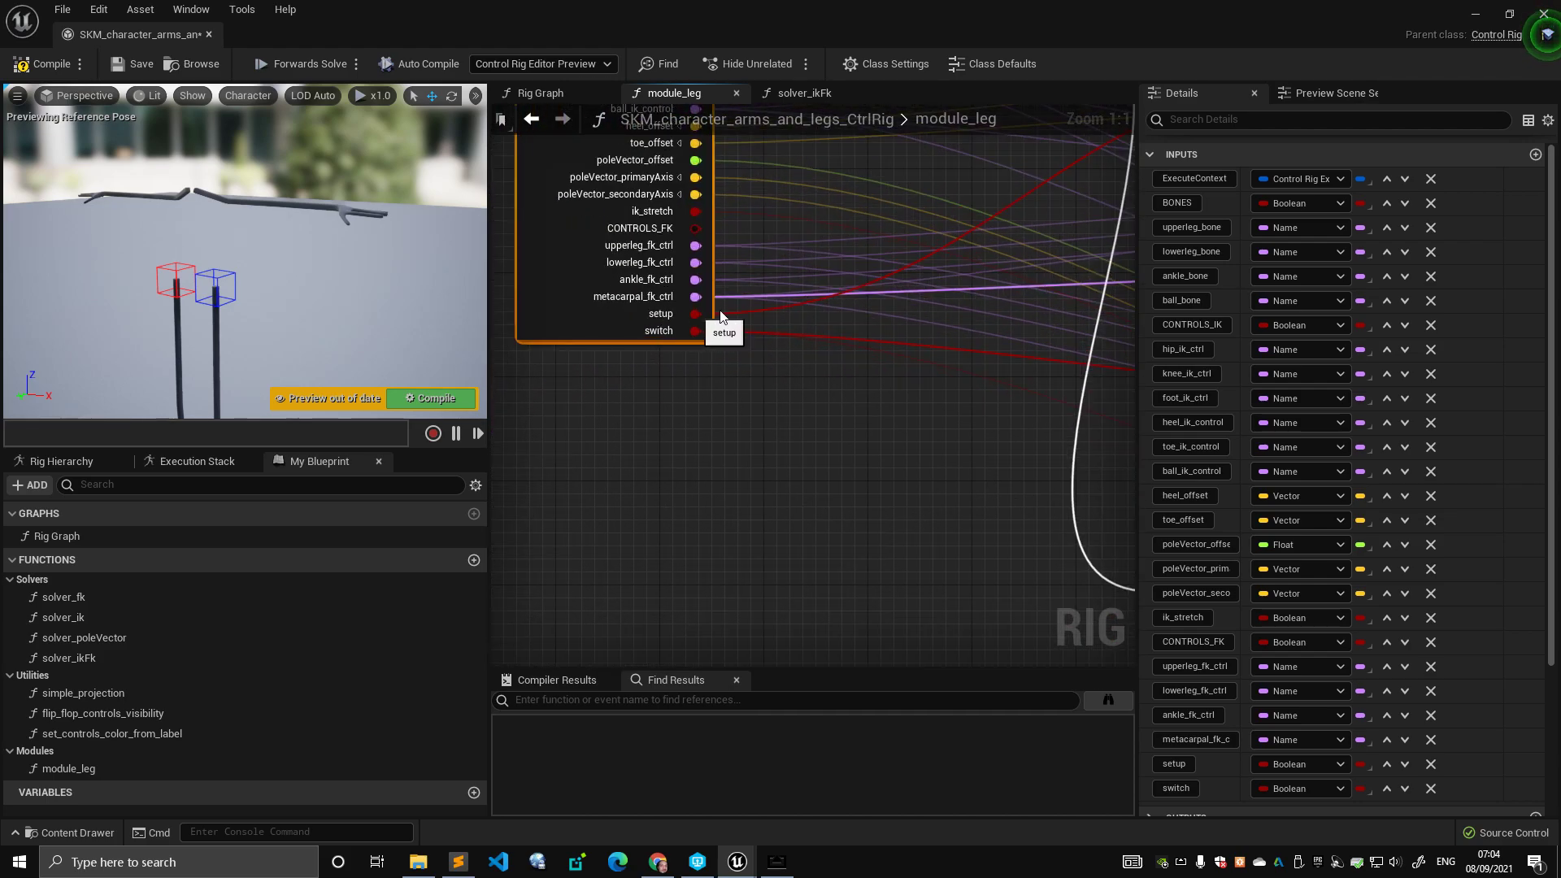
- Follow the Setup mode? branch through the groups from Heel Control Placement to Metacarpal Control Placement and Leg Limb Ik Fk
scroll(712, 325, down, 6)
scroll(631, 356, up, 2)
scroll(803, 273, up, 1)
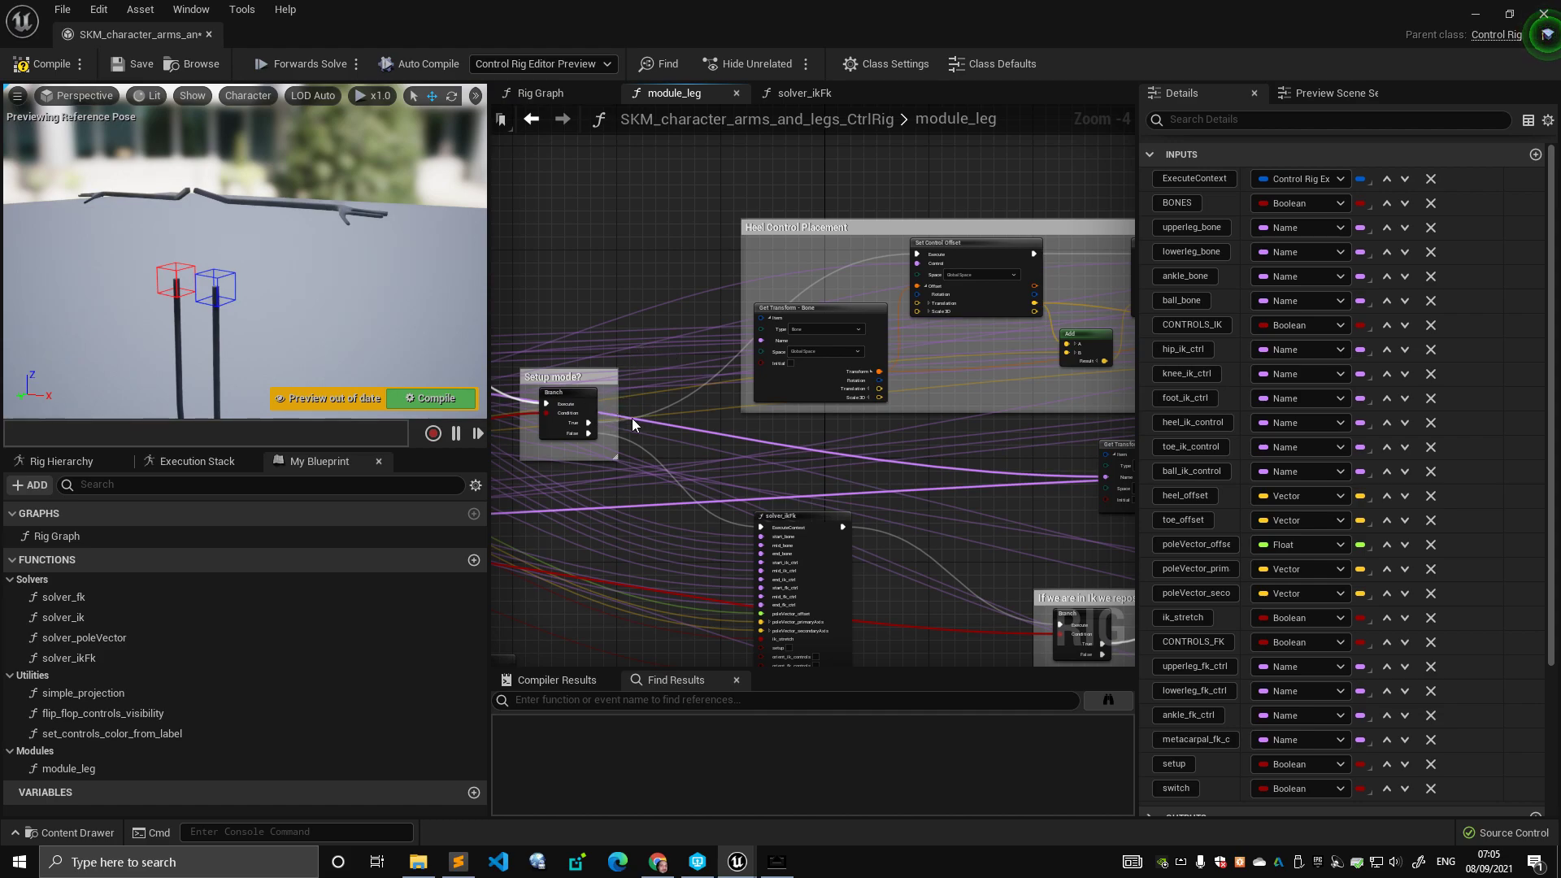
scroll(634, 388, down, 2)
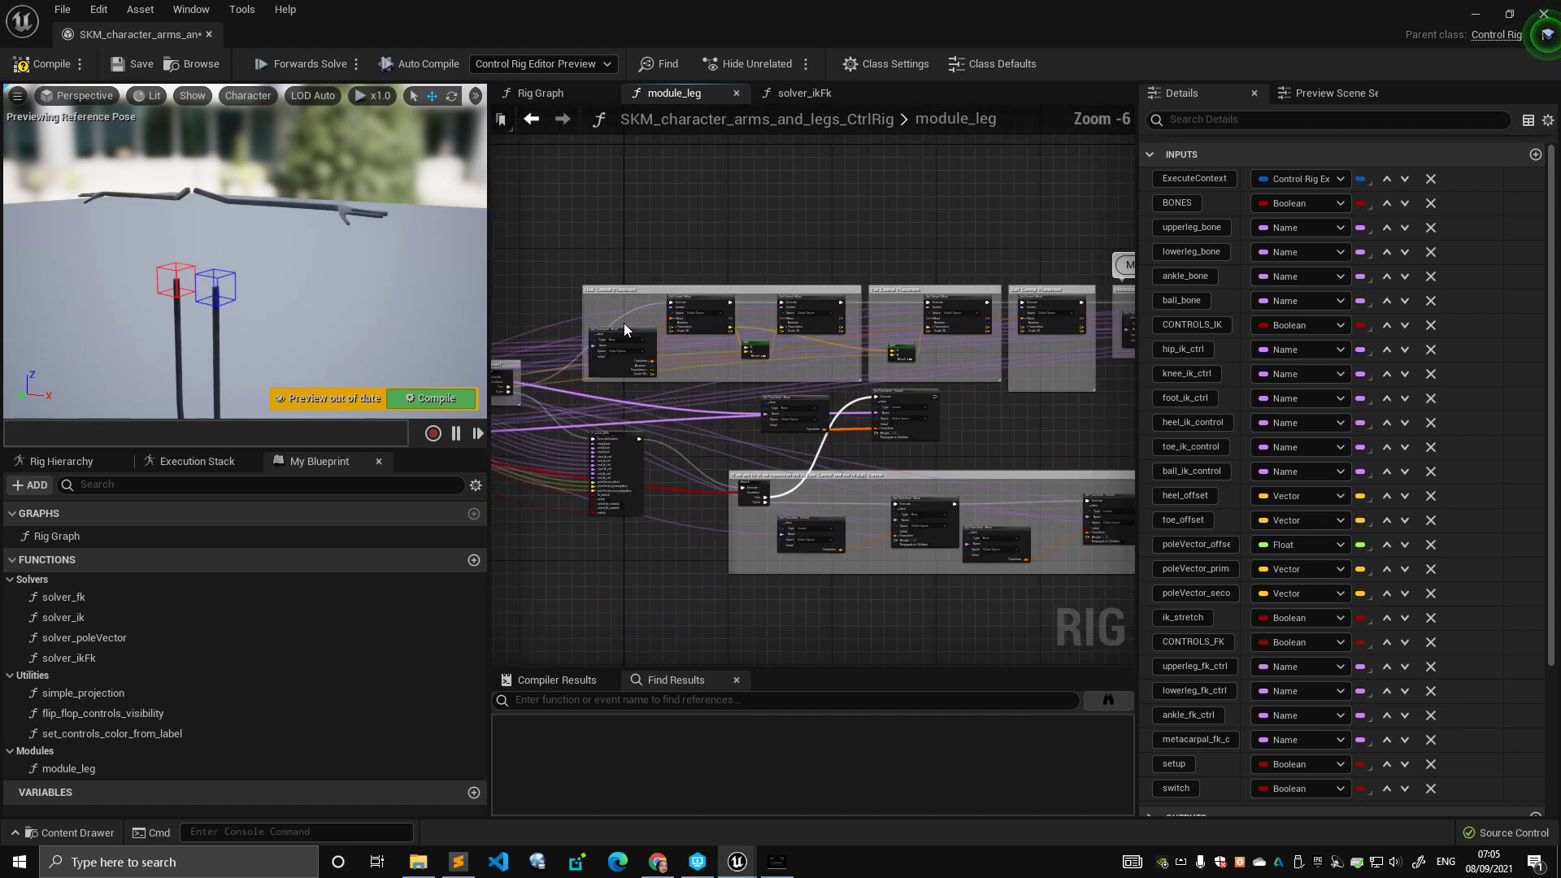
scroll(965, 341, up, 3)
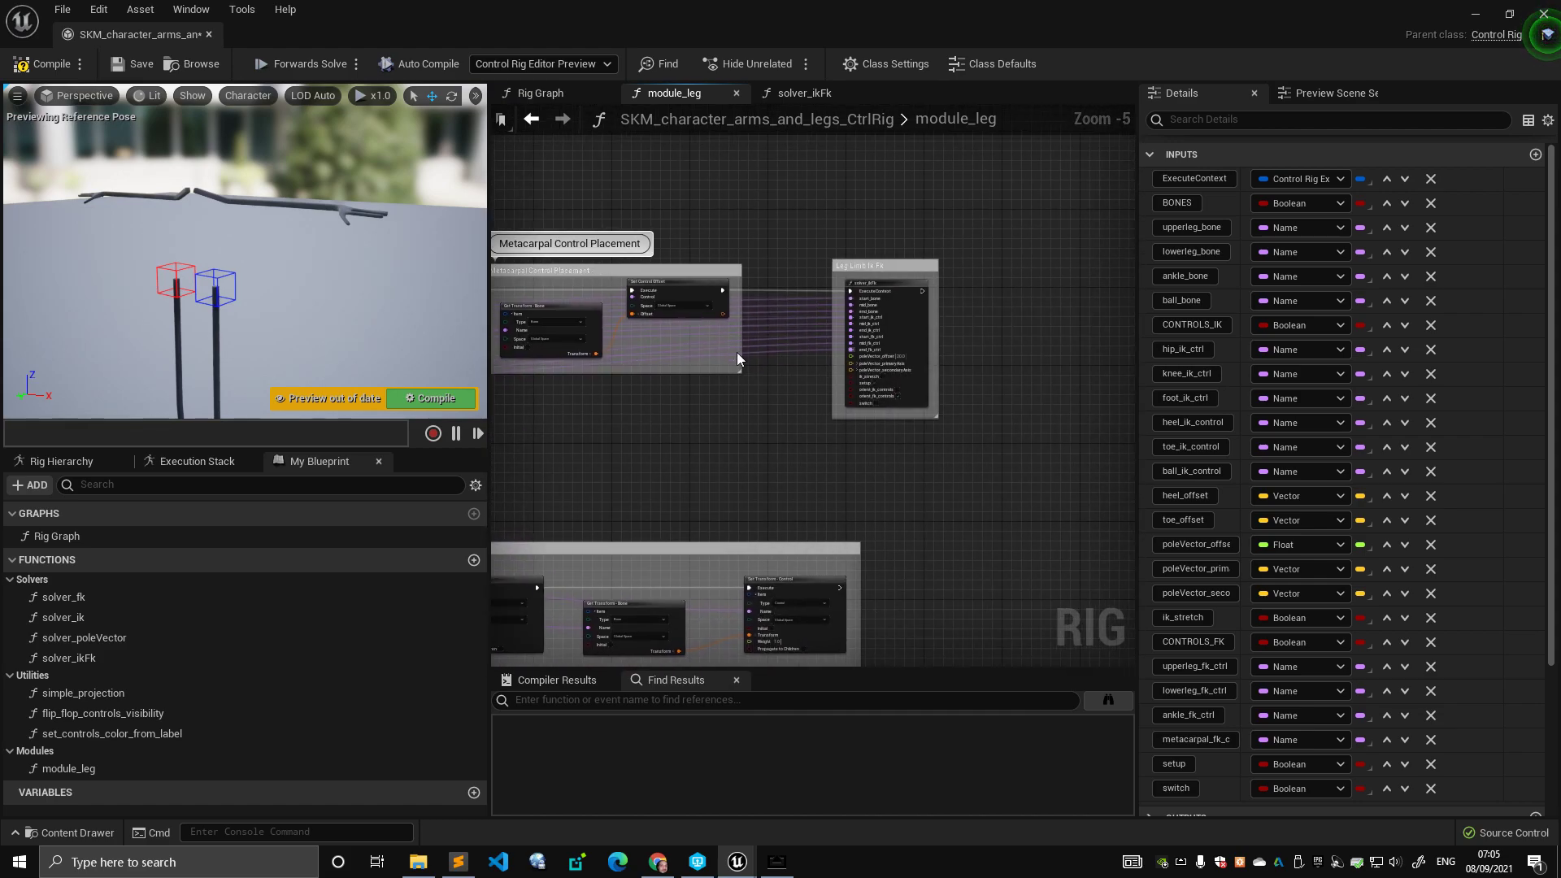
click(989, 245)
scroll(827, 343, down, 5)
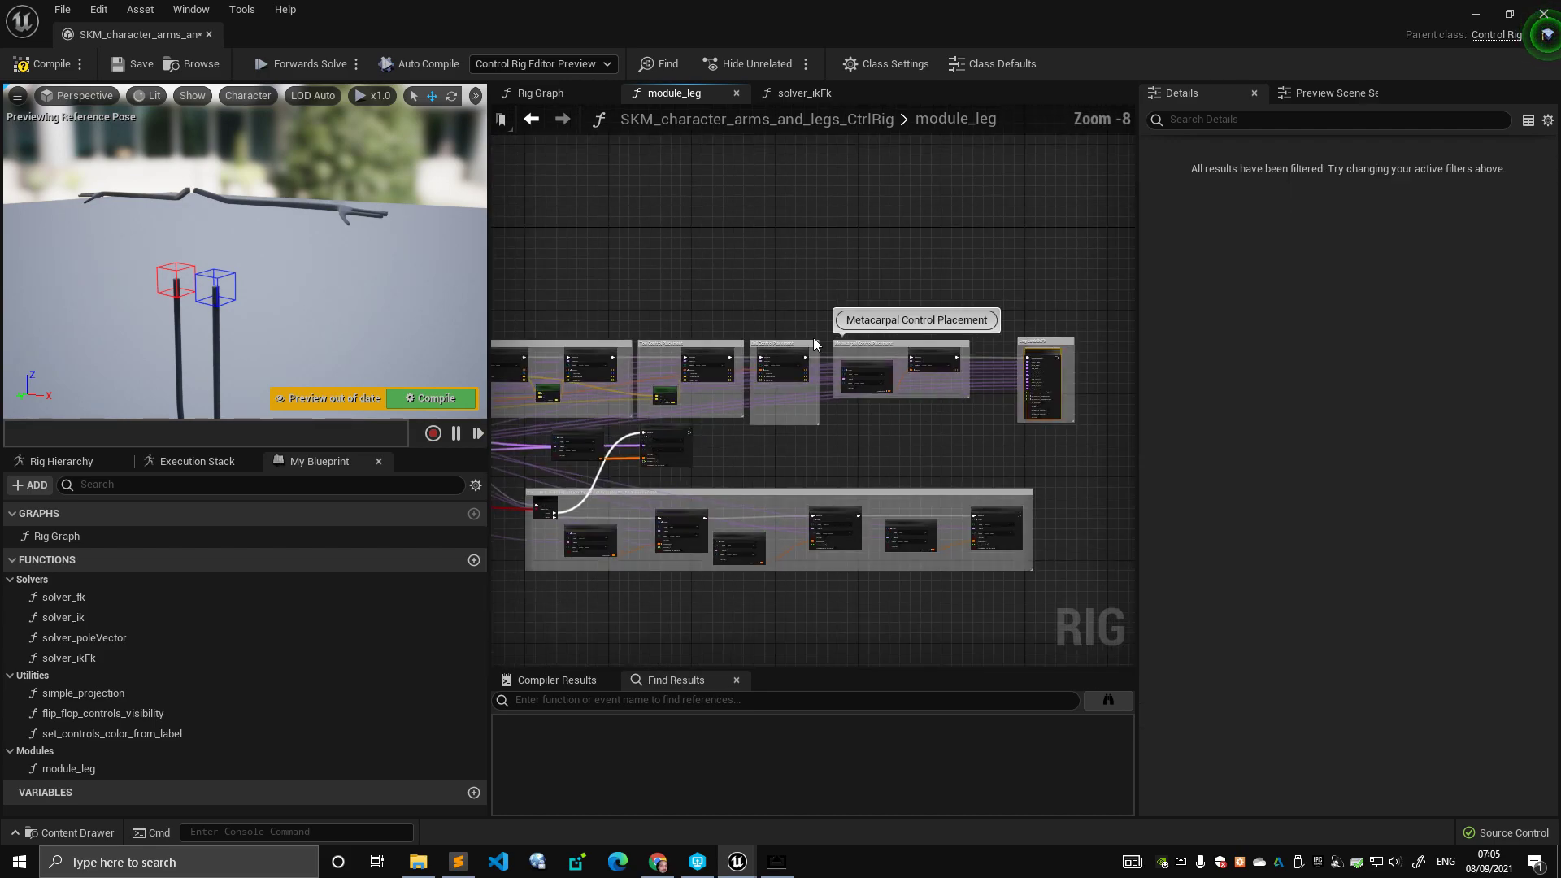
click(1066, 363)
scroll(651, 409, up, 4)
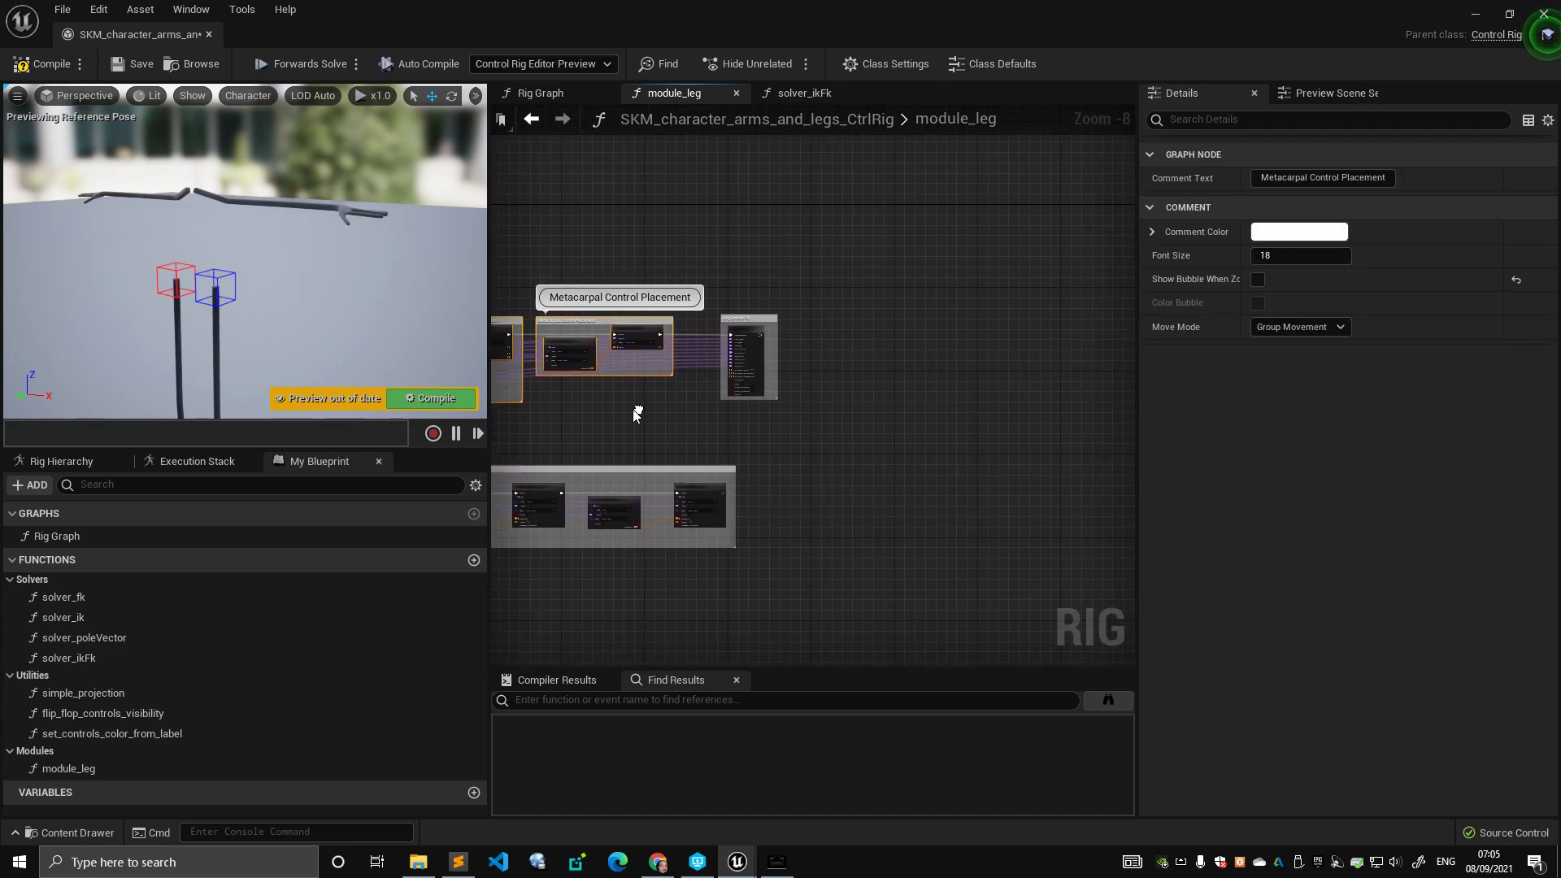
scroll(896, 291, down, 4)
scroll(952, 387, up, 3)
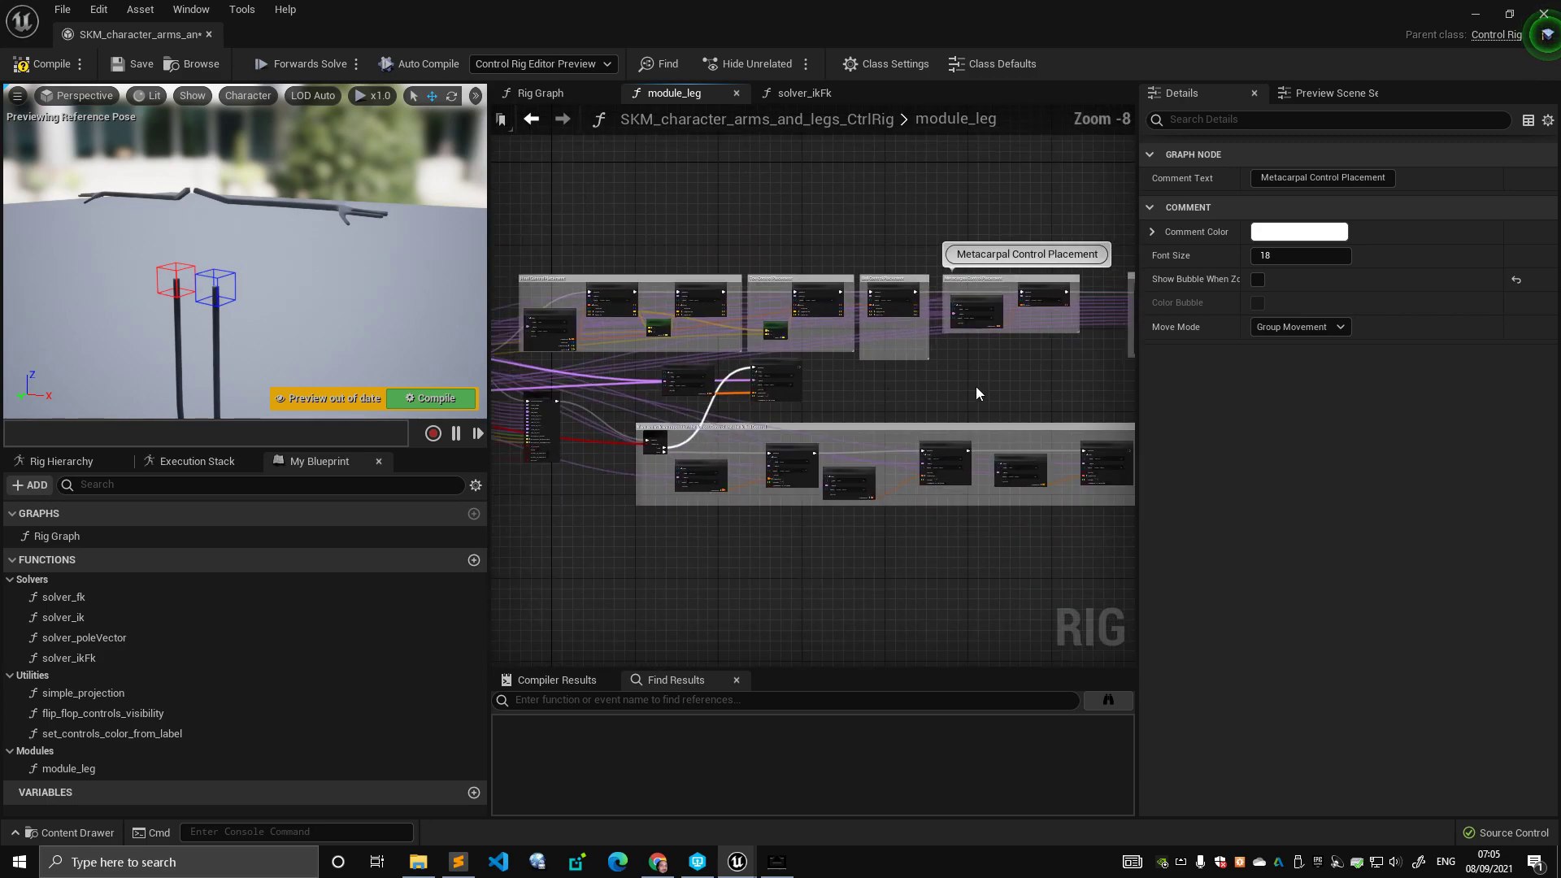
- Connect the Entry node's poleVector_offset to the solver_ikFk node in the Leg Limb Ik Fk group, and save the compiled rig
scroll(776, 320, up, 4)
click(790, 254)
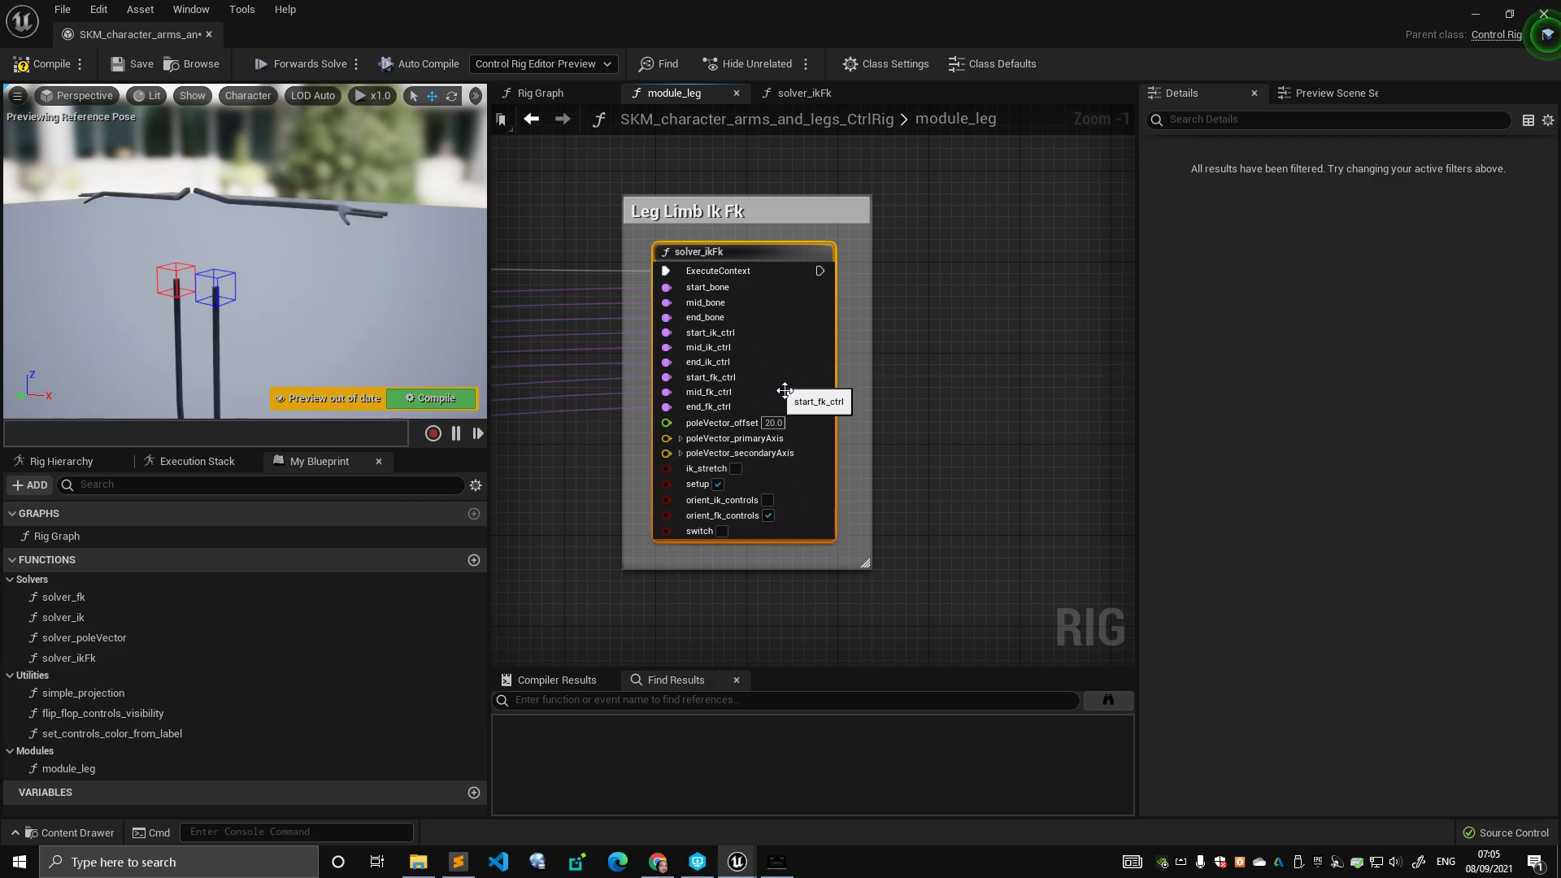
scroll(785, 390, down, 5)
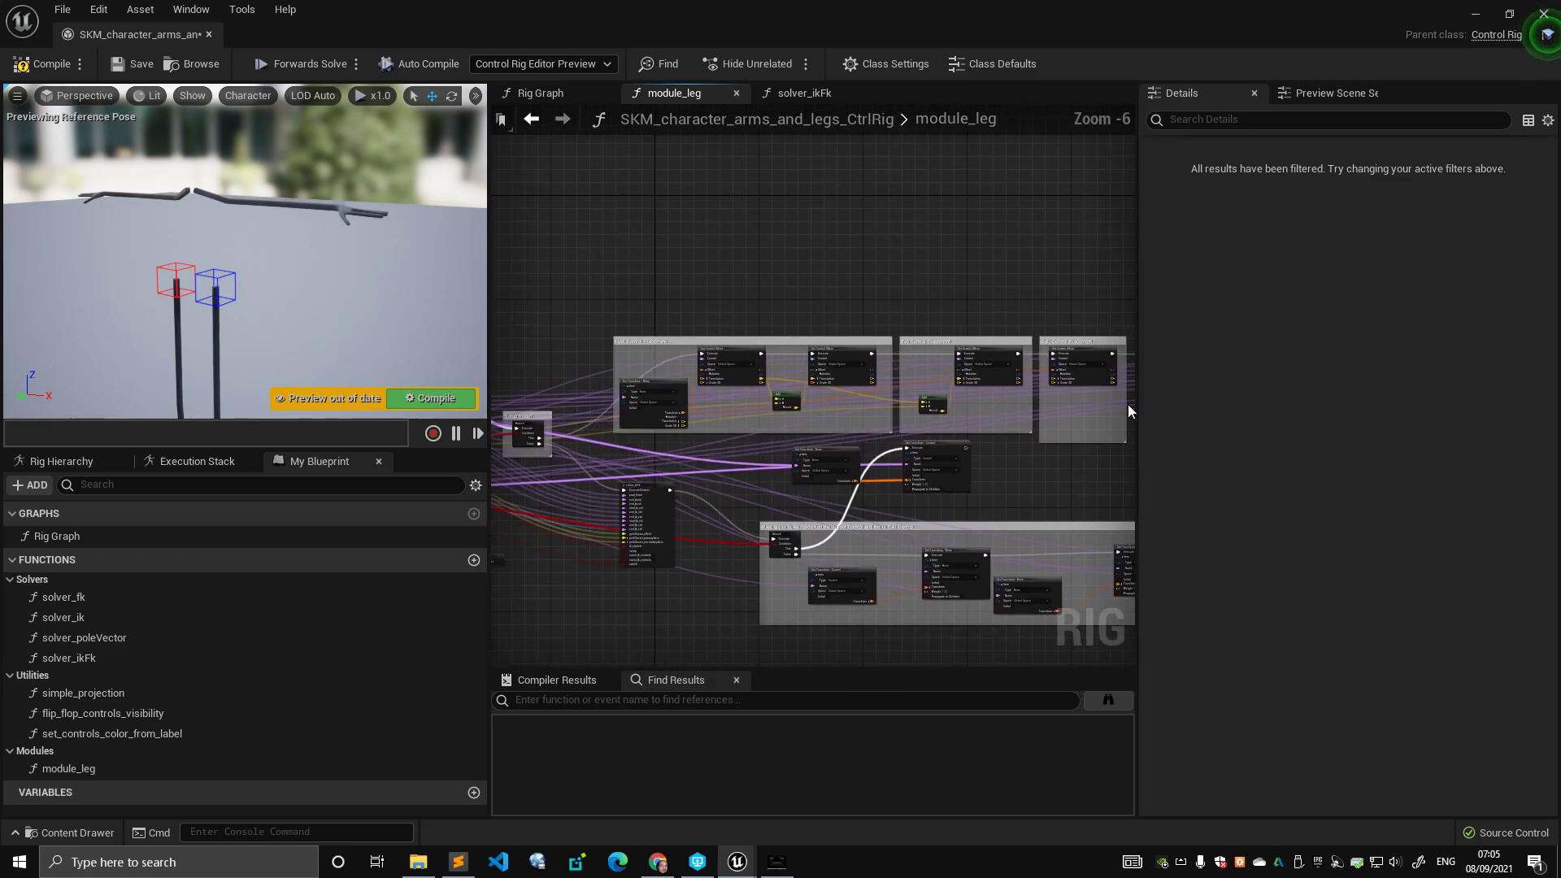
scroll(713, 393, up, 3)
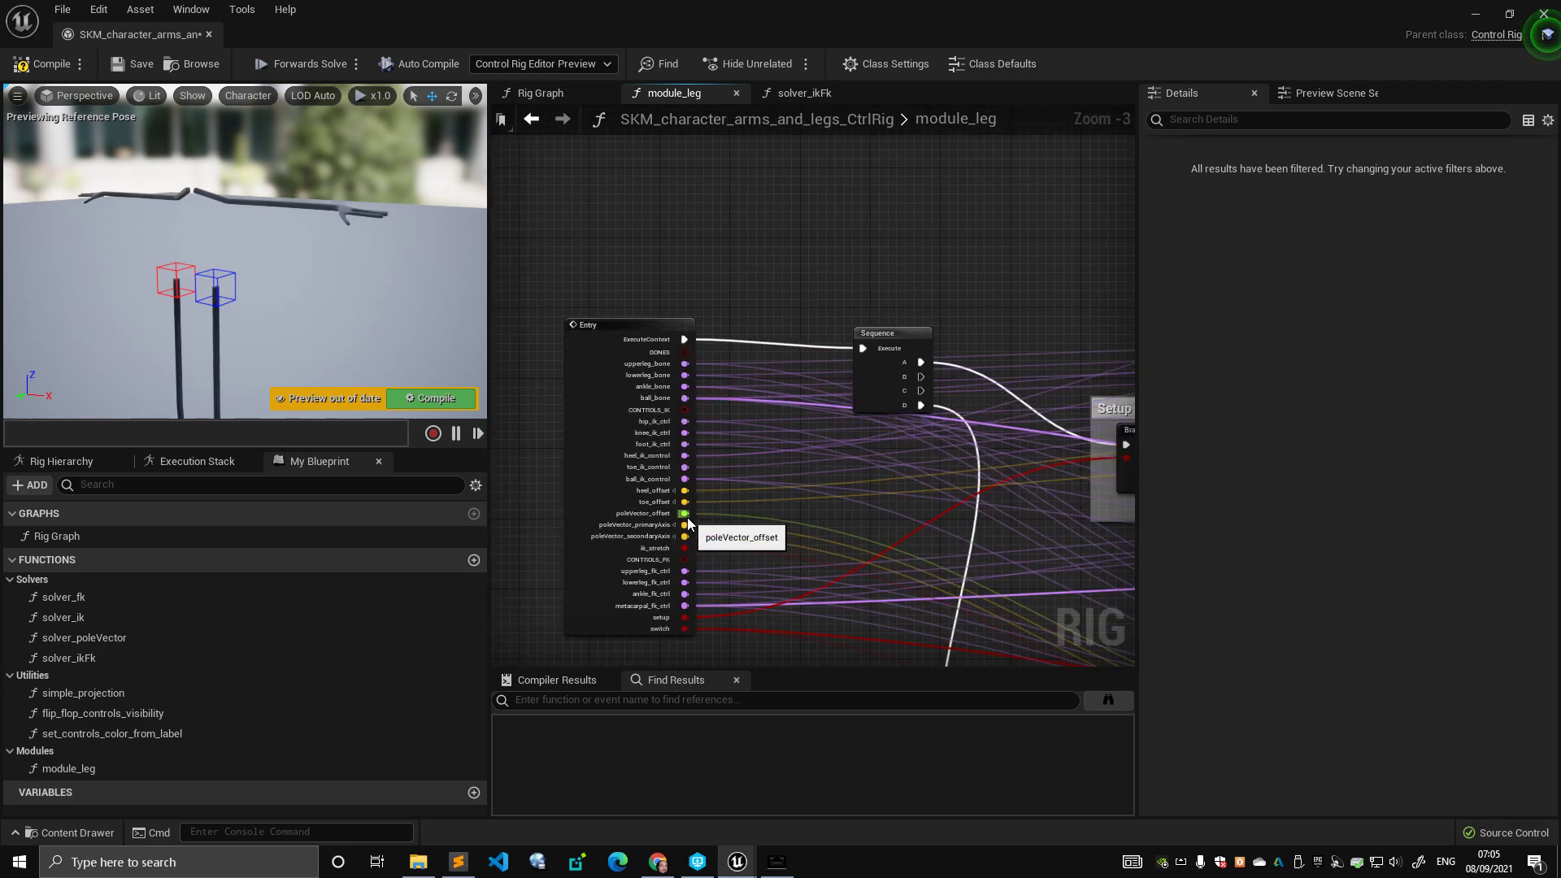
drag(686, 517, 798, 363)
right_drag(652, 439, 947, 426)
scroll(947, 427, down, 5)
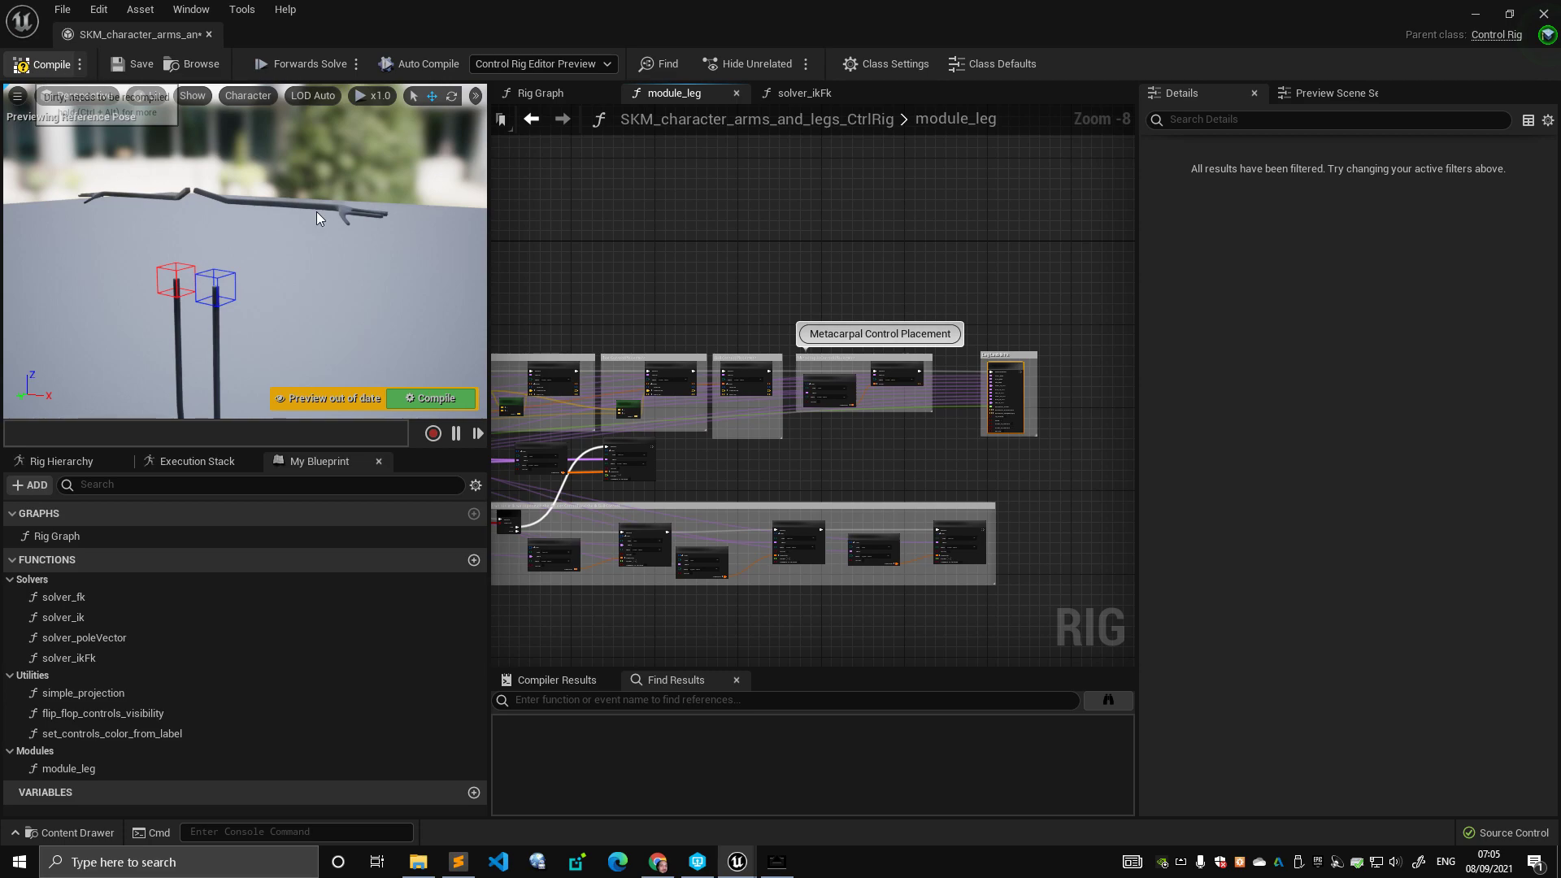
key(ctrl+s)
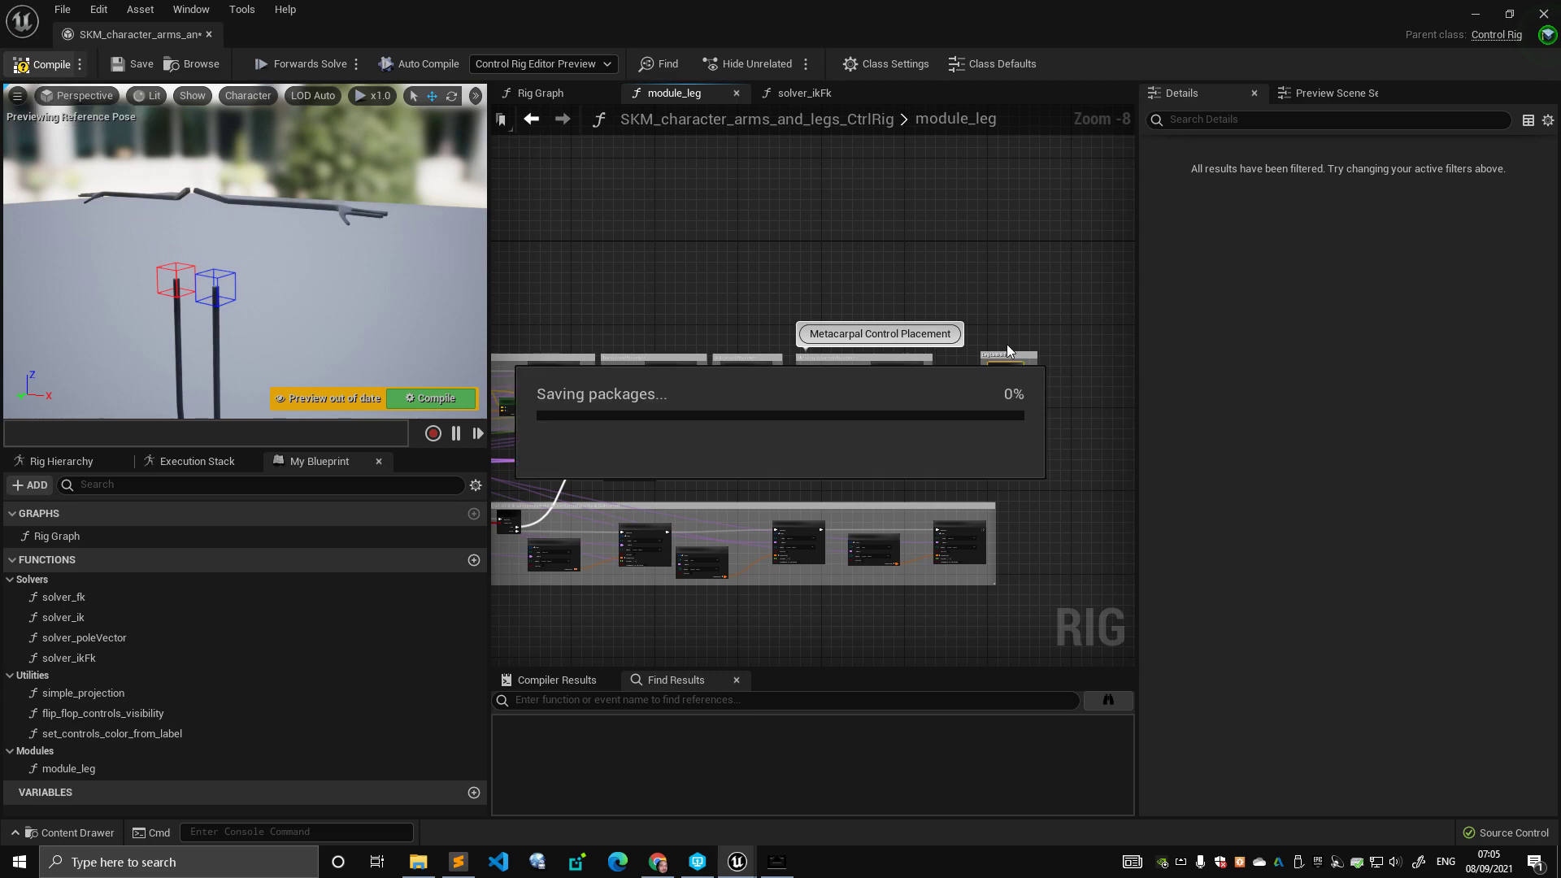
- Select the row of groups from Heel Control Placement to Metacarpal Control Placement to review the setup branch's placement logic
scroll(907, 362, up, 2)
right_drag(795, 389, 992, 378)
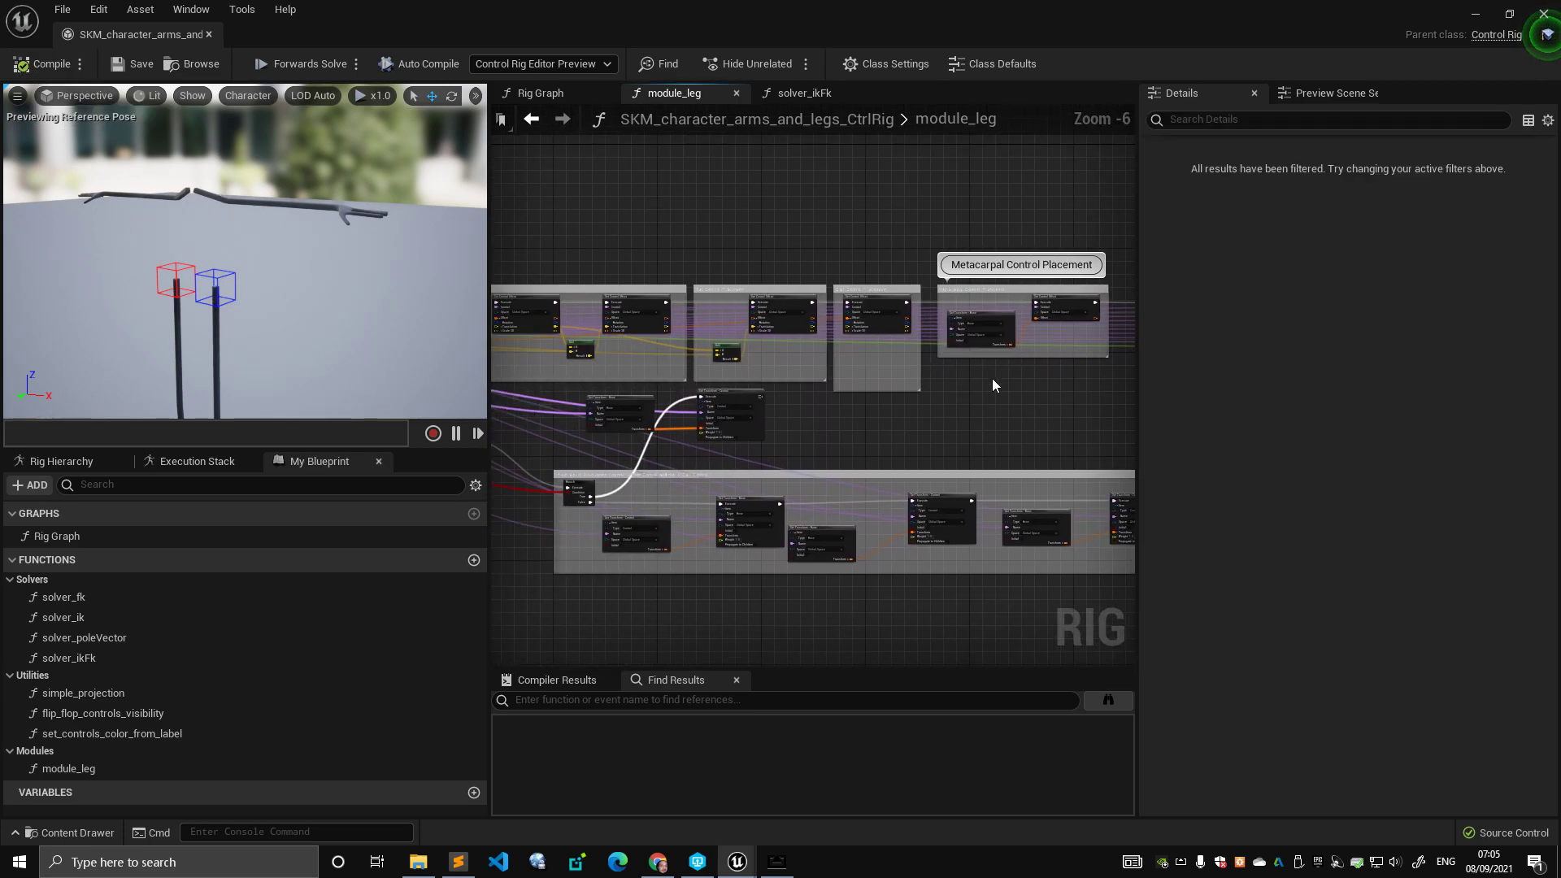
scroll(993, 378, down, 1)
right_drag(579, 238, 643, 252)
drag(559, 236, 939, 362)
right_drag(575, 284, 858, 286)
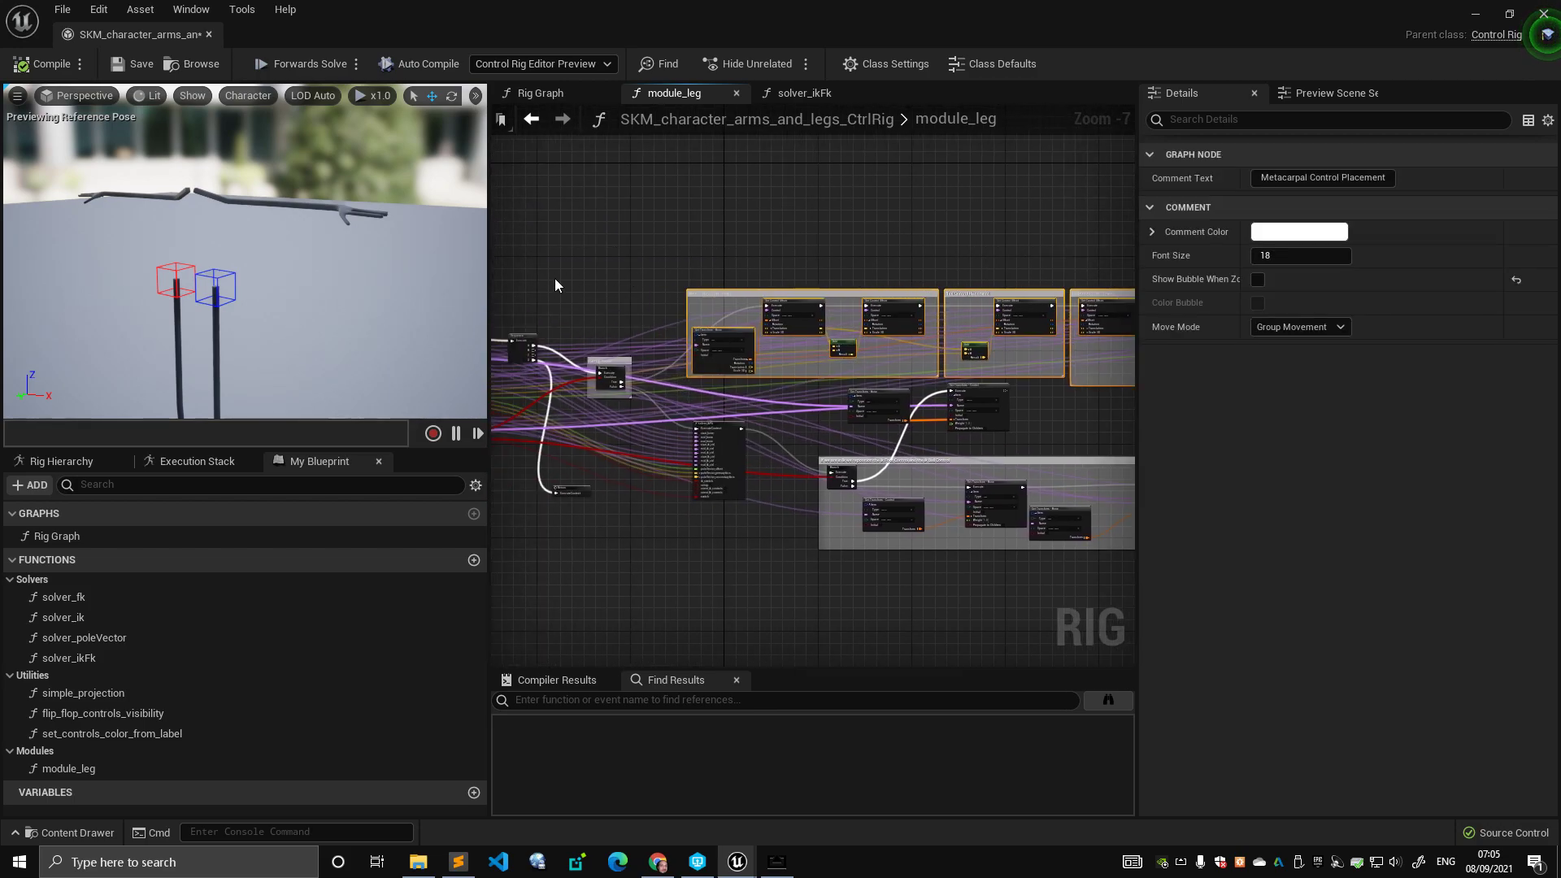
right_drag(277, 296, 272, 371)
click(538, 255)
right_drag(899, 251, 673, 206)
scroll(671, 207, up, 2)
scroll(670, 208, down, 2)
drag(545, 213, 1099, 315)
right_drag(1084, 350, 932, 362)
click(932, 363)
right_drag(596, 209, 817, 206)
scroll(618, 264, up, 1)
scroll(611, 212, down, 1)
mouse_move(705, 214)
right_down()
mouse_move(611, 212)
mouse_move(705, 200)
right_up()
- Set bone drawing to All Hierarchy in the viewport and frame the character's feet
right_drag(329, 293, 187, 294)
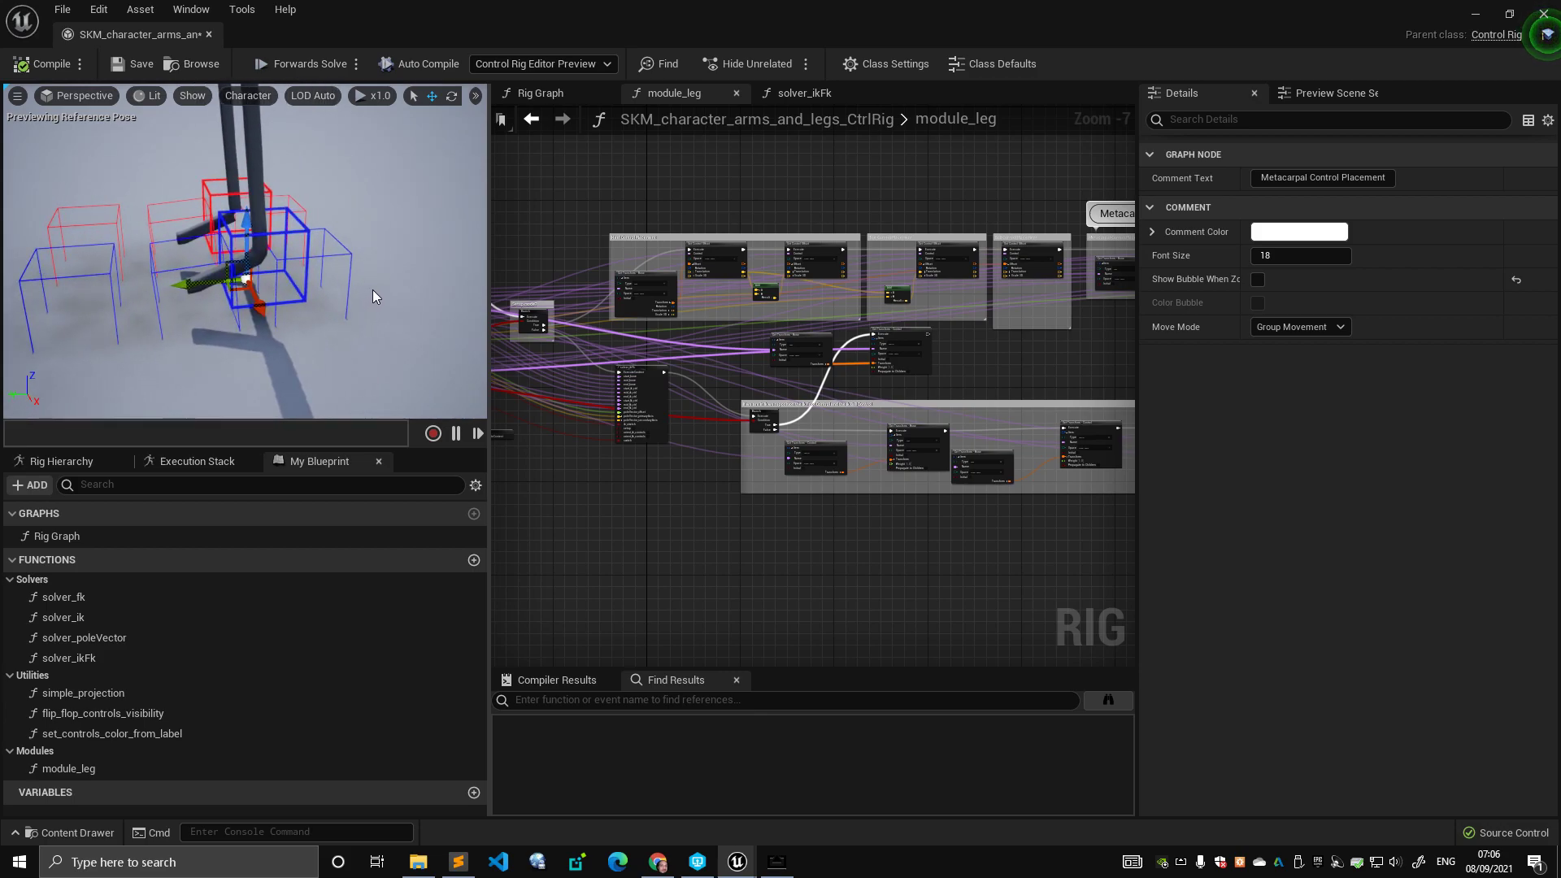
click(234, 96)
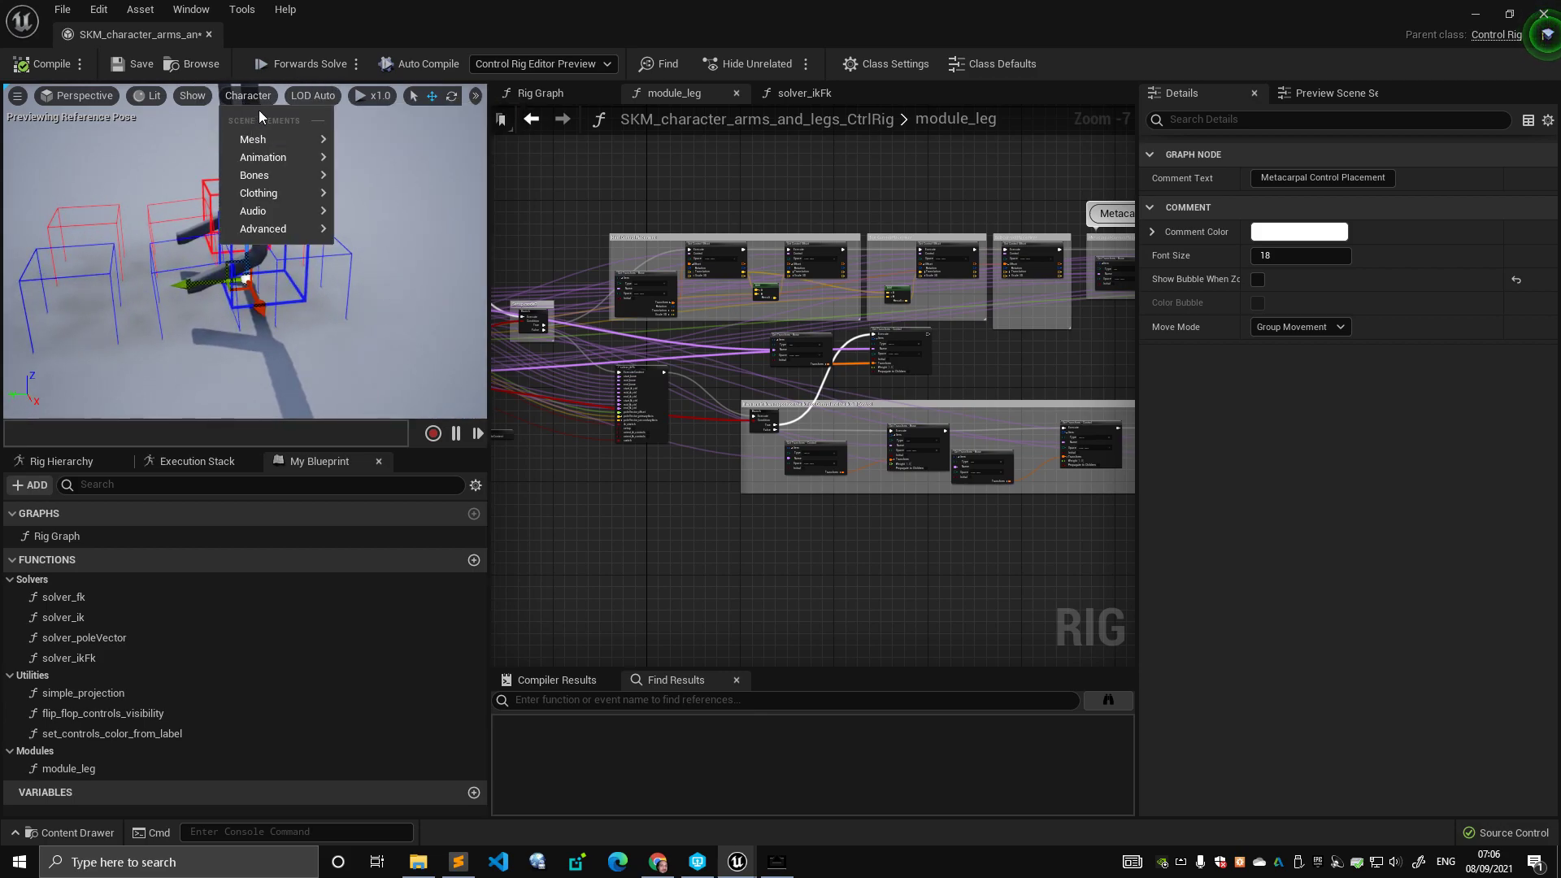
mouse_move(293, 185)
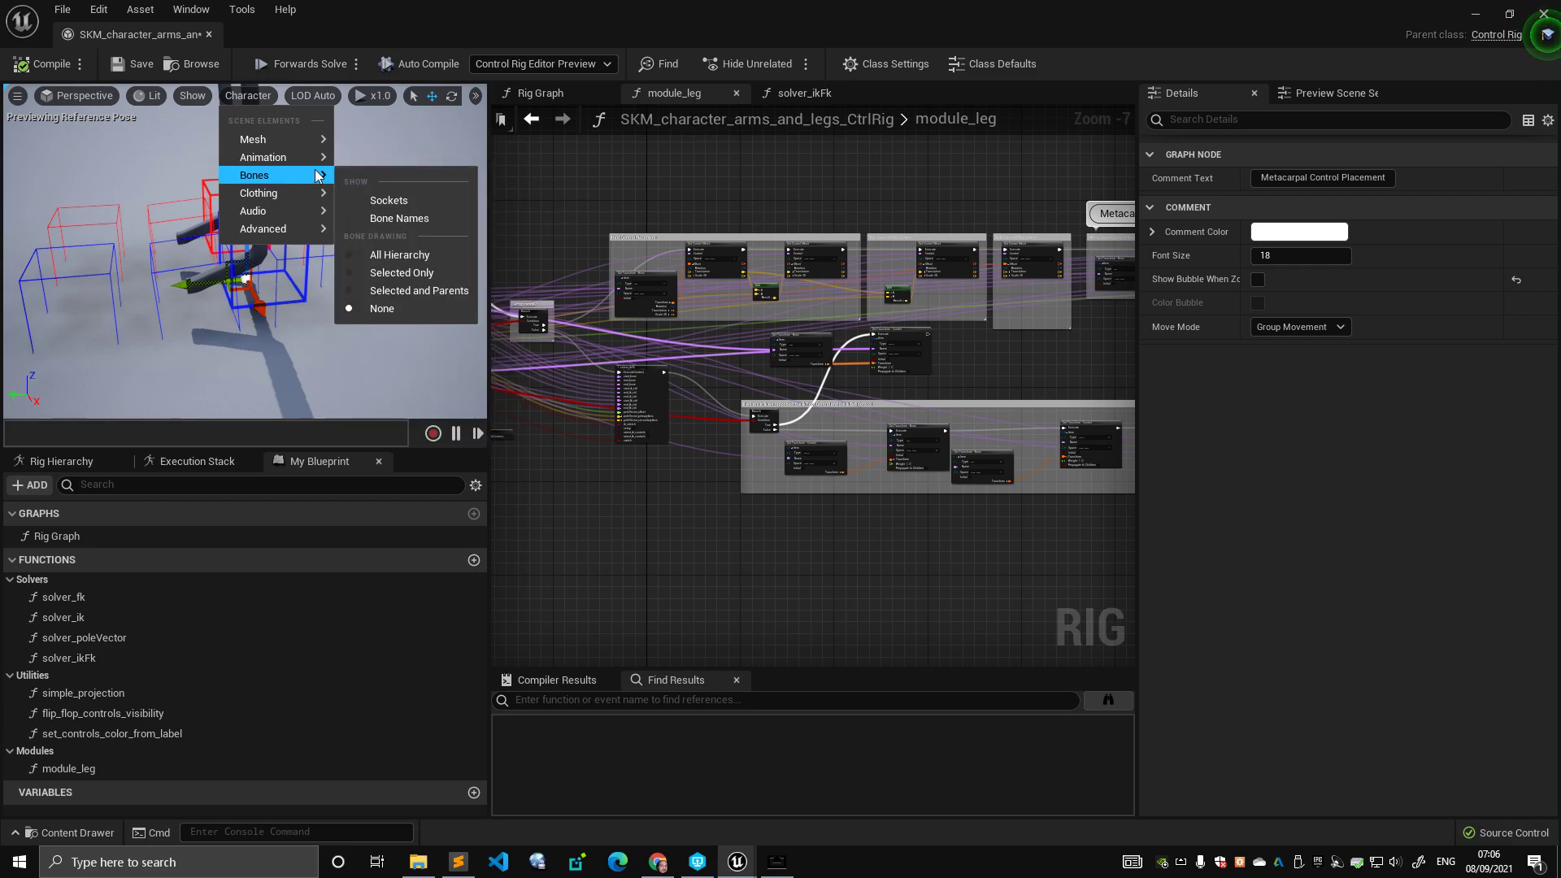
click(408, 254)
alt+drag(244, 252, 301, 248)
alt+right_drag(301, 248, 378, 254)
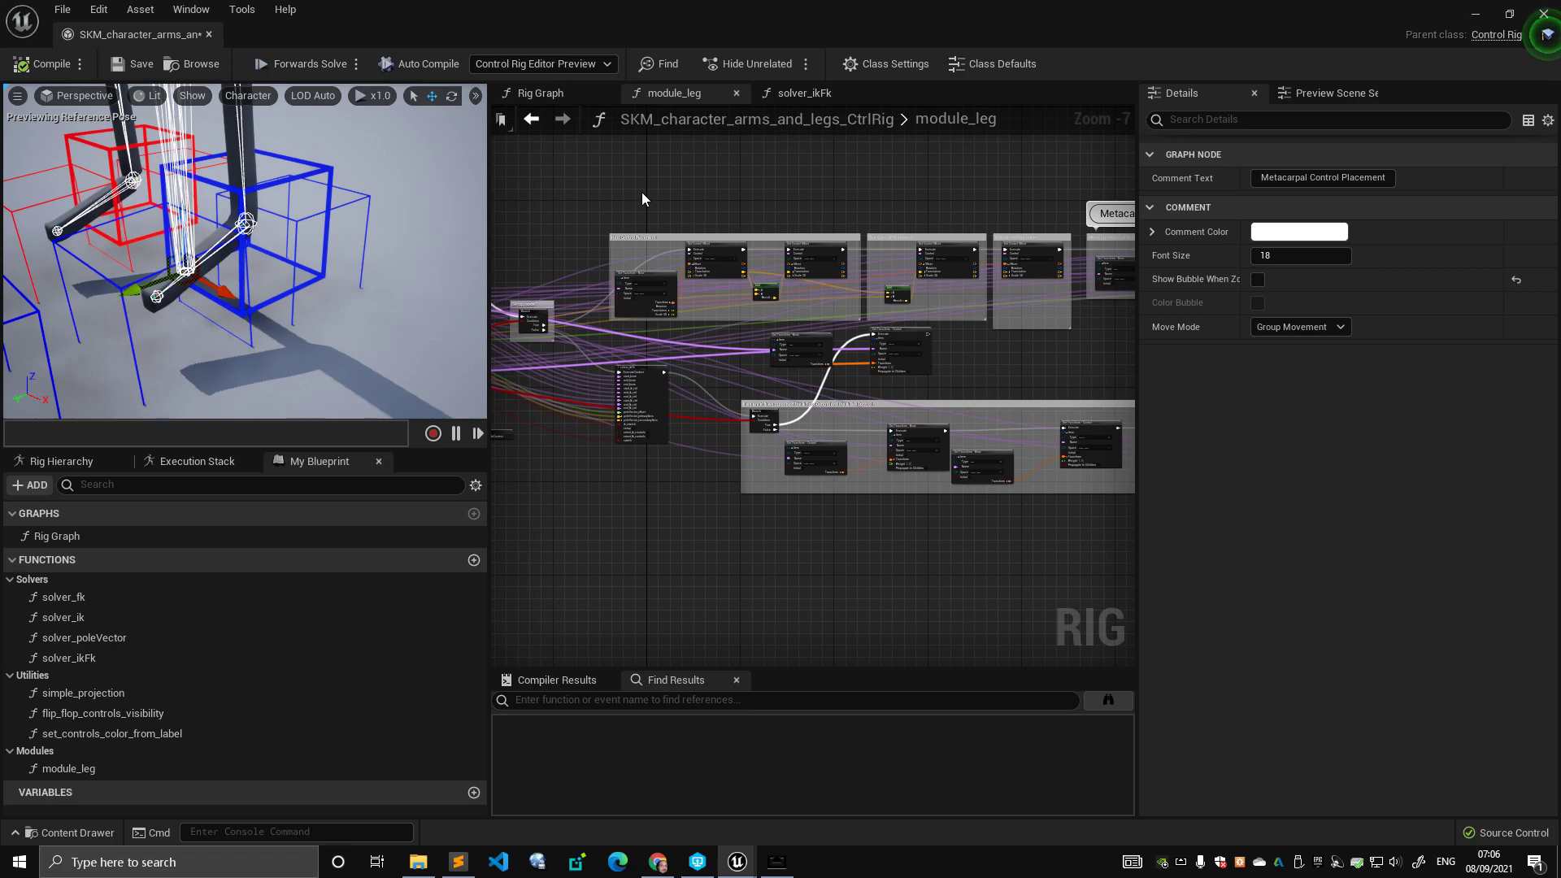
- Select the toe_l_ctrl and heel_l_ctrl controls in the viewport to inspect their placement relative to the left foot bones
click(642, 192)
scroll(771, 228, up, 3)
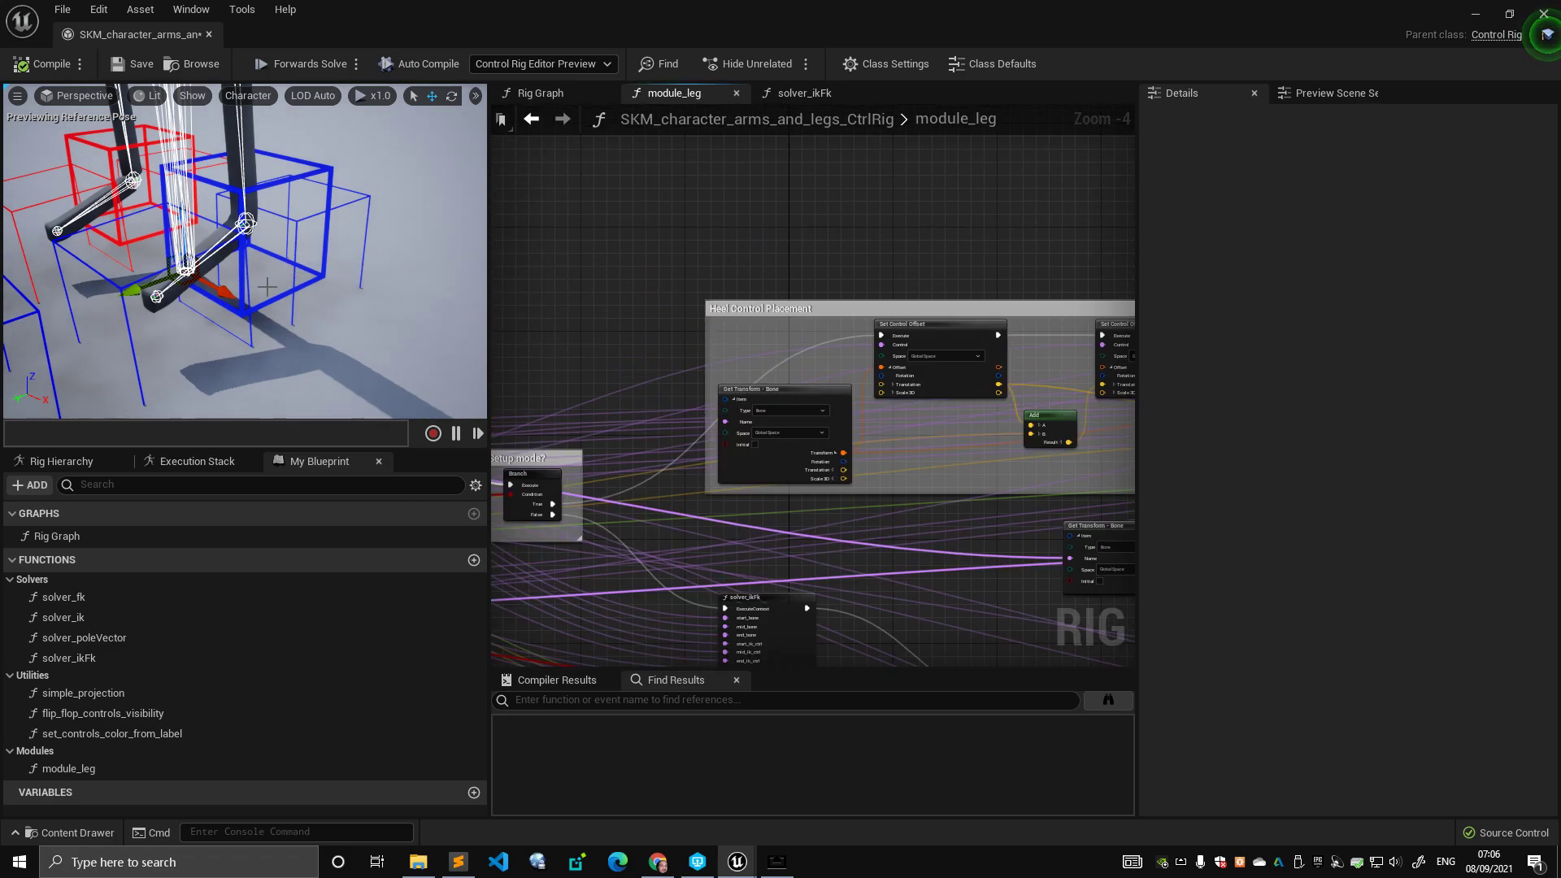
click(234, 263)
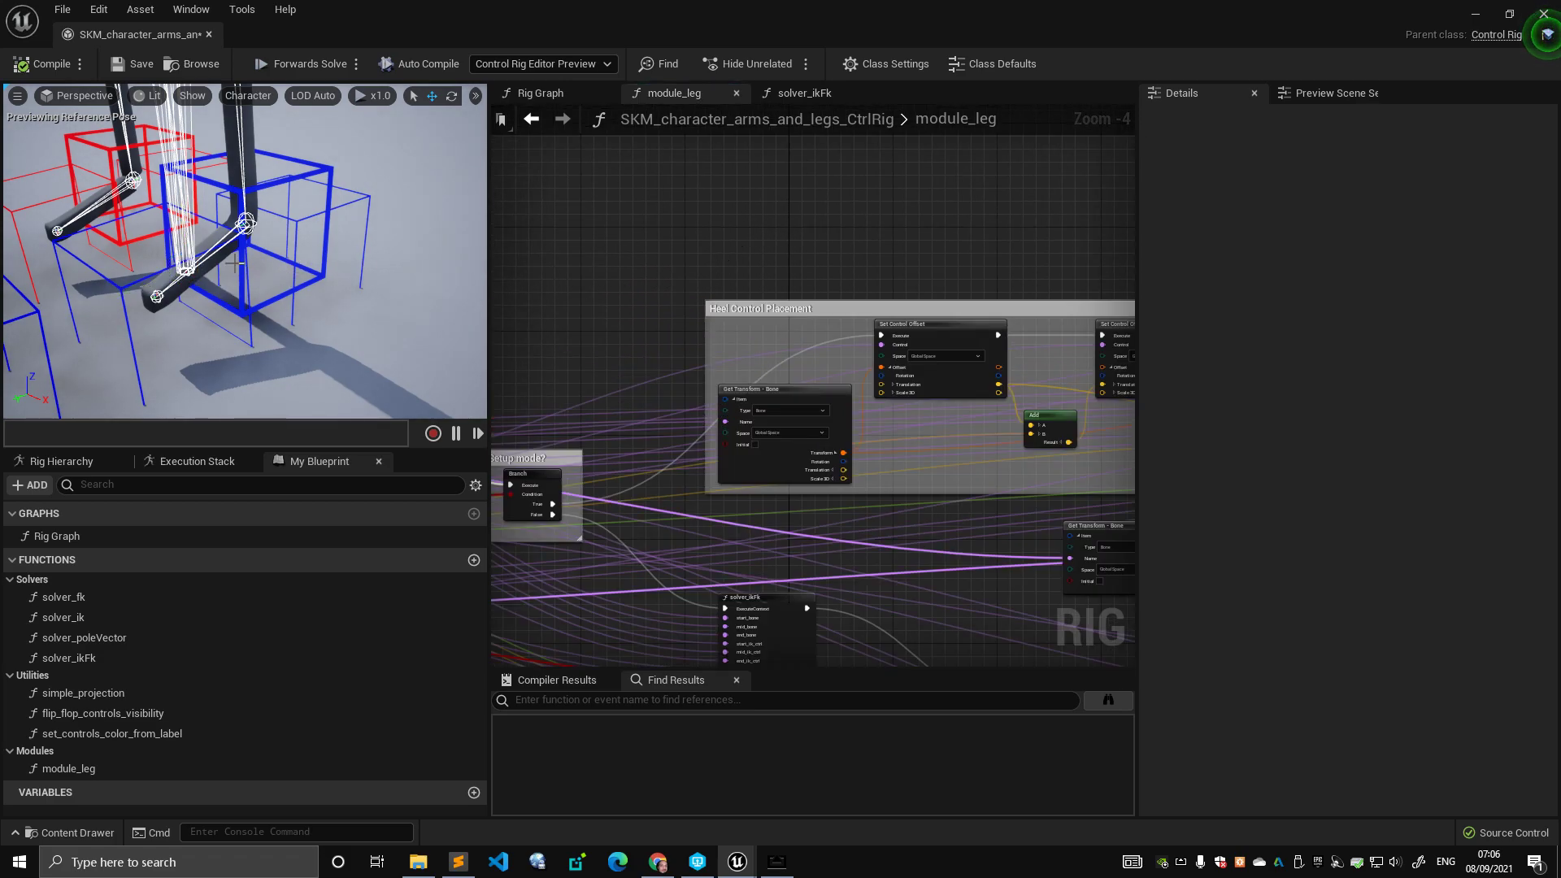
click(334, 223)
click(128, 298)
right_drag(249, 323, 283, 259)
click(227, 317)
right_drag(337, 314, 157, 273)
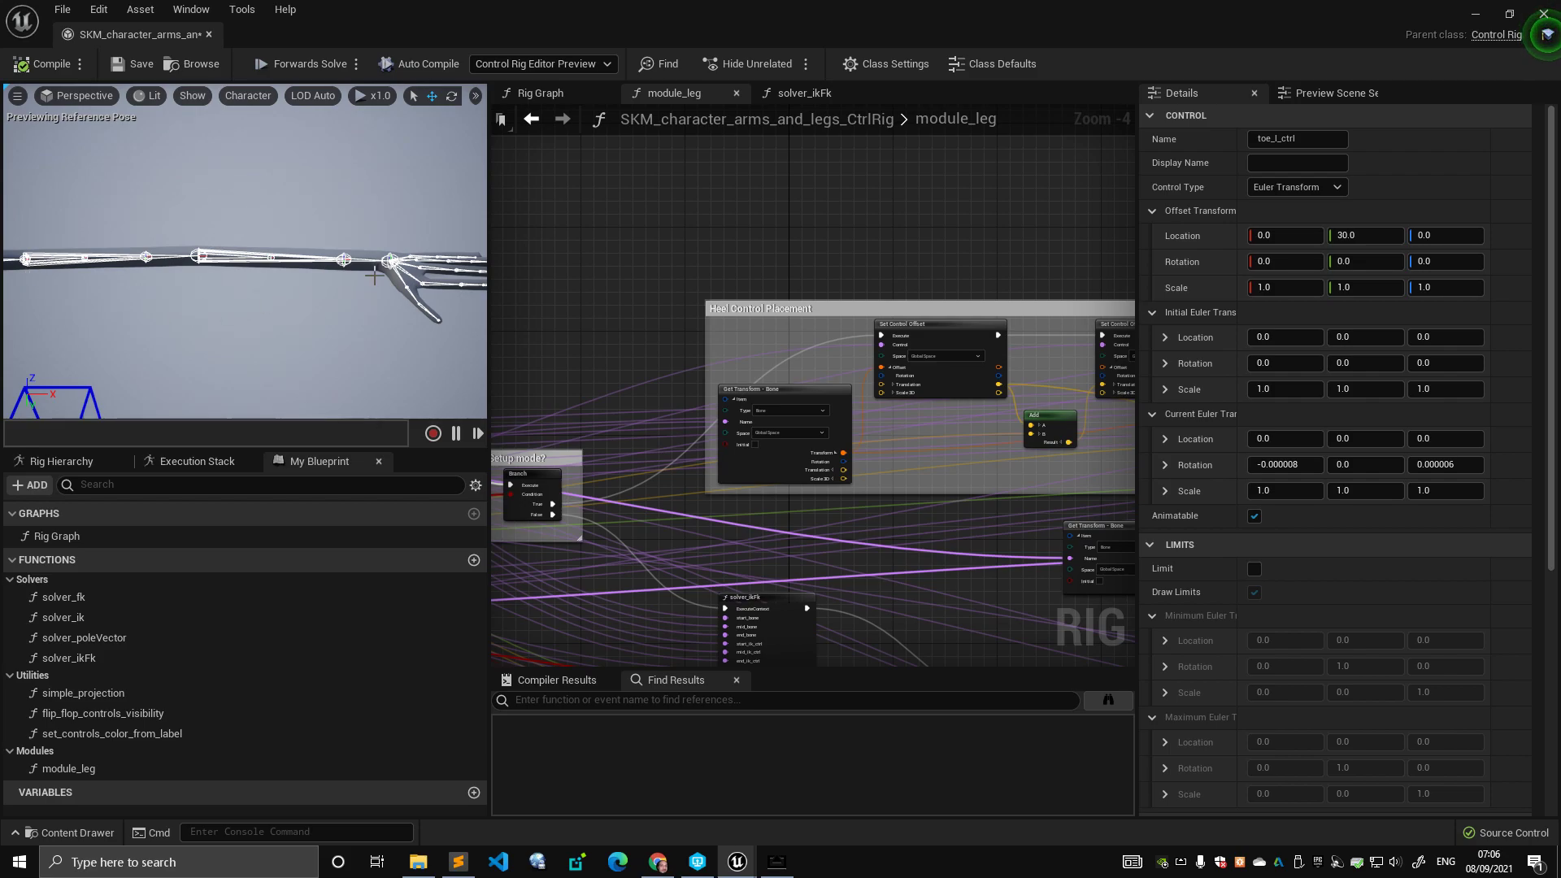
right_drag(285, 271, 155, 230)
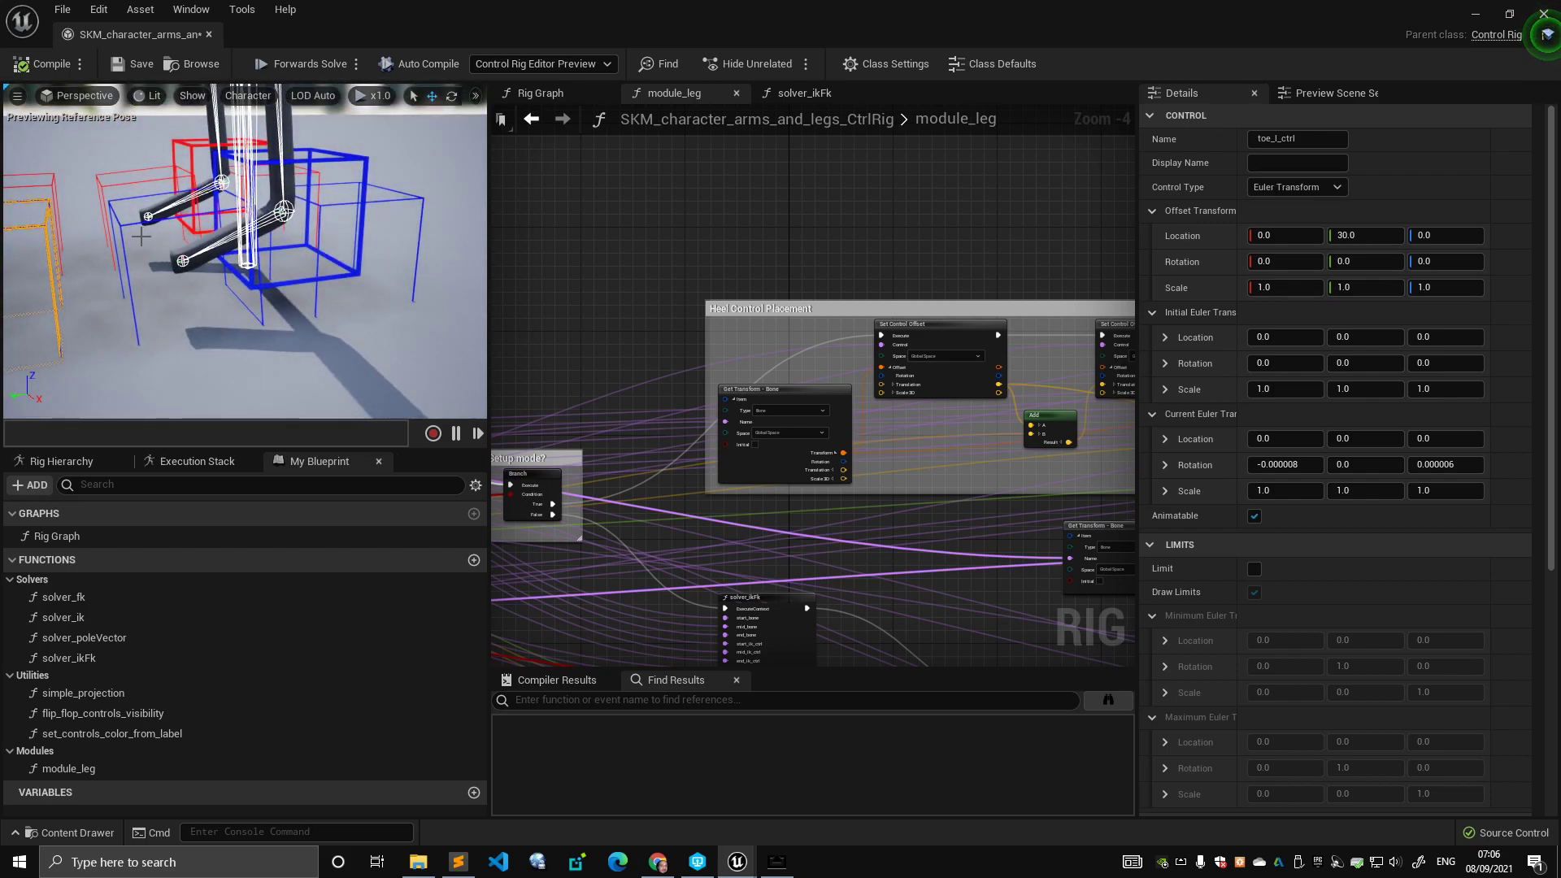
click(131, 275)
click(392, 215)
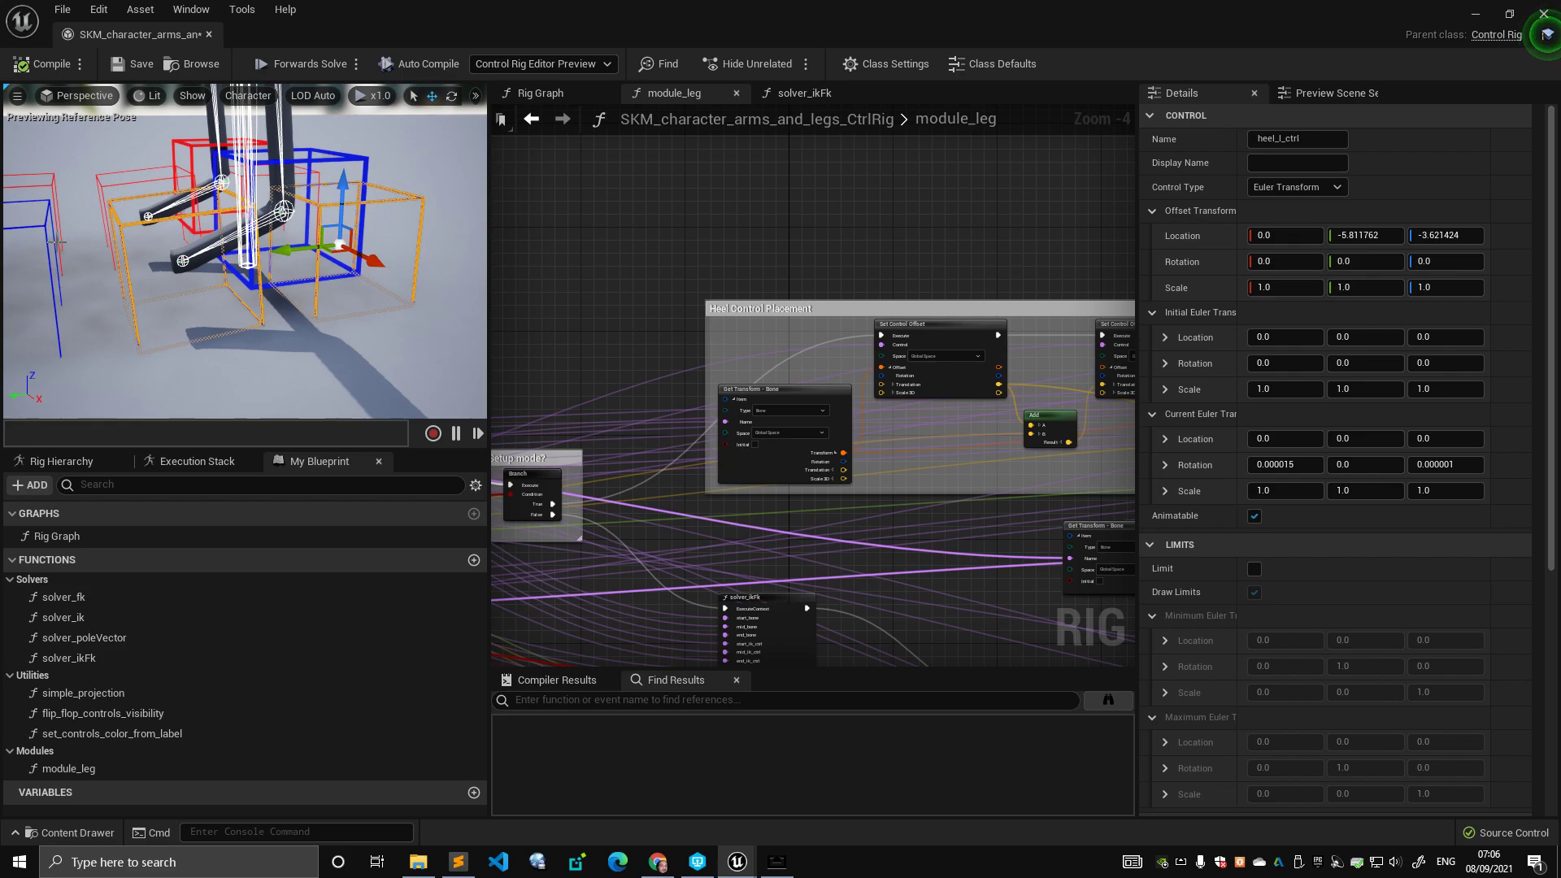
right_drag(307, 280, 302, 269)
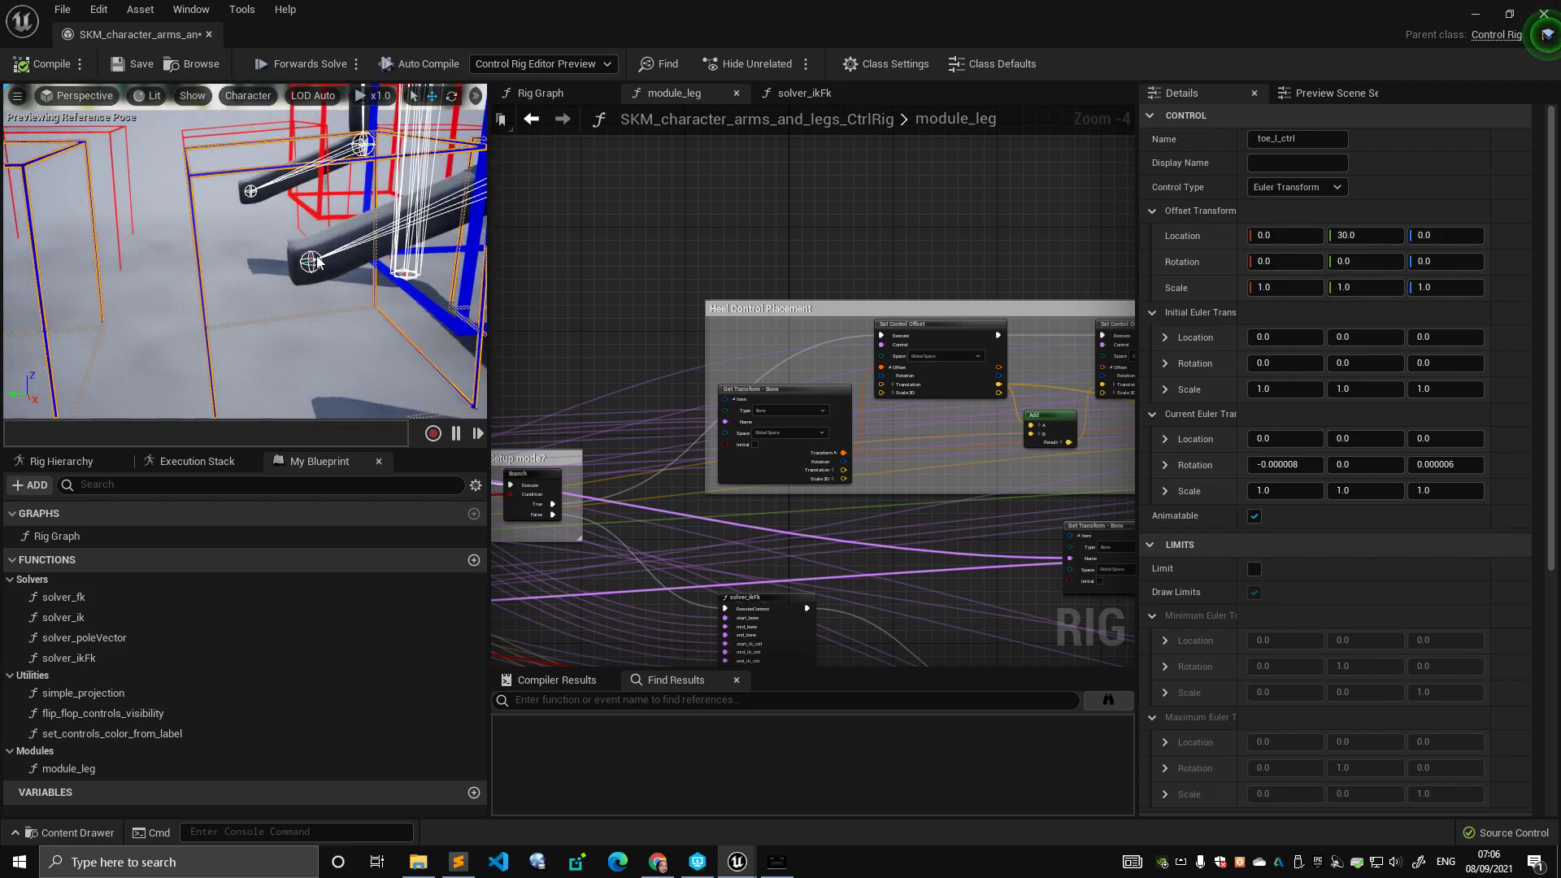
- Select heel_l_ctrl and toe_l_ctrl at the left foot and show them in the rig hierarchy
right_drag(391, 286, 313, 227)
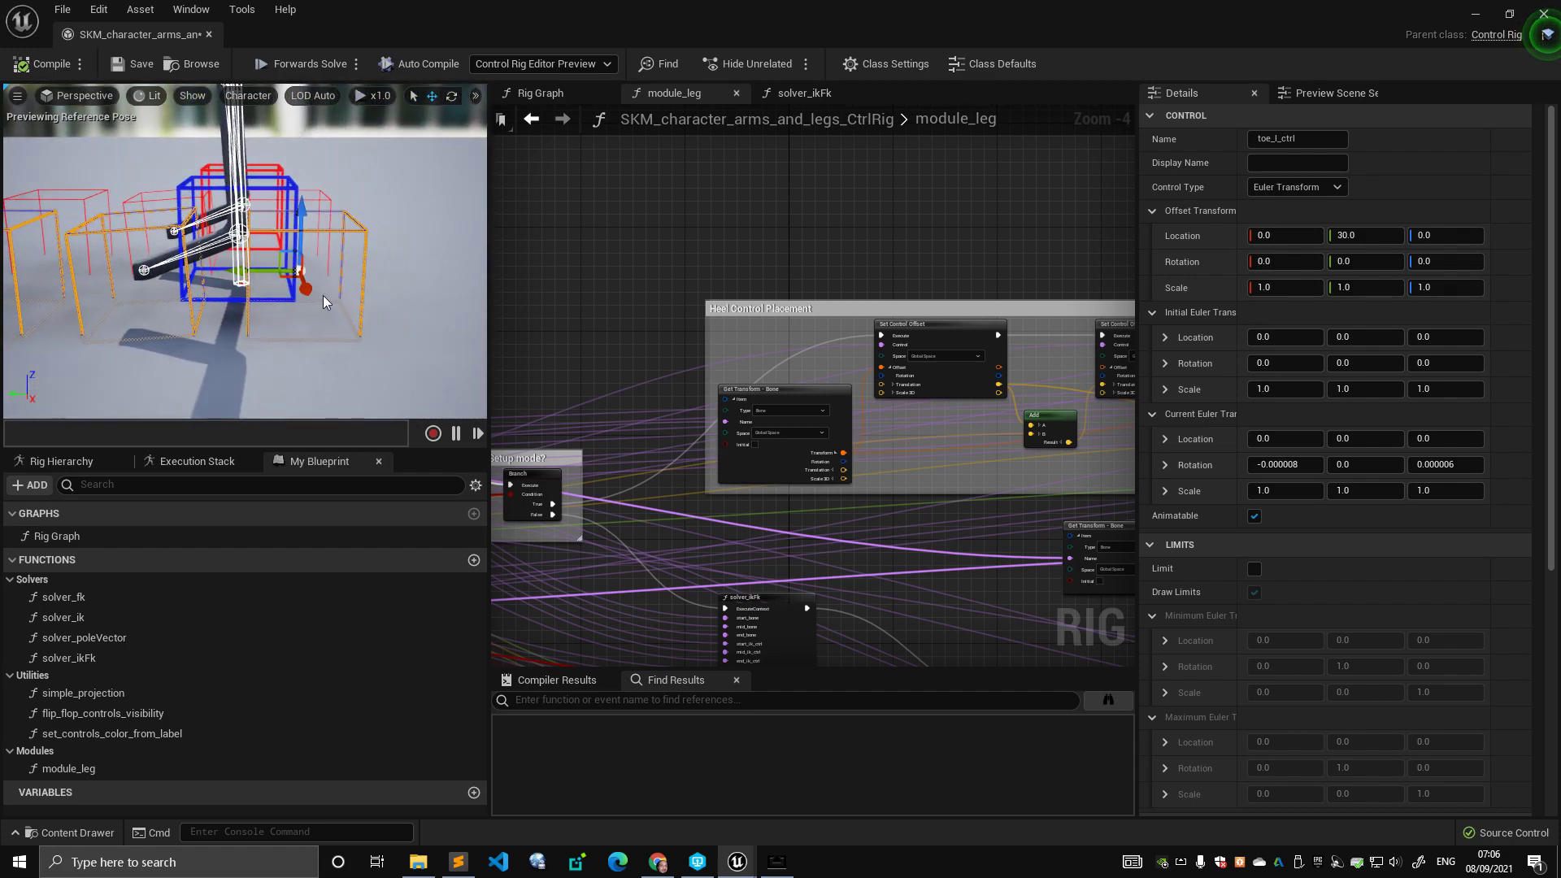
right_drag(388, 296, 388, 296)
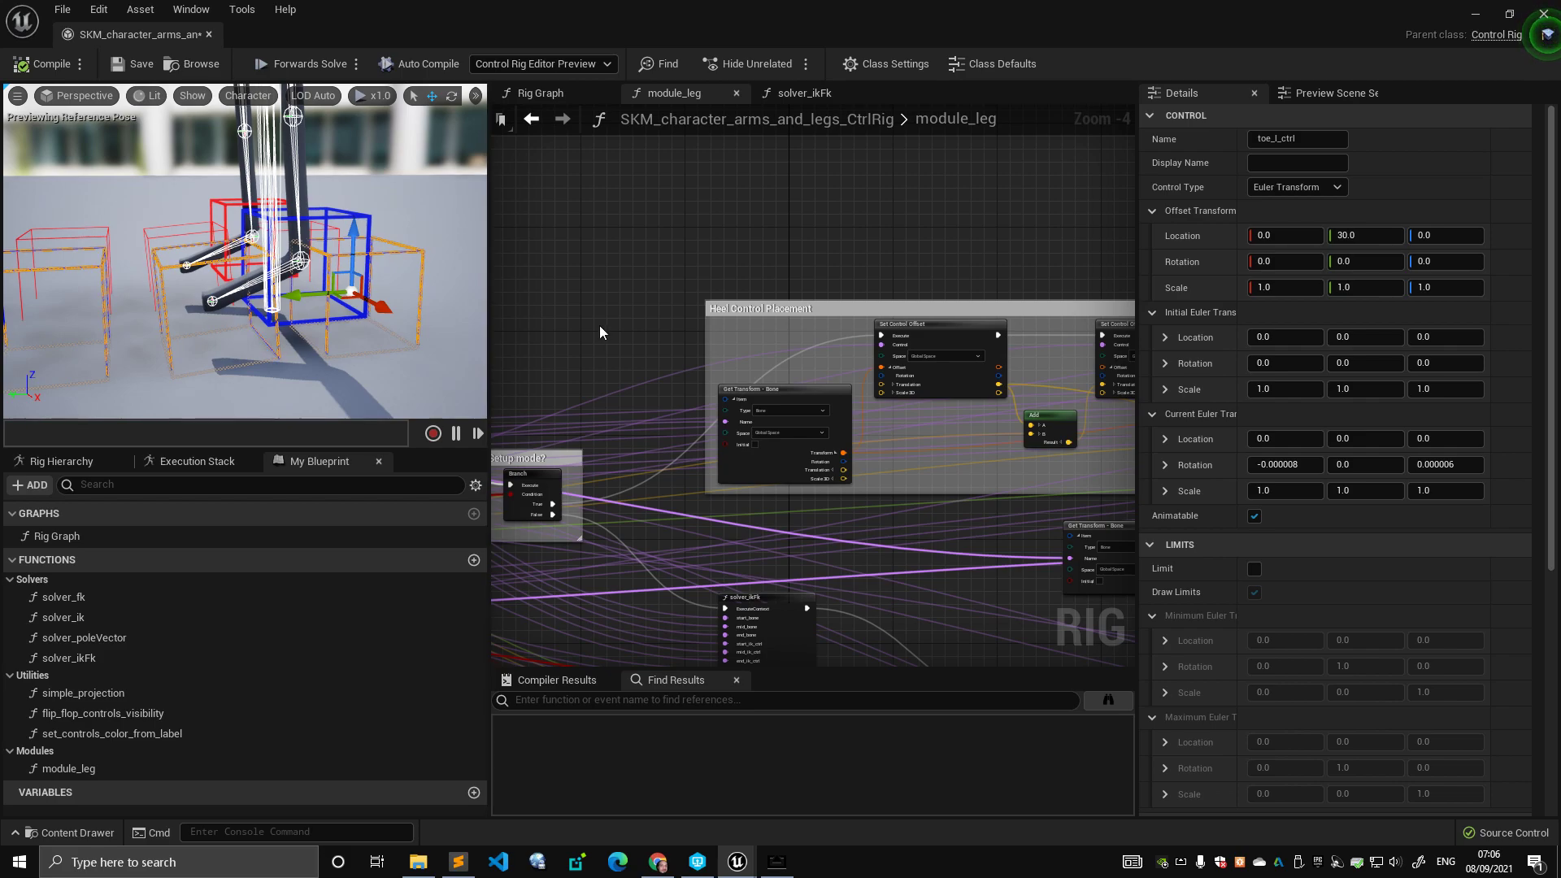
right_drag(590, 329, 579, 307)
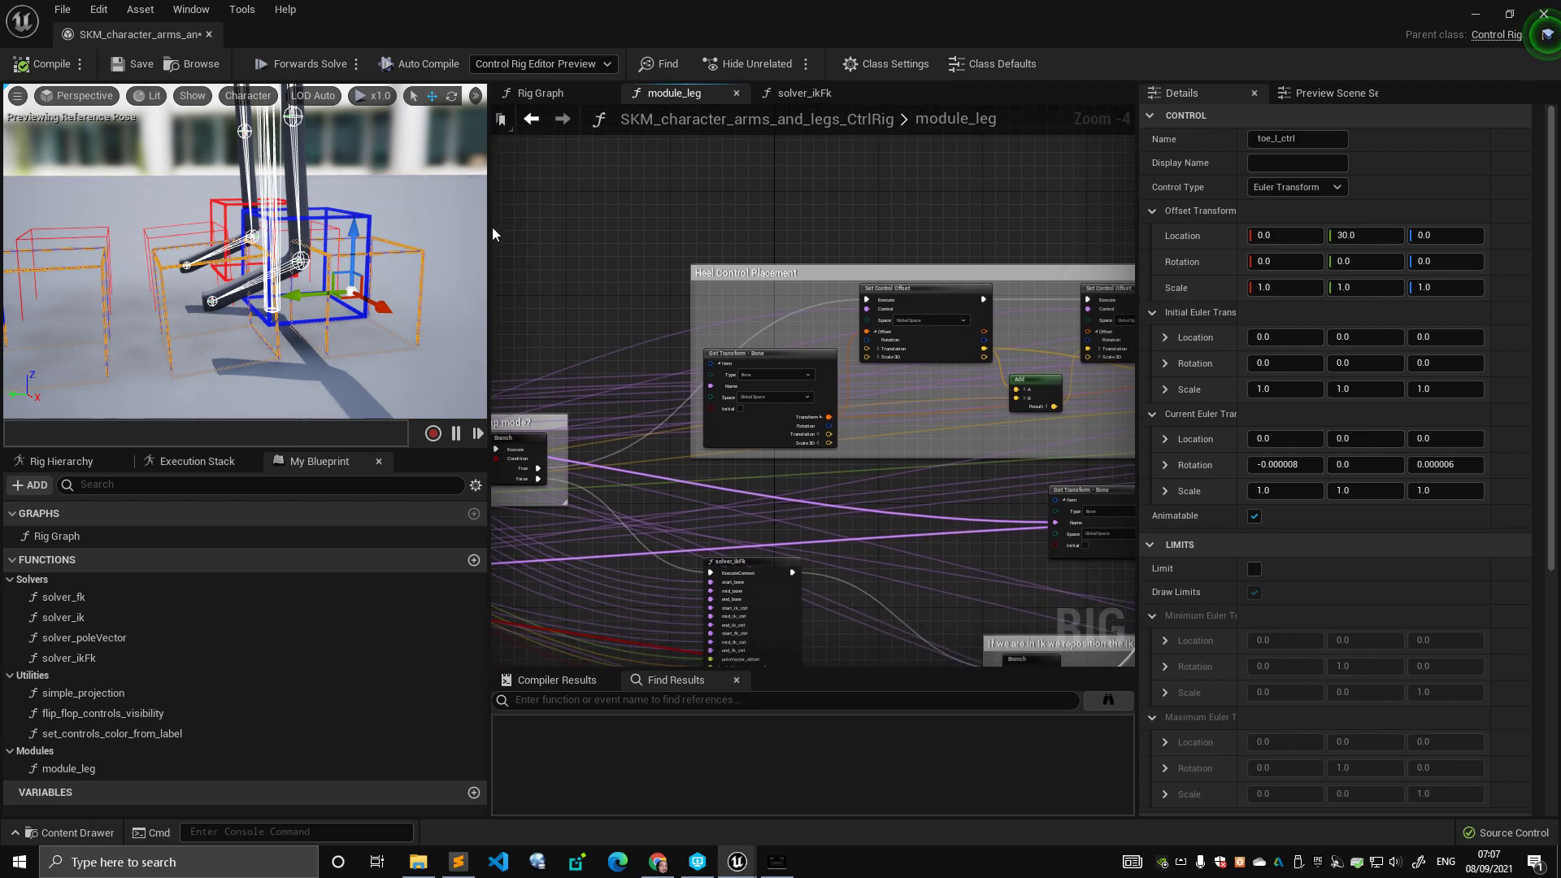
drag(490, 227, 513, 228)
click(404, 233)
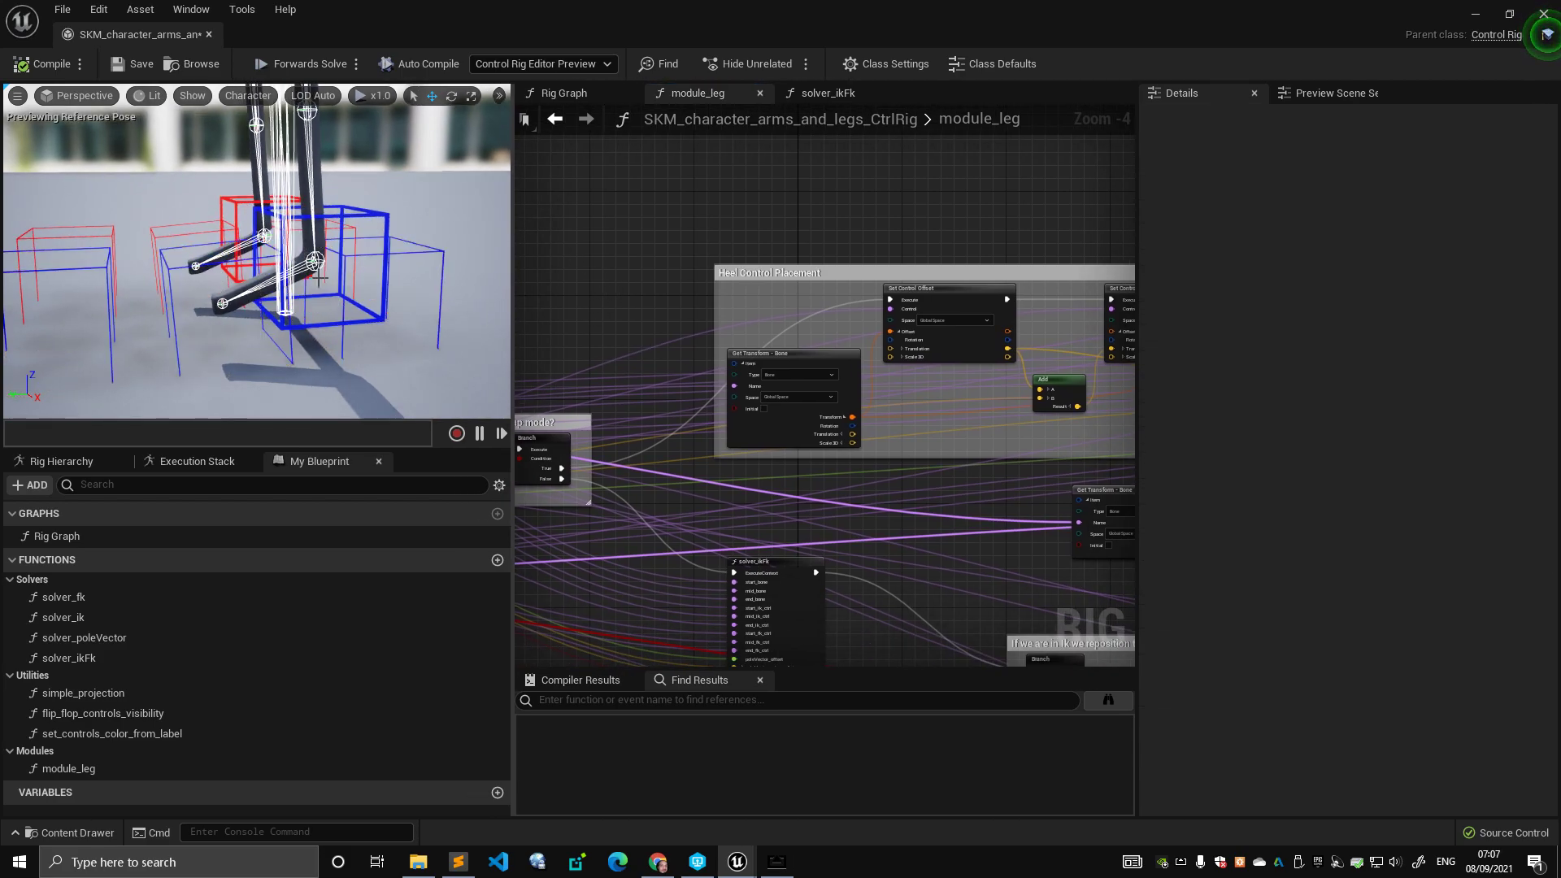
click(375, 263)
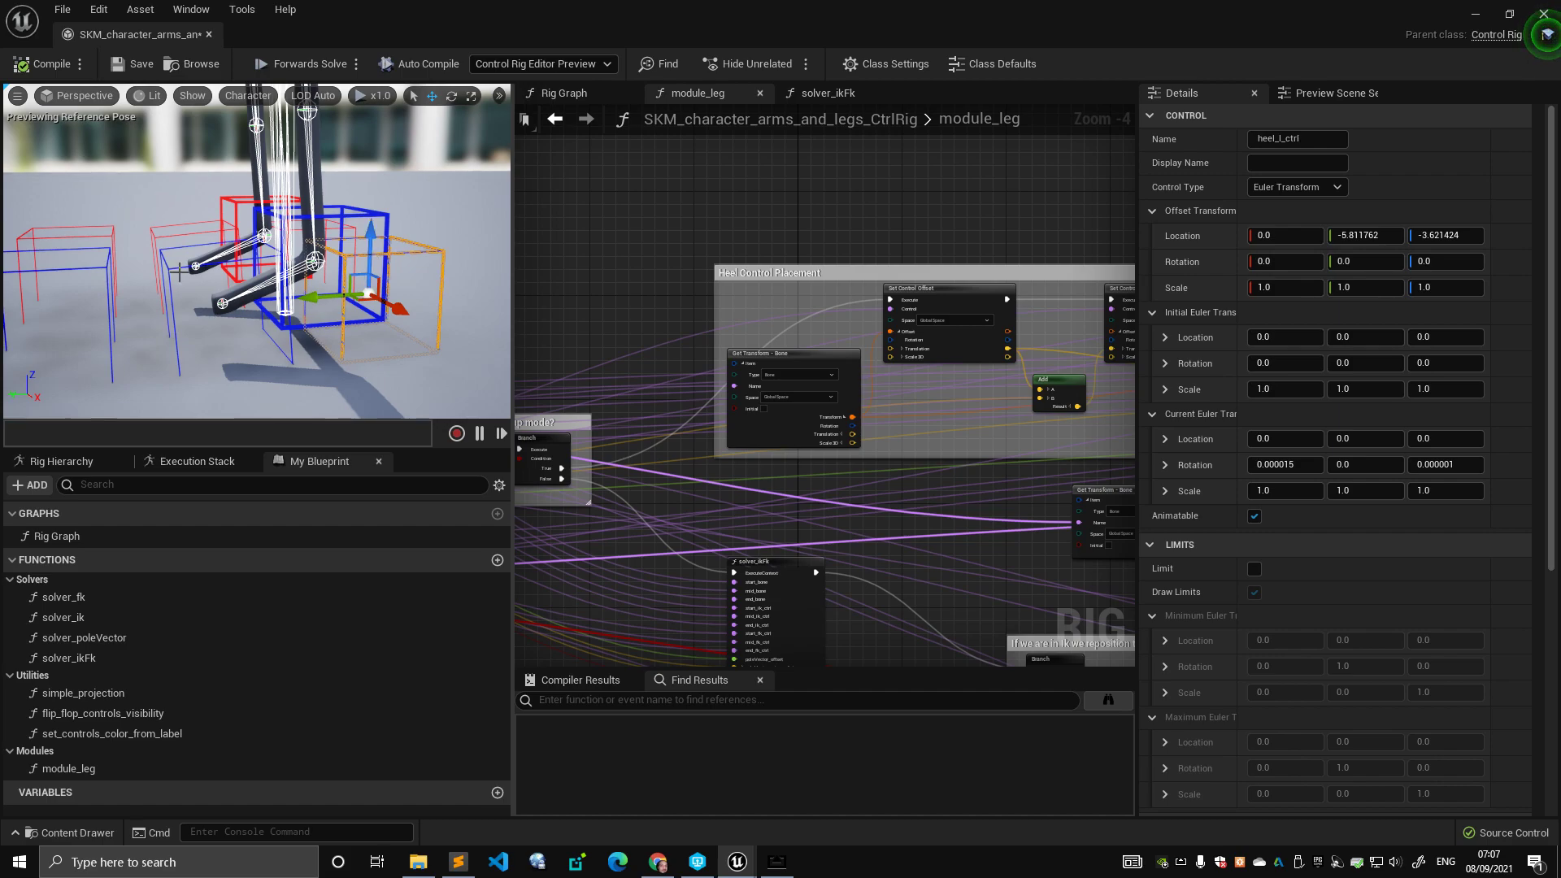
click(106, 276)
click(61, 461)
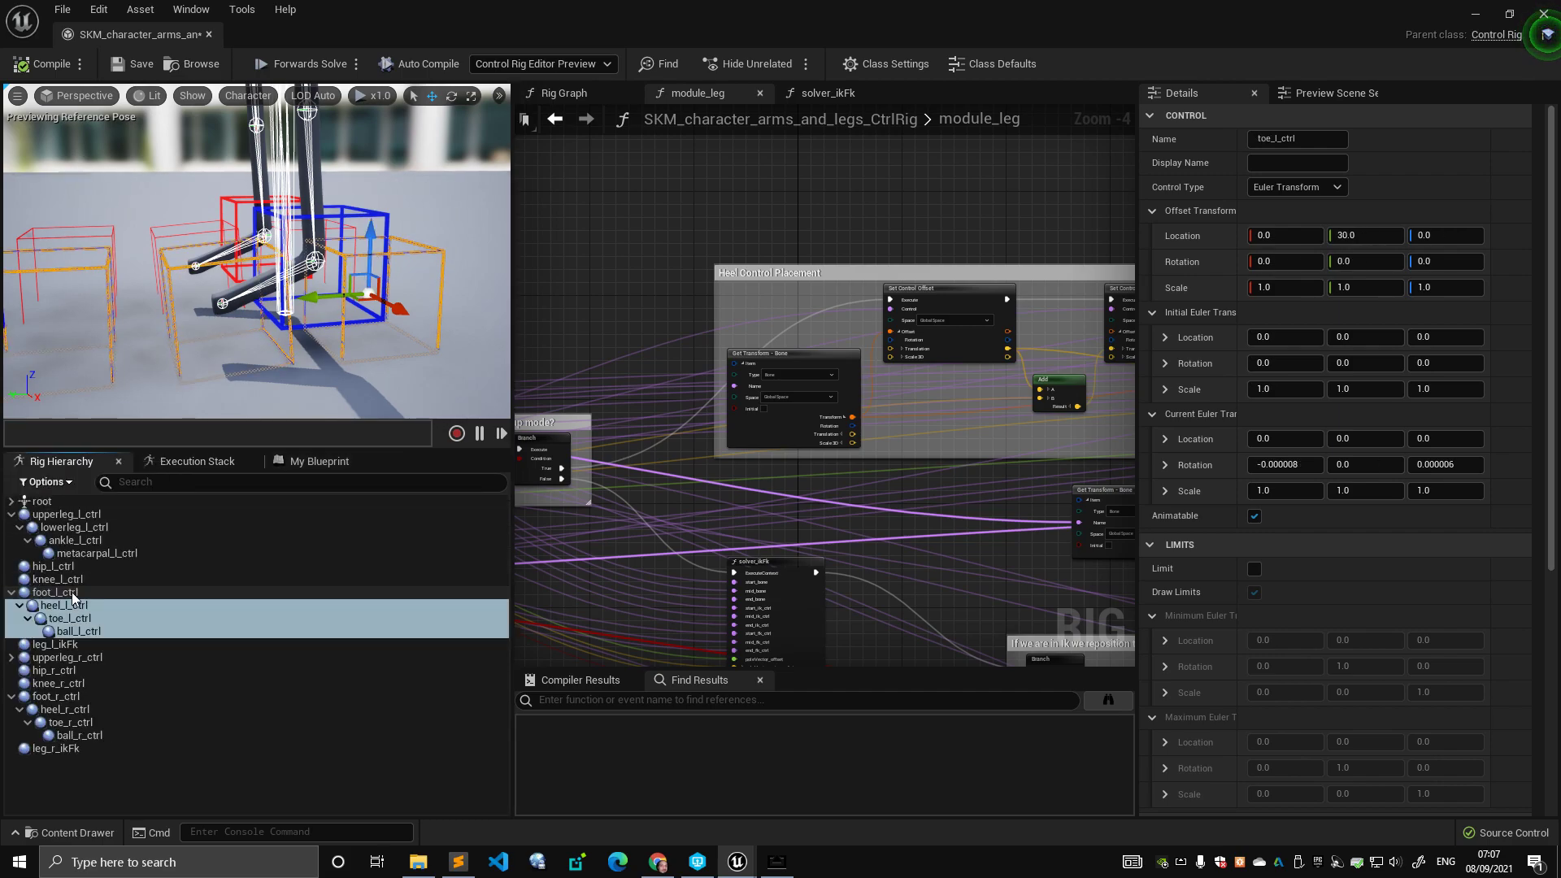
- Raise foot_l_ctrl by about 1 unit to test the left foot, and compile and save the rig
click(388, 230)
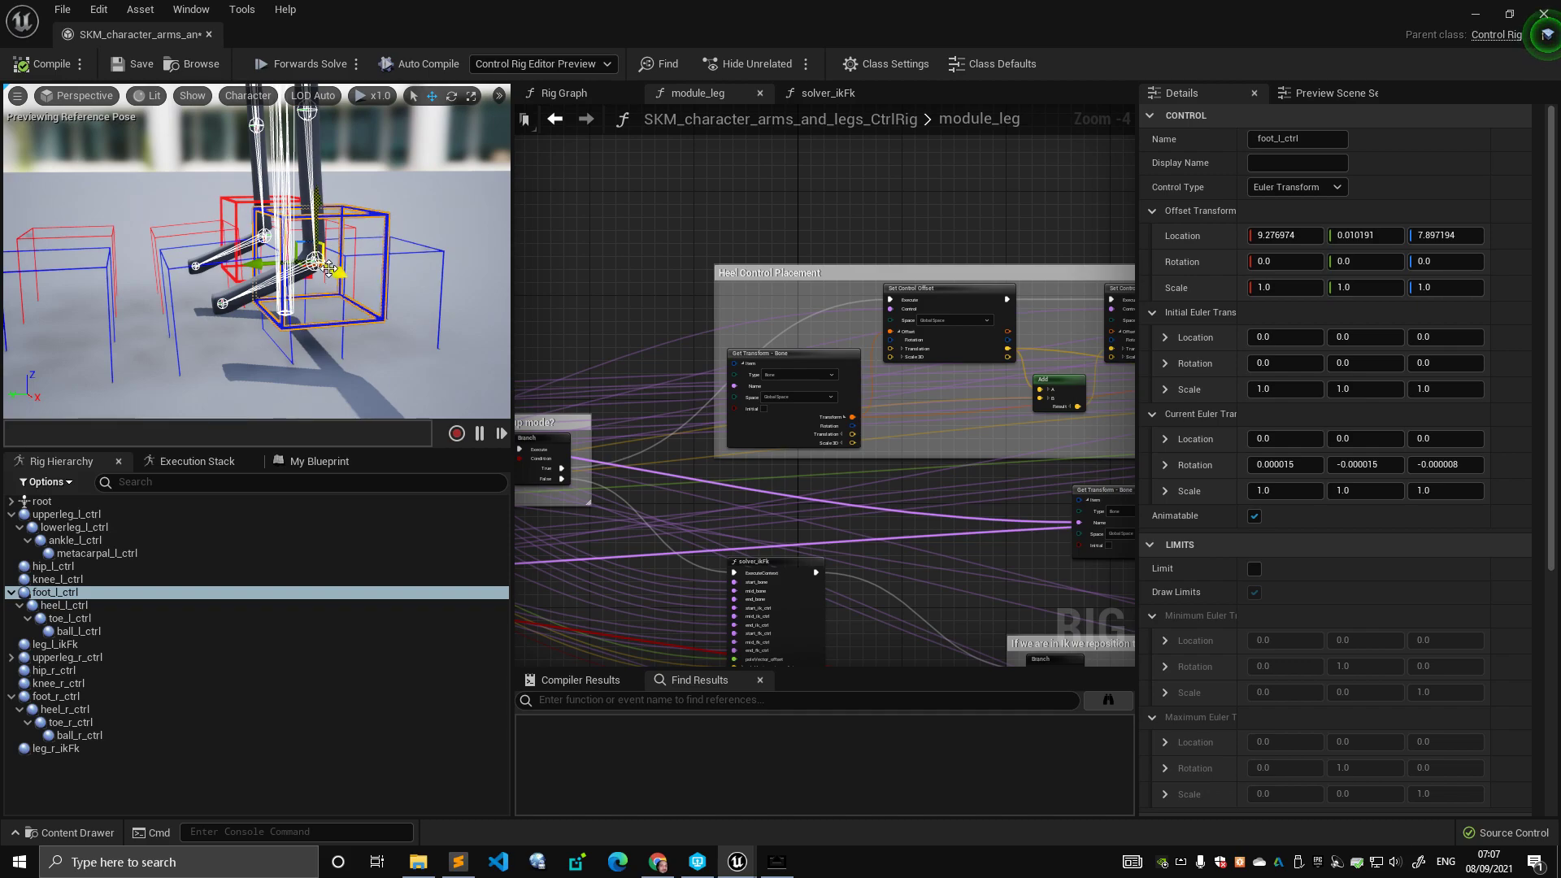
right_drag(389, 230, 378, 231)
drag(322, 258, 324, 244)
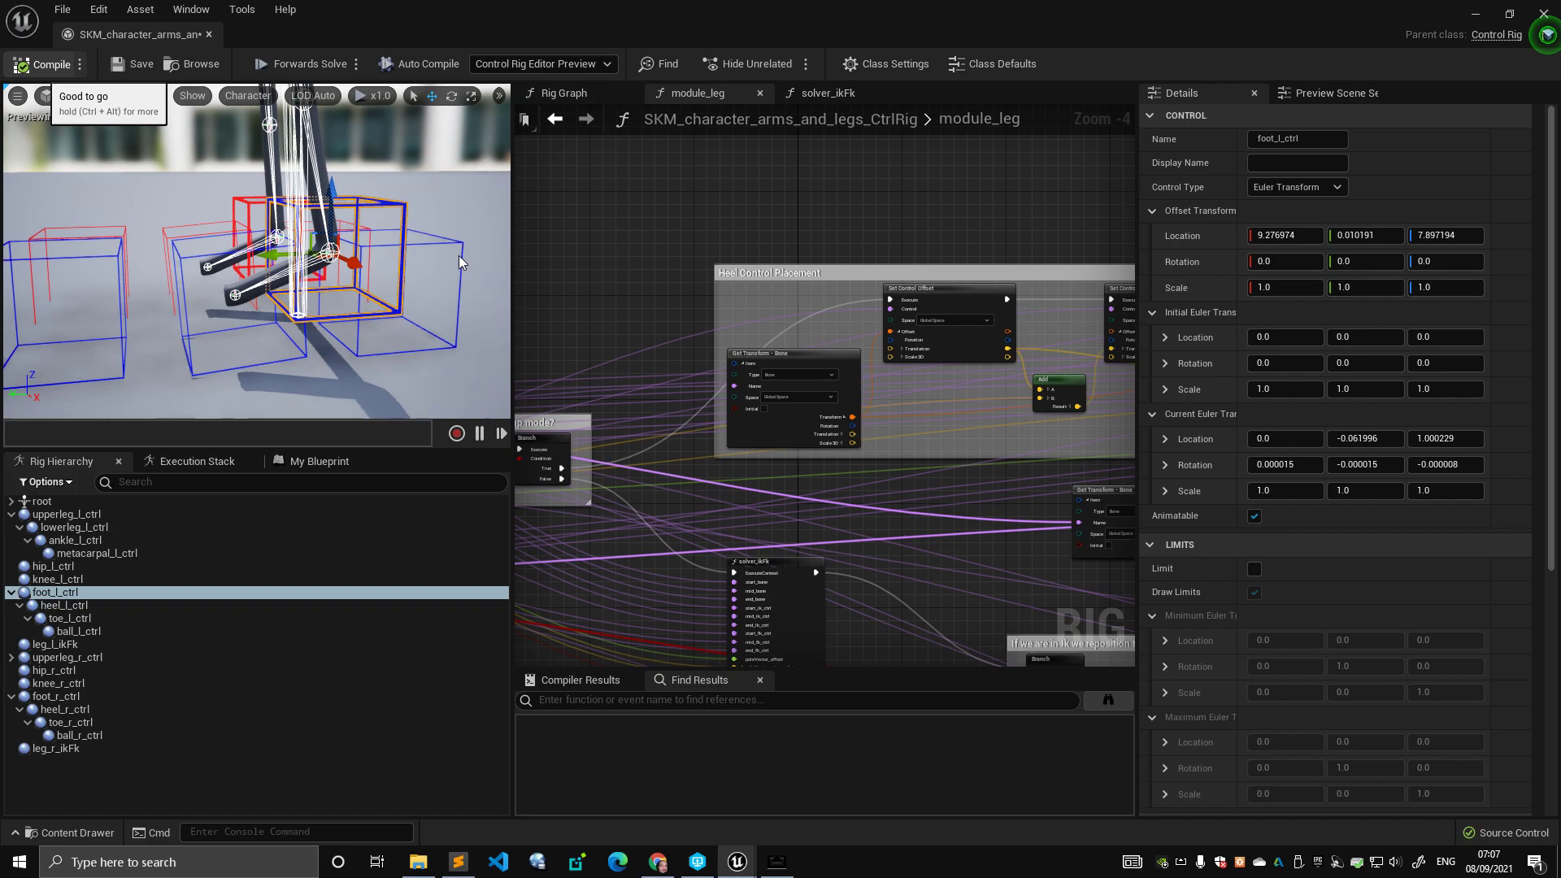
key(ctrl+s)
- Examine the left foot controls from several angles, selecting heel_l_ctrl to inspect its placement behind the ankle
alt+drag(412, 286, 325, 283)
middle_drag(322, 231, 473, 230)
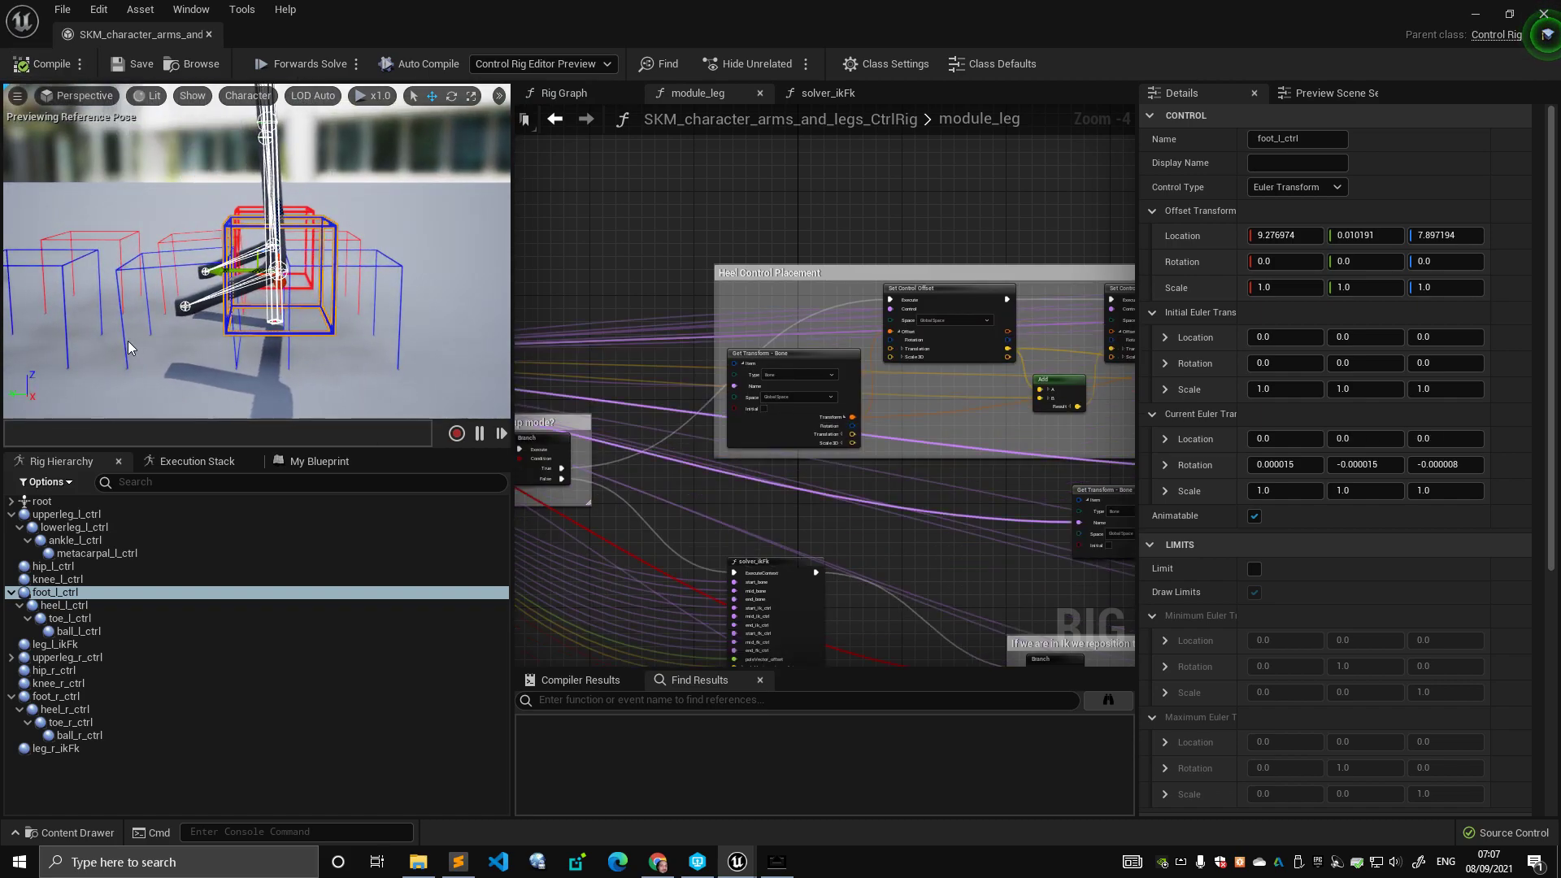
alt+right_drag(273, 278, 226, 286)
mouse_move(220, 281)
alt+mouse_down()
mouse_move(301, 272)
mouse_move(273, 256)
alt+mouse_up()
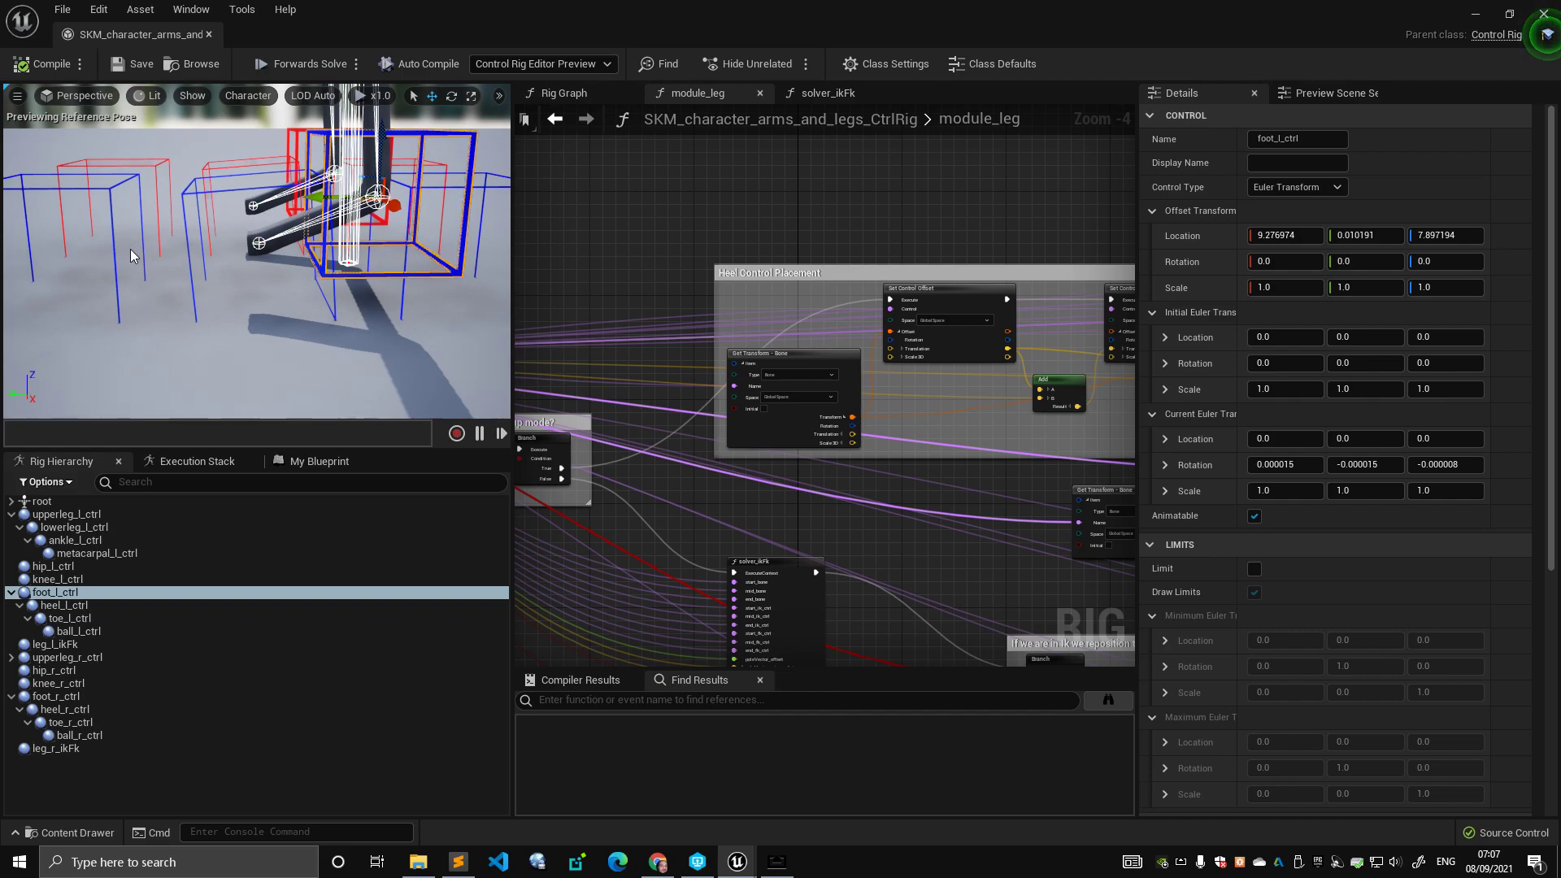
mouse_move(294, 259)
alt+mouse_down()
mouse_move(318, 268)
mouse_move(279, 273)
alt+mouse_up()
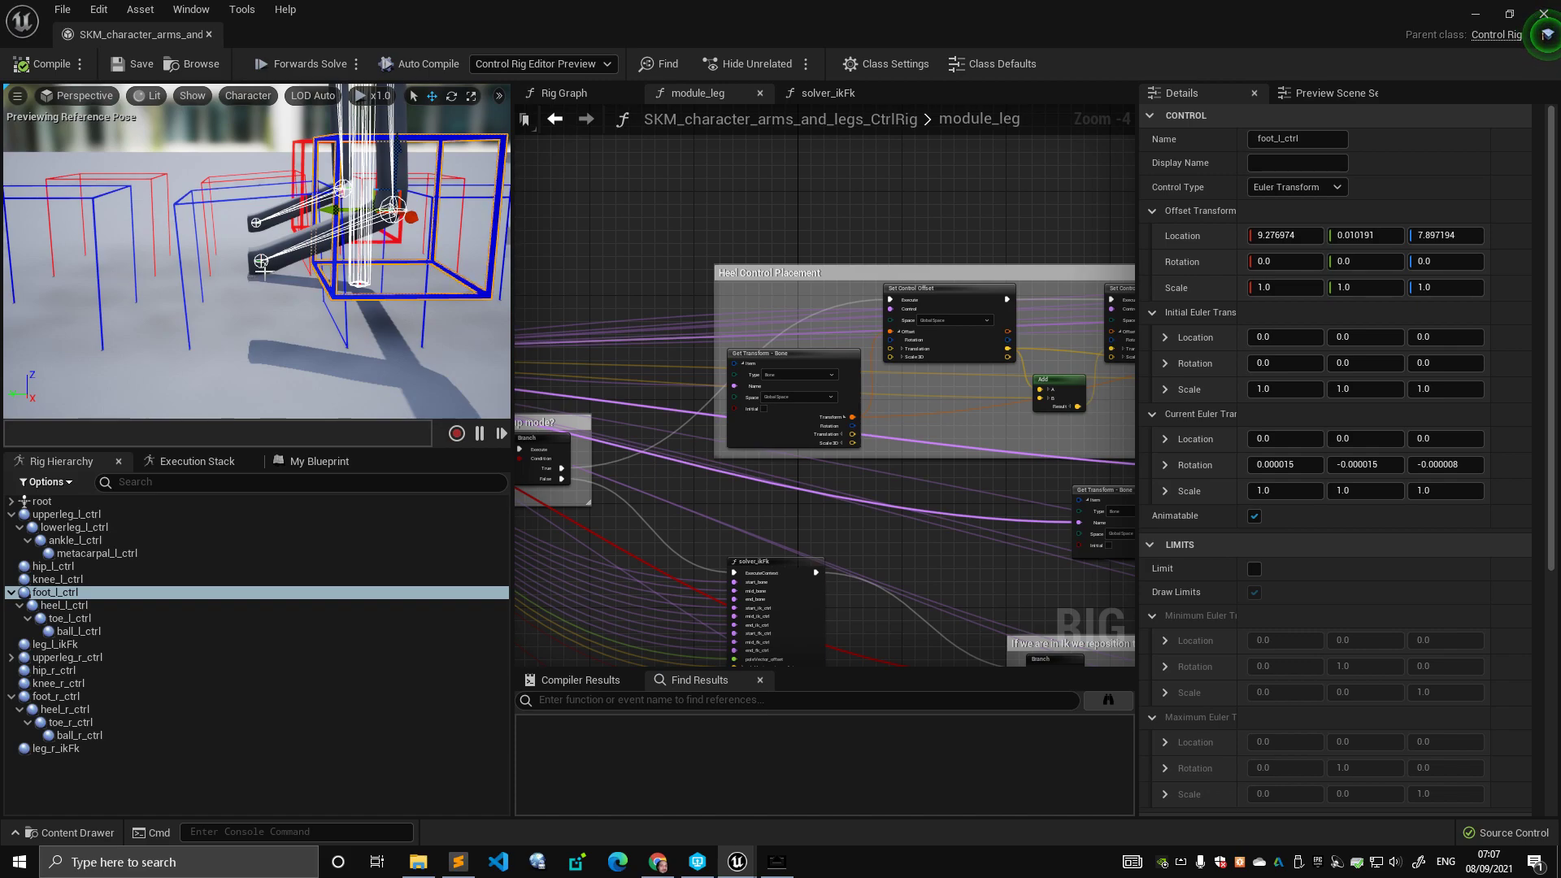
alt+drag(267, 263, 311, 303)
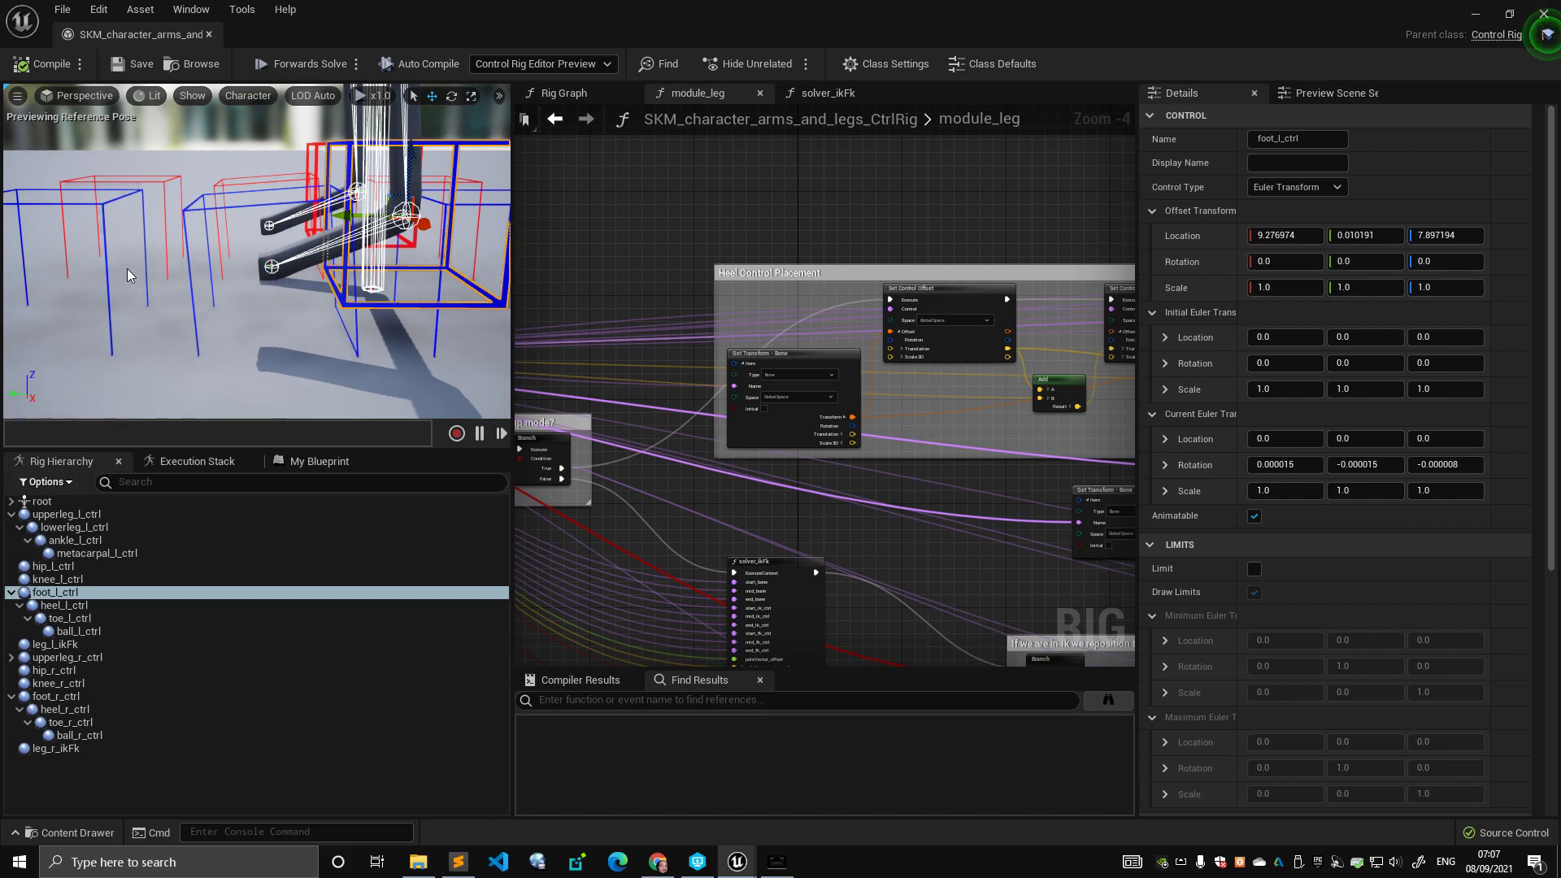
alt+drag(283, 278, 322, 266)
click(224, 220)
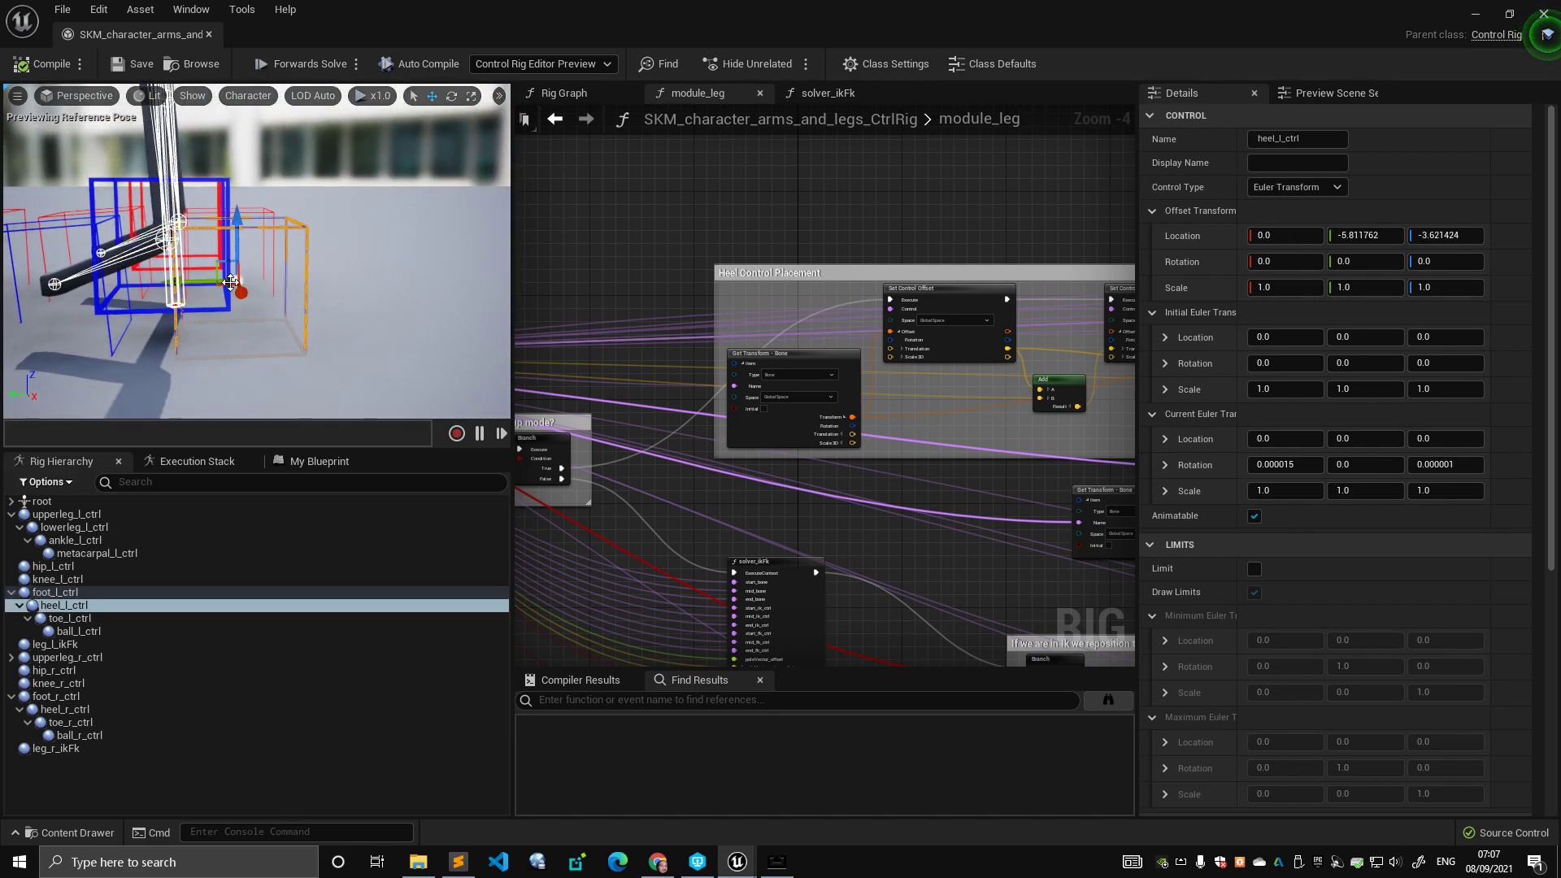
right_drag(240, 287, 322, 288)
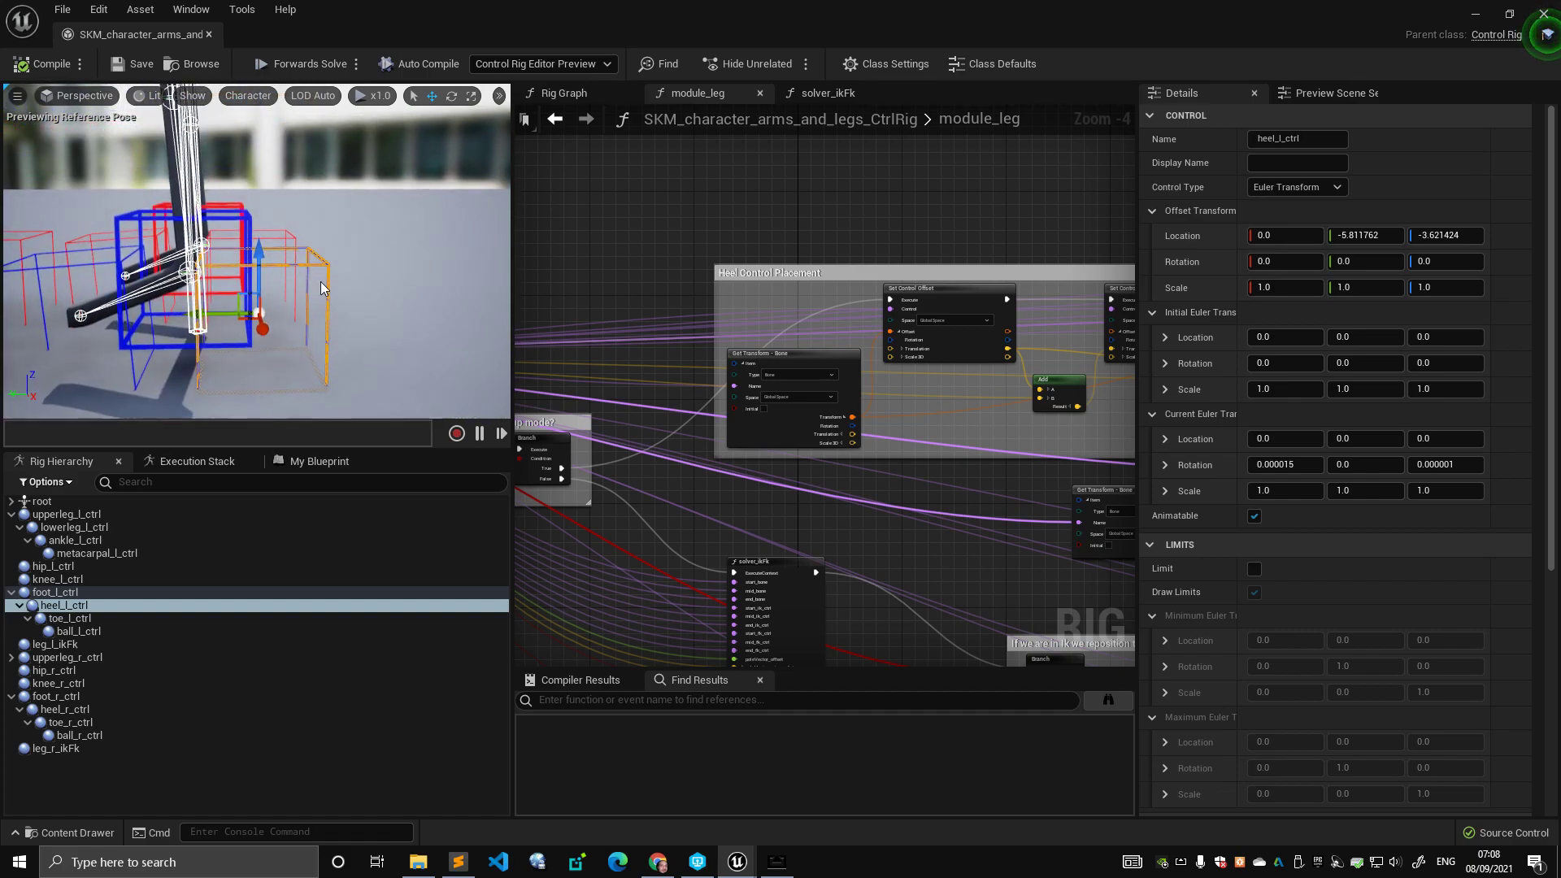
right_drag(322, 283, 404, 296)
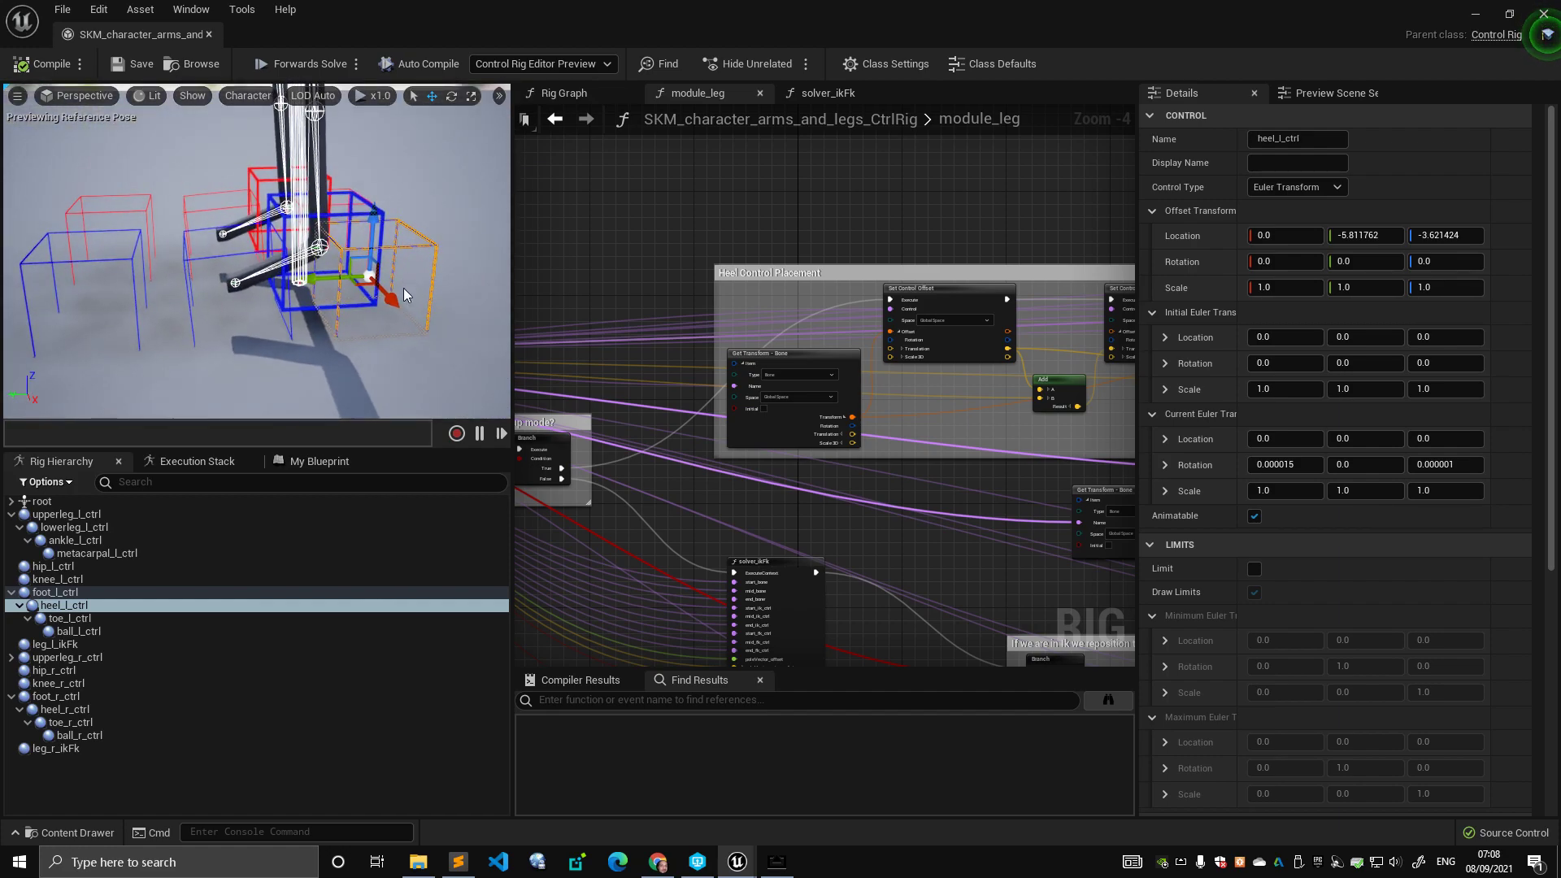
- Select ball_l_ctrl and foot_l_ctrl in turn and frame the left foot to compare their placement
click(235, 284)
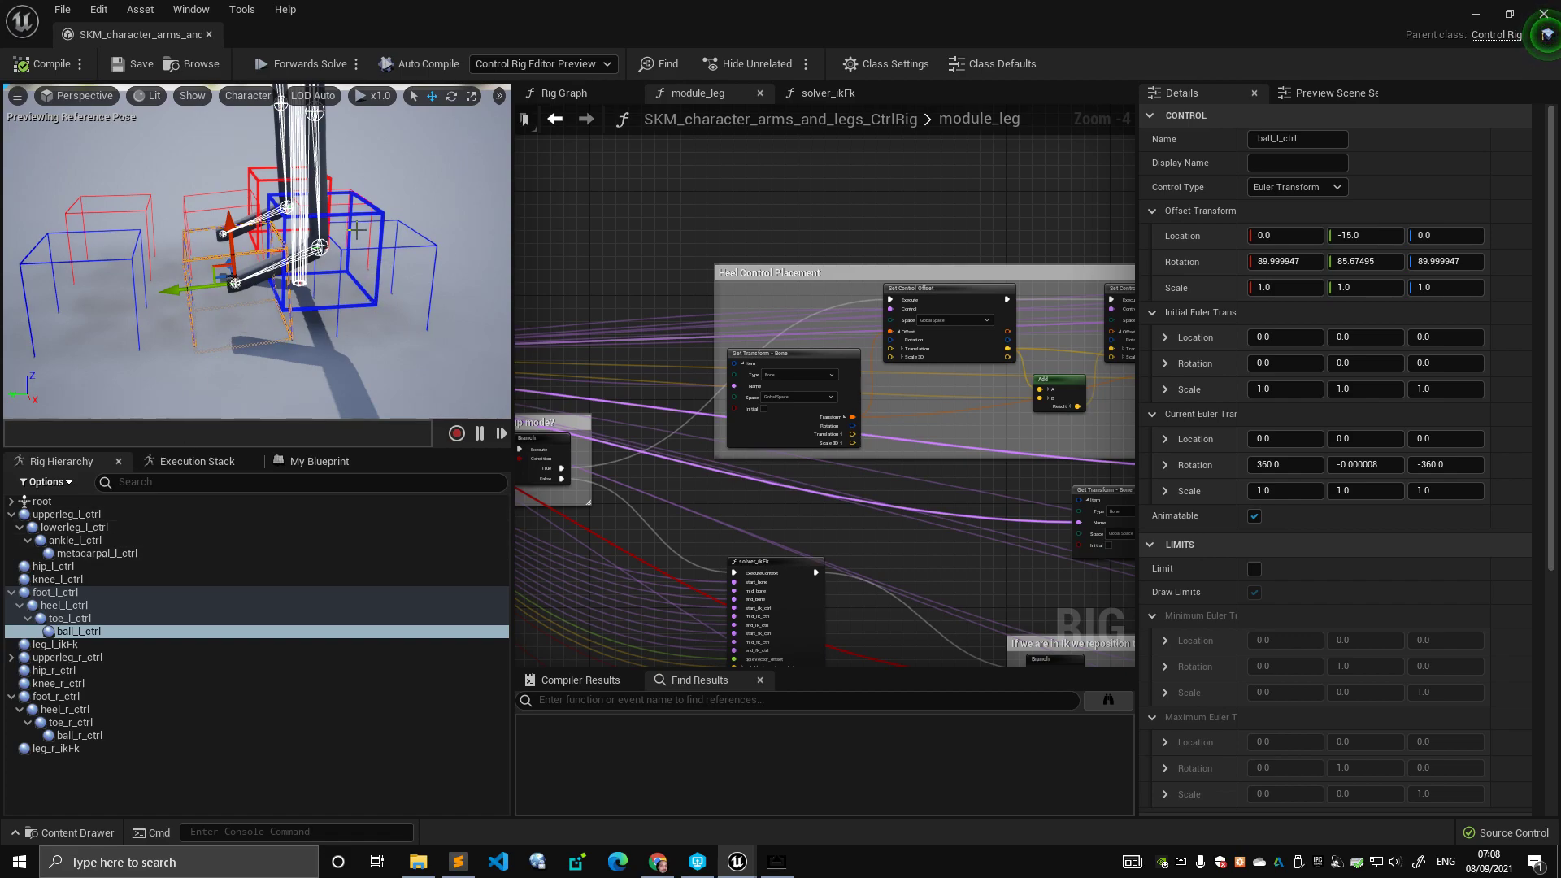
click(56, 592)
key(f)
alt+drag(257, 252, 264, 306)
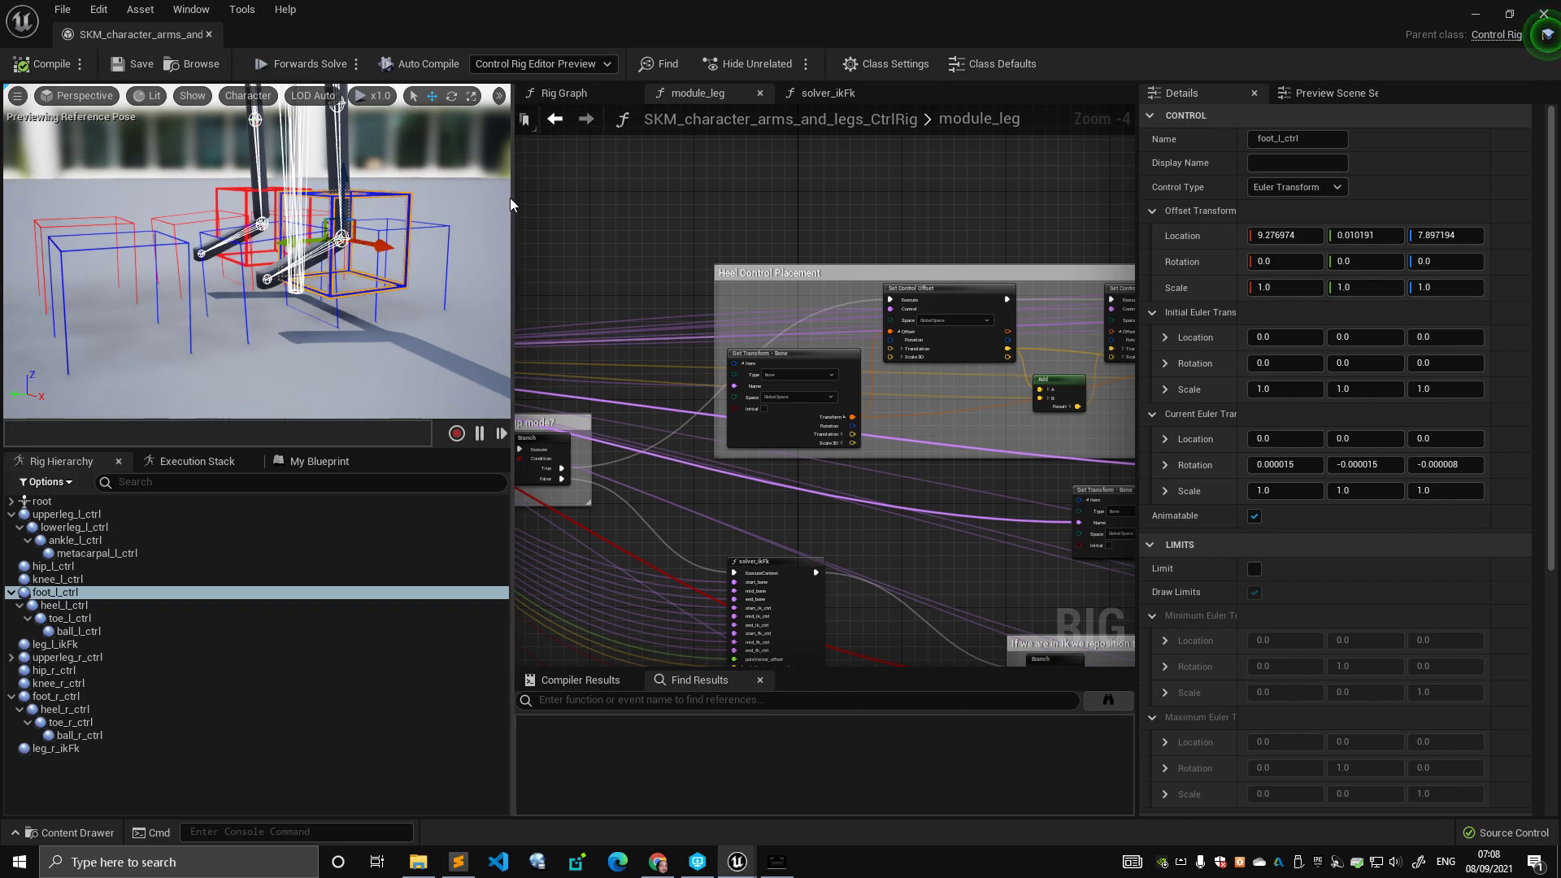
drag(523, 201, 549, 204)
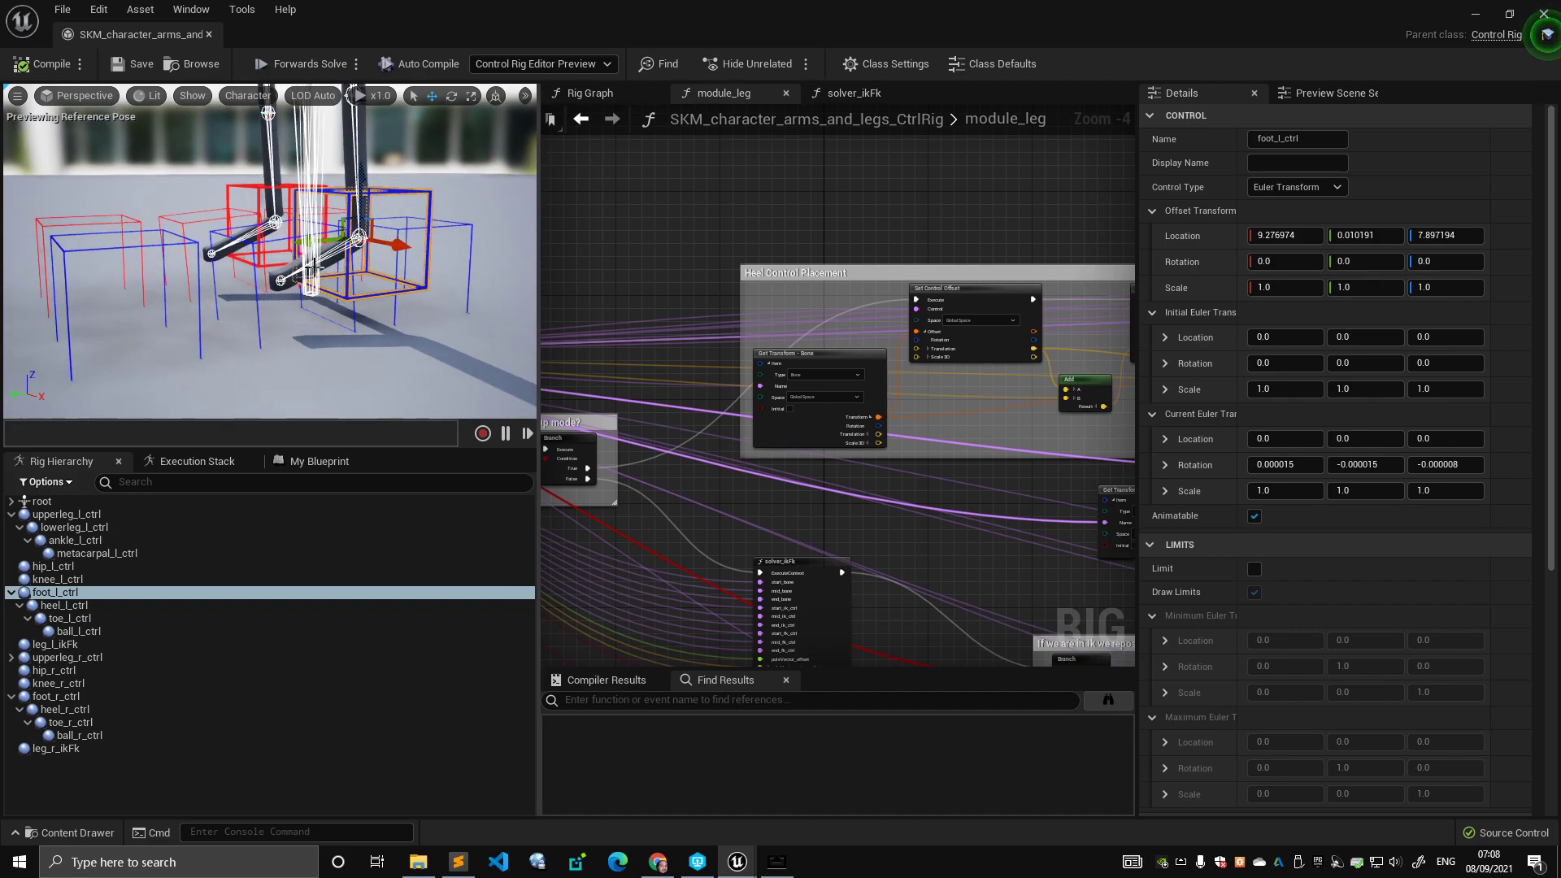
right_drag(373, 221, 293, 228)
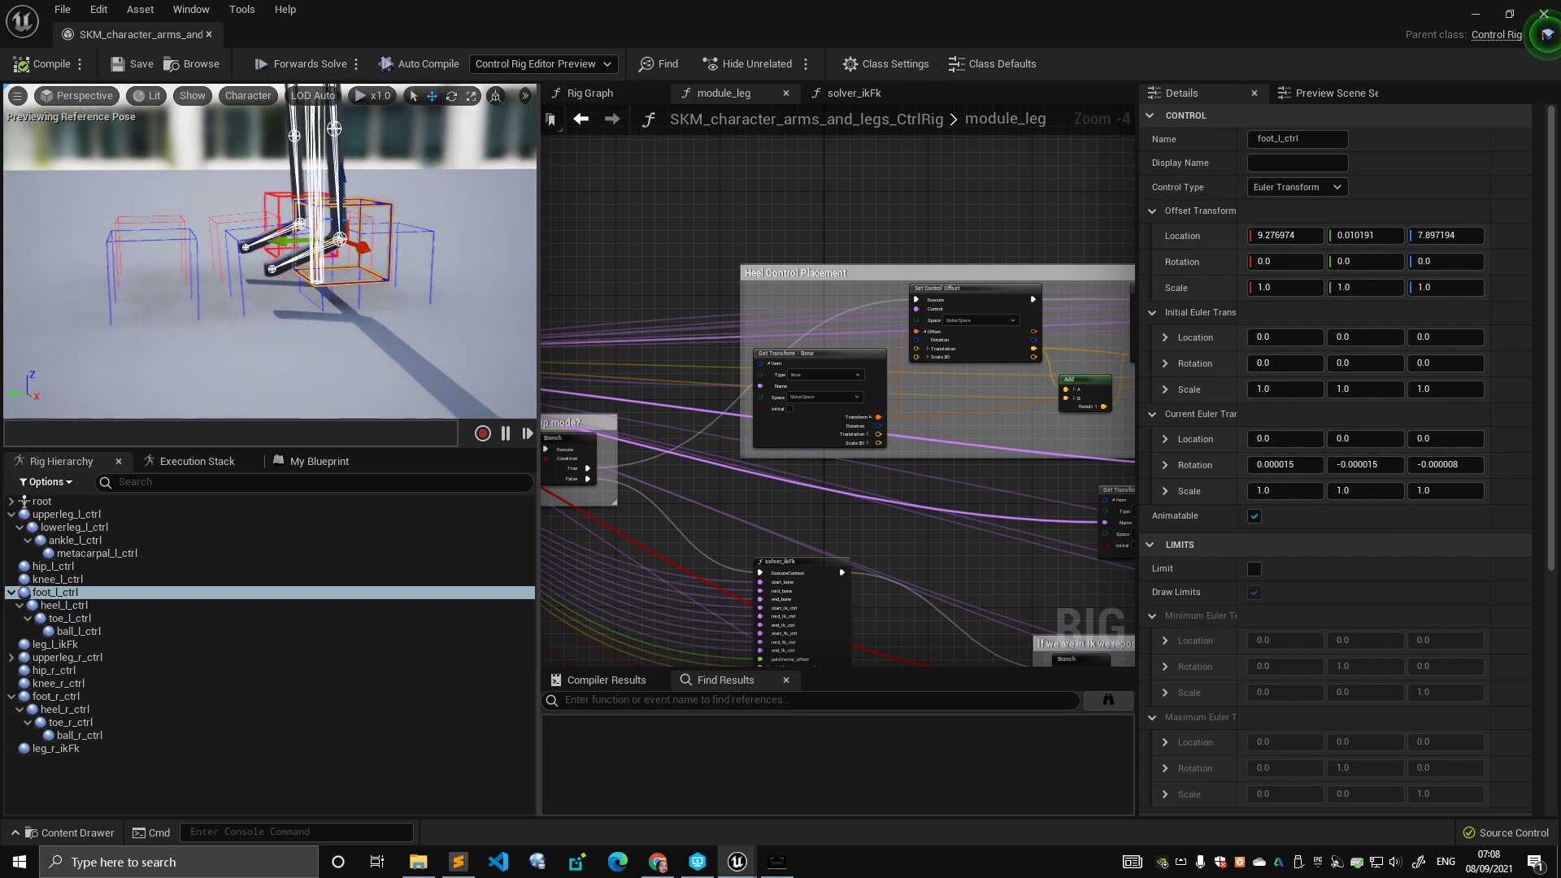
scroll(336, 242, up, 3)
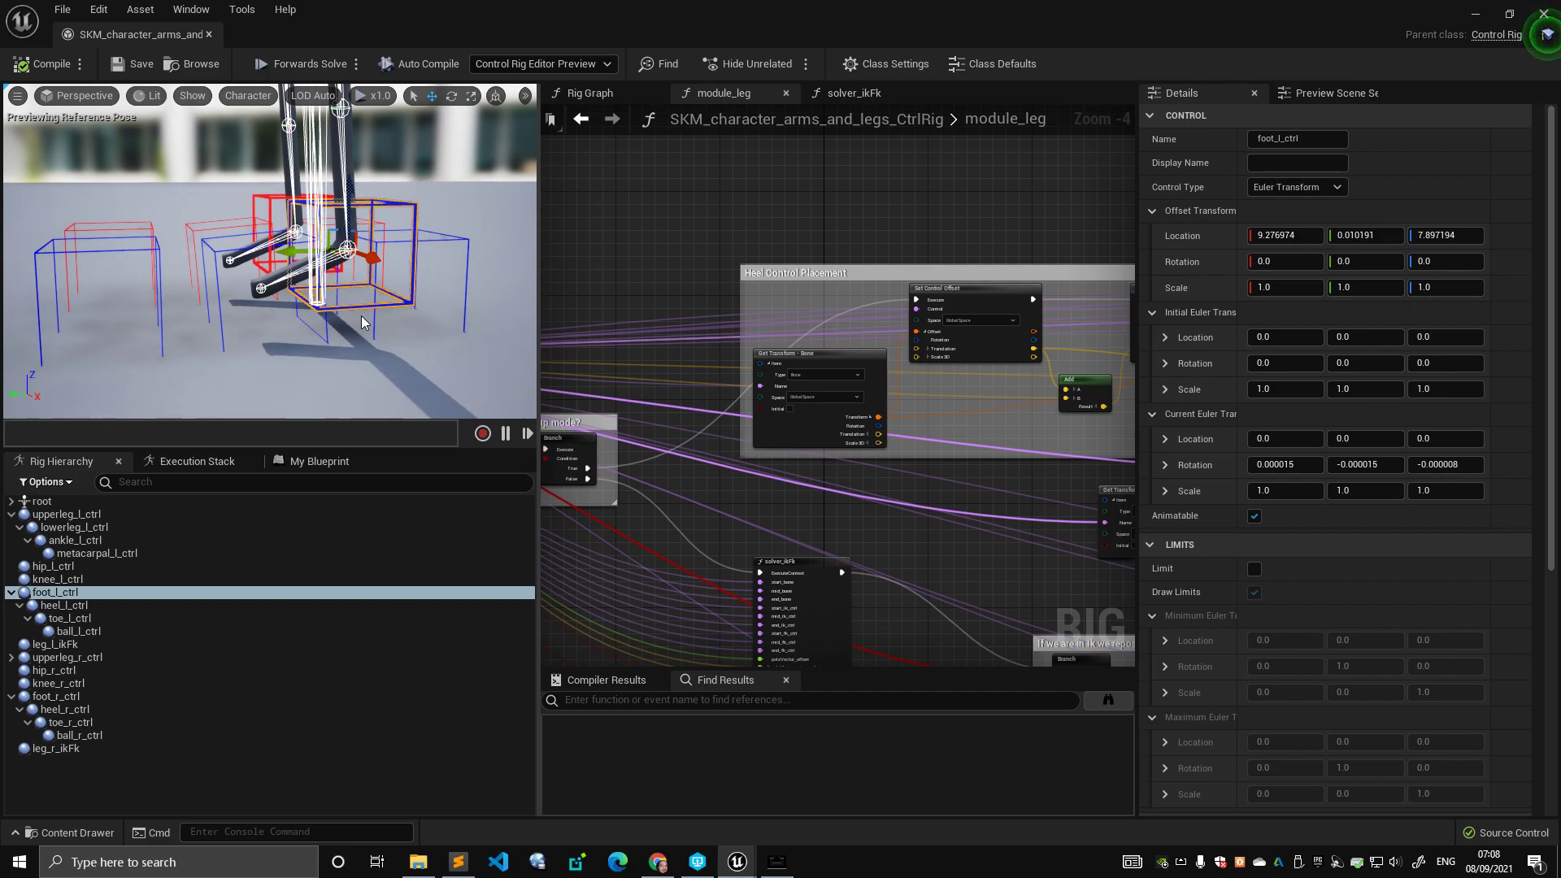
click(94, 592)
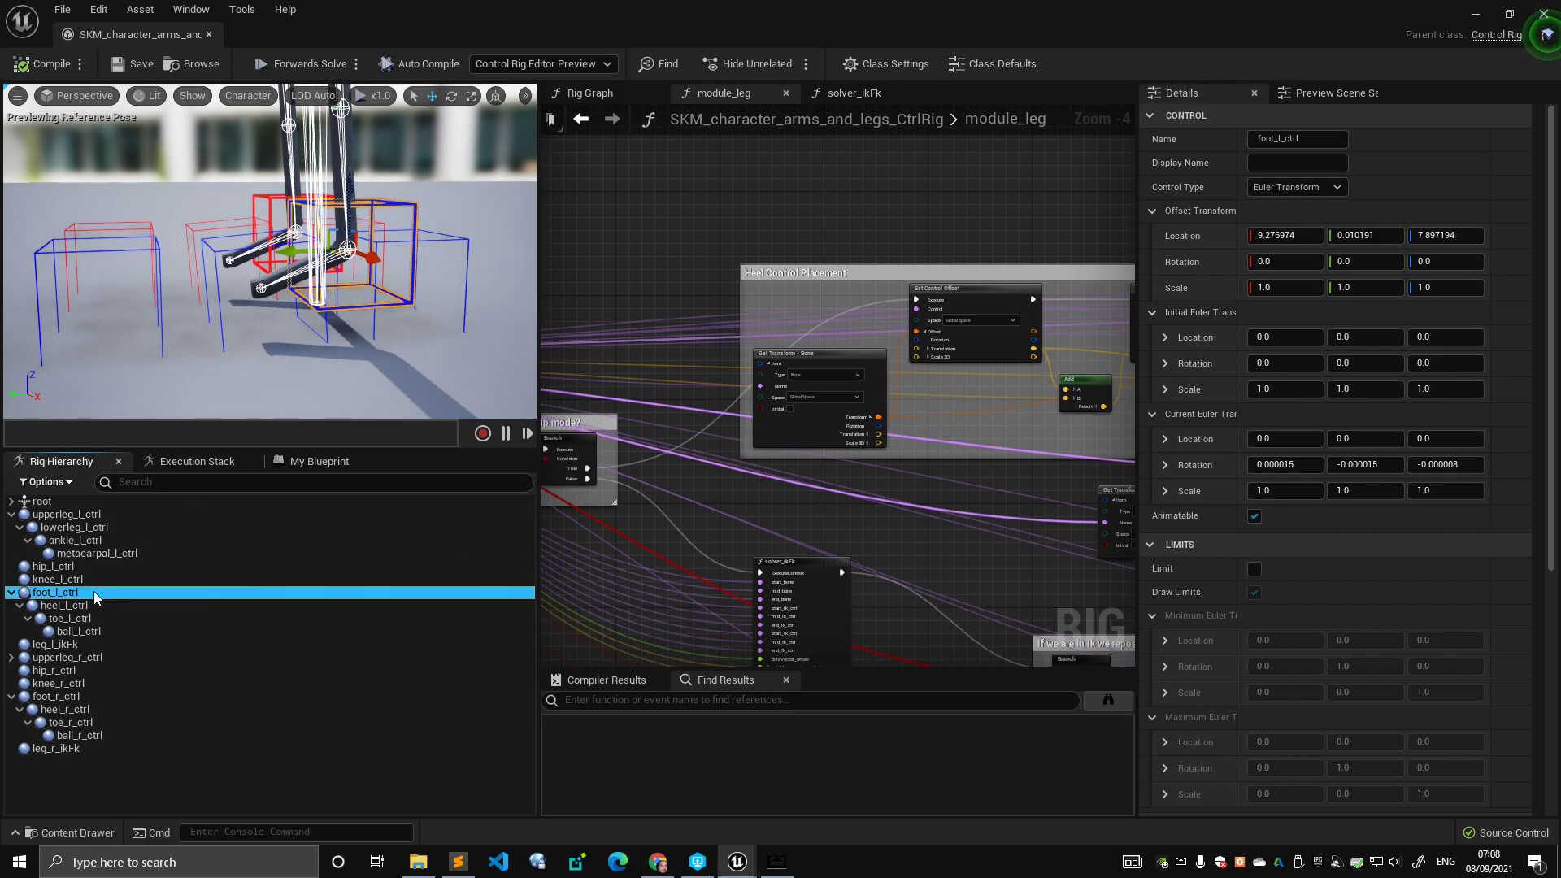
- Rotate heel_l_ctrl to about -19 degrees on X to test the left foot's heel roll
click(94, 605)
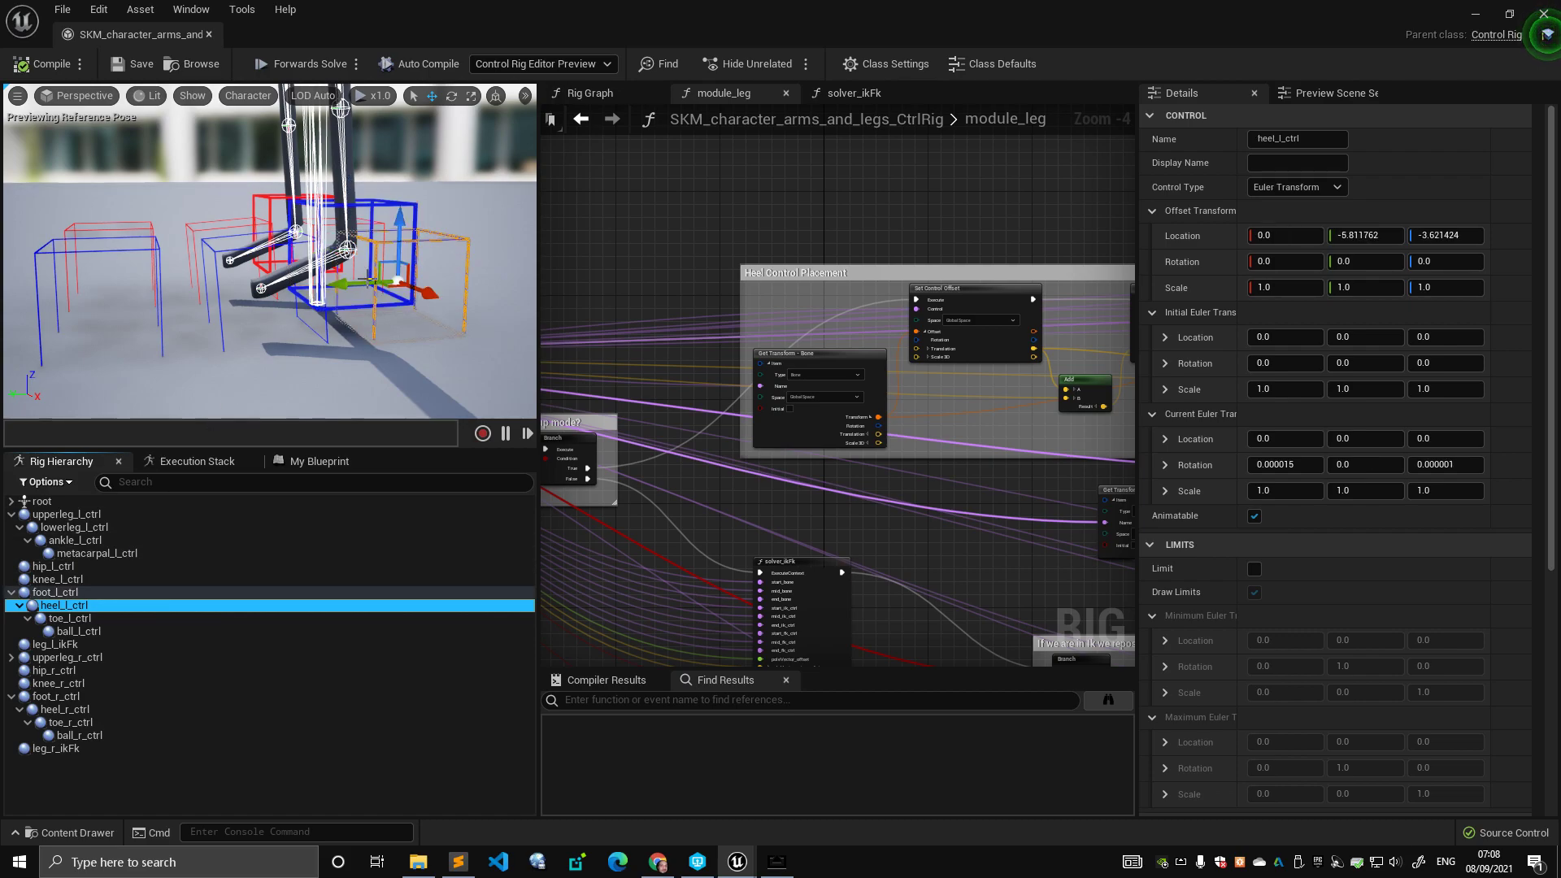
right_drag(382, 244, 391, 244)
key(e)
drag(331, 234, 171, 217)
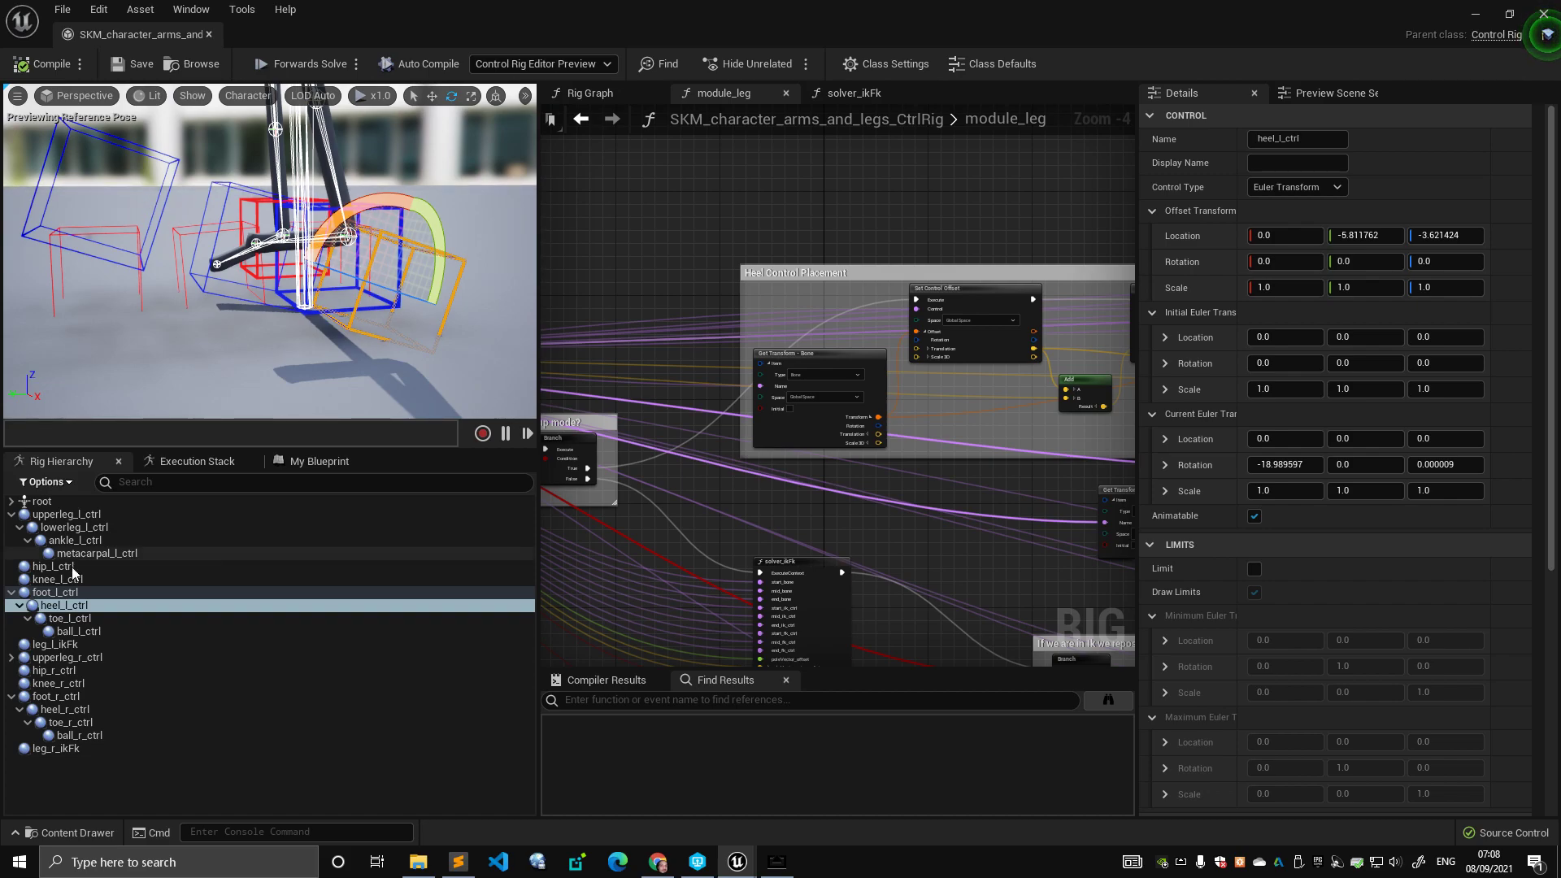
- Select the toe_l_ctrl, ball_l_ctrl and heel_l_ctrl controls in turn to review their parenting under foot_l_ctrl
click(73, 618)
click(79, 632)
click(73, 619)
click(80, 632)
click(65, 605)
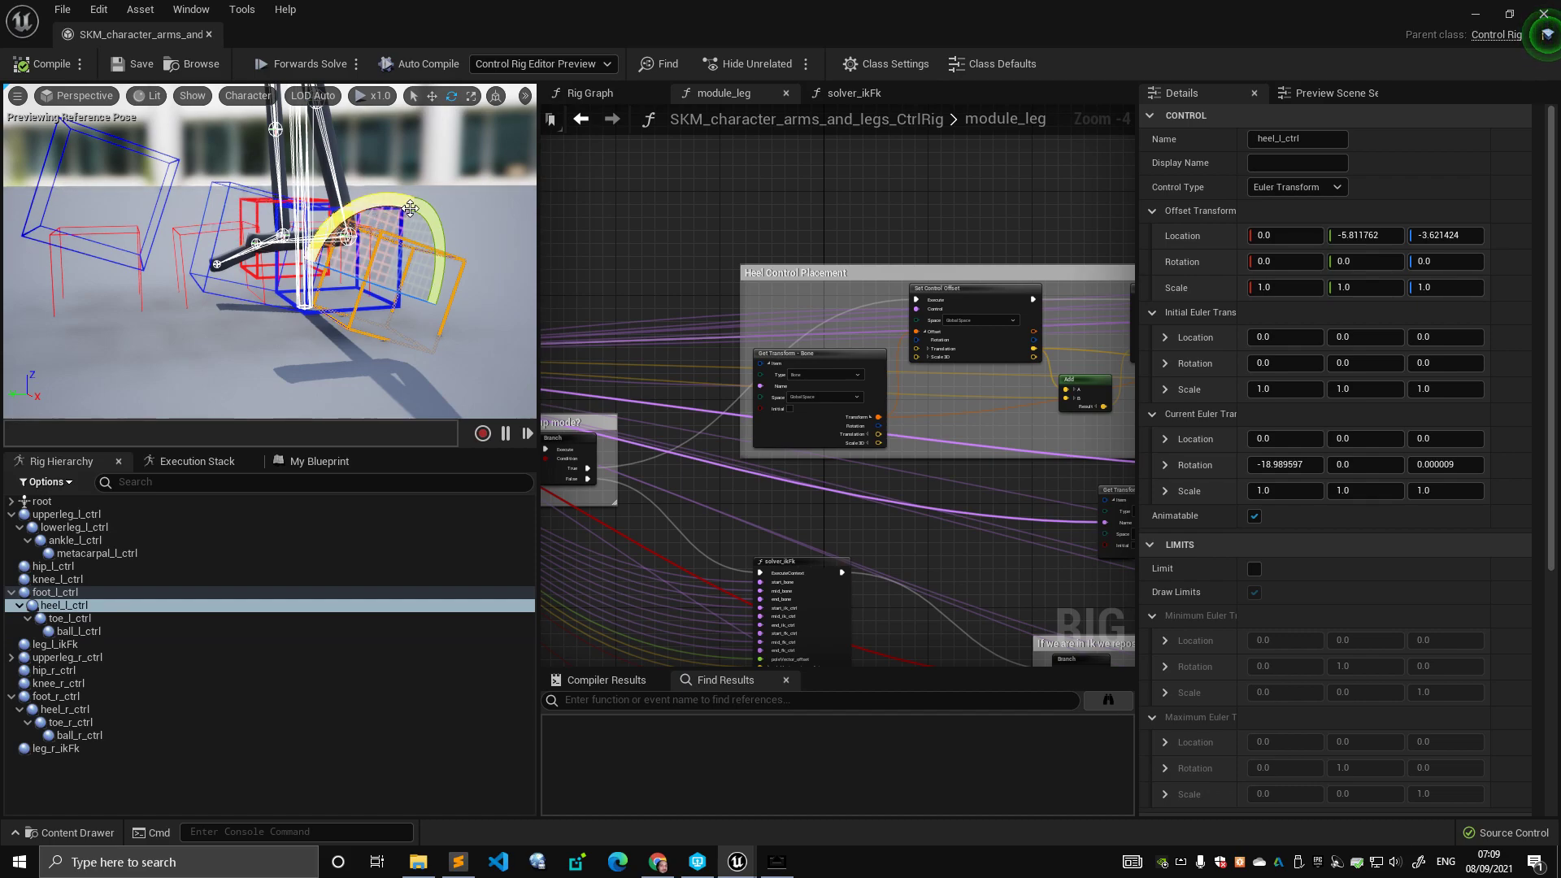
click(104, 619)
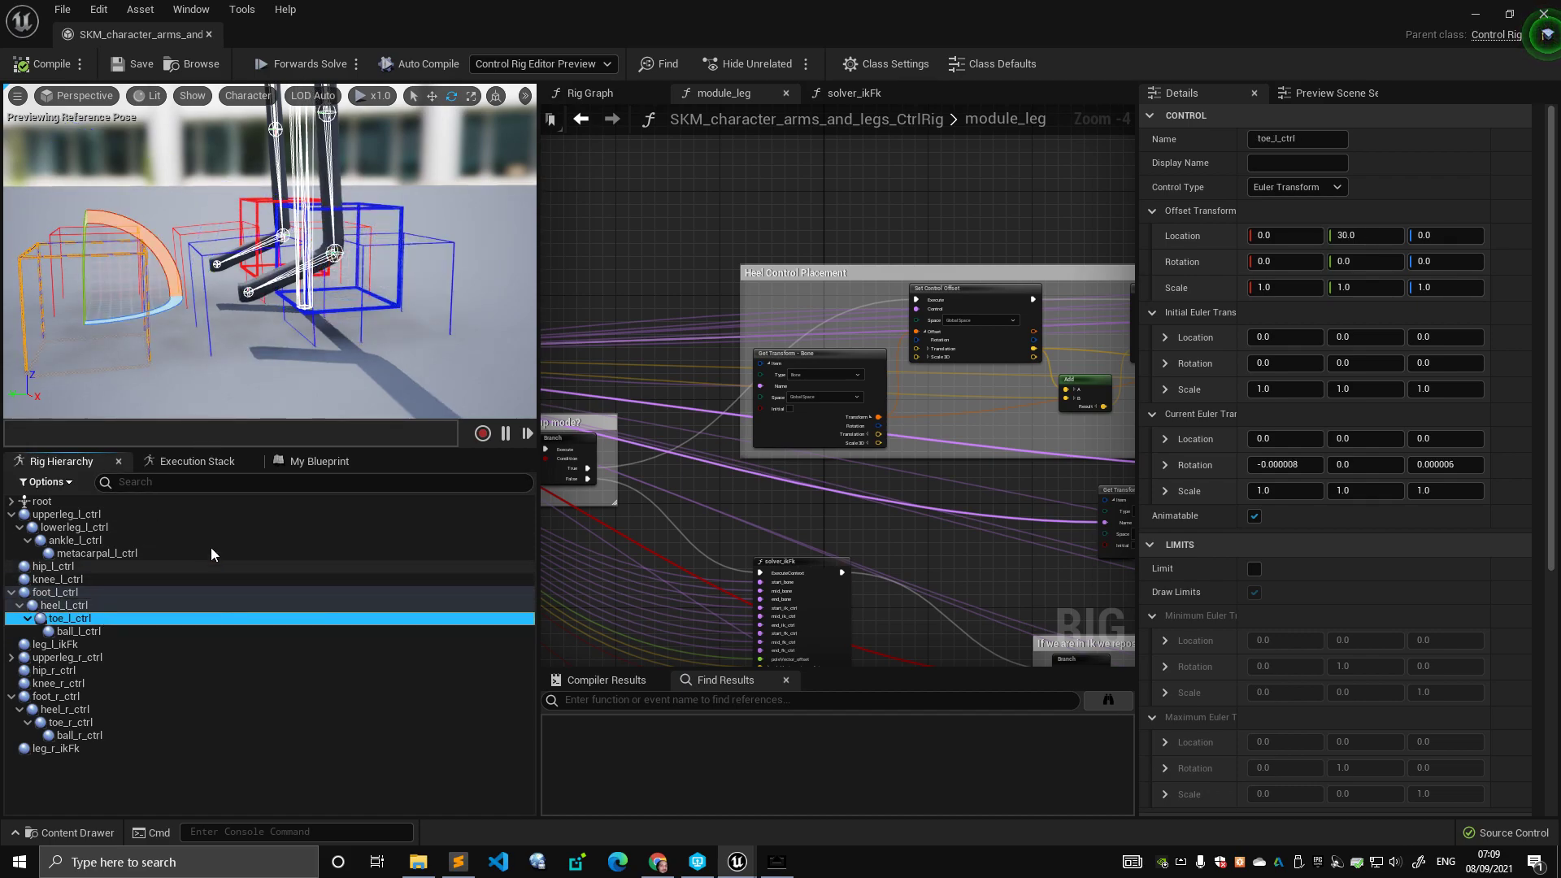
click(259, 283)
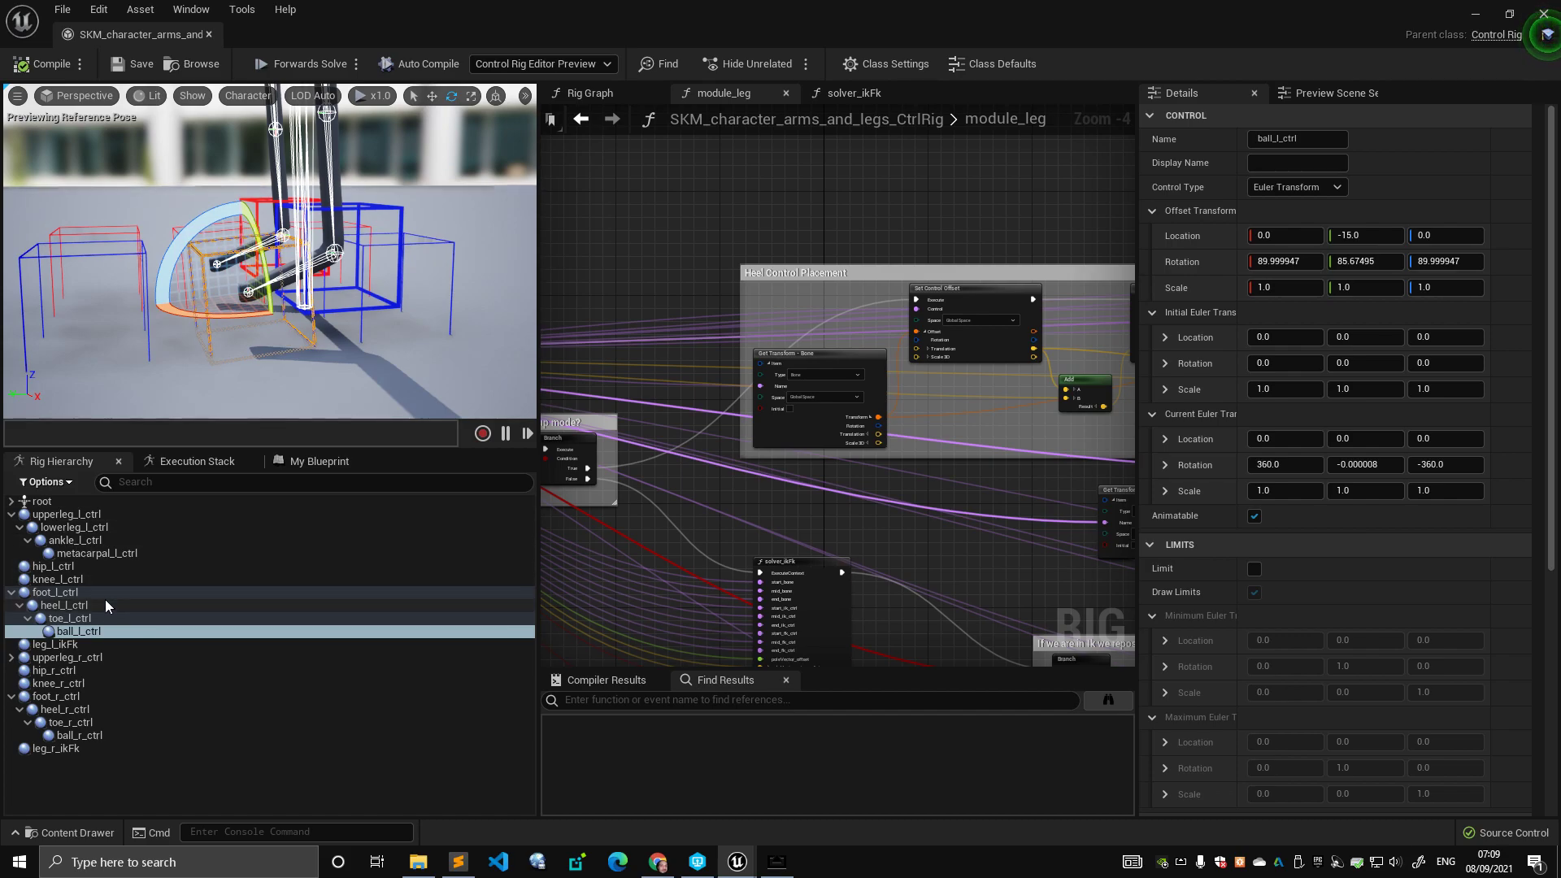
- Rotate heel_l_ctrl to about -11 degrees and toe_l_ctrl to about 17 degrees on X
click(64, 605)
drag(333, 253, 363, 284)
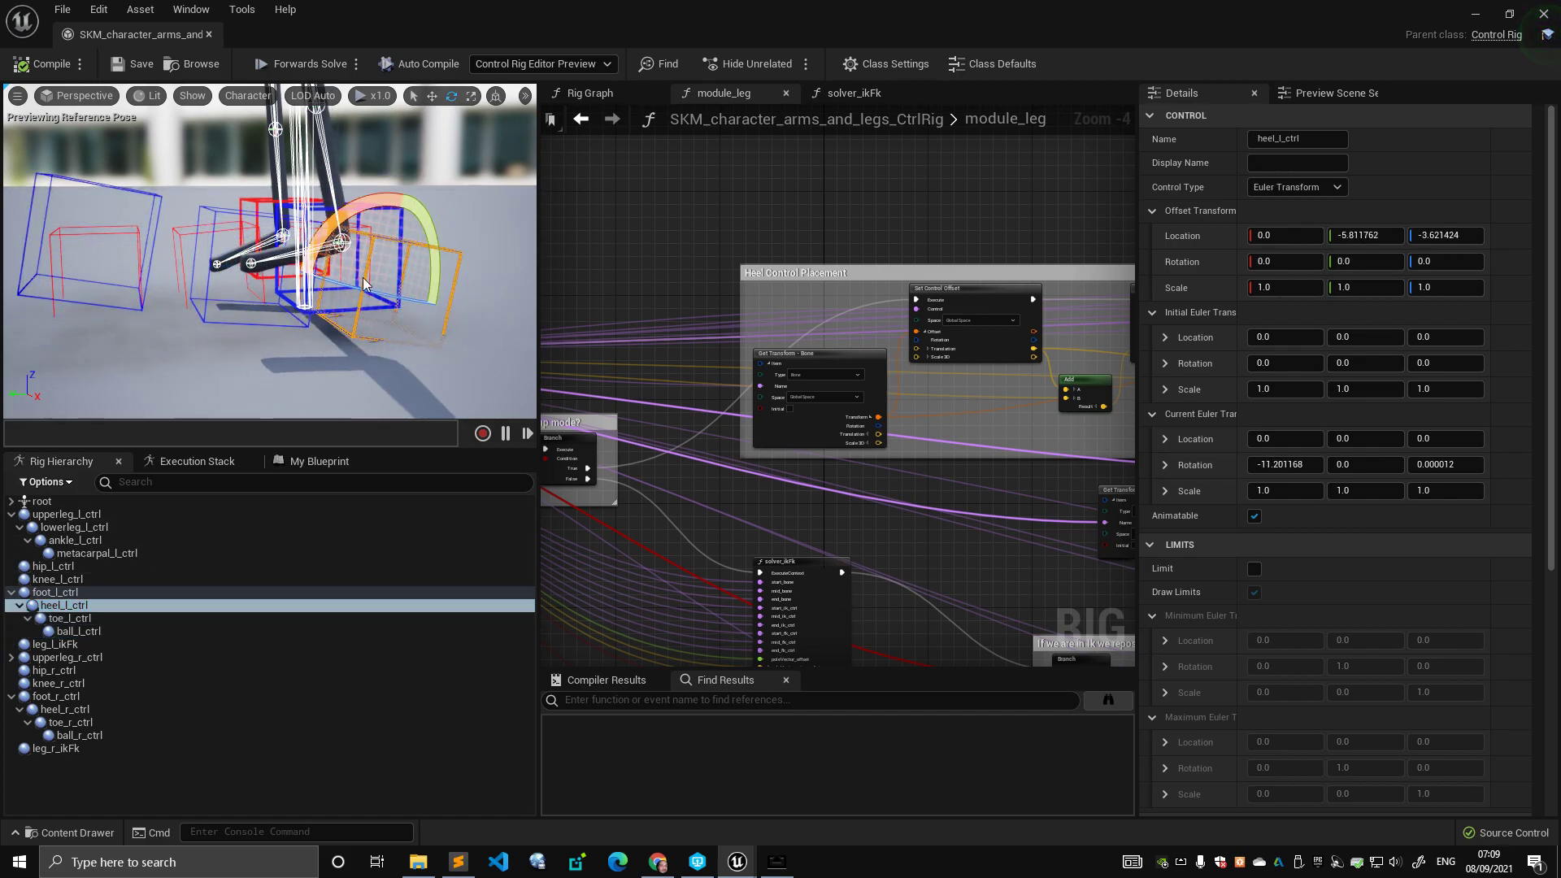
click(172, 246)
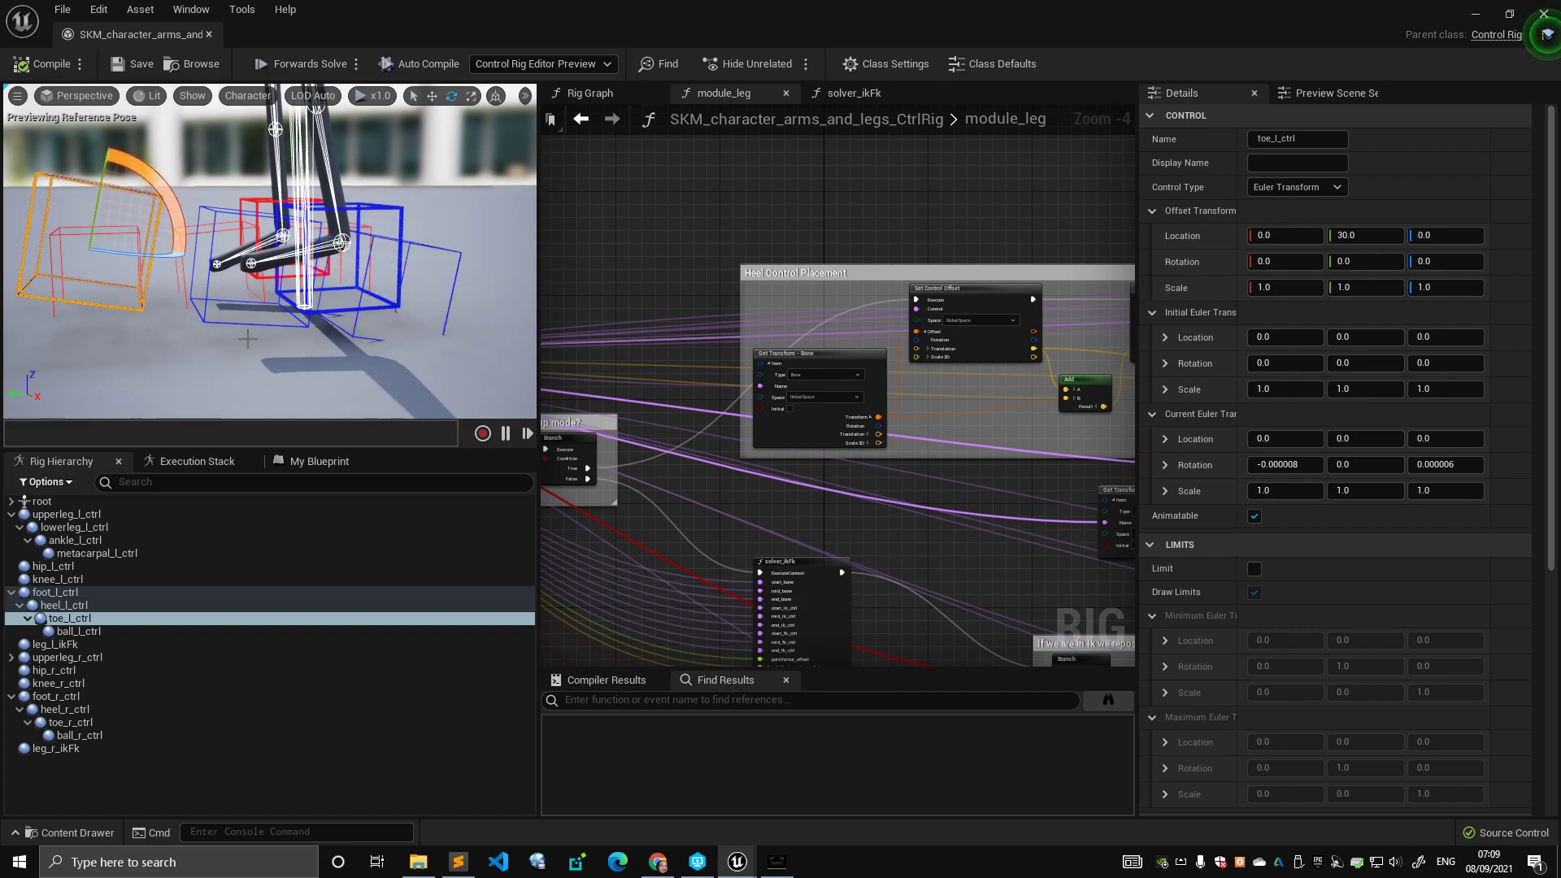
drag(166, 195, 227, 224)
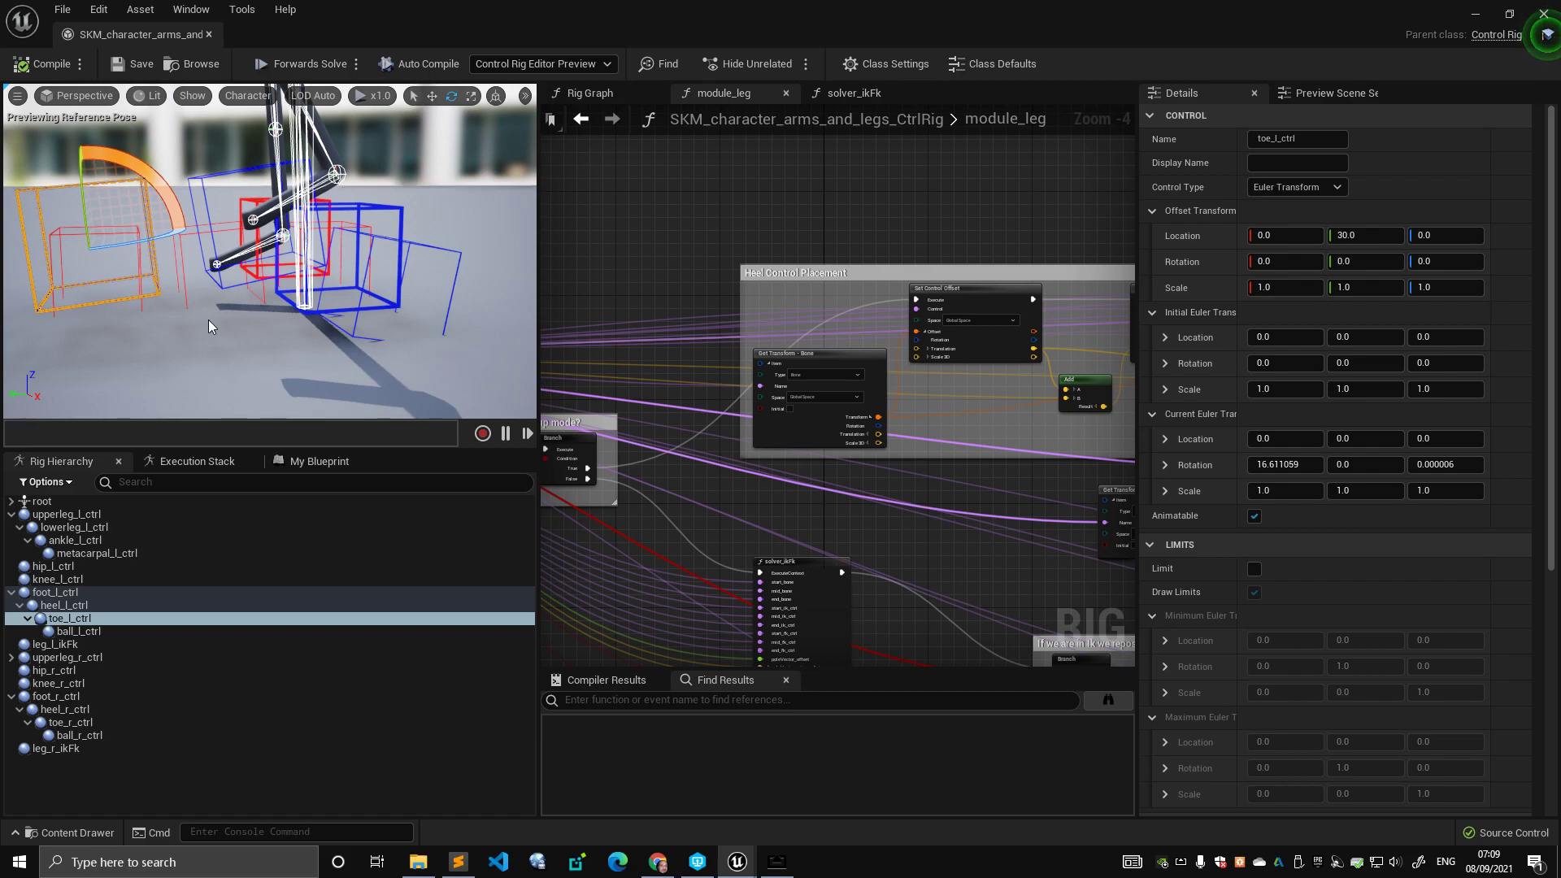
- Rotate ball_l_ctrl to about -328 degrees on Z to test rolling the left foot at the ball
click(220, 226)
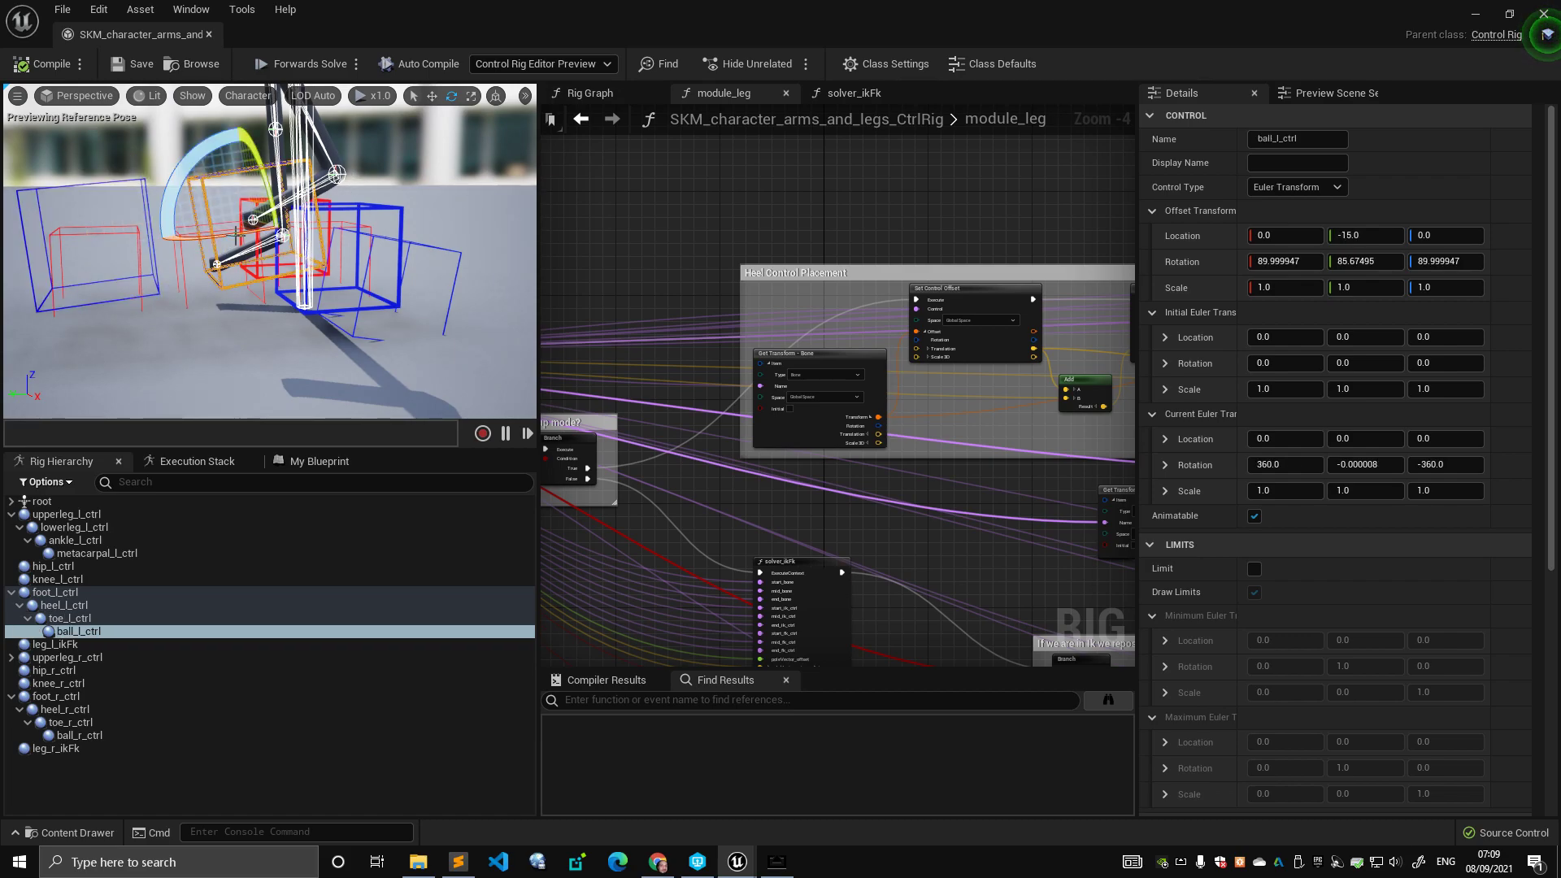
mouse_move(244, 282)
right_down()
mouse_move(280, 293)
mouse_move(245, 282)
right_up()
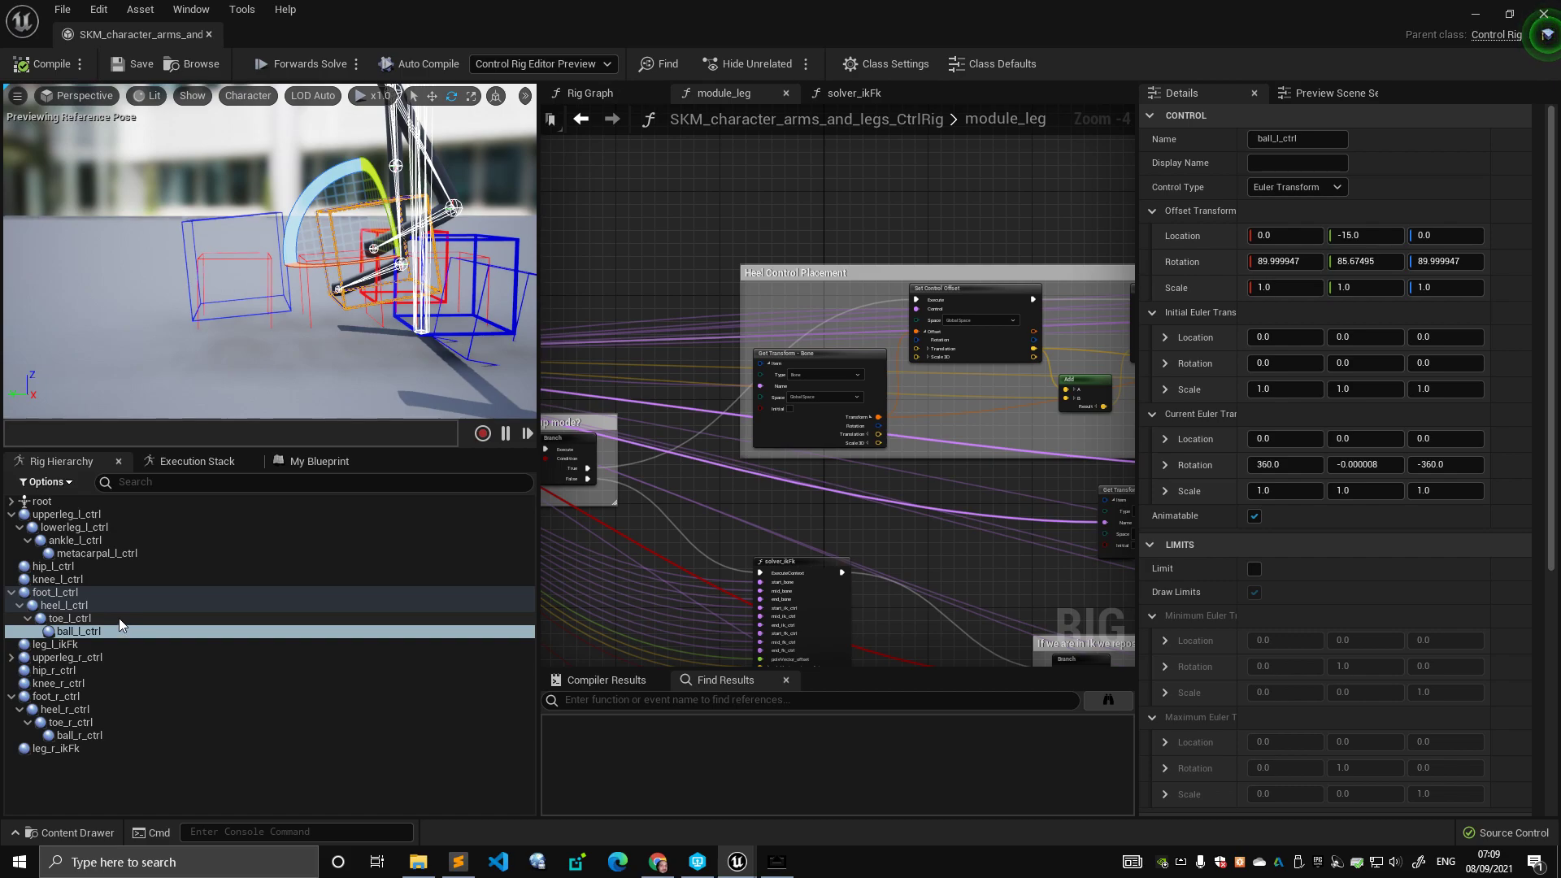
drag(328, 206, 333, 214)
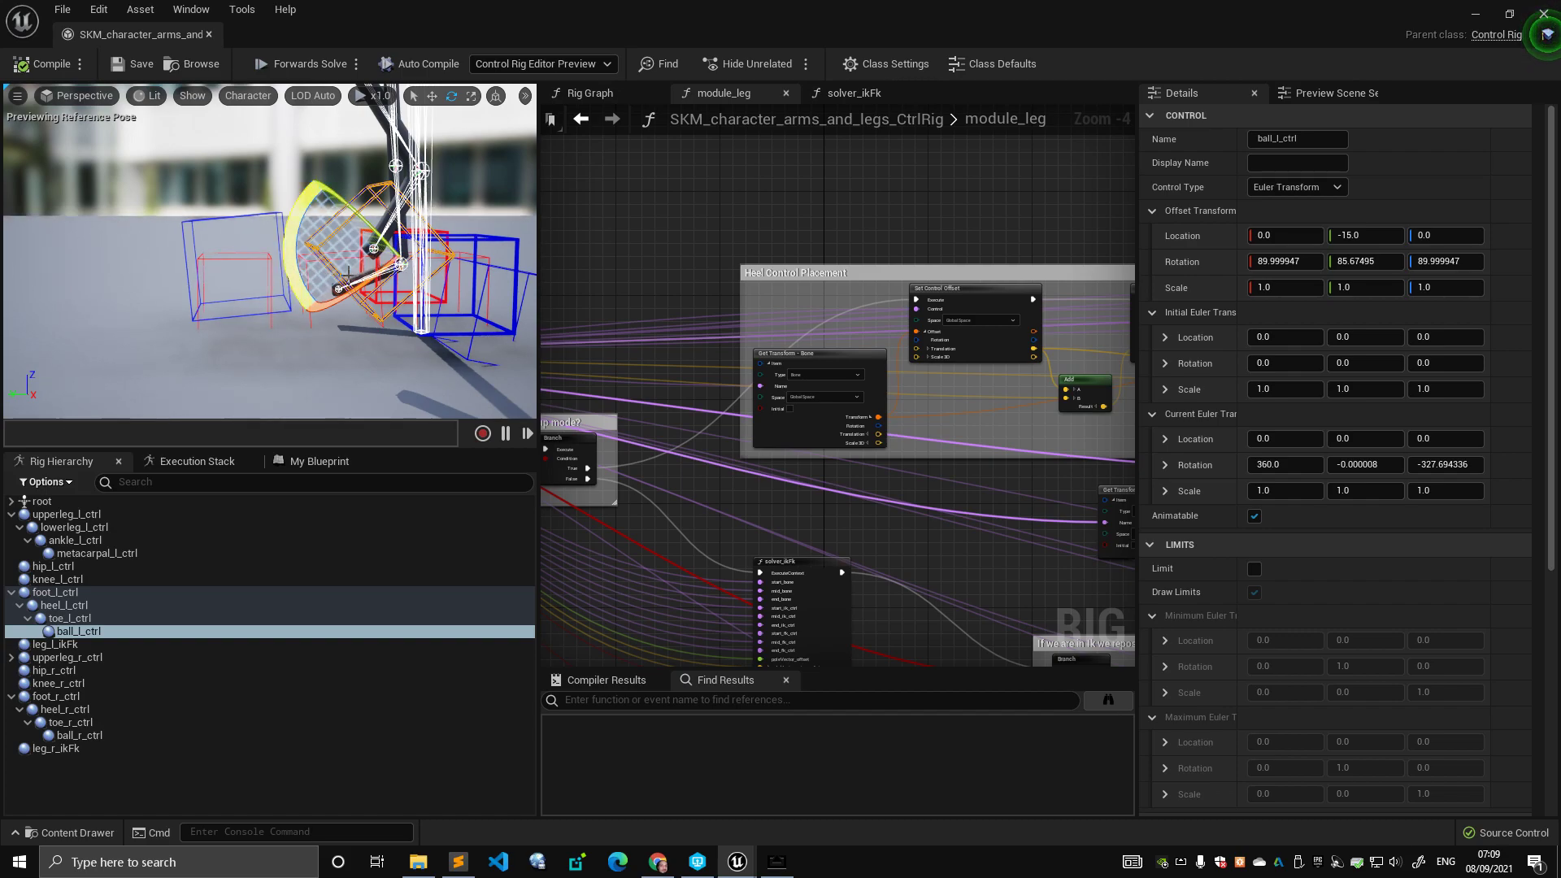
mouse_move(292, 244)
mouse_down()
mouse_move(298, 221)
mouse_move(292, 245)
mouse_up()
- Select foot_l_ctrl and toe_l_ctrl to review the control chain in the posed foot
click(268, 237)
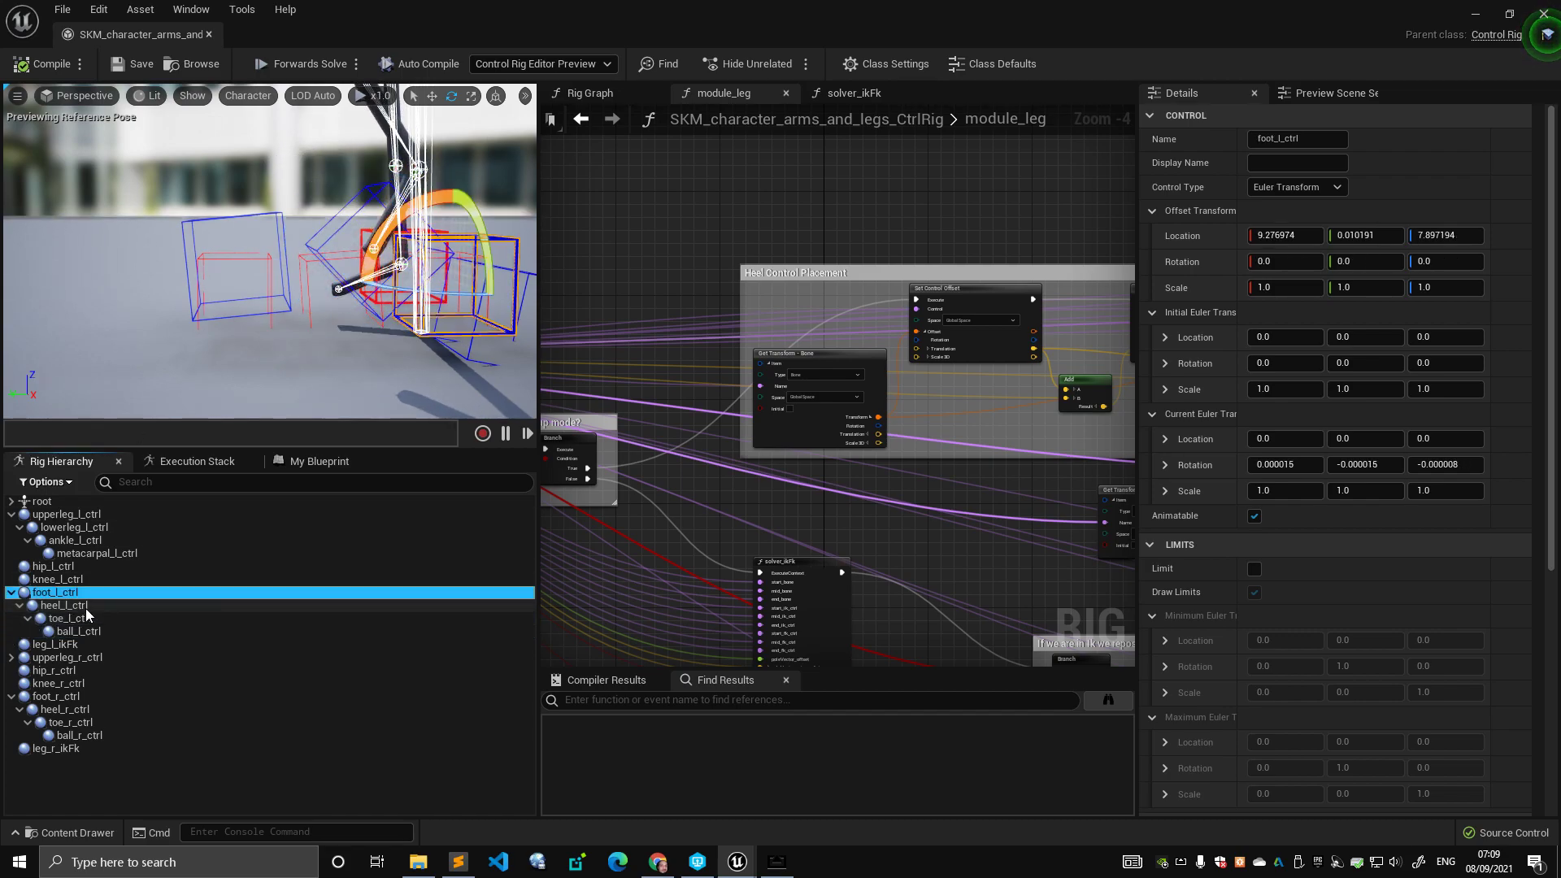
click(470, 253)
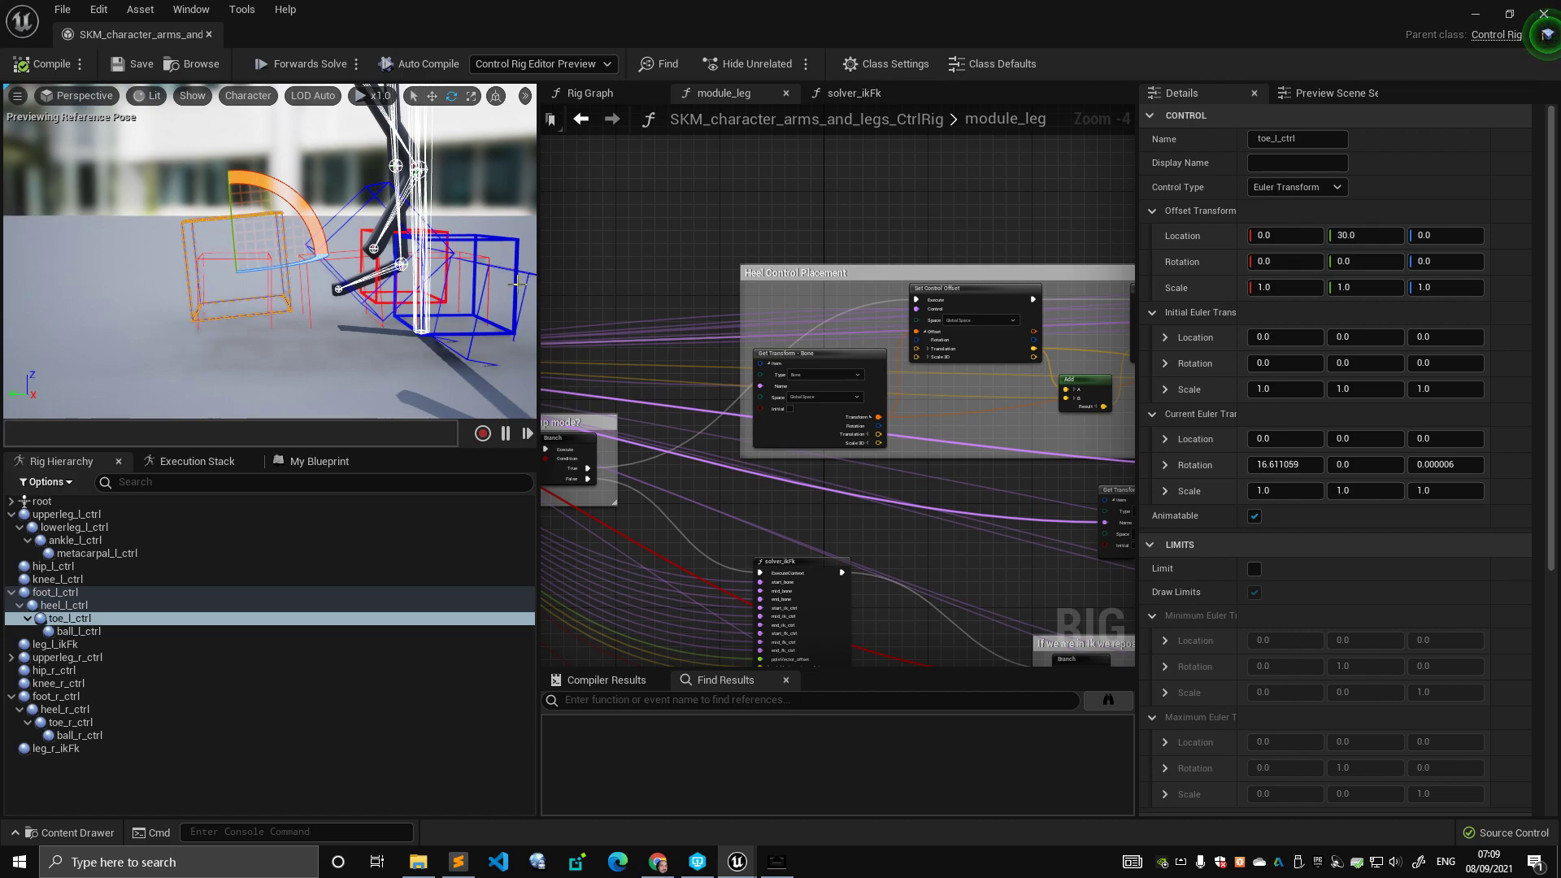
click(440, 255)
click(281, 244)
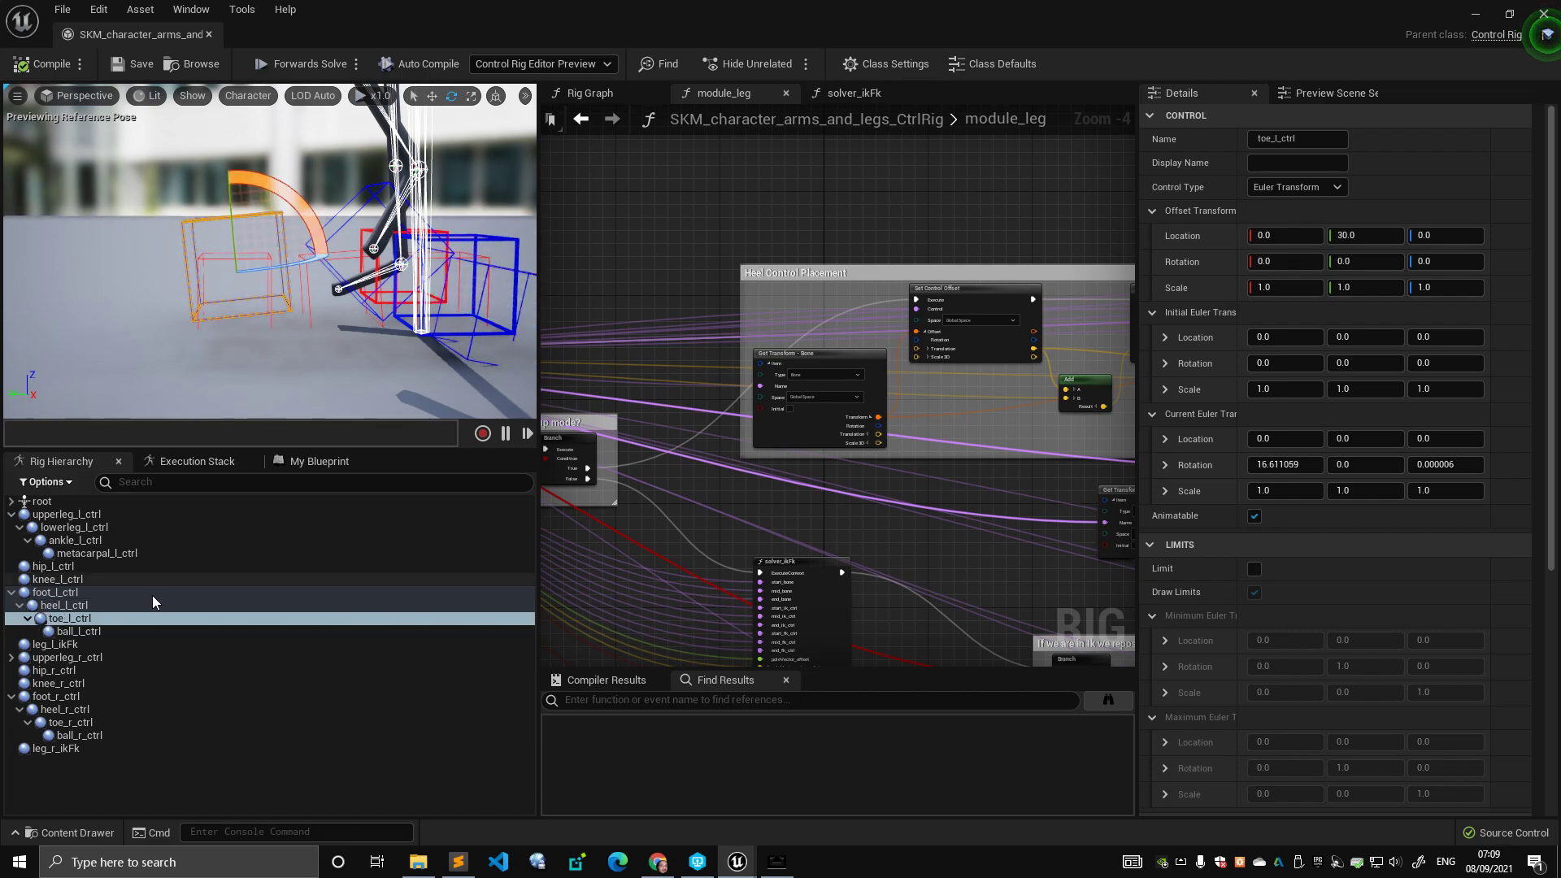
- Select foot_l_ctrl, heel_l_ctrl, toe_l_ctrl and ball_l_ctrl in turn, collapsing and re-expanding heel_l_ctrl, to review the parent chain
click(95, 592)
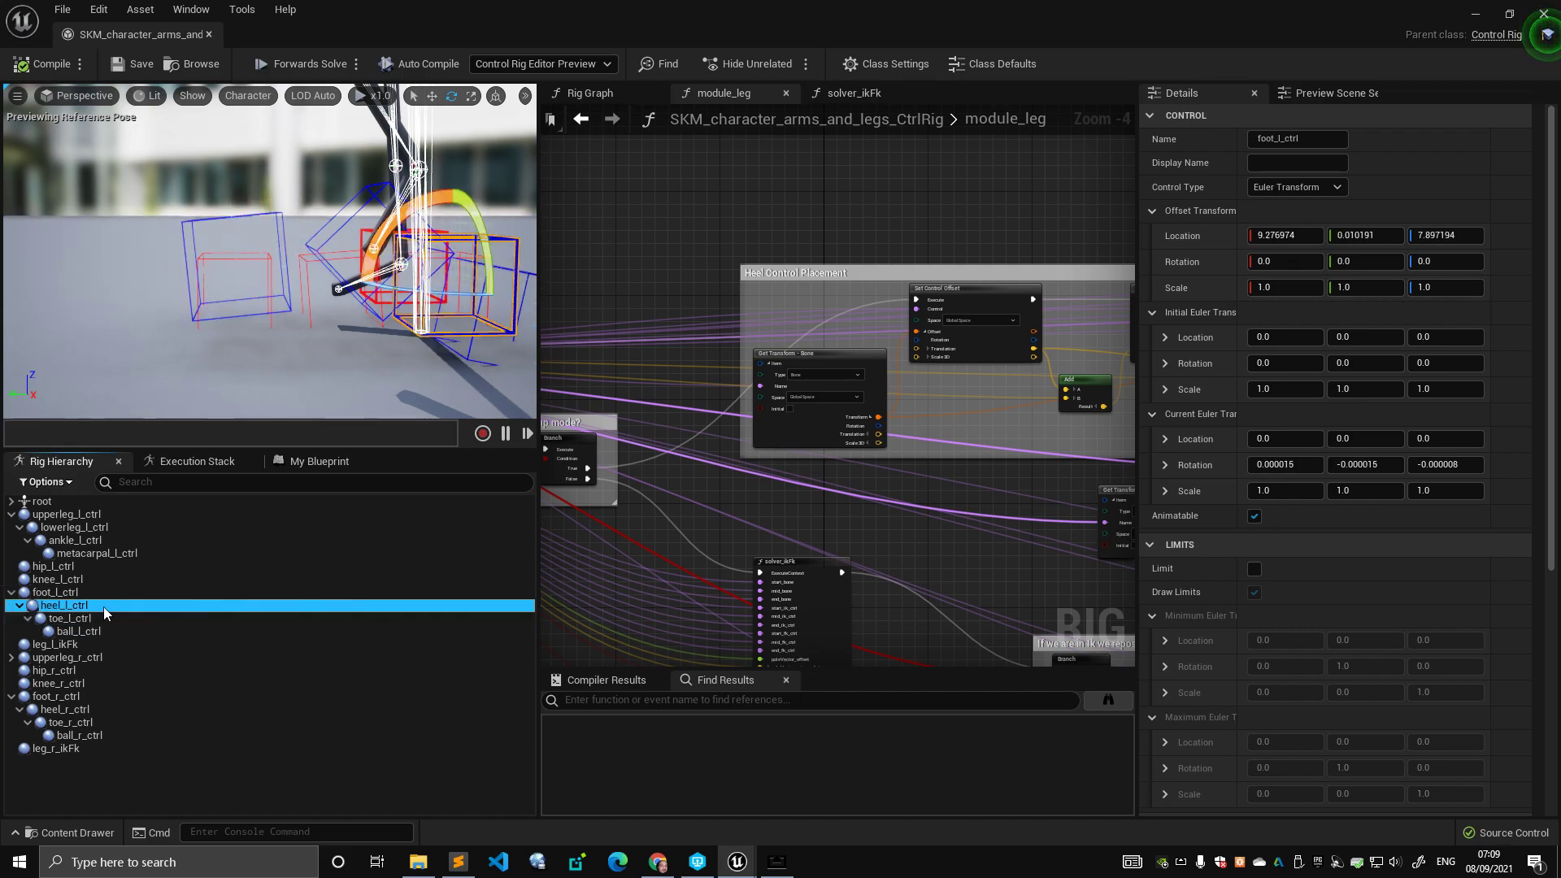
double_click(104, 606)
click(96, 592)
click(98, 608)
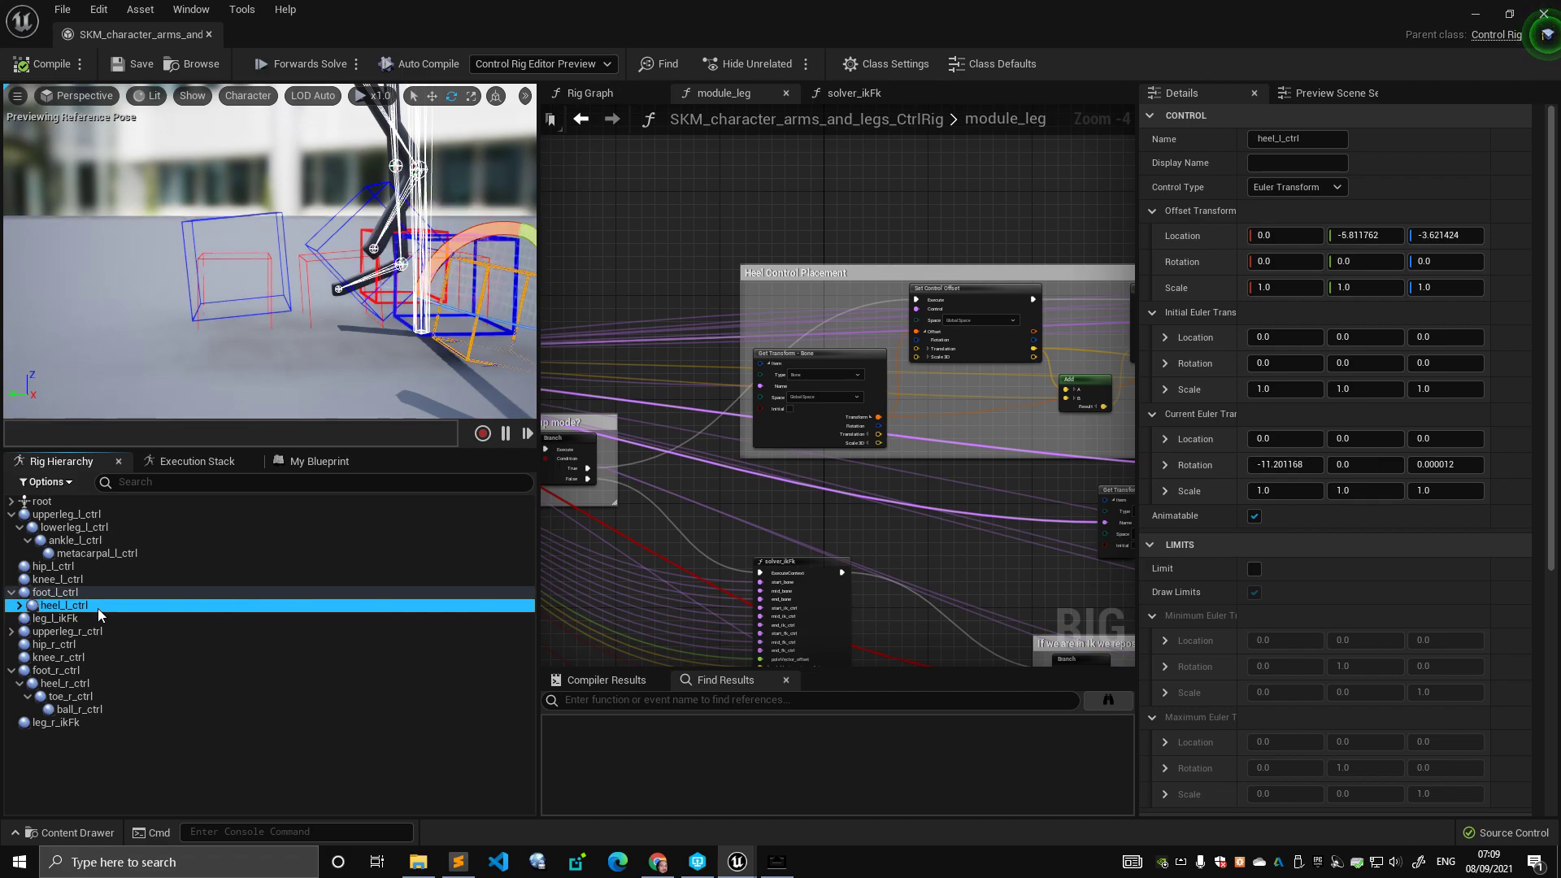
click(19, 604)
click(39, 622)
click(28, 618)
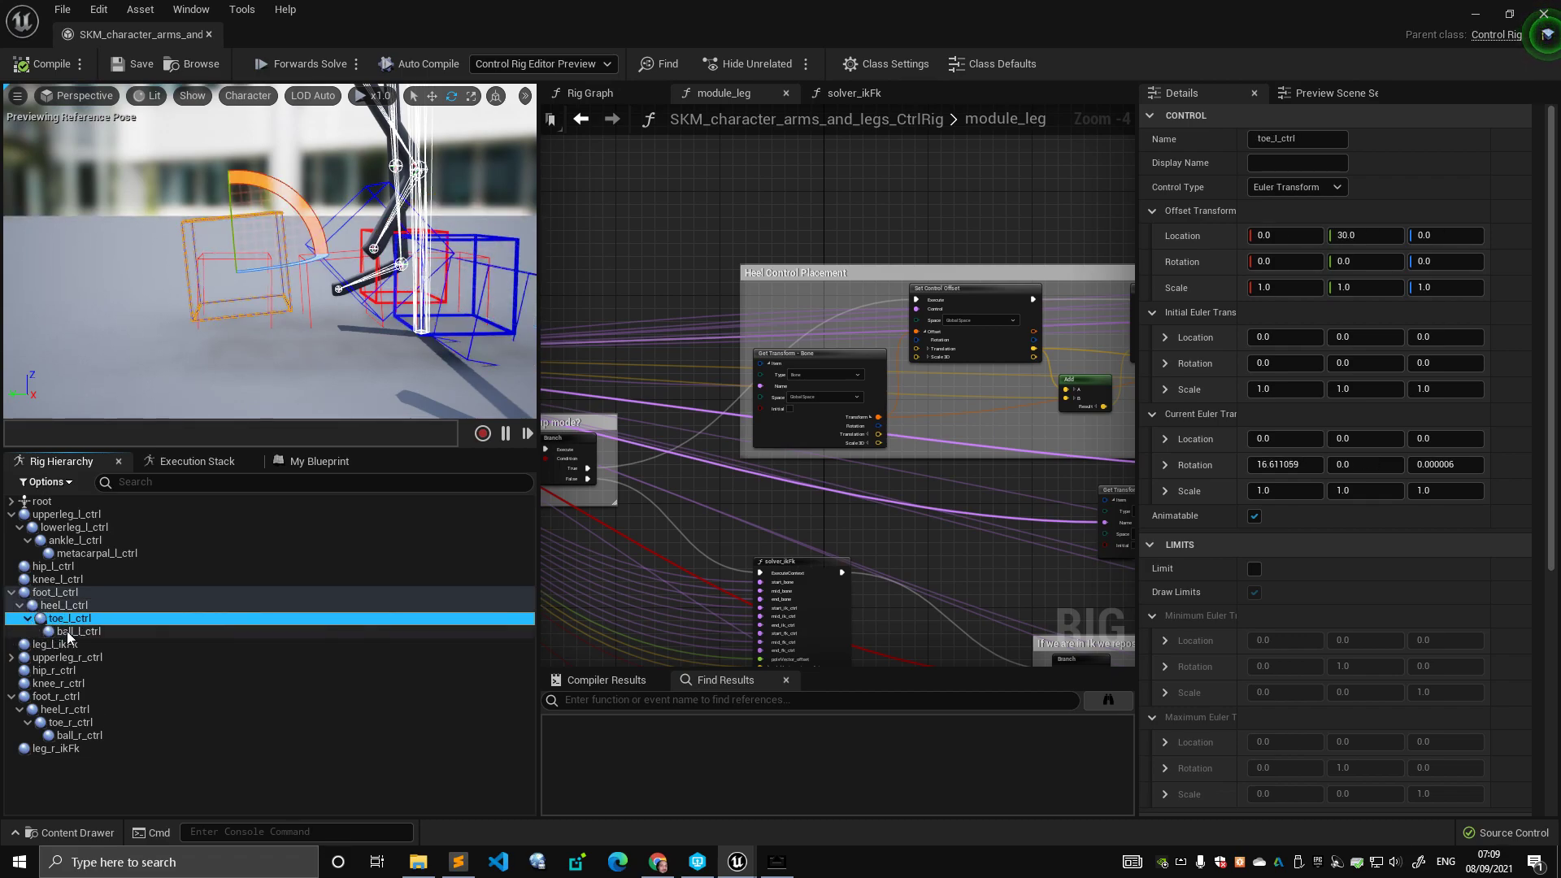
click(49, 631)
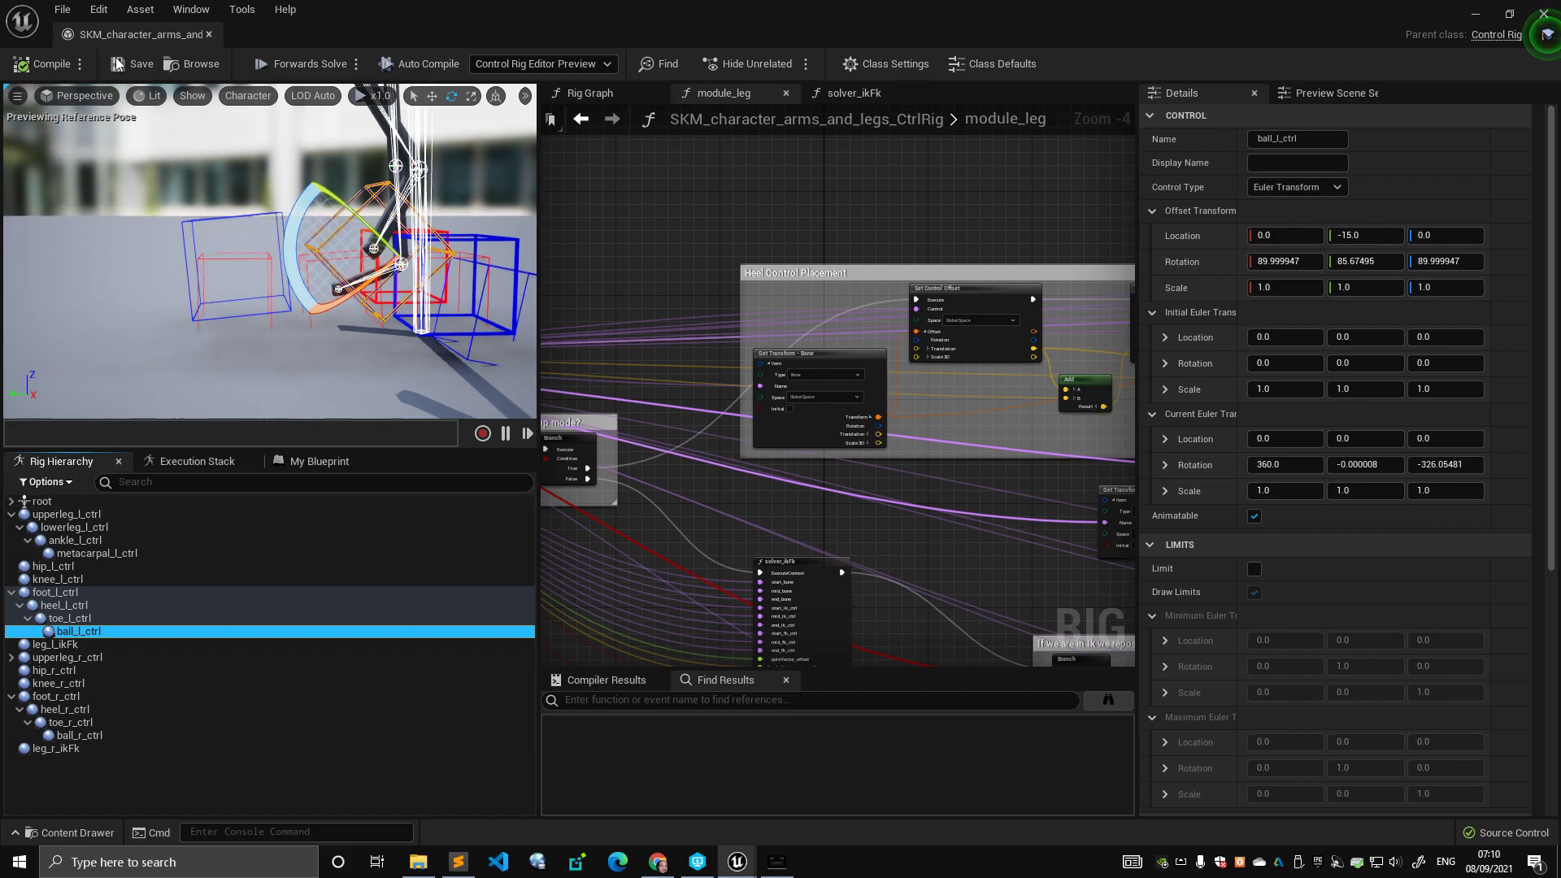
- Compile the rig, undo the test rotations on the left foot controls, and view the foot from a raised angle
click(54, 68)
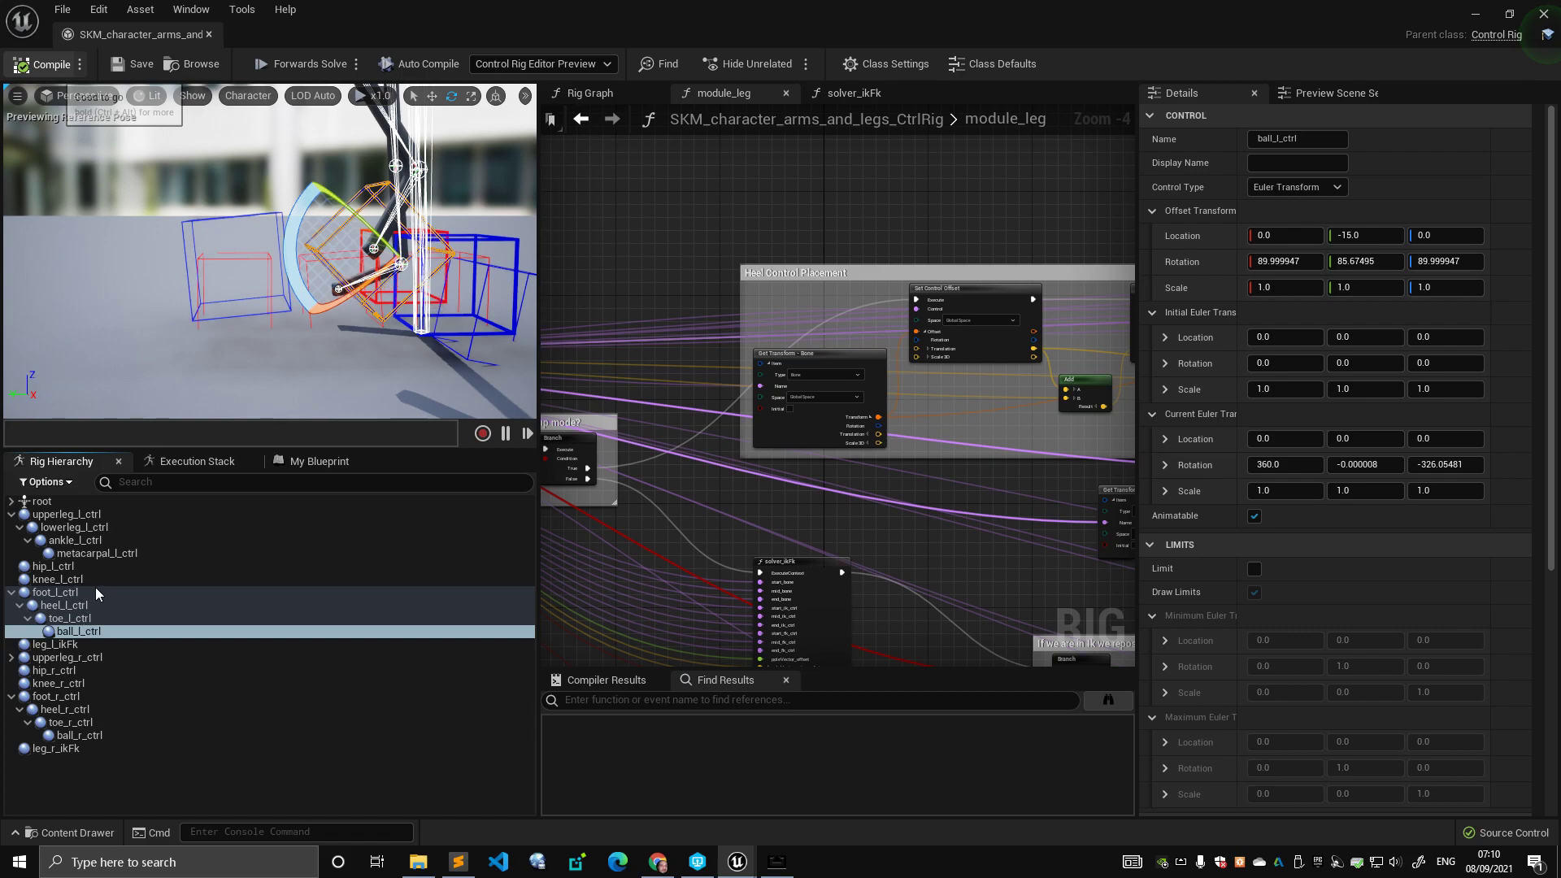
key(ctrl+z)
right_drag(376, 183, 285, 317)
mouse_move(413, 310)
right_down()
mouse_move(413, 358)
mouse_move(407, 313)
right_up()
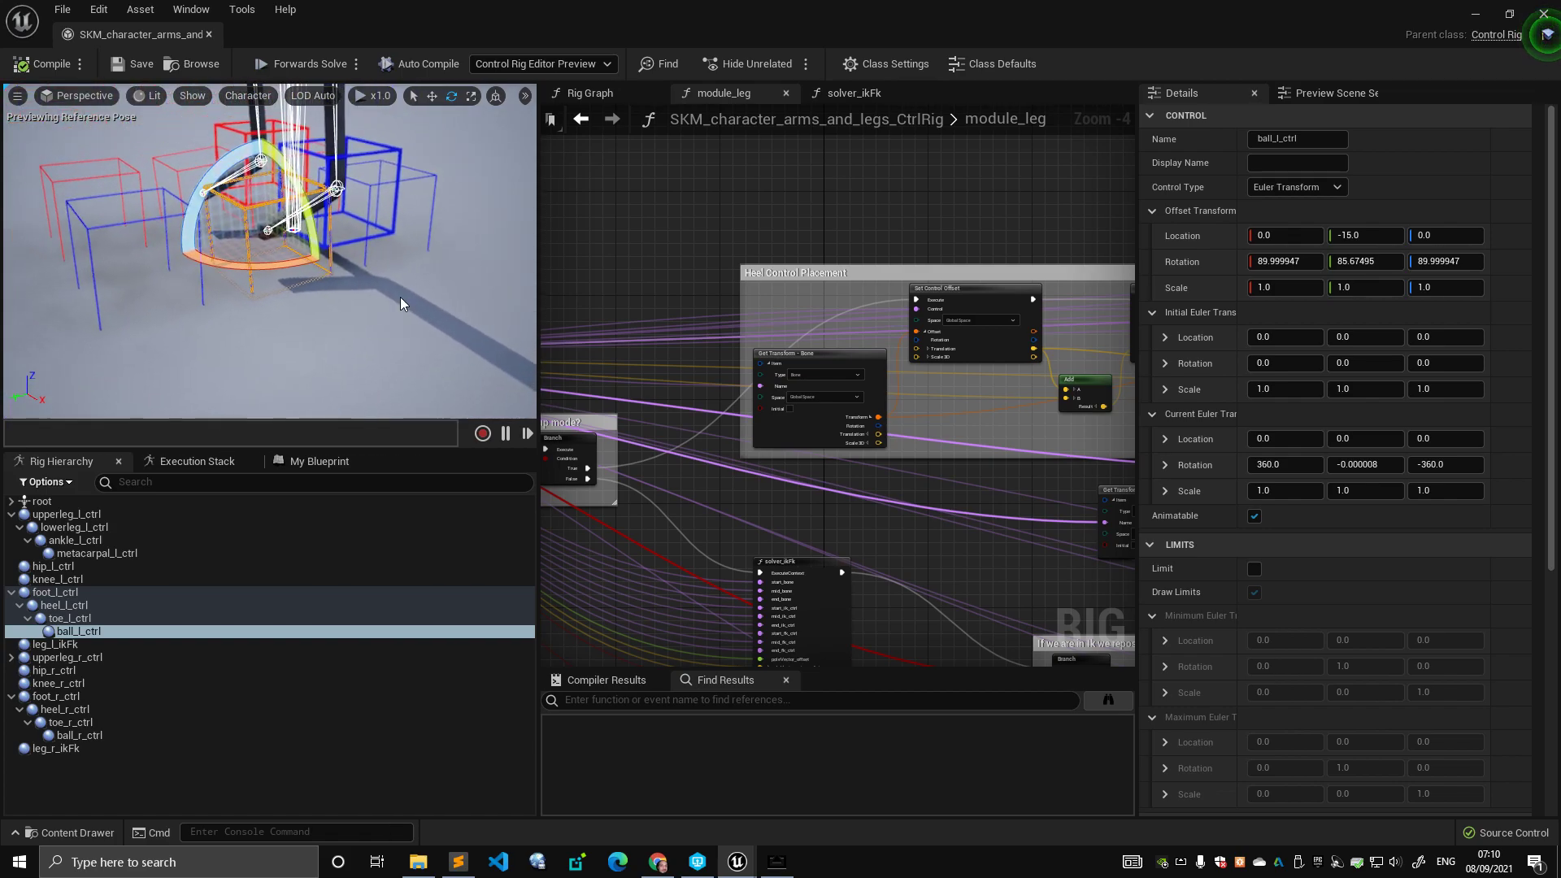
right_drag(437, 199, 334, 315)
- Examine the Heel, Toe and Ball Control Placement groups in module_leg and trace them back to the Setup mode? branch
right_drag(791, 218, 1372, 117)
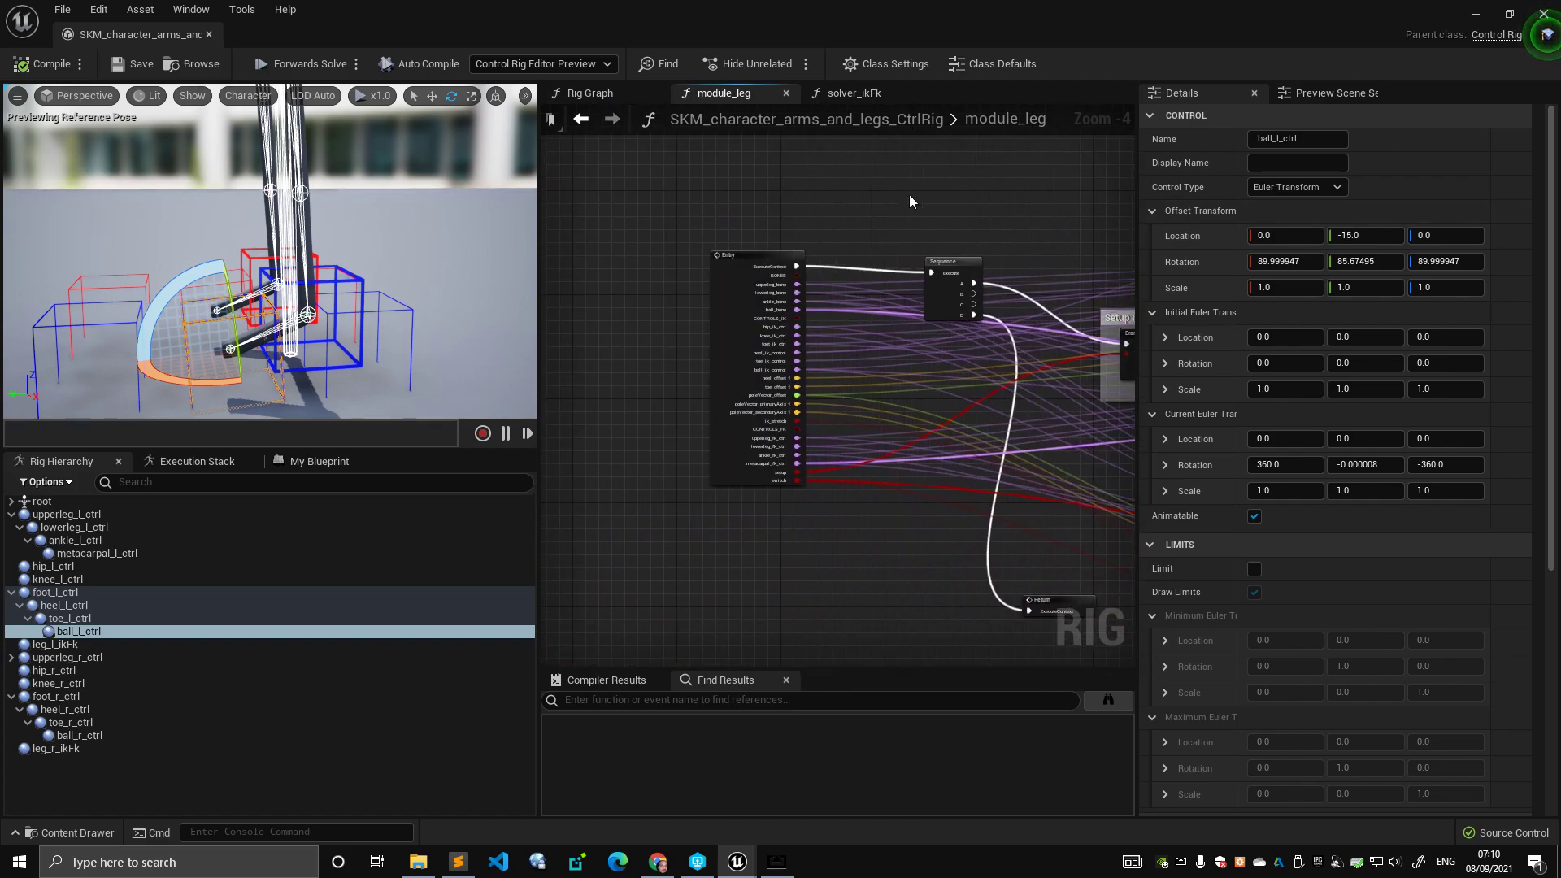
right_drag(940, 195, 439, 184)
scroll(742, 191, down, 1)
scroll(741, 195, down, 2)
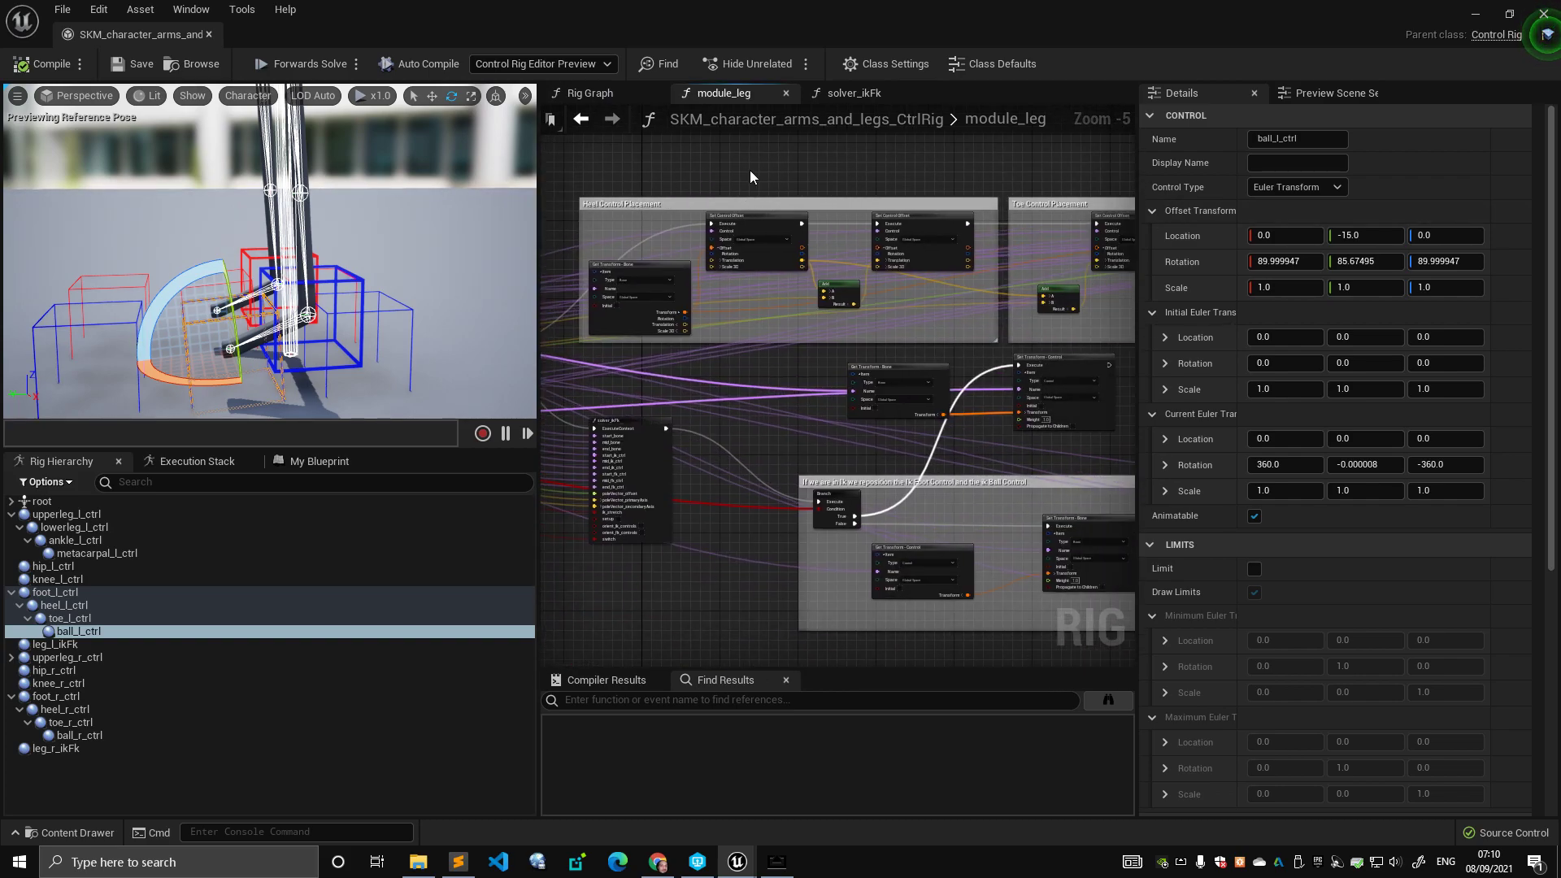
click(925, 314)
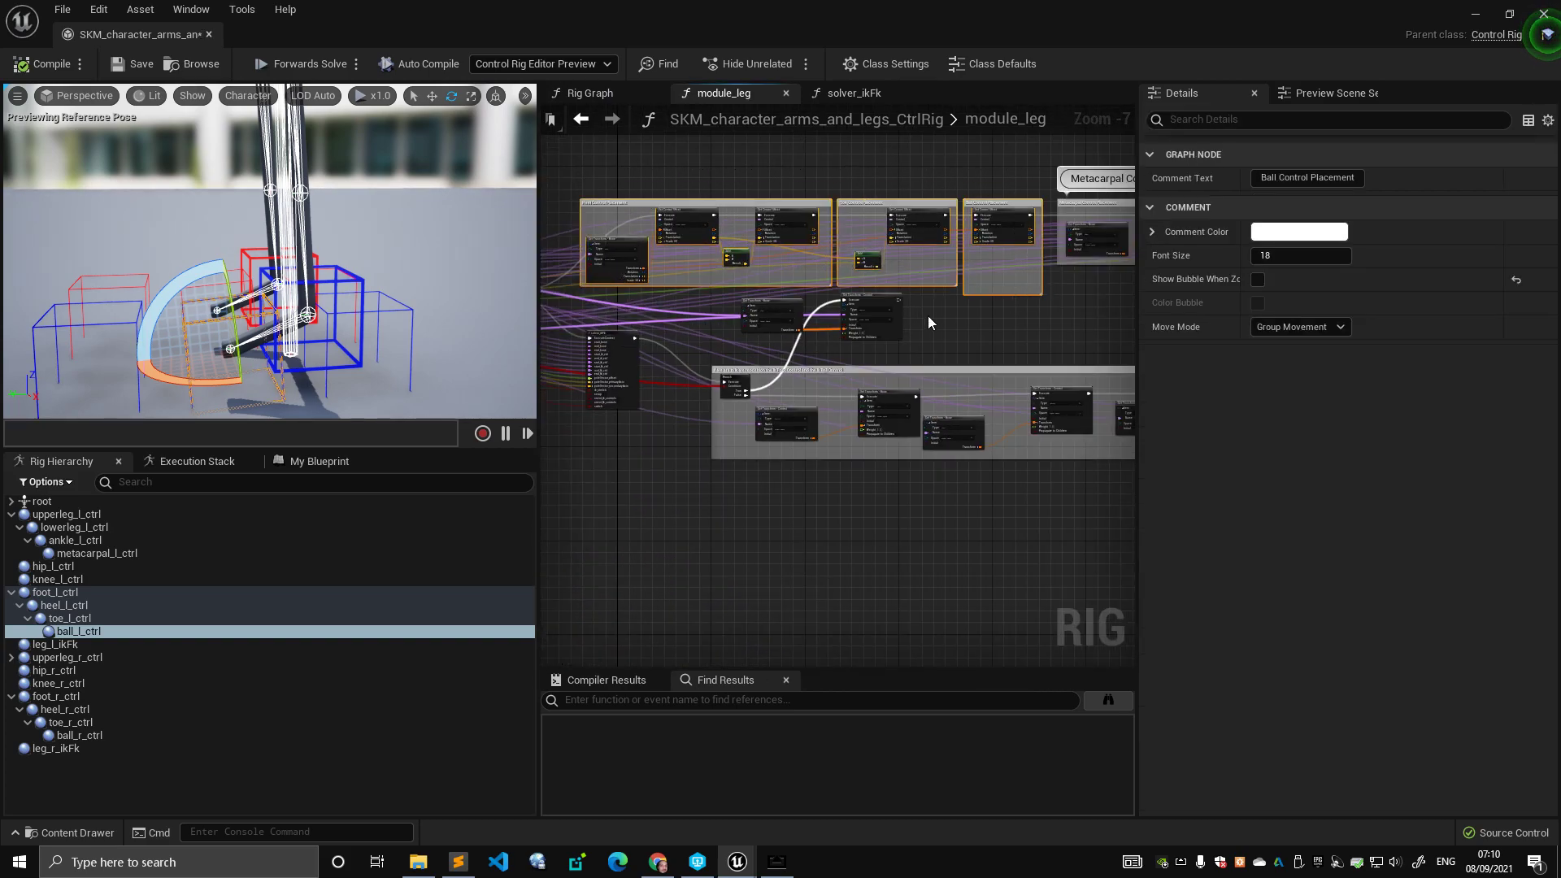
scroll(910, 324, up, 4)
click(859, 314)
right_drag(796, 268, 850, 276)
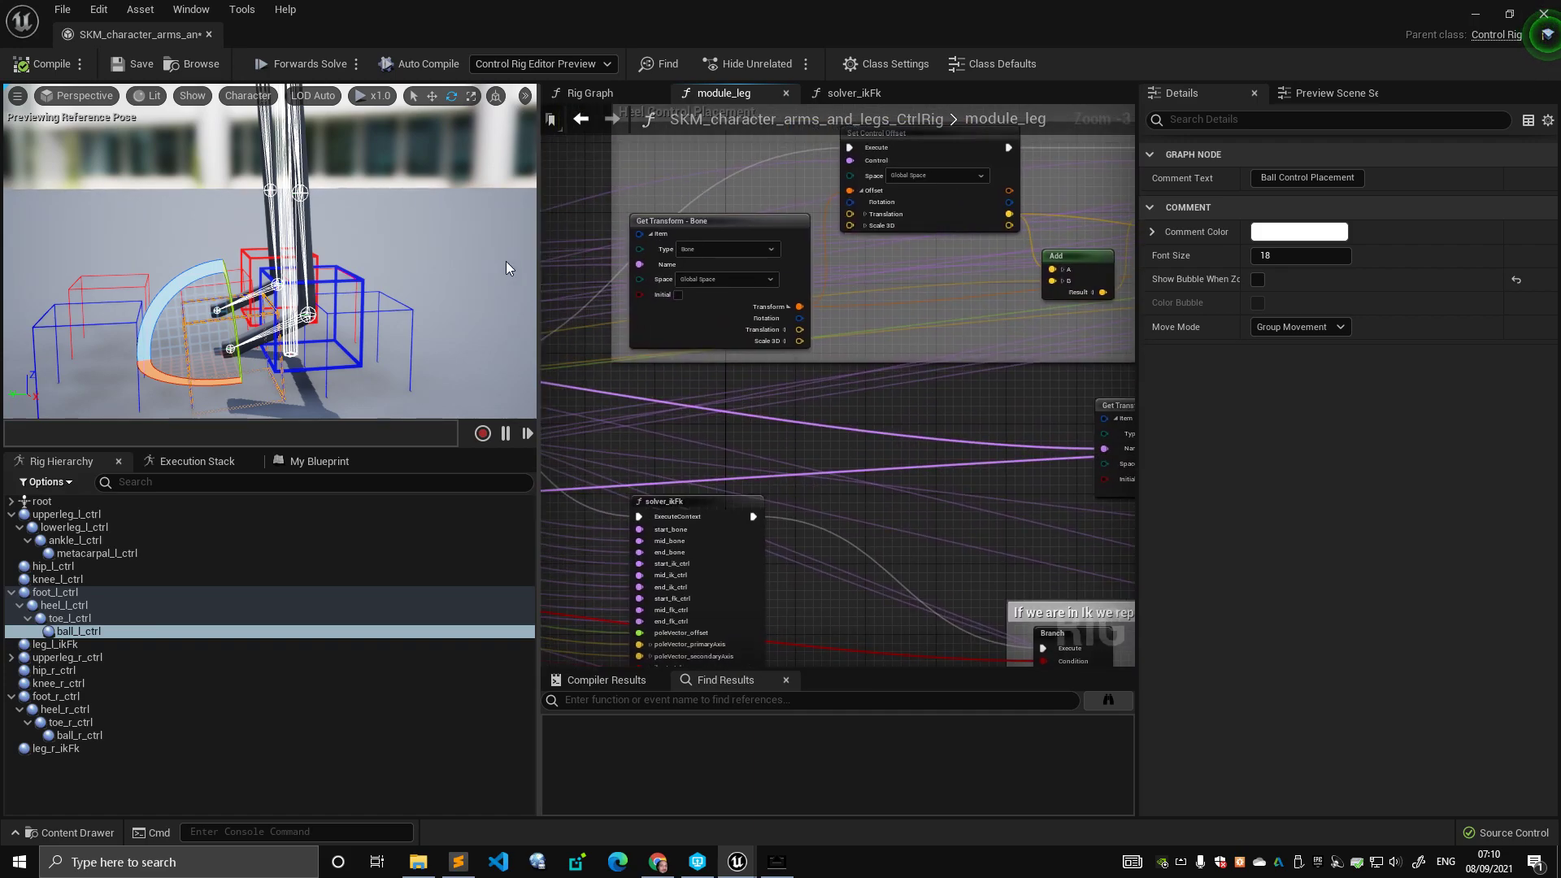
scroll(729, 281, down, 1)
right_drag(751, 200, 960, 294)
scroll(716, 282, up, 1)
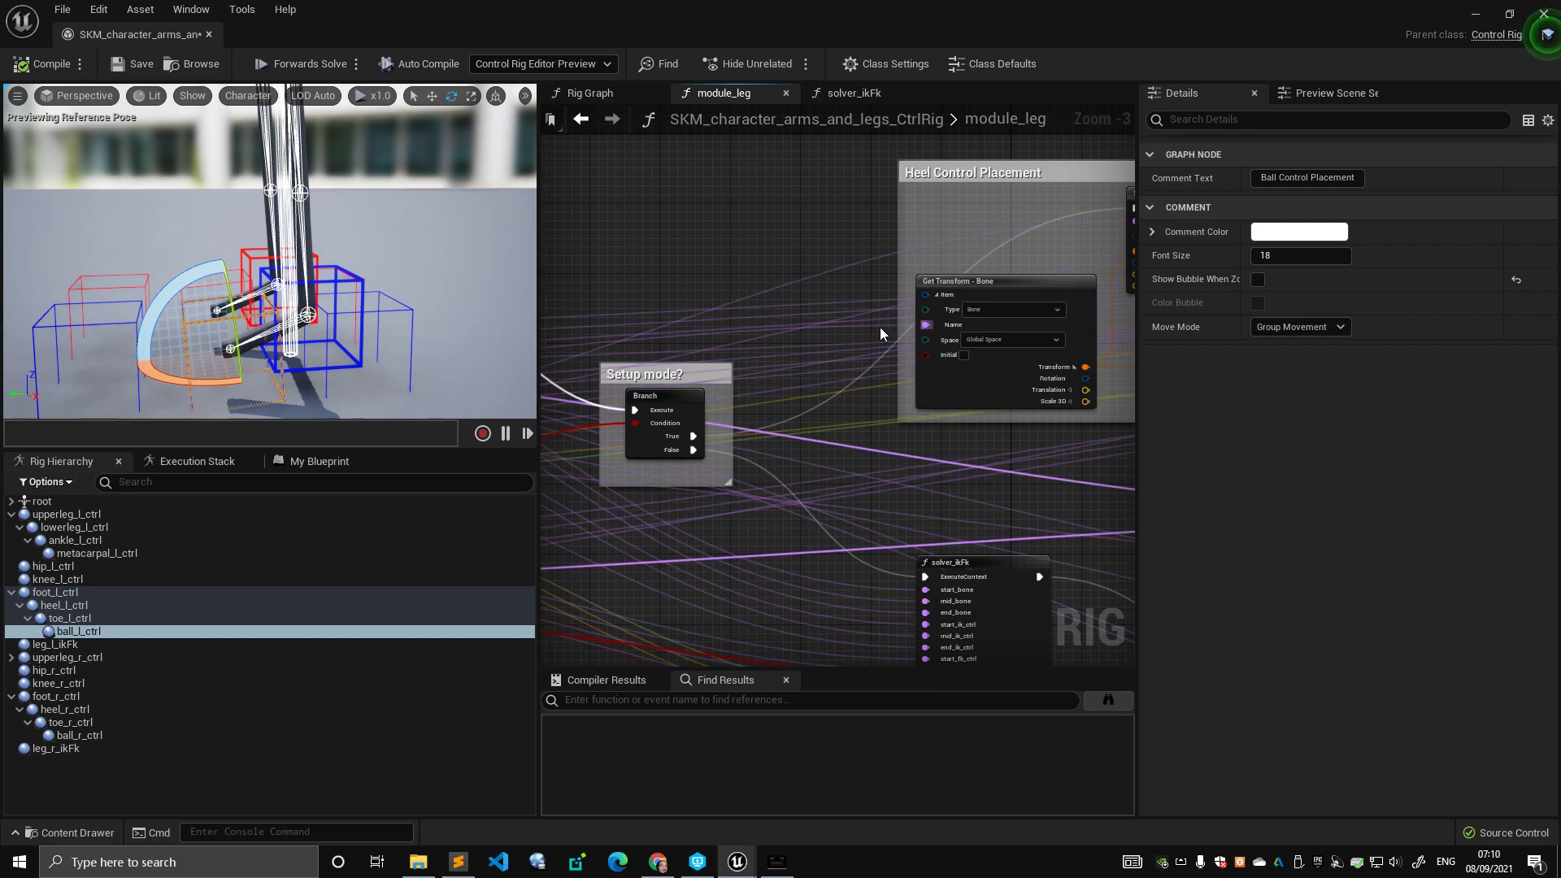
- Move the Entry node over the Setup mode? group, right beside the Heel Control Placement group
right_drag(663, 359, 948, 342)
scroll(948, 342, down, 4)
drag(776, 325, 944, 282)
scroll(985, 314, up, 3)
right_drag(1061, 337, 910, 332)
scroll(911, 332, up, 2)
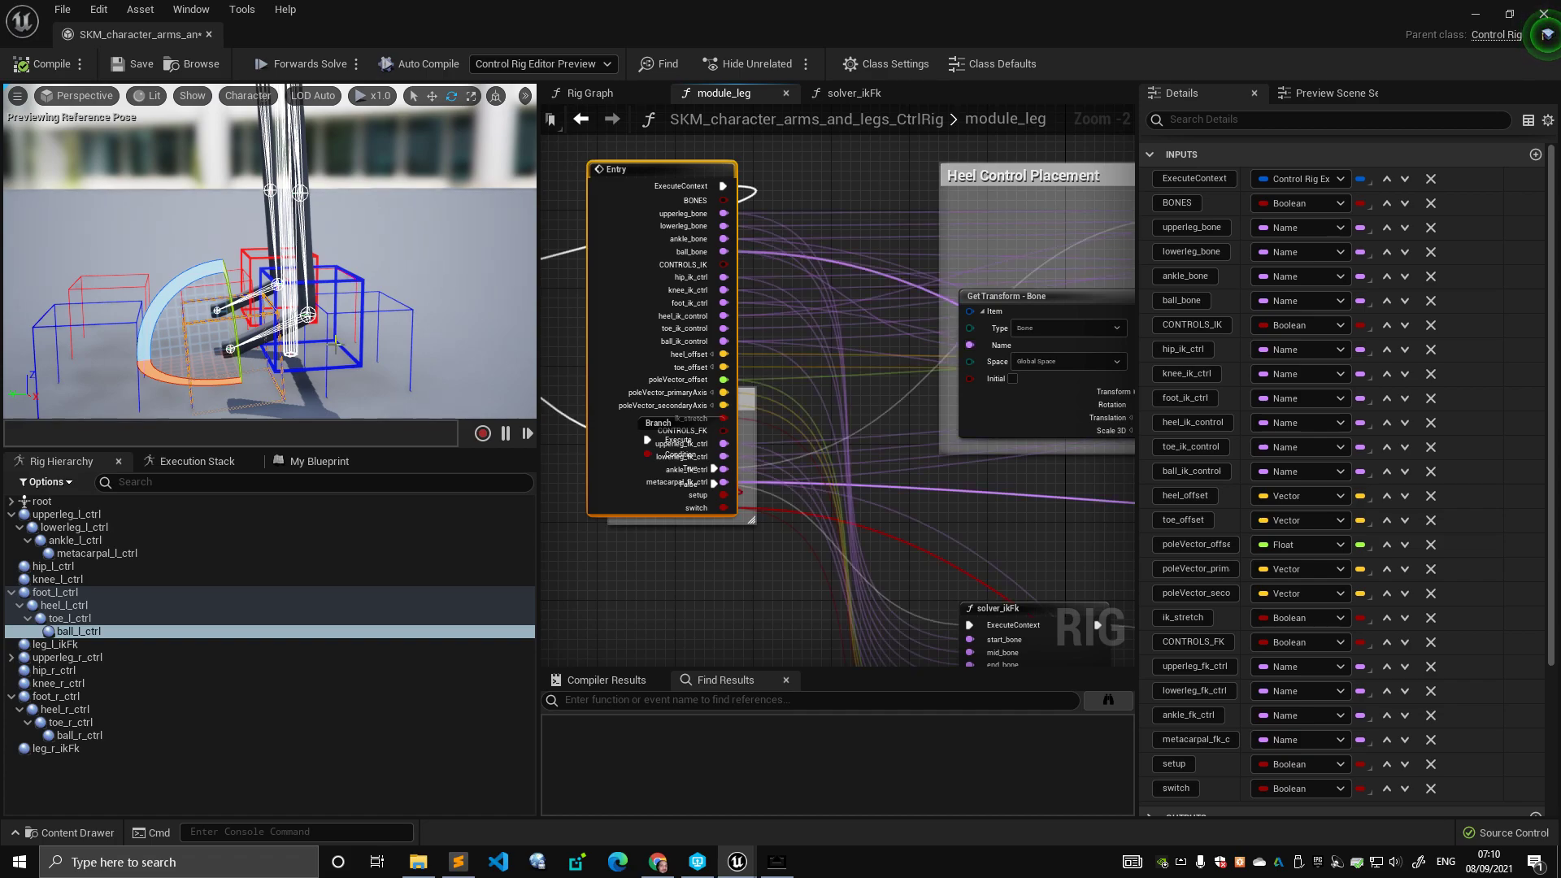
- Review heel_l_ctrl's placement by selecting that control and the Get Transform - Bone and first Set Control Offset nodes in Heel Control Placement
key(w)
right_drag(237, 358, 210, 410)
key(s)
right_drag(311, 270, 332, 259)
right_drag(829, 230, 716, 233)
scroll(716, 232, down, 3)
scroll(792, 263, up, 2)
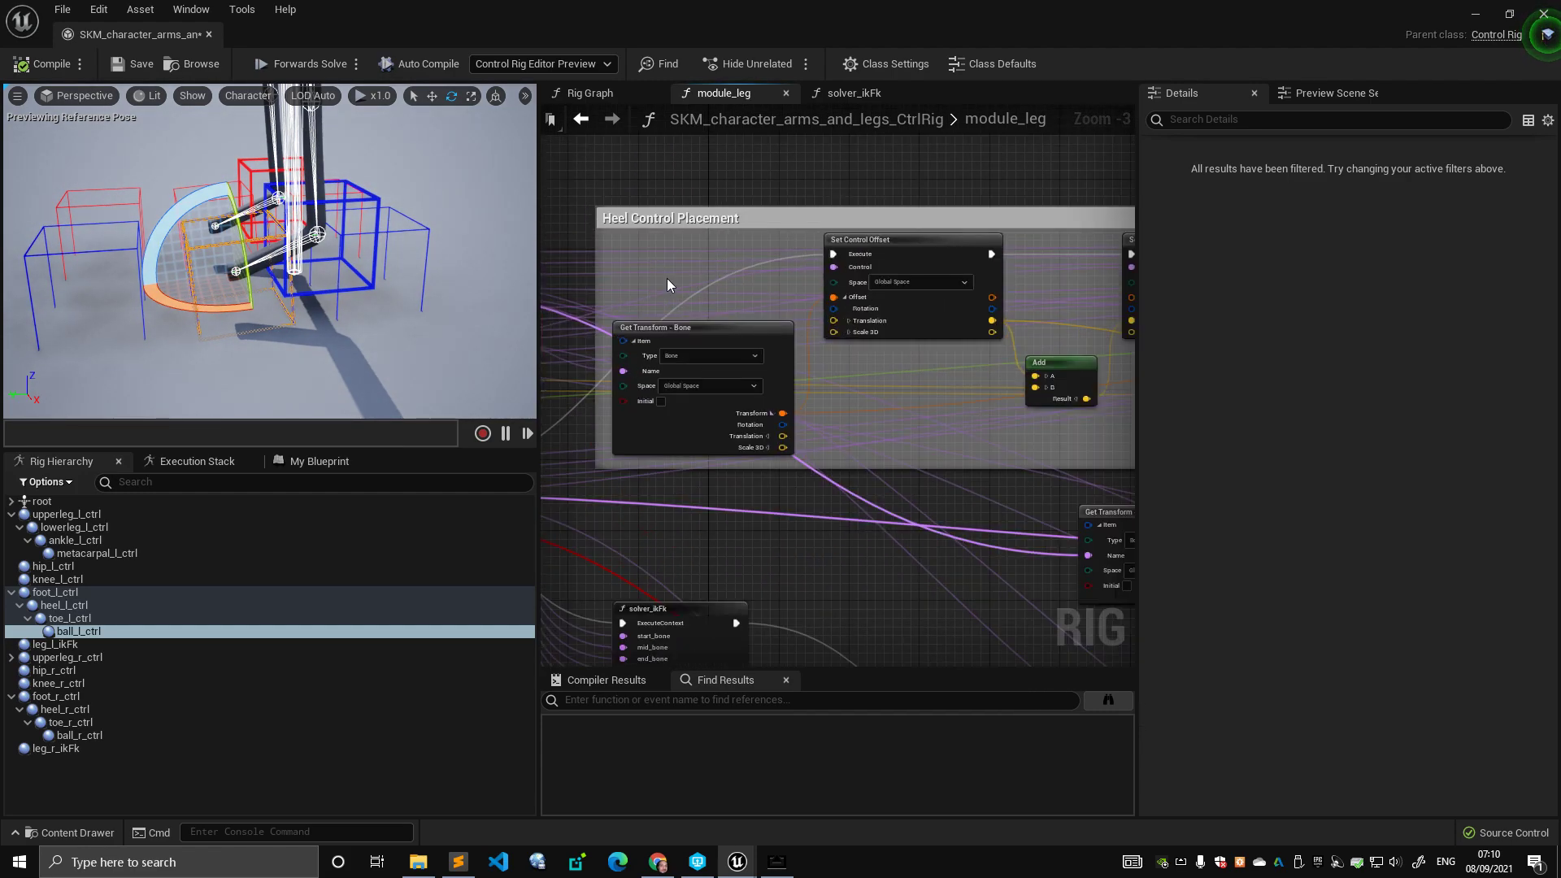
click(72, 594)
click(77, 605)
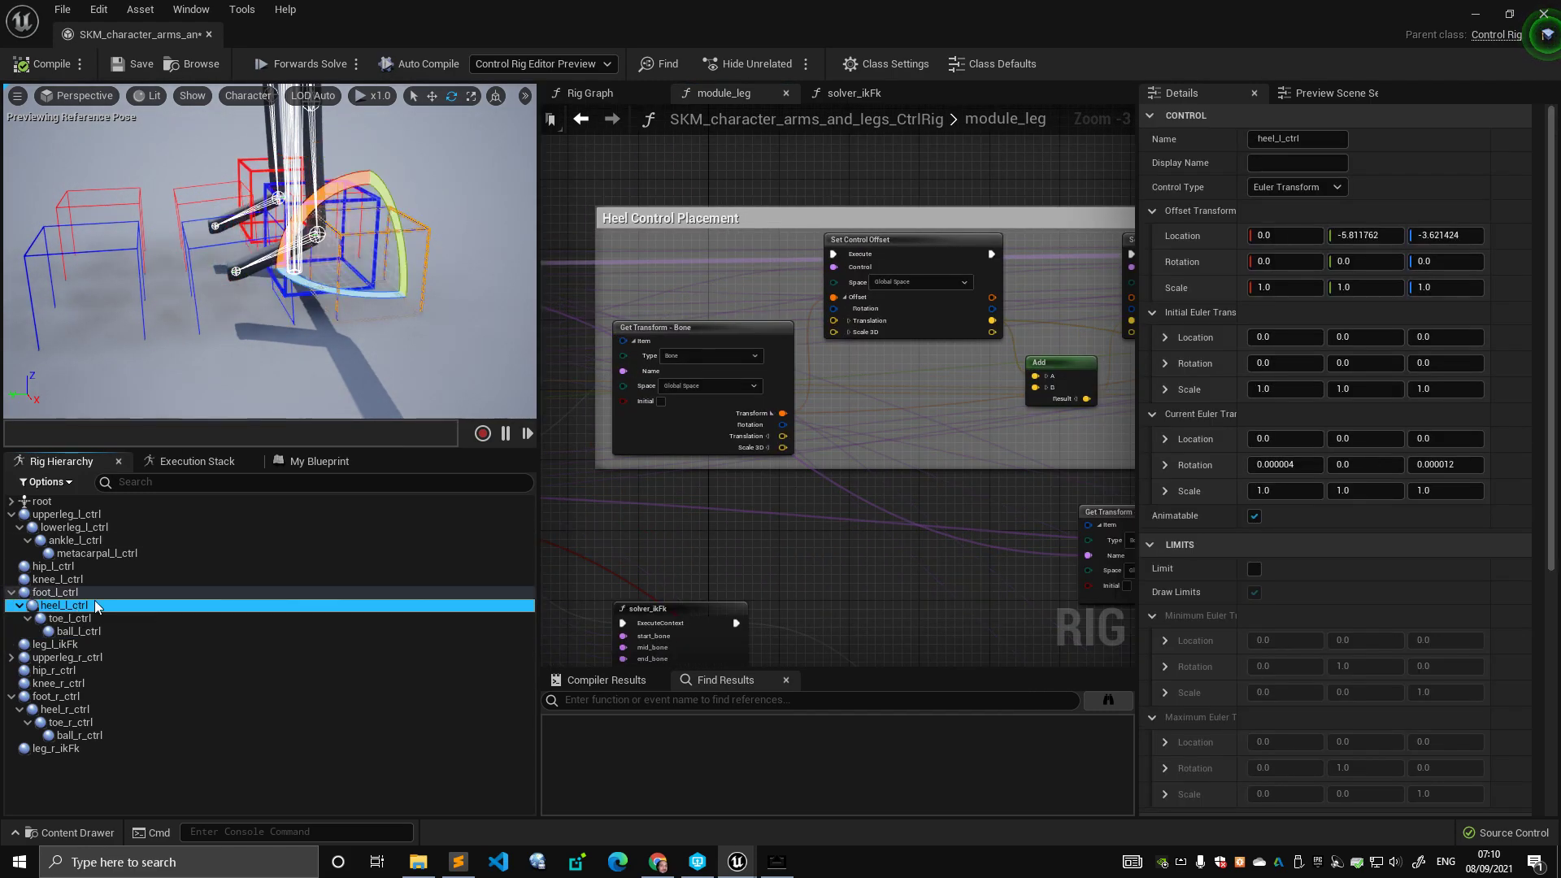
mouse_move(714, 257)
mouse_down()
mouse_move(938, 407)
mouse_move(689, 254)
mouse_up()
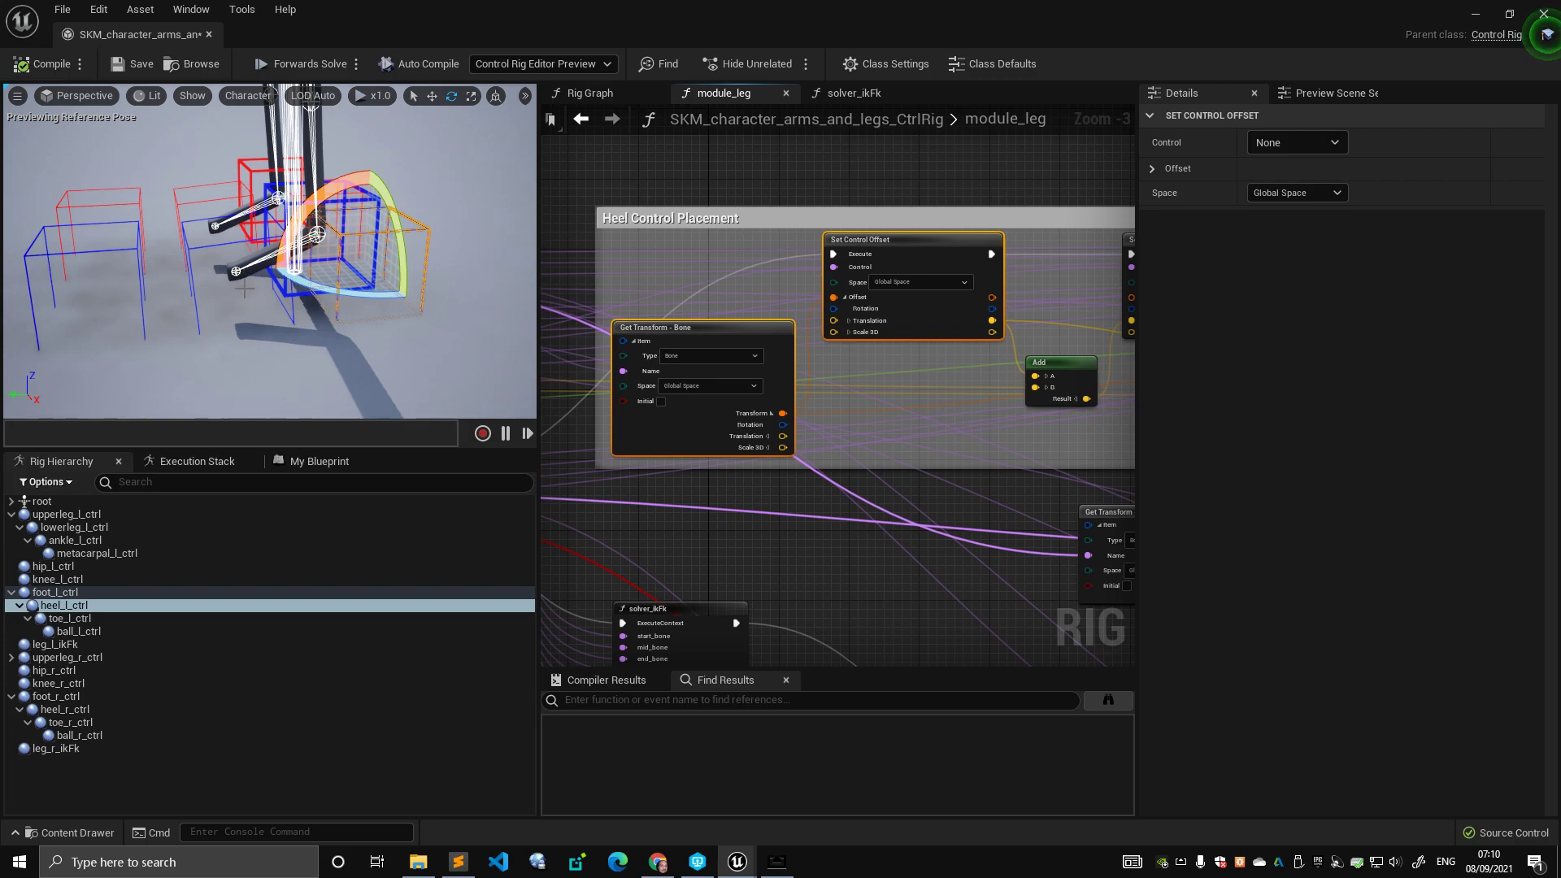
- Select ball_l_ctrl, toe_l_ctrl and heel_l_ctrl in turn and inspect the ball joint of the left foot up close
click(78, 631)
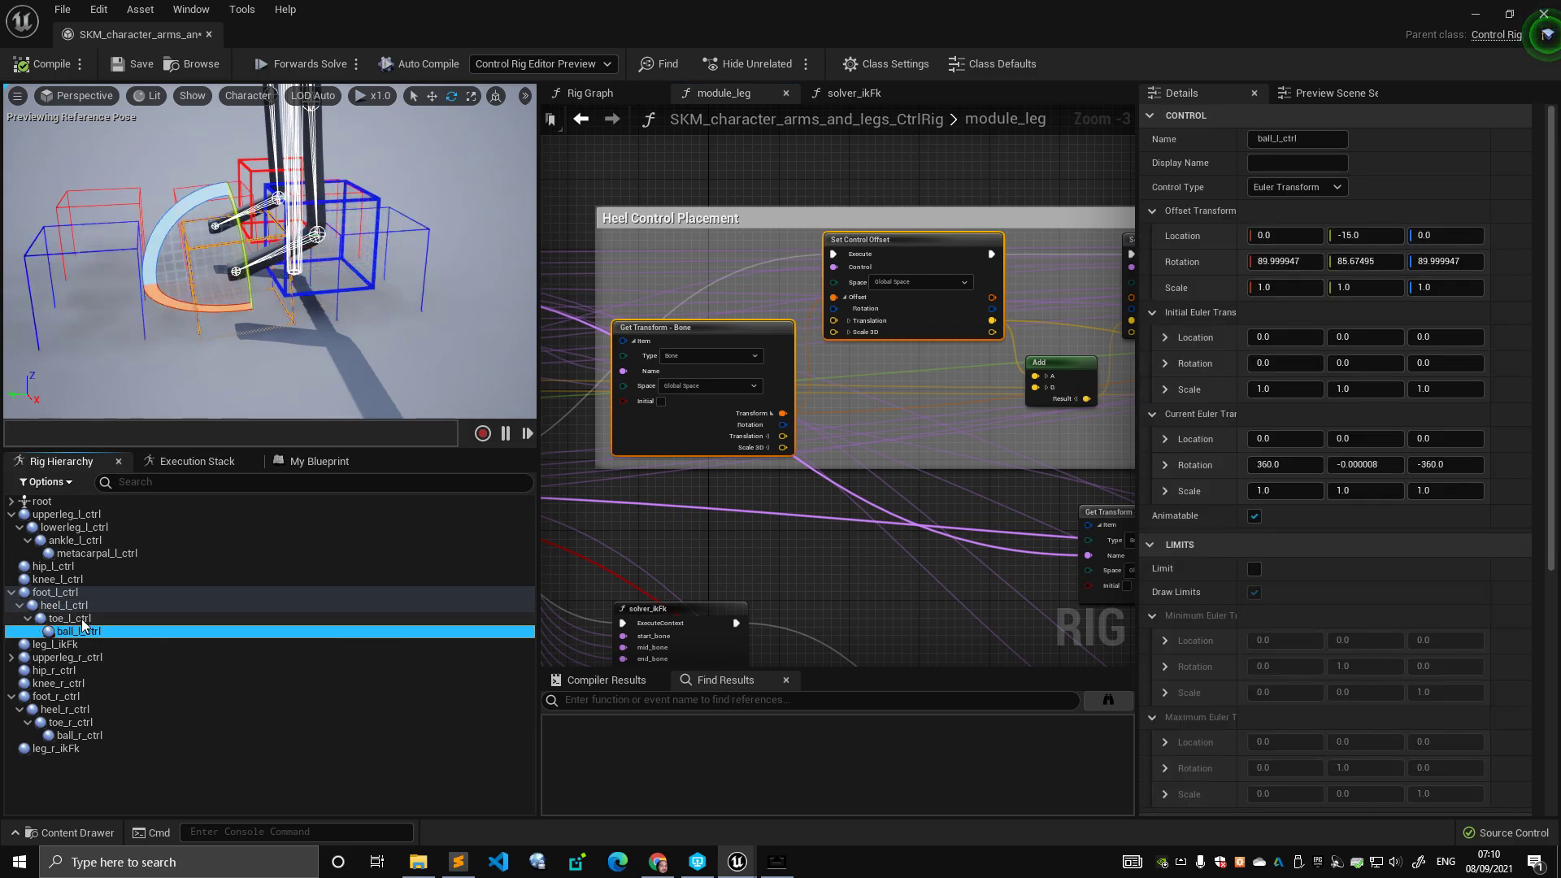
click(88, 618)
click(89, 609)
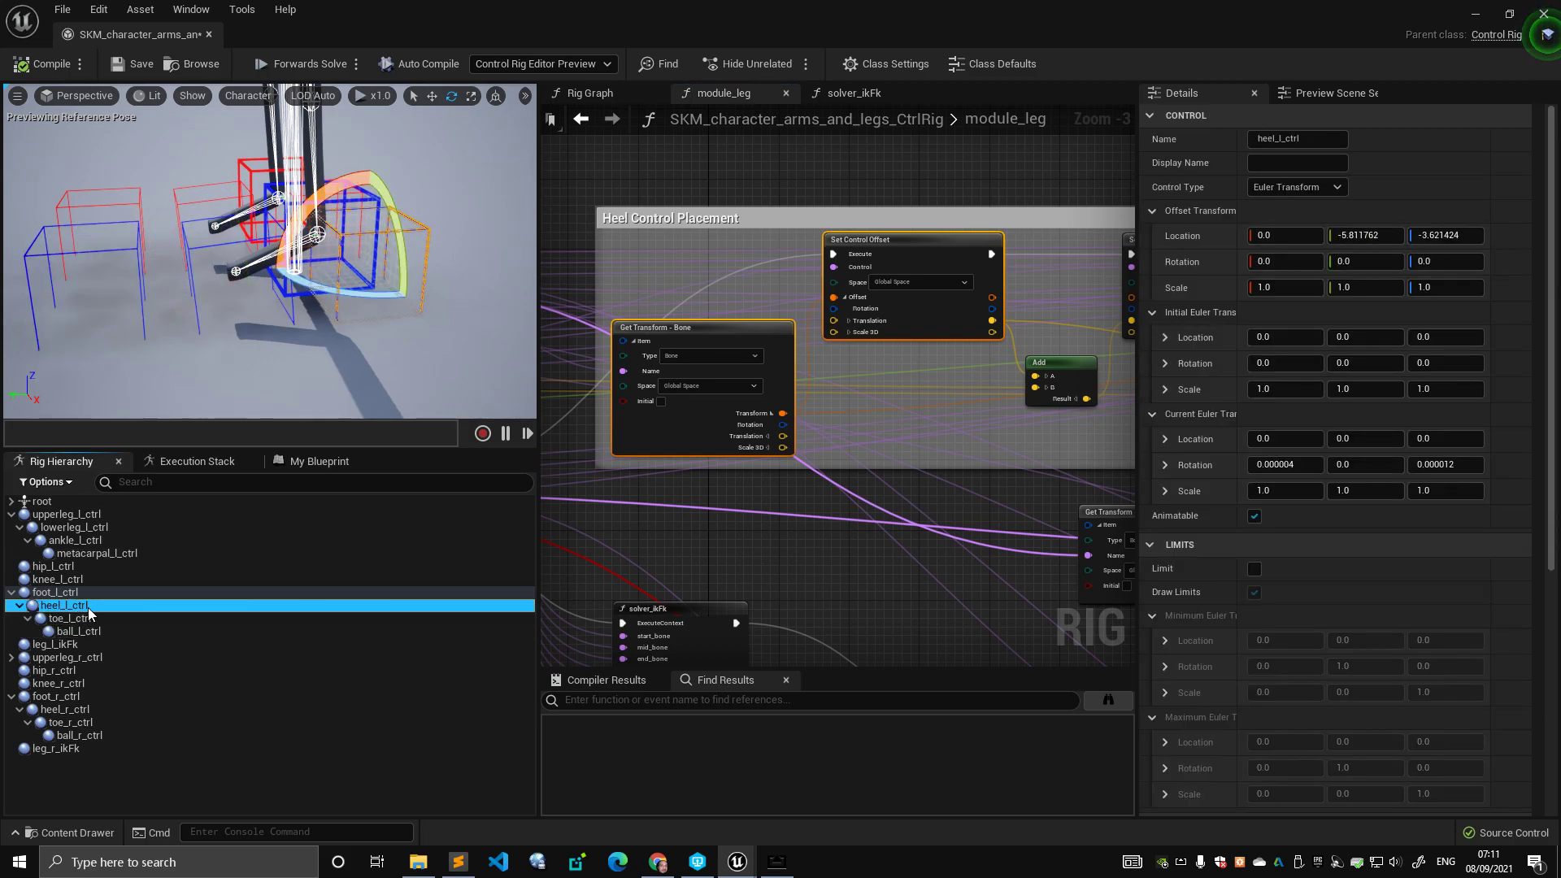
middle_drag(250, 285, 328, 265)
scroll(328, 265, up, 5)
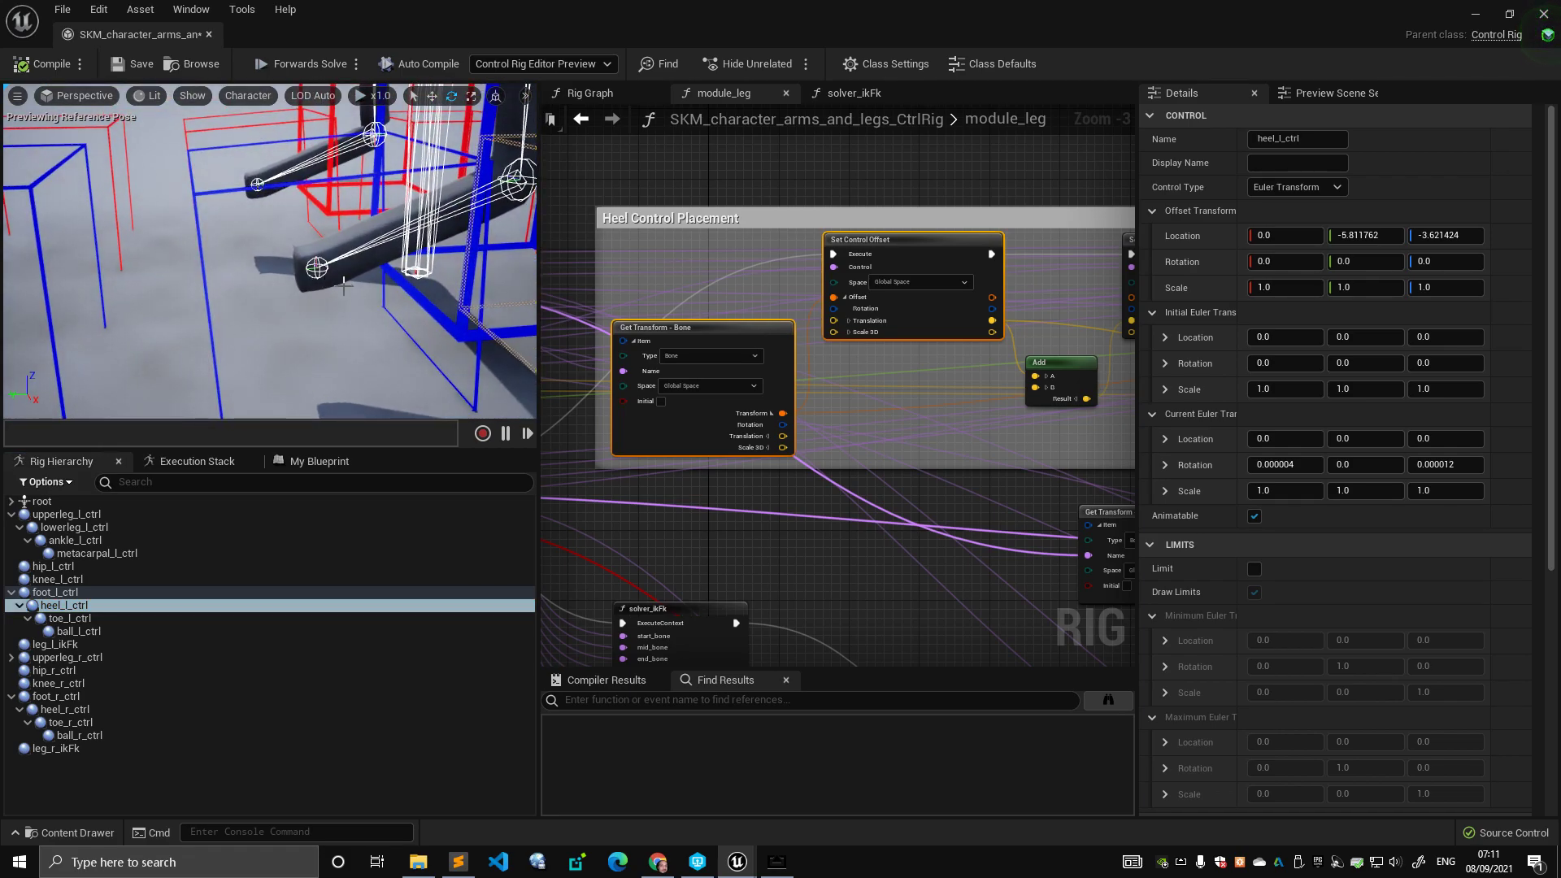
scroll(343, 284, down, 6)
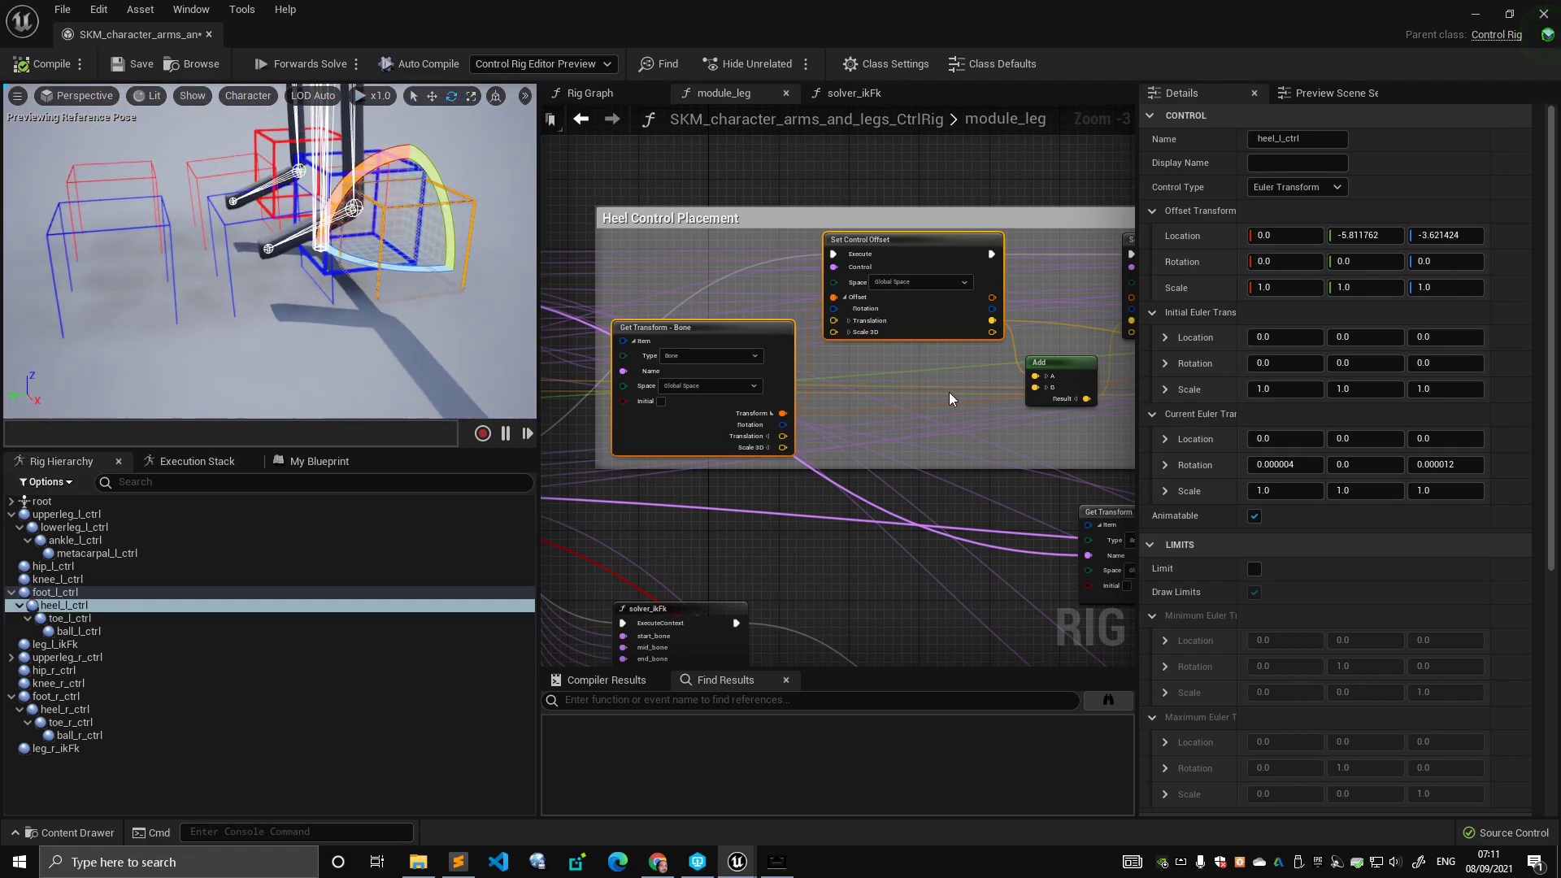
- Move the Add node beside the Entry node's heel_offset pin to trace its connection, and return it to the Heel Control Placement group
right_drag(948, 392, 870, 351)
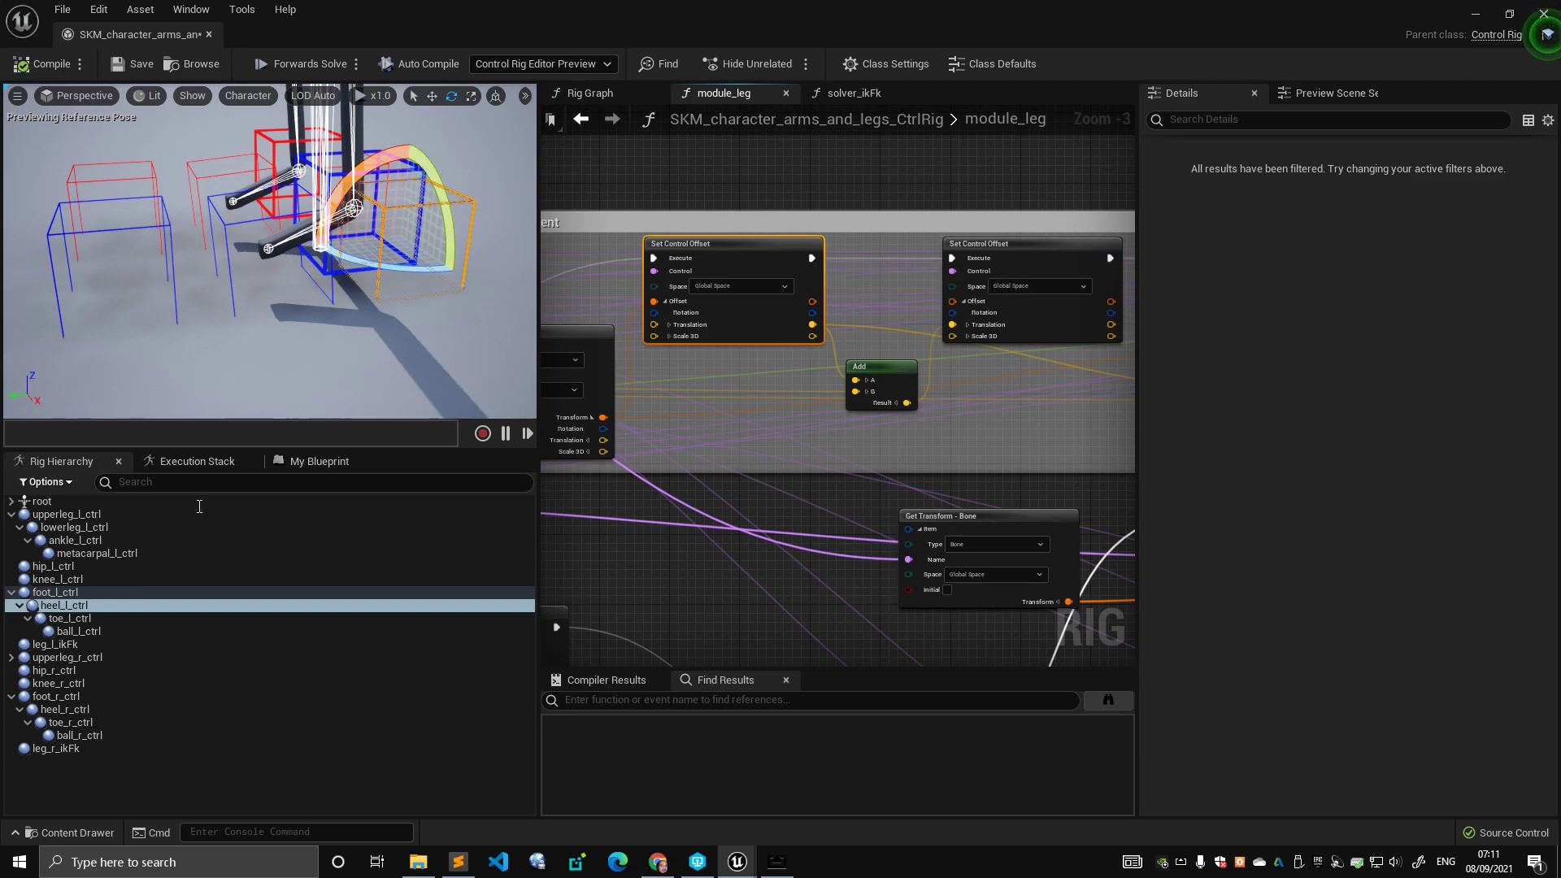
right_drag(688, 358, 910, 352)
drag(1048, 341, 609, 472)
right_drag(613, 427, 834, 435)
drag(841, 484, 779, 371)
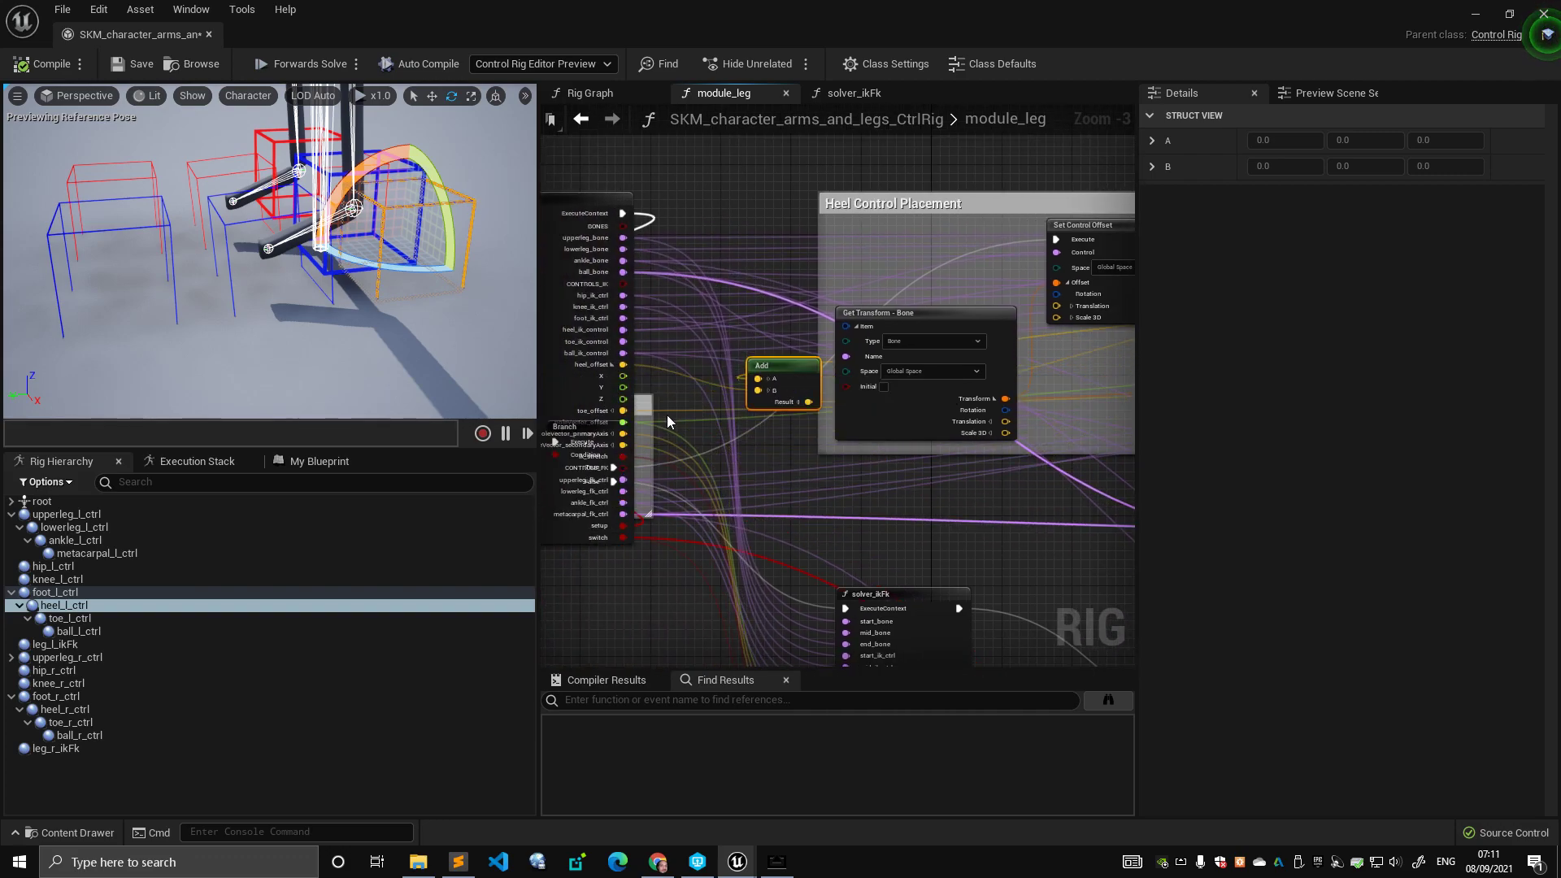
right_drag(665, 413, 597, 421)
scroll(626, 404, down, 2)
drag(626, 404, 904, 387)
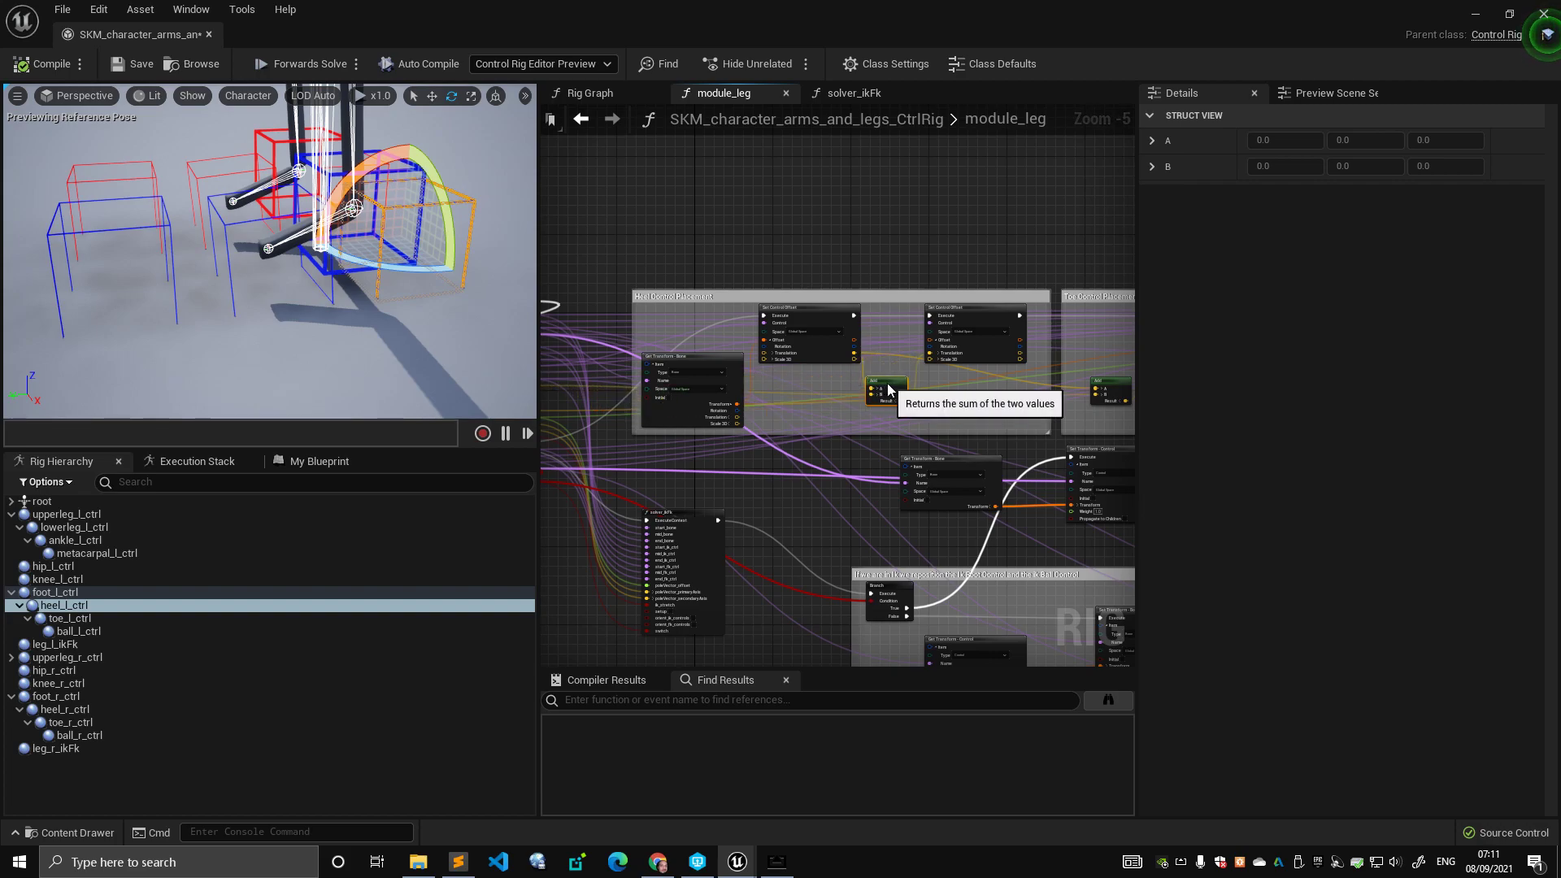
- Open the Rig Graph and expand heel_offset and toe_offset on the left leg's module_leg node
click(606, 92)
scroll(715, 325, up, 2)
click(763, 378)
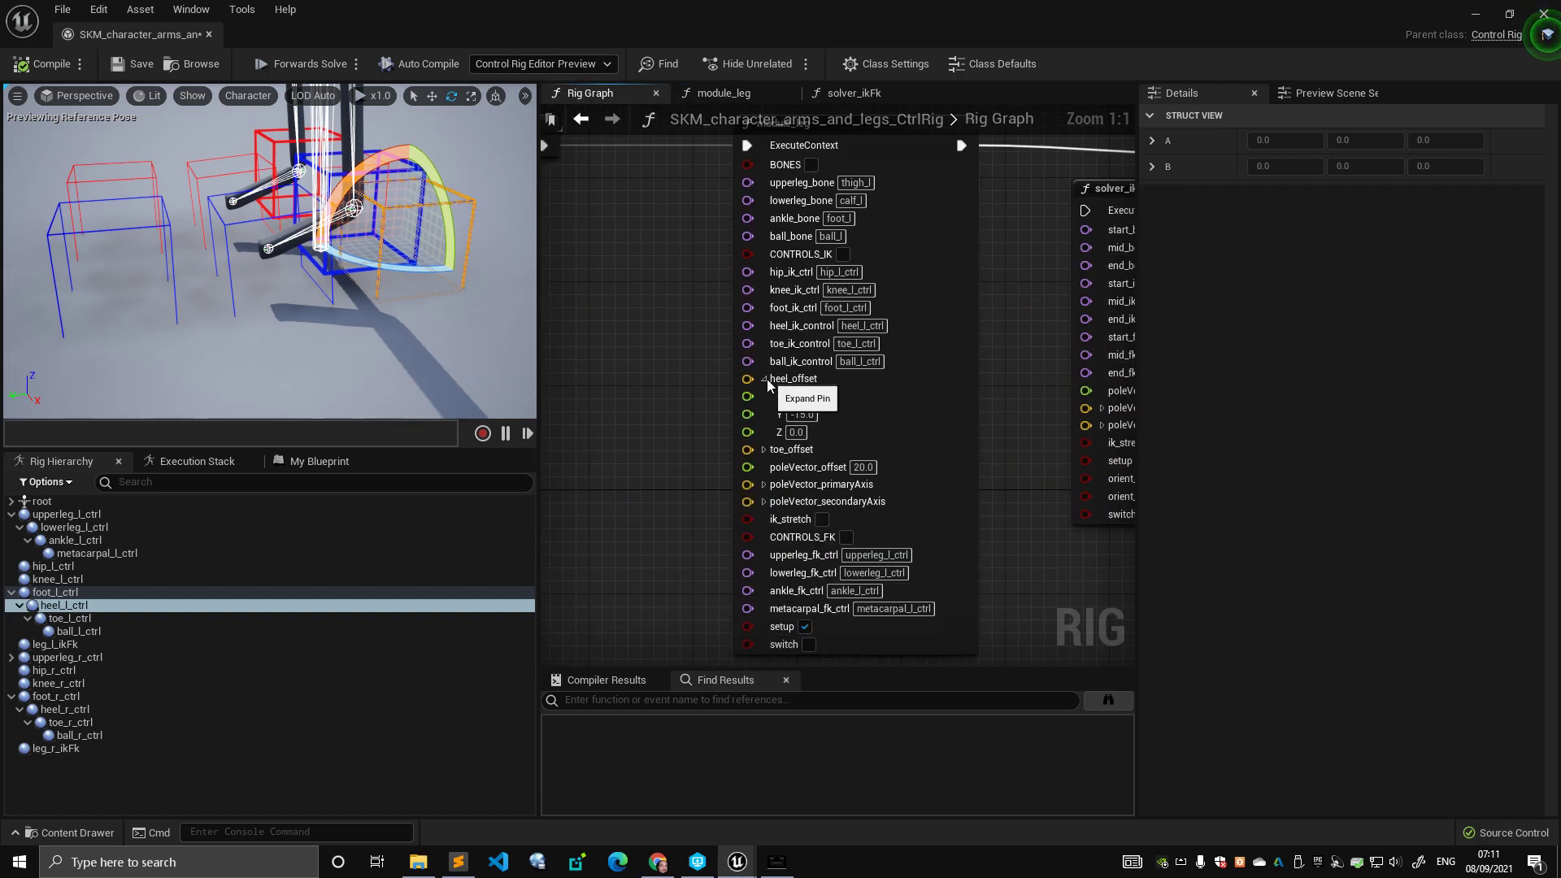
click(764, 449)
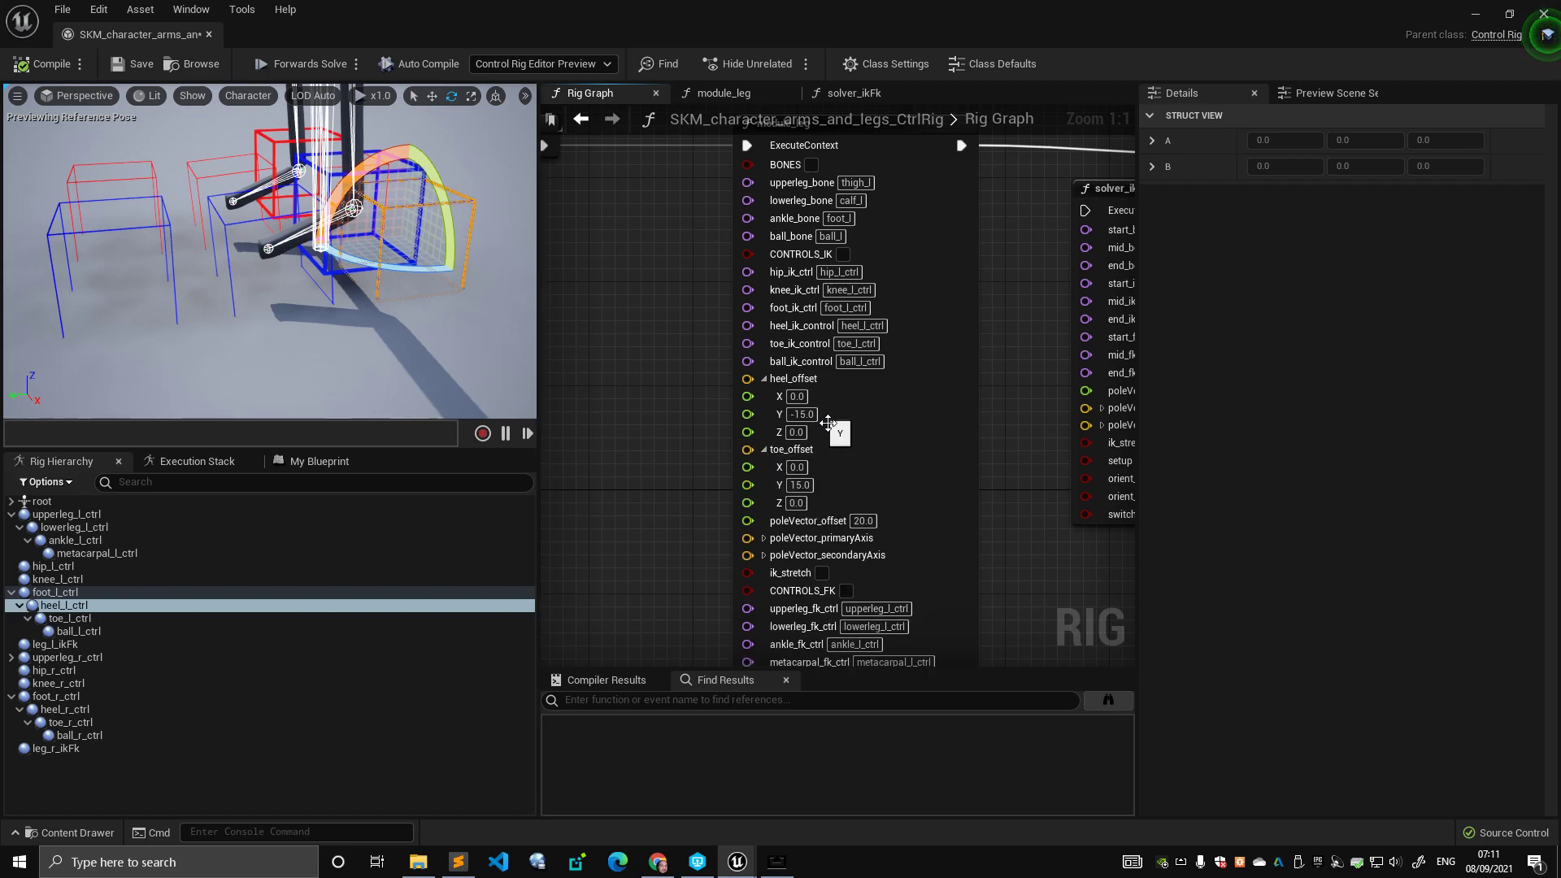
- Set heel_offset Y to -20 on the left leg's module_leg node, and compile and save the rig
click(802, 414)
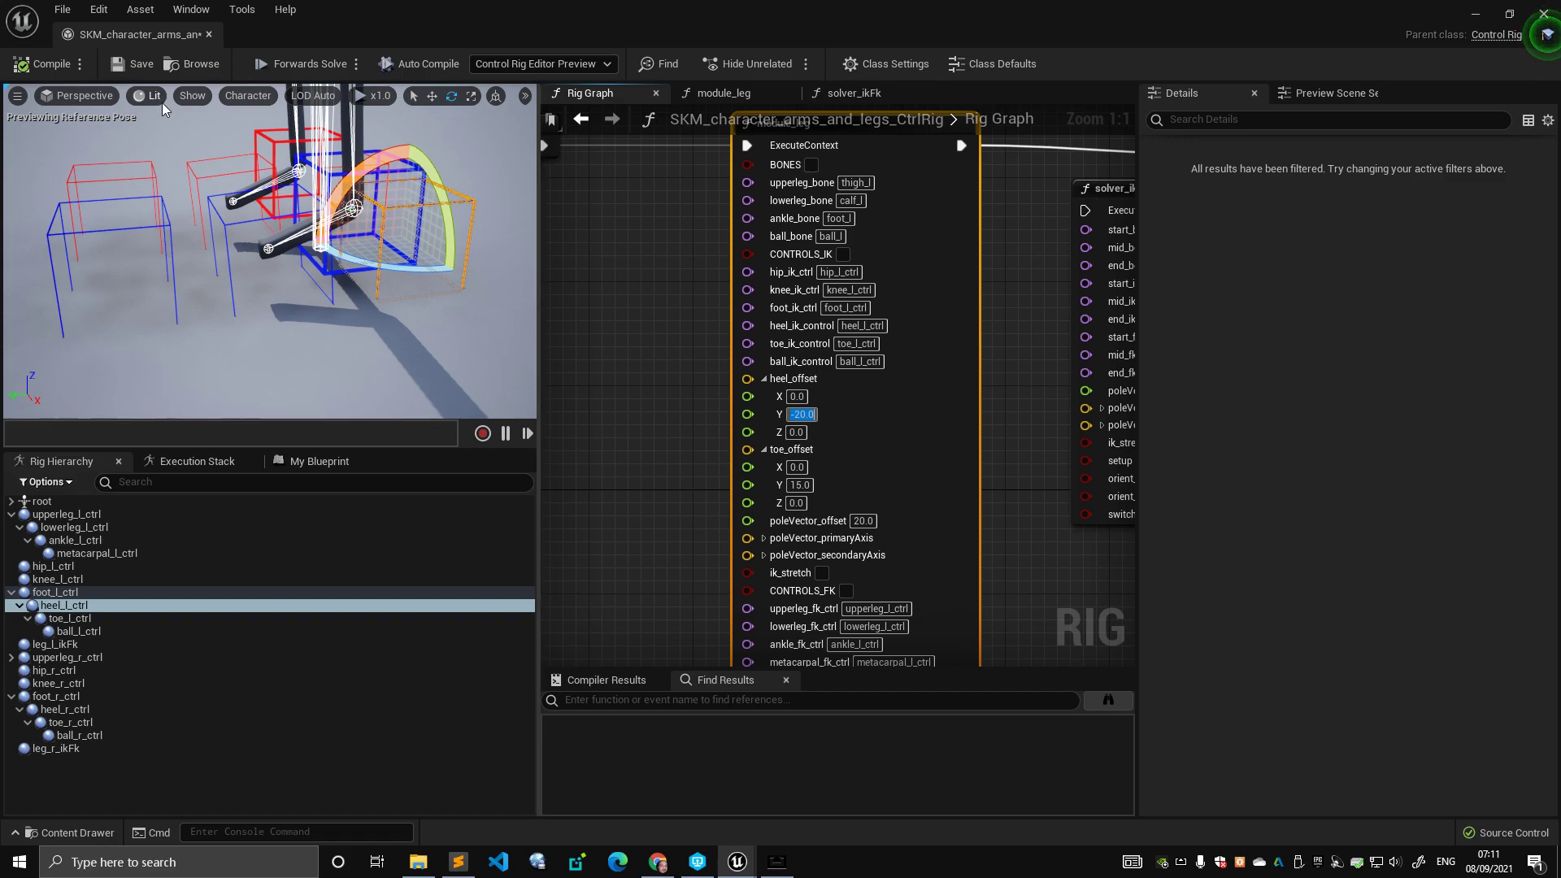
click(48, 70)
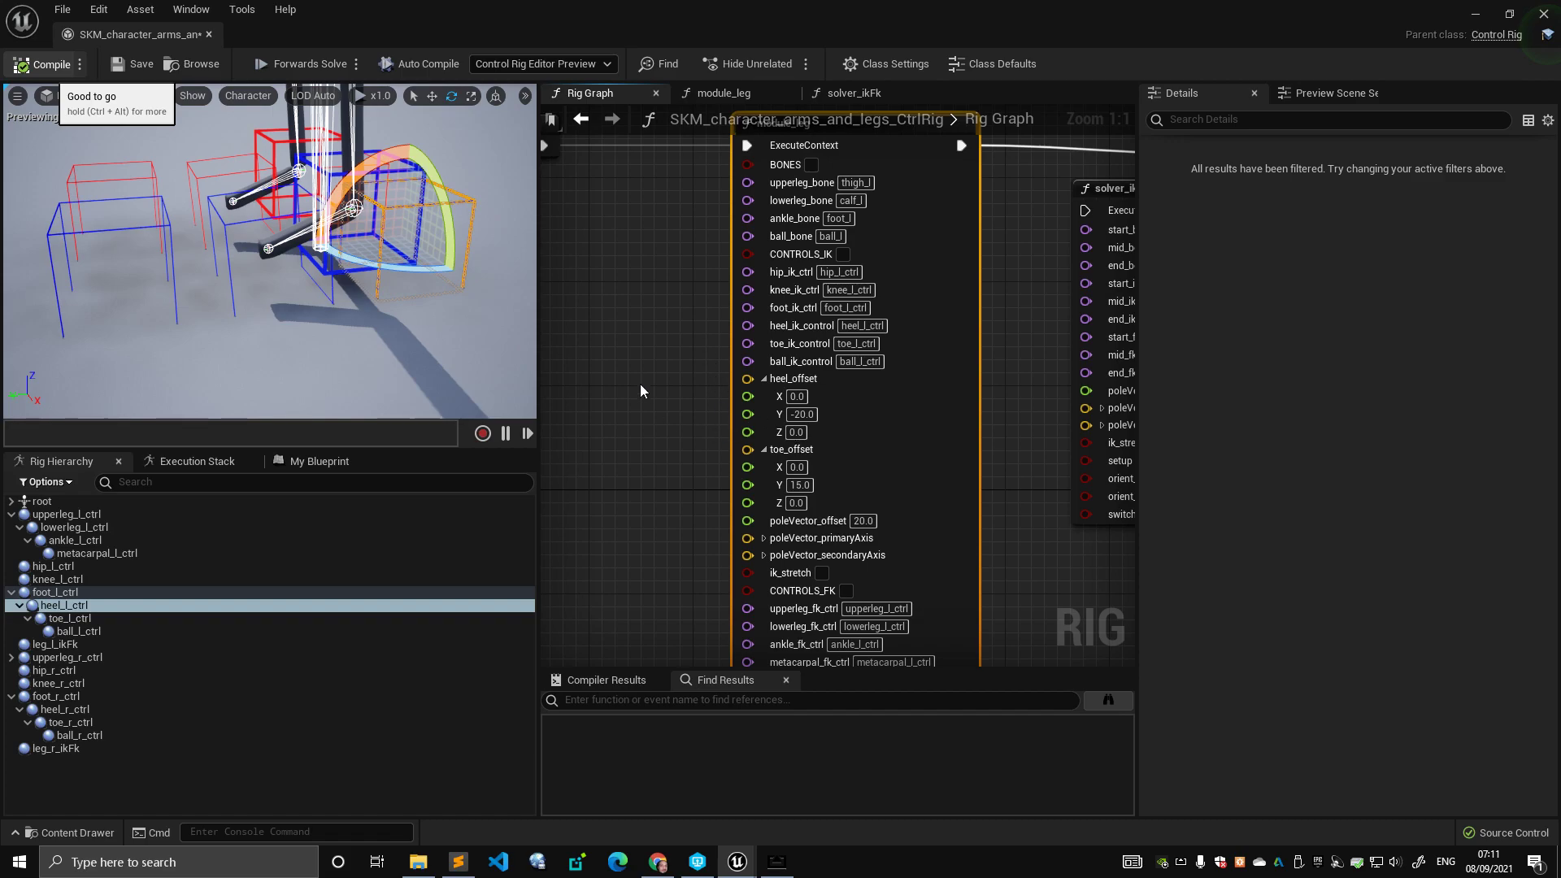
key(ctrl+s)
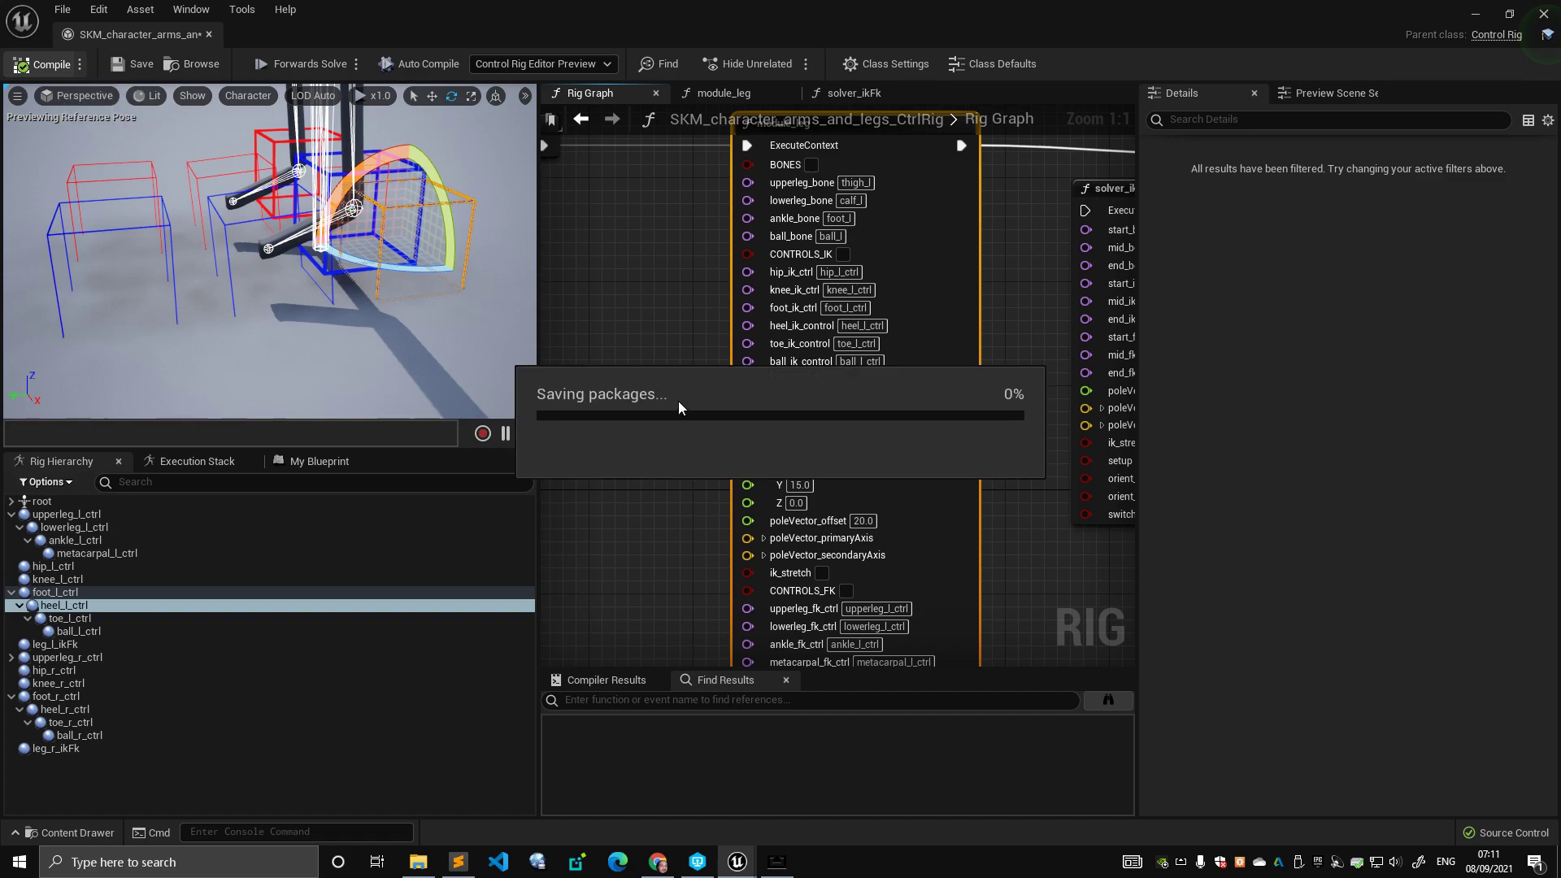
- Break the execution link between the two flip_flop_controls_visibility nodes and save the rig
scroll(676, 361, down, 5)
right_drag(792, 368, 776, 297)
scroll(776, 297, up, 1)
right_drag(709, 338, 795, 233)
drag(710, 357, 758, 344)
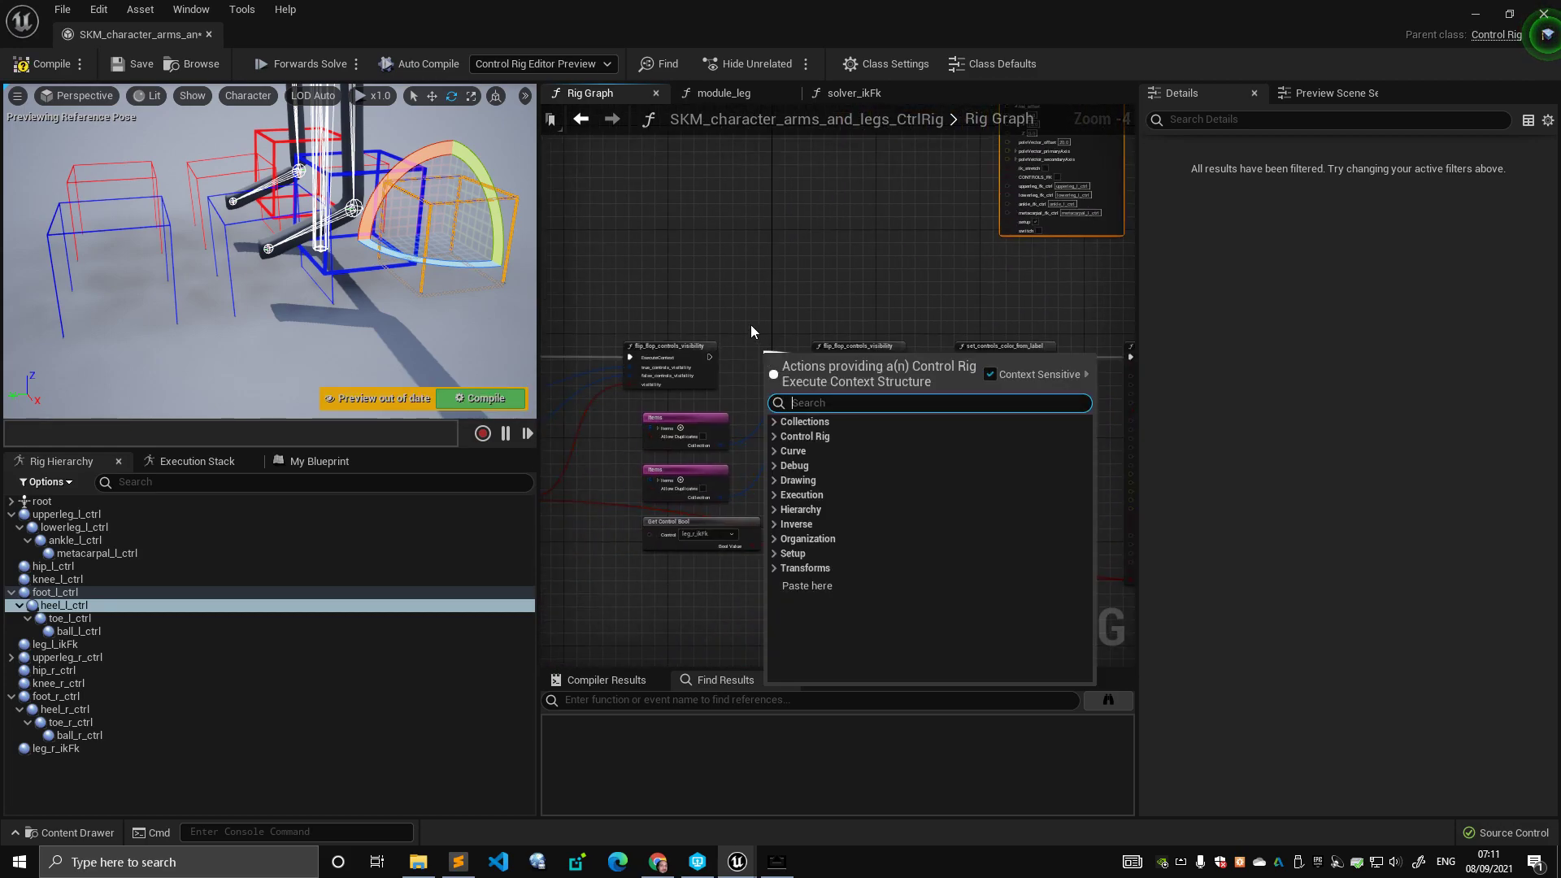
click(716, 299)
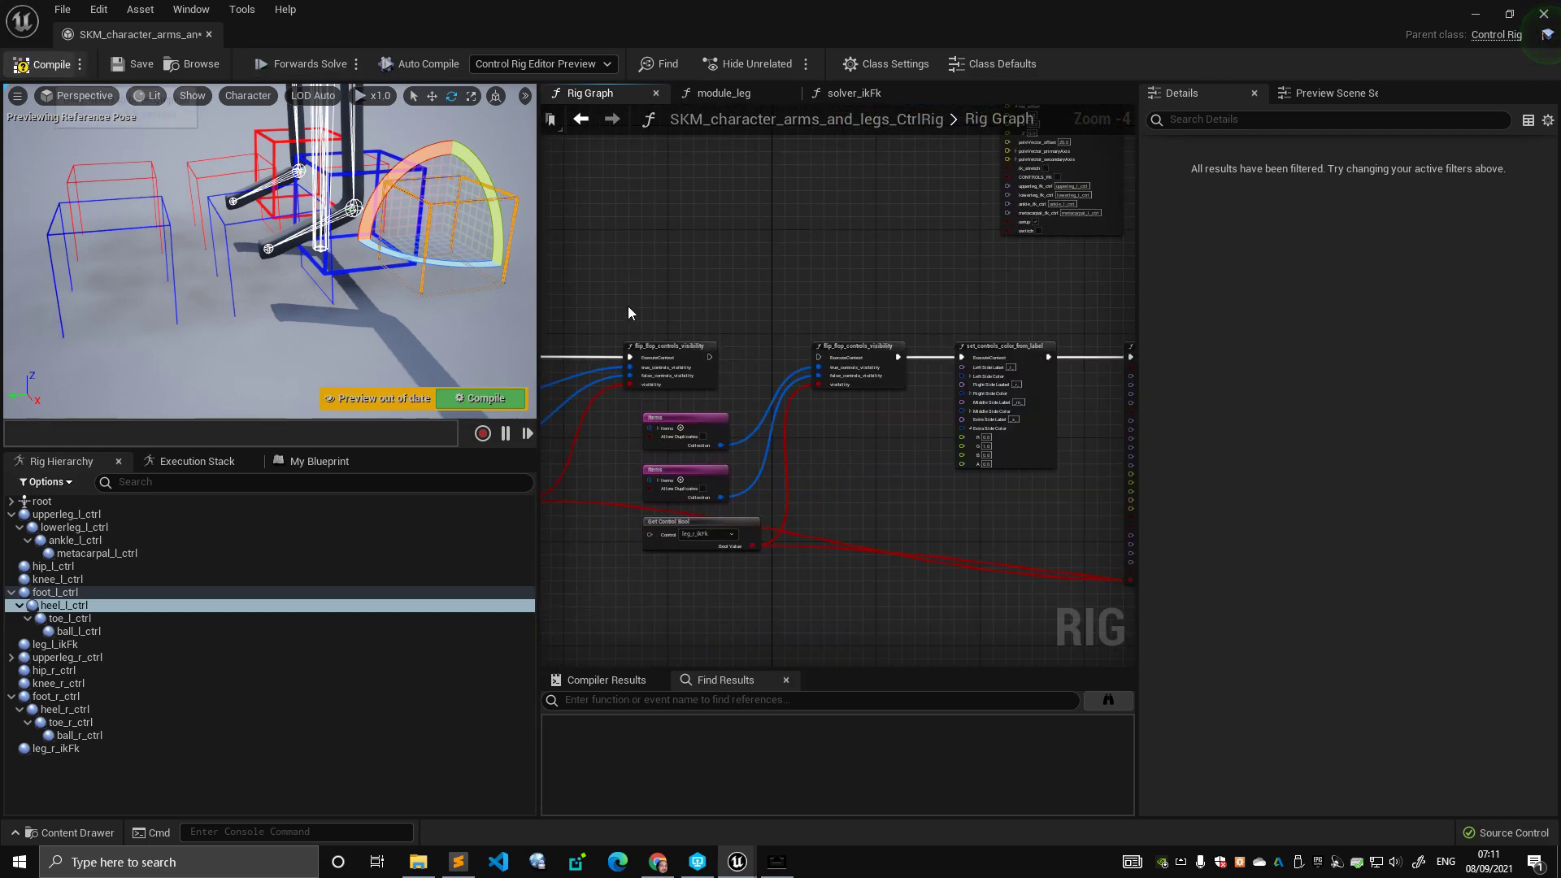
key(ctrl+s)
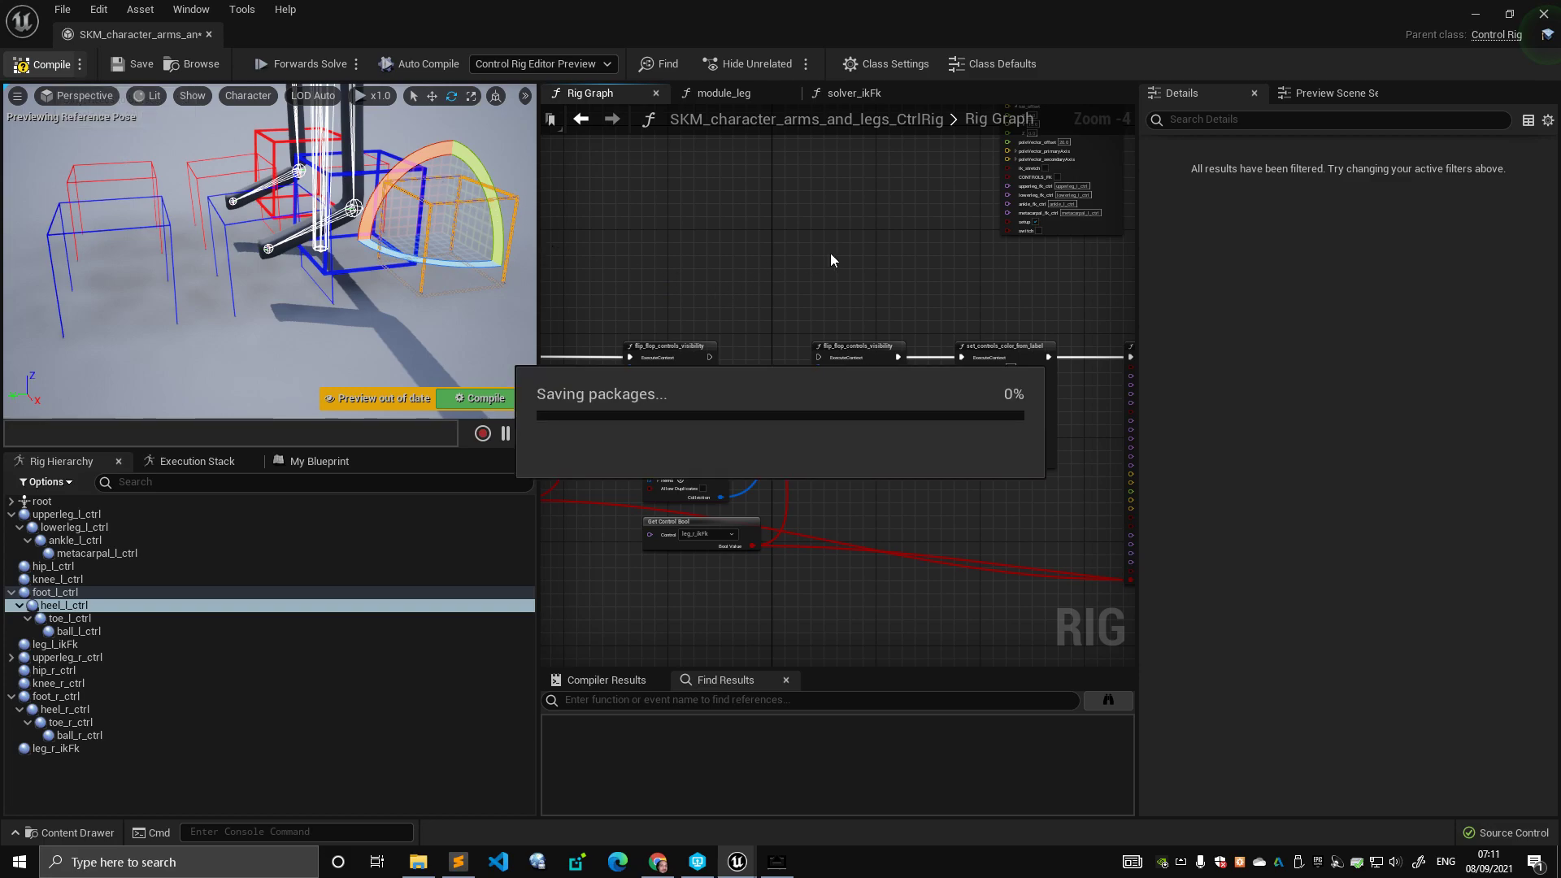
- Disconnect the Forwards Solve node's execution output from the first flip_flop_controls_visibility node
scroll(900, 246, up, 1)
right_drag(901, 247, 441, 517)
scroll(725, 376, up, 1)
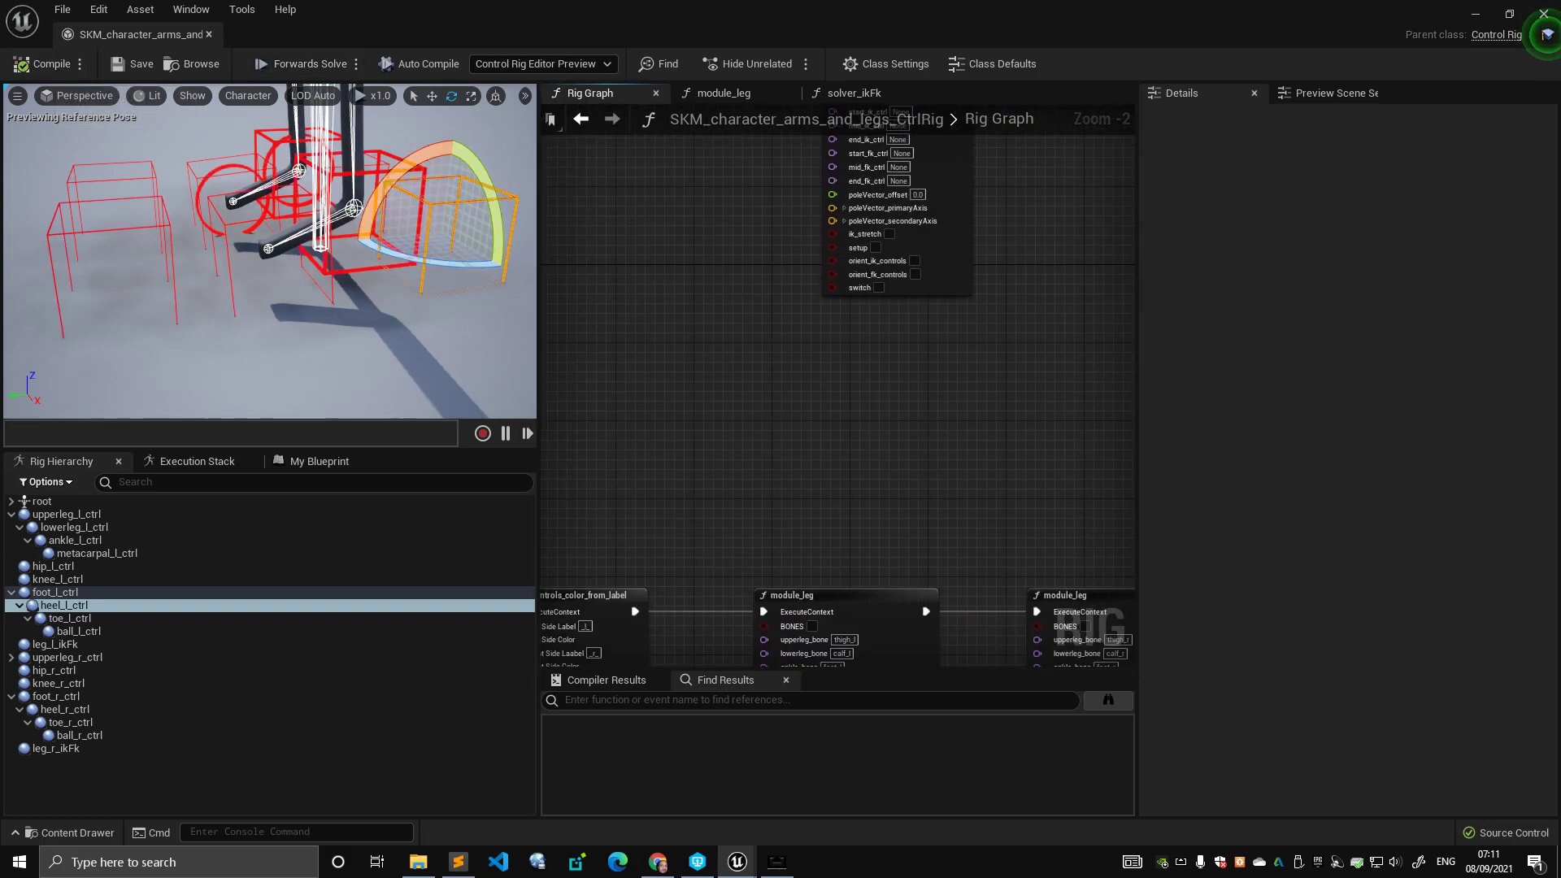
right_drag(603, 326, 834, 266)
right_drag(577, 431, 773, 278)
right_drag(577, 386, 931, 370)
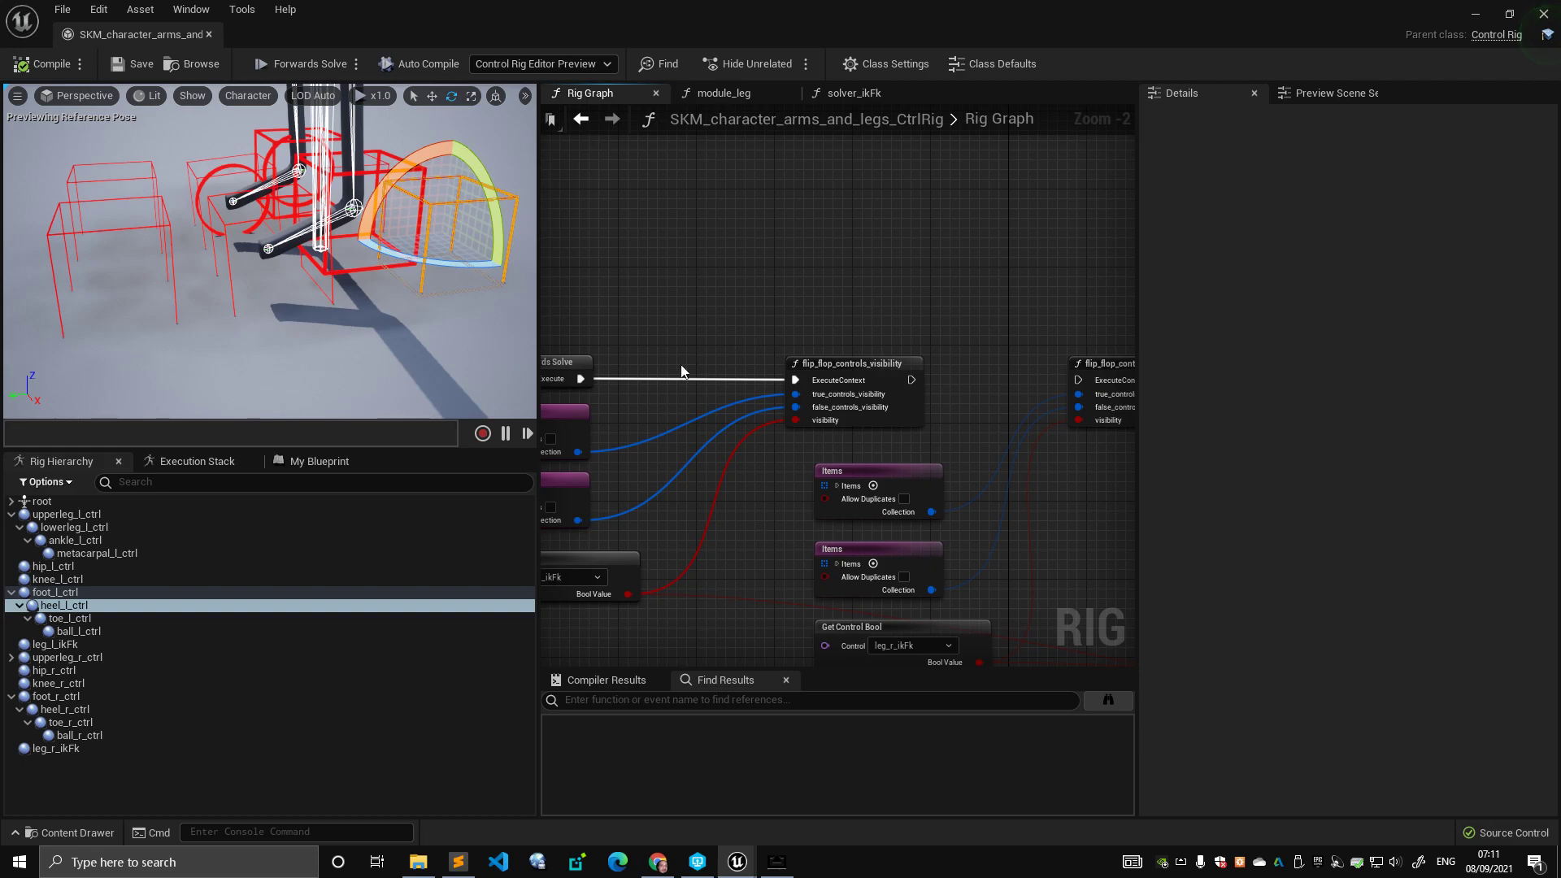
alt+click(580, 379)
- Set toe_offset Y to 50 and heel_offset Y to -50 on the left leg's module_leg node
right_drag(878, 248, 593, 424)
right_drag(1061, 299, 716, 332)
right_drag(982, 267, 596, 474)
right_drag(616, 291, 666, 278)
scroll(589, 338, up, 1)
scroll(584, 344, up, 1)
right_drag(667, 361, 958, 397)
click(814, 405)
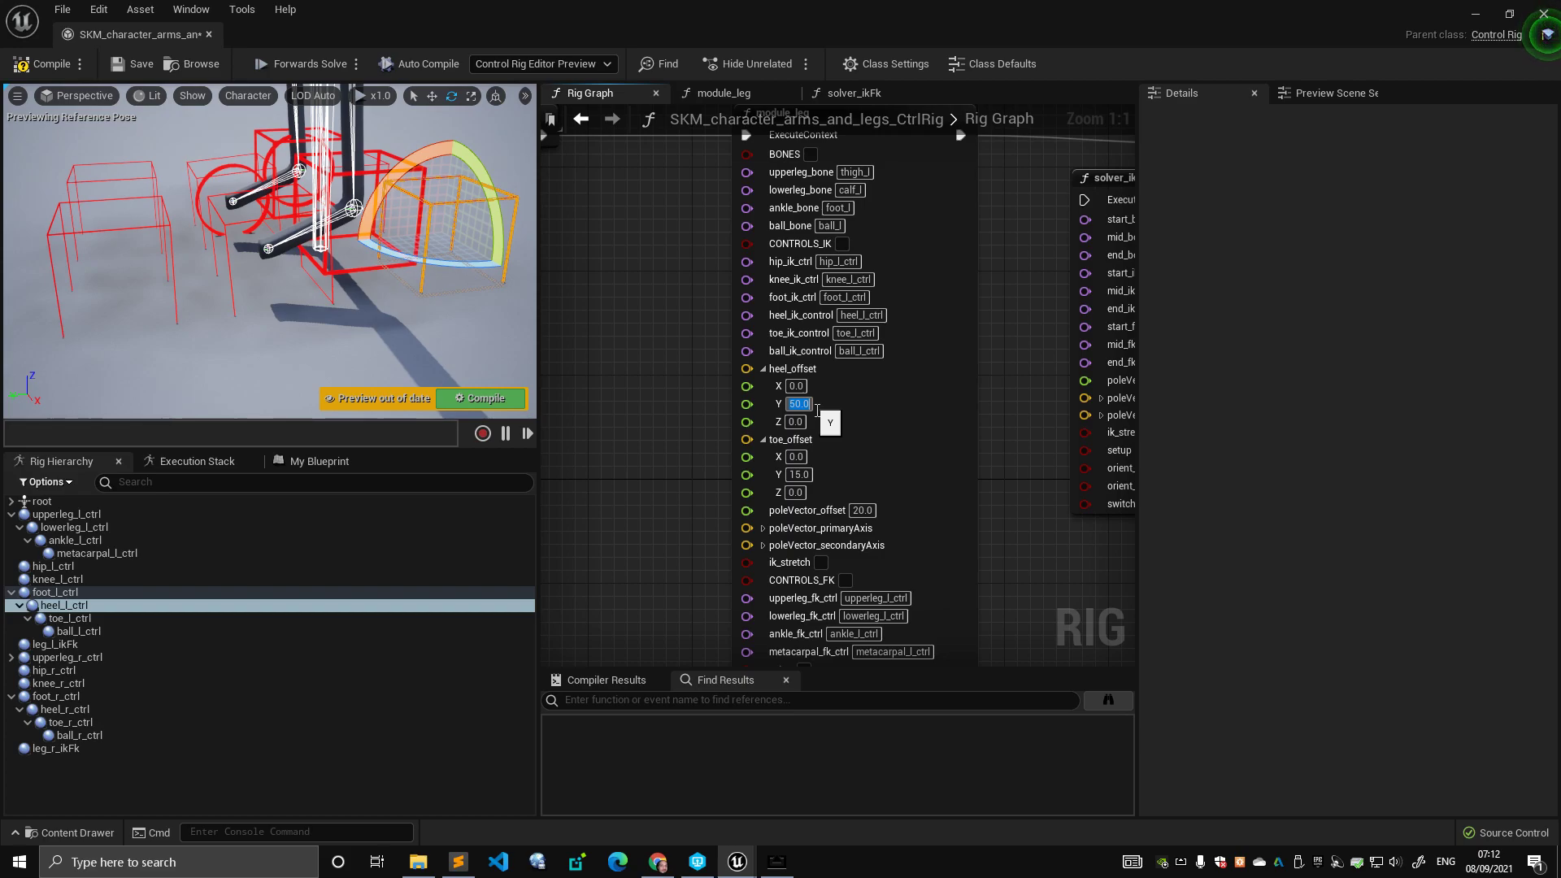
click(808, 480)
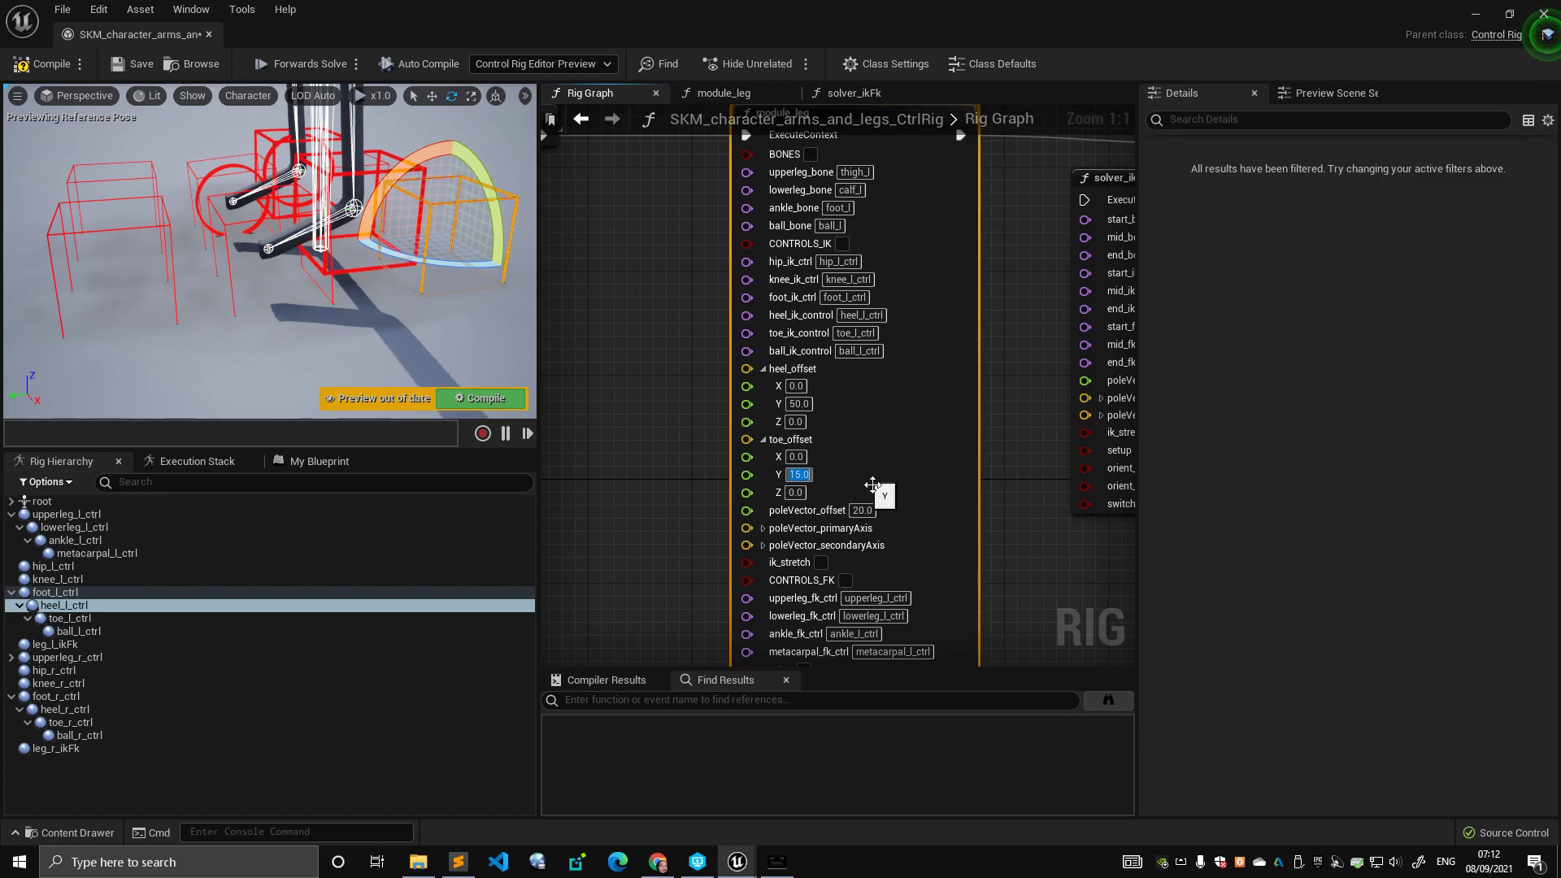
click(798, 404)
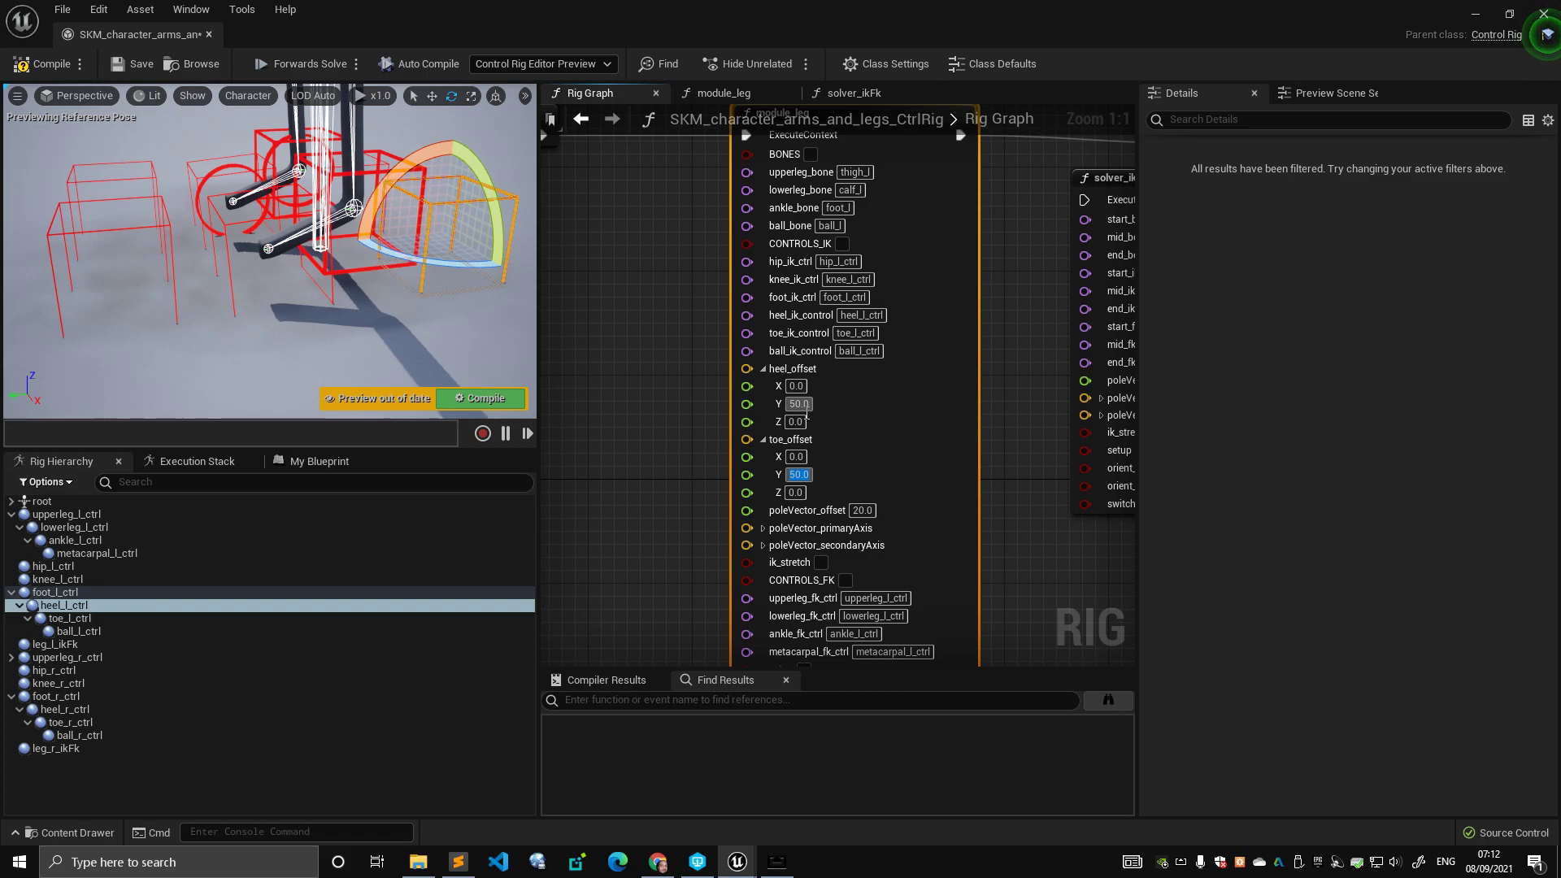
text(-50)
key(Return)
- Delete the unconnected solver_ikFk node between the two module_leg nodes and move the right leg's module_leg closer to the left one
right_drag(918, 348, 1030, 486)
scroll(1030, 486, down, 3)
right_drag(811, 442, 646, 338)
scroll(797, 415, up, 1)
scroll(647, 338, down, 1)
right_drag(920, 338, 883, 343)
drag(996, 271, 987, 338)
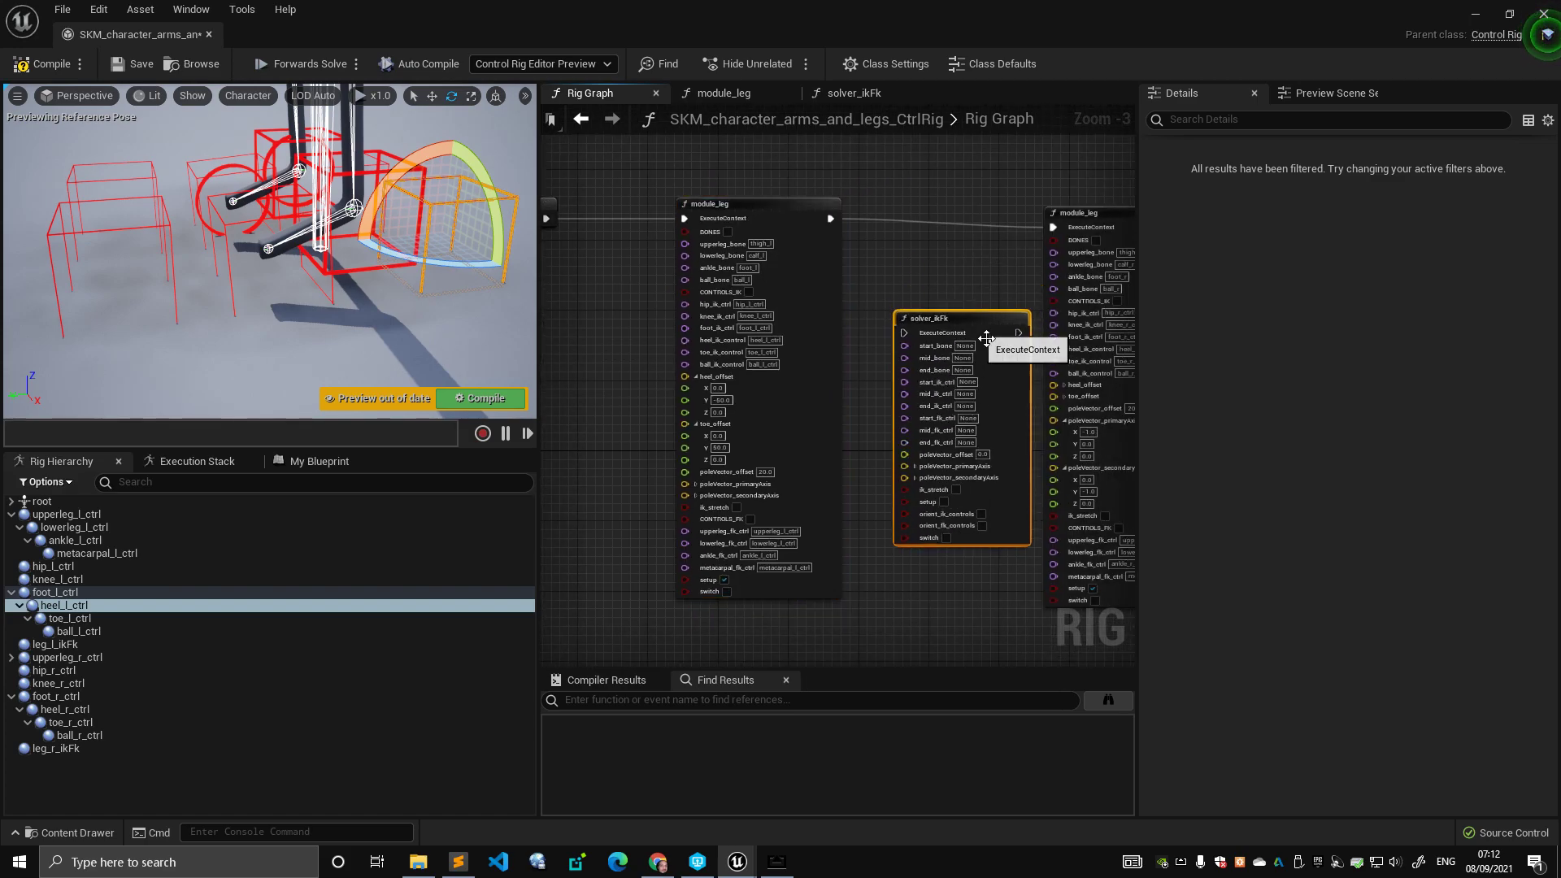
key(Delete)
drag(1109, 209, 953, 203)
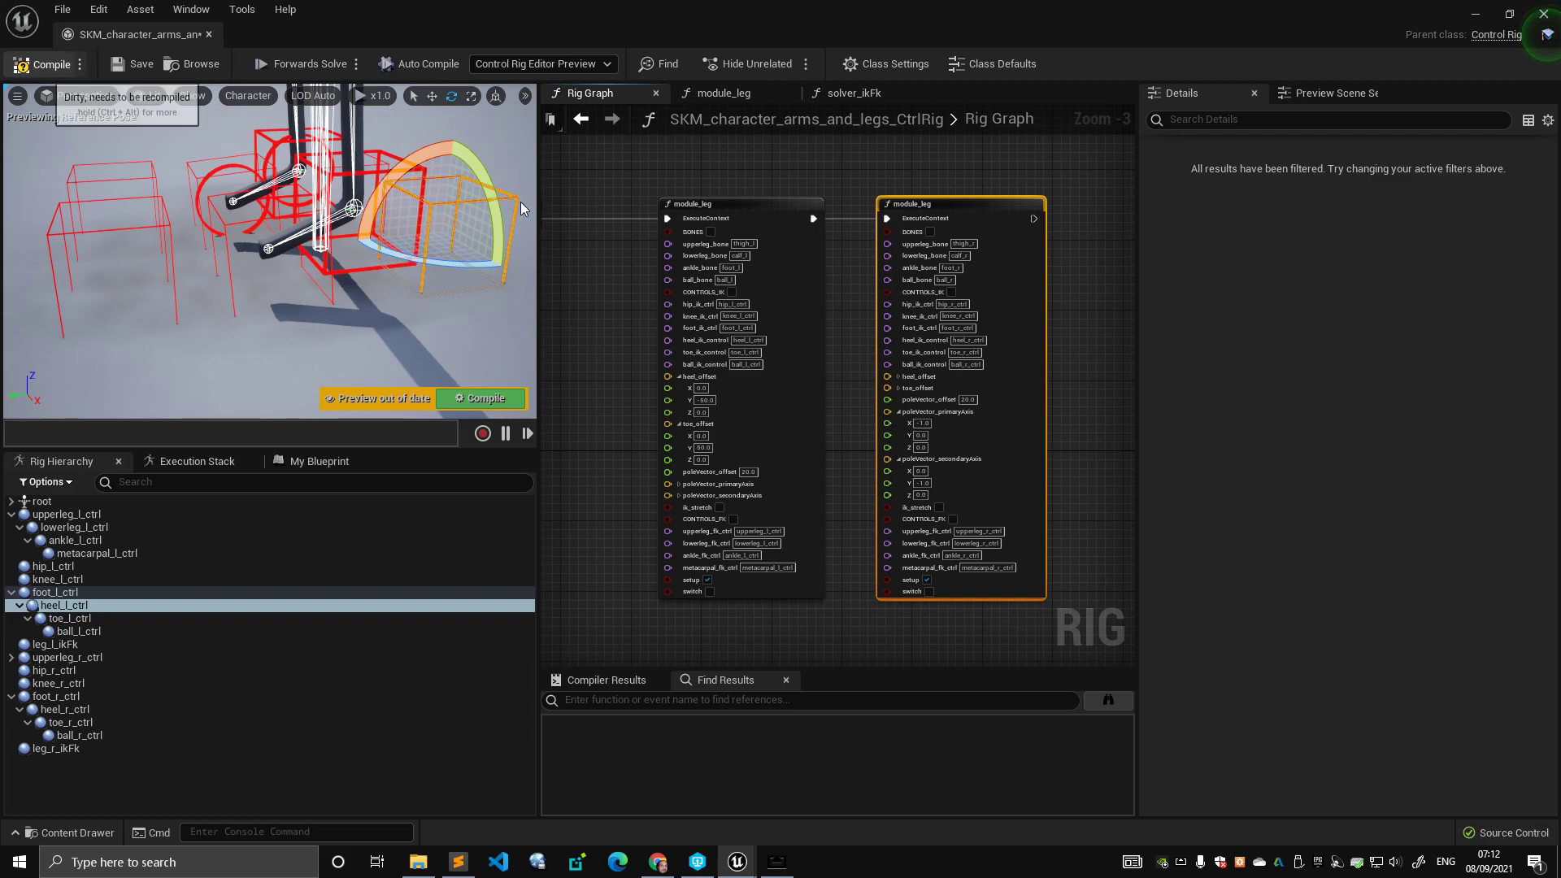
- Compile the rig and examine the placement of the heel and toe controls around the feet in the viewport
key(F7)
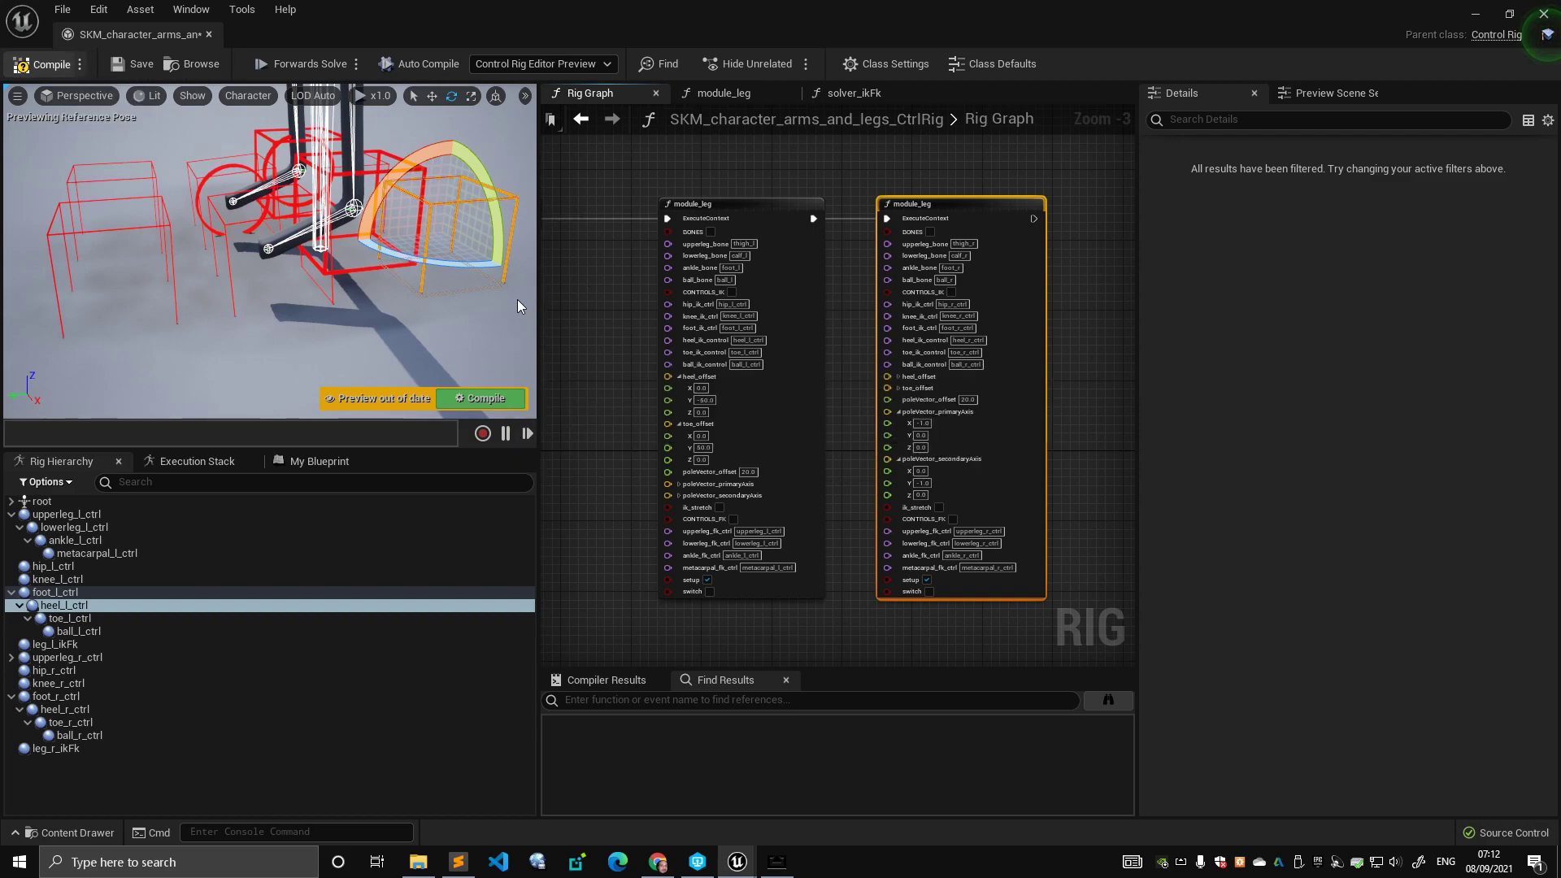
mouse_move(517, 299)
right_down()
mouse_move(366, 291)
mouse_move(520, 298)
right_up()
right_drag(325, 244, 288, 268)
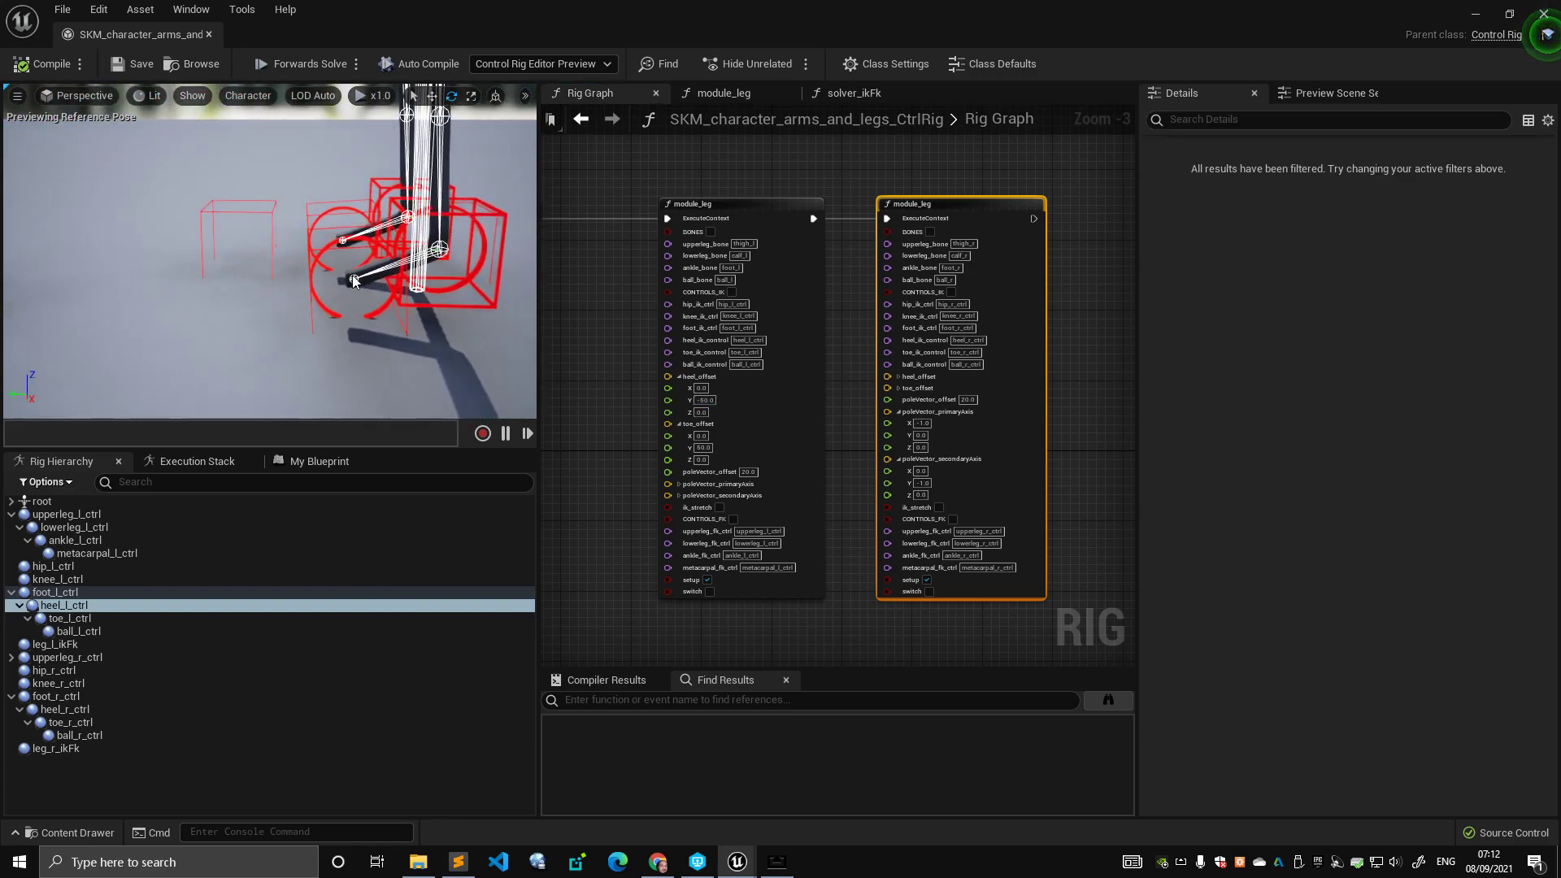
right_drag(381, 286, 406, 286)
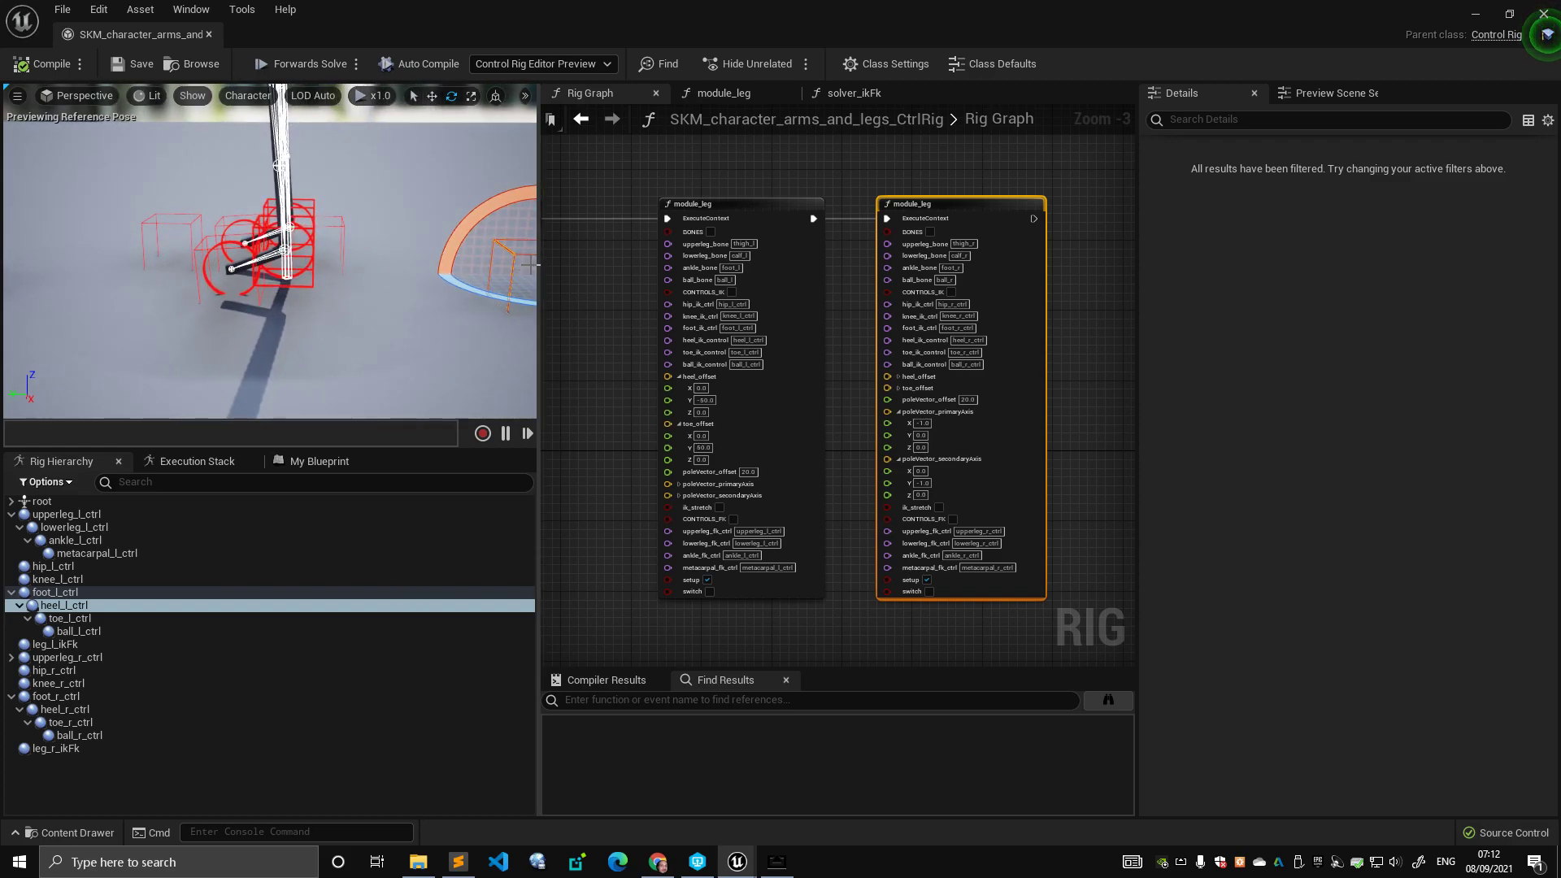
right_drag(520, 269, 456, 270)
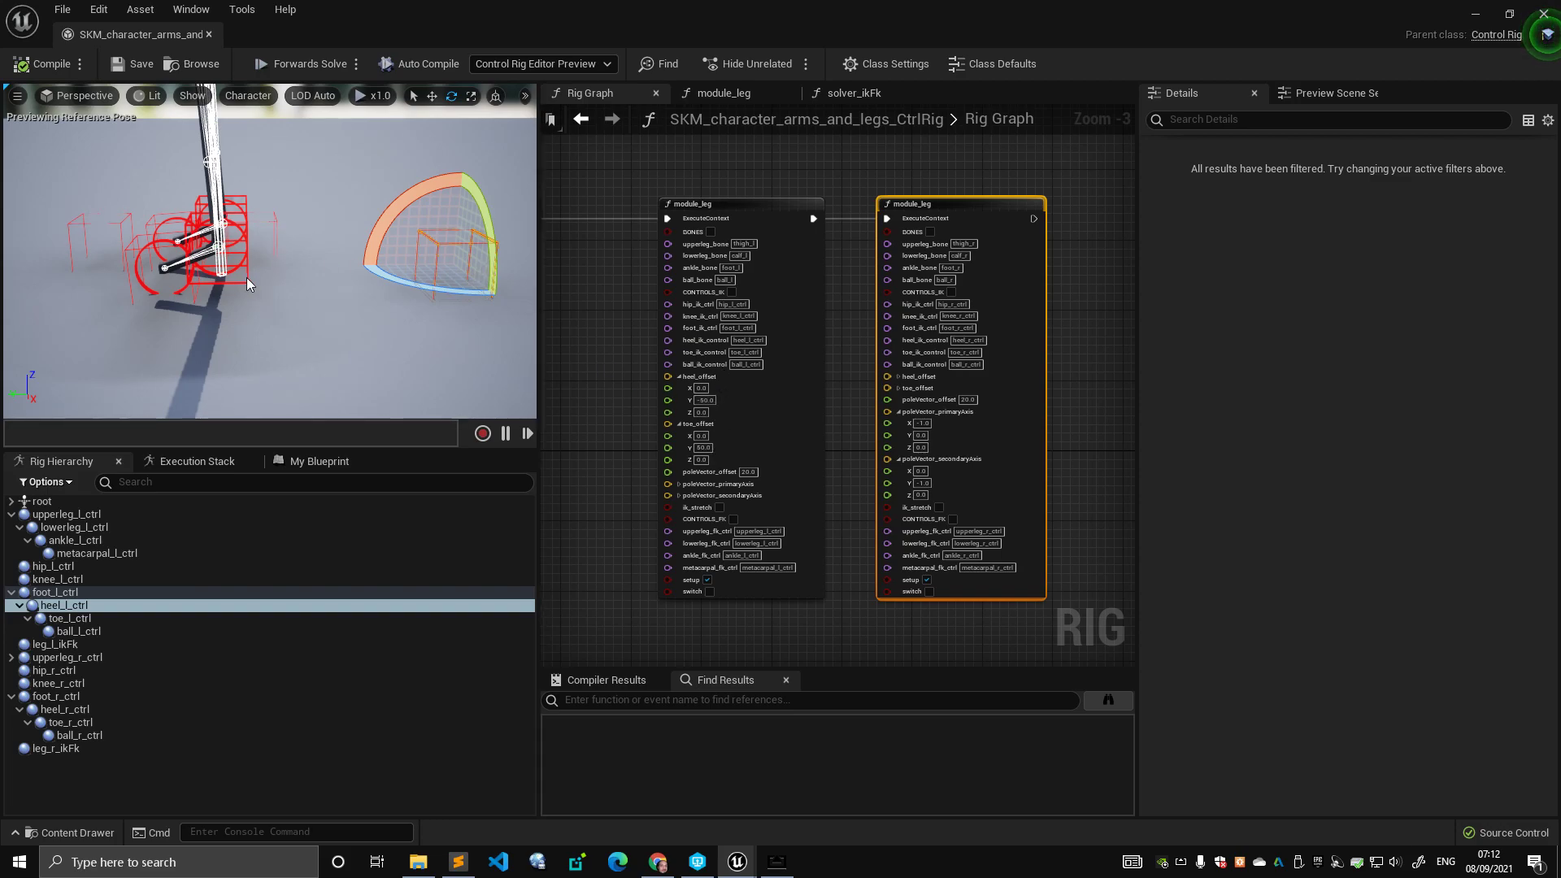
right_drag(248, 299, 278, 284)
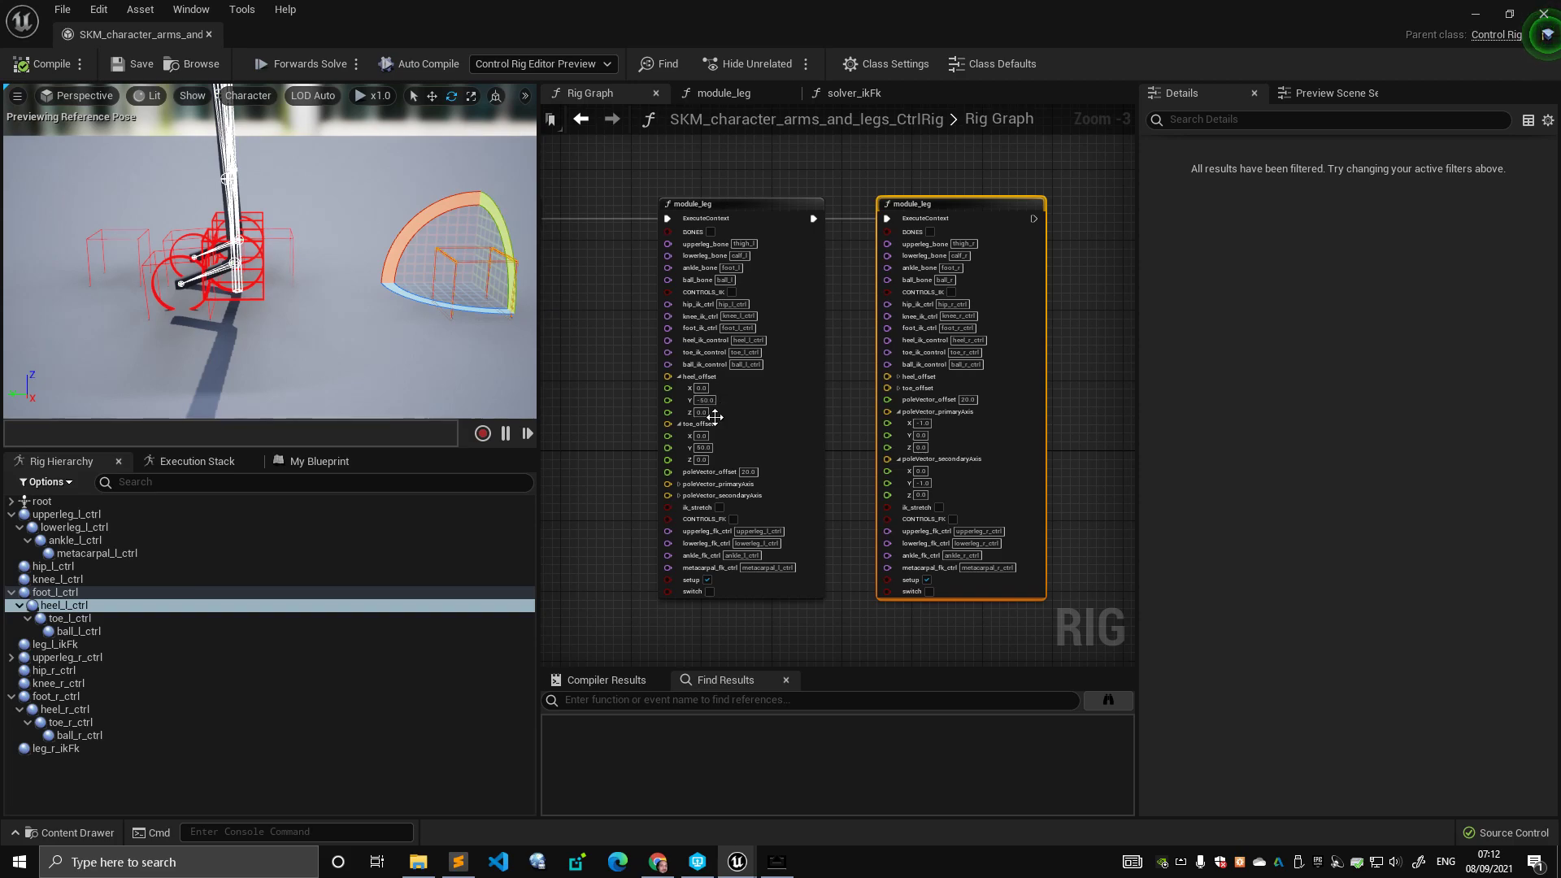
right_drag(407, 317, 468, 313)
- Reconnect the execution flow from Forwards Solve to the first flip_flop_controls_visibility node and on to the second one
right_drag(611, 313, 771, 370)
scroll(771, 376, down, 4)
right_drag(744, 513, 850, 280)
scroll(851, 281, up, 1)
scroll(850, 281, up, 3)
right_drag(764, 236, 865, 234)
drag(637, 298, 844, 303)
drag(938, 258, 831, 299)
right_drag(935, 302, 750, 303)
drag(751, 305, 902, 306)
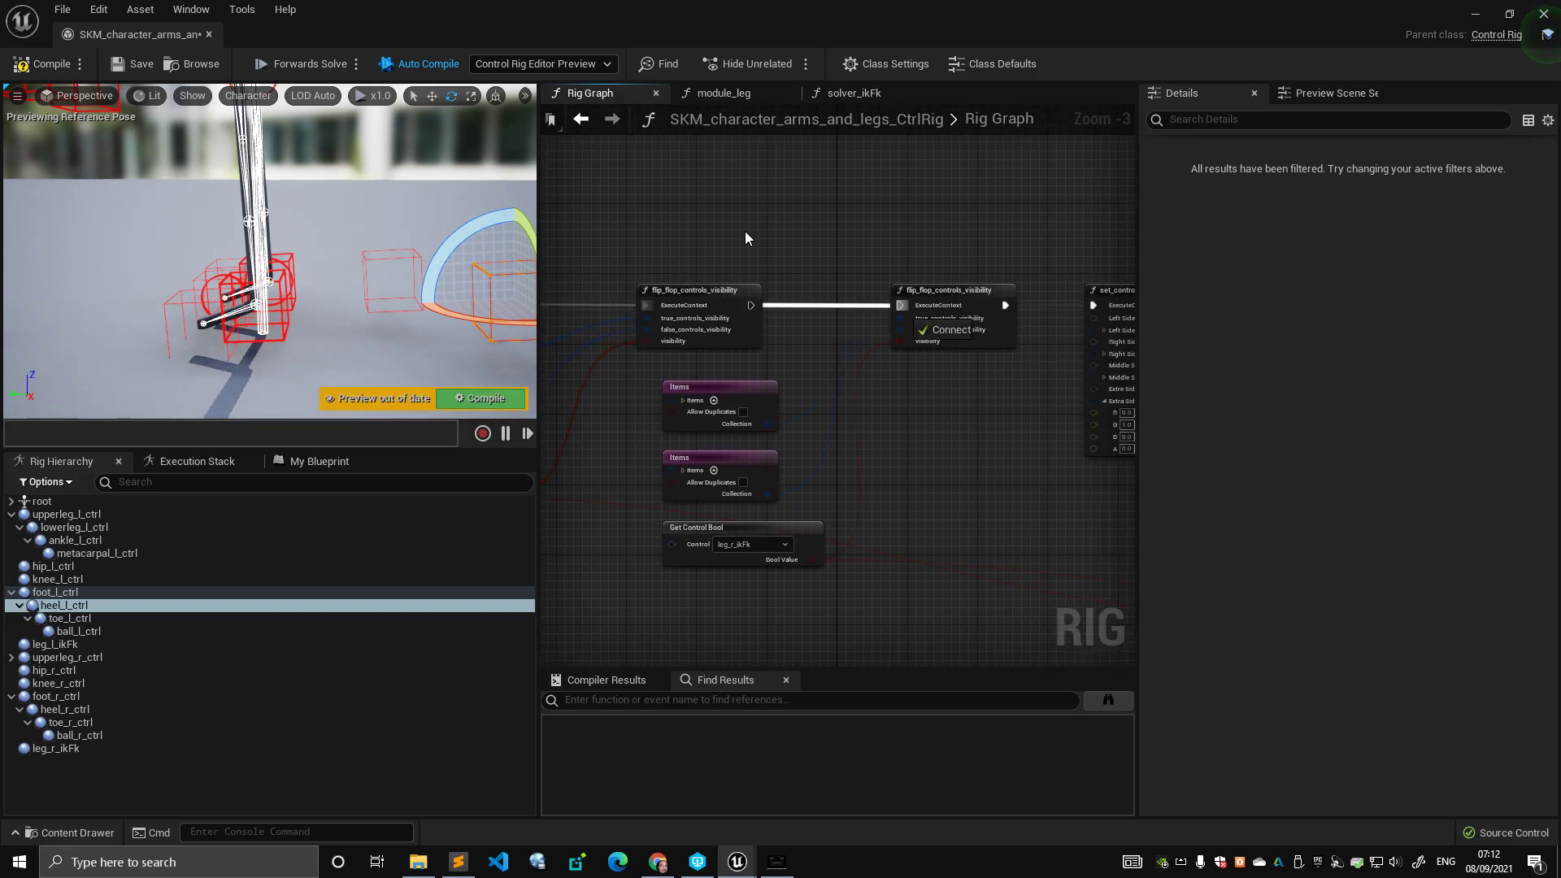
- Set heel_offset Y to -15 on the left leg's module_leg node
right_click(954, 230)
right_drag(959, 226, 744, 398)
scroll(744, 398, down, 3)
right_drag(739, 346, 617, 390)
scroll(739, 407, up, 3)
scroll(715, 351, up, 1)
scroll(732, 350, up, 2)
click(785, 311)
text(-15)
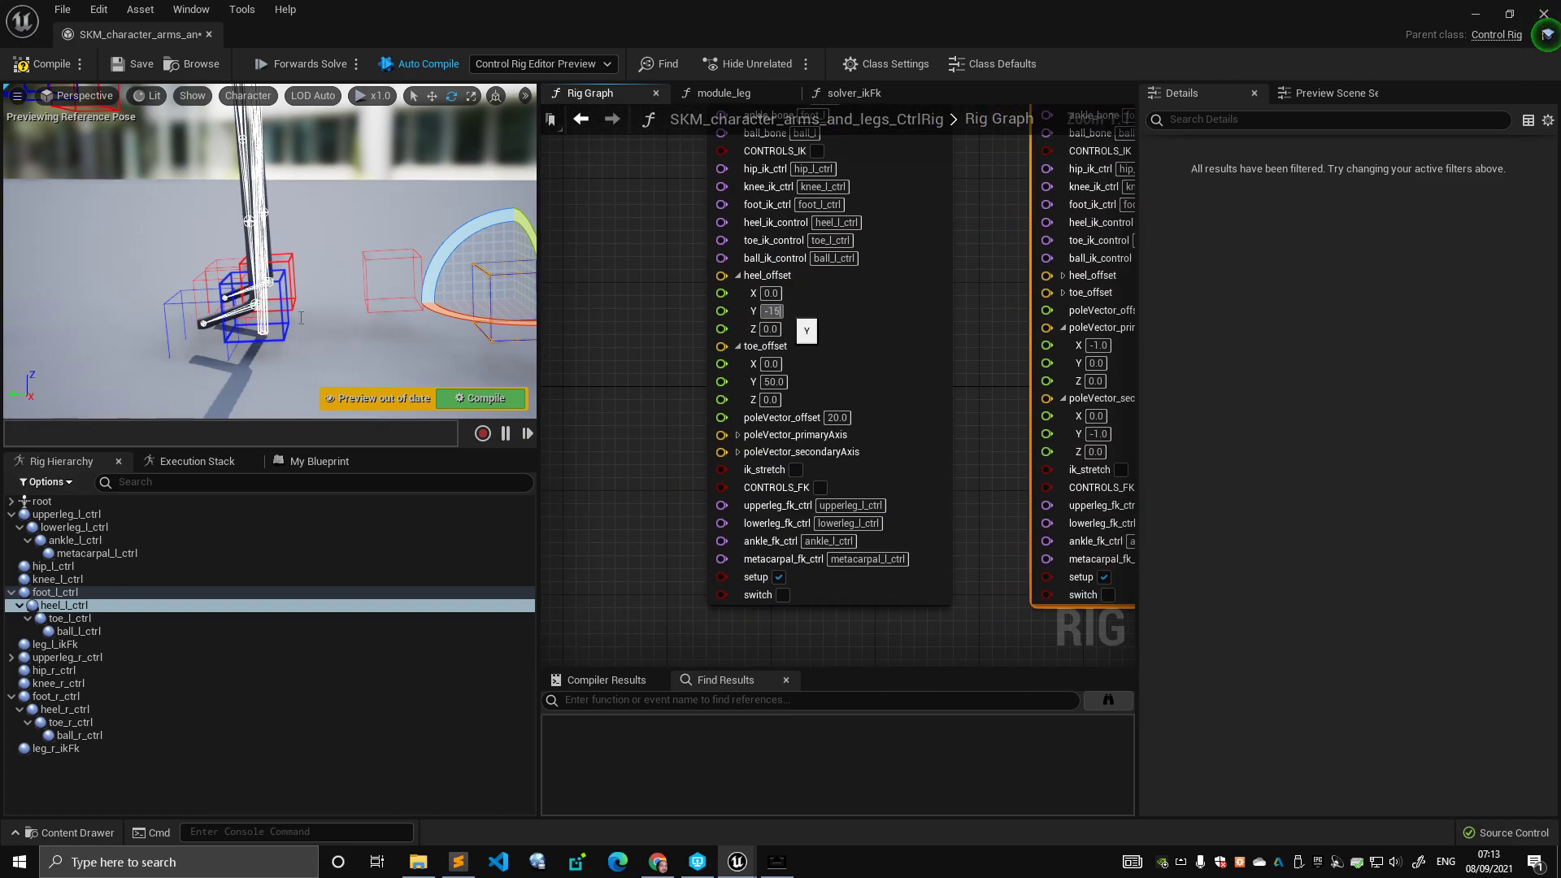
key(Return)
- Set toe_offset Y to 15 on the left leg's module_leg node and compile the rig
click(774, 381)
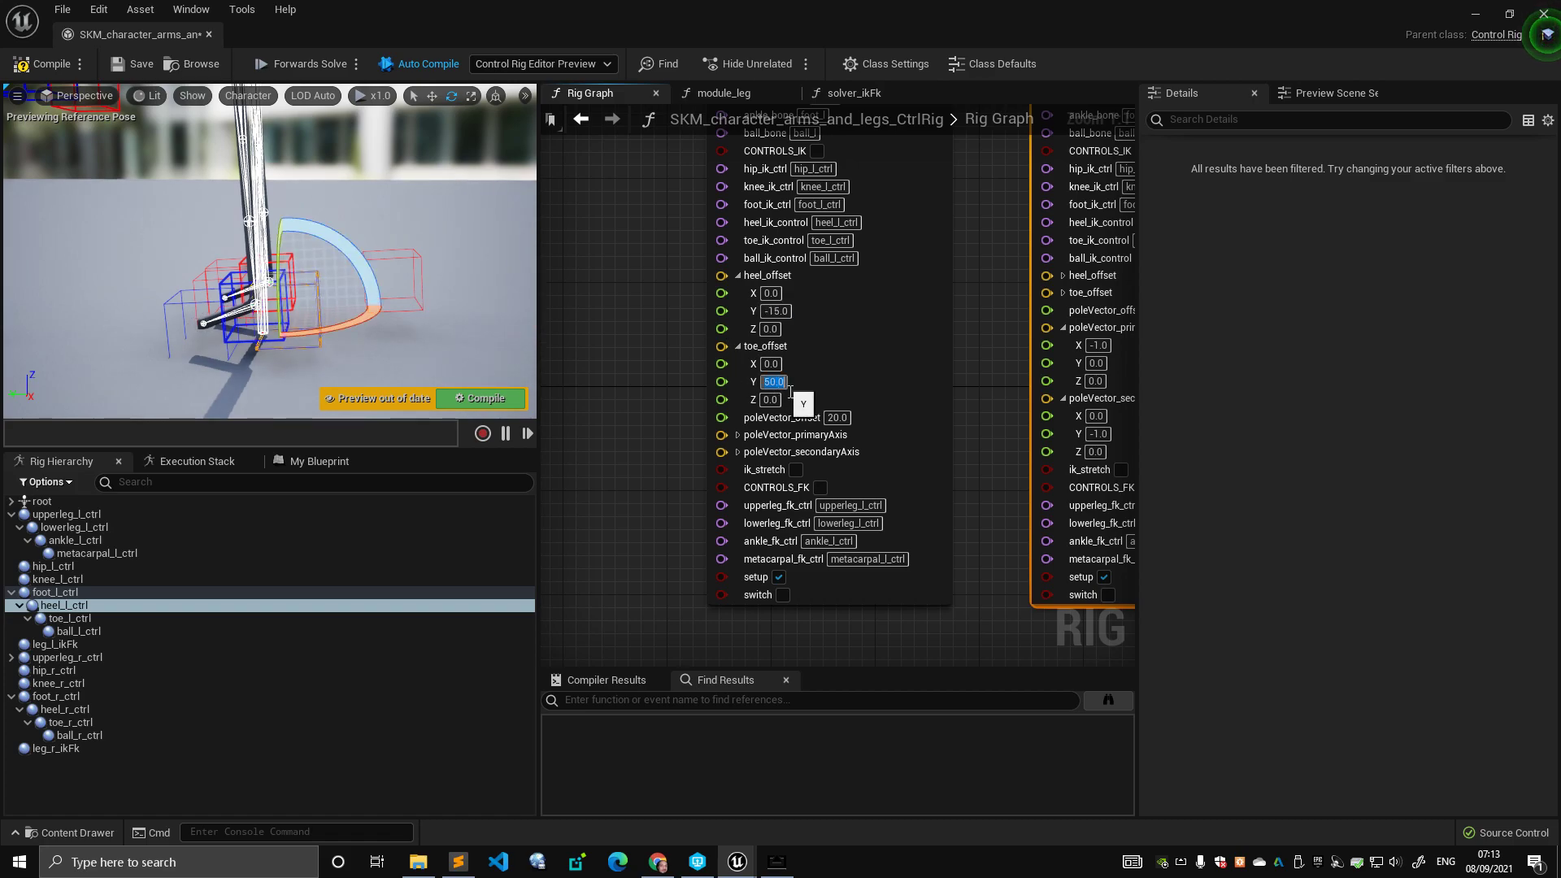
text(15)
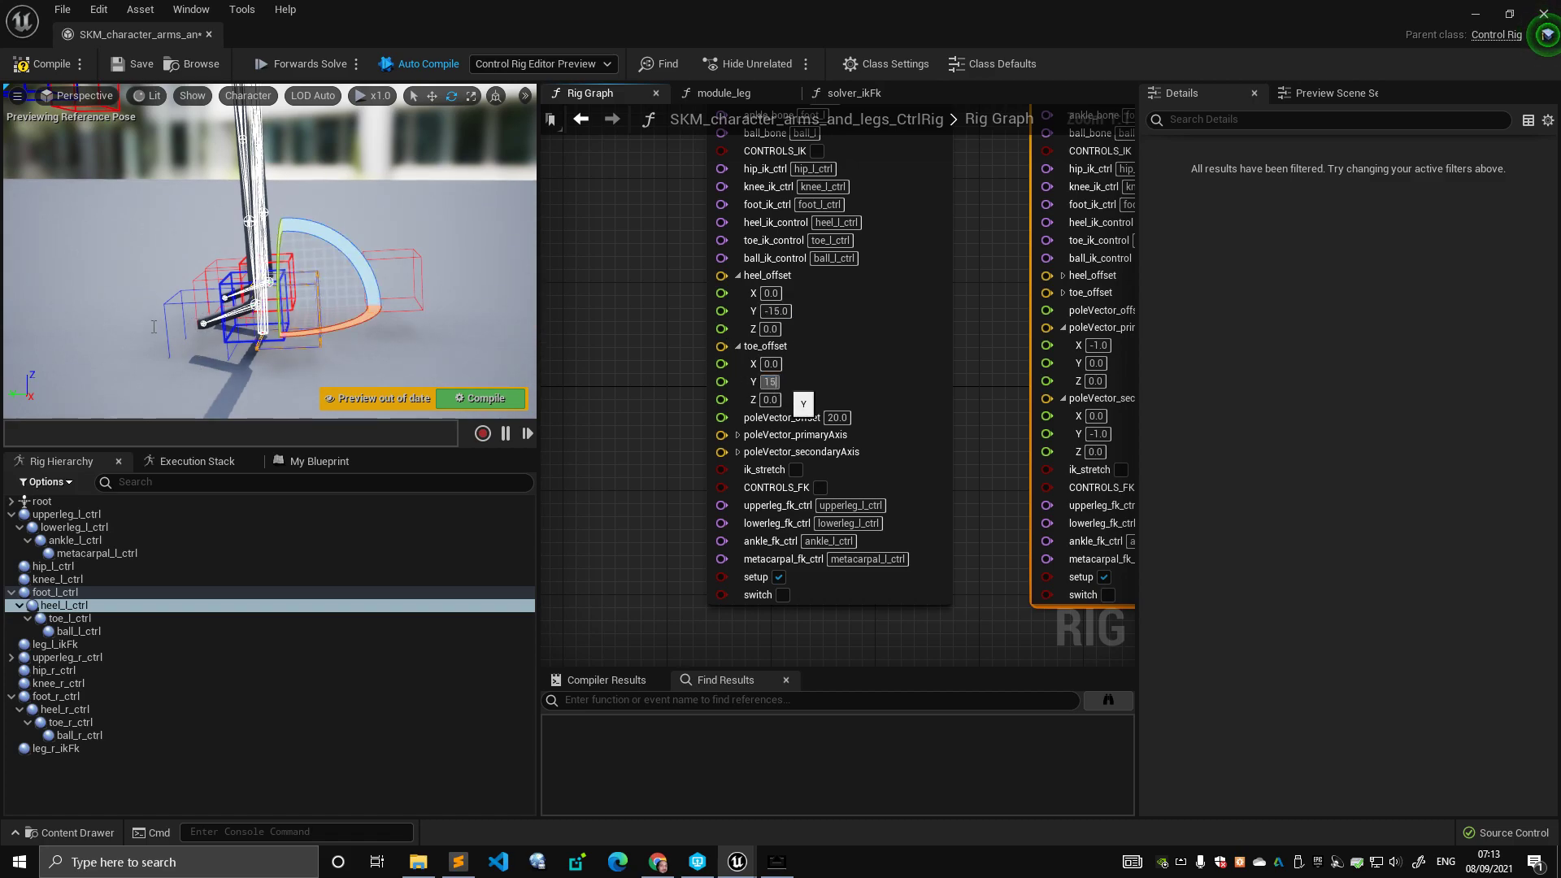
key(Return)
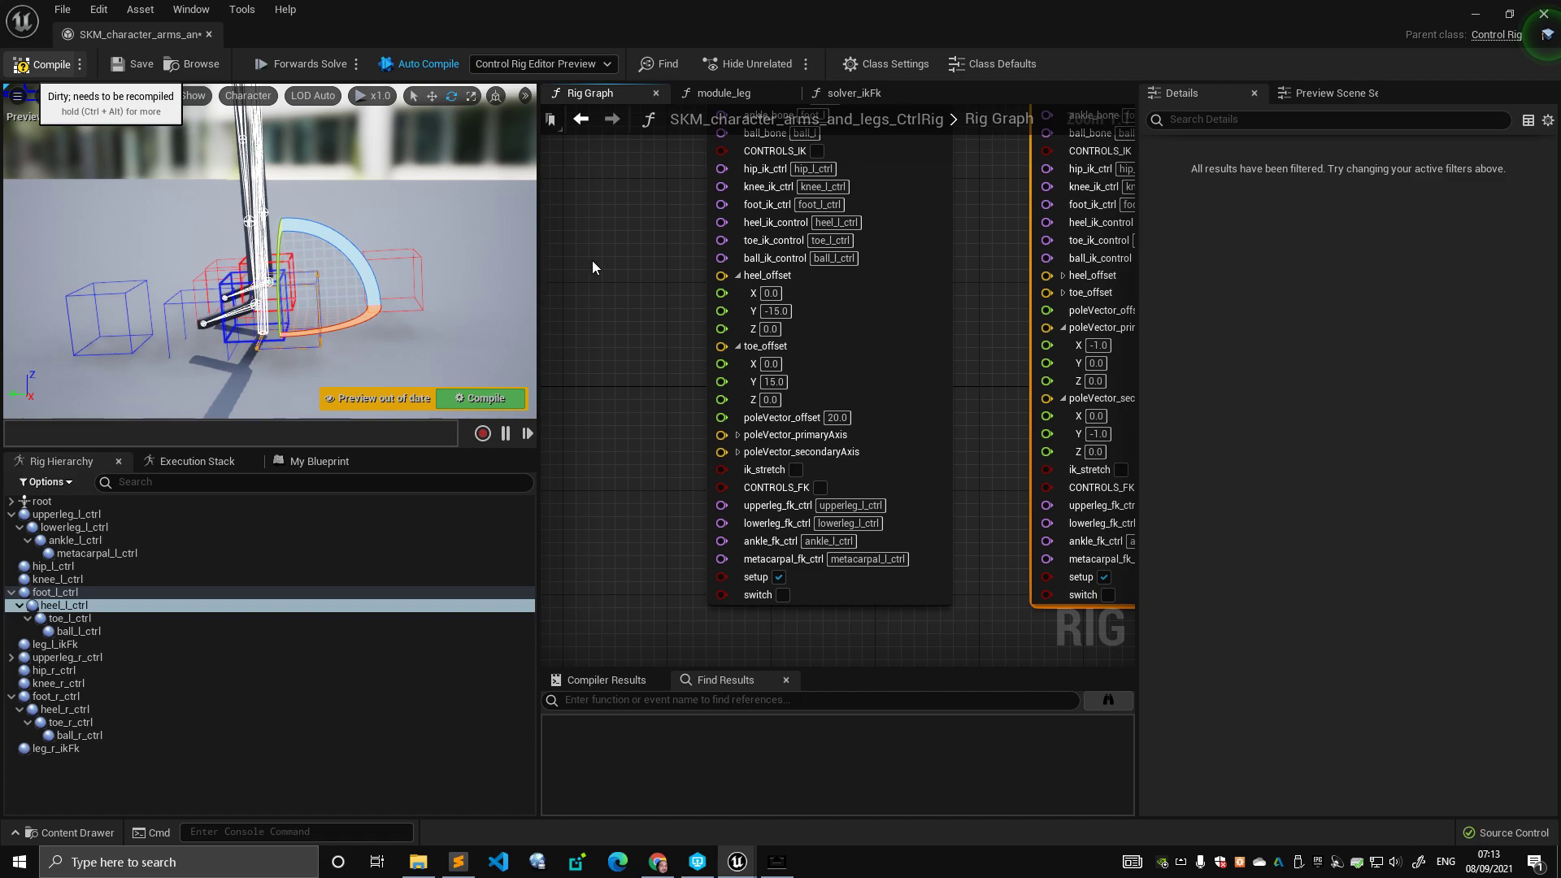
key(F7)
- Select heel_l_ctrl and toe_l_ctrl in the viewport and inspect their placement relative to the left foot
click(455, 301)
right_drag(455, 301, 345, 325)
click(325, 236)
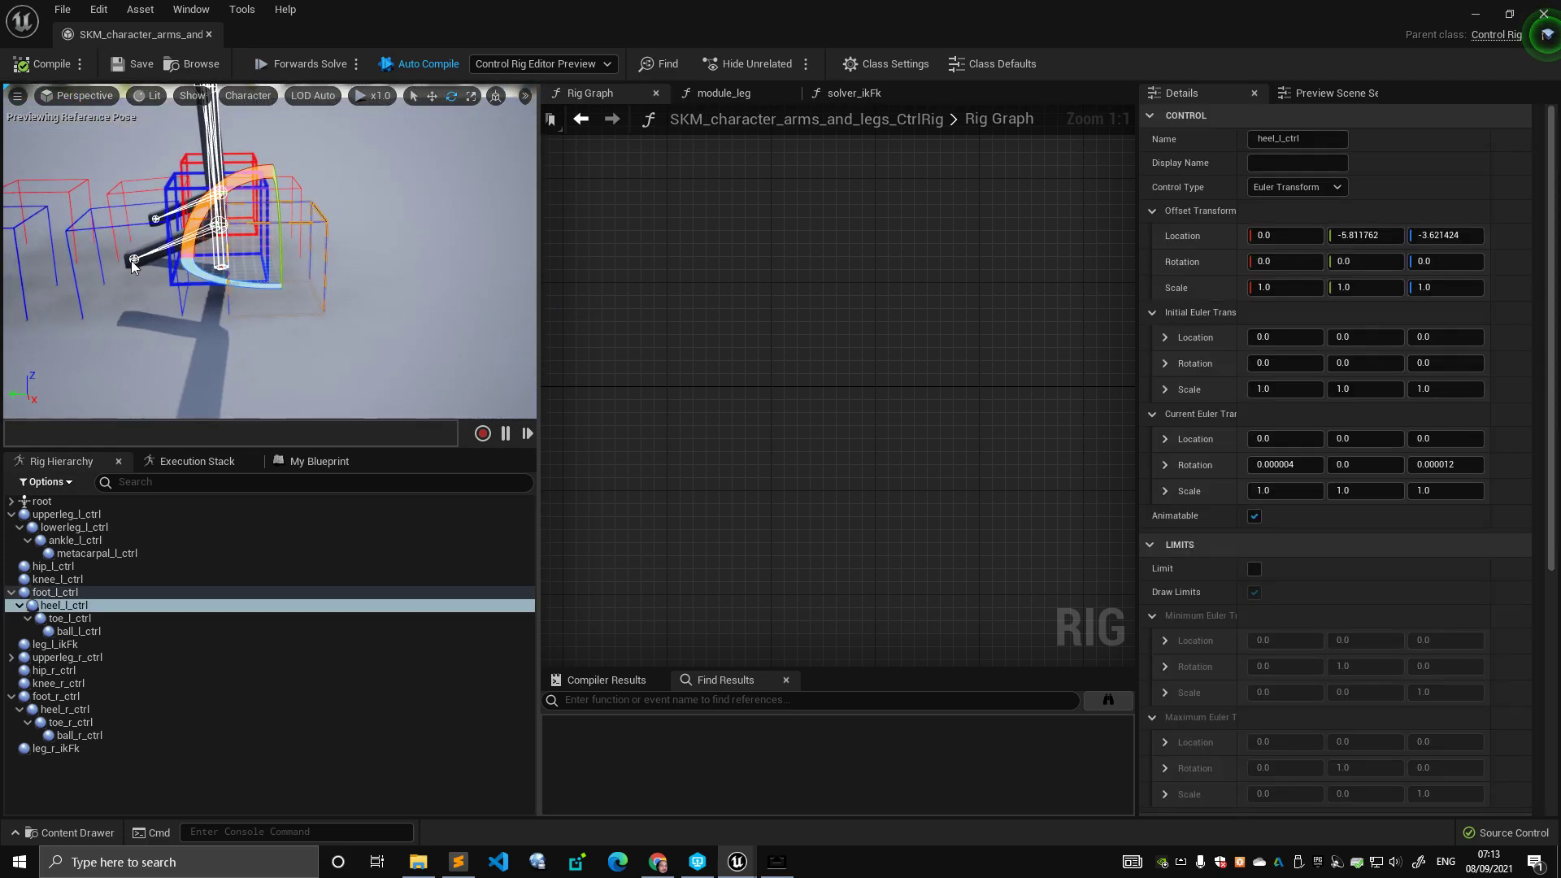
right_drag(290, 266, 226, 313)
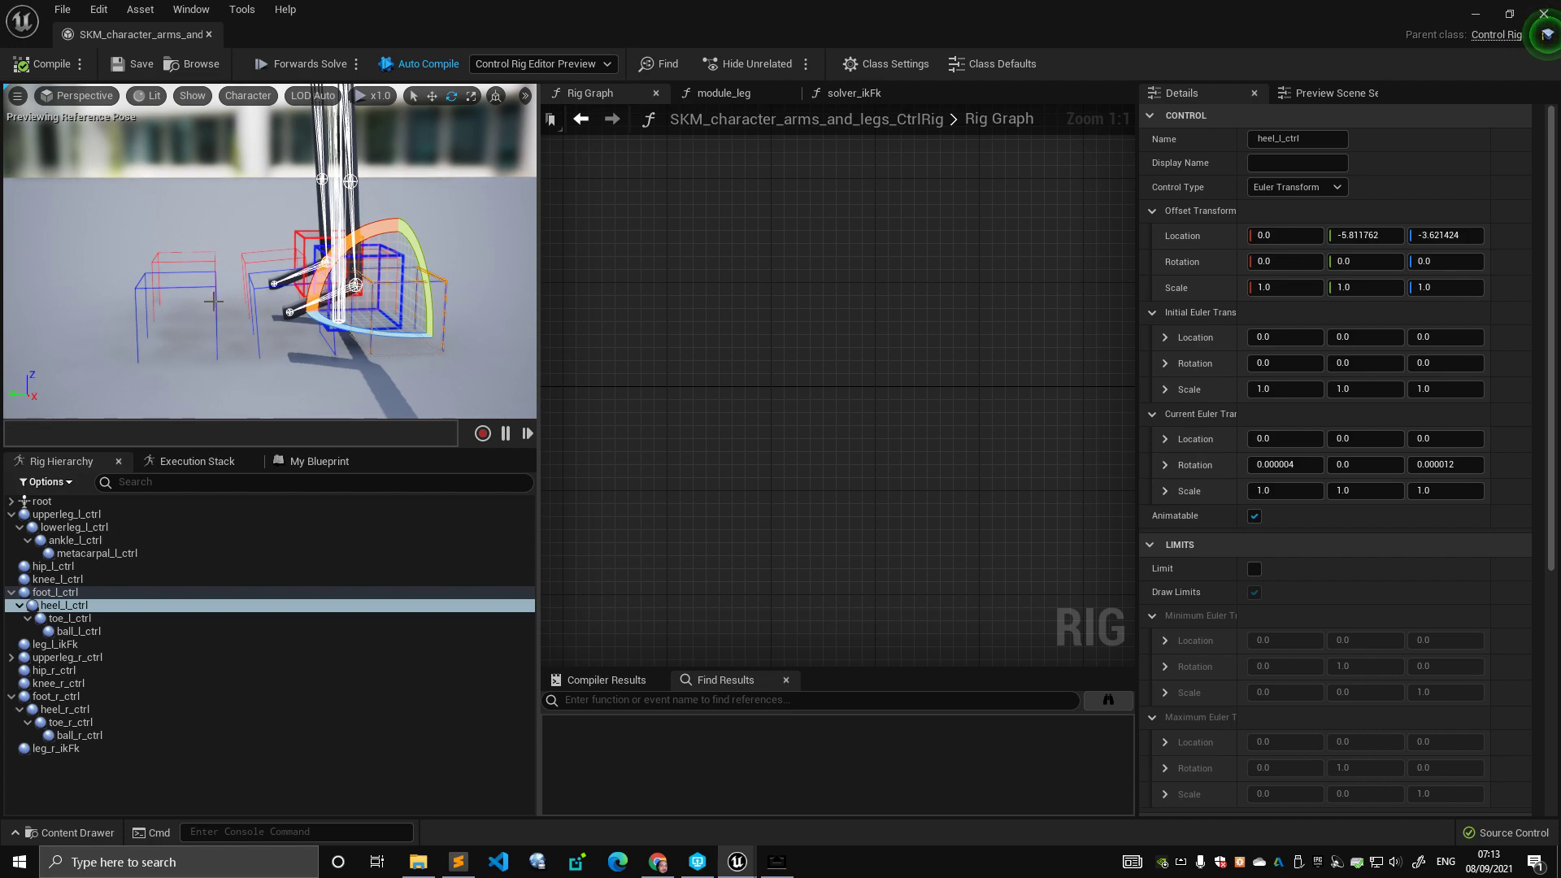
click(213, 301)
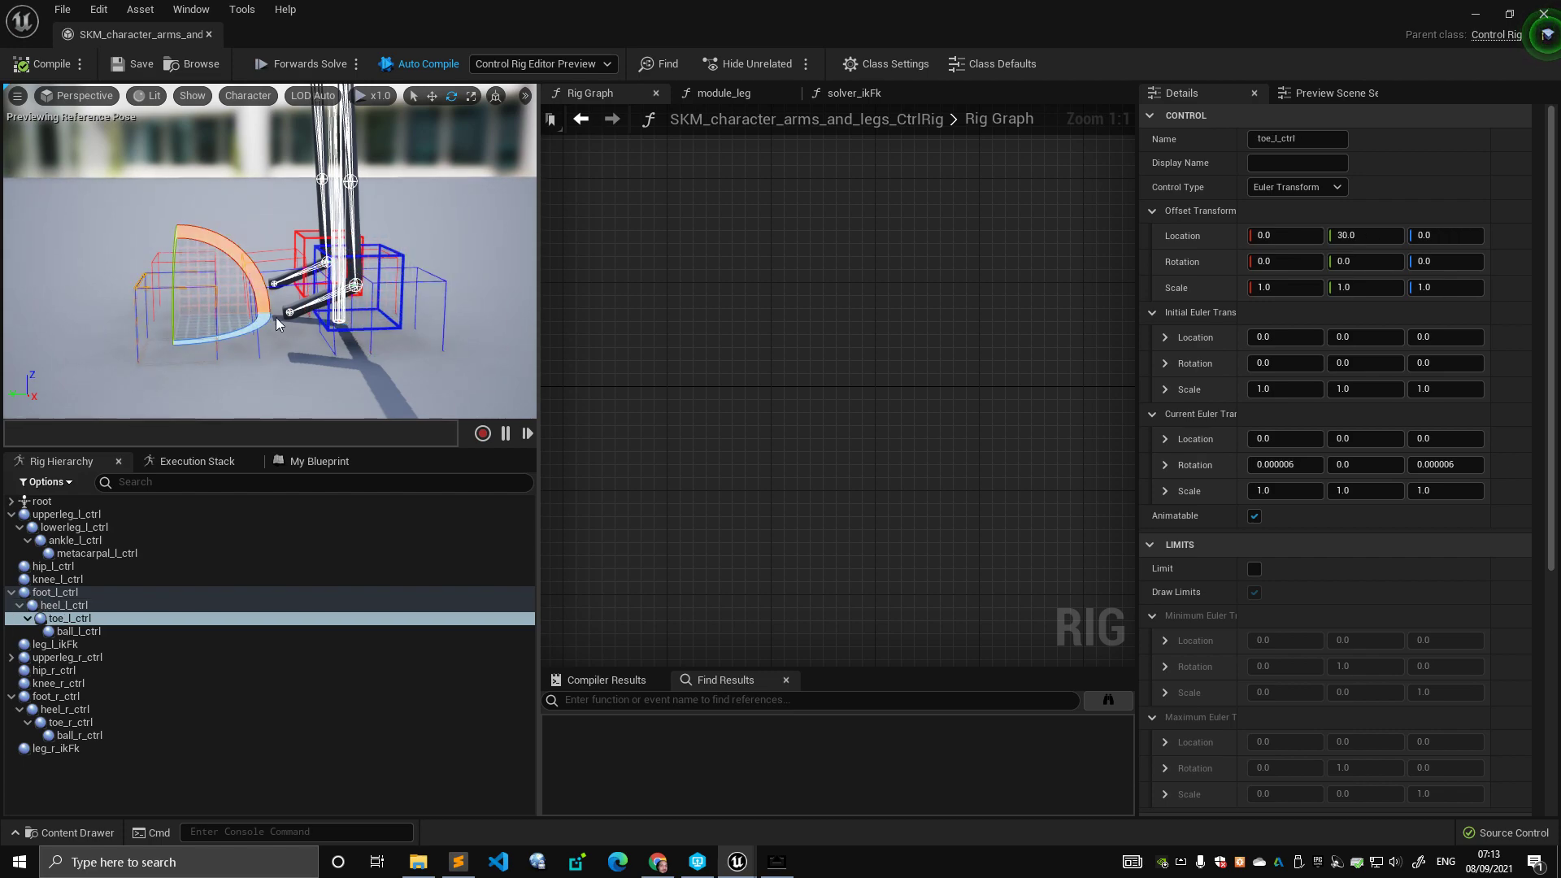
middle_drag(312, 340, 330, 355)
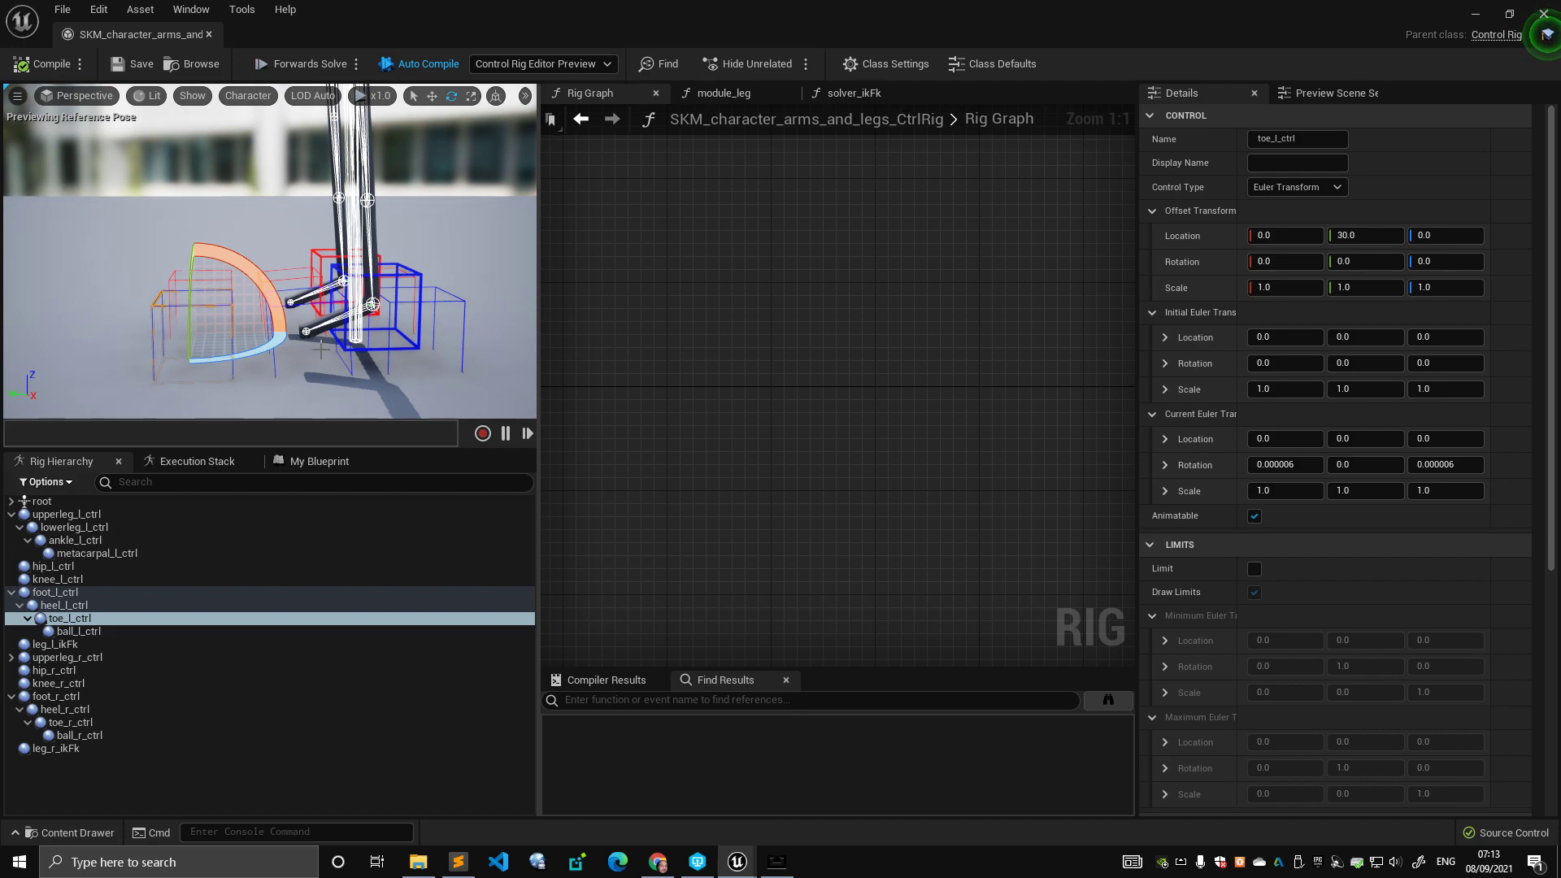
right_drag(447, 328, 476, 349)
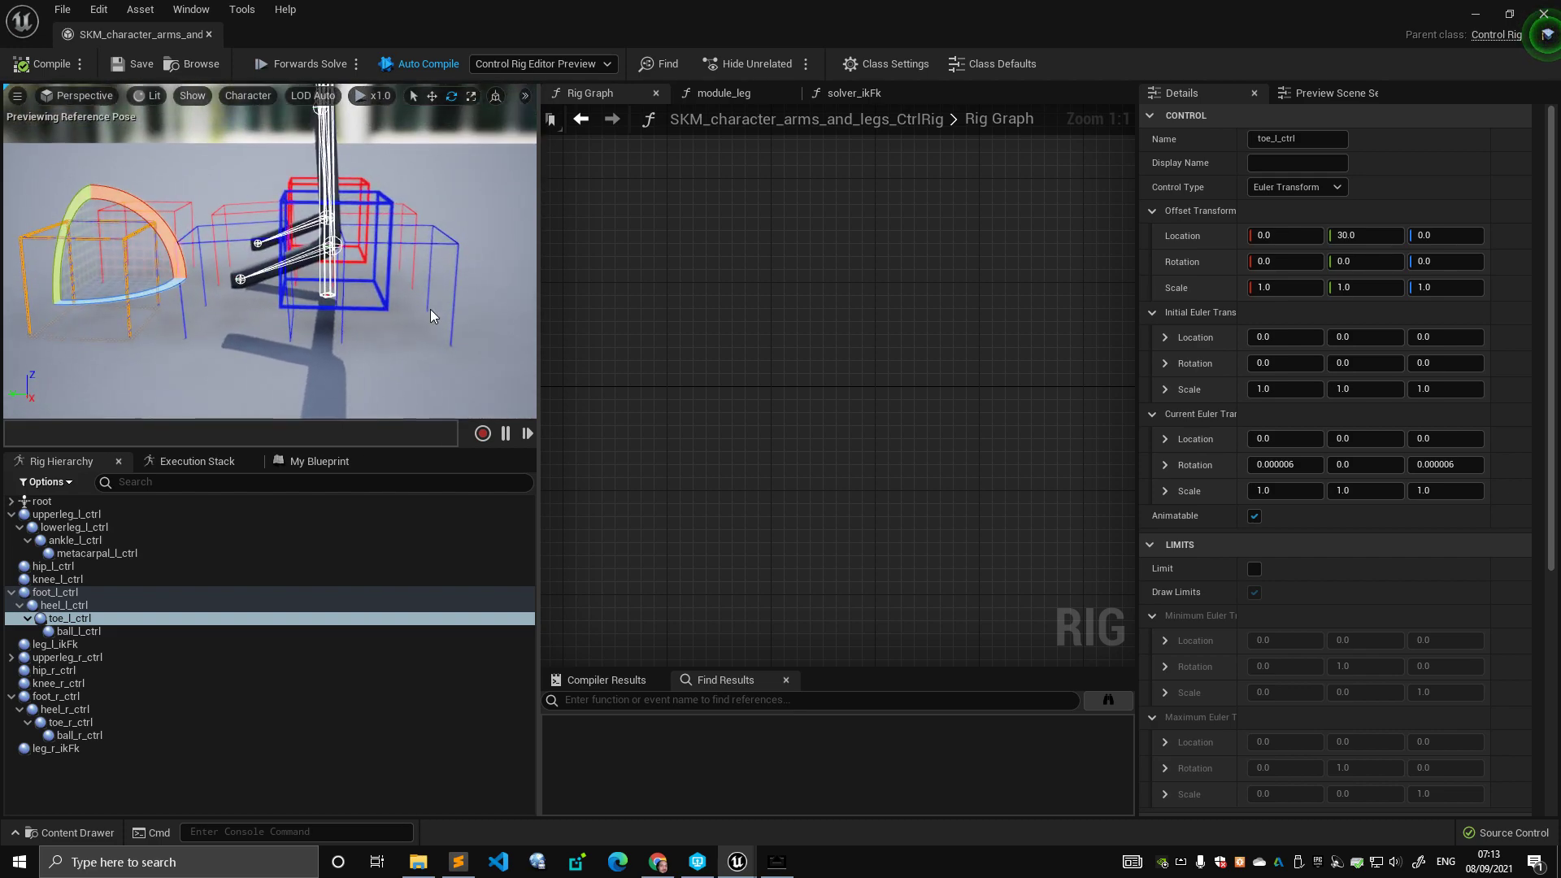
- Open the module_leg graph and select the Heel Control Placement comment group
click(723, 94)
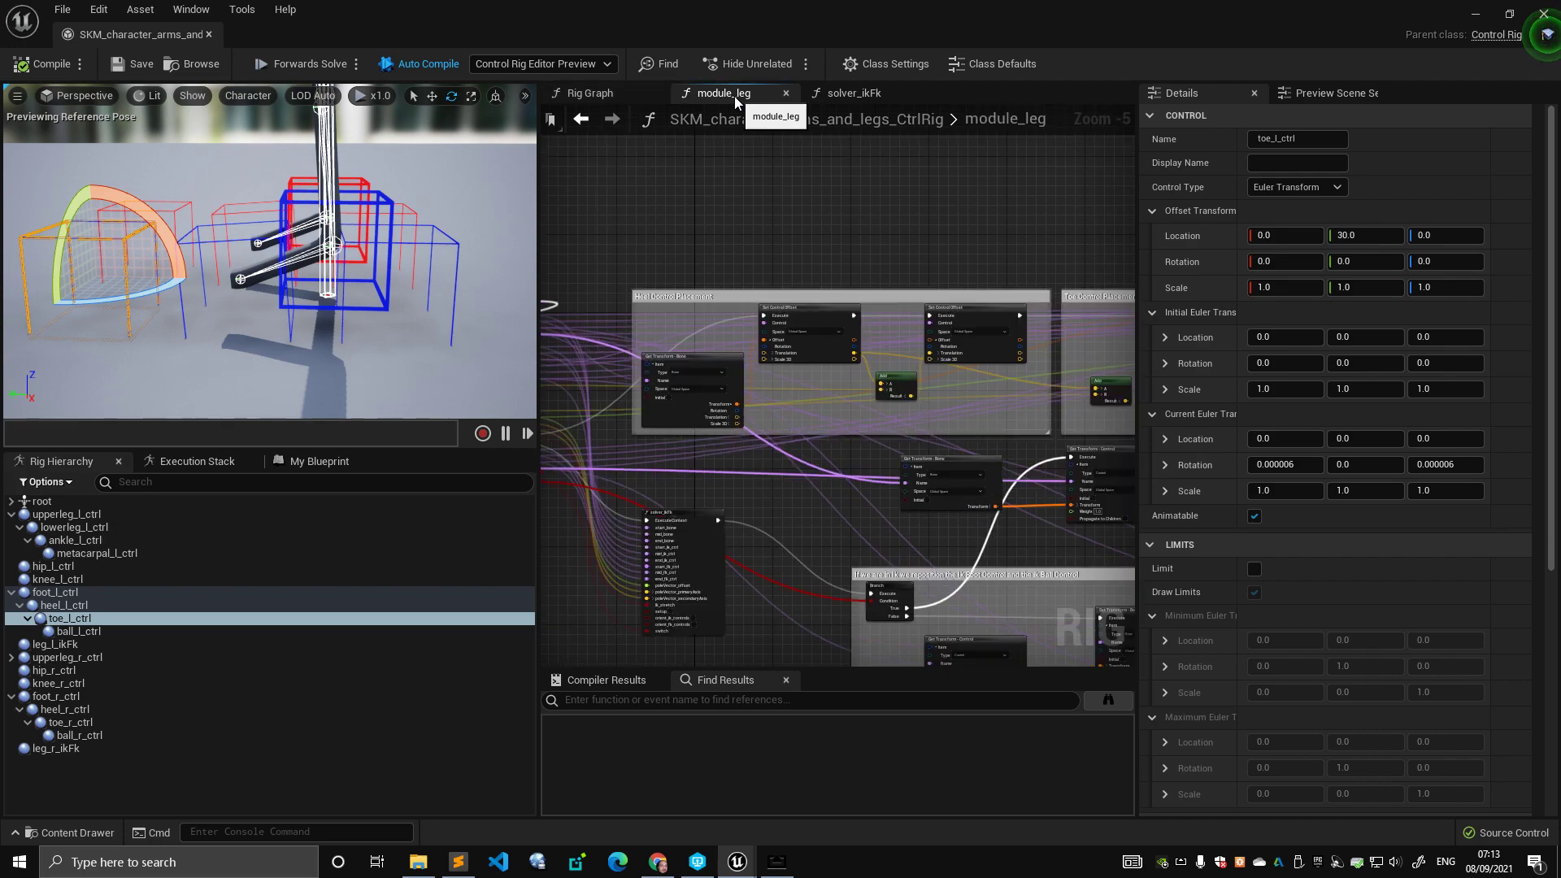
scroll(886, 162, up, 4)
click(699, 218)
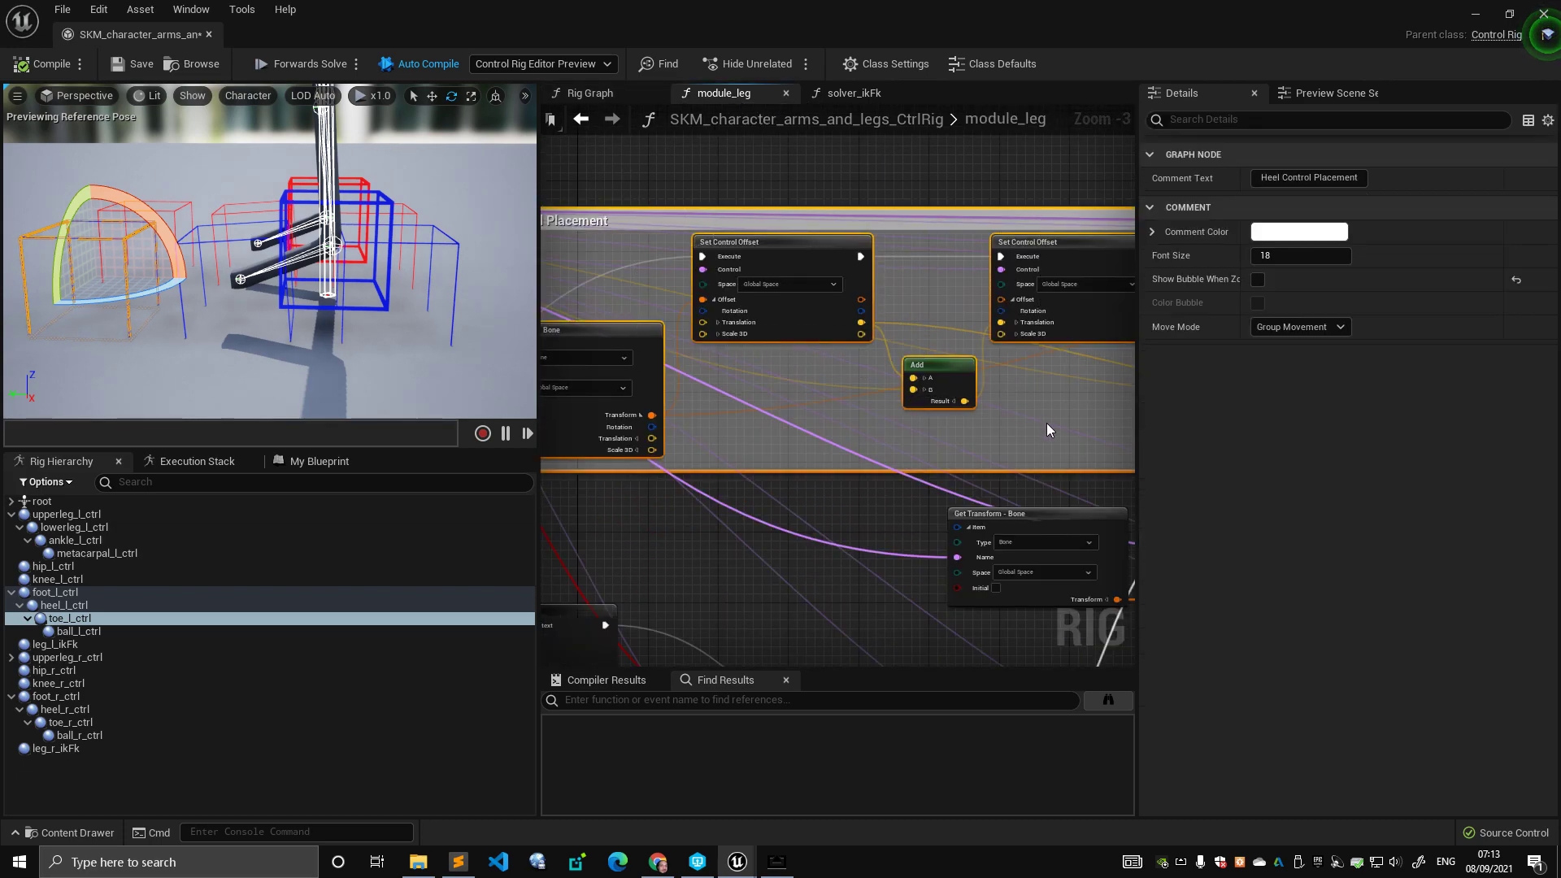
scroll(773, 335, down, 2)
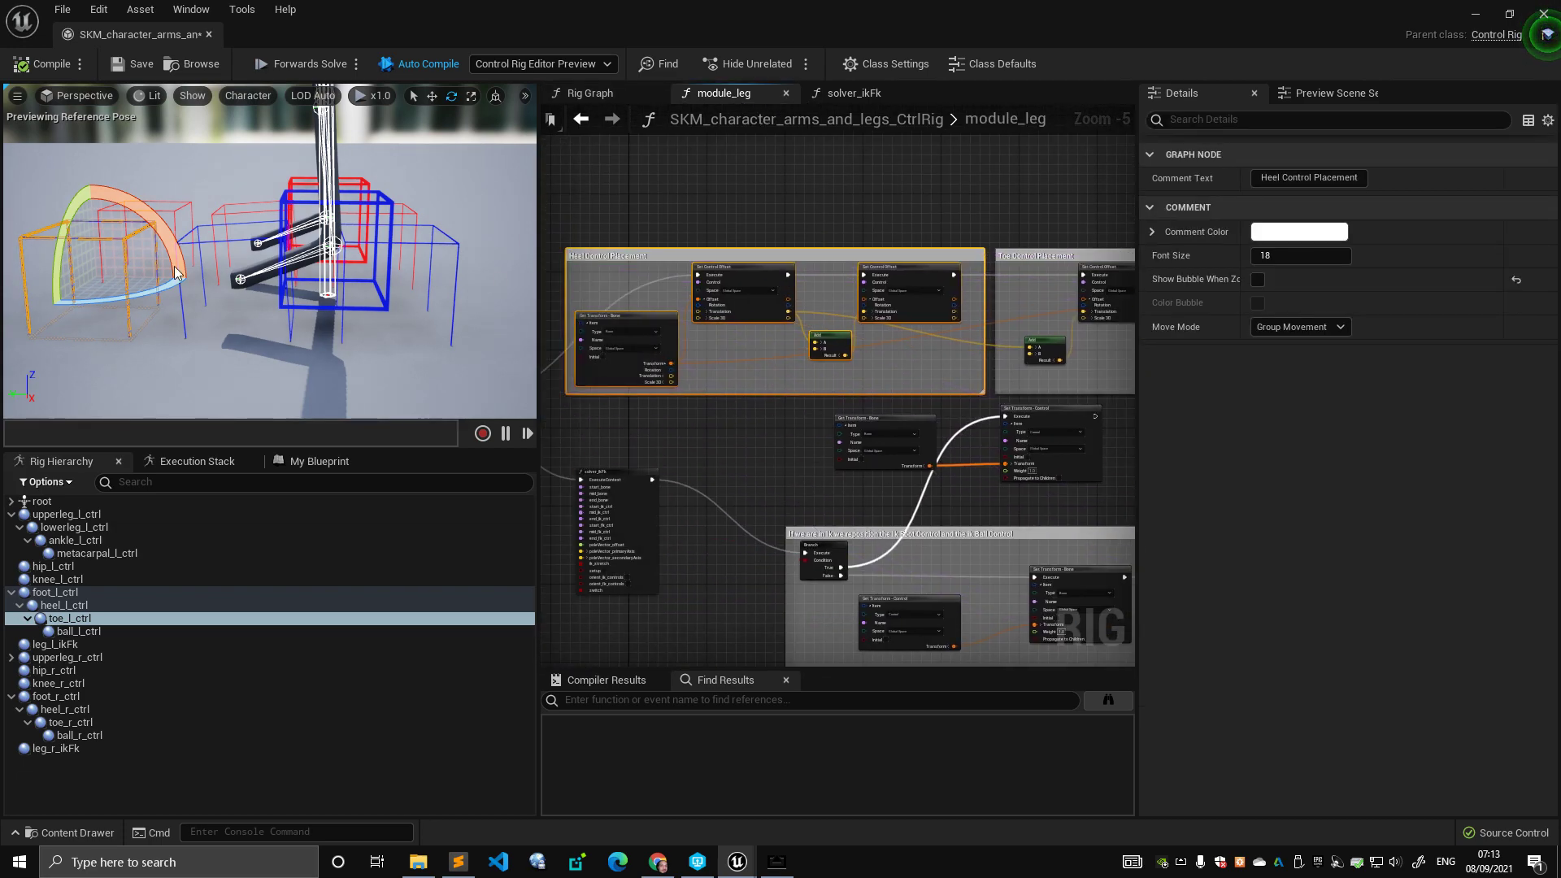
- Select ball_l_ctrl in the viewport and look over the Heel and Toe Control Placement groups in module_leg
click(240, 279)
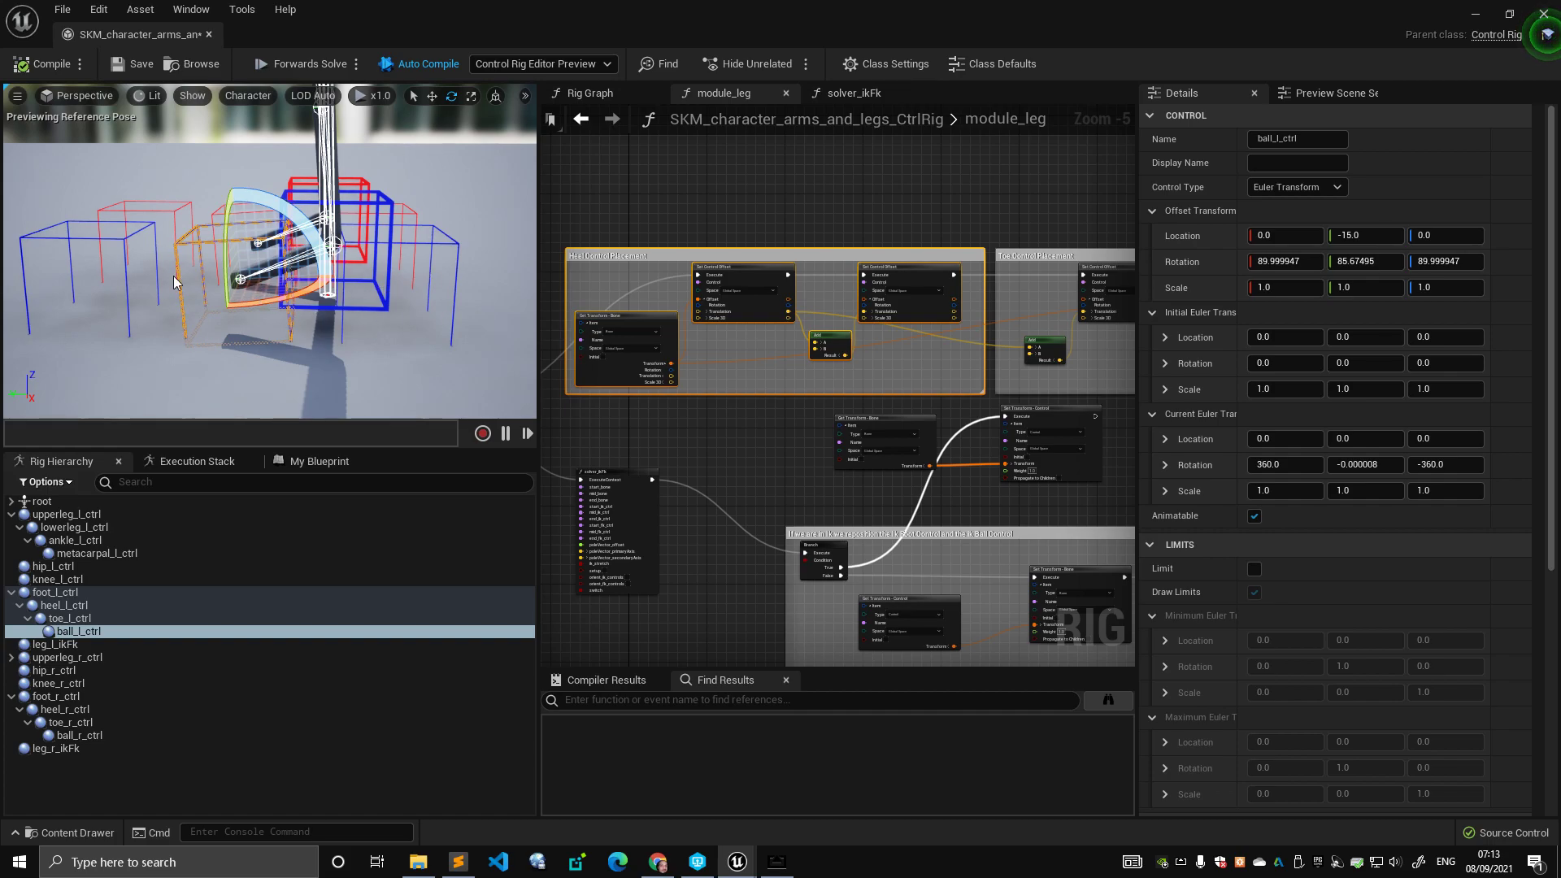
right_drag(750, 373, 743, 344)
scroll(623, 348, up, 1)
right_drag(849, 345, 811, 338)
right_drag(854, 247, 766, 261)
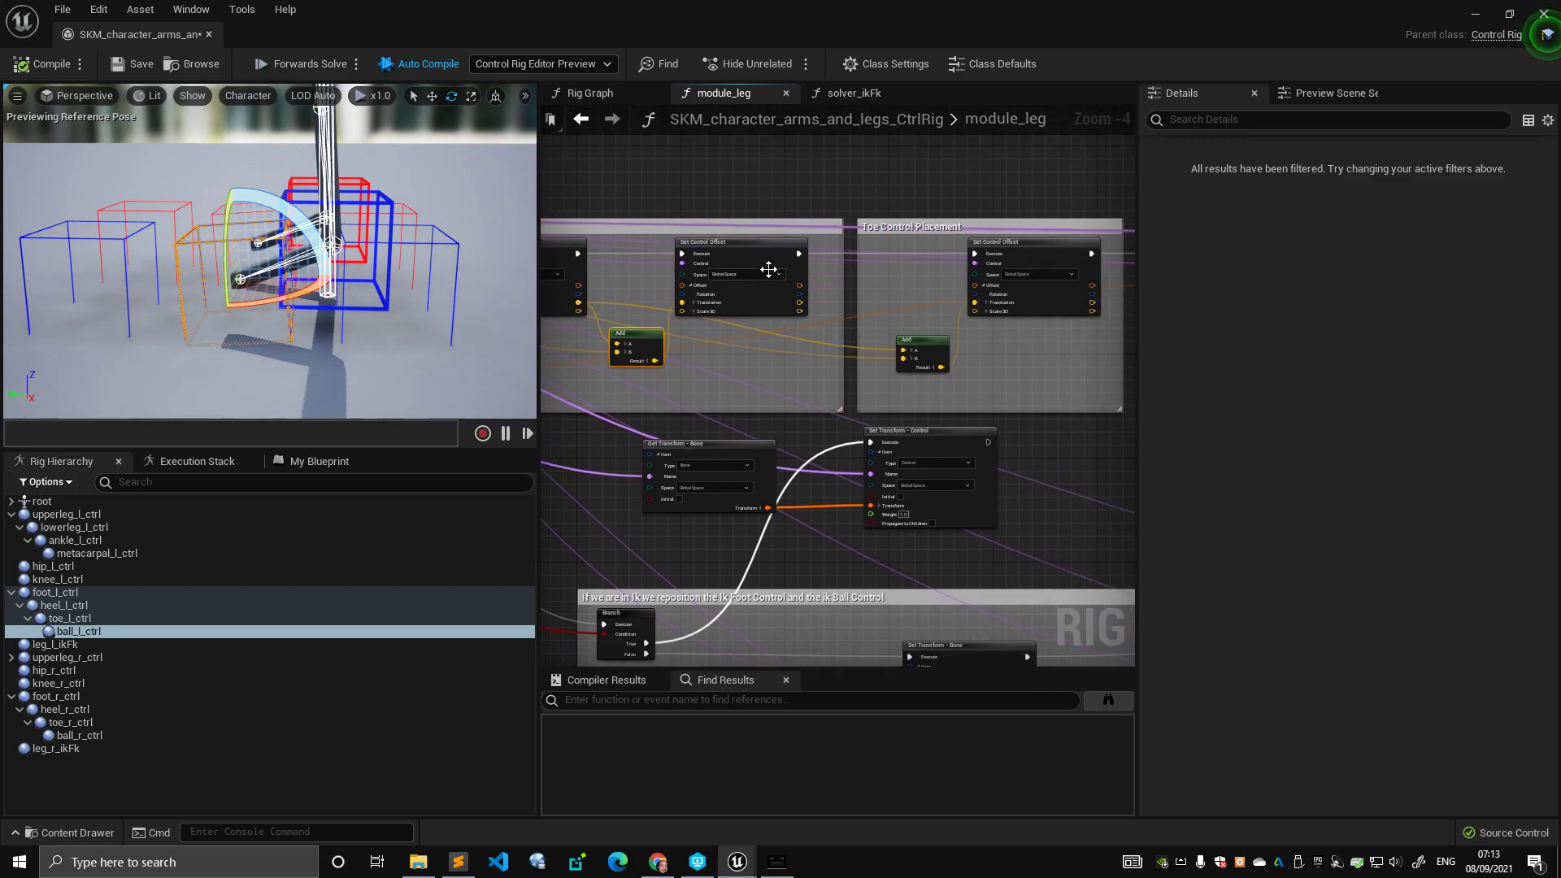
click(767, 262)
- Examine how the Entry node feeds Heel Control Placement, selecting its Add node and first Set Control Offset node
right_drag(670, 348, 998, 318)
scroll(922, 326, down, 3)
click(940, 324)
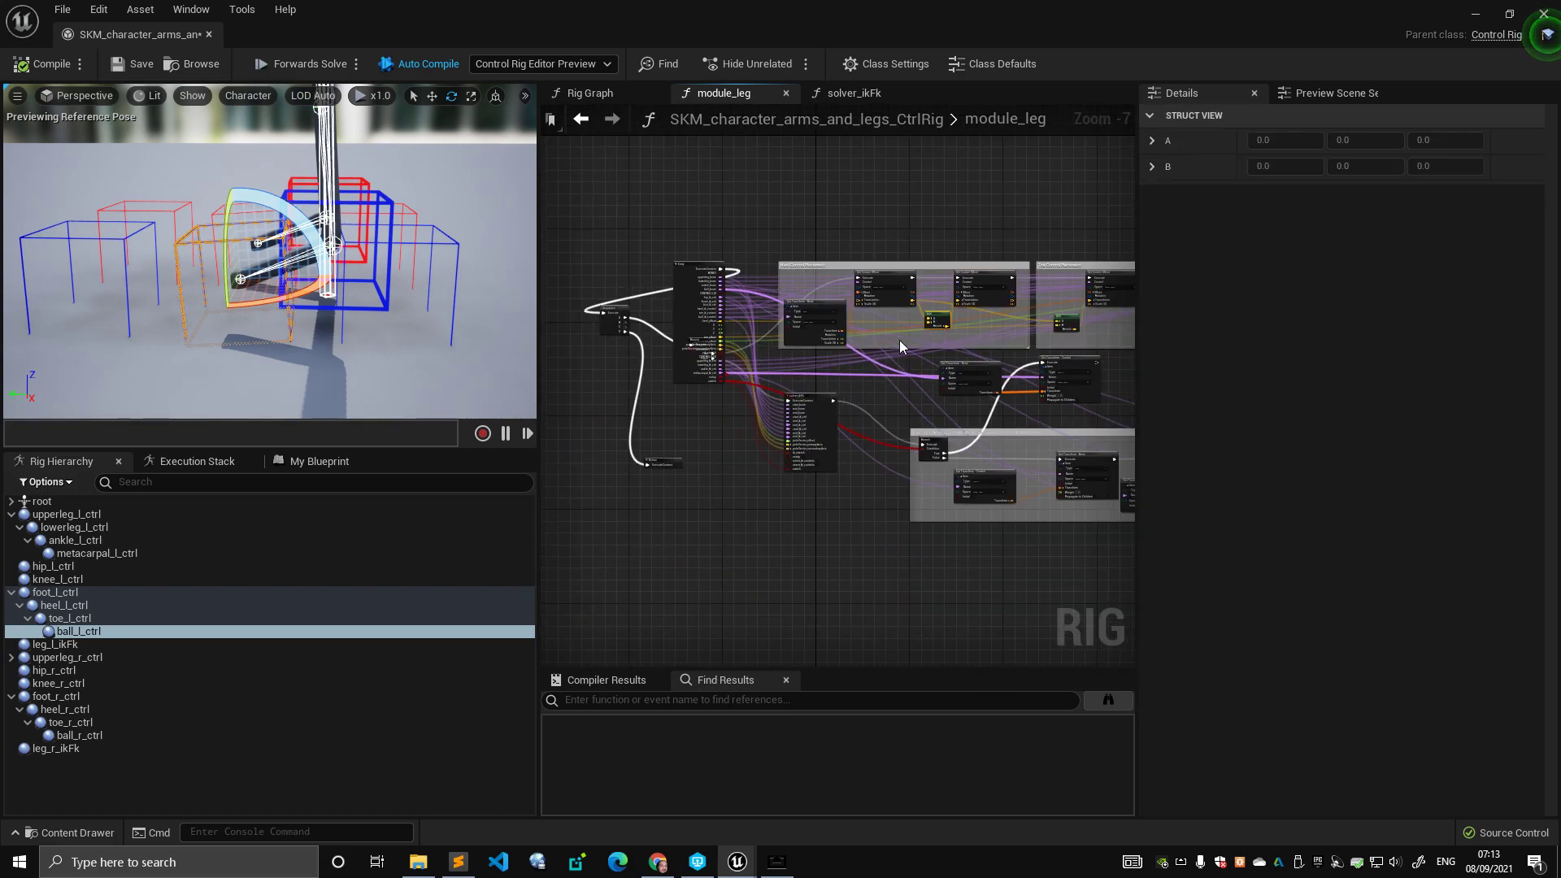
scroll(880, 335, up, 2)
scroll(896, 324, up, 1)
right_drag(646, 323, 792, 323)
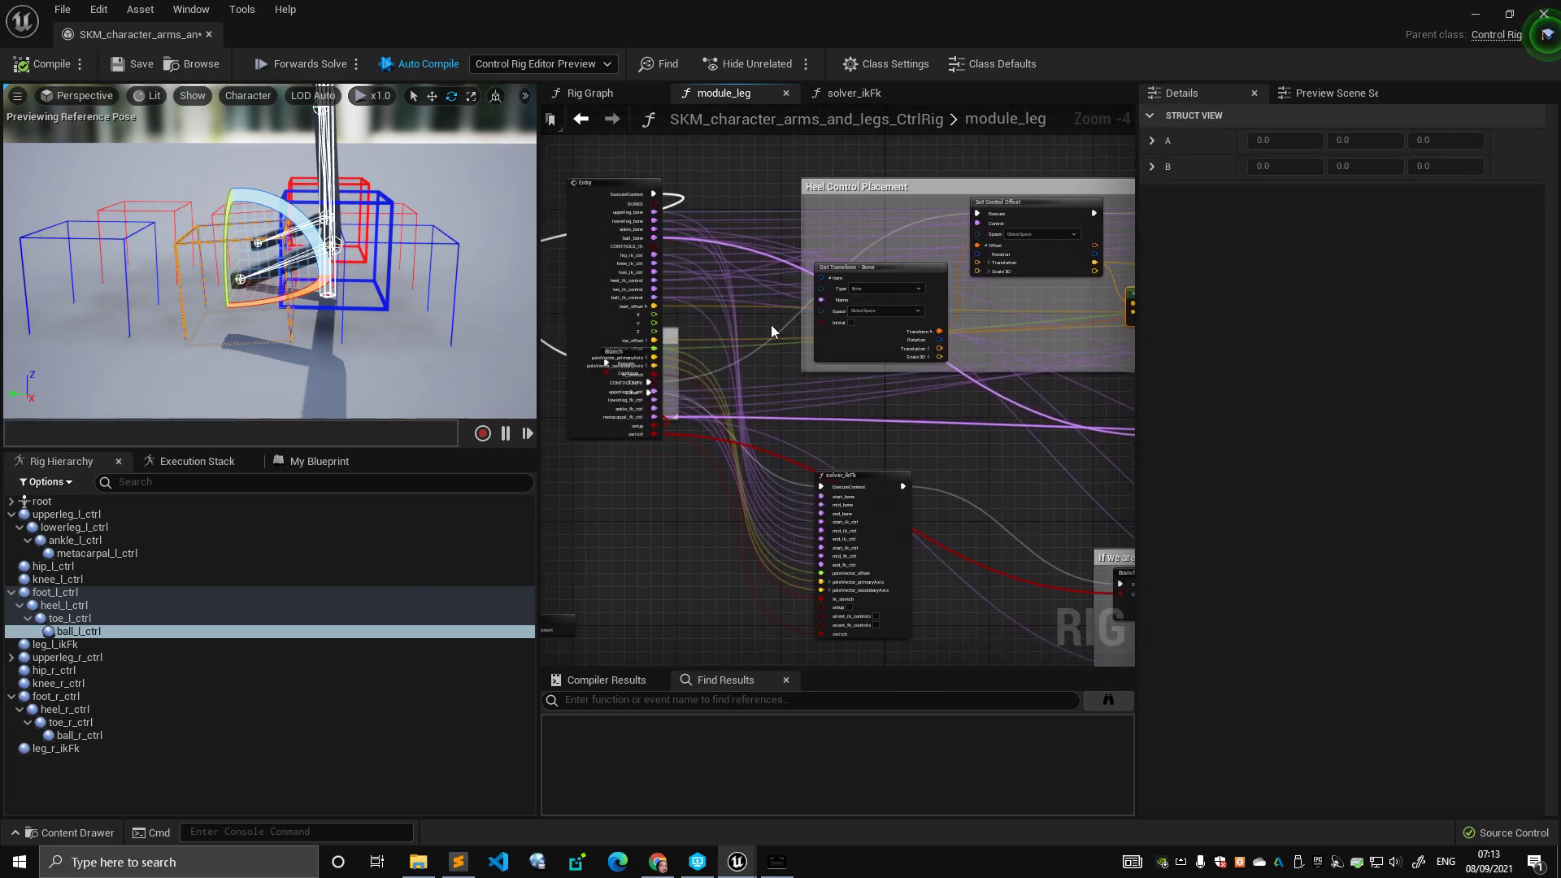
right_drag(659, 317, 603, 309)
right_drag(1065, 317, 798, 301)
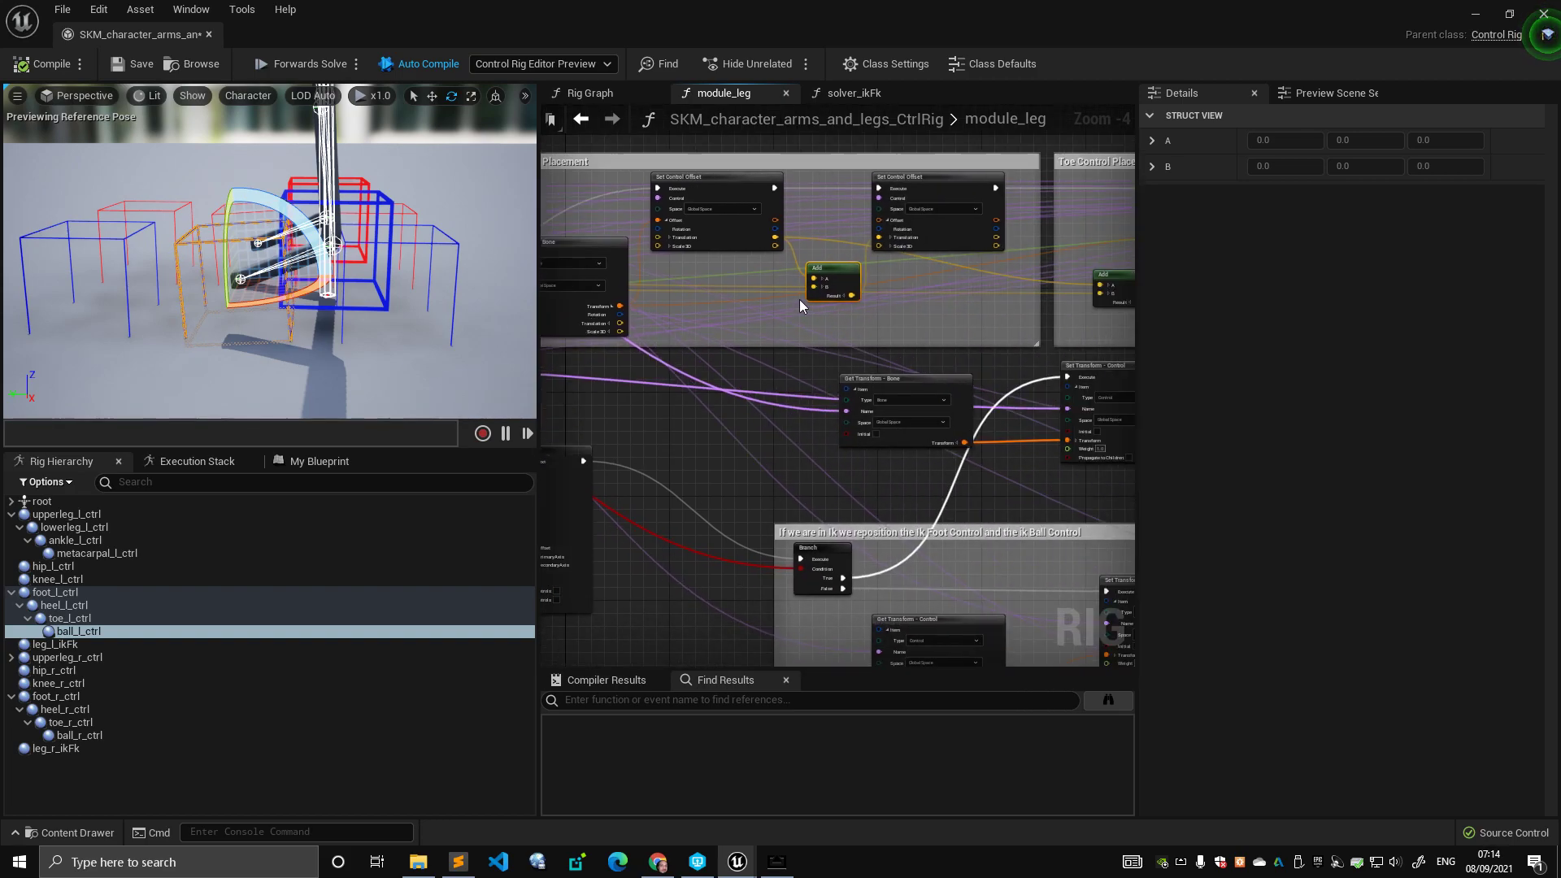
click(738, 235)
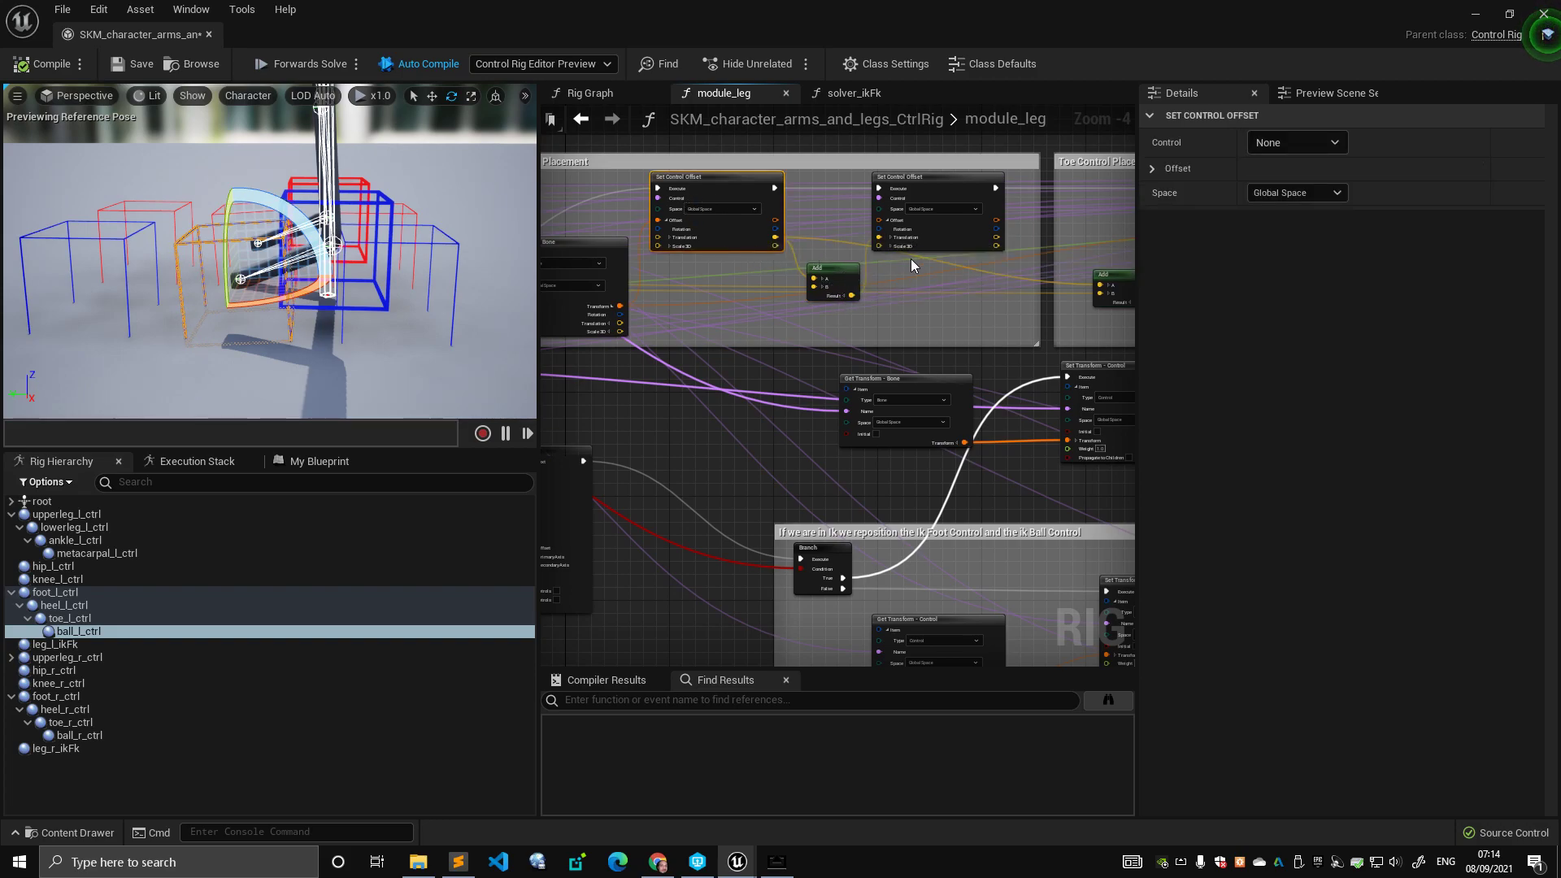
- Select the Add and Set Control Offset nodes in the Toe Control Placement group
scroll(989, 300, down, 2)
scroll(805, 279, up, 1)
right_drag(947, 314, 565, 301)
right_drag(1038, 297, 938, 286)
drag(939, 286, 827, 216)
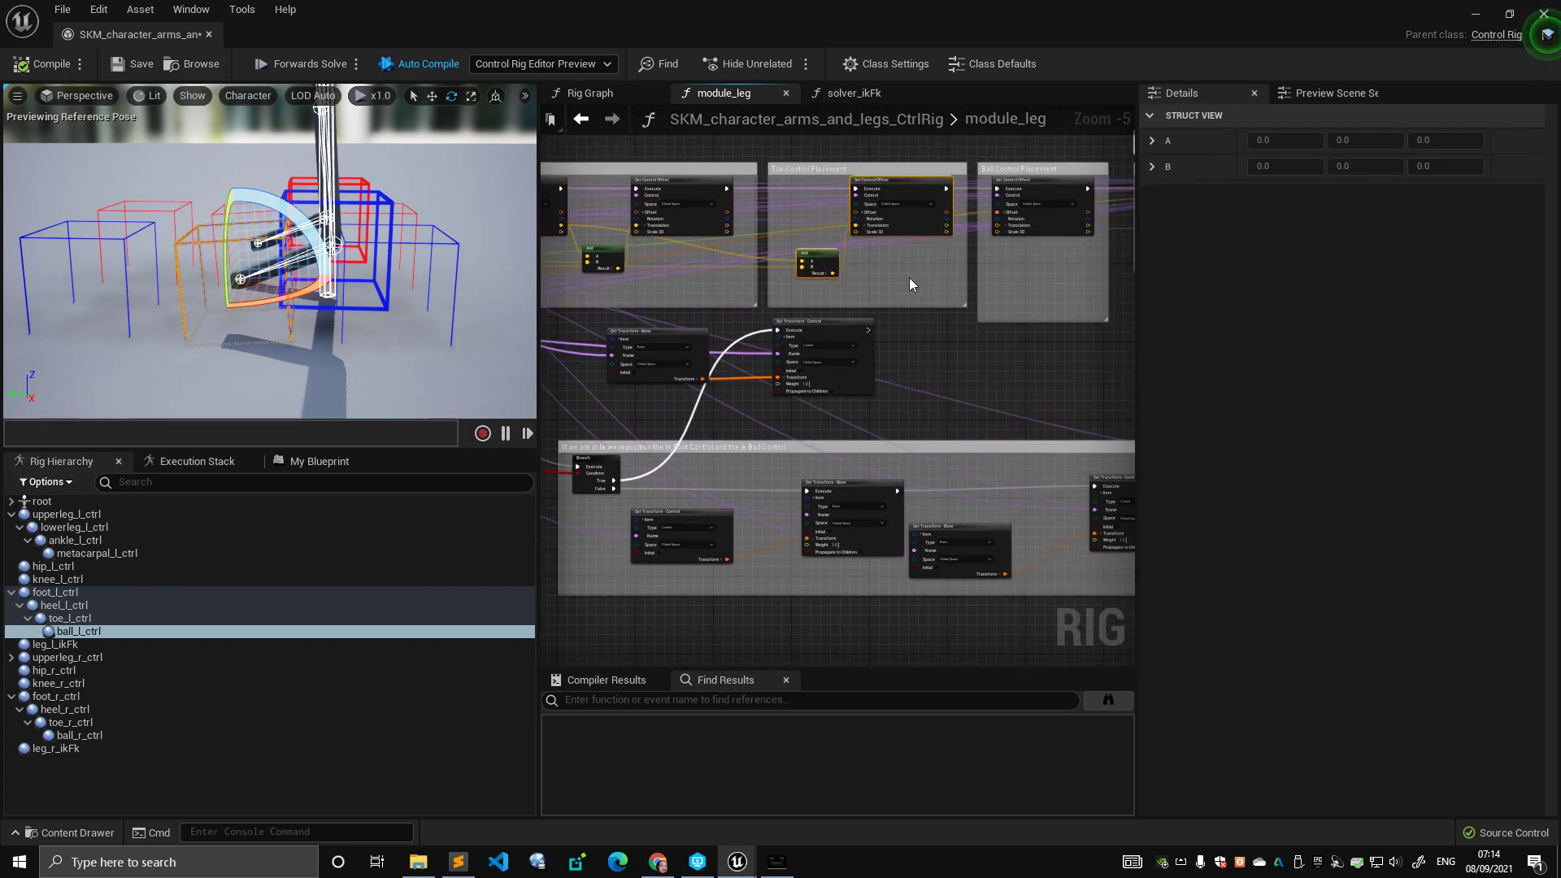
scroll(875, 267, down, 1)
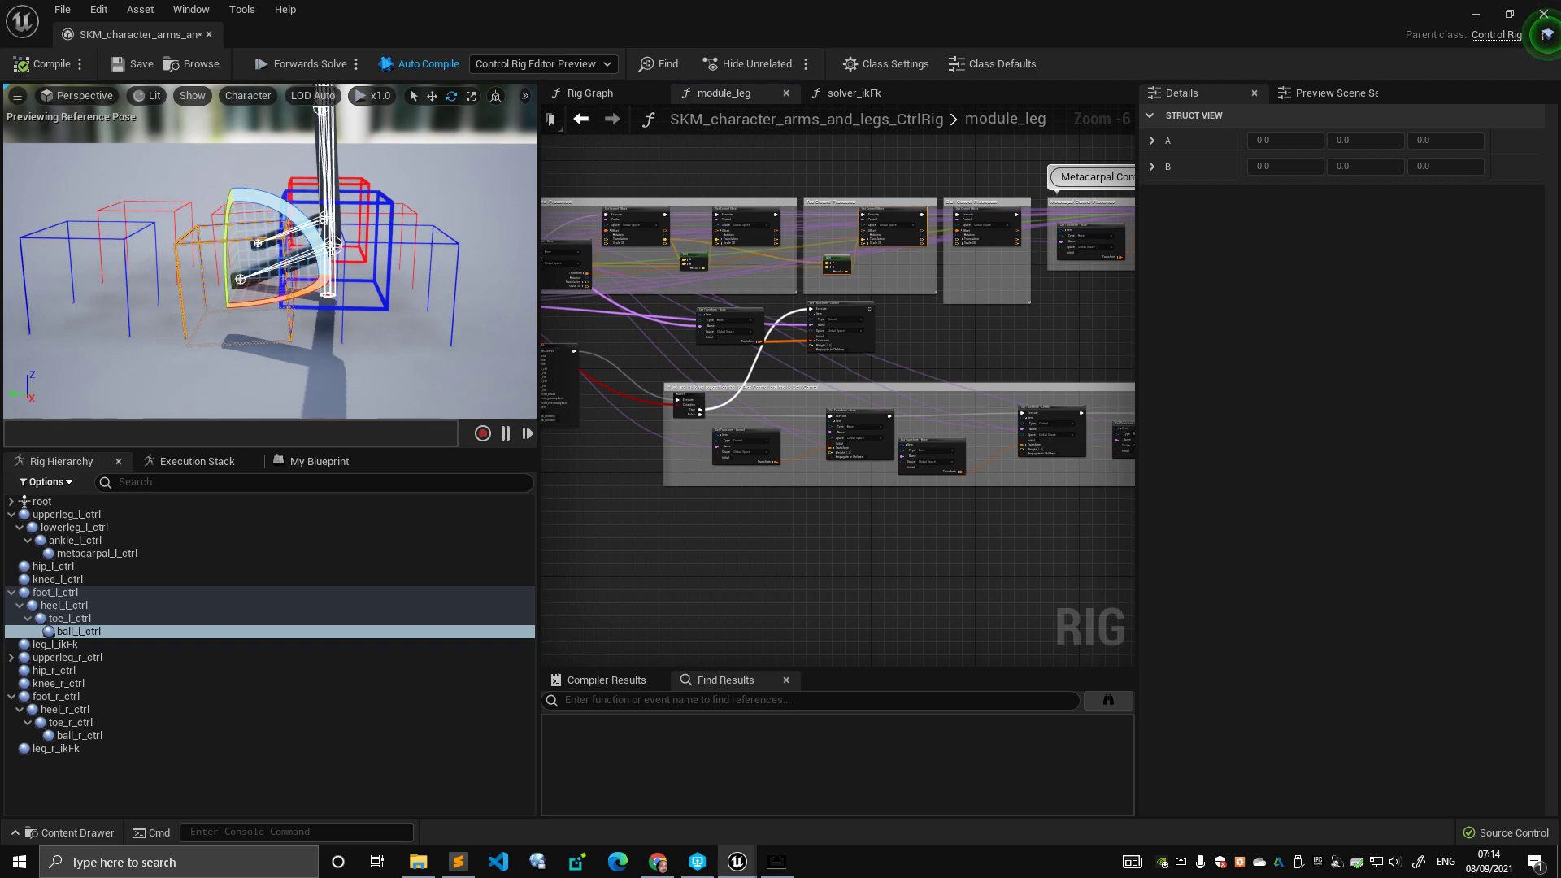
- Select toe_l_ctrl in the viewport and inspect the Entry node's toe_offset output and the Ball Control Placement group
click(101, 283)
right_drag(841, 265, 939, 252)
right_drag(983, 262, 1027, 262)
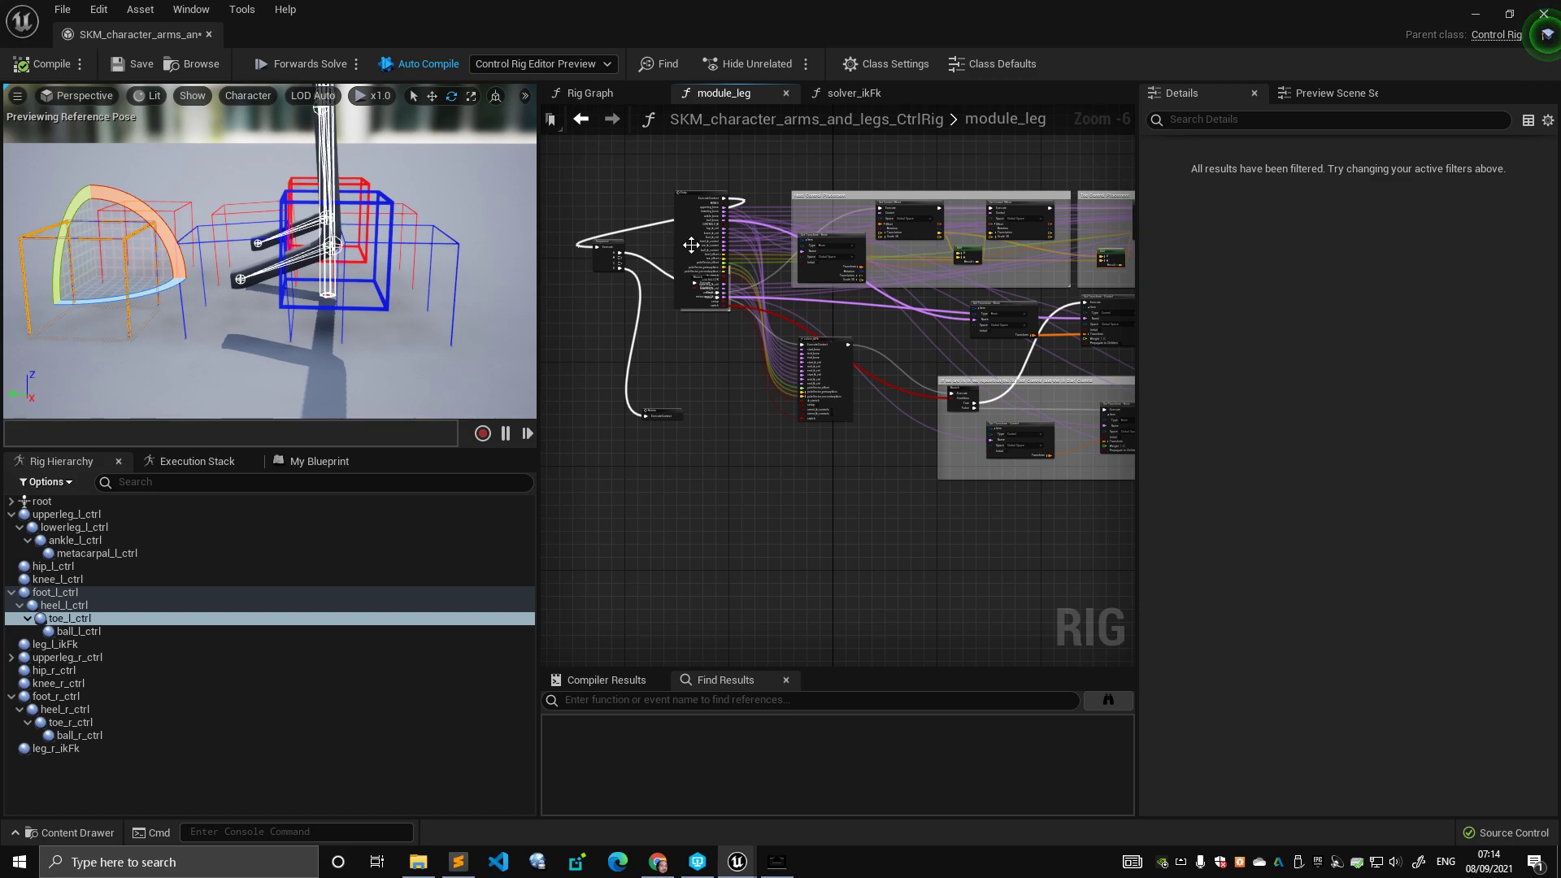
scroll(690, 243, up, 6)
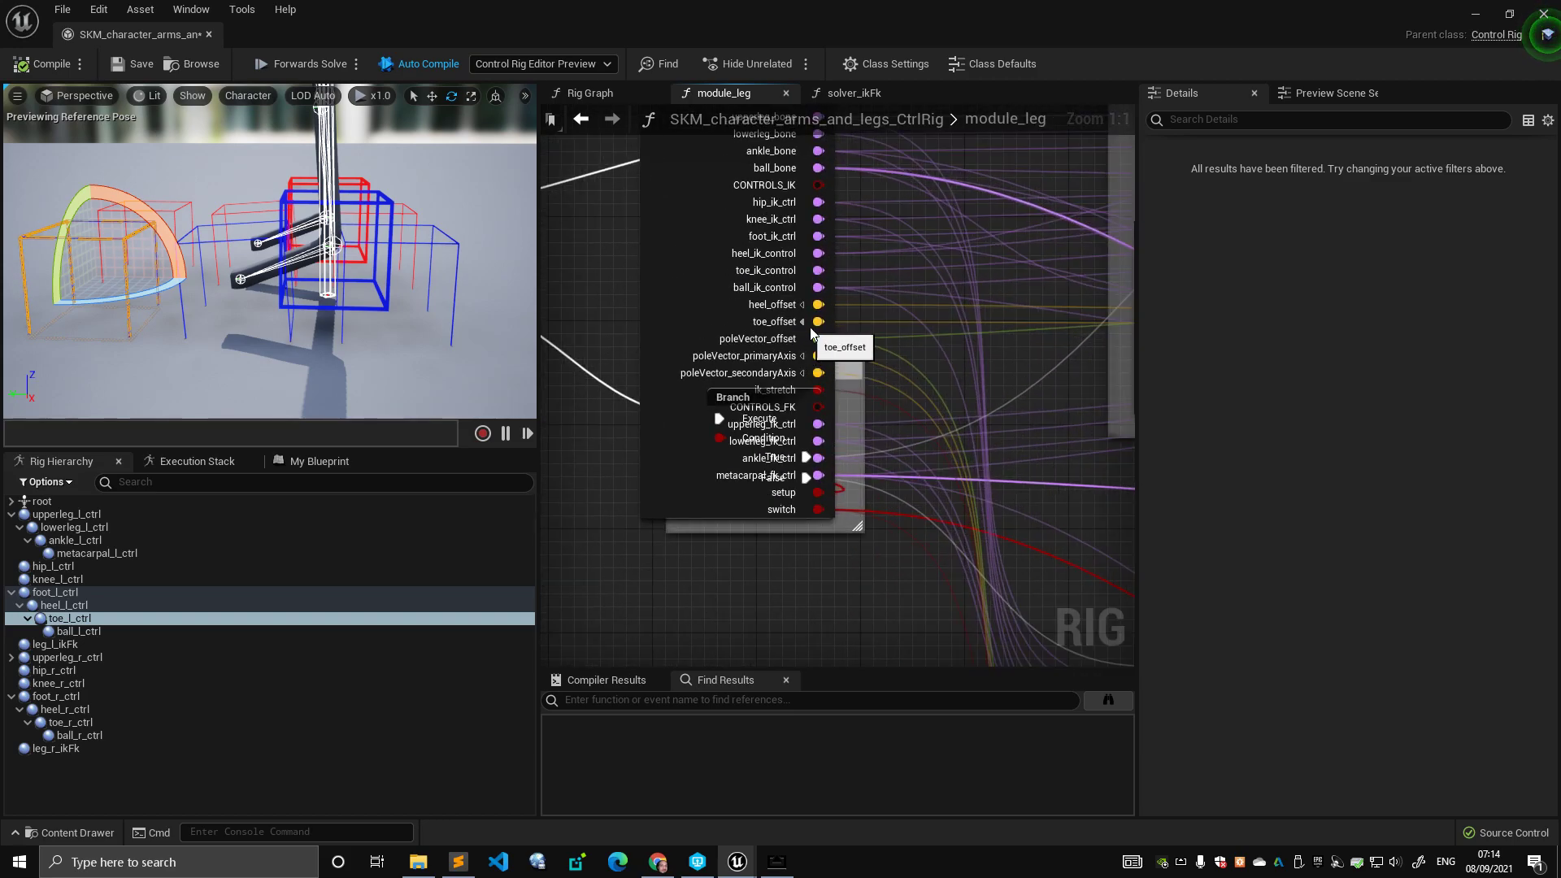
right_drag(944, 352, 784, 348)
scroll(784, 348, down, 5)
right_drag(983, 328, 918, 278)
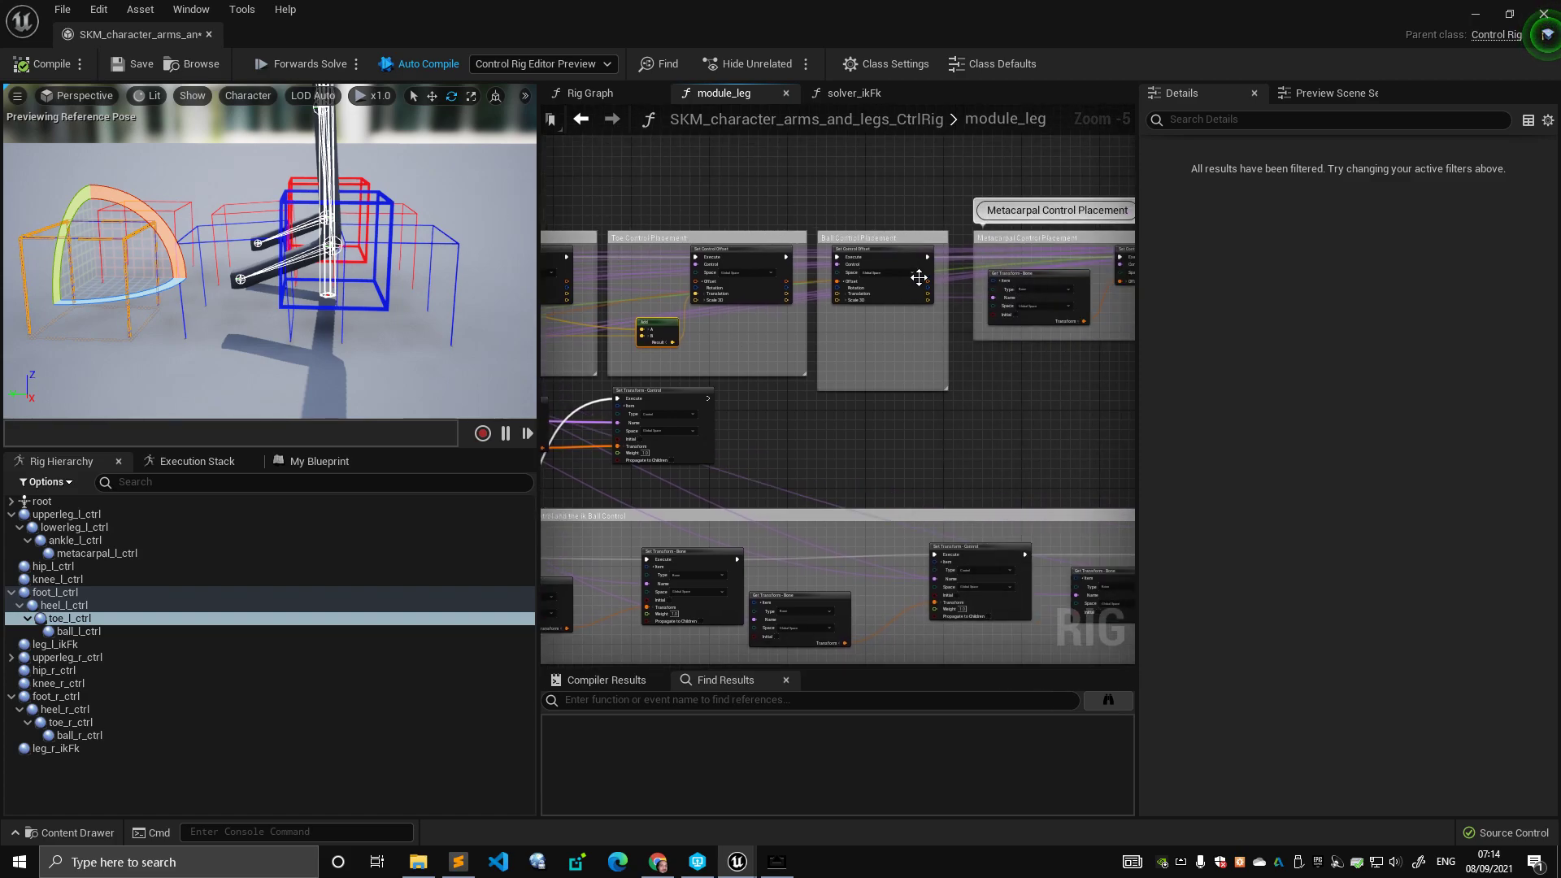
scroll(867, 340, up, 2)
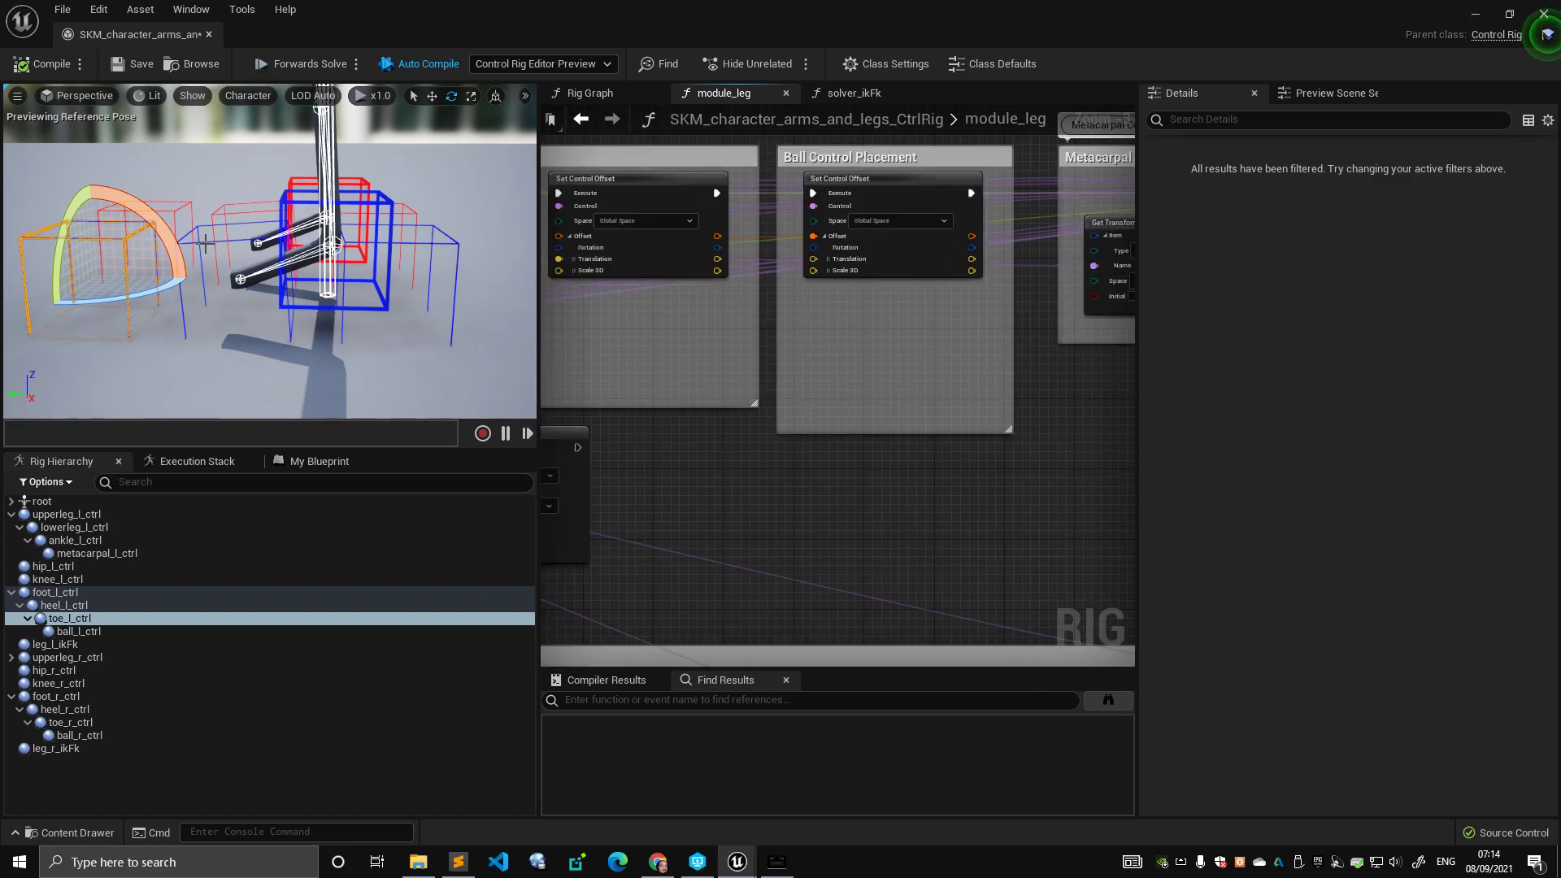
- Inspect the left foot joints in the viewport and select the Get Transform and Set Control Offset nodes in Metacarpal Control Placement
scroll(339, 305, up, 4)
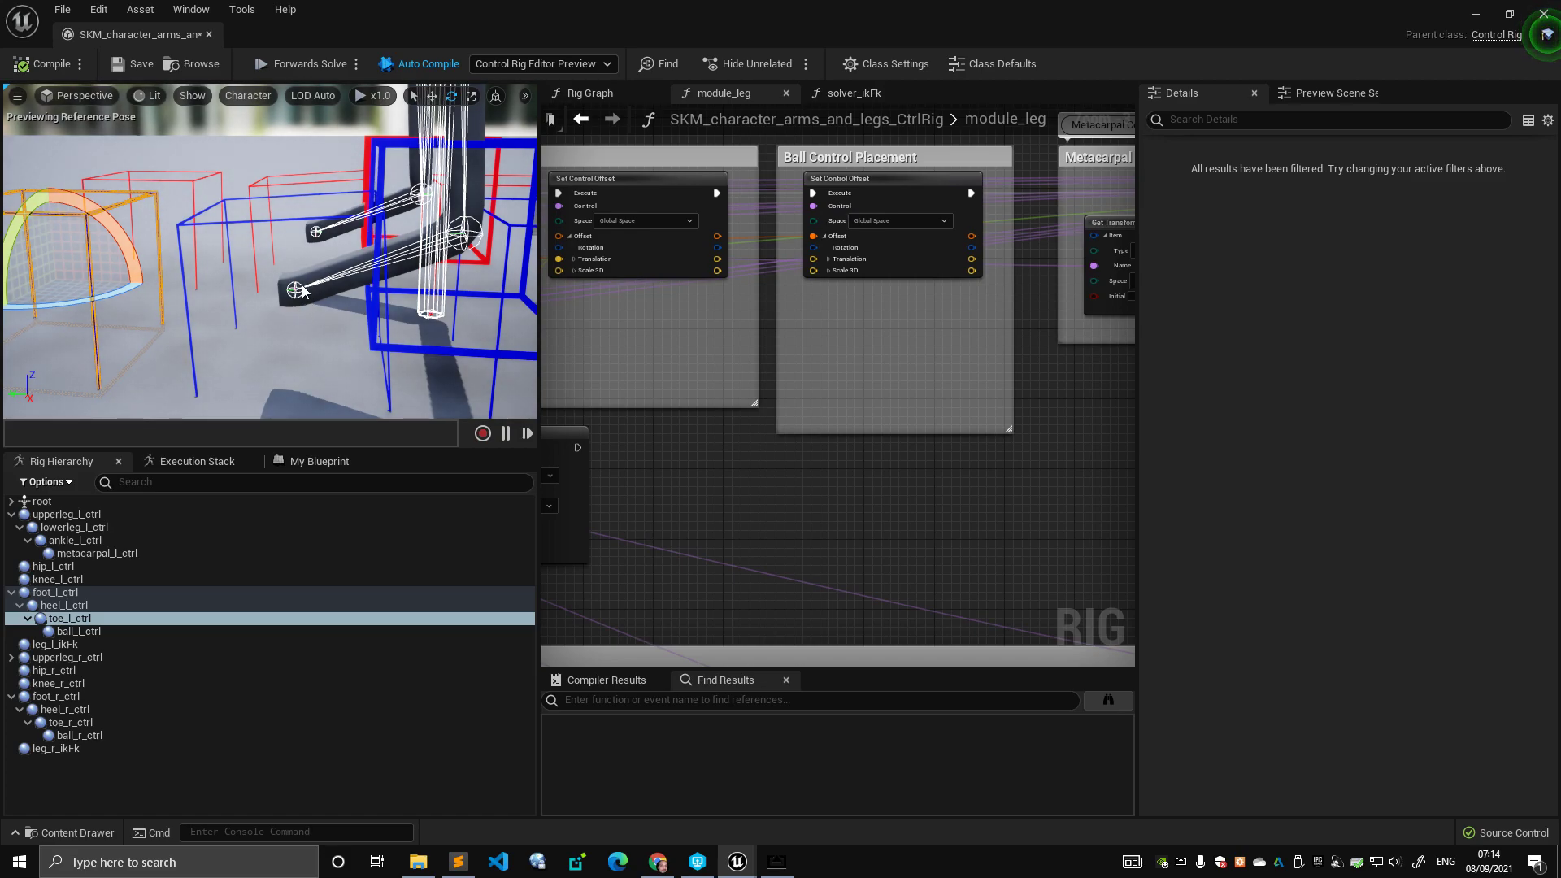
scroll(690, 350, down, 4)
scroll(816, 366, up, 4)
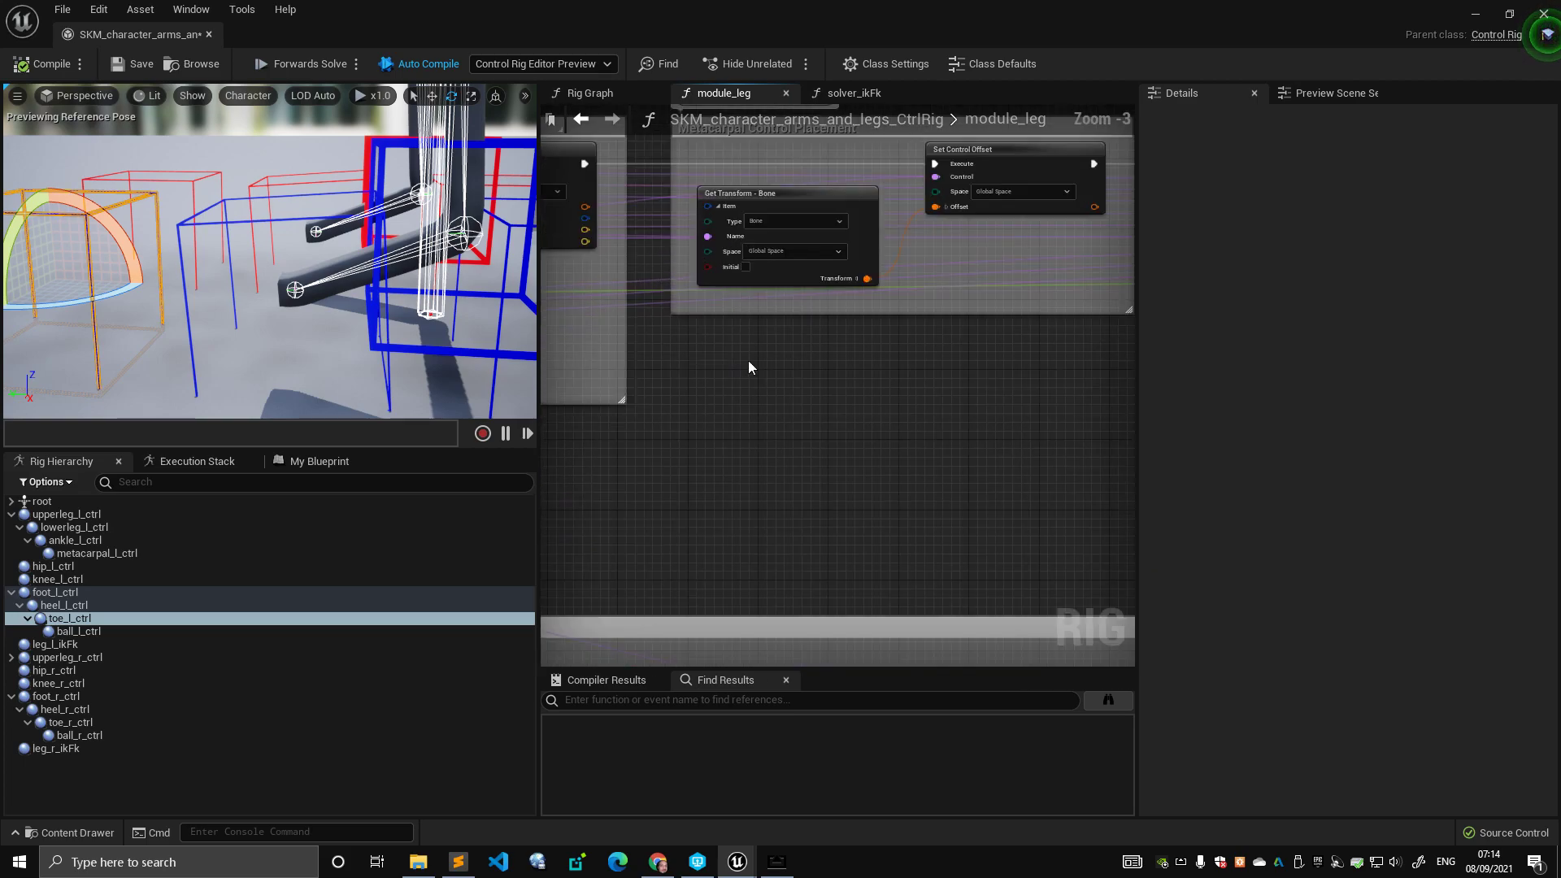
drag(699, 217, 725, 226)
drag(867, 294, 814, 222)
click(814, 222)
right_drag(814, 222, 872, 204)
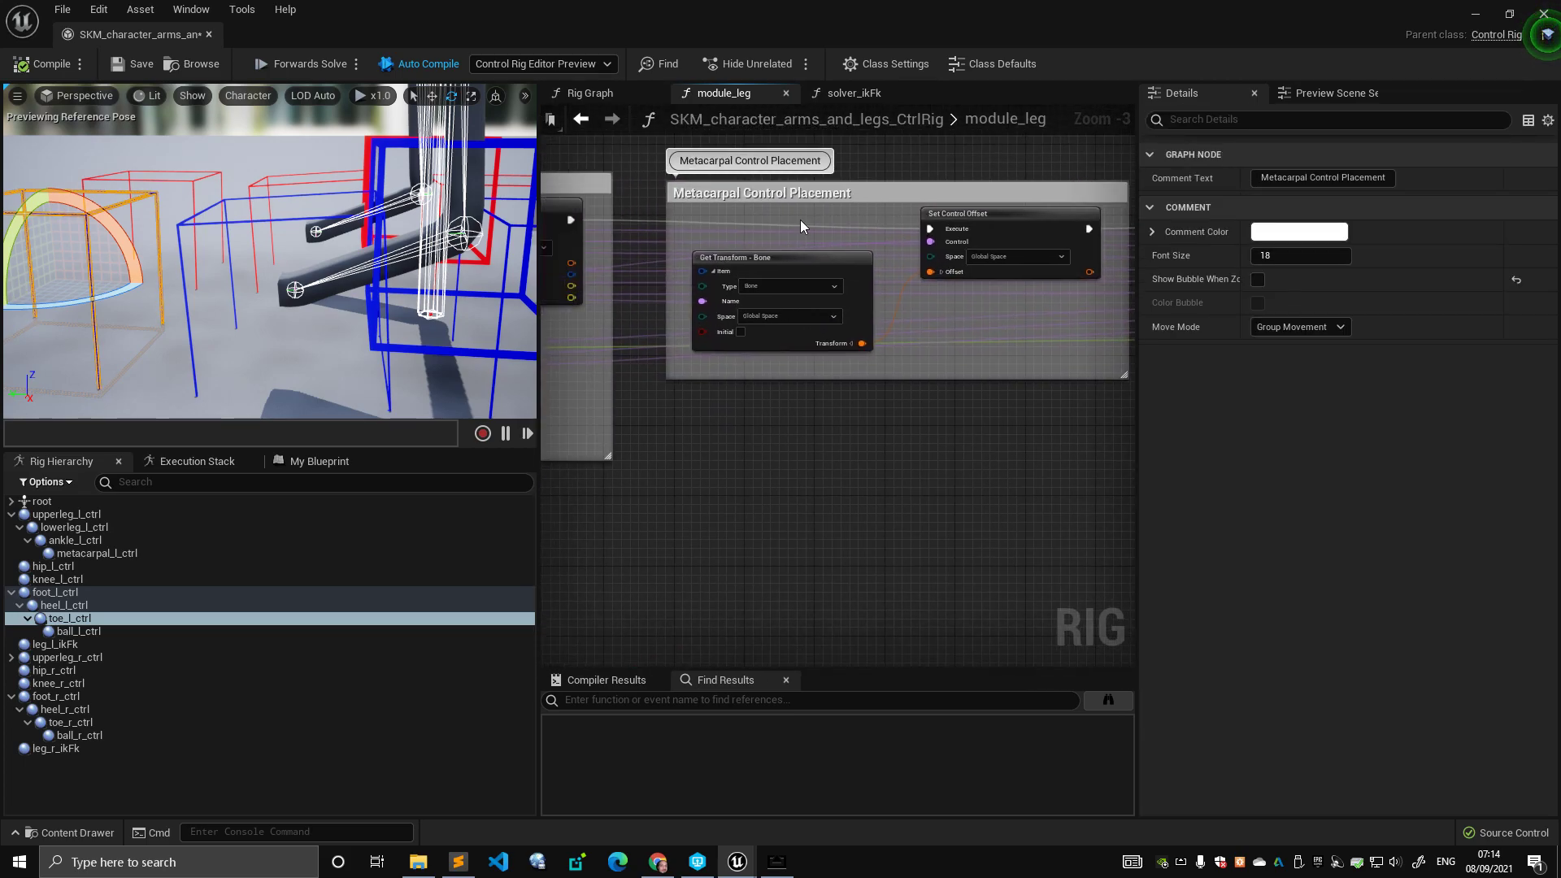
click(768, 319)
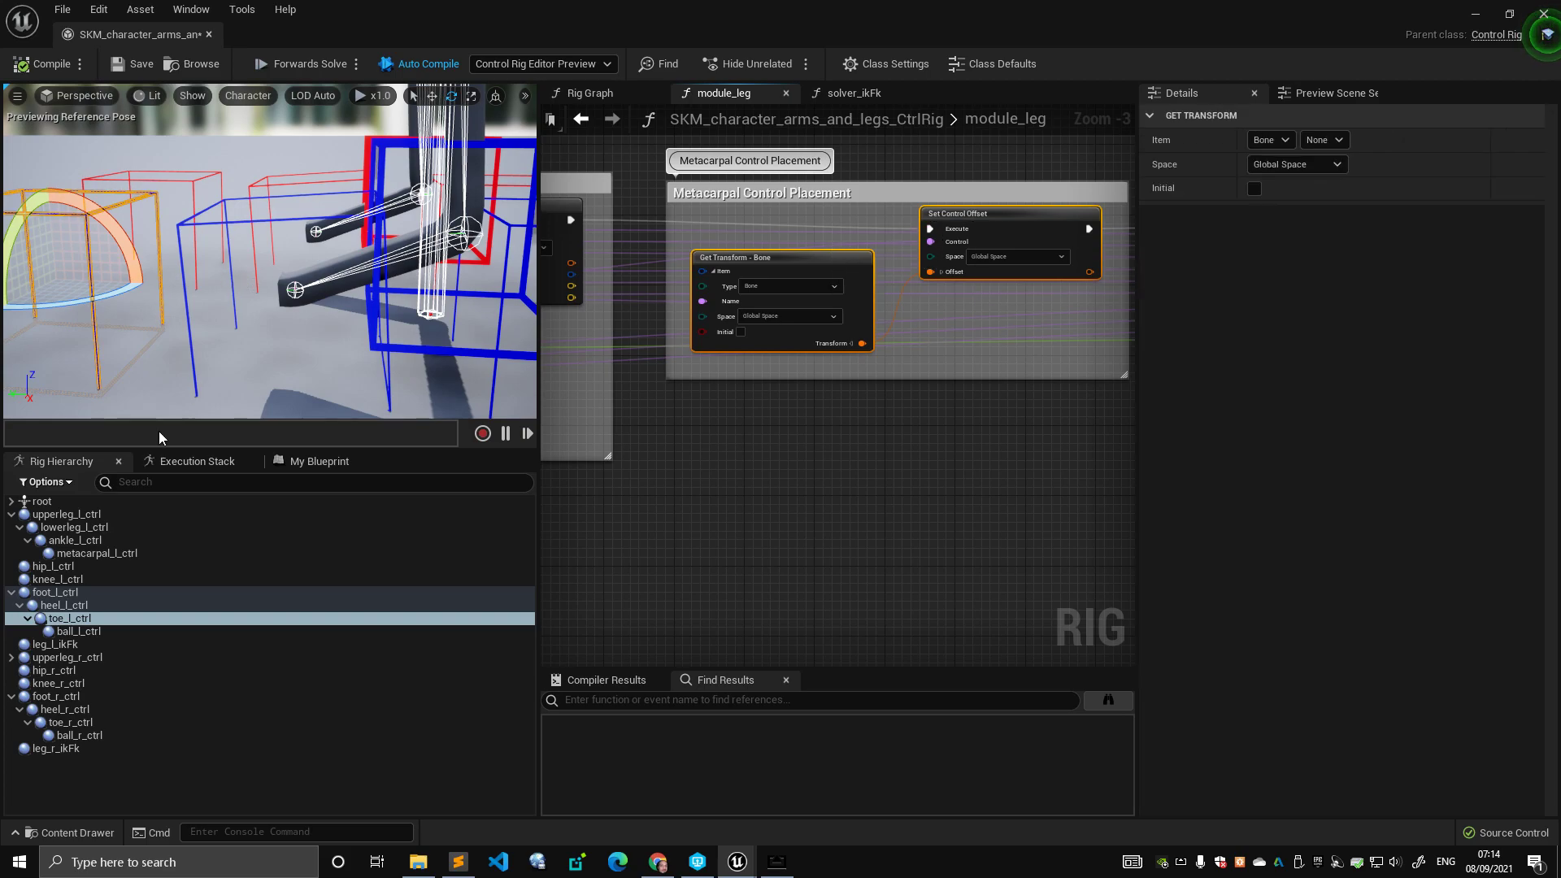
- Switch the leg_l_ikFk control's Current Bool off and select metacarpal_l_ctrl in the viewport
click(128, 645)
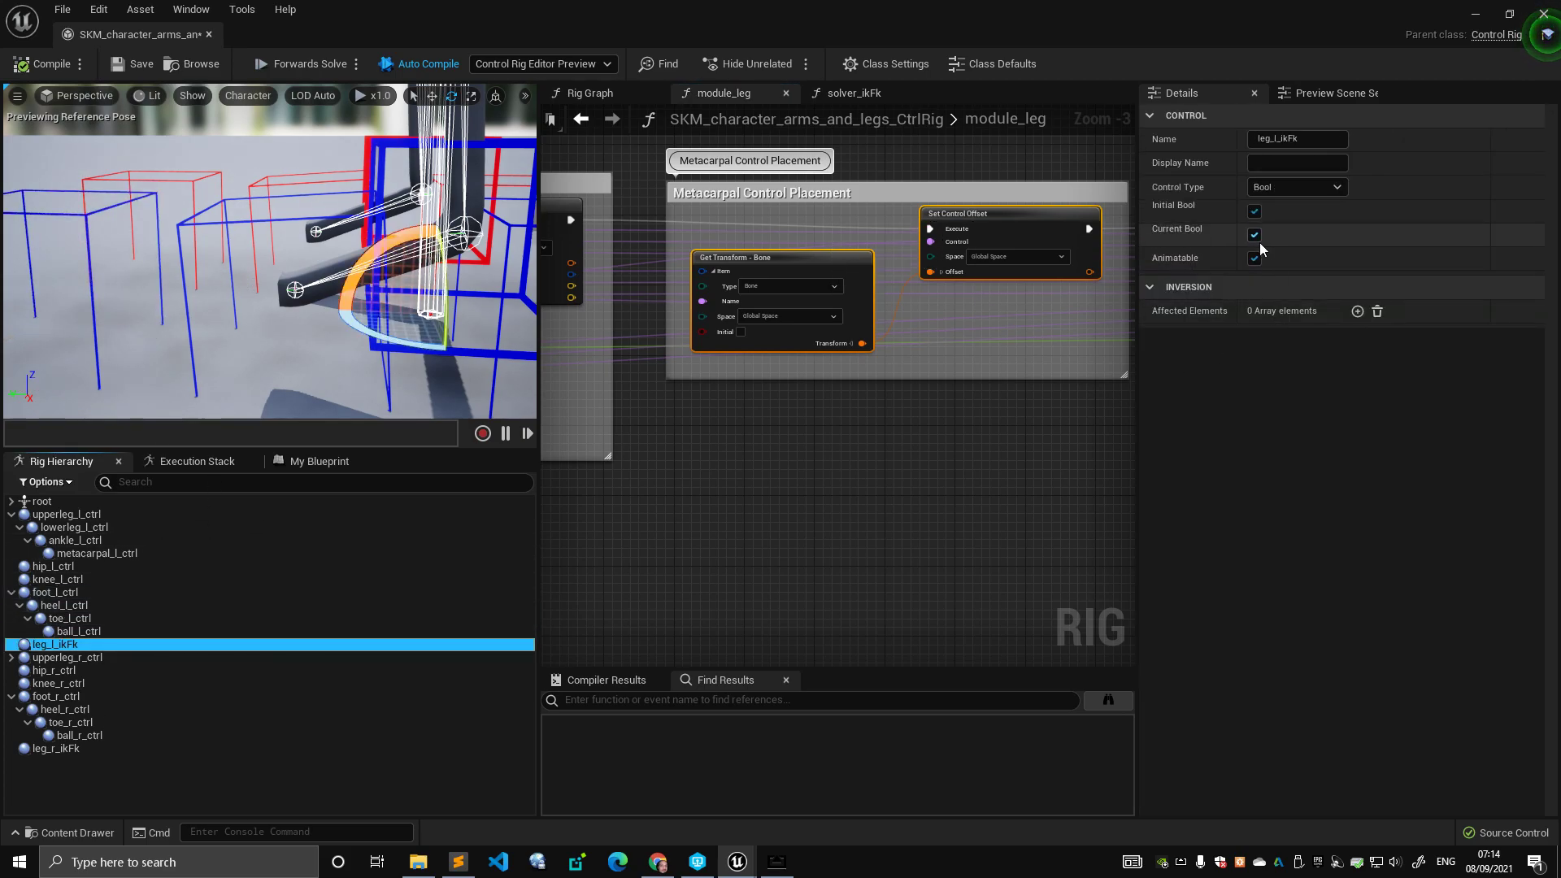
click(327, 254)
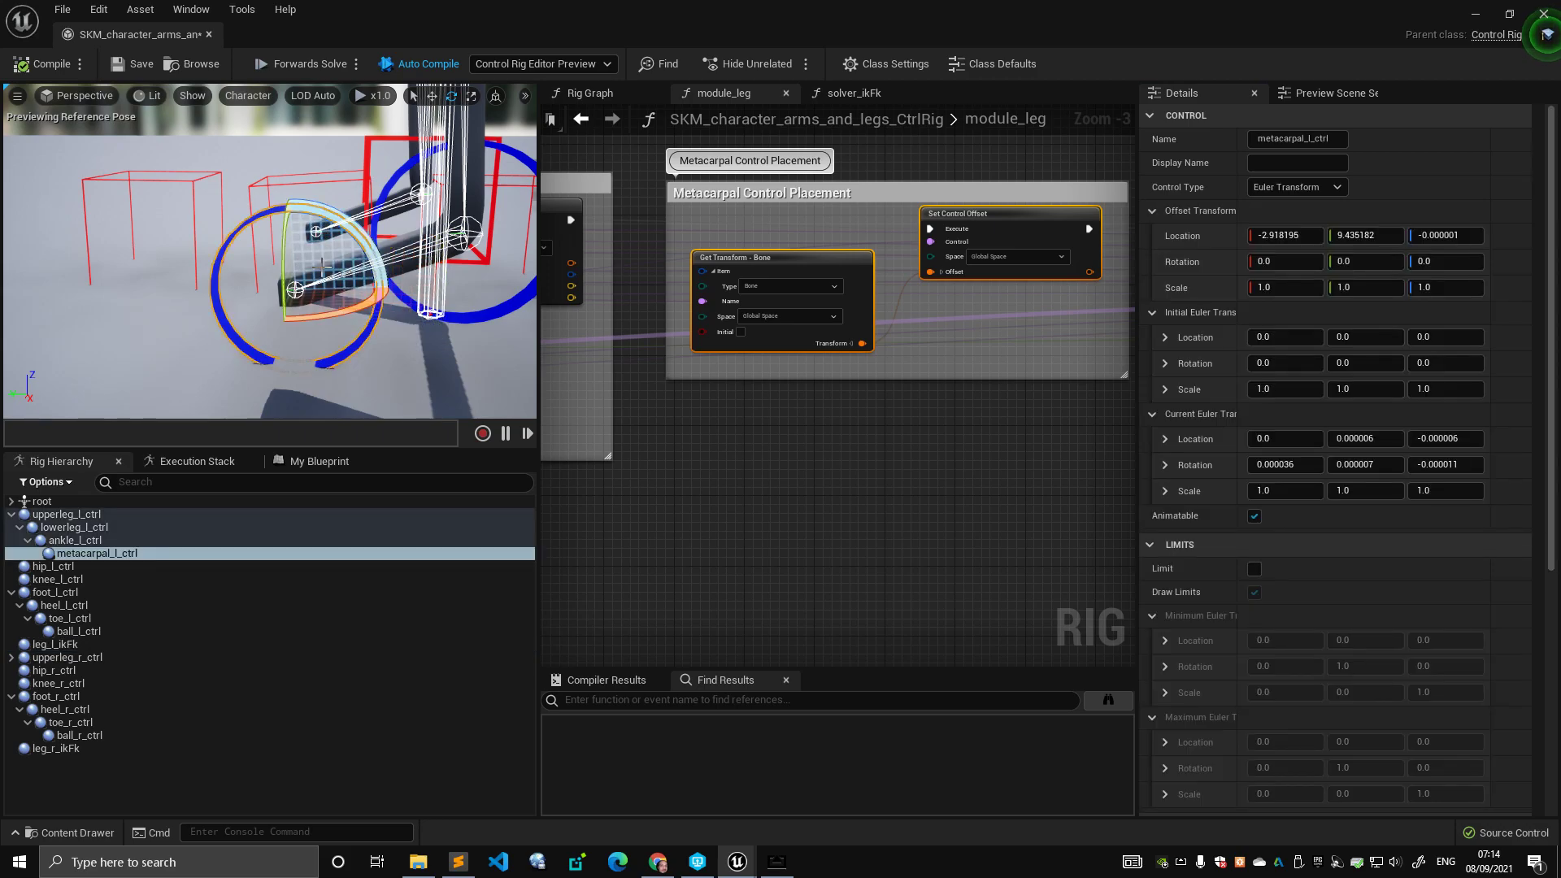
- Shift the loose Get Transform and Set Transform nodes slightly down, and select the Heel and Toe Control Placement groups above them
click(780, 410)
scroll(944, 452, down, 2)
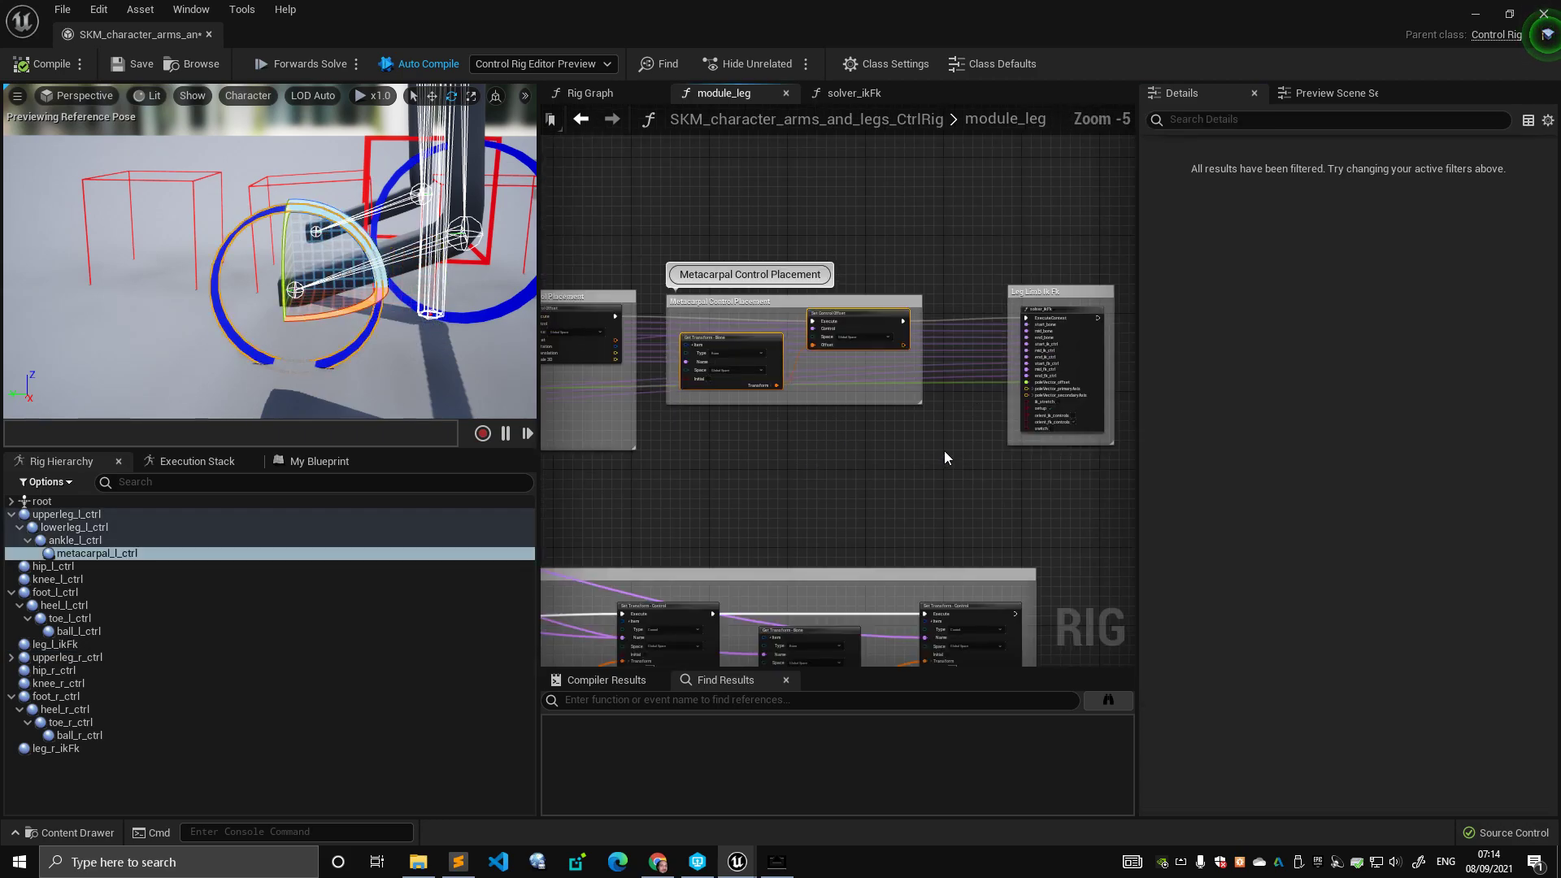
scroll(880, 384, down, 2)
drag(622, 277, 1031, 419)
click(689, 444)
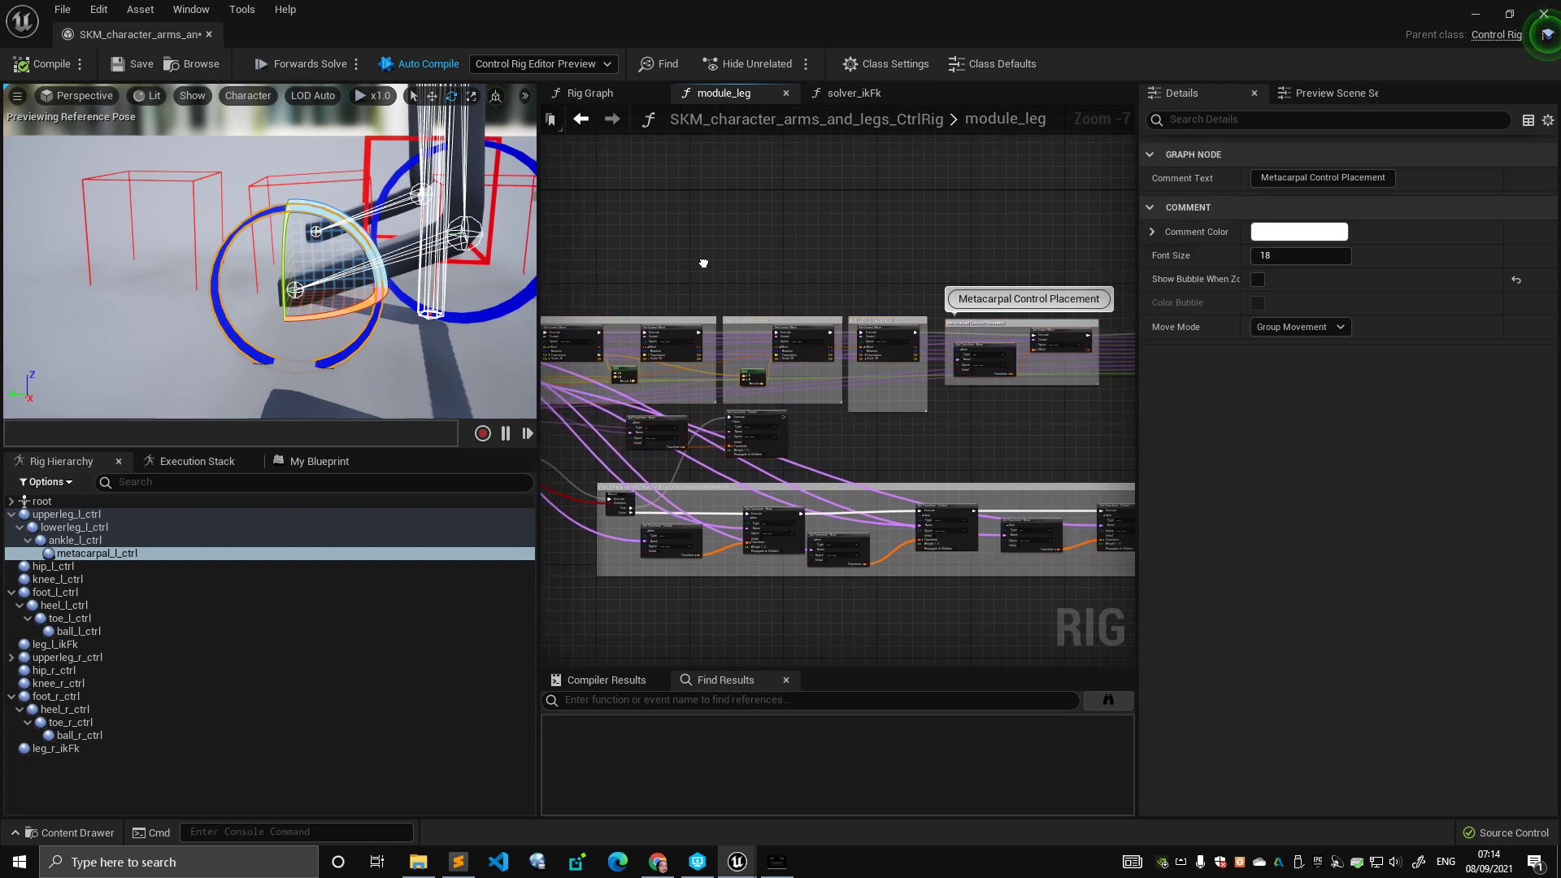
right_drag(690, 443, 796, 413)
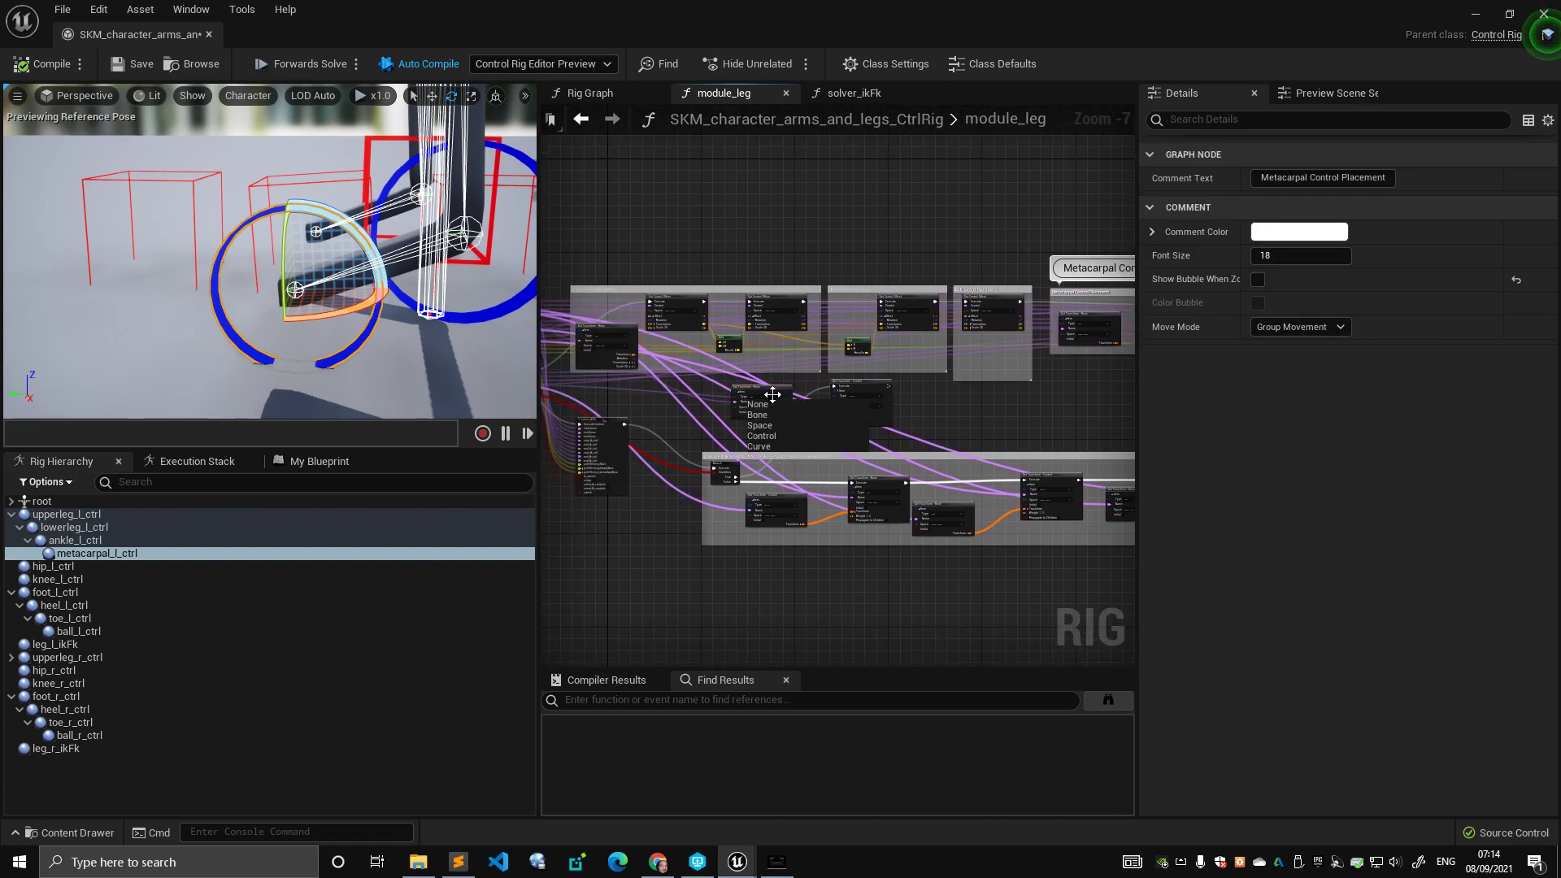
drag(763, 385, 753, 401)
drag(876, 394, 876, 418)
drag(585, 242, 1054, 372)
scroll(779, 290, up, 3)
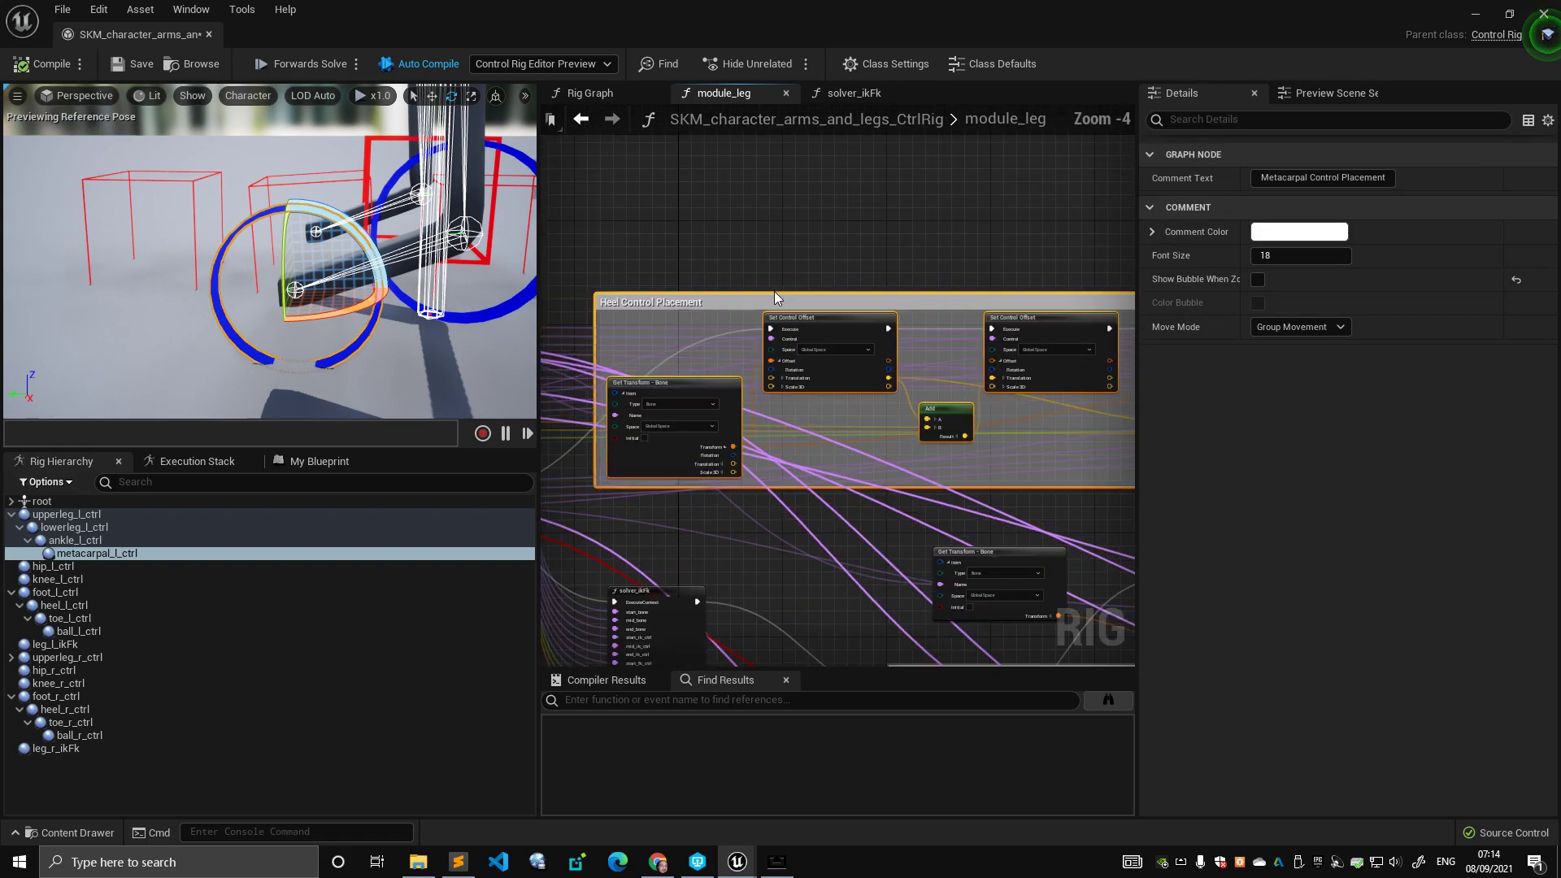
scroll(784, 286, down, 4)
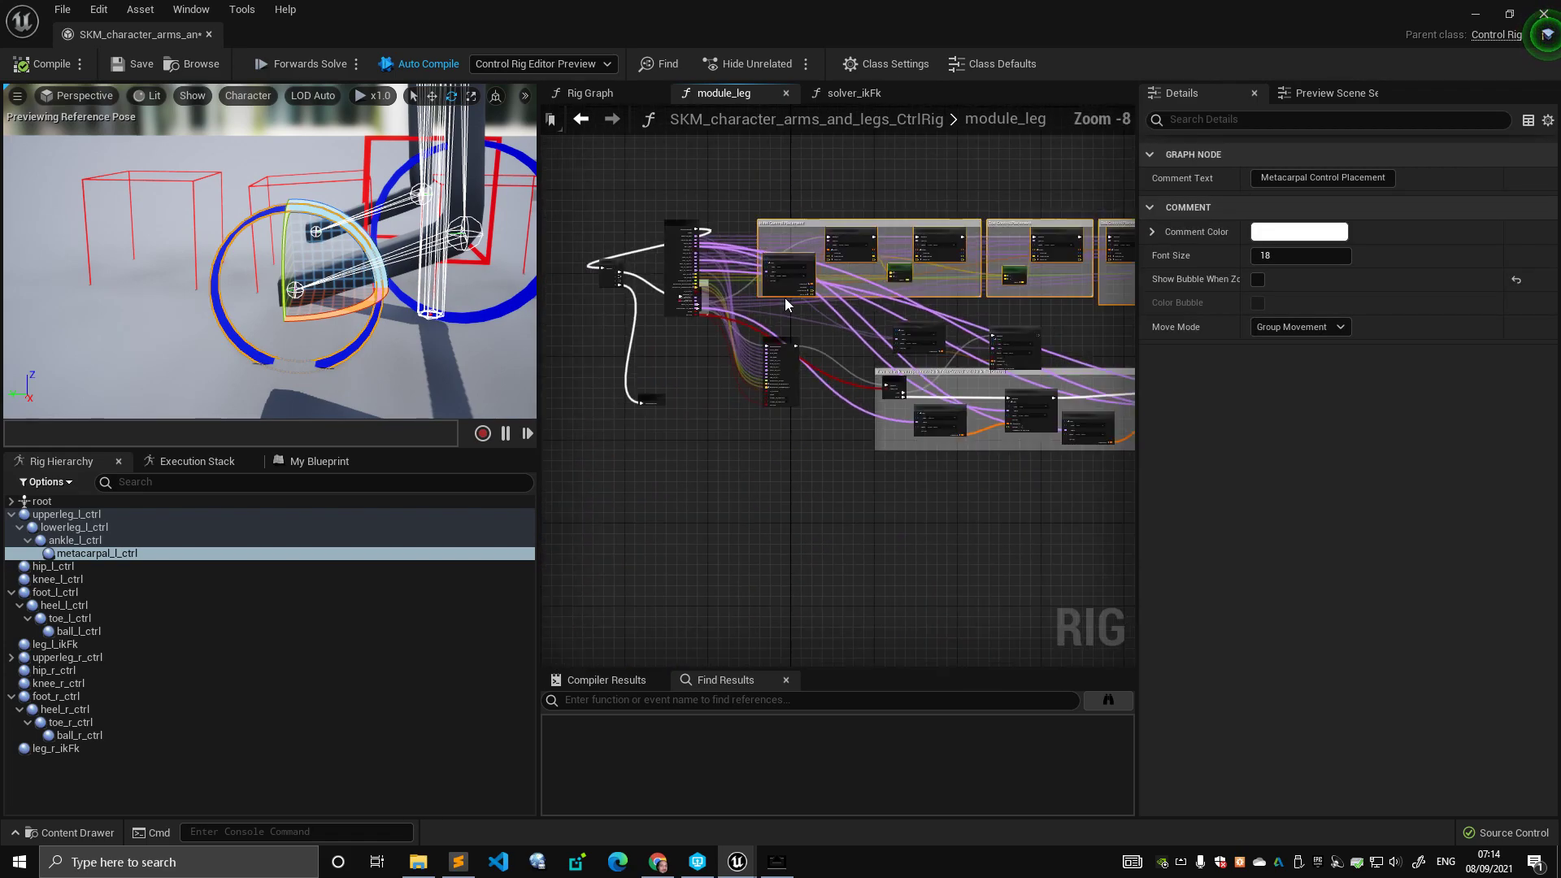
- Select the module_leg Entry node to view its inputs, and reposition the solver_ikFk node in the graph
scroll(783, 285, up, 2)
drag(709, 270, 556, 362)
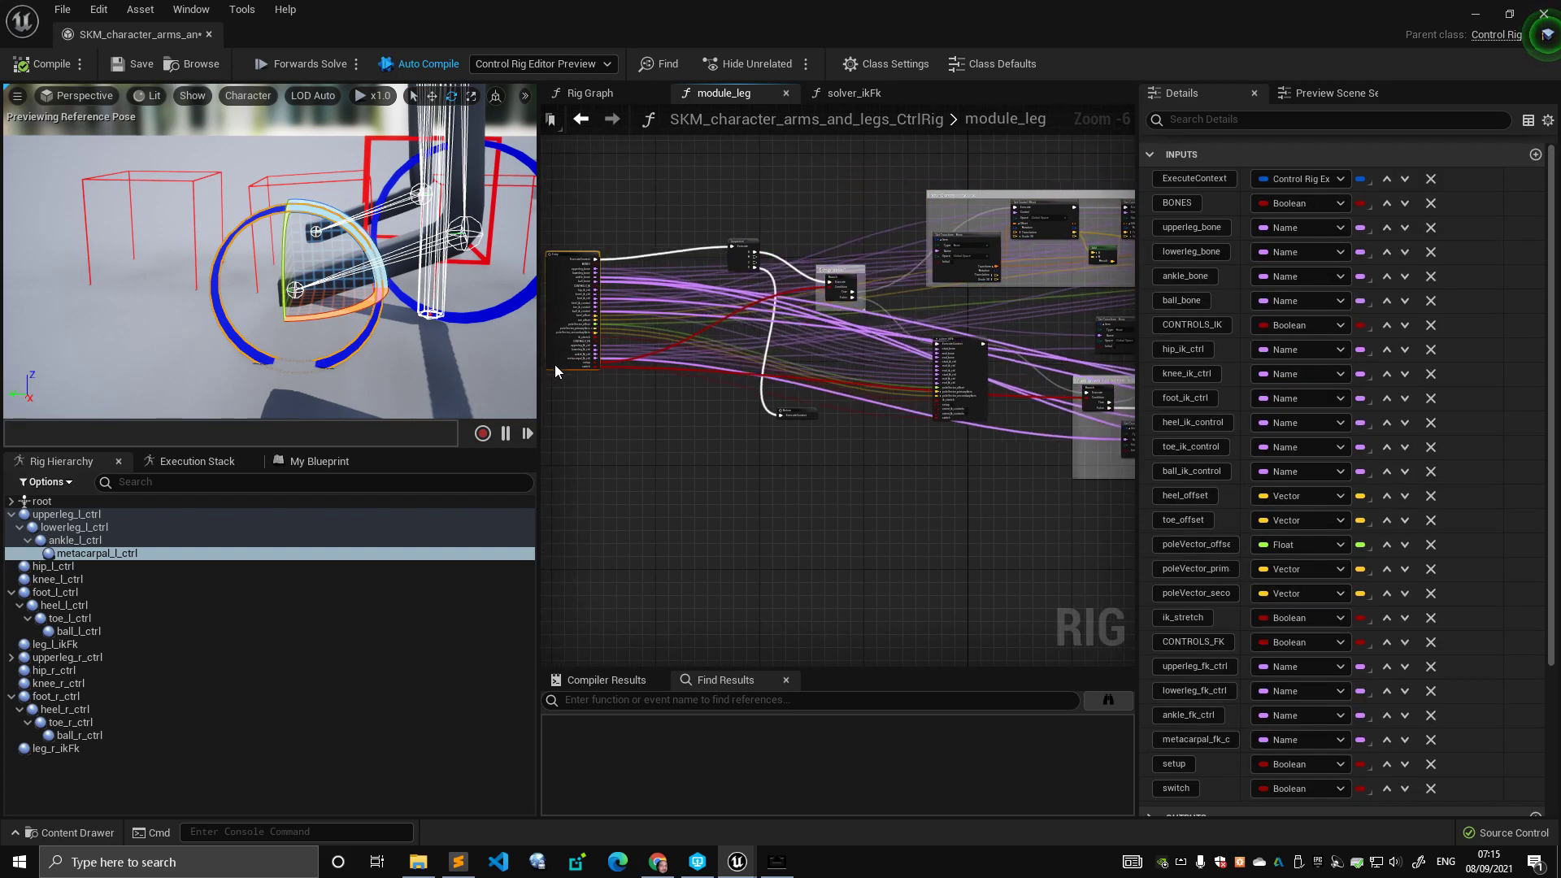
scroll(894, 348, up, 3)
drag(800, 284, 798, 226)
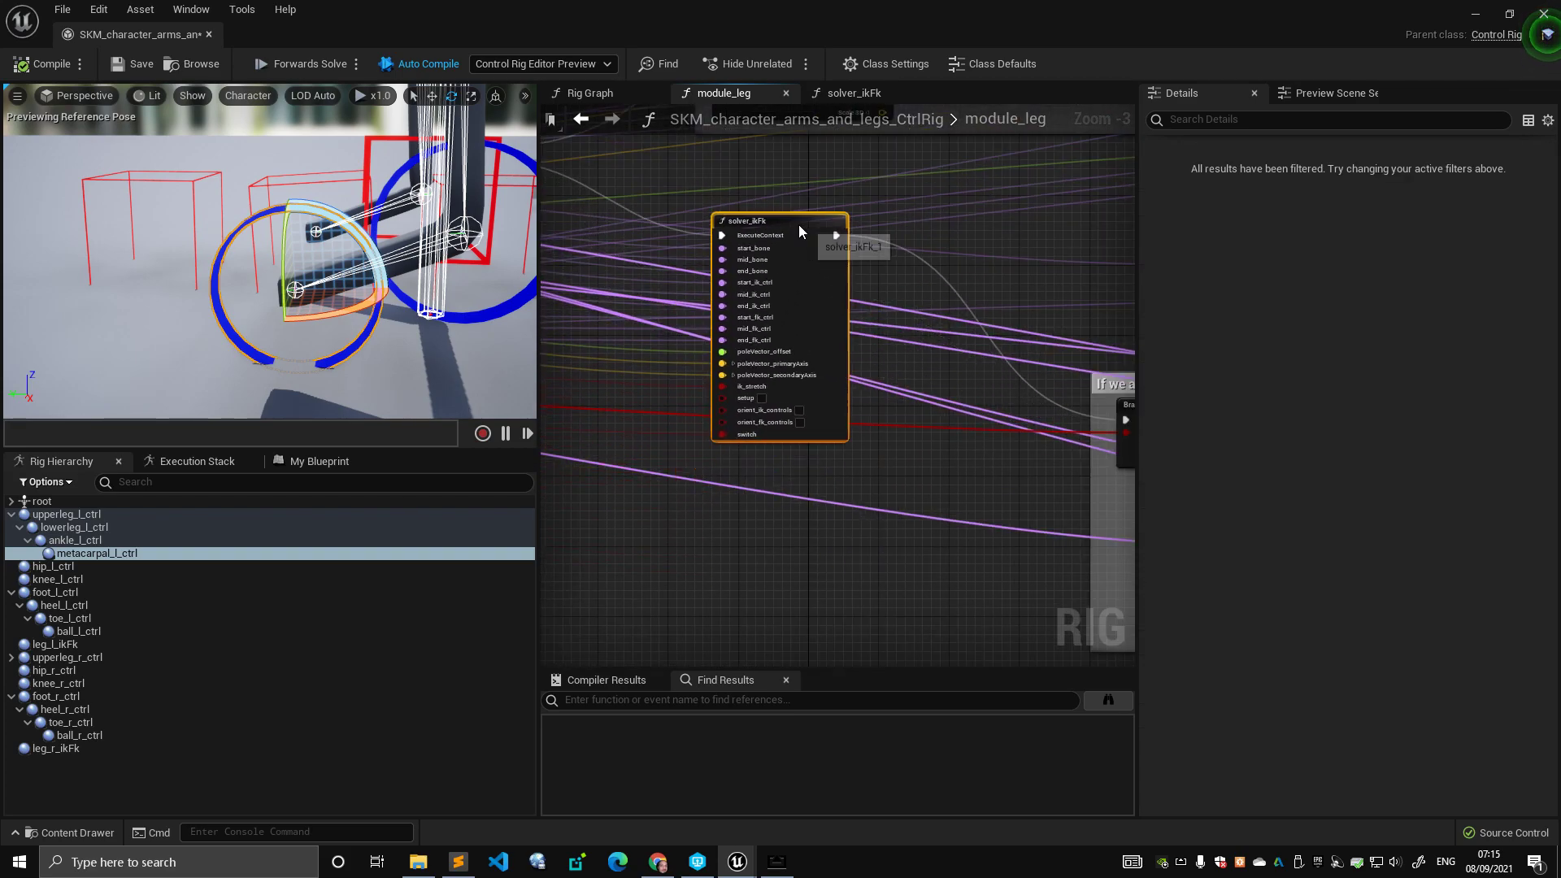
scroll(870, 300, up, 1)
drag(931, 344, 882, 344)
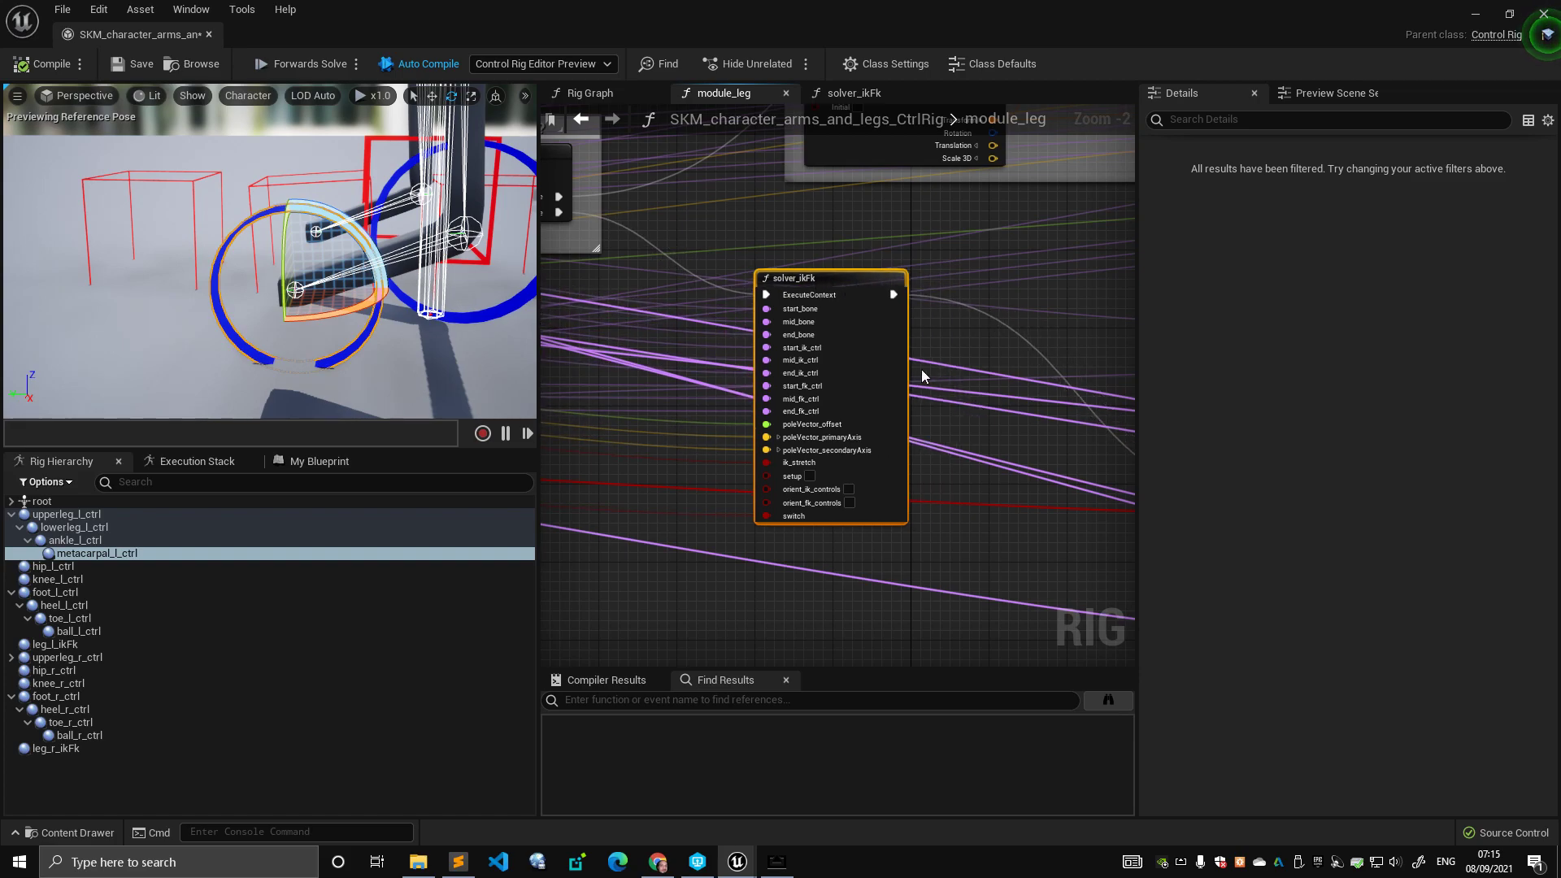
- Follow the False output of the Setup mode? branch to solver_ikFk, review its pins, and rearrange that node
scroll(985, 400, down, 2)
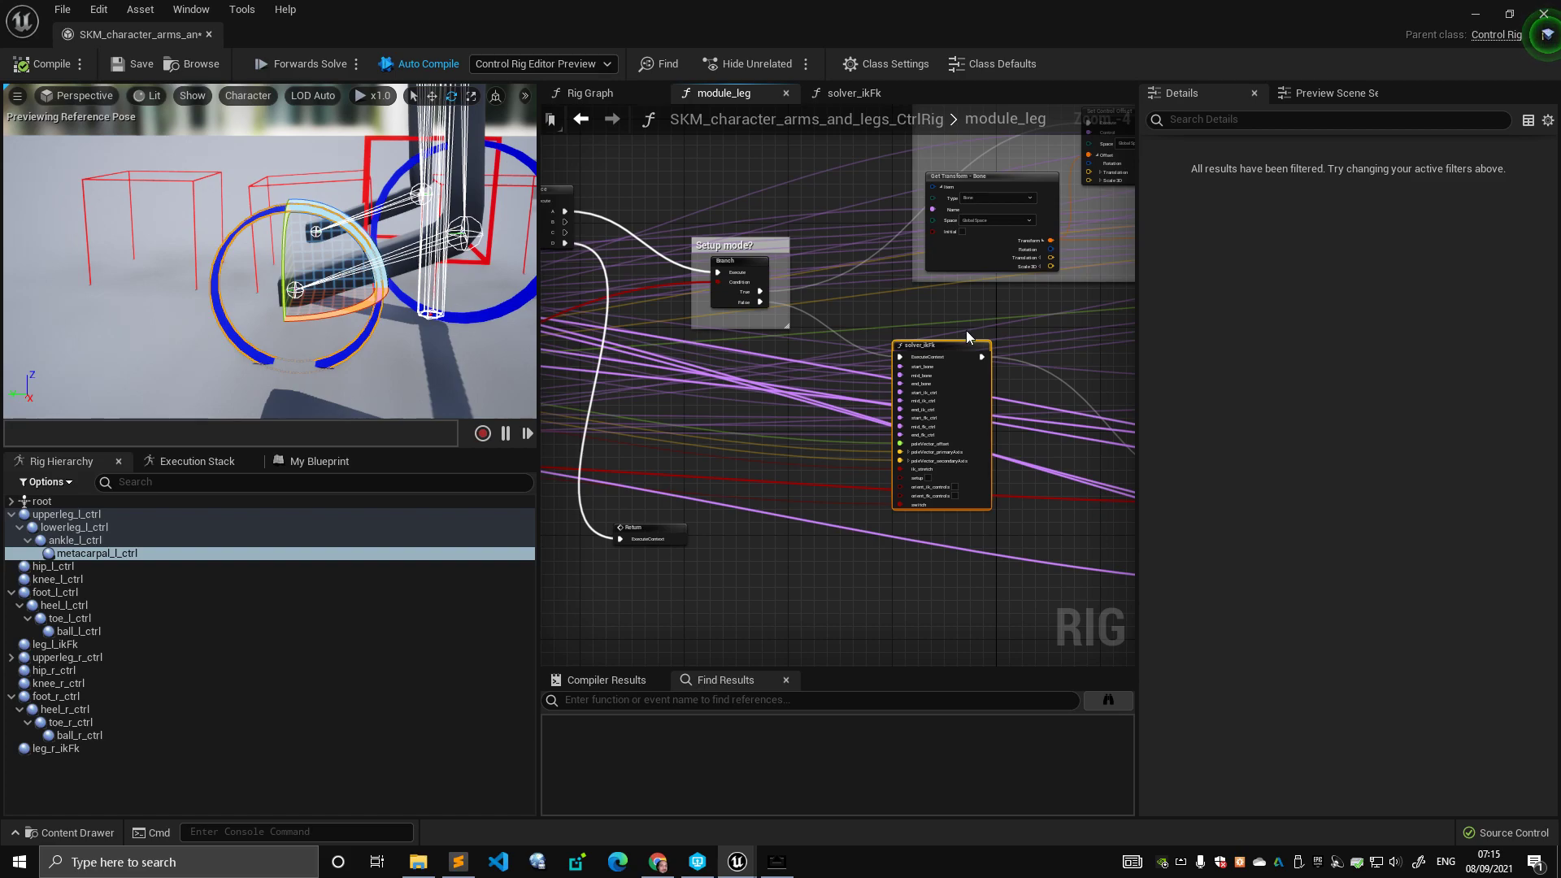
right_drag(968, 328, 892, 292)
scroll(892, 301, up, 2)
right_drag(730, 278, 829, 280)
drag(939, 340, 850, 456)
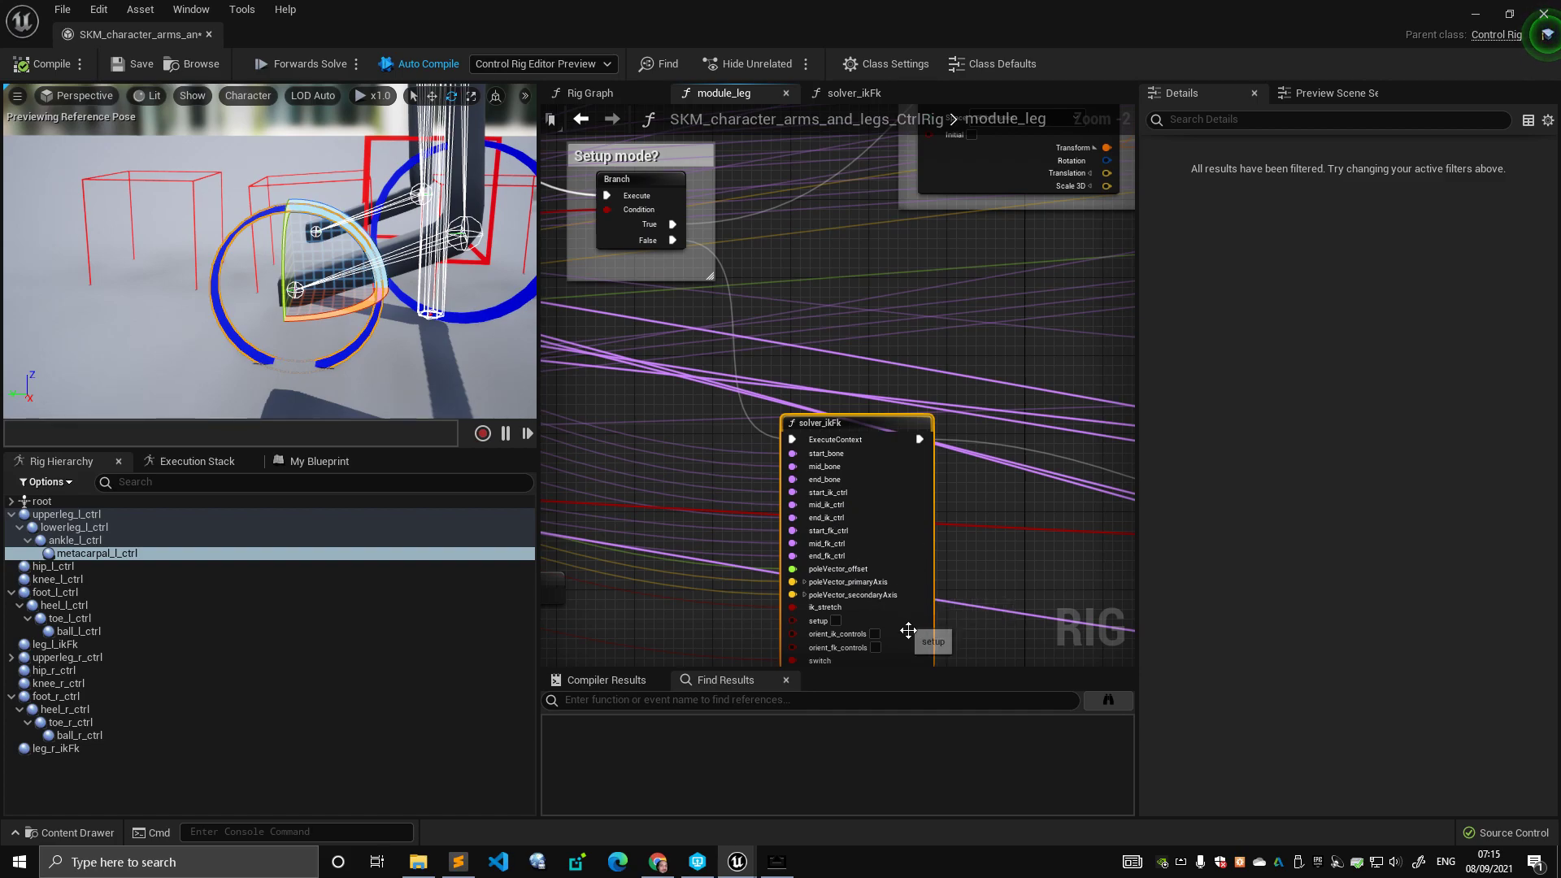
scroll(837, 553, down, 3)
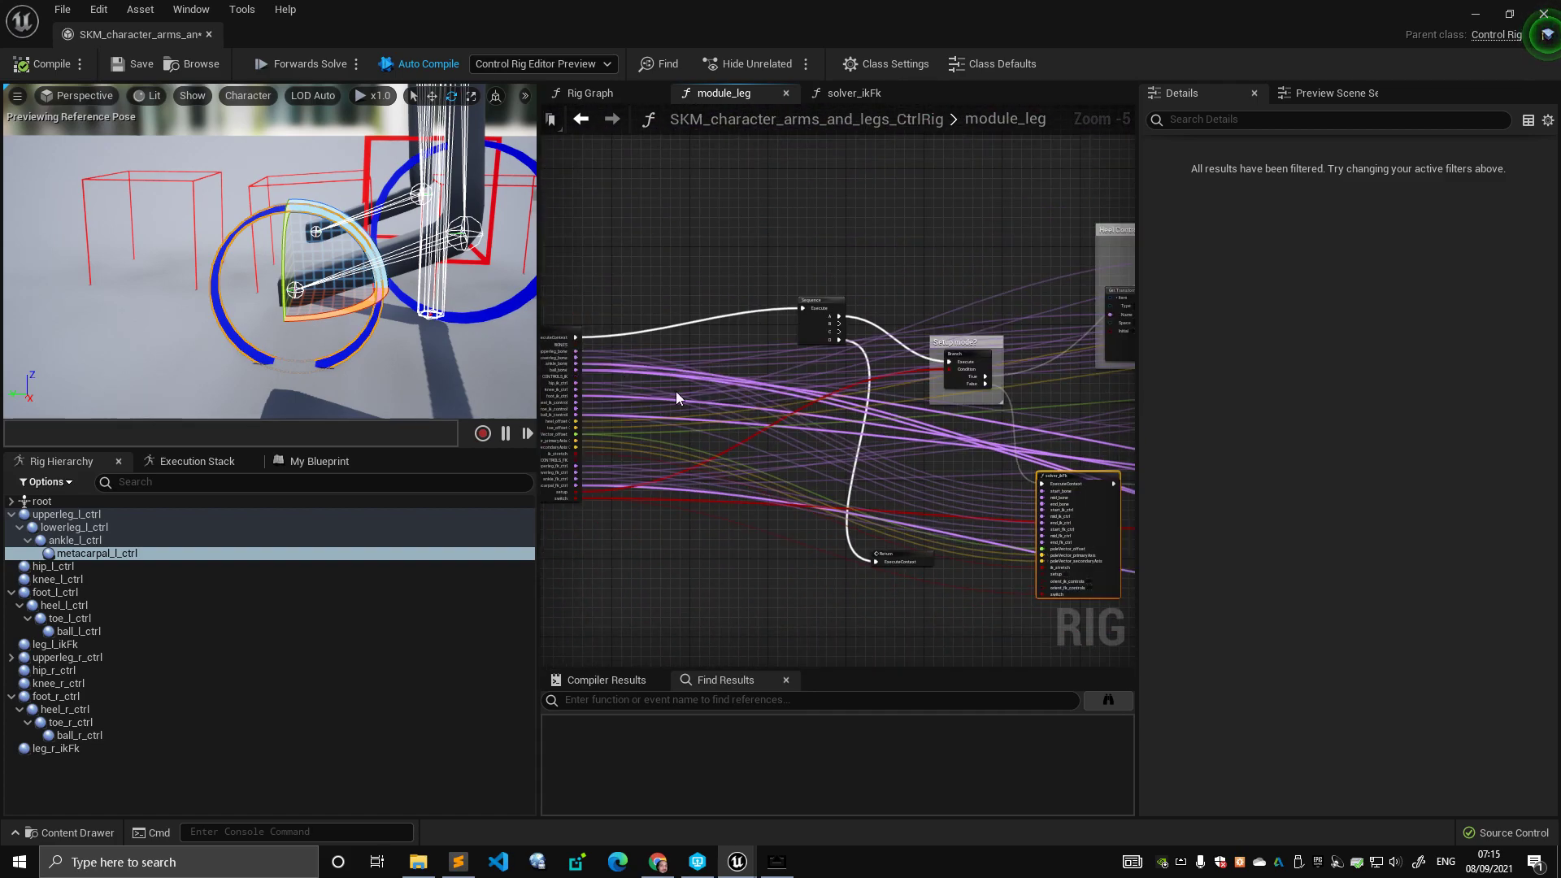
scroll(867, 432, up, 6)
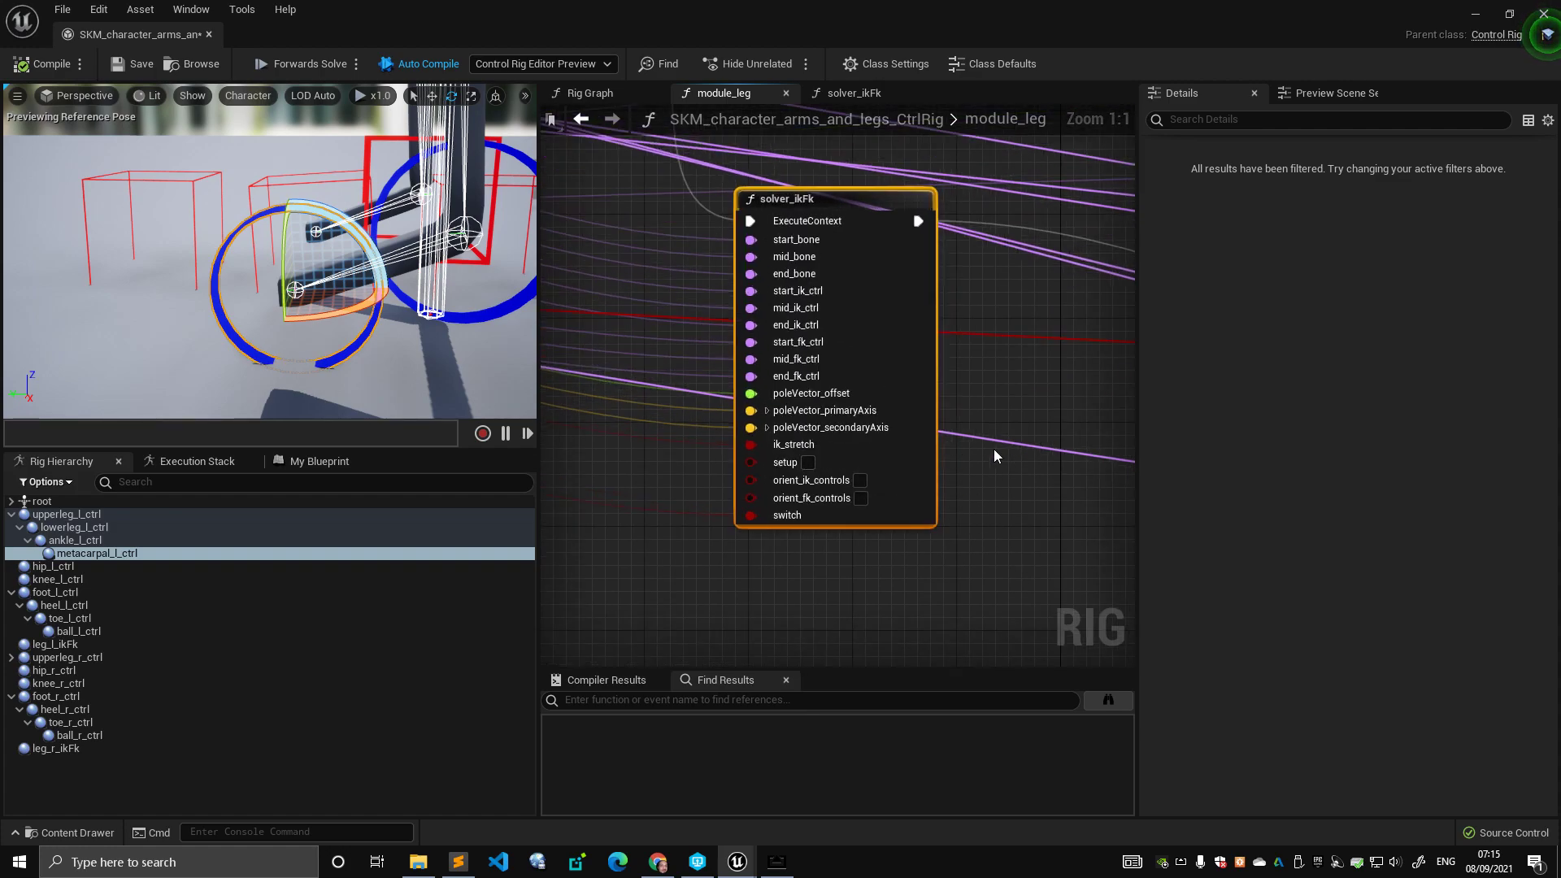
scroll(935, 447, down, 4)
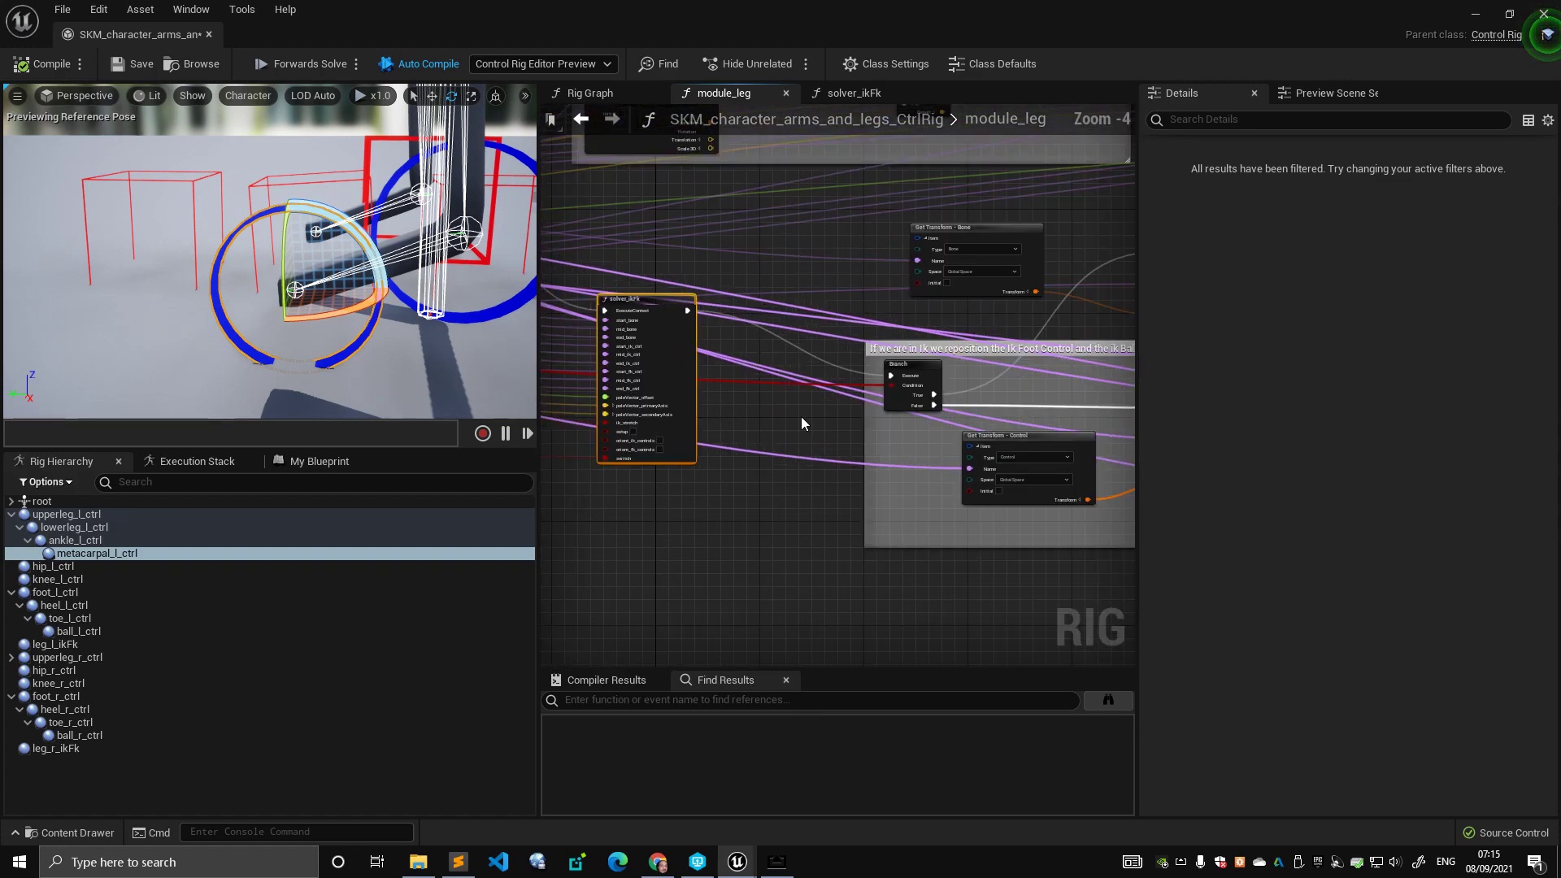
drag(633, 302, 672, 194)
- Move the Branch node fed by solver_ikFk out of the comment group about repositioning the Ik Foot and Ball Controls
right_drag(929, 423, 860, 430)
scroll(779, 423, down, 2)
scroll(726, 433, up, 1)
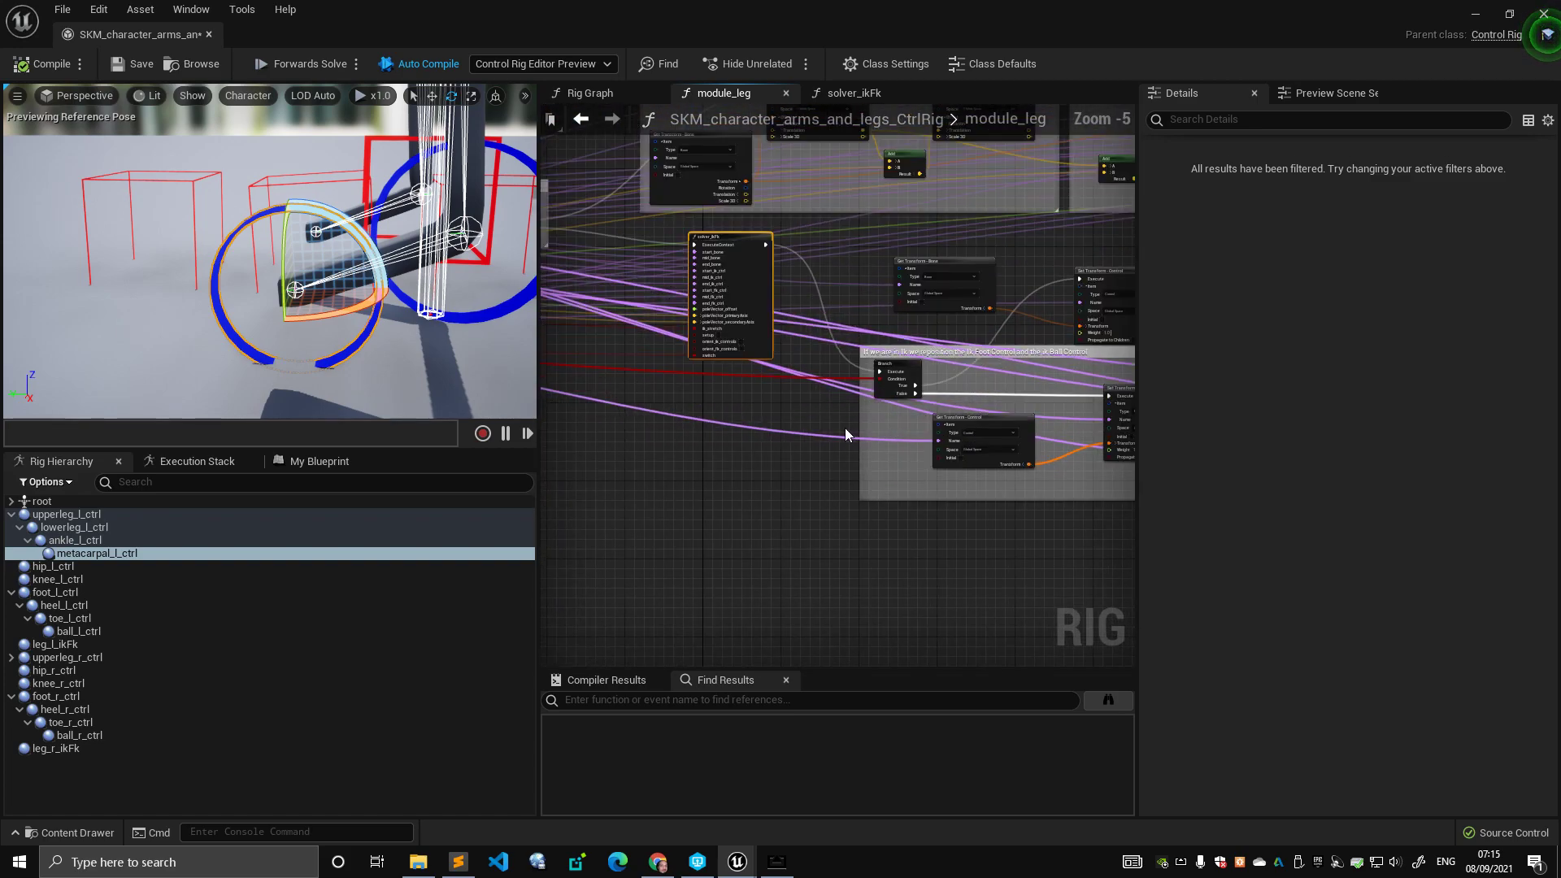
right_drag(553, 423, 648, 369)
right_drag(764, 369, 510, 408)
scroll(776, 399, up, 1)
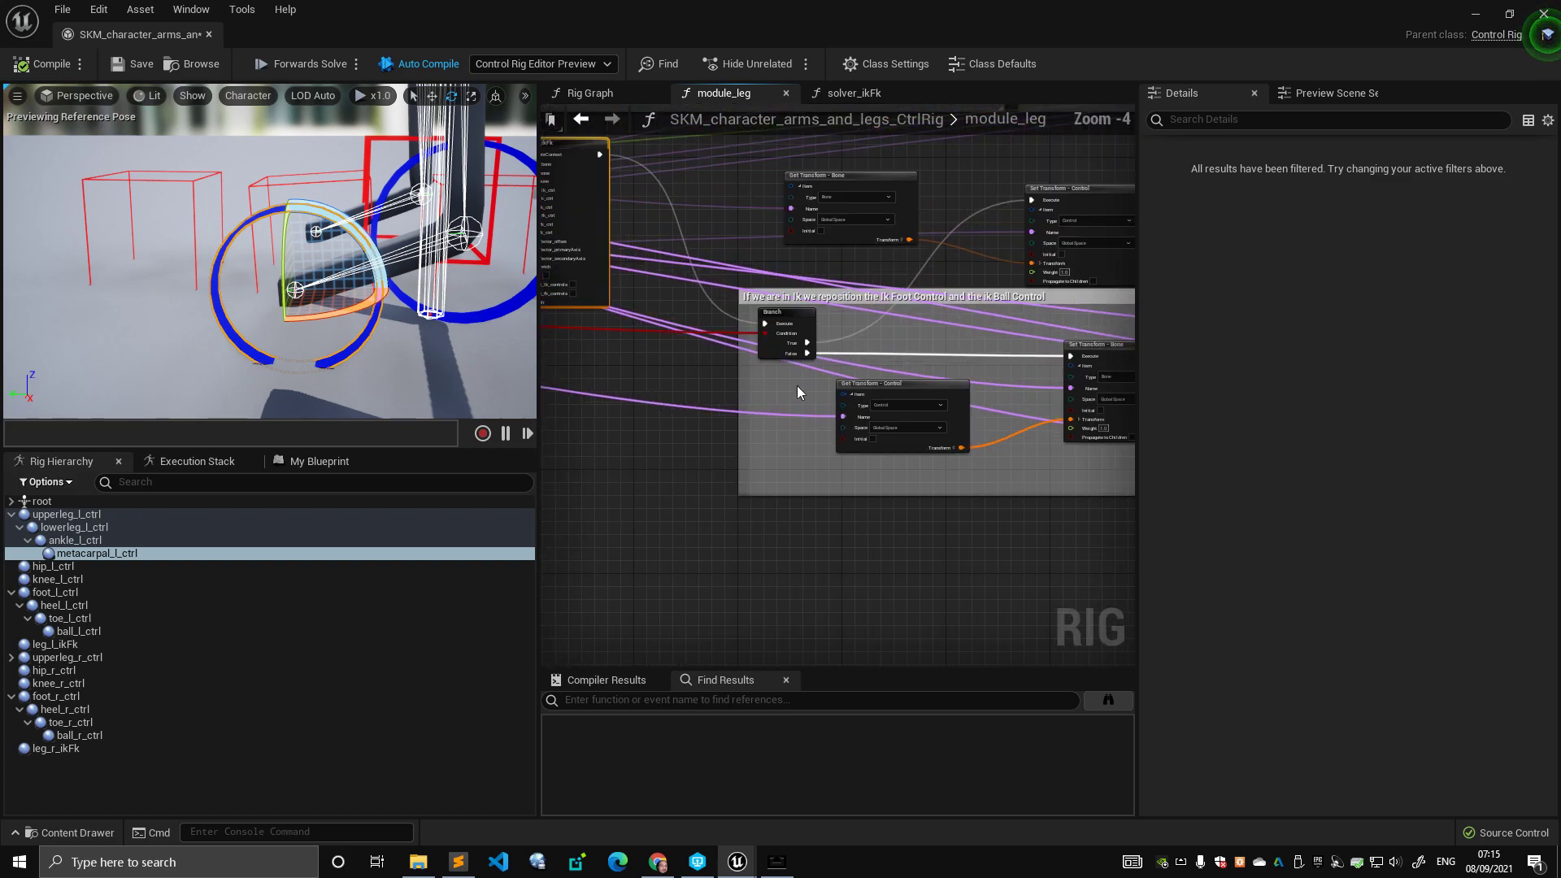
drag(822, 323, 704, 330)
- Trace the Branch node's Condition connection back to the Entry node's switch output
right_drag(647, 415, 751, 355)
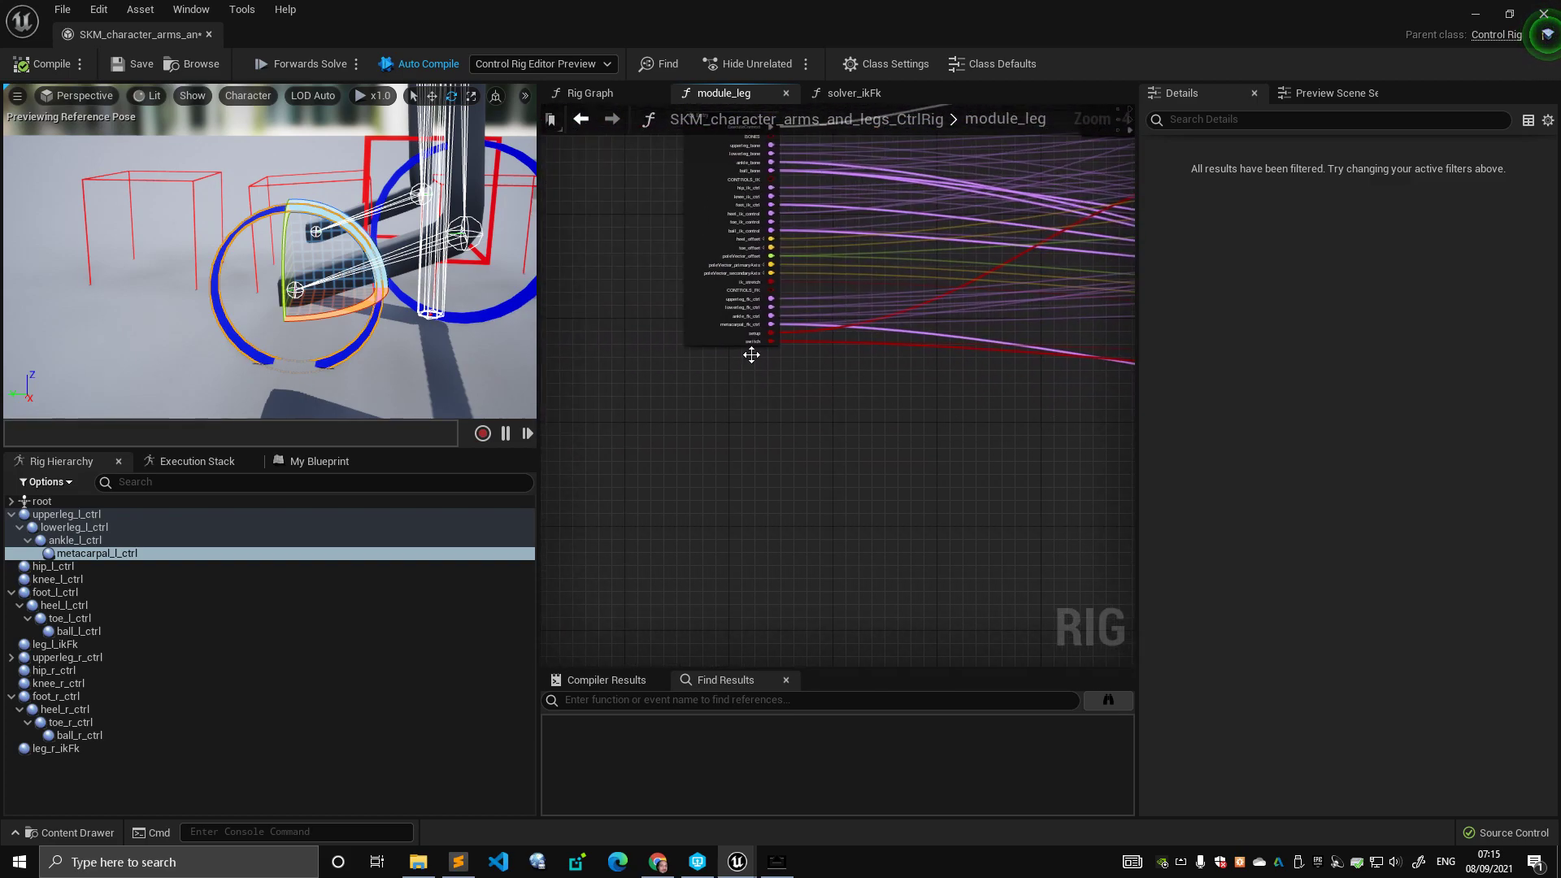
right_drag(1032, 419, 545, 382)
scroll(862, 439, up, 2)
scroll(861, 439, up, 2)
right_drag(1057, 395, 728, 416)
drag(733, 300, 719, 300)
- Examine the Branch's outputs and the Get Transform and Set Transform nodes in and above the Ik reposition comment group
right_drag(841, 214, 626, 286)
scroll(626, 286, down, 3)
right_drag(748, 272, 661, 350)
scroll(661, 350, down, 2)
scroll(715, 395, up, 2)
right_drag(708, 404, 851, 372)
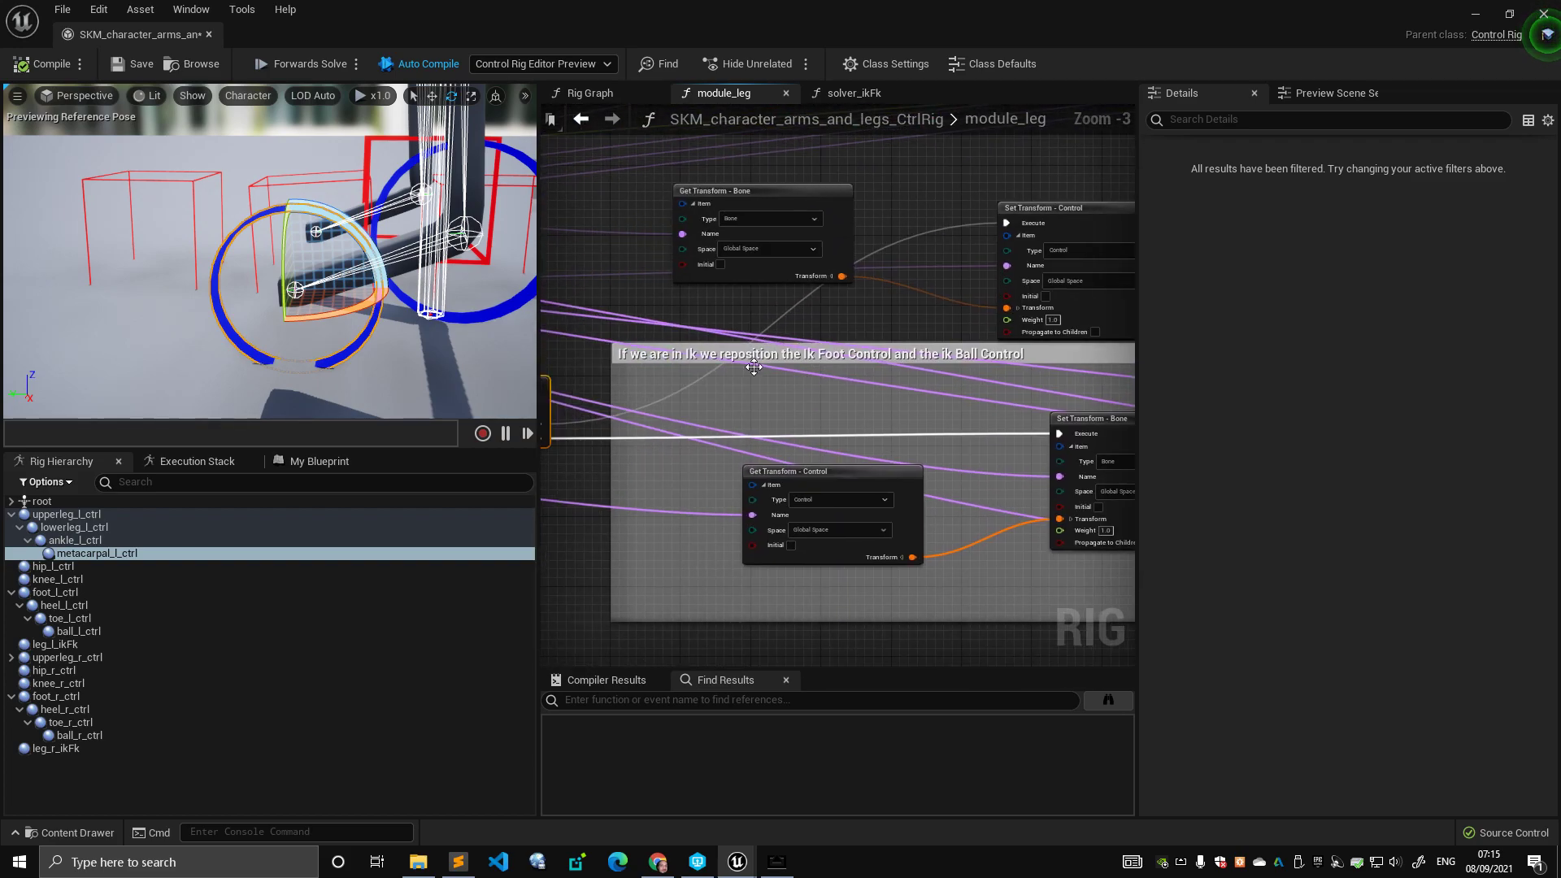
right_drag(918, 434, 807, 386)
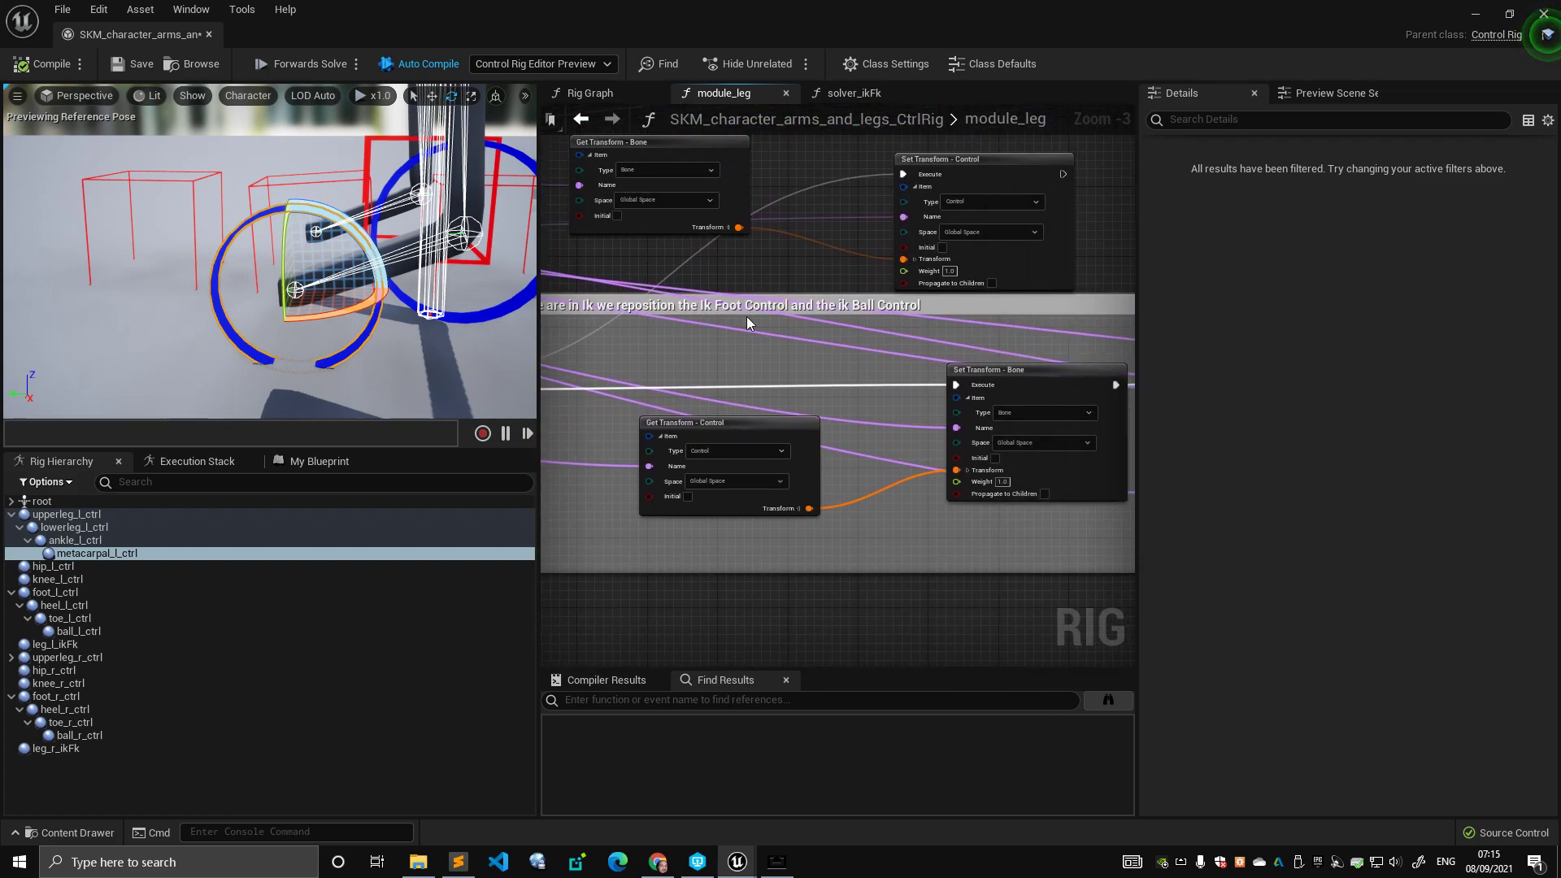
right_drag(857, 336, 823, 327)
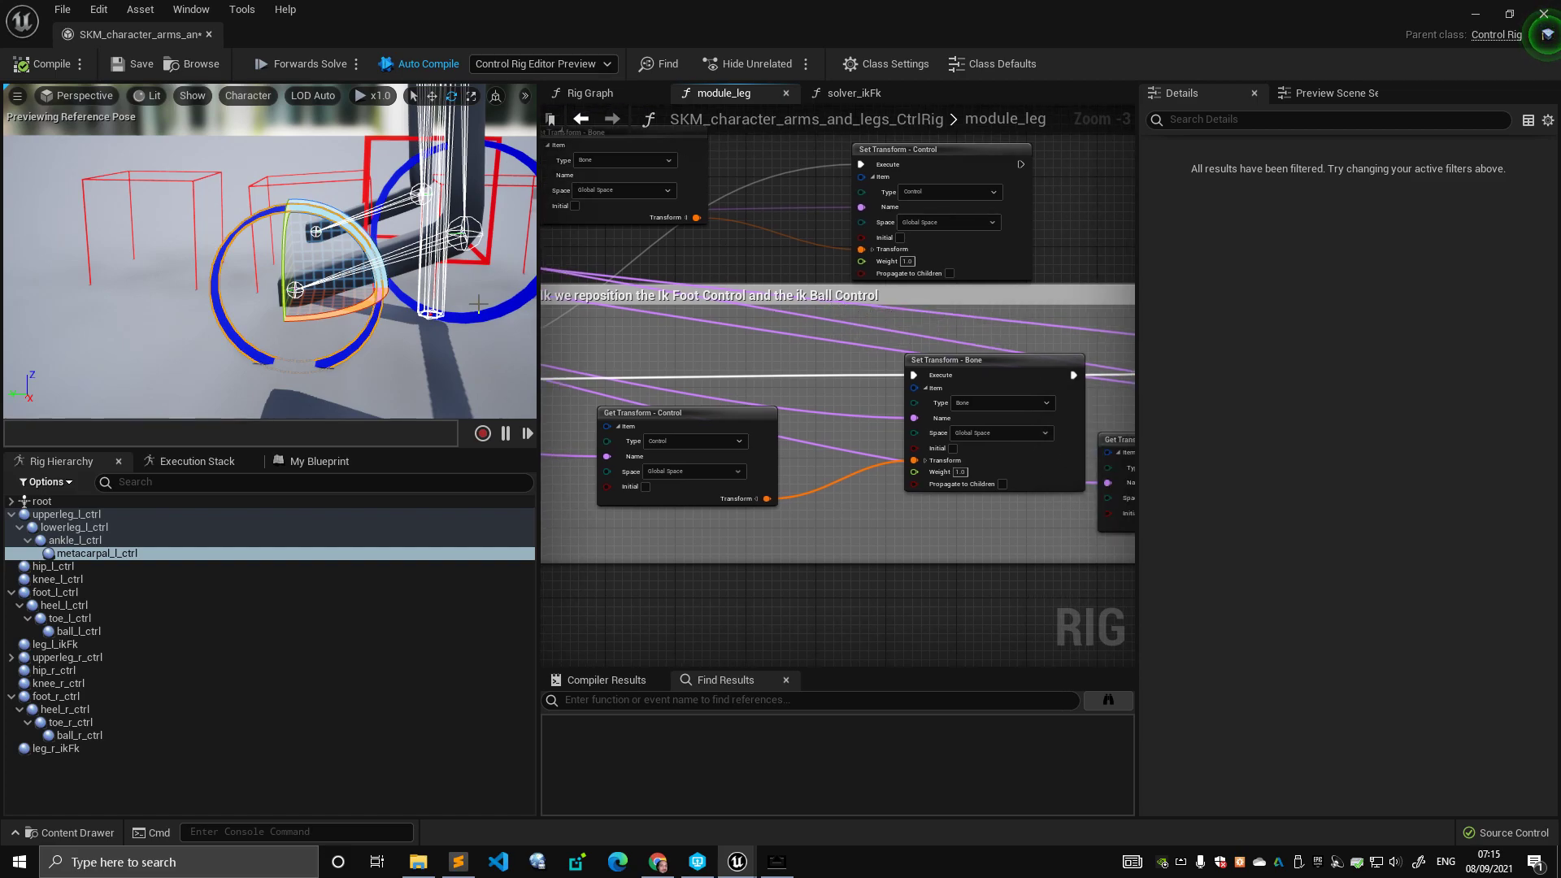
- Select ankle_l_ctrl in the viewport and rotate it to tilt the left foot downward
click(396, 177)
right_drag(671, 357, 824, 358)
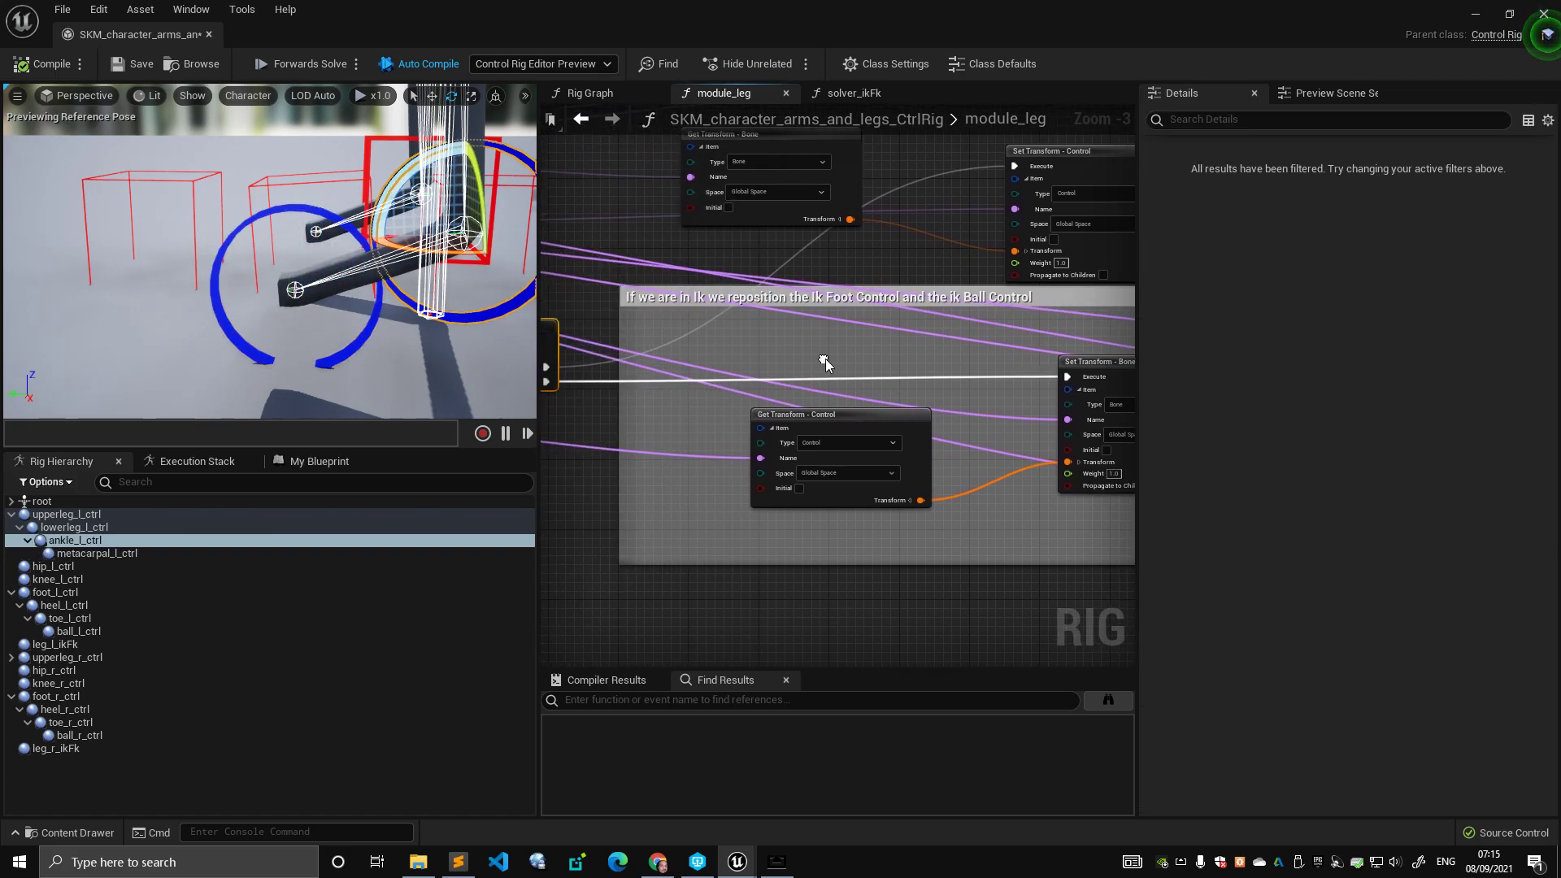
drag(429, 174, 418, 198)
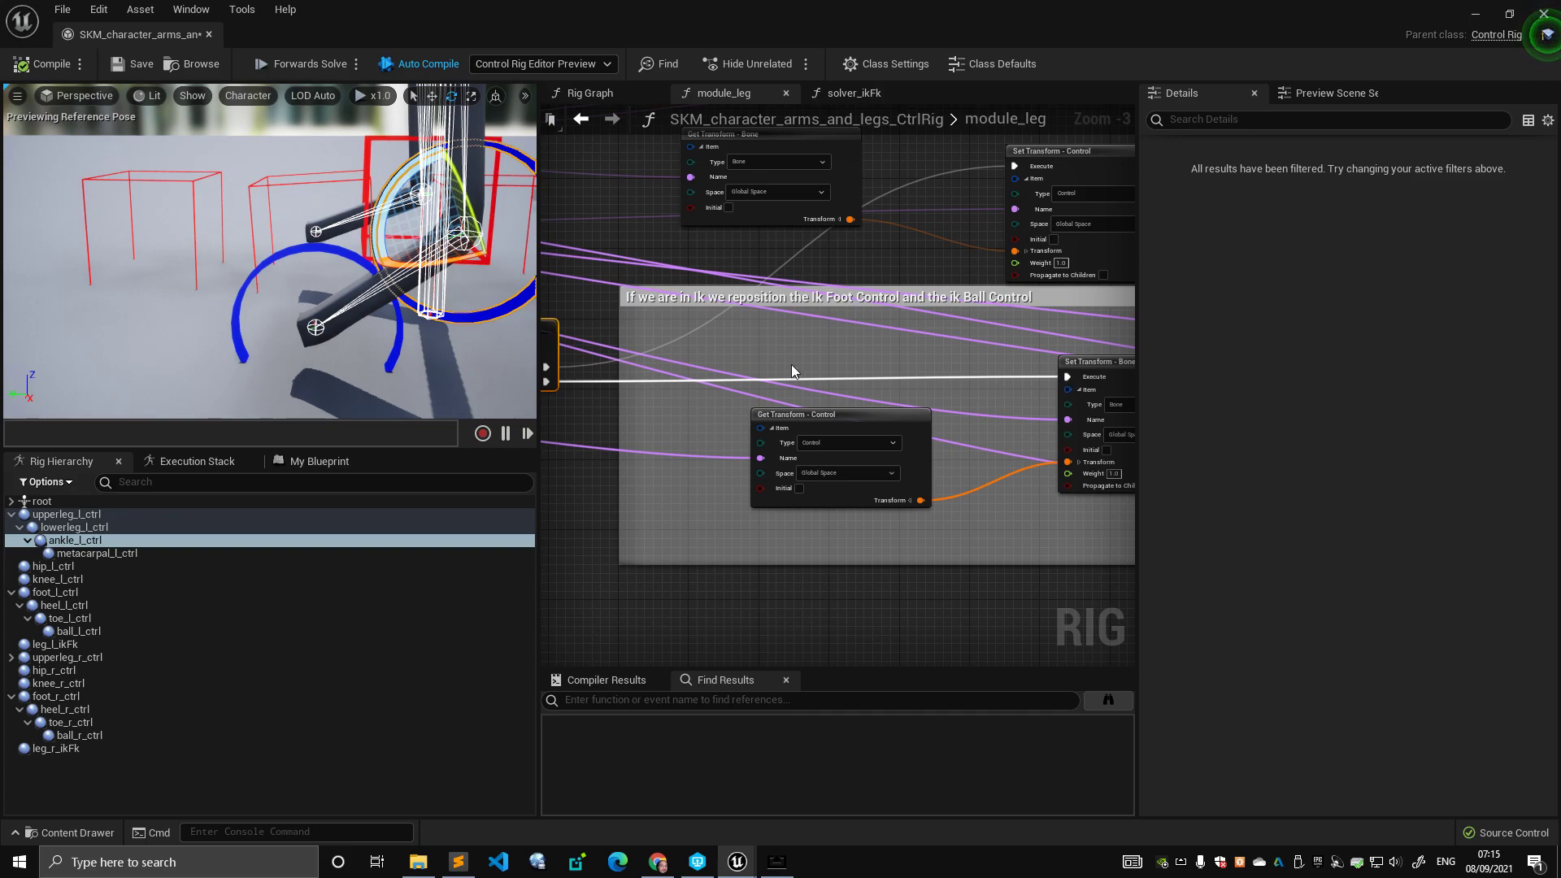
- Reposition the first Get Transform - Control and Set Transform - Bone nodes inside the Ik reposition comment group
scroll(813, 342, down, 2)
scroll(861, 325, up, 2)
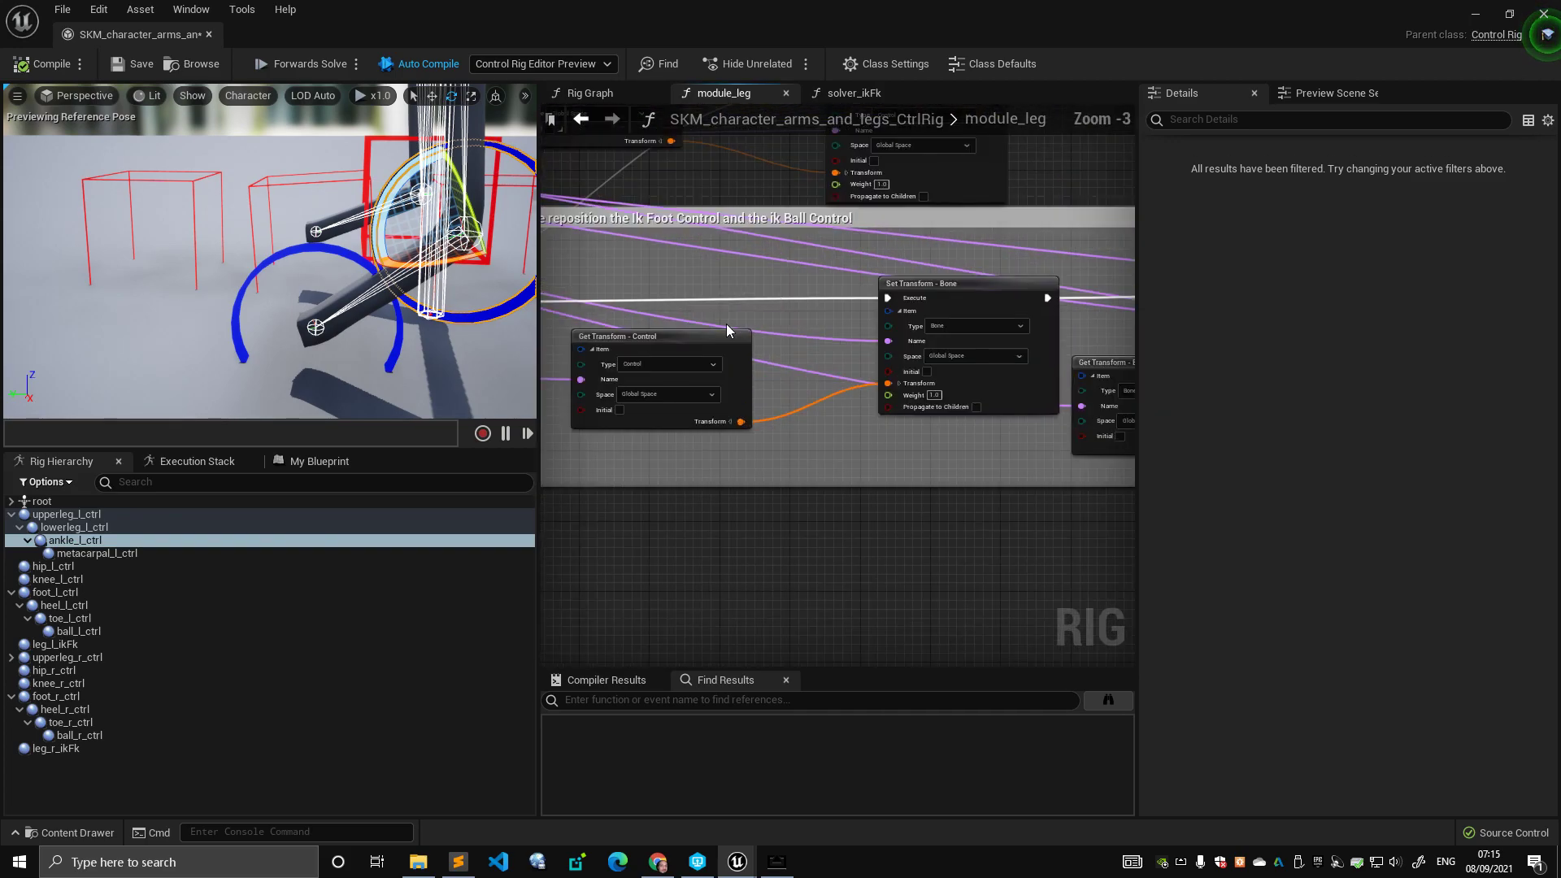
click(730, 335)
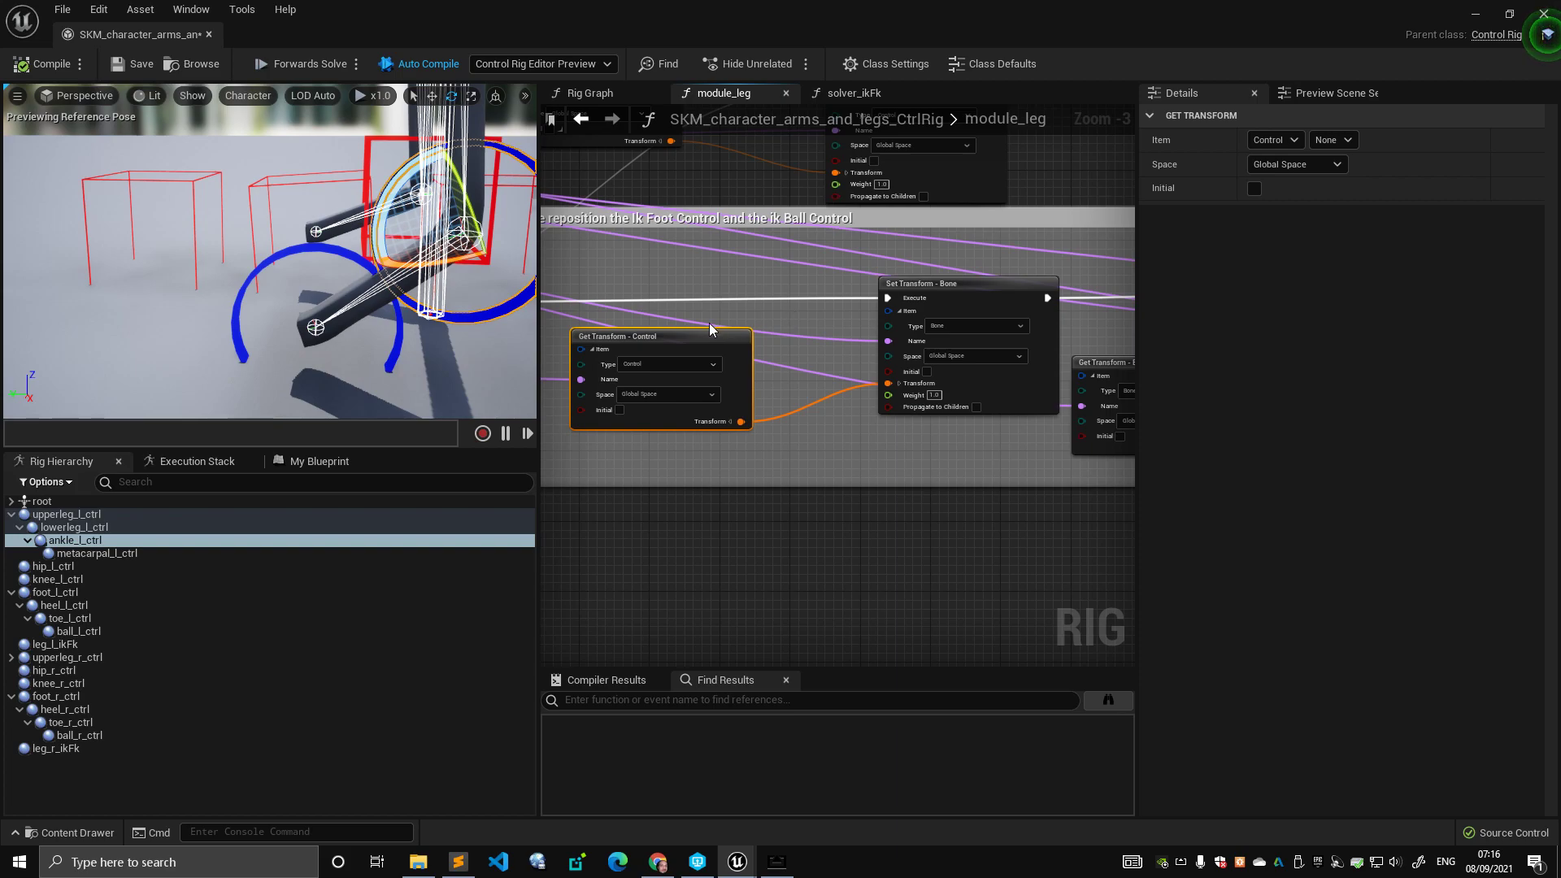
drag(692, 333, 719, 351)
right_drag(970, 286, 890, 286)
drag(914, 284, 870, 276)
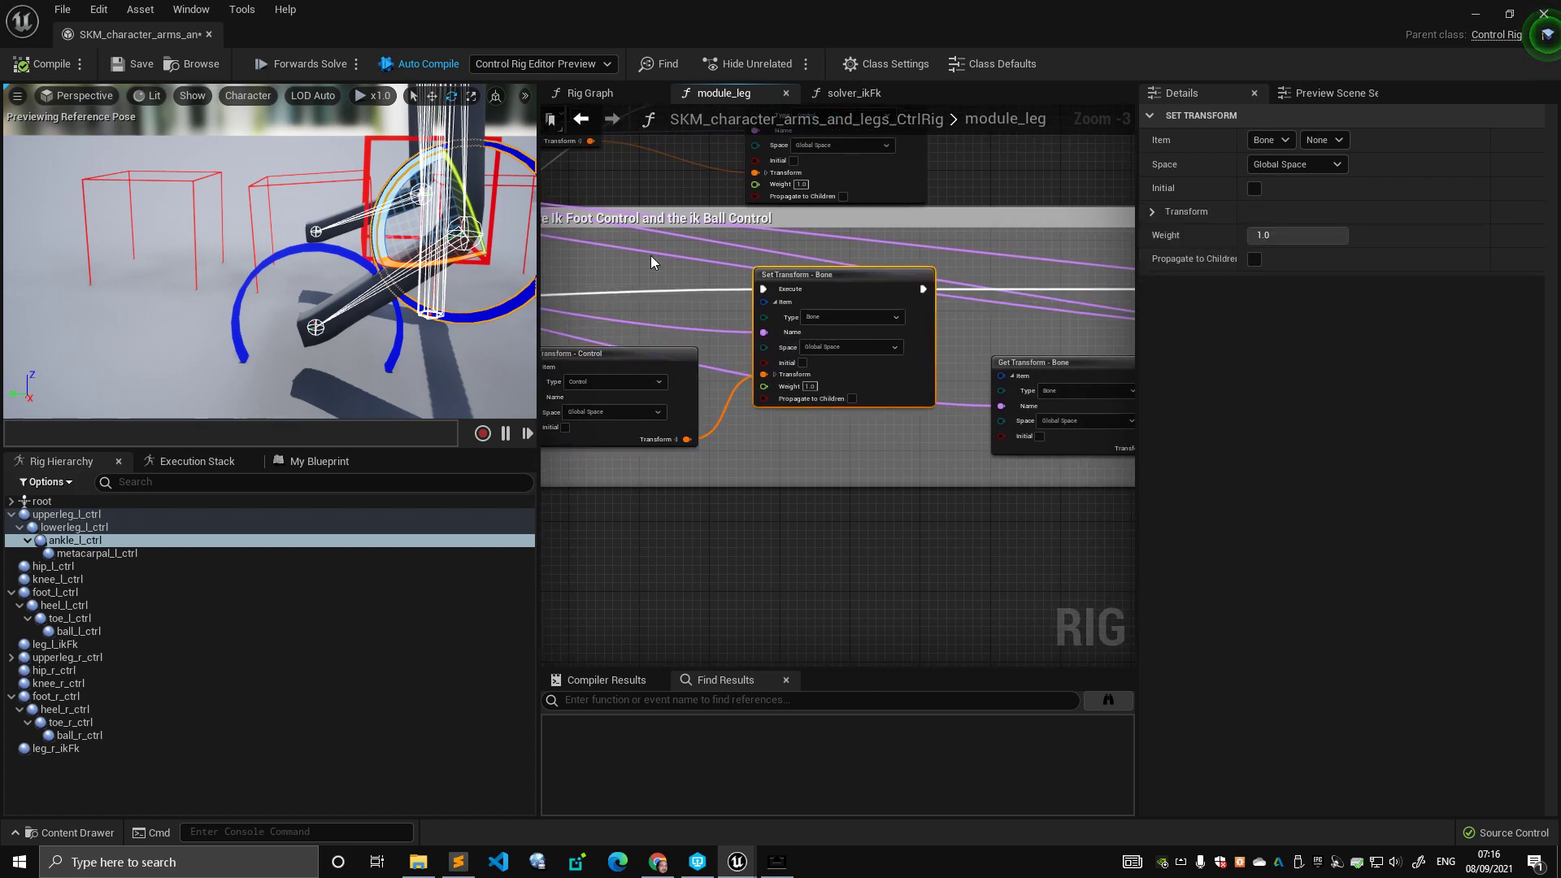
right_drag(679, 266, 762, 279)
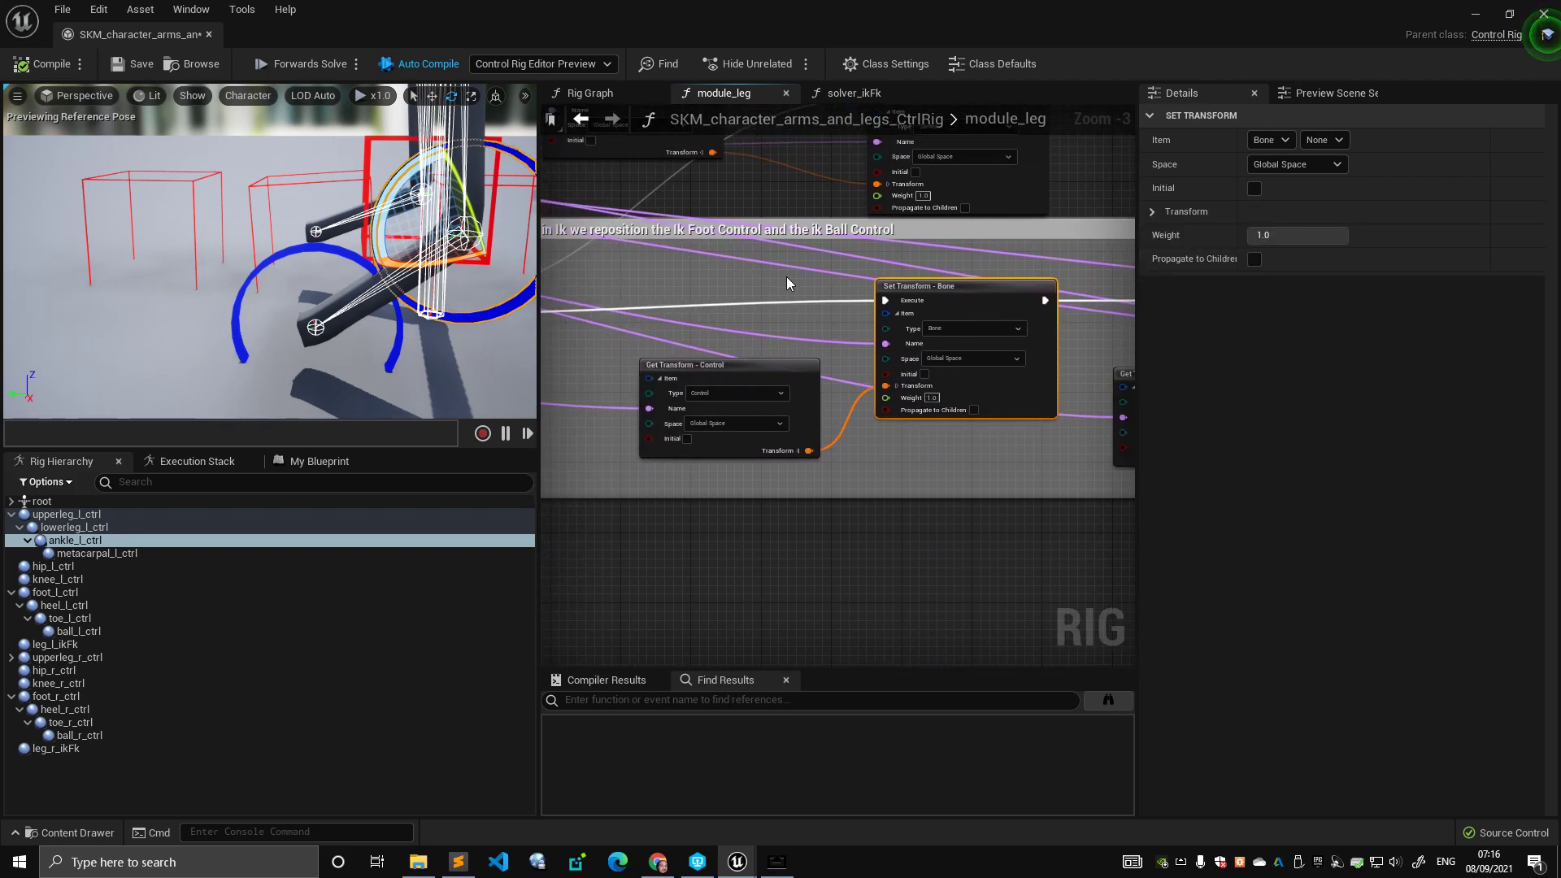
- Trace the Name connection of the first Set Transform - Bone node back toward the Entry node
scroll(813, 341, down, 3)
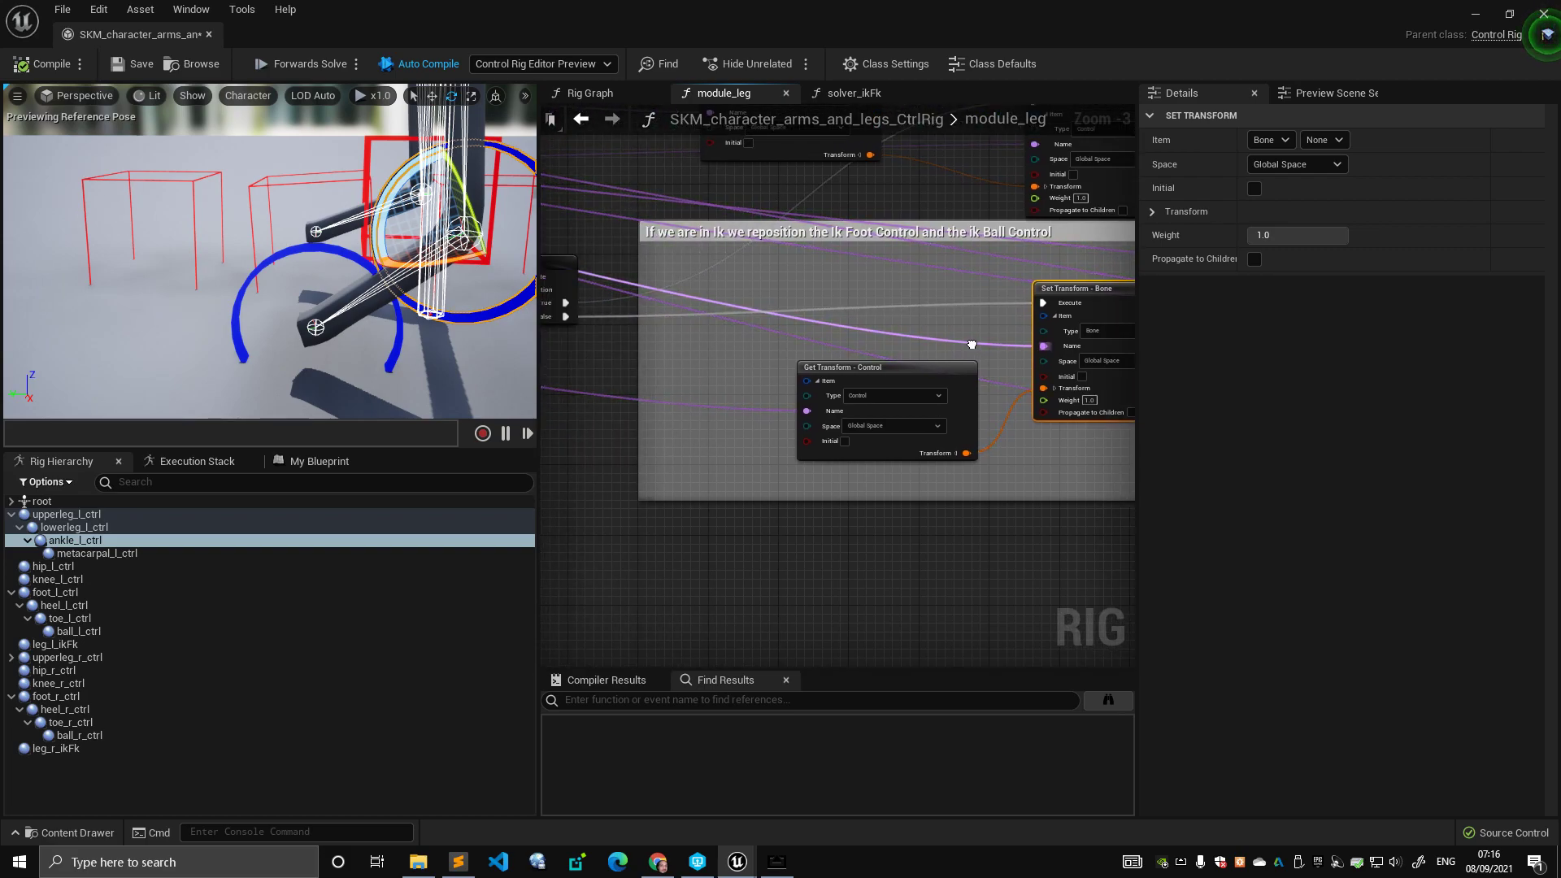
right_drag(1045, 339, 1020, 361)
scroll(781, 312, up, 2)
right_drag(880, 330, 543, 246)
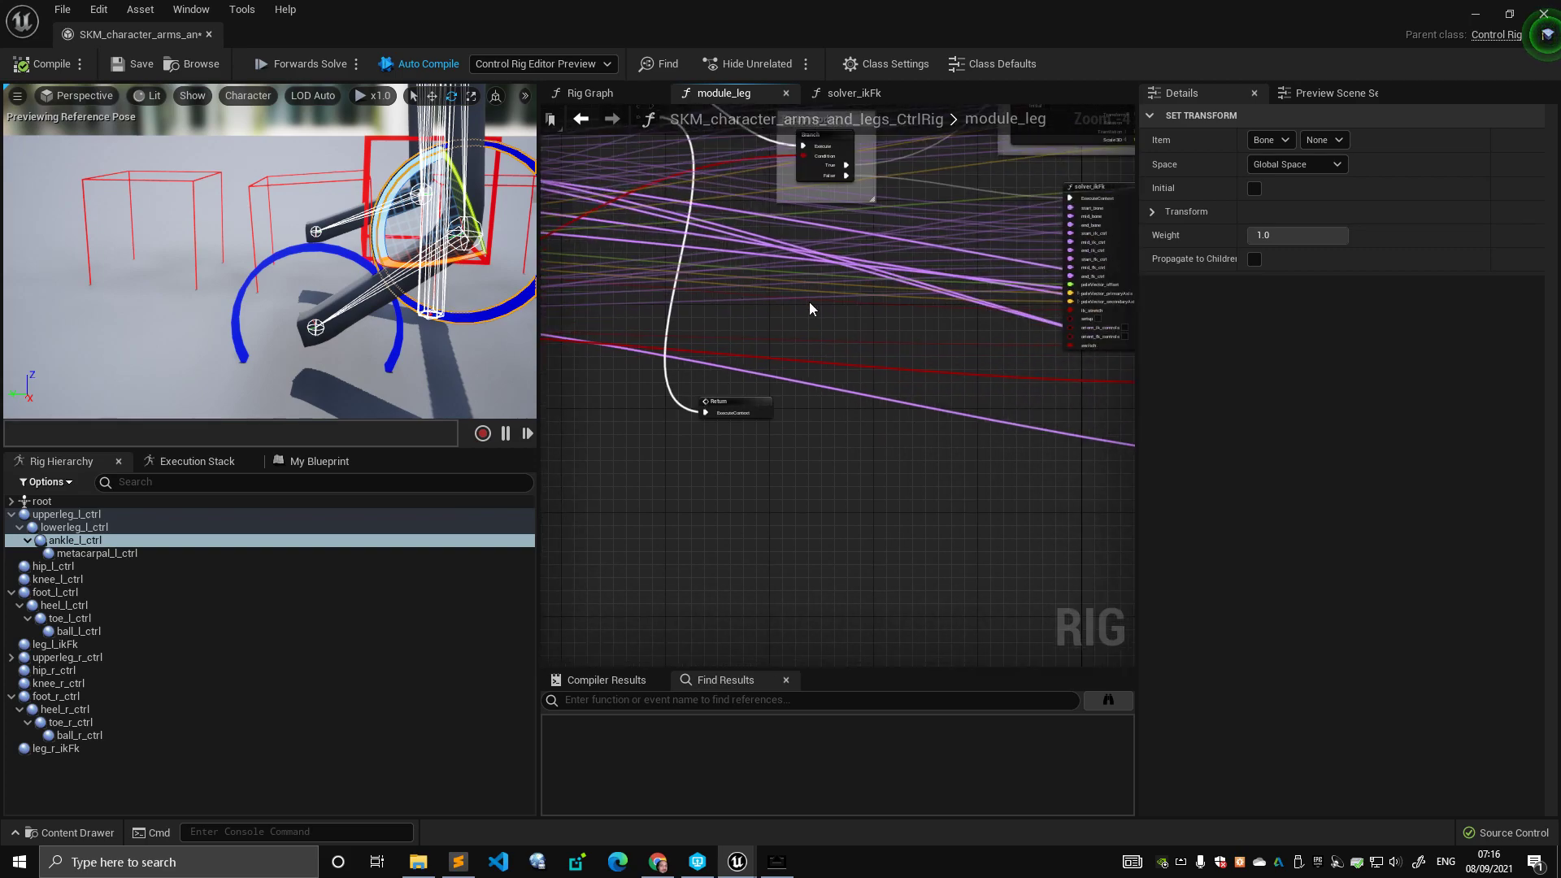
right_drag(773, 299, 589, 255)
right_drag(896, 296, 683, 266)
- Select the following Get Transform - Bone and Set Transform - Control nodes in the same comment group to inspect them
drag(749, 241, 922, 398)
right_drag(963, 372, 644, 309)
scroll(818, 255, up, 1)
right_drag(818, 255, 773, 303)
click(608, 321)
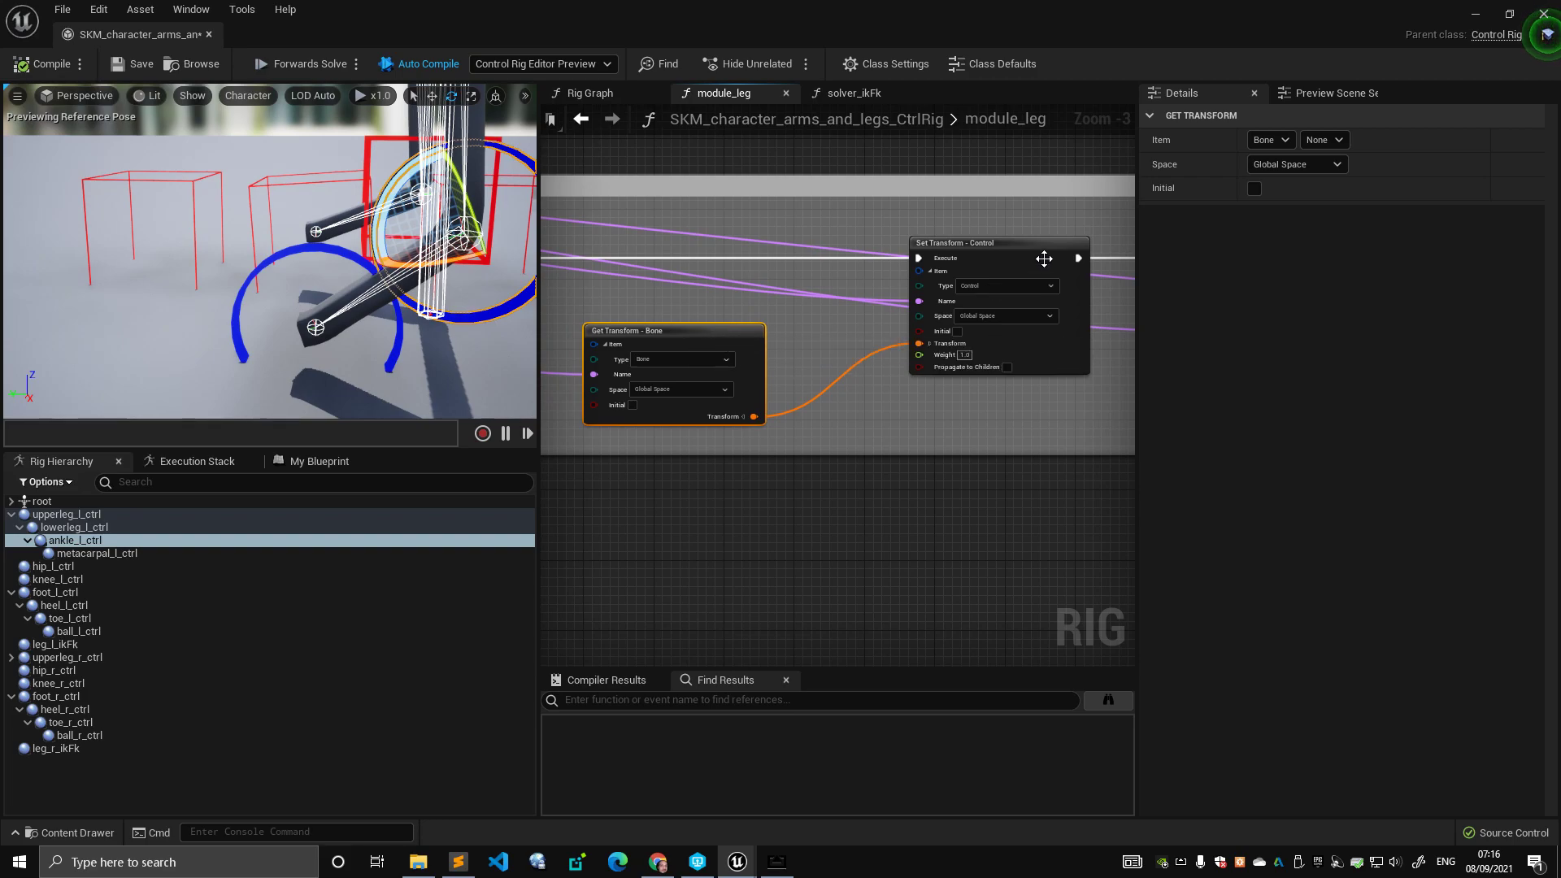
click(935, 323)
right_drag(935, 323, 857, 314)
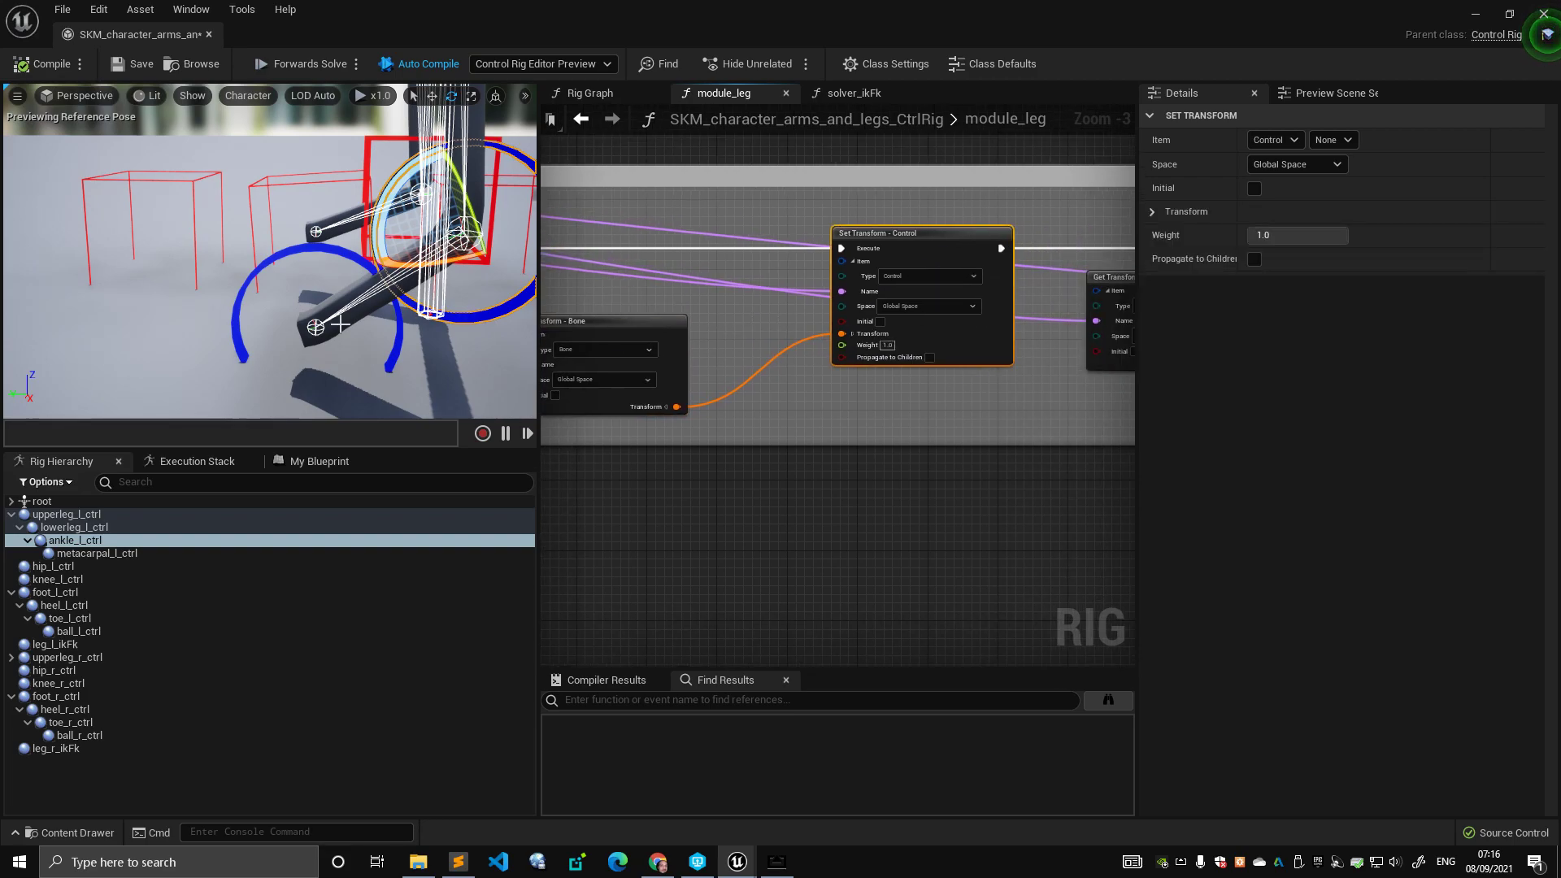
- Nudge the first Set Transform - Bone node closer to its Get Transform - Control node in the Ik reposition comment group
right_drag(979, 372, 740, 345)
right_drag(941, 327, 1129, 406)
right_drag(565, 287, 1026, 259)
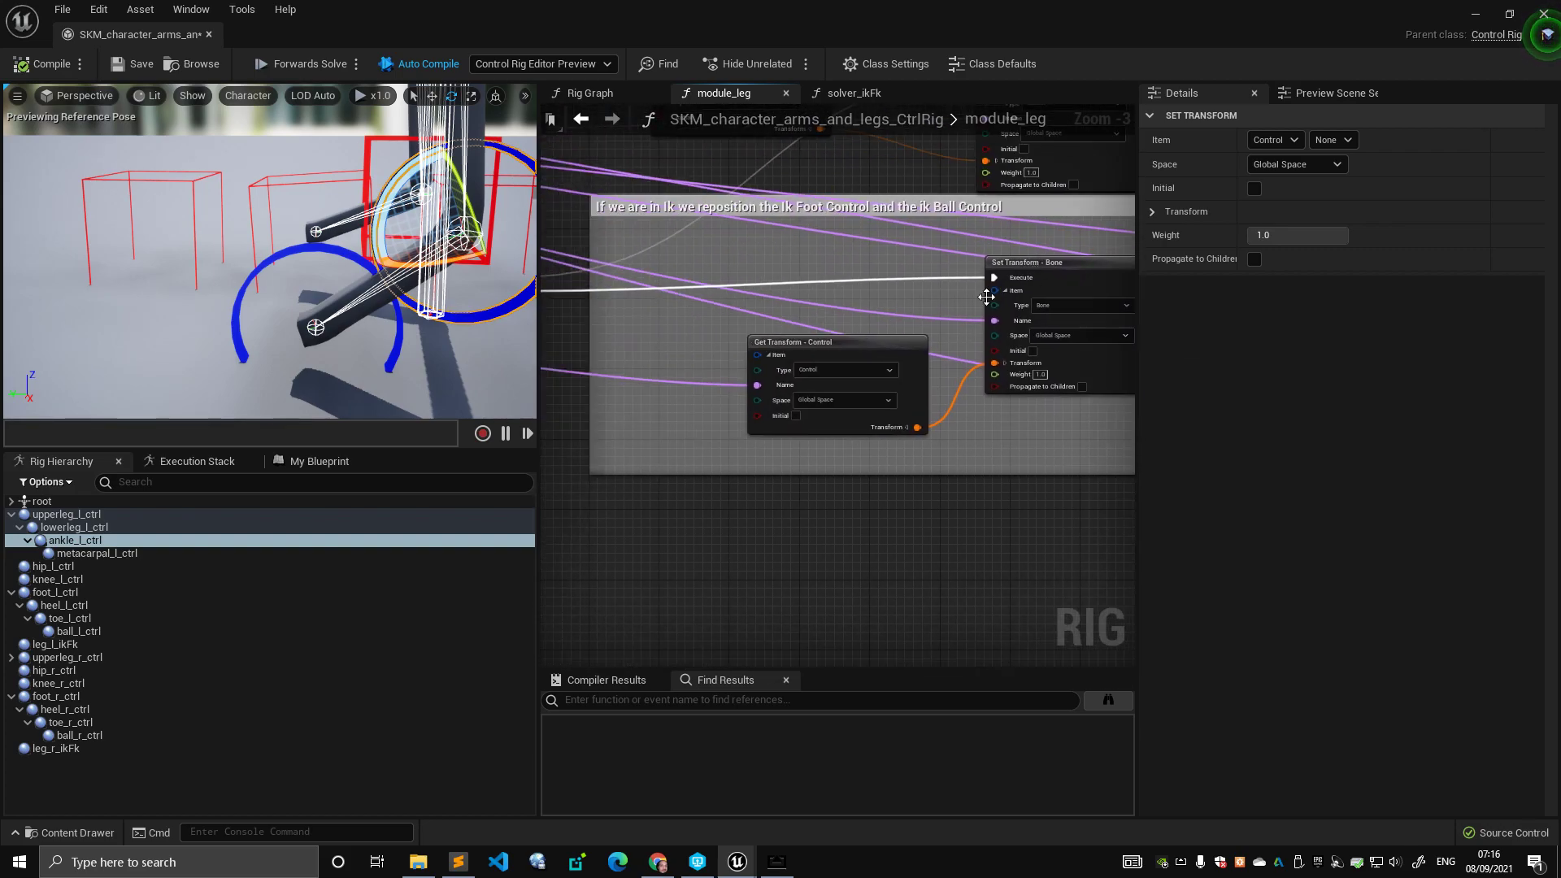
scroll(882, 304, up, 1)
drag(891, 306, 1045, 408)
click(870, 300)
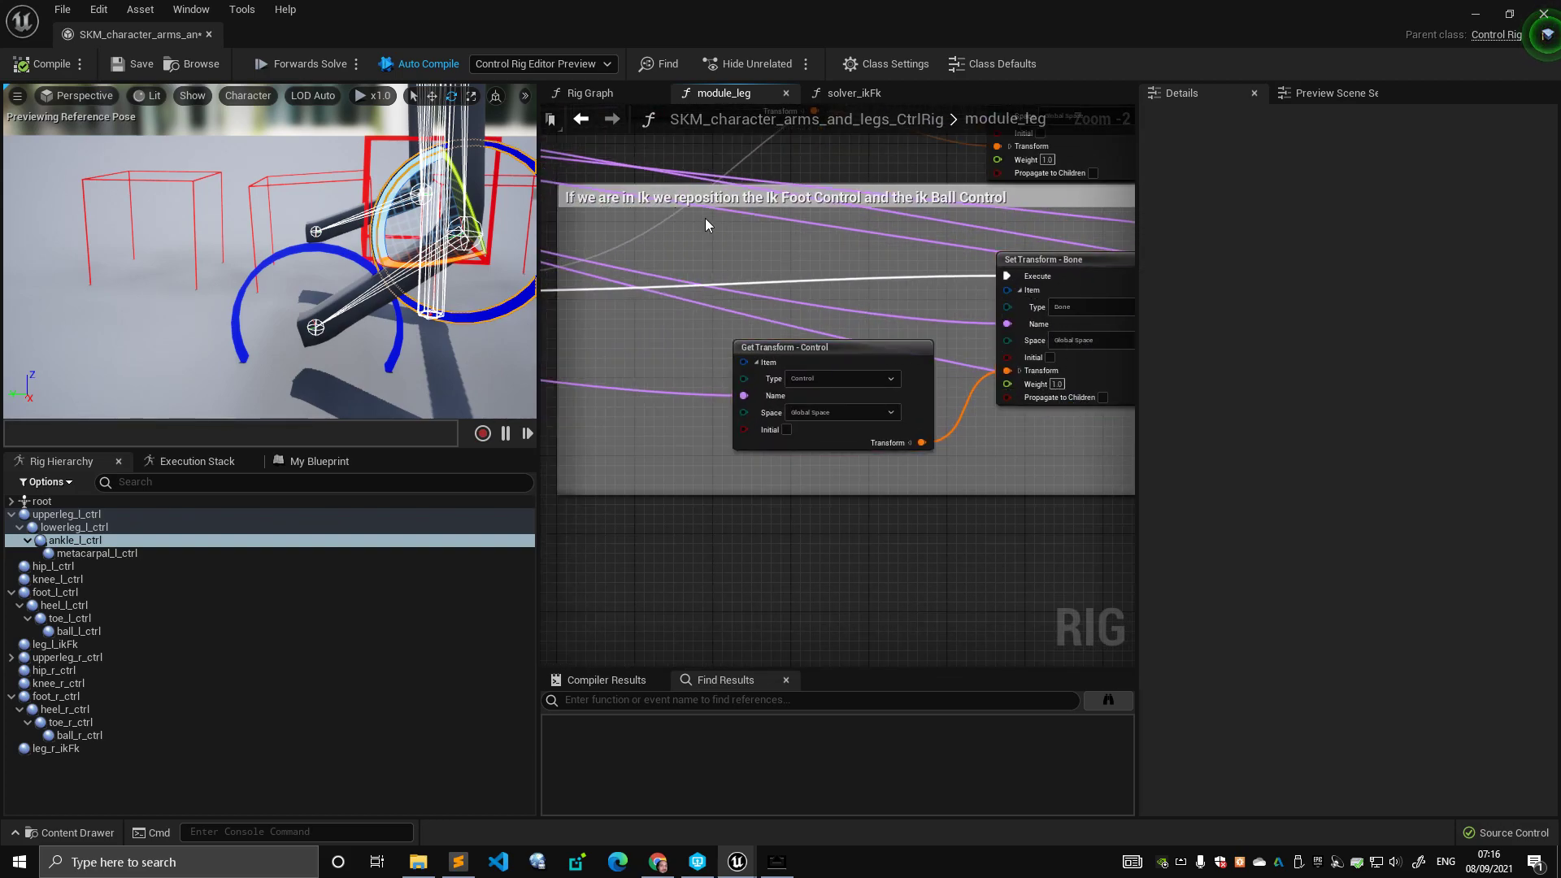
click(878, 350)
drag(1063, 270, 1032, 270)
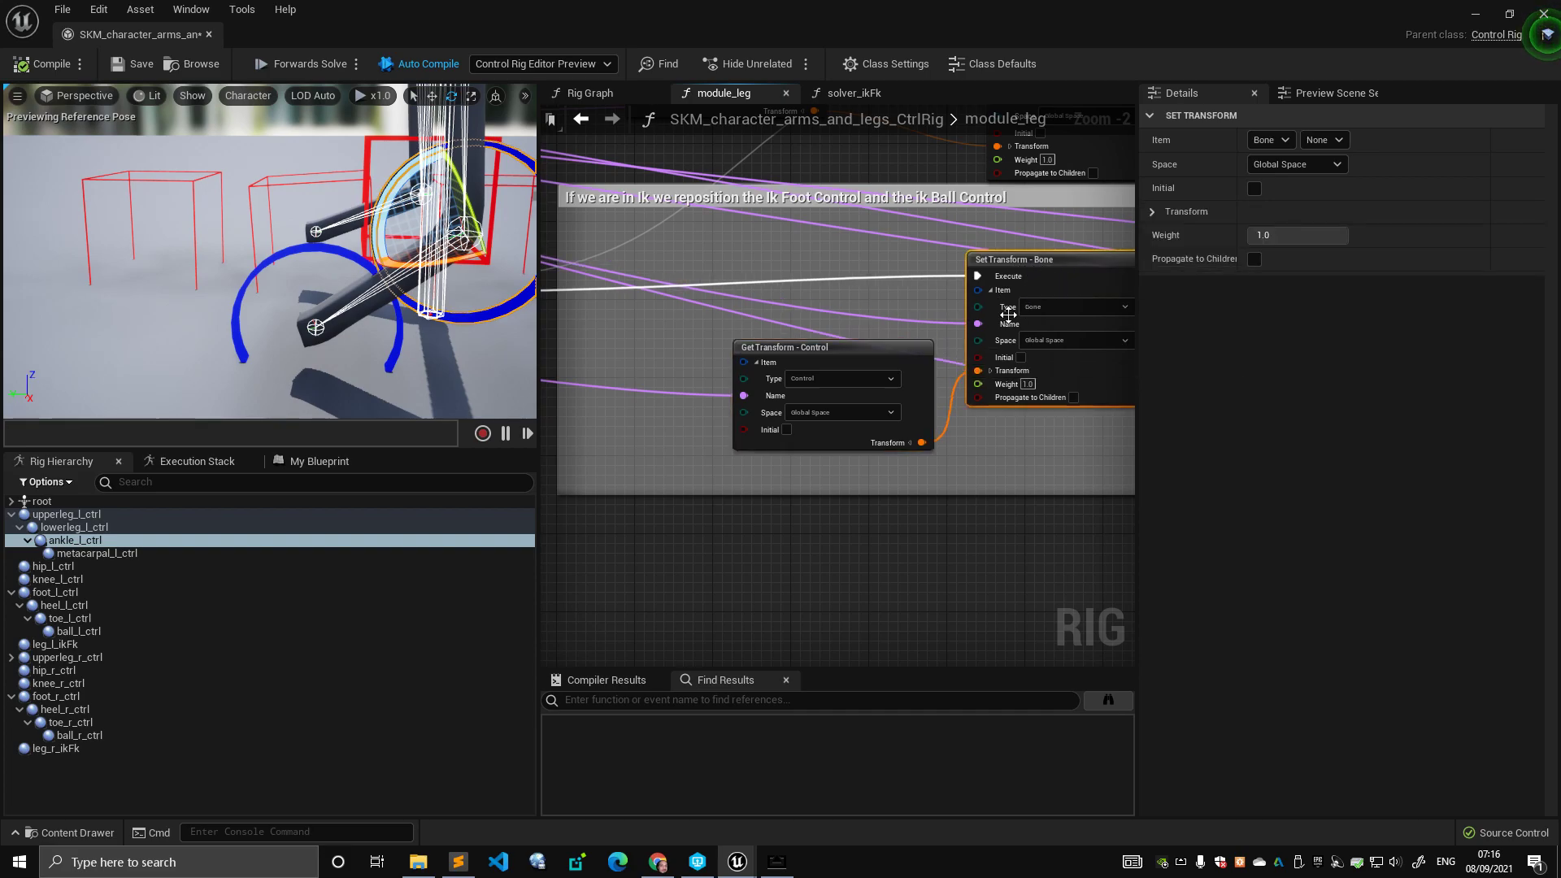
- Move the Entry node beside the Ik reposition comment group to make its Name connections easier to follow
scroll(924, 343, down, 3)
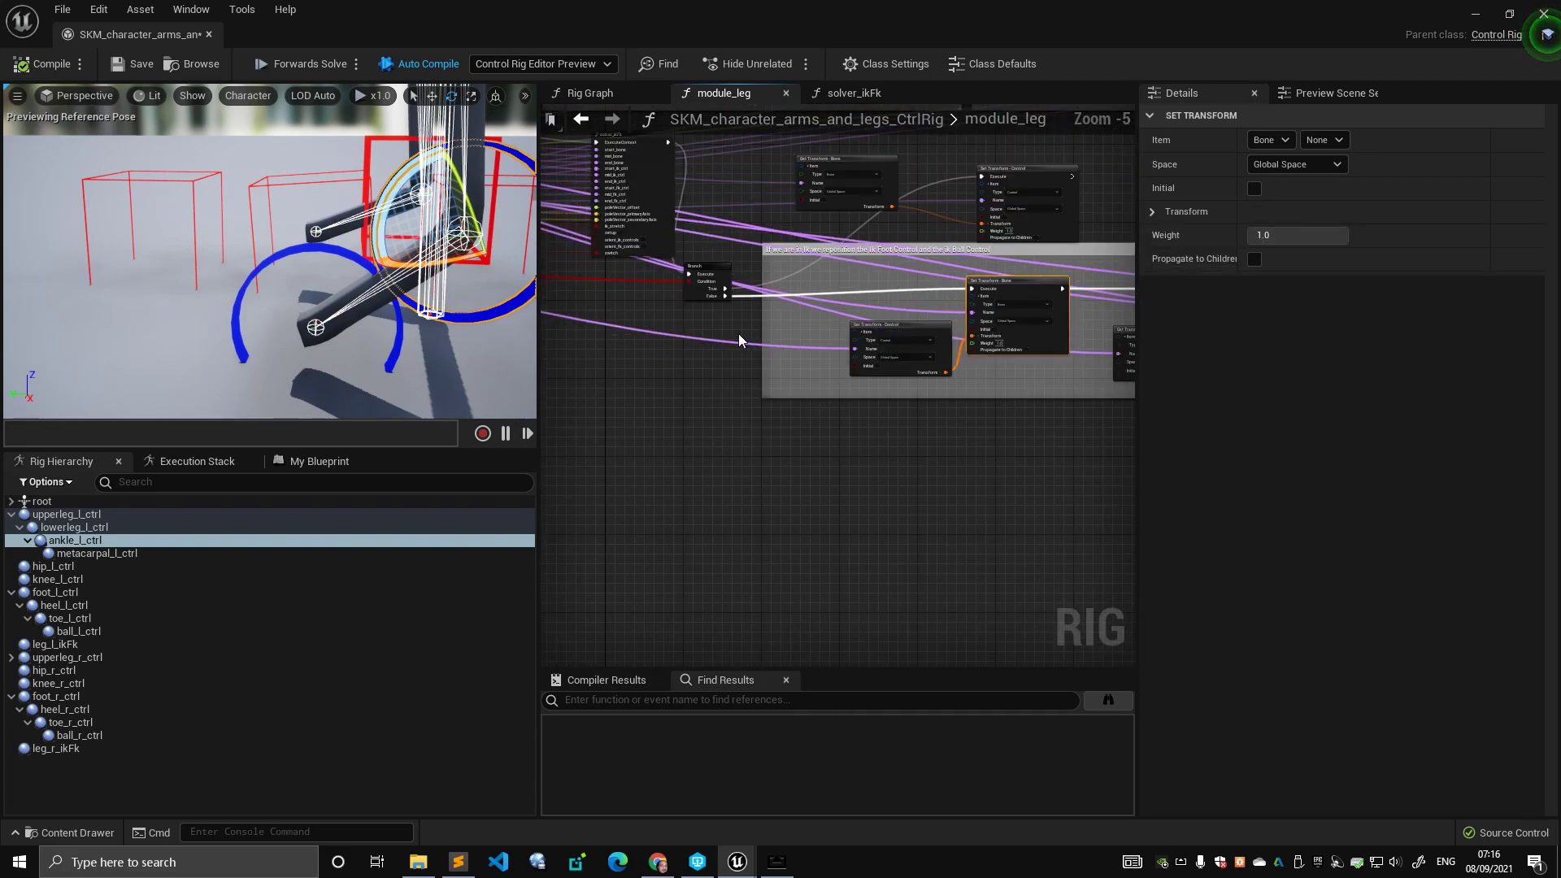
right_drag(901, 302, 910, 322)
scroll(927, 324, down, 3)
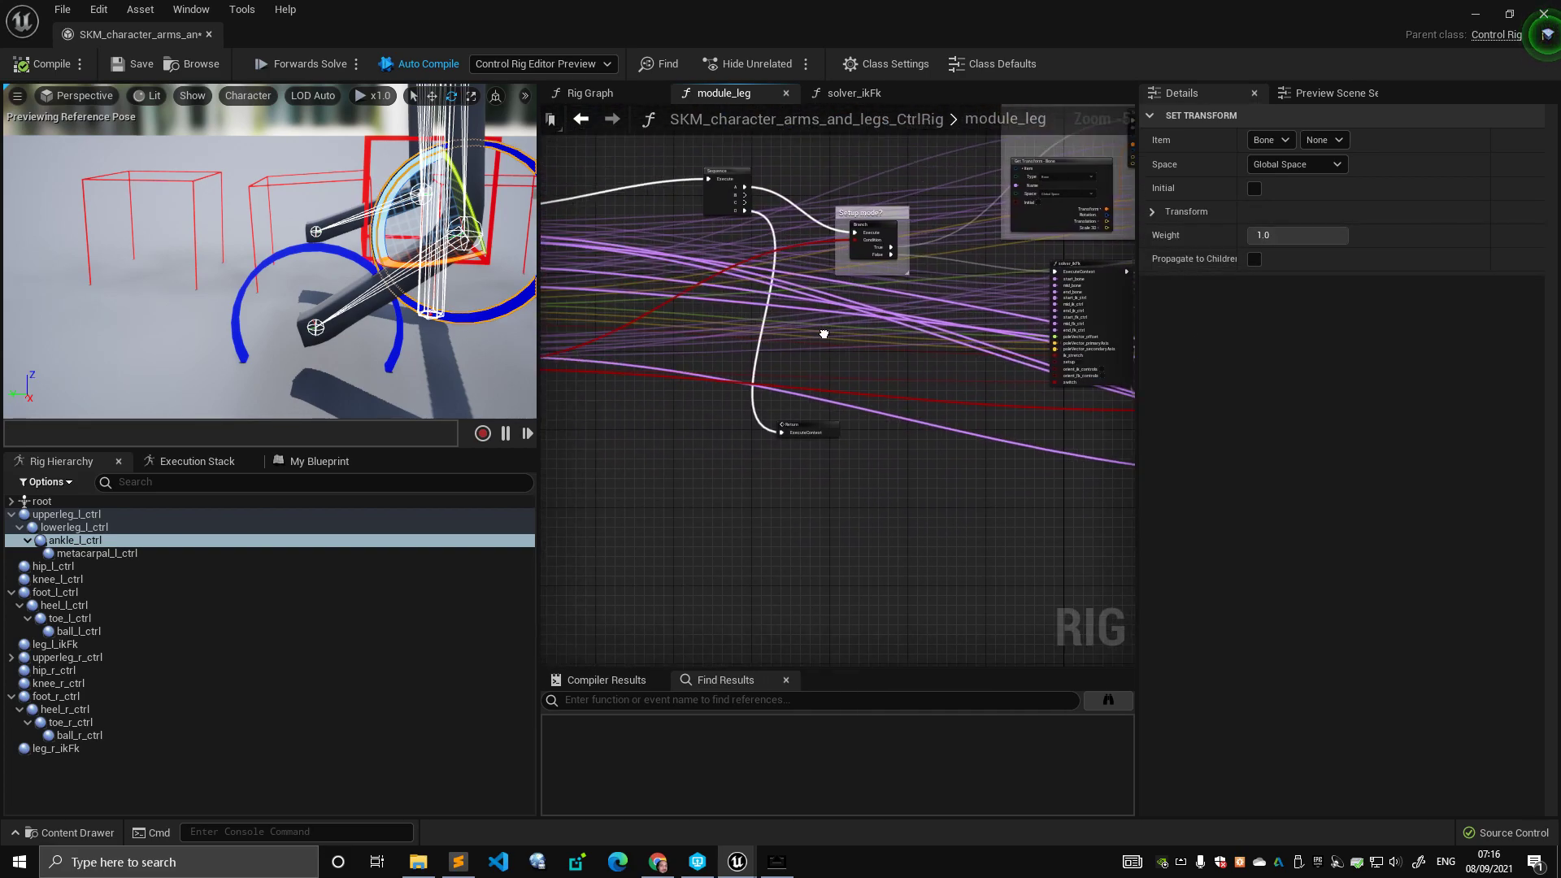
click(619, 274)
scroll(619, 273, up, 4)
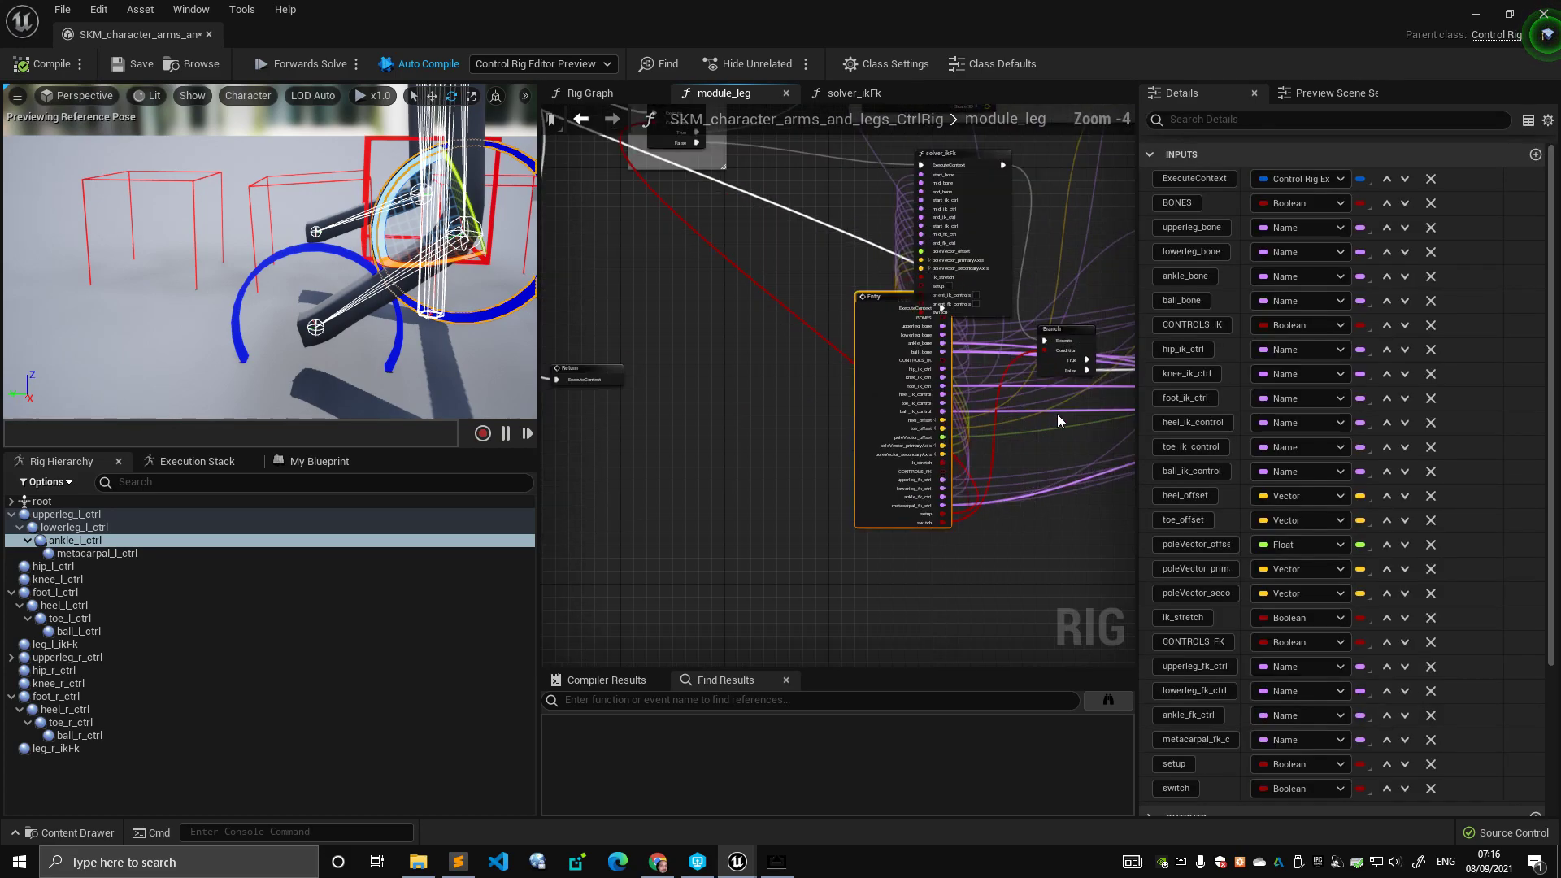
drag(746, 346, 953, 360)
right_drag(1089, 390, 770, 383)
scroll(770, 383, up, 2)
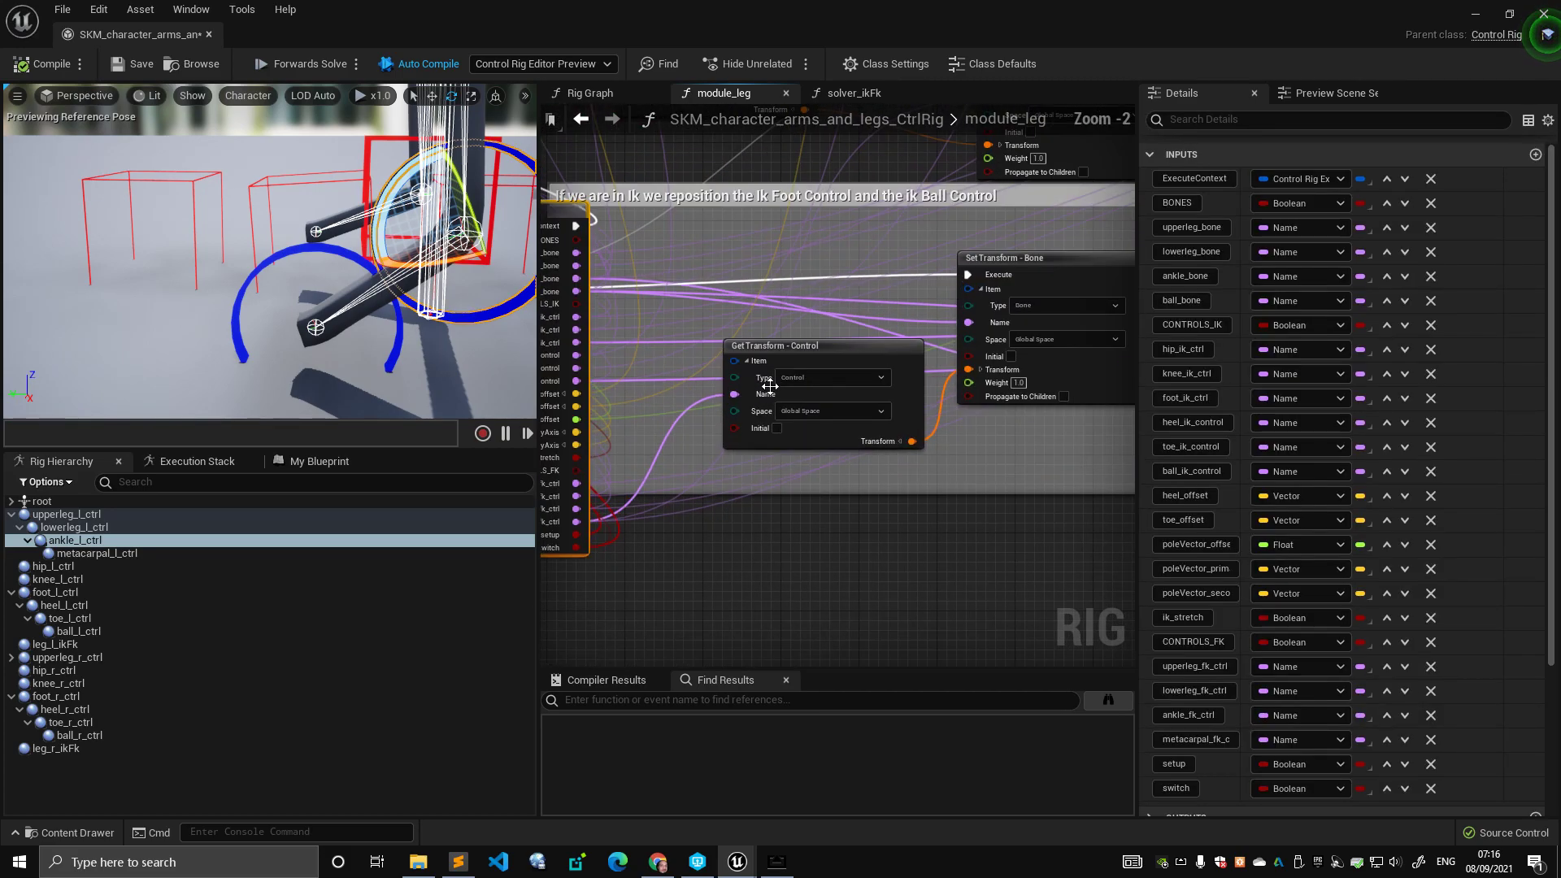
- Spread the first Set Transform - Bone and Get Transform - Control nodes apart and highlight the ball_bone wire feeding the bone's Name
click(1042, 234)
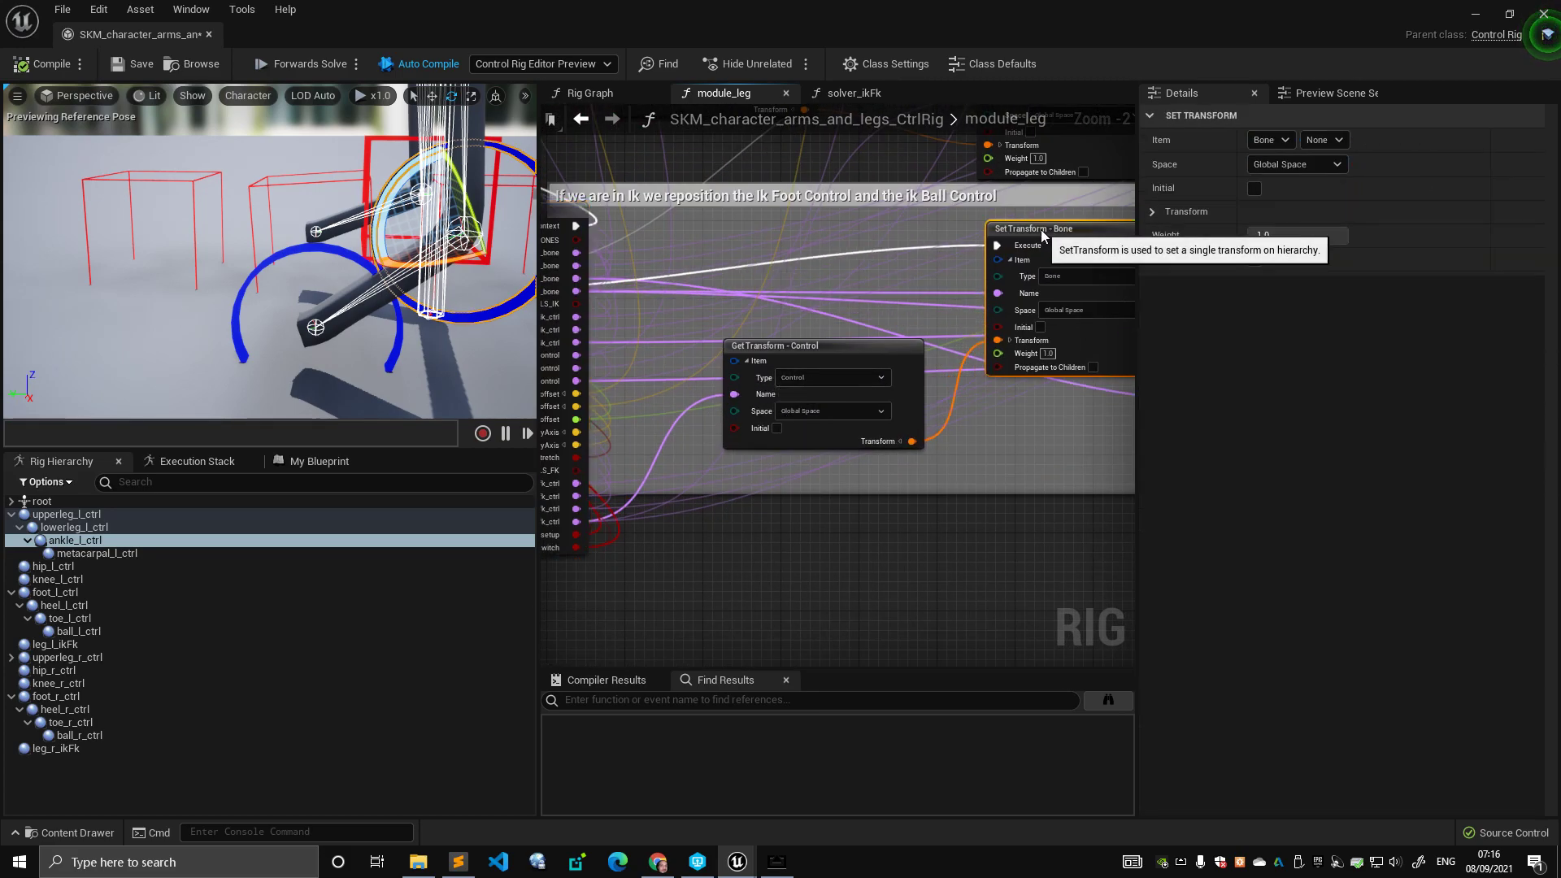
click(957, 291)
right_drag(957, 291, 990, 290)
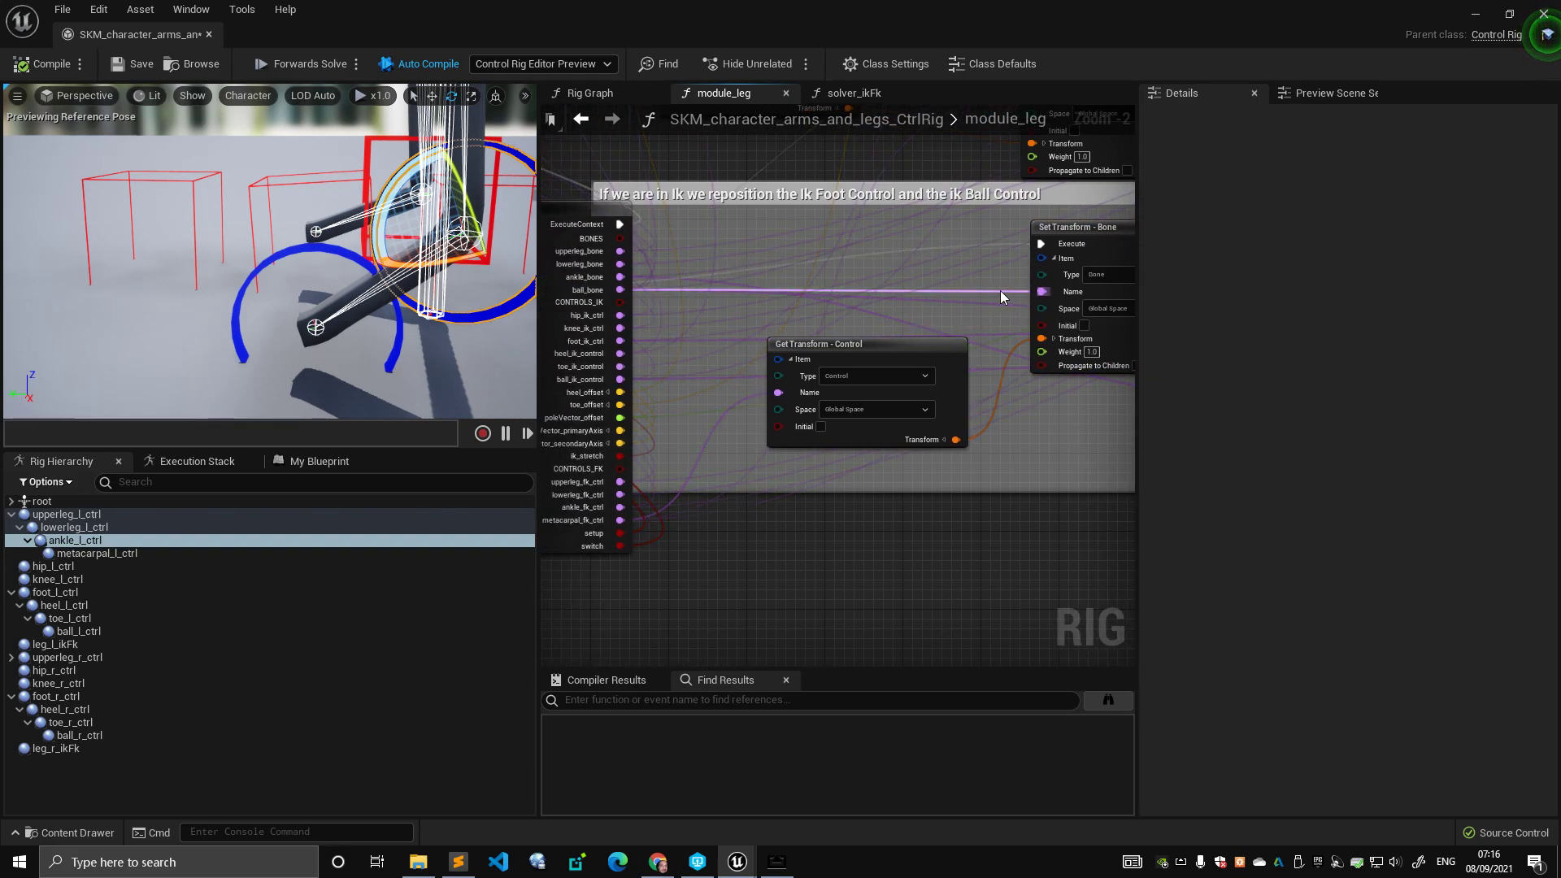
drag(941, 373, 998, 432)
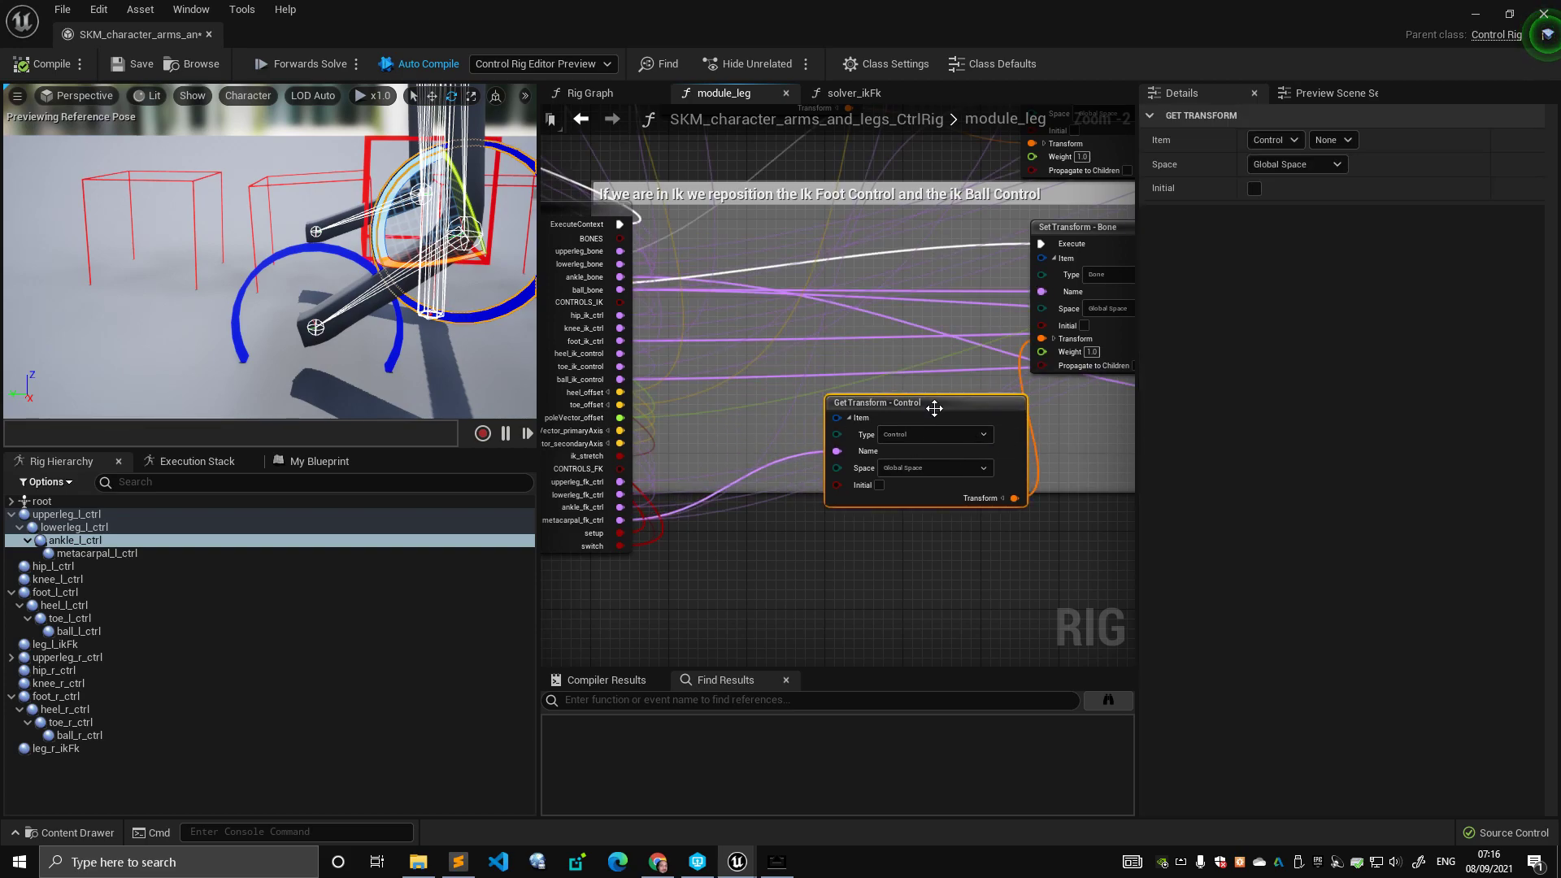
- Move the Entry node back to the start of the module_leg graph, ahead of the Sequence node
scroll(835, 338, down, 3)
click(597, 382)
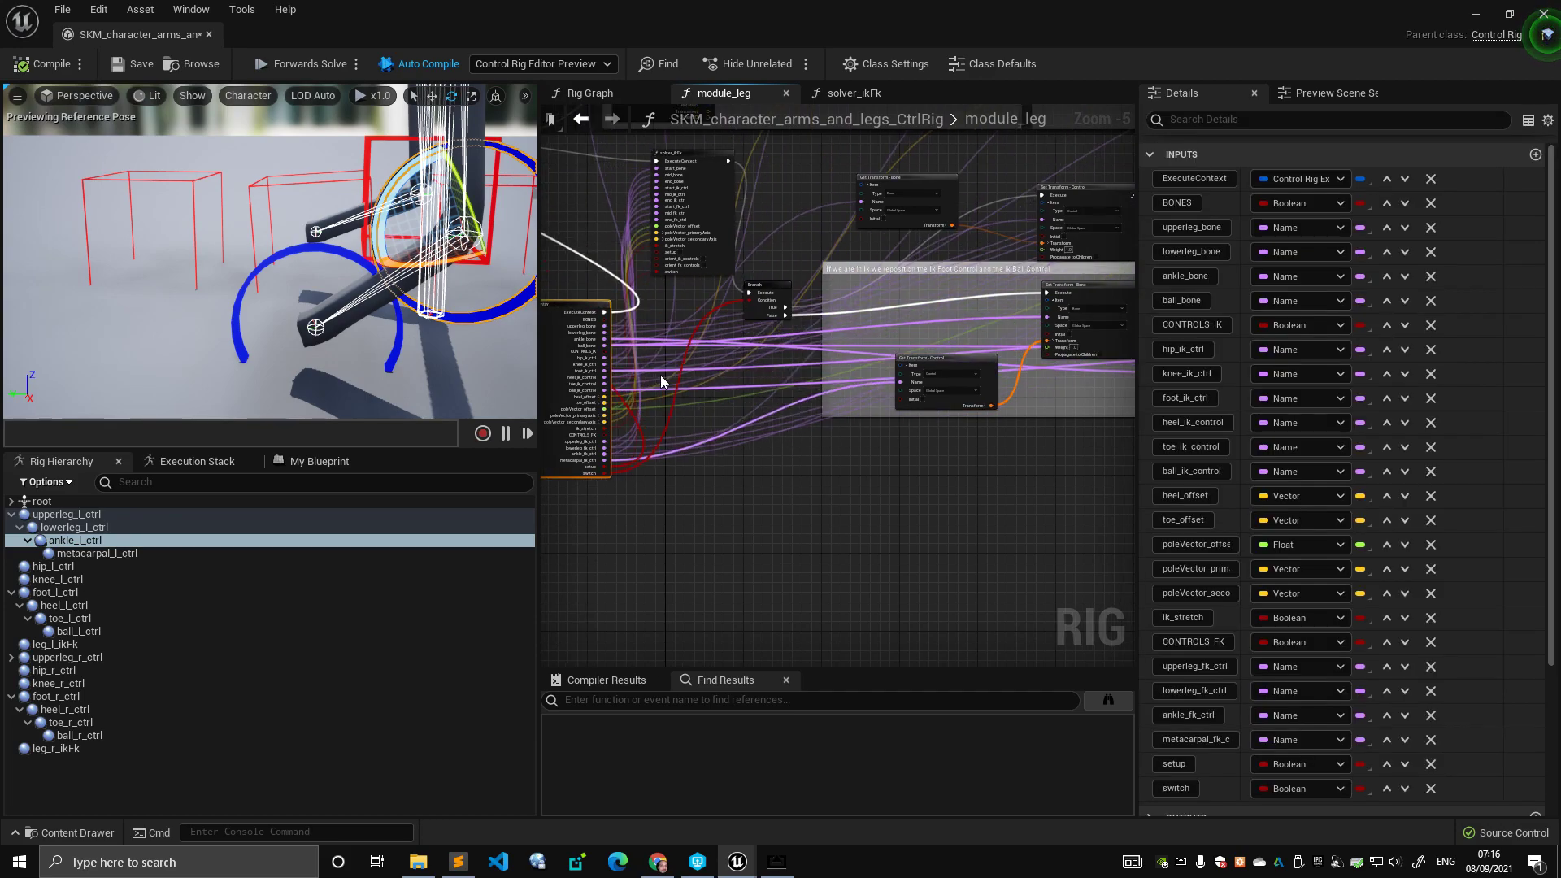
right_drag(660, 374, 1001, 412)
drag(892, 425, 561, 338)
right_drag(658, 321, 886, 398)
drag(781, 404, 693, 271)
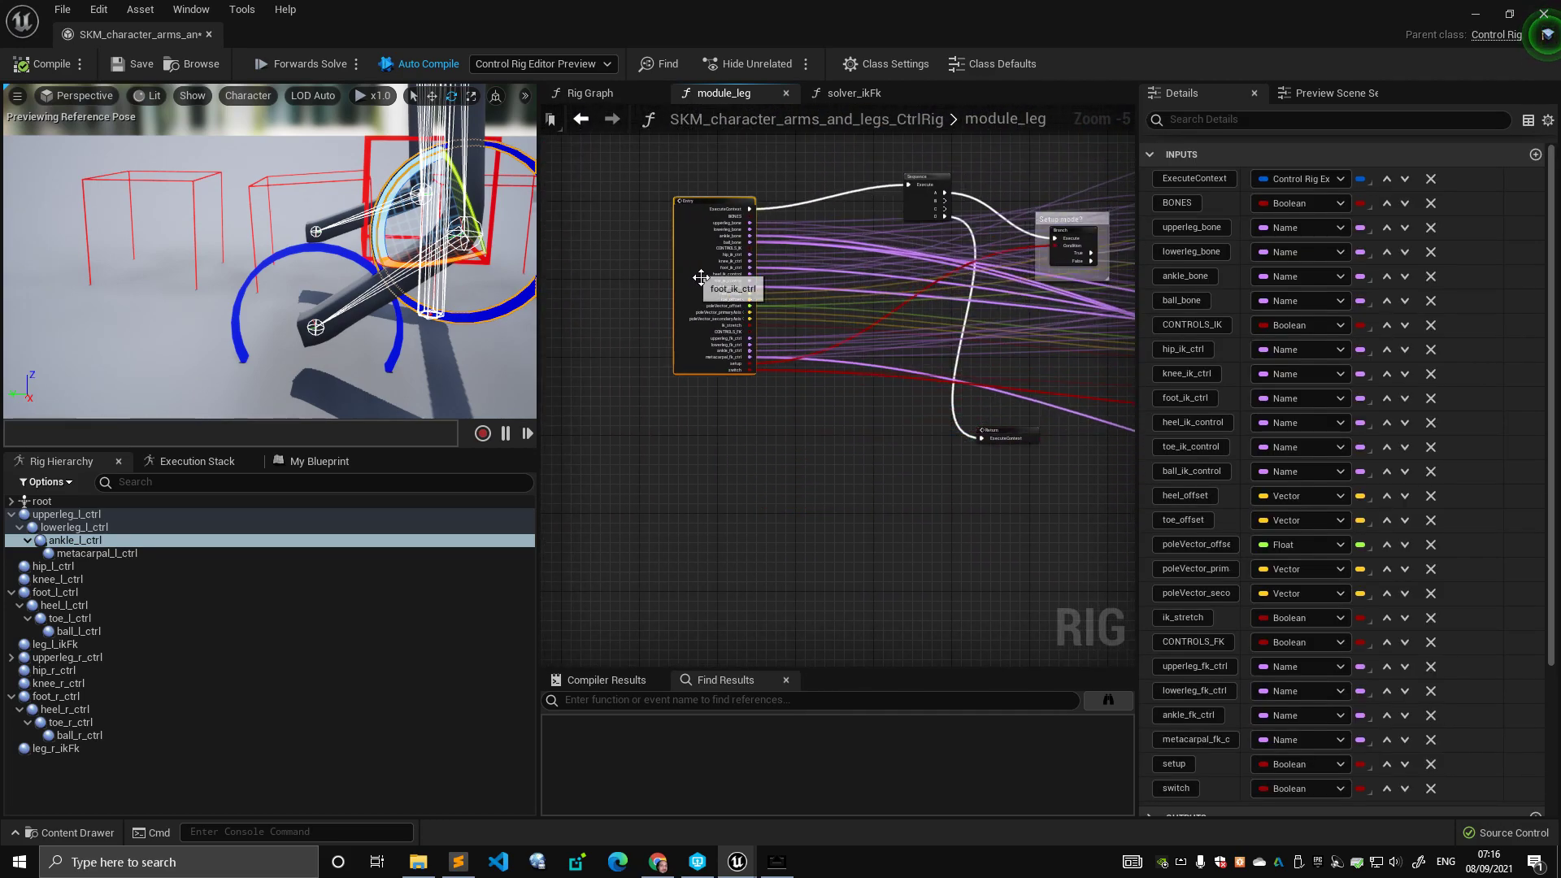
- Follow the Branch node's False output through the Set Transform - Bone and Set Transform - Control nodes of the Ik reposition group
right_drag(1081, 390, 842, 296)
right_drag(927, 346, 954, 324)
scroll(772, 288, up, 2)
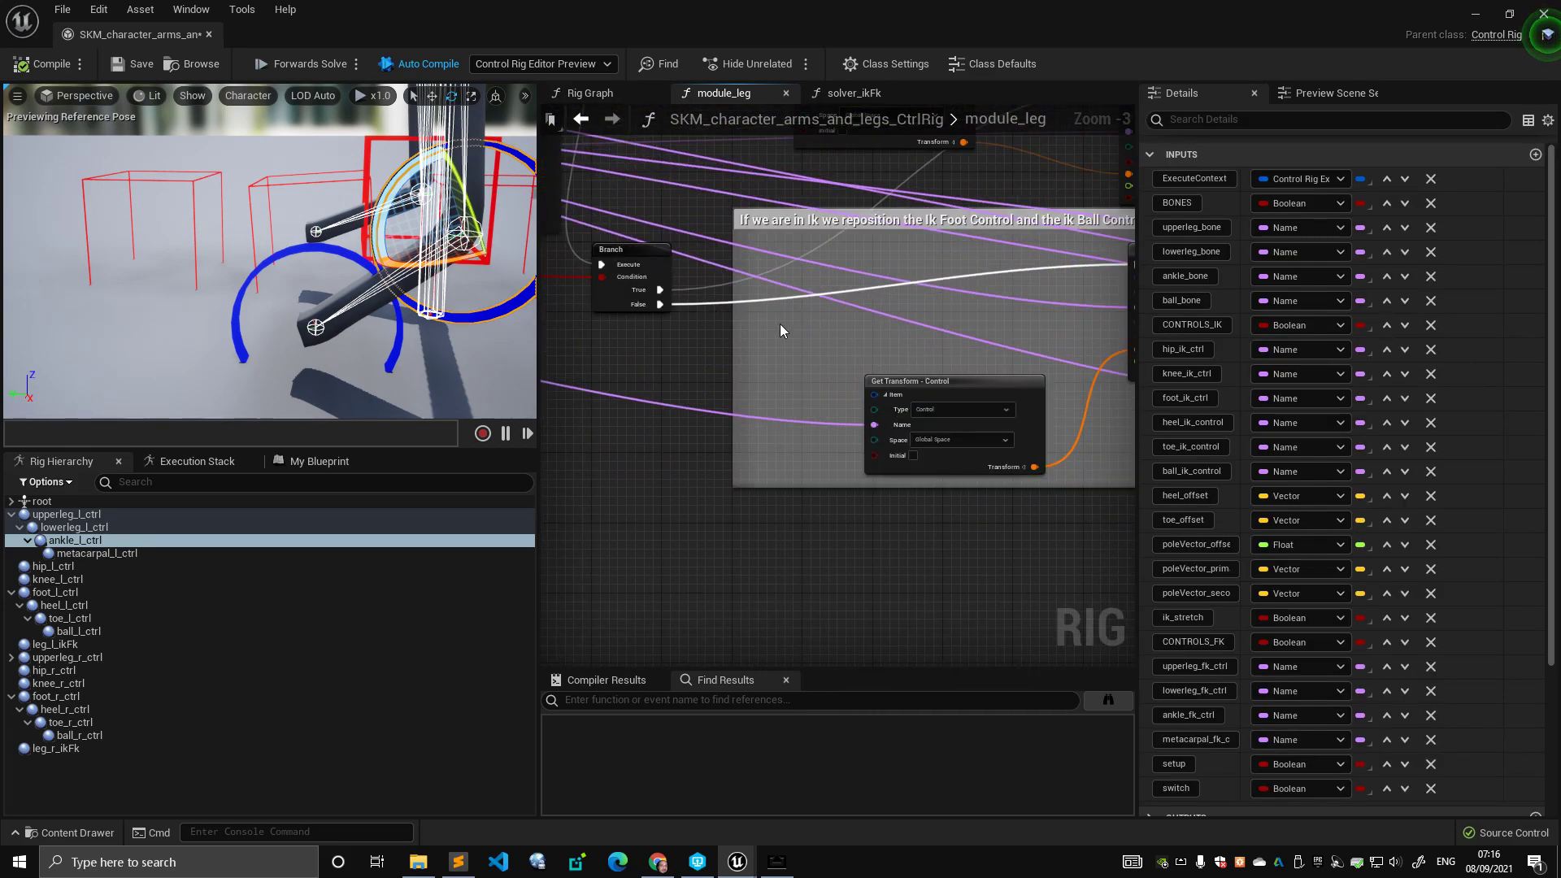
right_drag(788, 332, 931, 430)
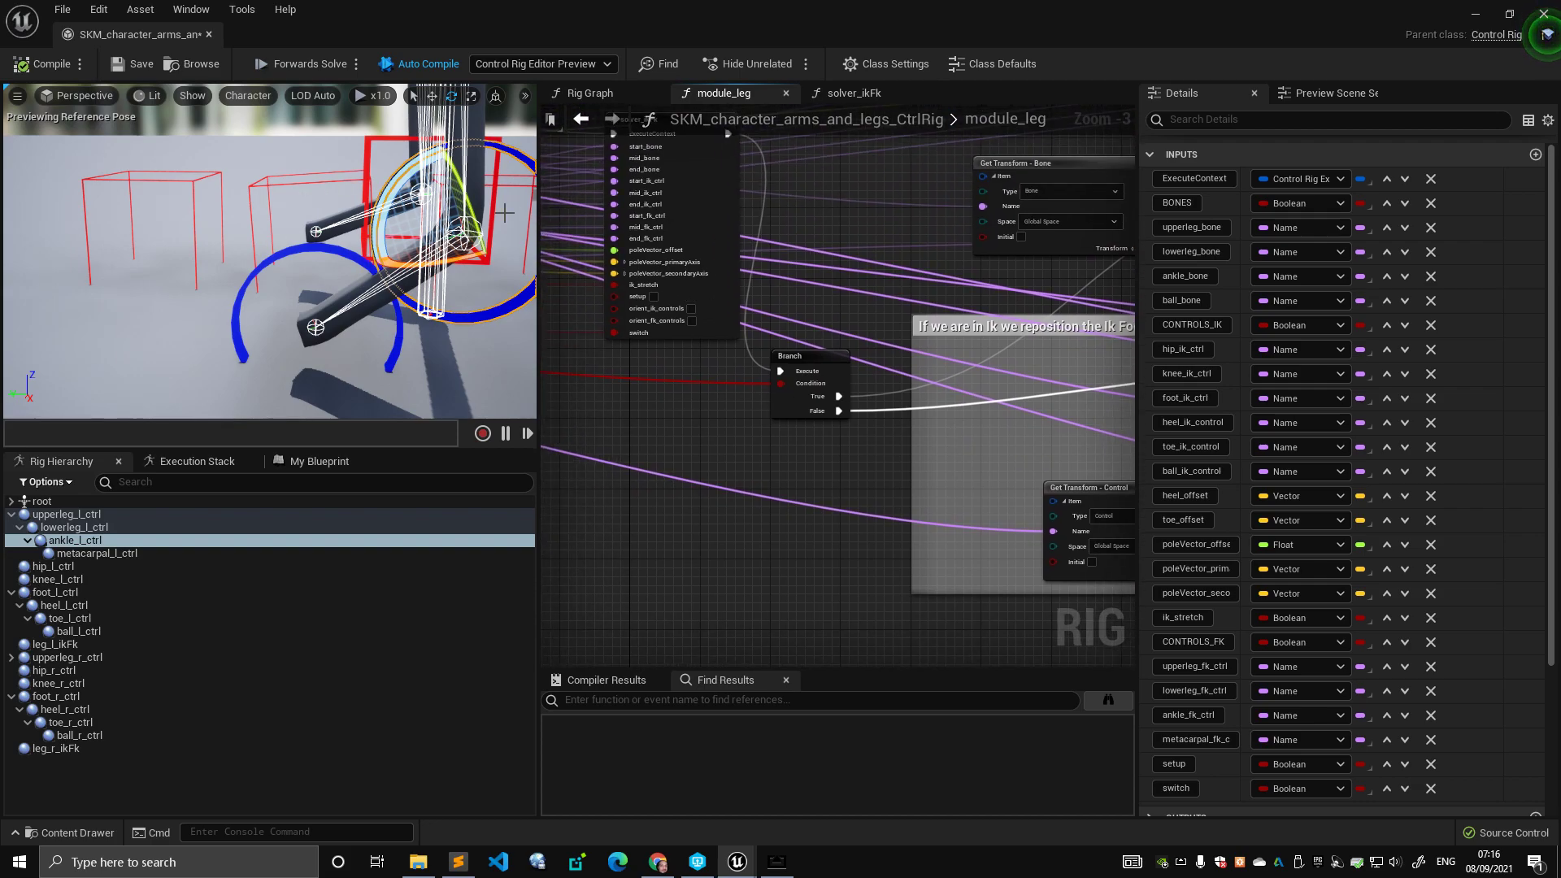
right_drag(909, 457, 623, 299)
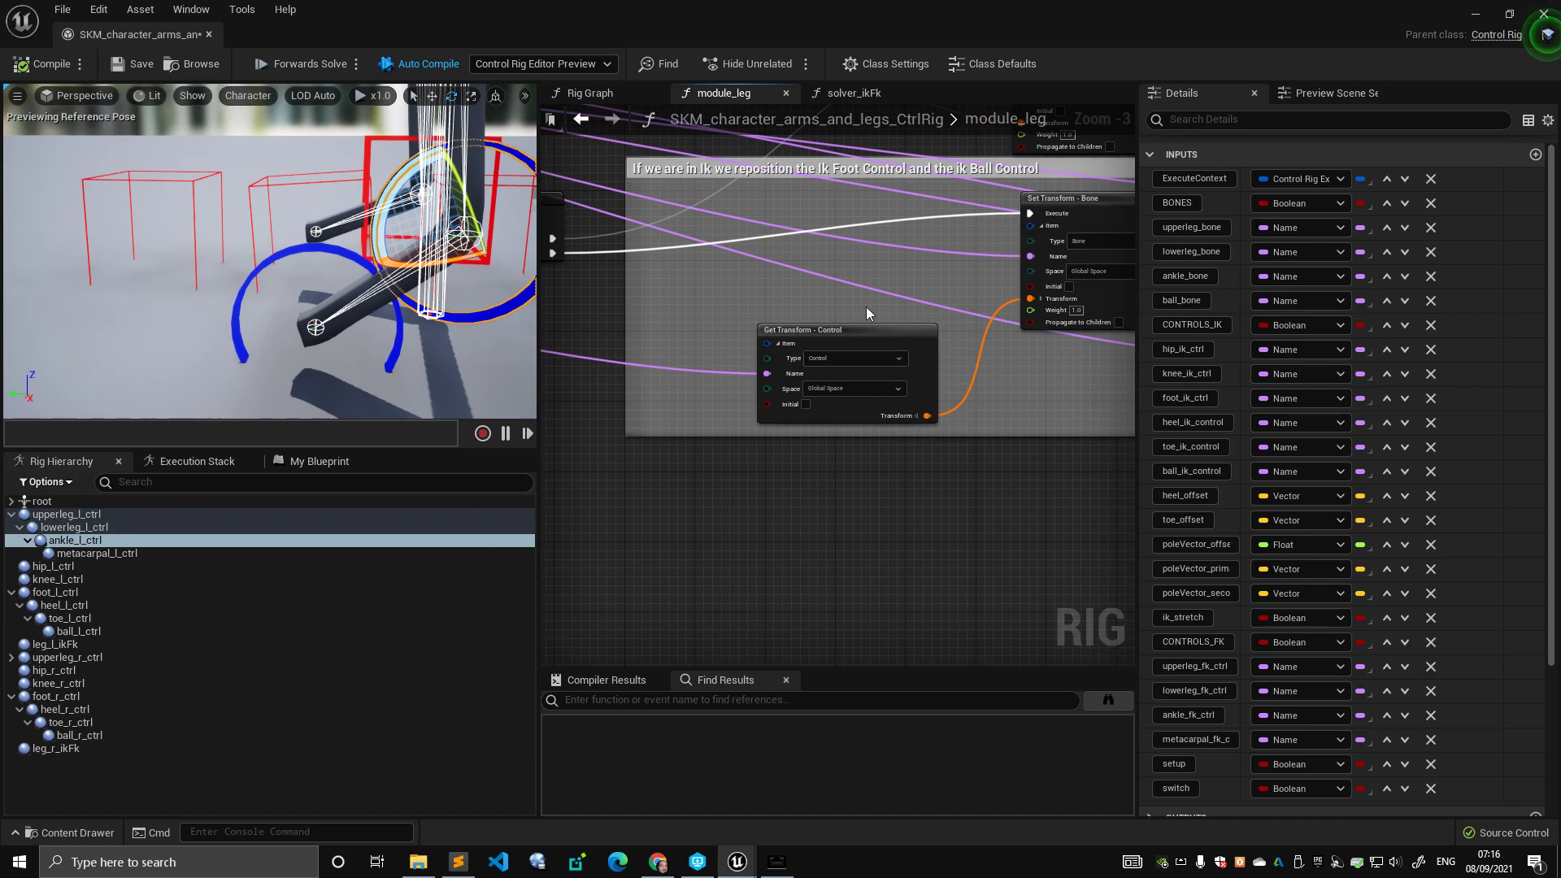
scroll(827, 361, down, 2)
click(840, 383)
right_drag(841, 384, 659, 376)
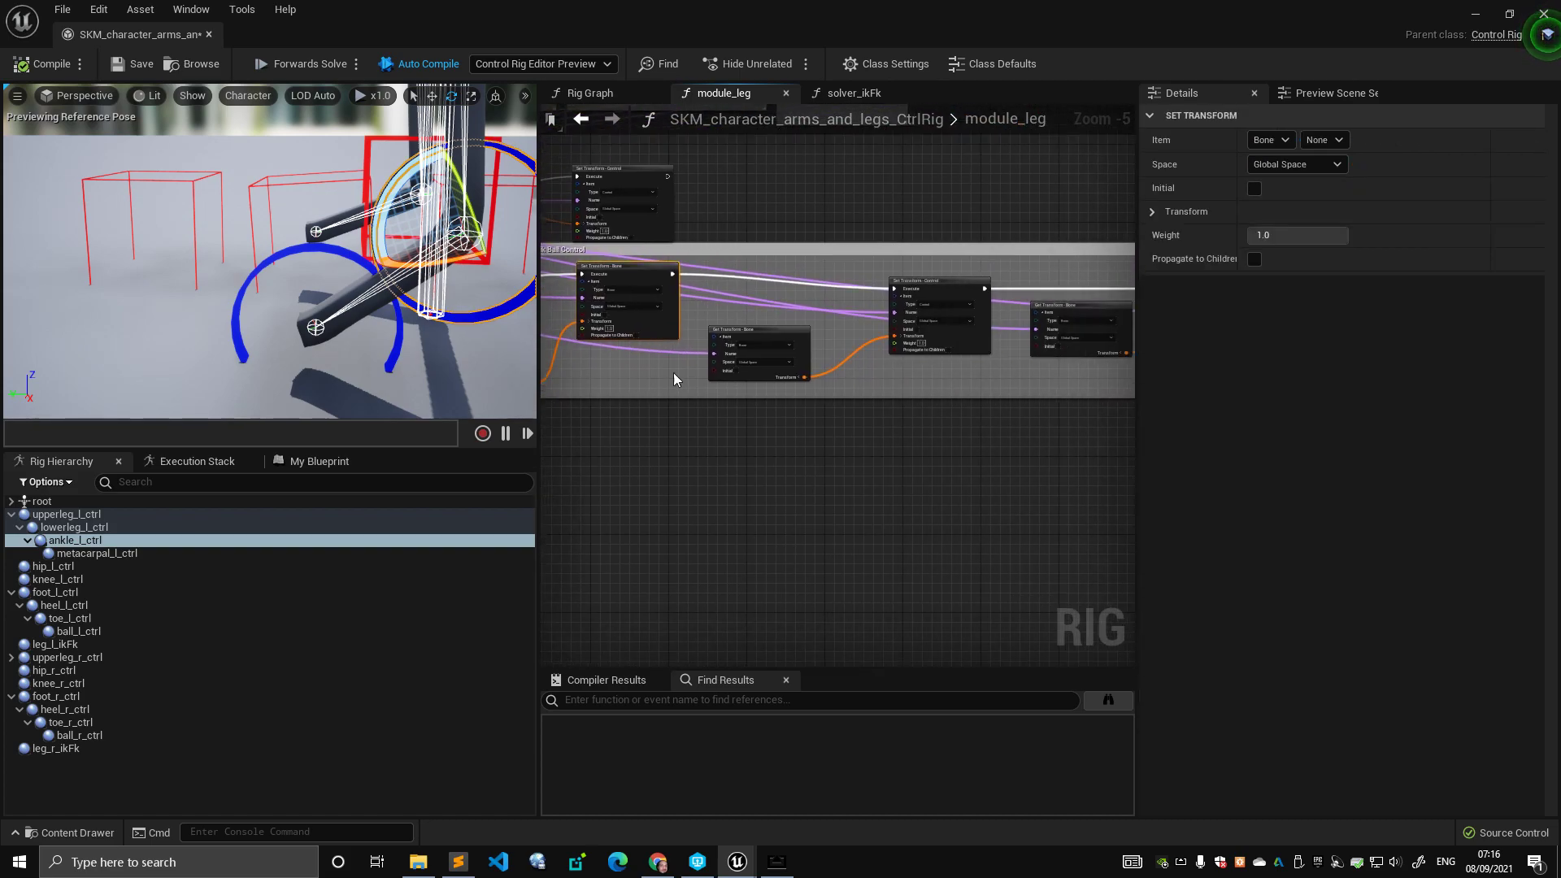
scroll(755, 380, up, 2)
click(862, 304)
right_drag(946, 313, 639, 303)
right_drag(1024, 374, 634, 355)
- Reframe the preview viewport to see both legs and their controls from farther away
right_drag(868, 356, 1338, 535)
scroll(449, 281, up, 5)
mouse_move(112, 275)
right_down()
mouse_move(195, 203)
mouse_move(122, 280)
right_up()
scroll(269, 269, down, 5)
- Align the Set Transform - Control node with the Get Transform - Bone node above the Ik reposition comment group
right_drag(554, 336, 963, 423)
scroll(919, 390, down, 1)
scroll(909, 385, down, 2)
right_drag(715, 373, 932, 378)
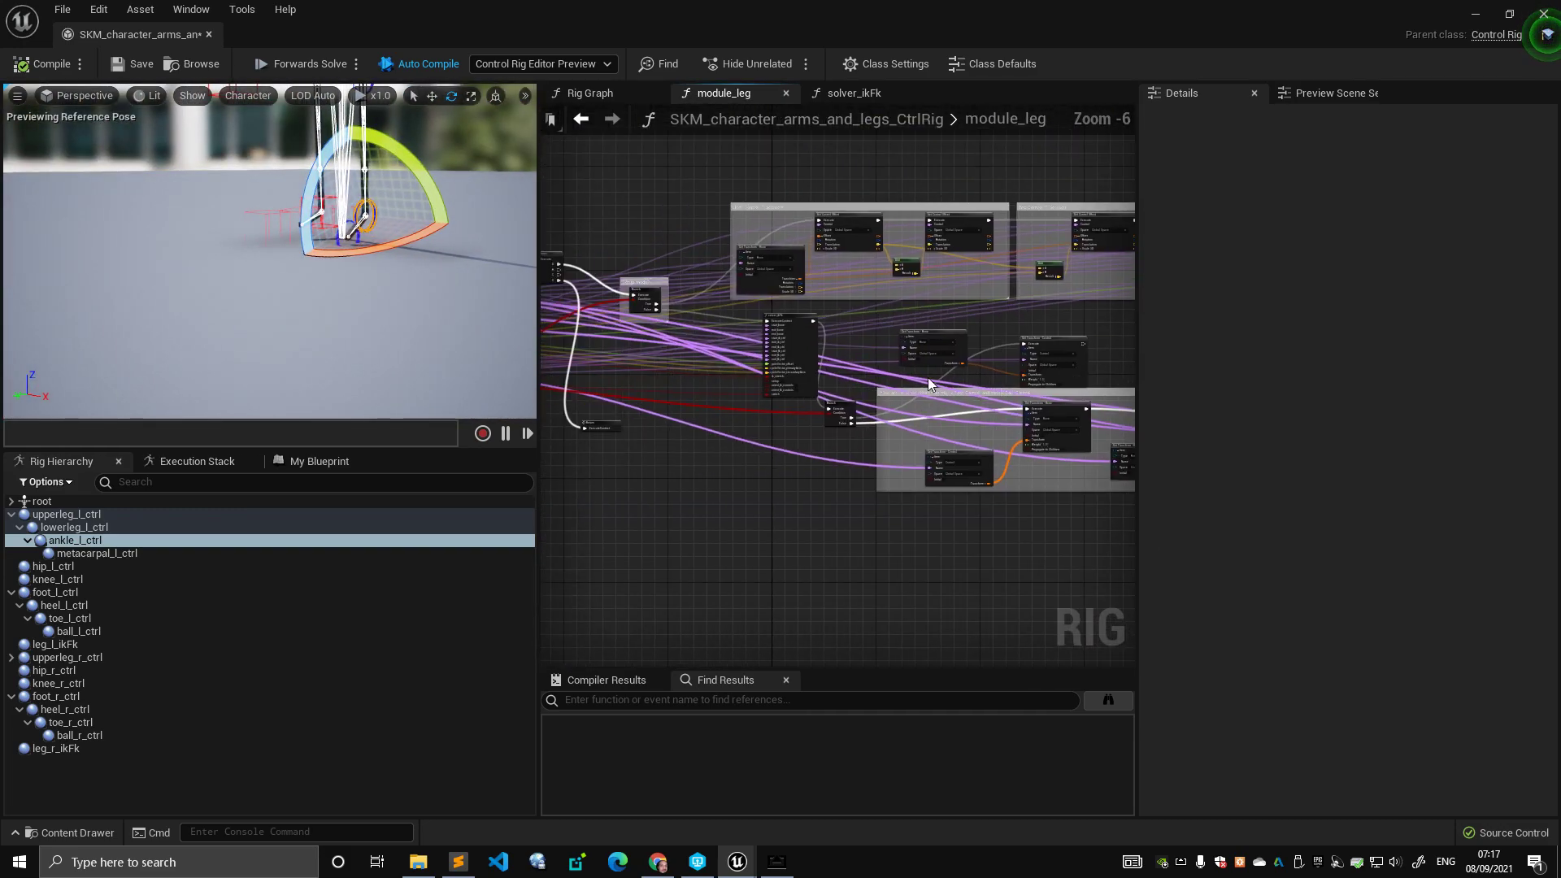
scroll(931, 378, up, 3)
click(671, 259)
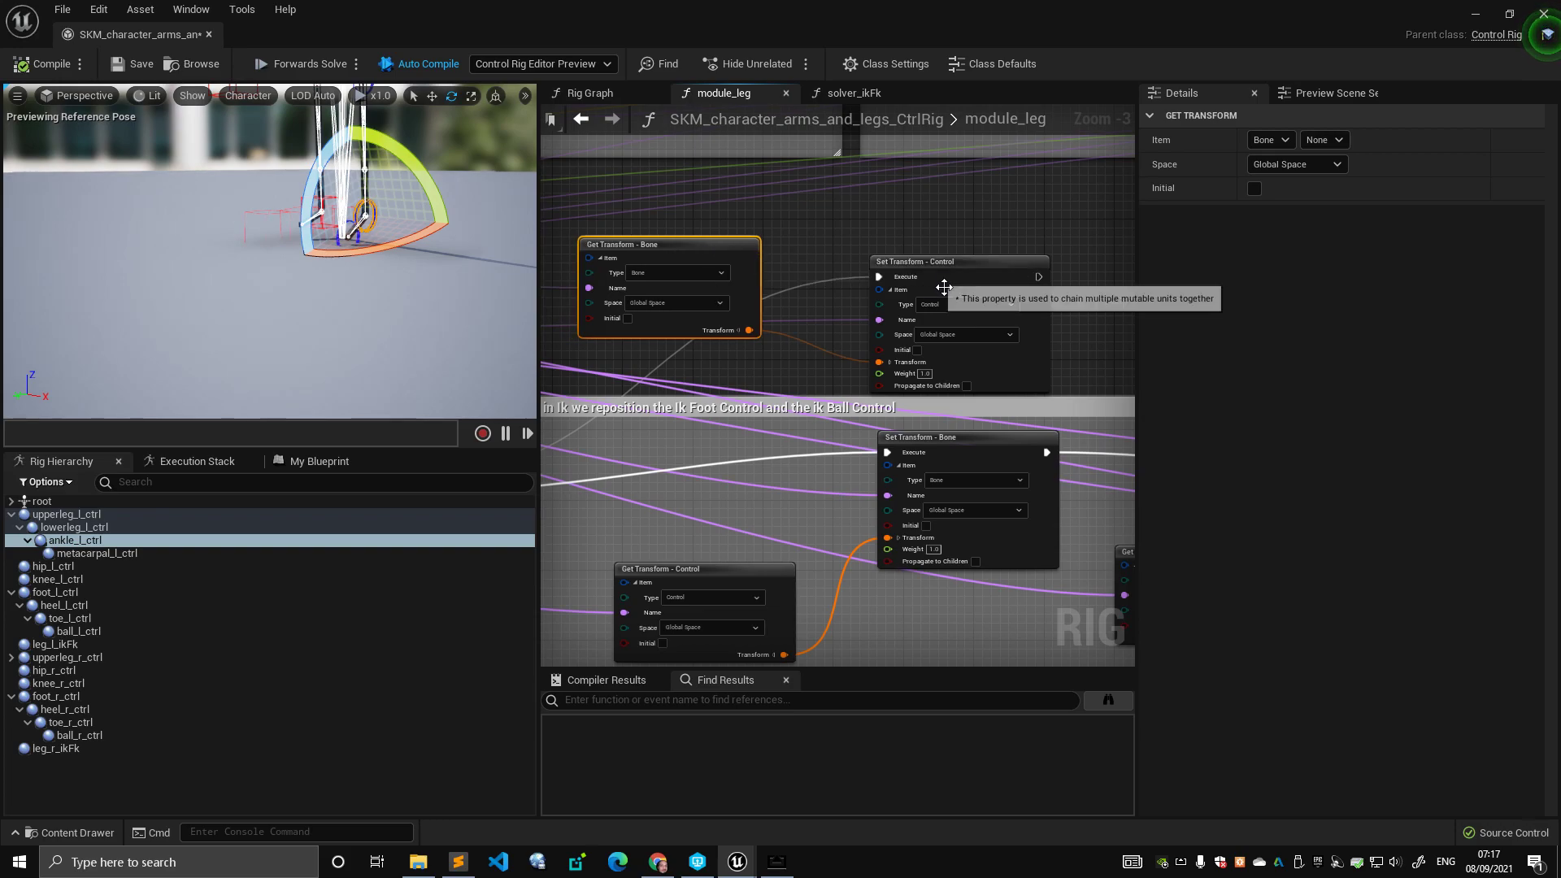
drag(944, 287, 944, 270)
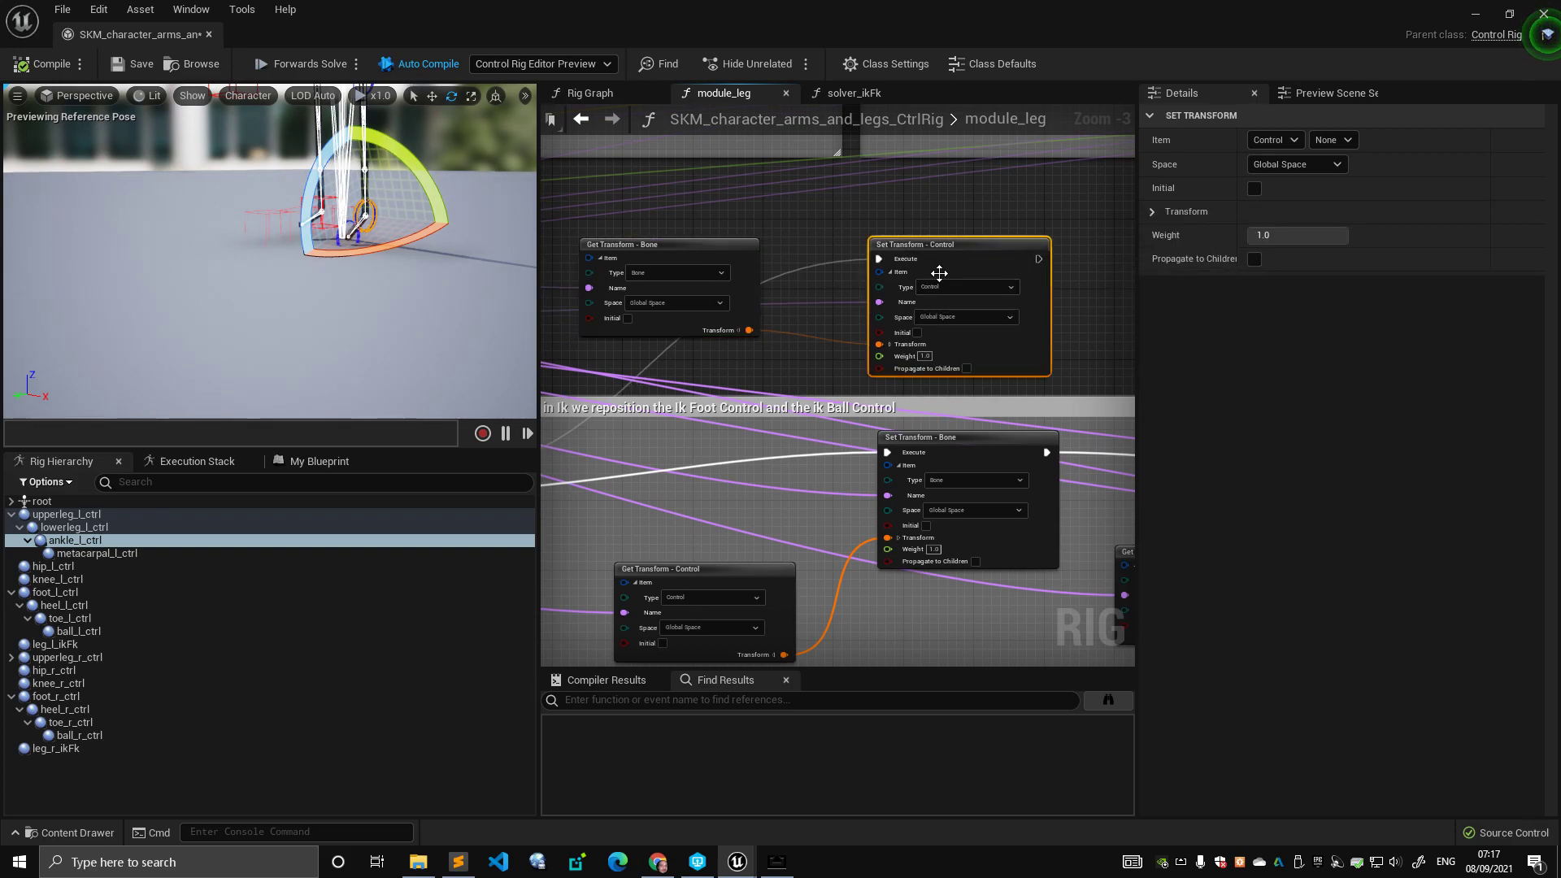
- Examine the node pair on the Branch's True output and the full chain in the Ik reposition comment group
scroll(691, 266, down, 3)
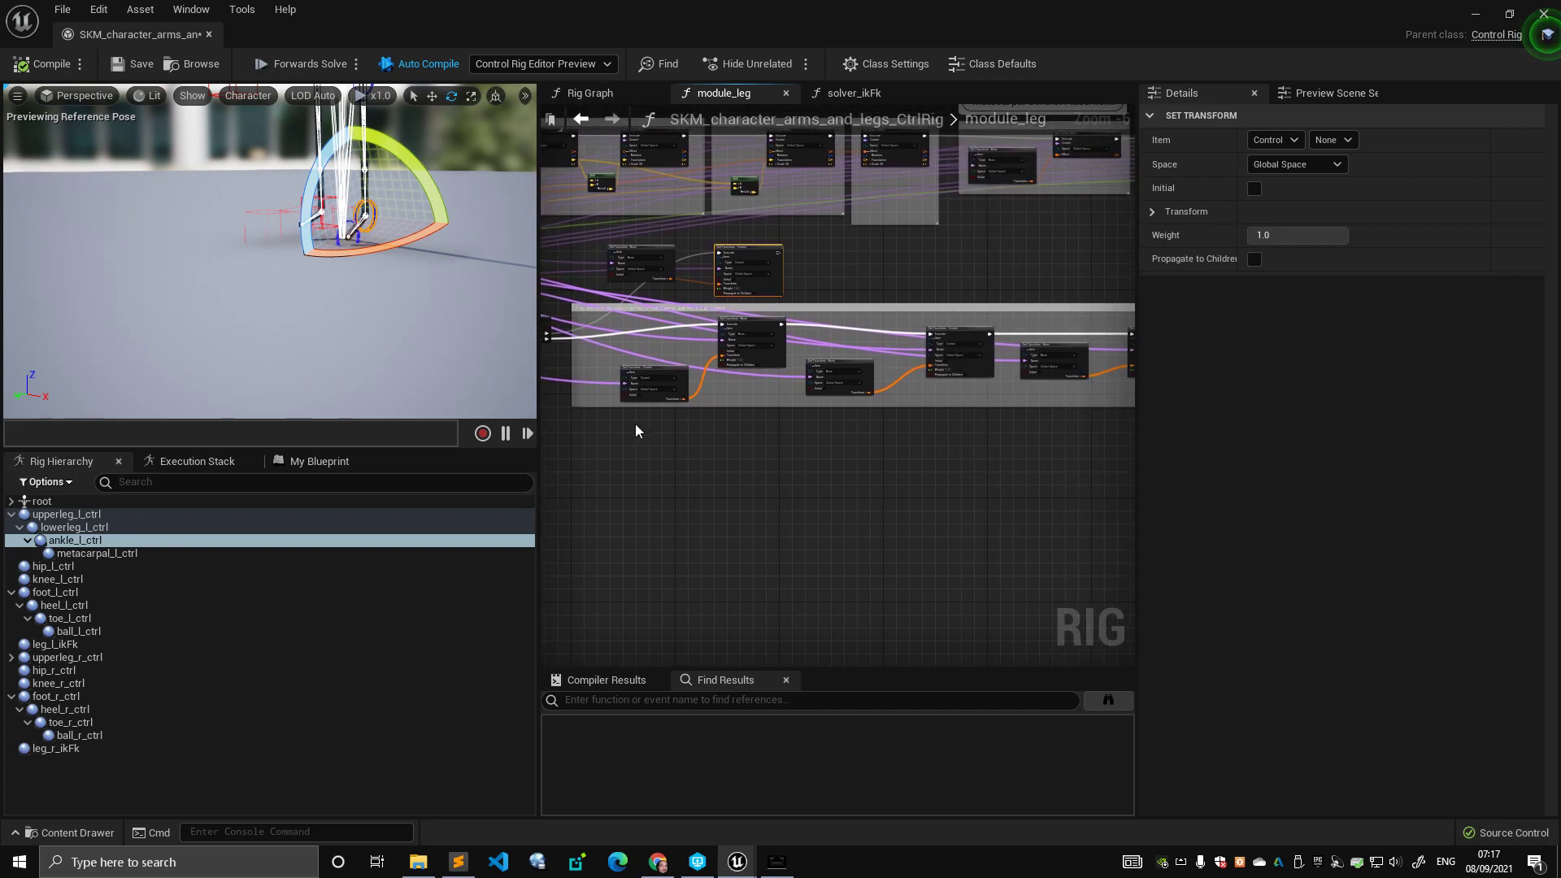
click(646, 465)
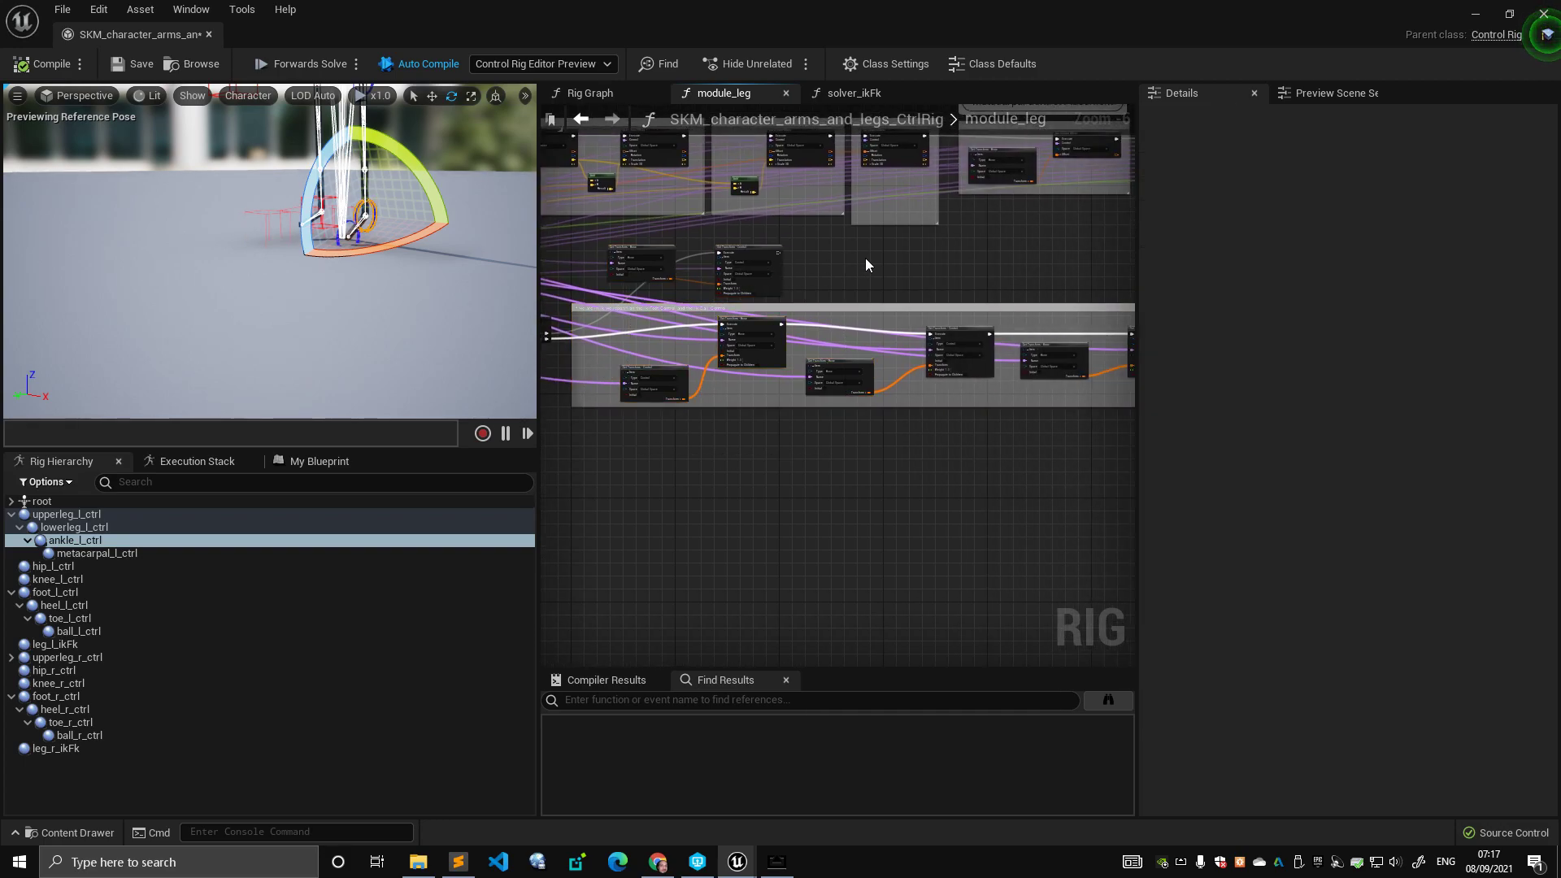
scroll(865, 257, up, 2)
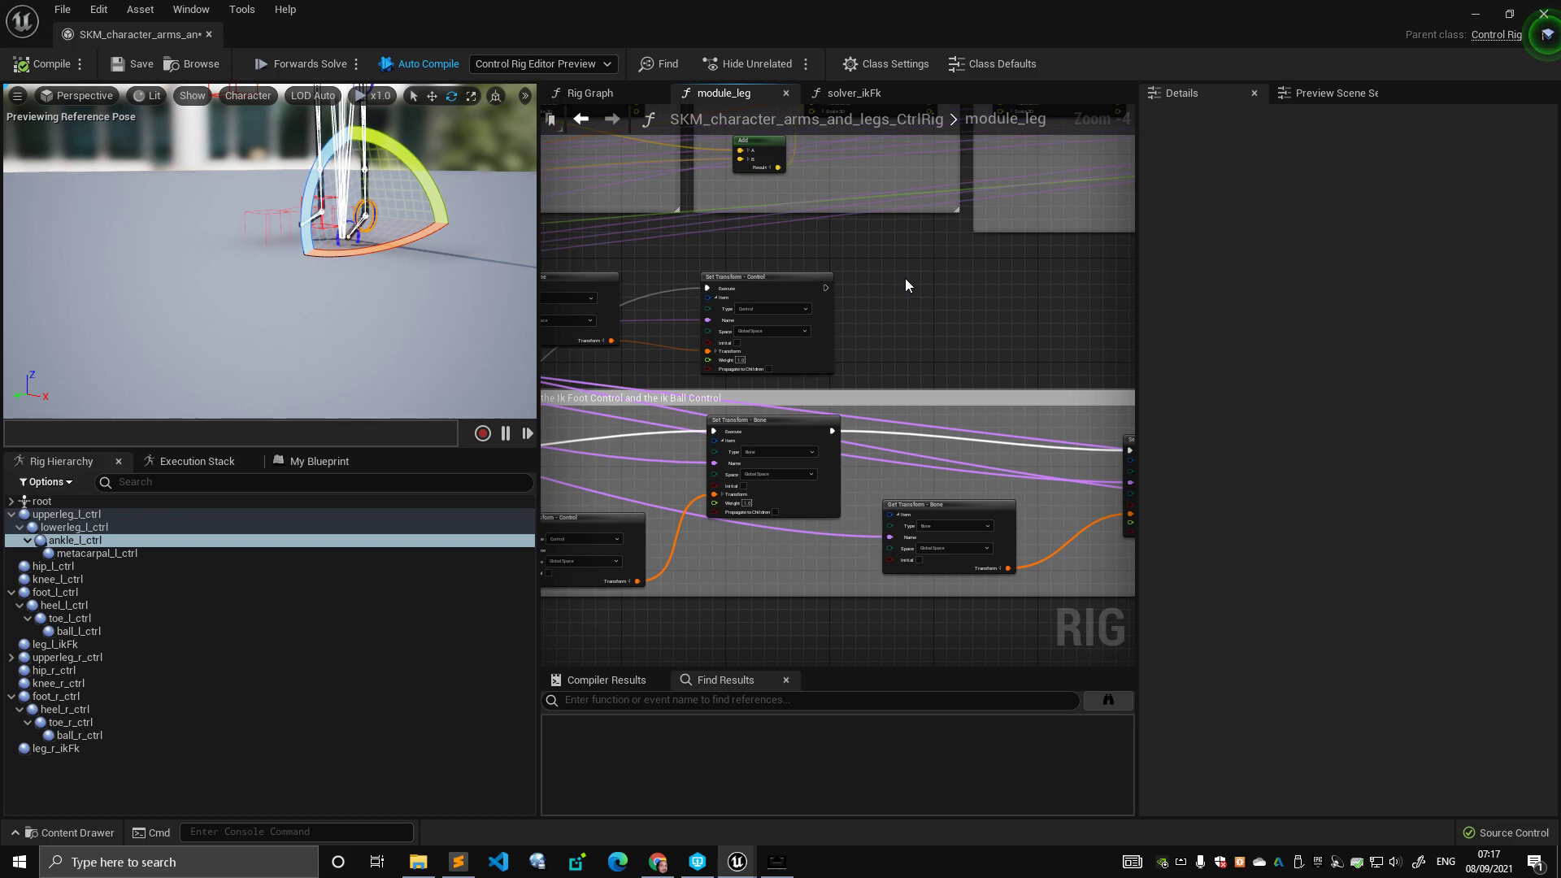
scroll(905, 278, down, 1)
mouse_move(905, 278)
right_down()
mouse_move(725, 246)
mouse_move(906, 278)
right_up()
scroll(906, 278, down, 2)
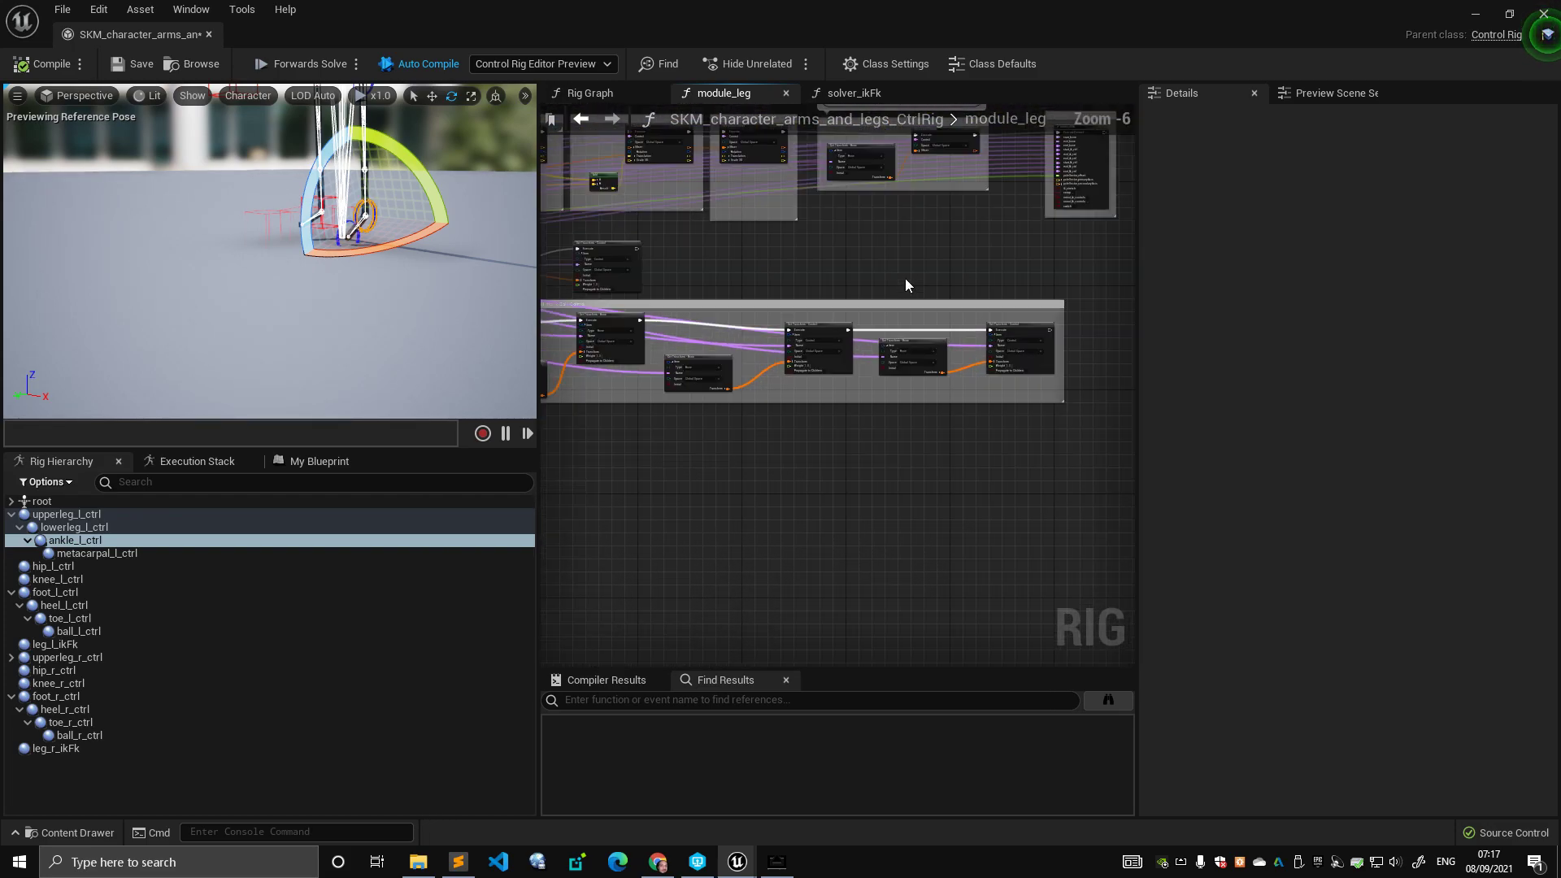
right_drag(777, 267, 924, 281)
- Box-select the nodes driven by the Branch, clear the selection, and widen the graph area
drag(636, 256, 1030, 401)
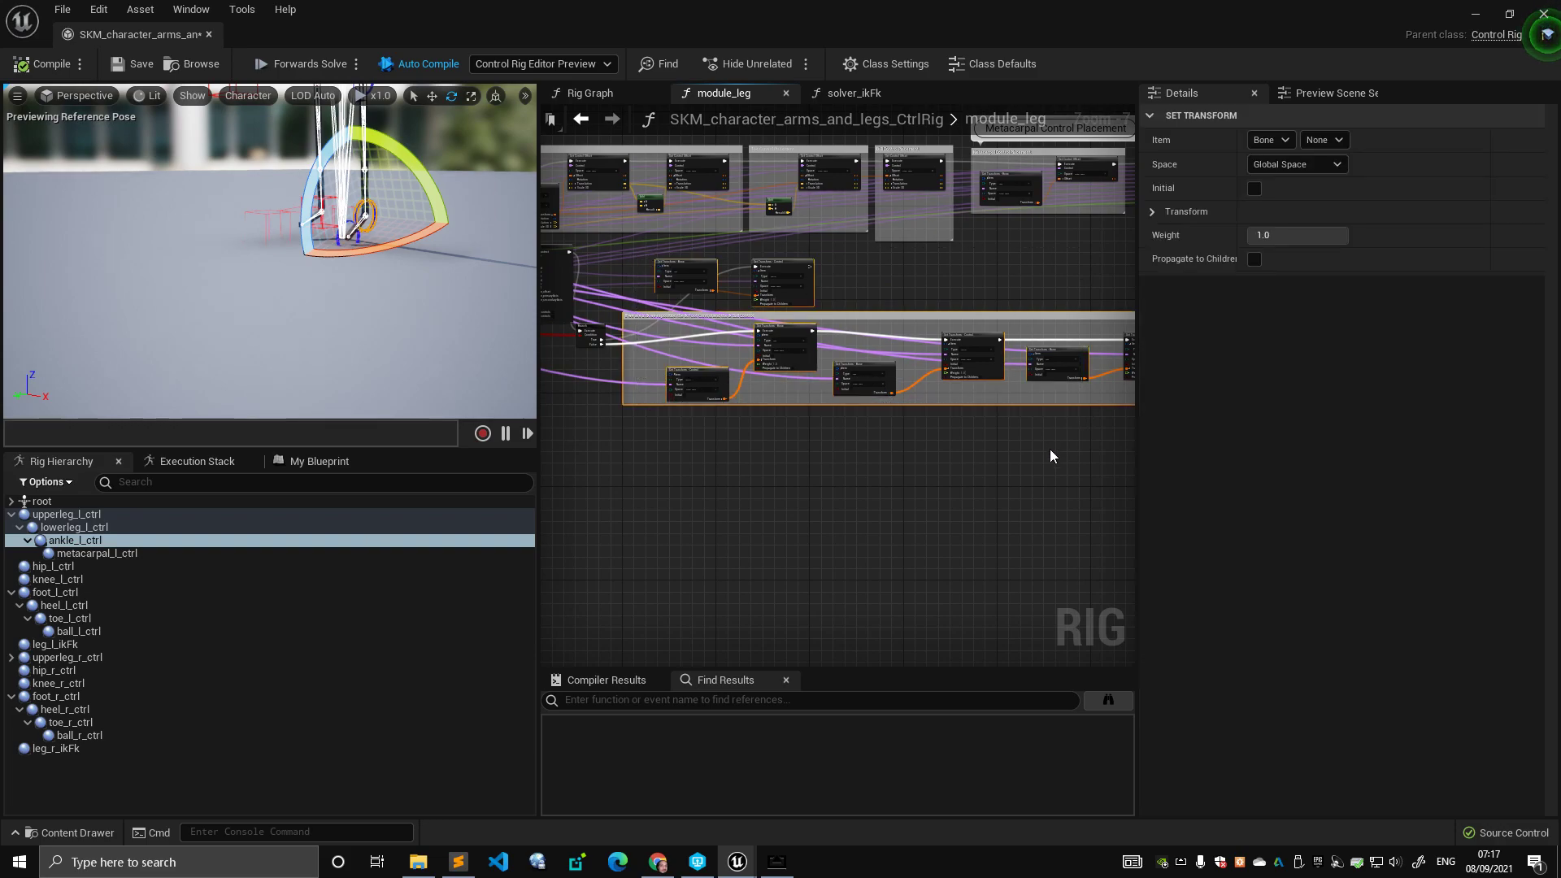
click(1070, 462)
right_drag(1080, 471, 968, 460)
drag(1137, 417, 1274, 419)
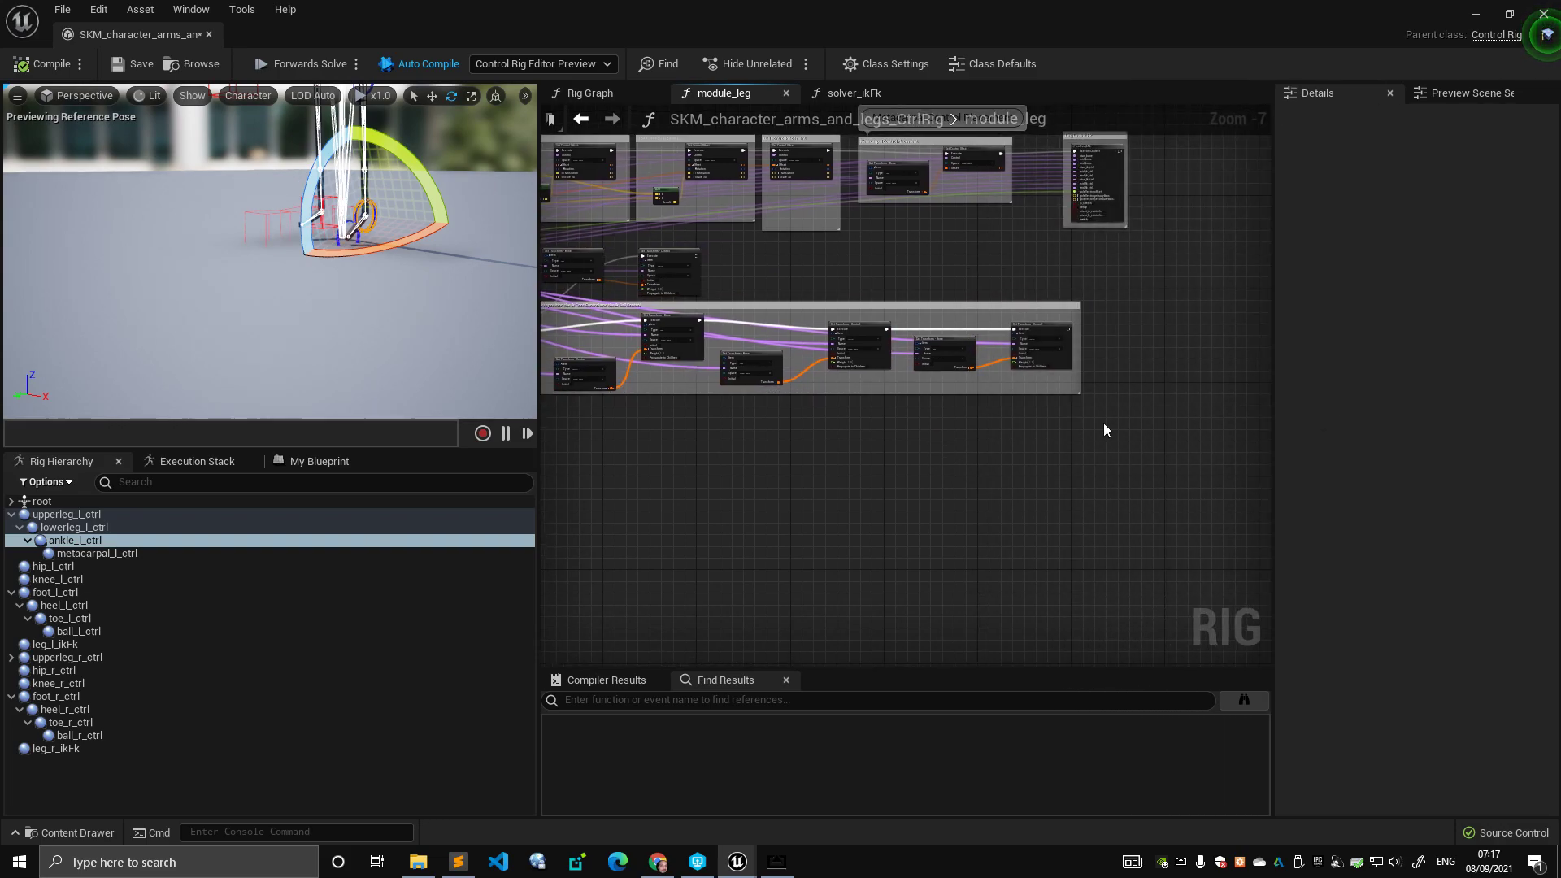
- Inspect the Get Transform - Bone and Set Transform - Control pair above the Ik reposition comment group
scroll(968, 457, up, 2)
right_drag(967, 457, 882, 508)
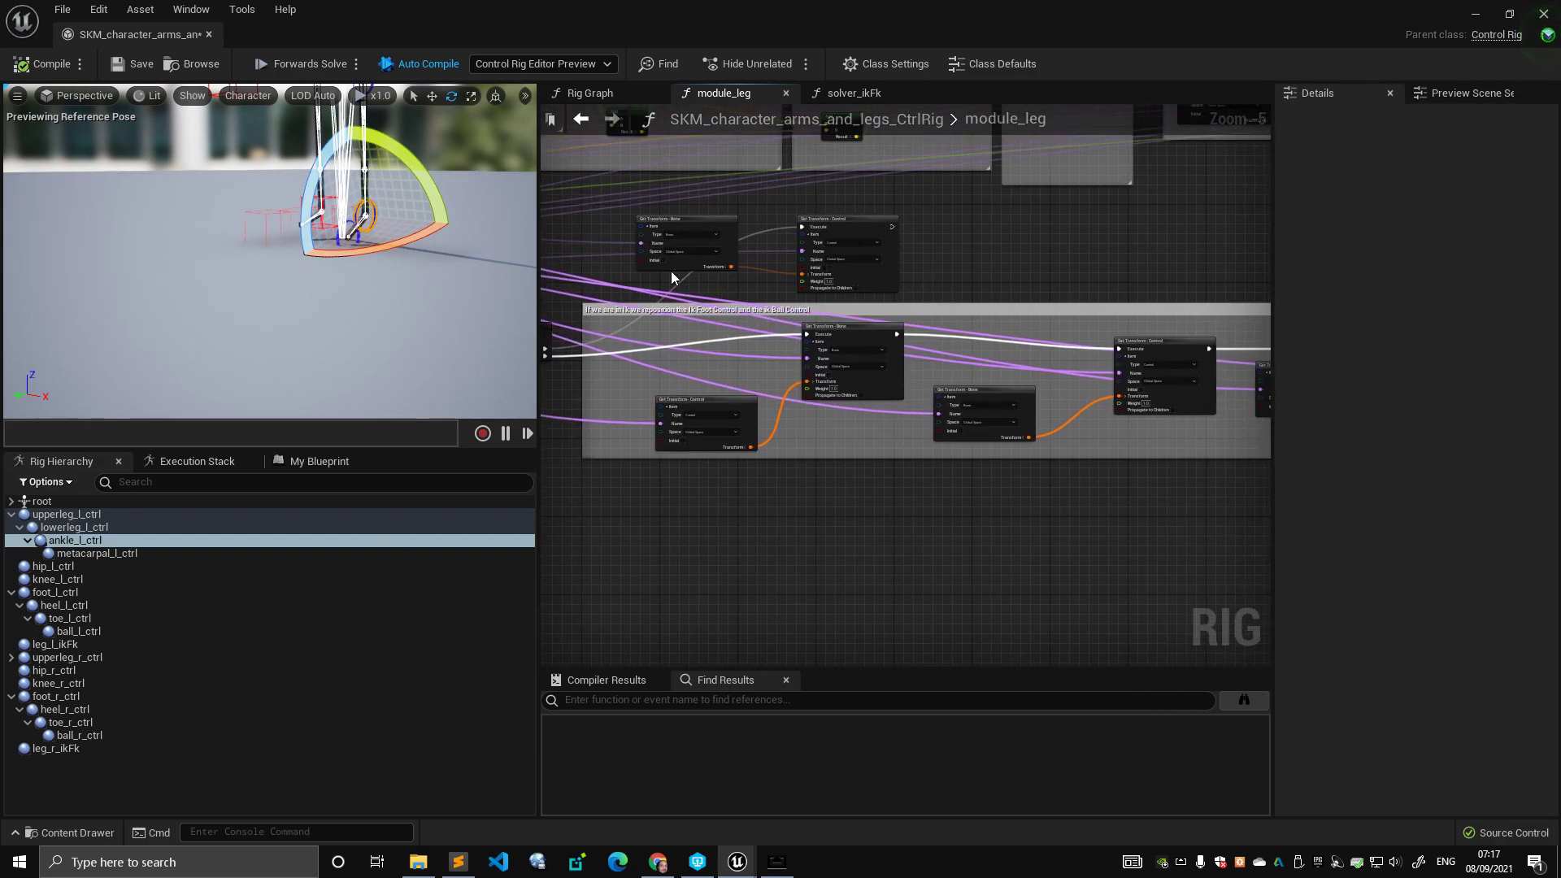
click(718, 234)
right_drag(715, 285, 773, 352)
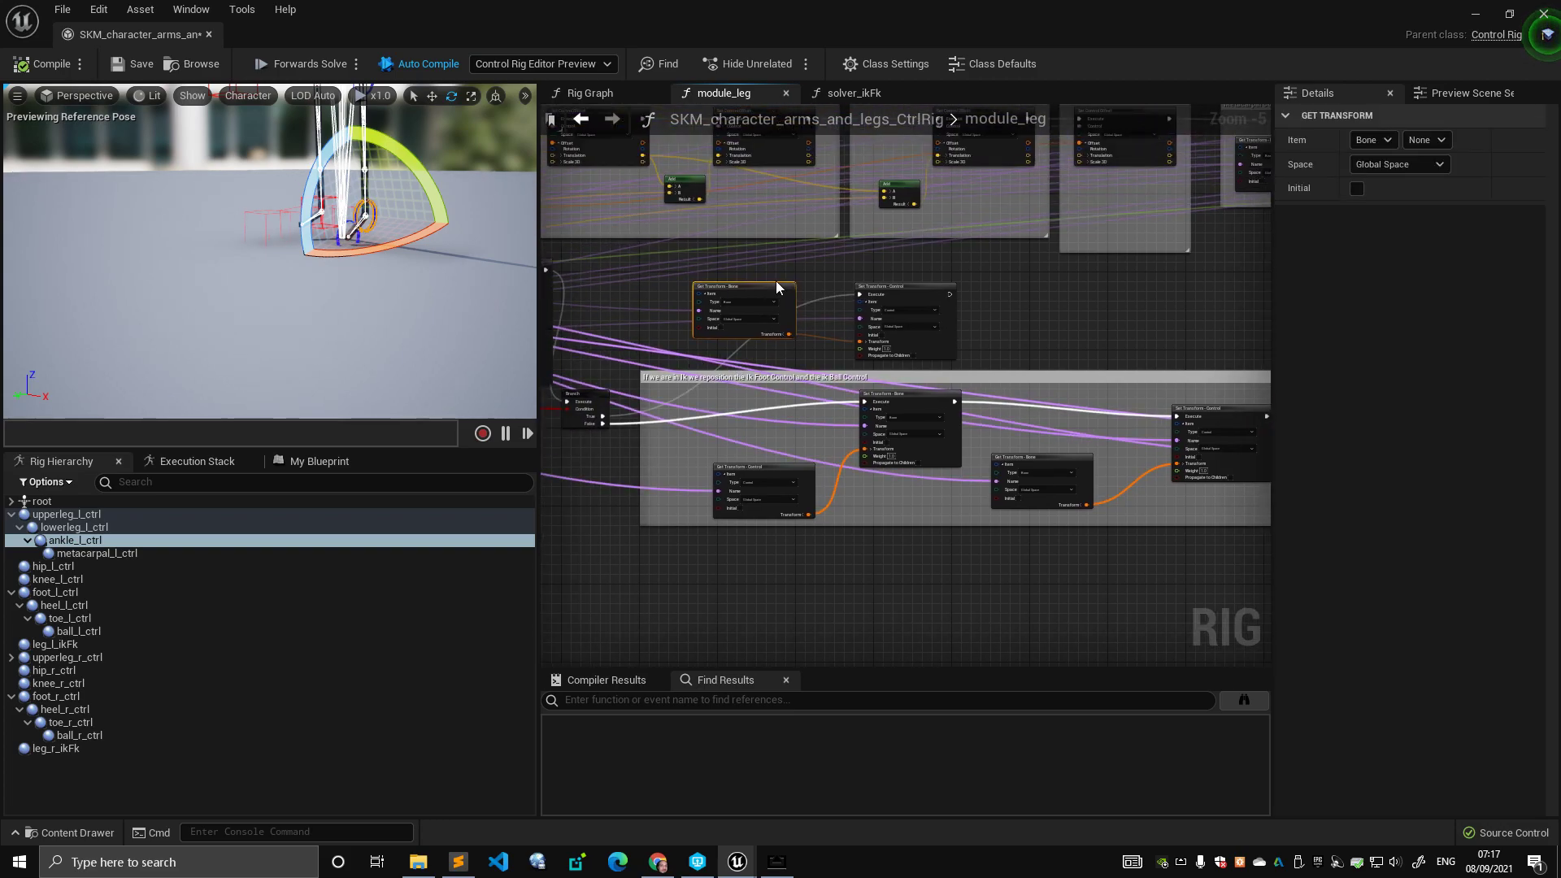
click(890, 326)
right_drag(1049, 344, 1125, 389)
click(1109, 389)
scroll(1070, 343, down, 1)
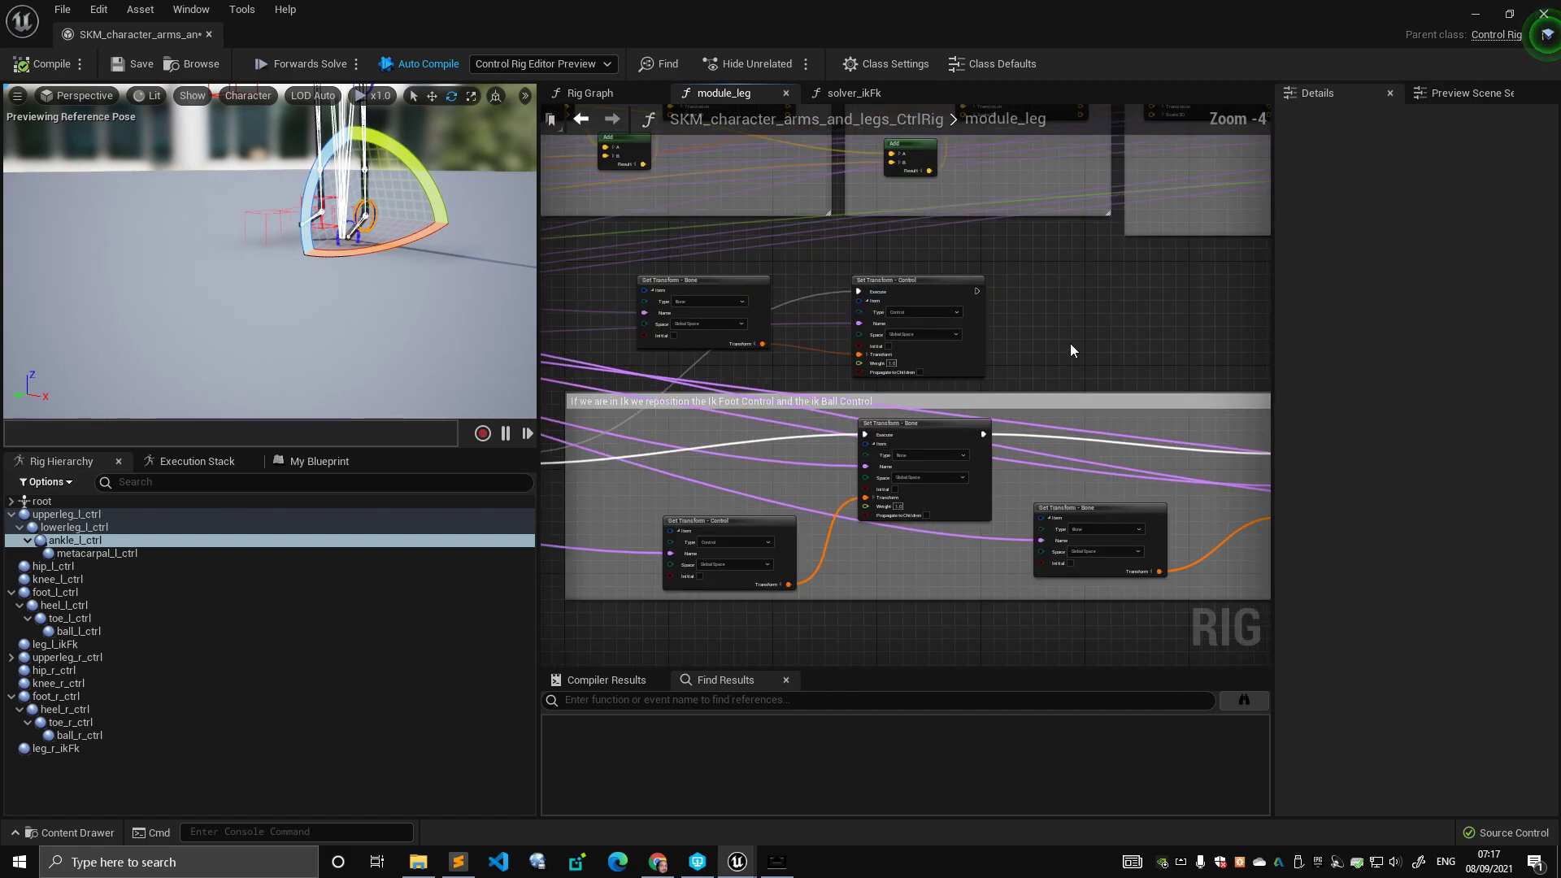
scroll(1070, 338, up, 2)
scroll(953, 291, down, 2)
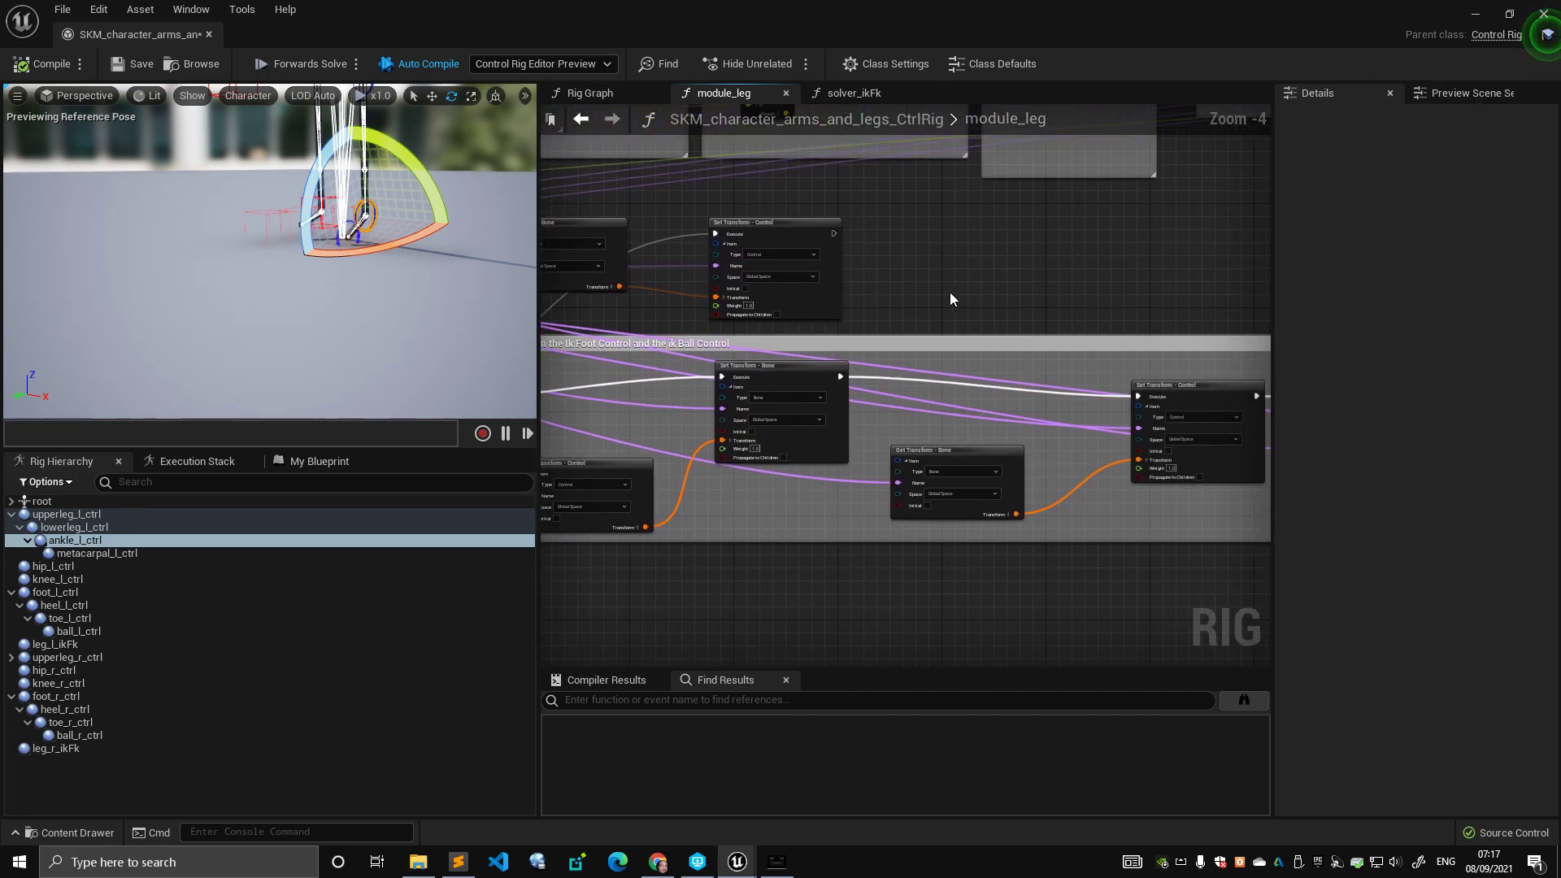
right_drag(976, 304, 925, 302)
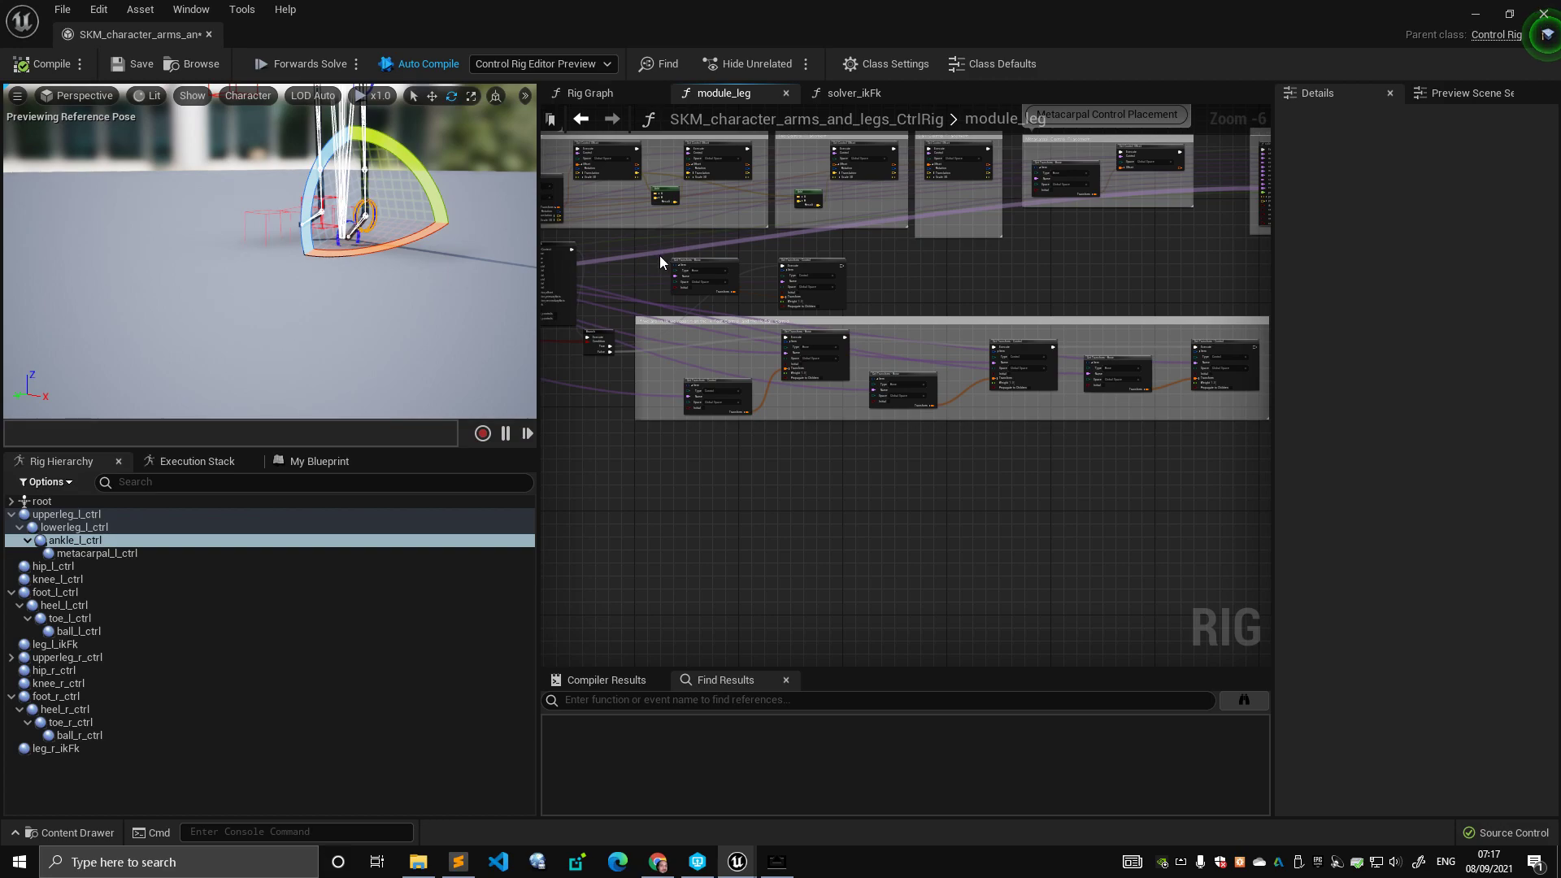
- Box-select the setup control placement groups and the Branch-driven Ik and Fk nodes in turn to compare the two sections
drag(657, 258, 1242, 403)
scroll(1084, 358, down, 1)
drag(687, 205, 1195, 465)
right_drag(906, 340, 1007, 334)
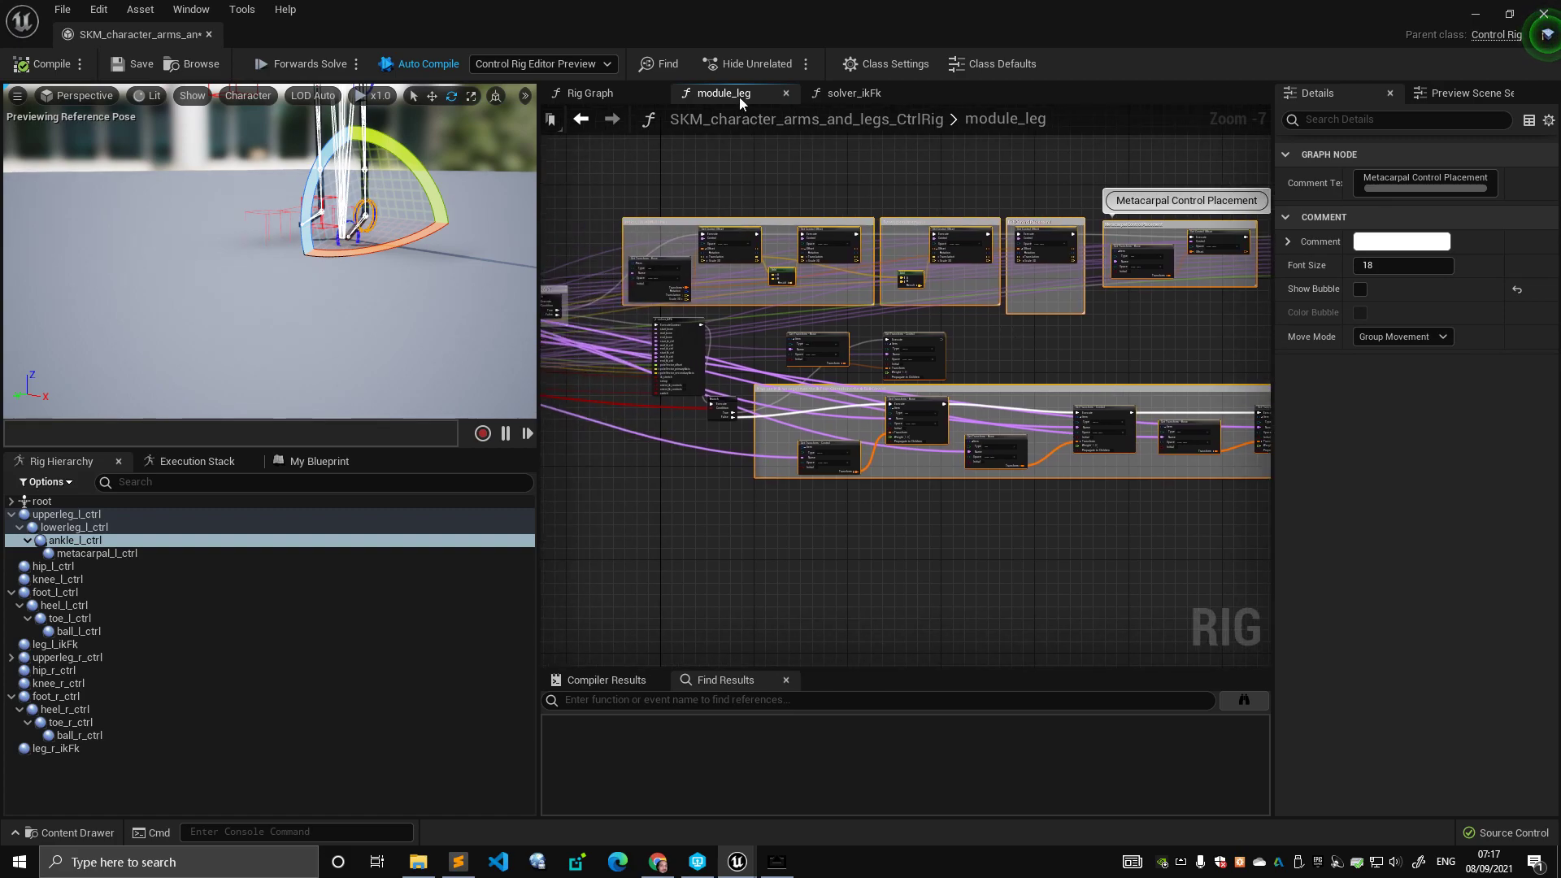
drag(656, 183, 1217, 291)
right_drag(1010, 347, 866, 321)
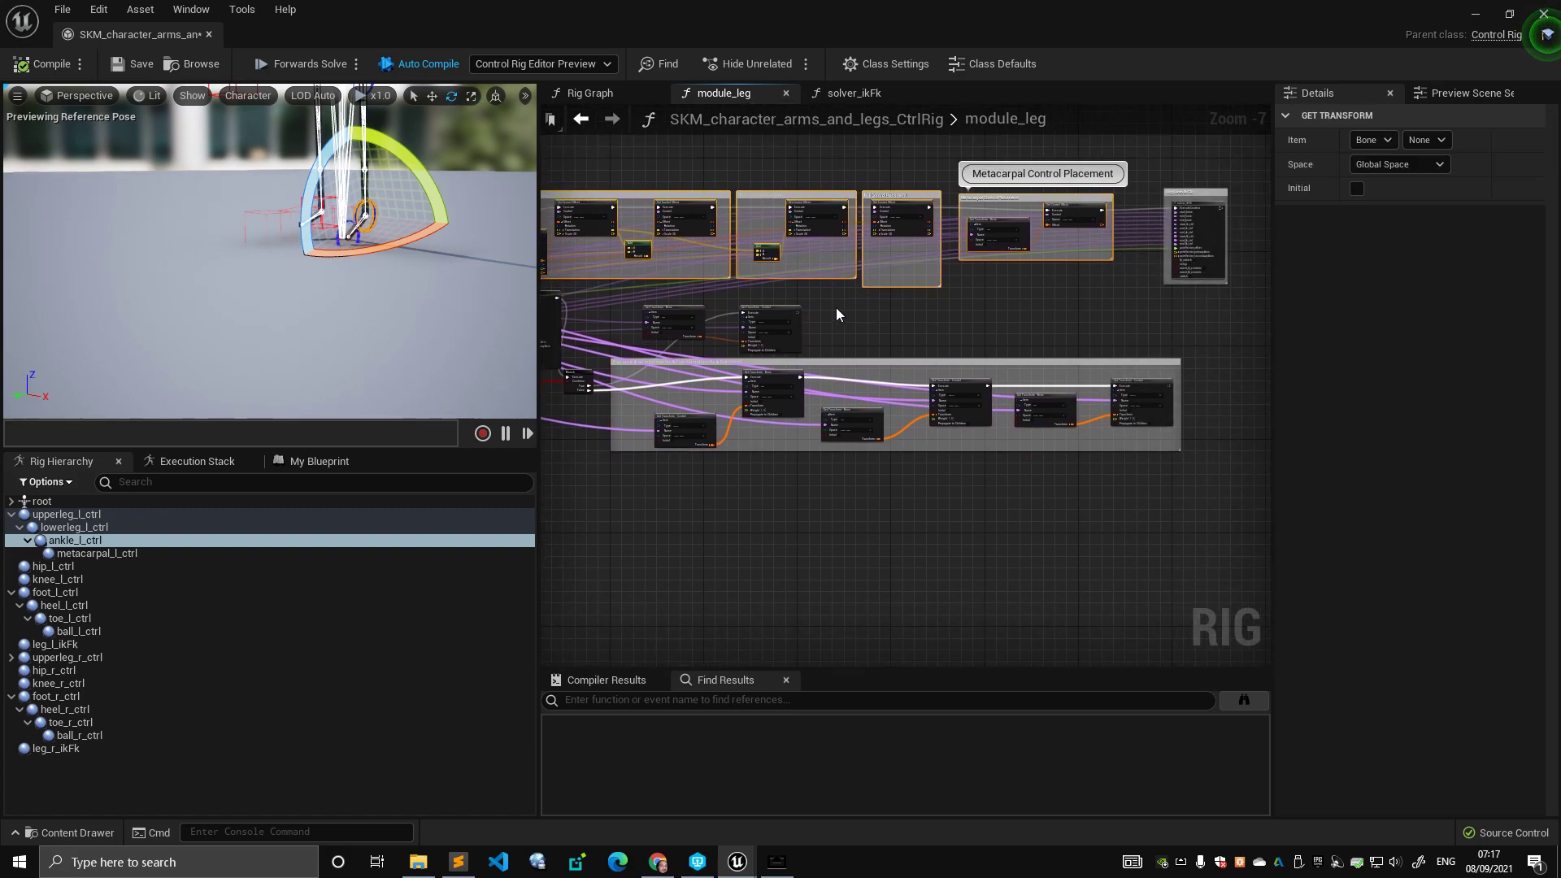
drag(598, 351, 1187, 456)
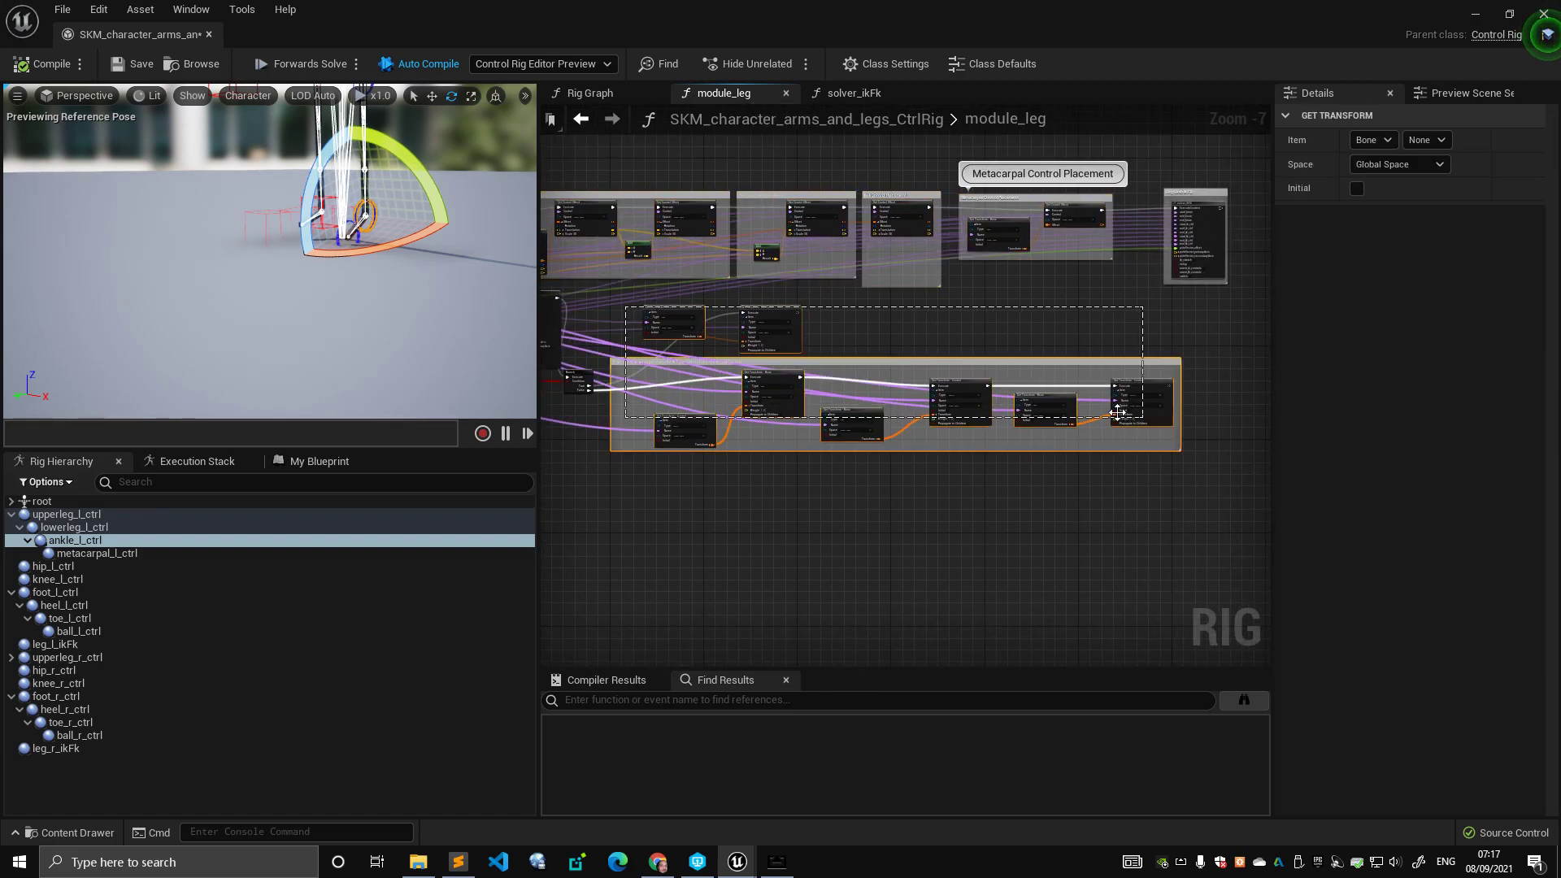
right_drag(840, 327, 961, 372)
drag(637, 198, 1123, 350)
drag(738, 356, 1259, 467)
click(578, 232)
drag(579, 232, 1135, 302)
drag(712, 353, 1136, 418)
click(1031, 360)
- Examine the Ik reposition comment group and its links back to the Branch and Entry nodes
scroll(1031, 359, up, 2)
scroll(978, 371, down, 1)
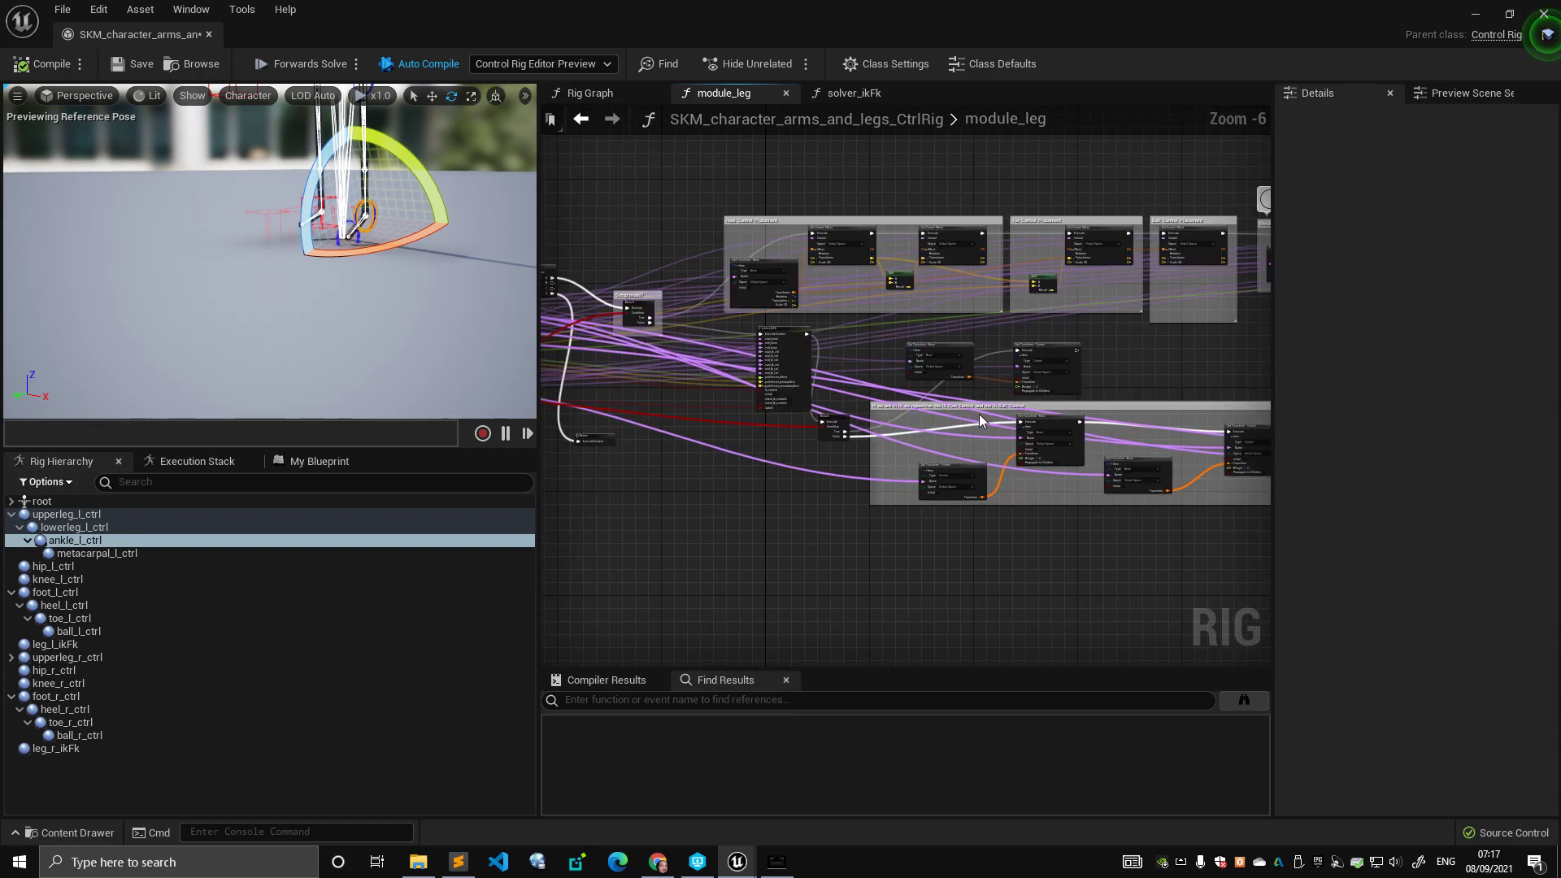
right_drag(985, 421, 846, 346)
scroll(847, 348, up, 2)
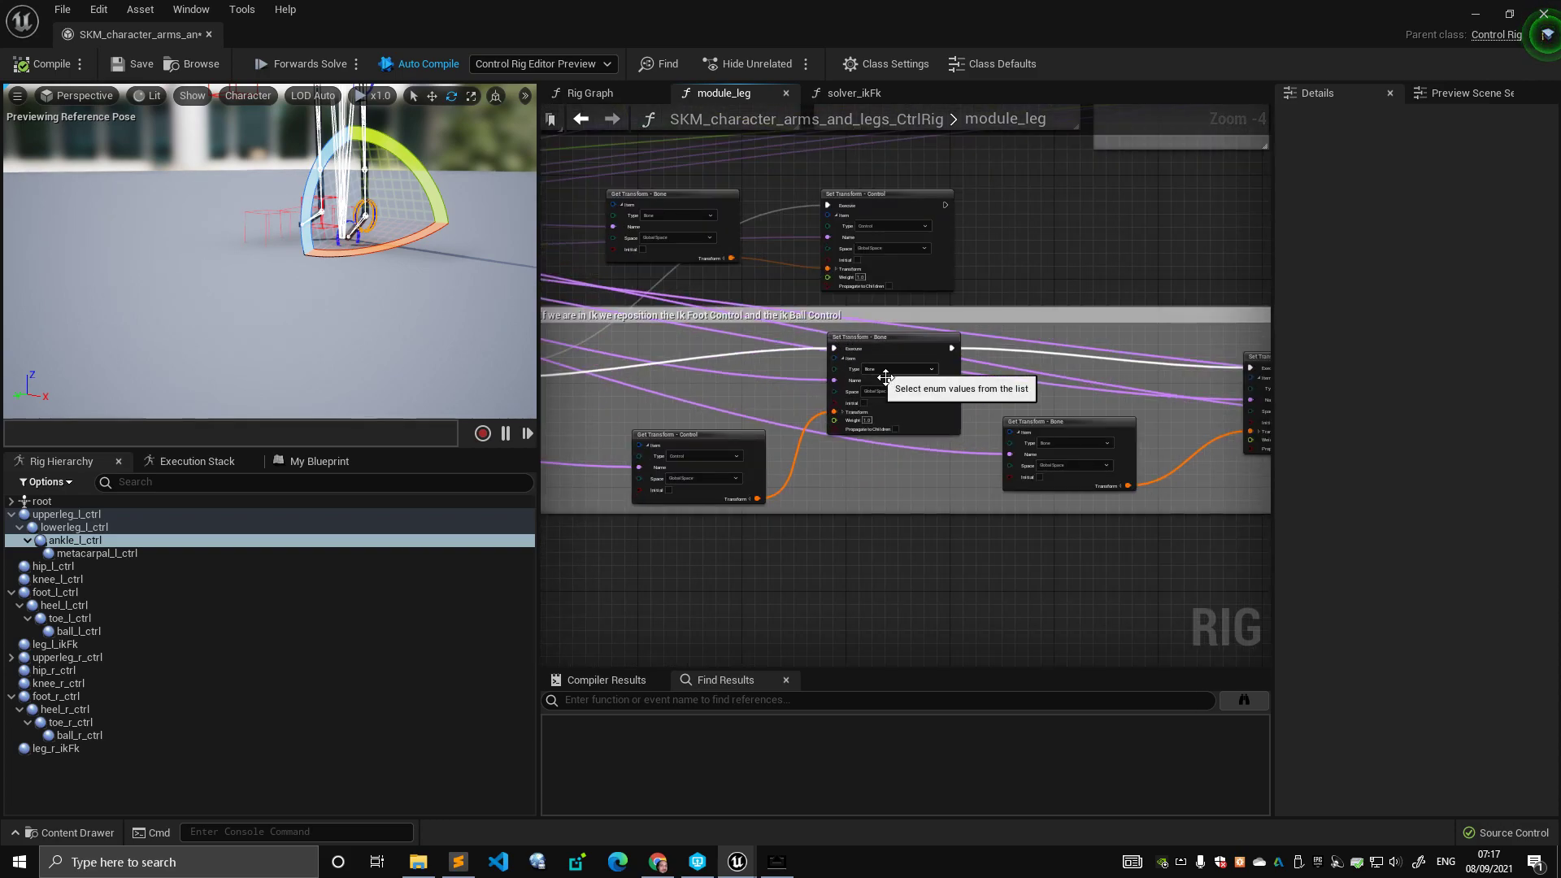
scroll(912, 352, down, 3)
scroll(969, 319, down, 2)
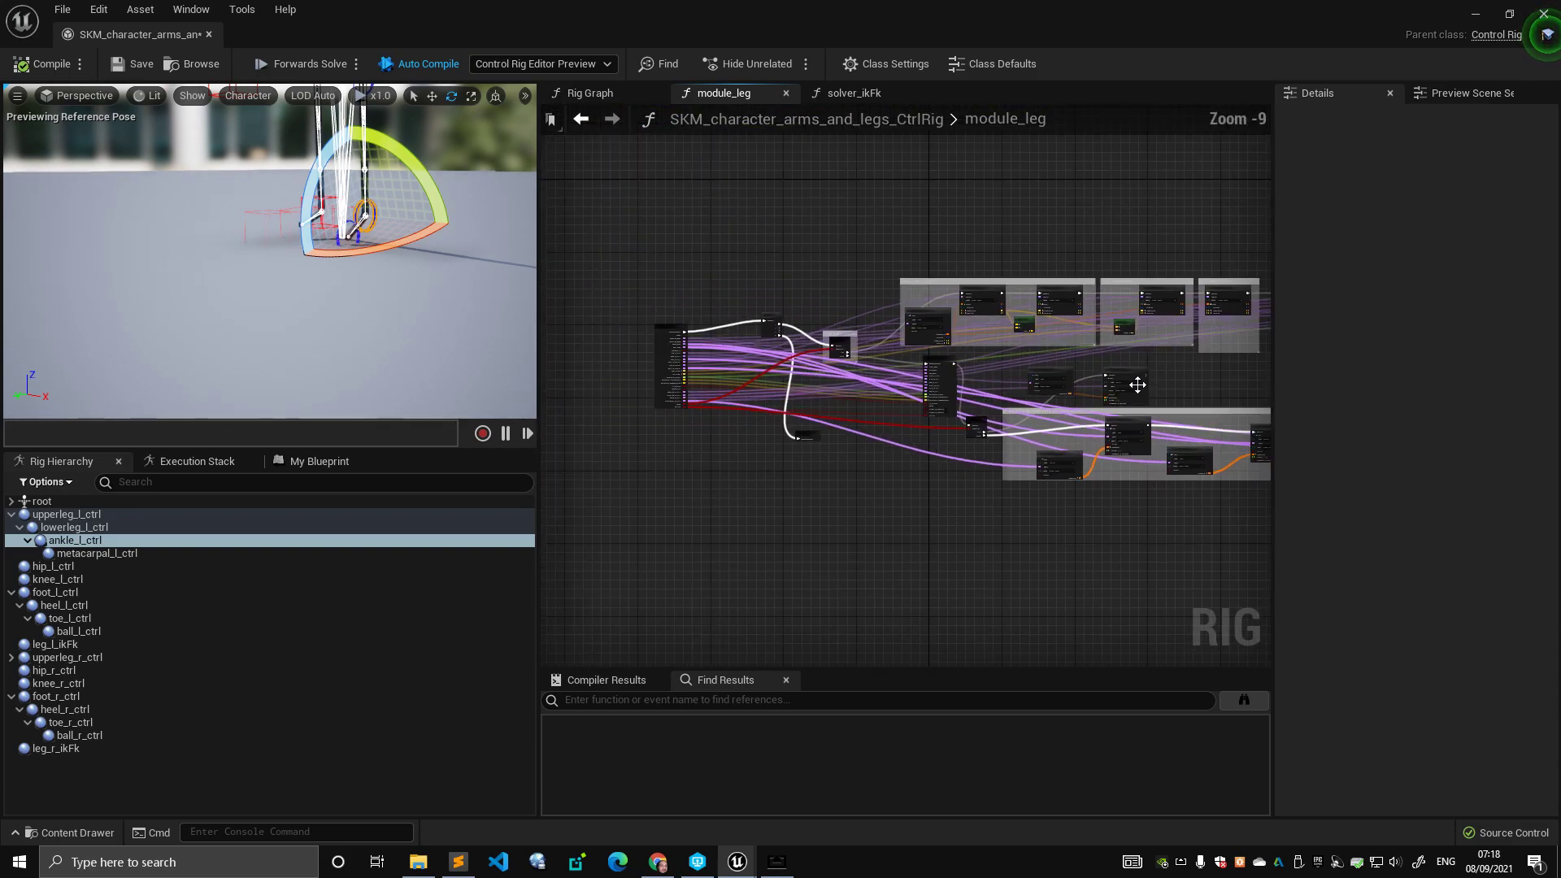
- Move the solver_ikFk node that sits outside any comment group beside the Leg Limb Ik Fk group
click(891, 408)
drag(892, 408, 960, 524)
right_drag(959, 524, 732, 488)
drag(732, 488, 1059, 348)
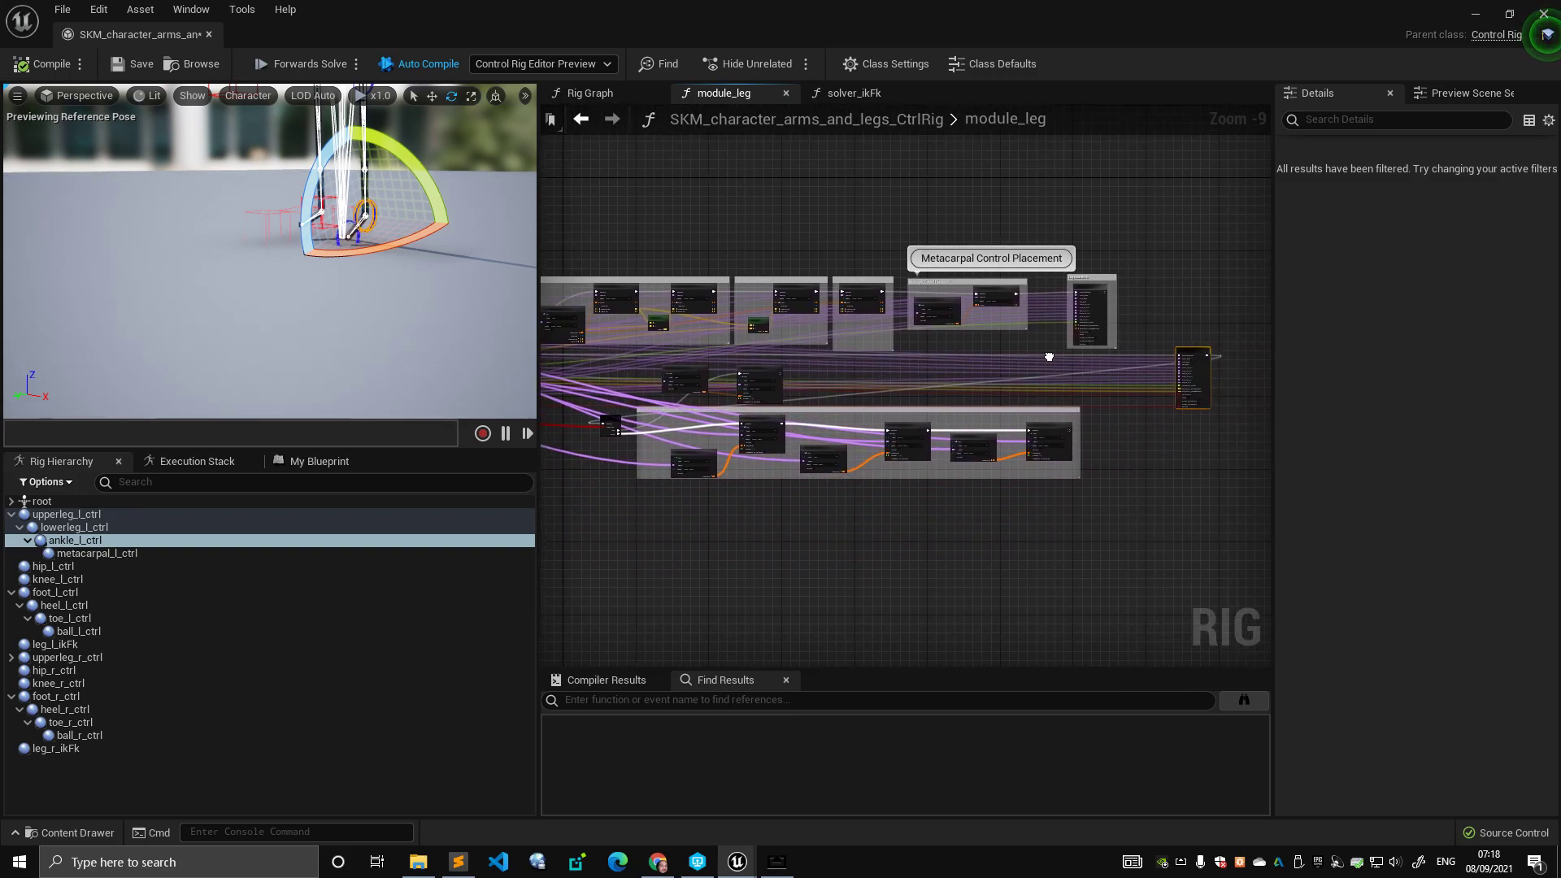
scroll(1092, 419, up, 2)
drag(1041, 416, 1010, 327)
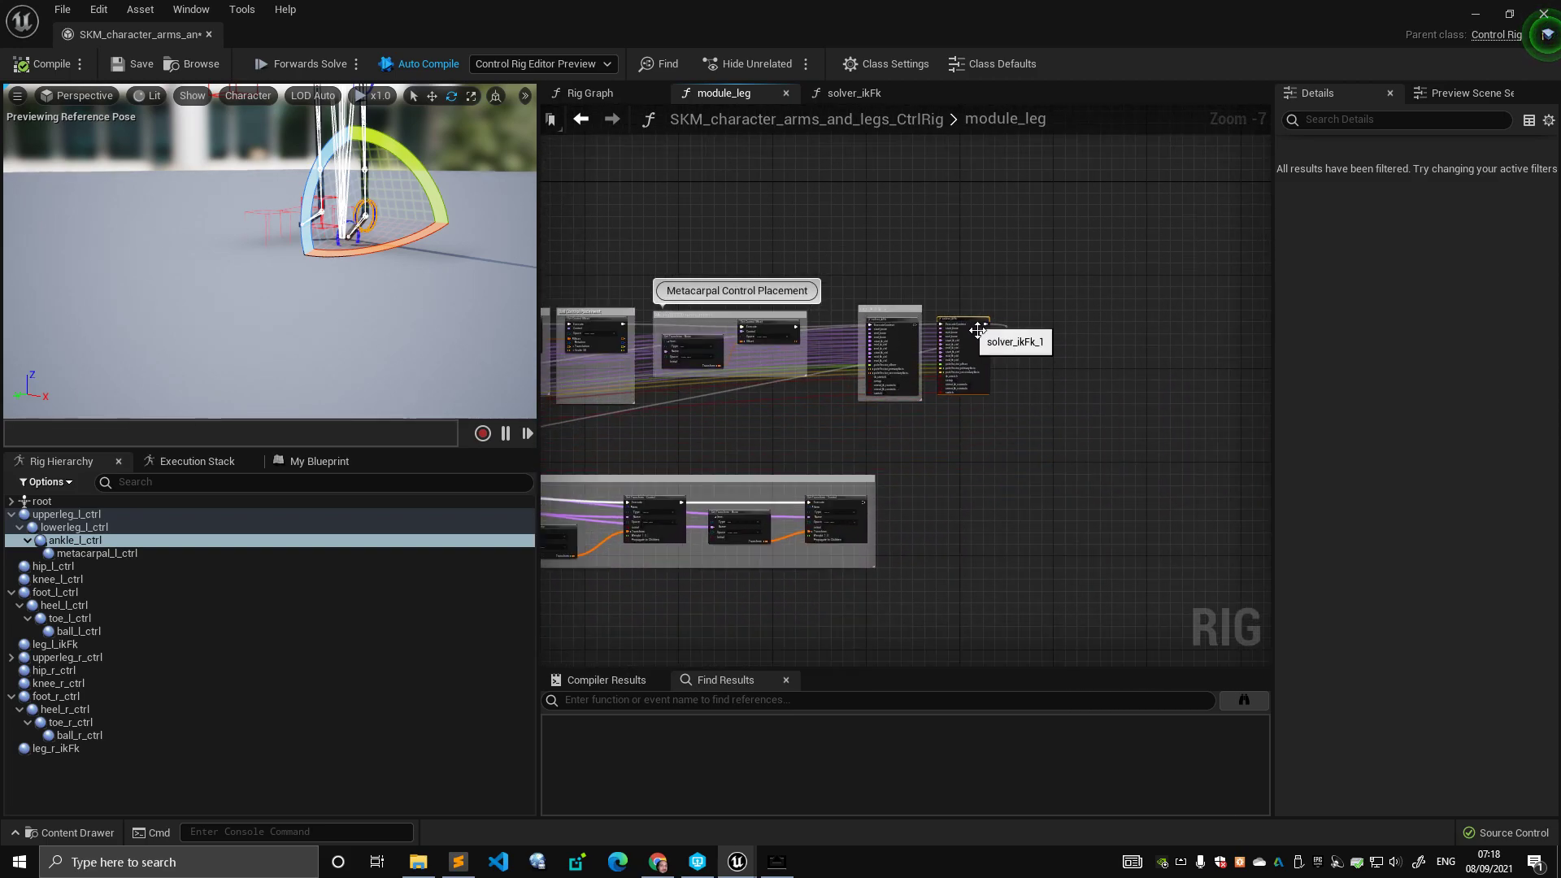
scroll(1010, 326, up, 6)
drag(946, 258, 939, 272)
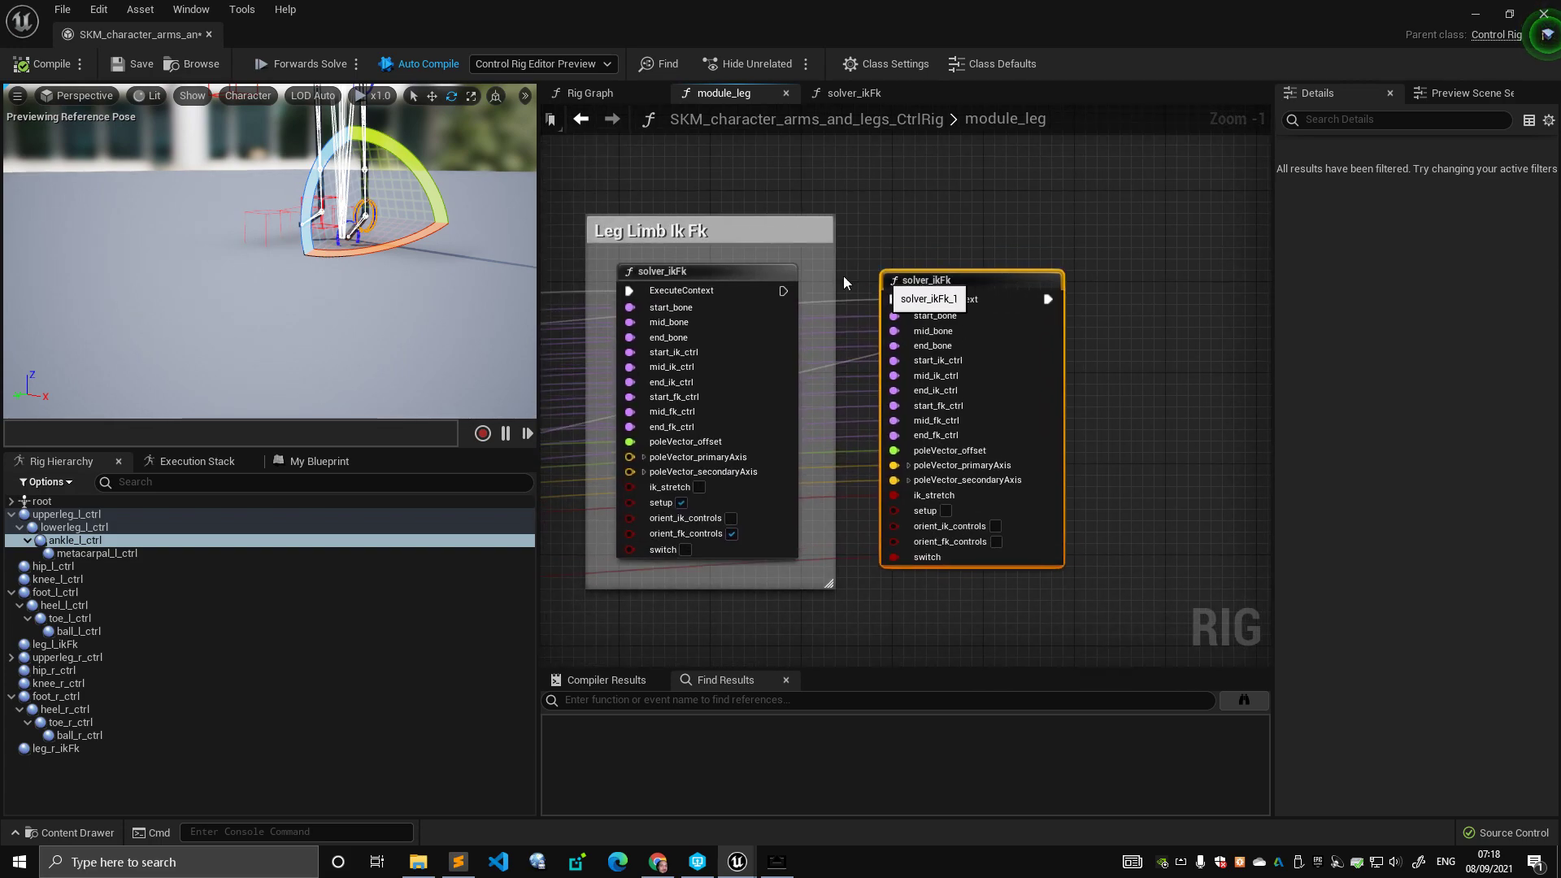
- Compare the grouped and ungrouped solver_ikFk nodes side by side, lining up the ungrouped one and viewing the left foot controls
click(720, 271)
drag(465, 282, 325, 240)
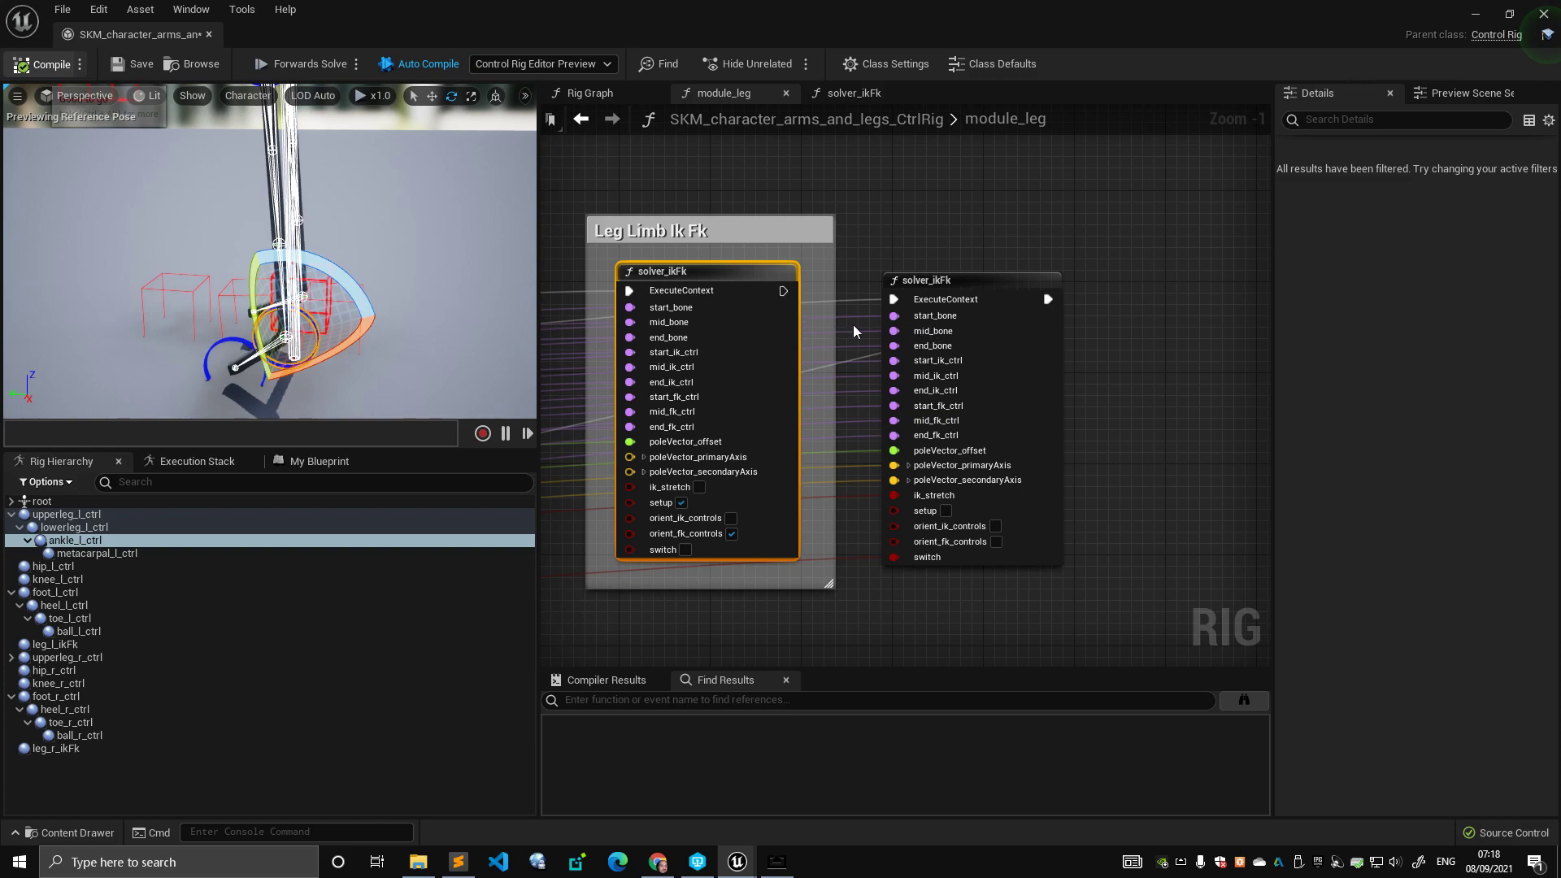
click(955, 339)
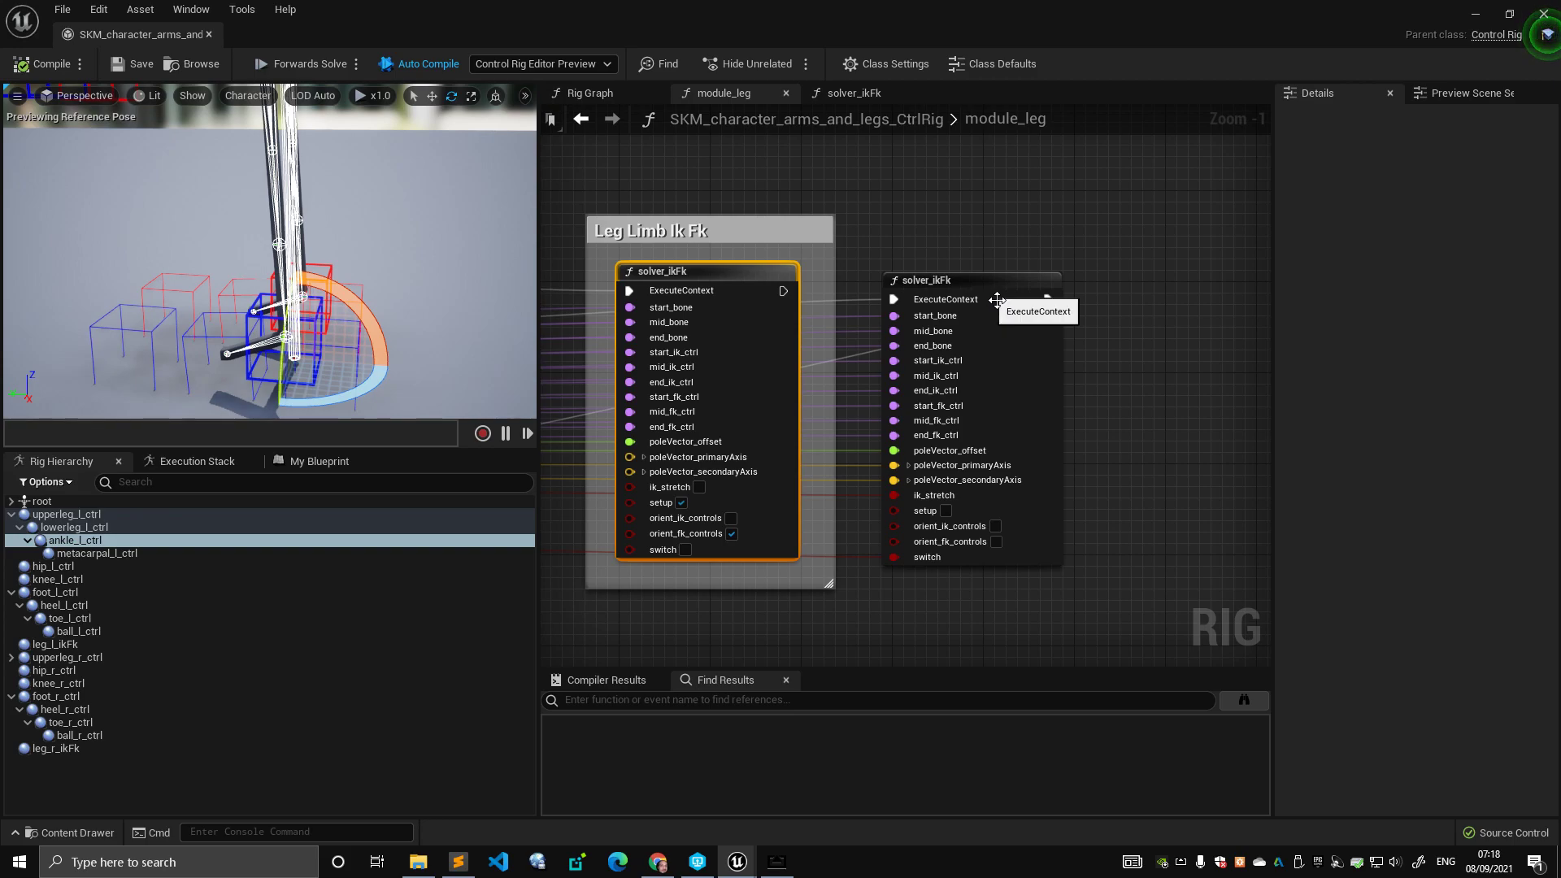
drag(982, 279, 994, 281)
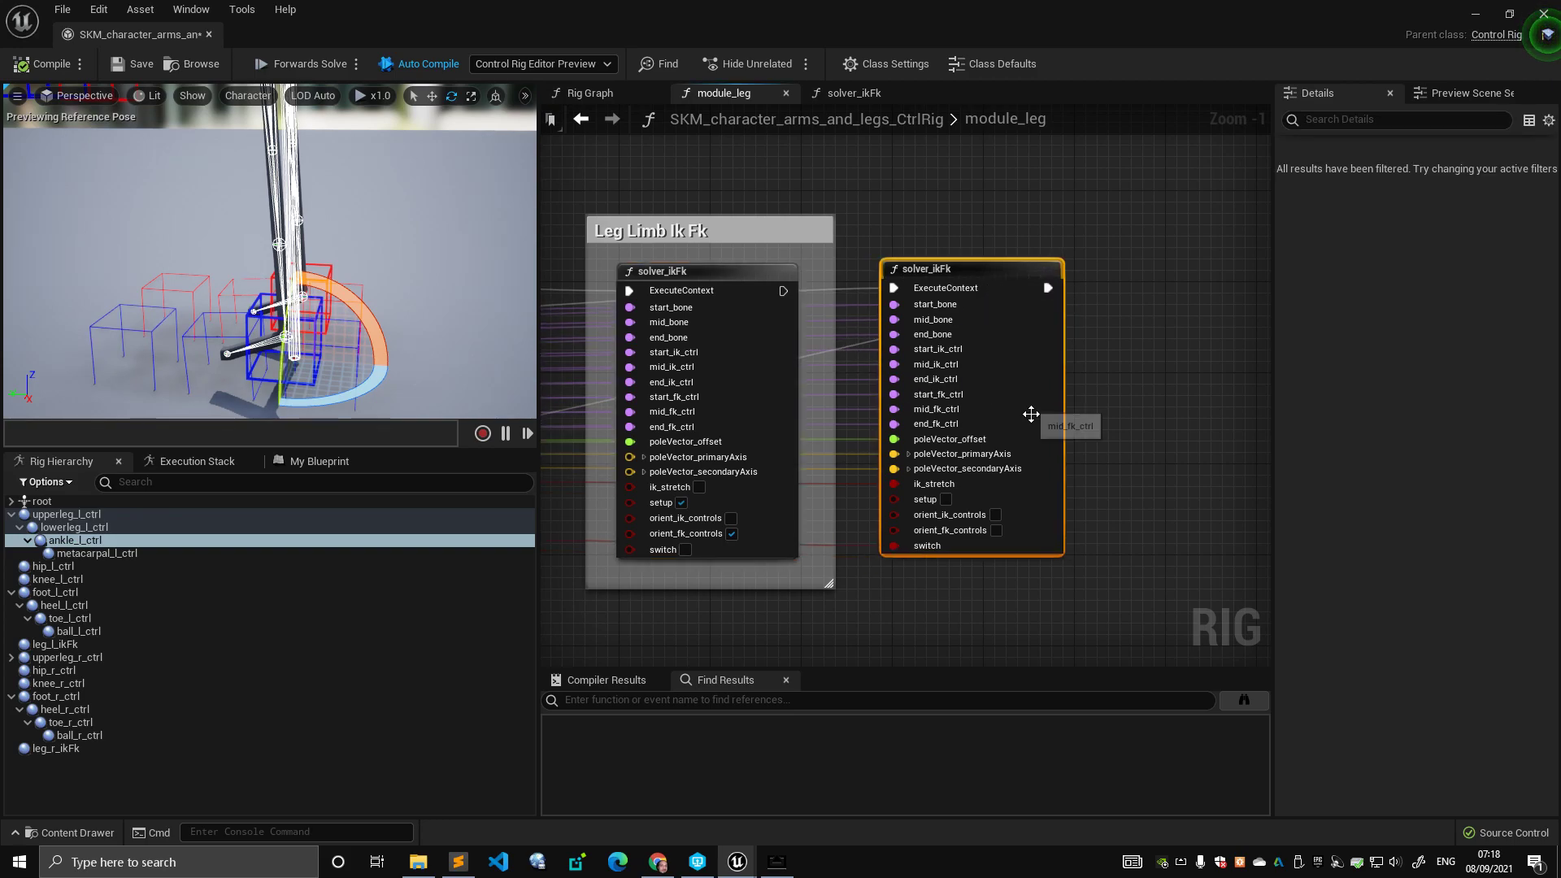
scroll(1114, 417, down, 2)
drag(869, 324, 1005, 325)
click(1012, 318)
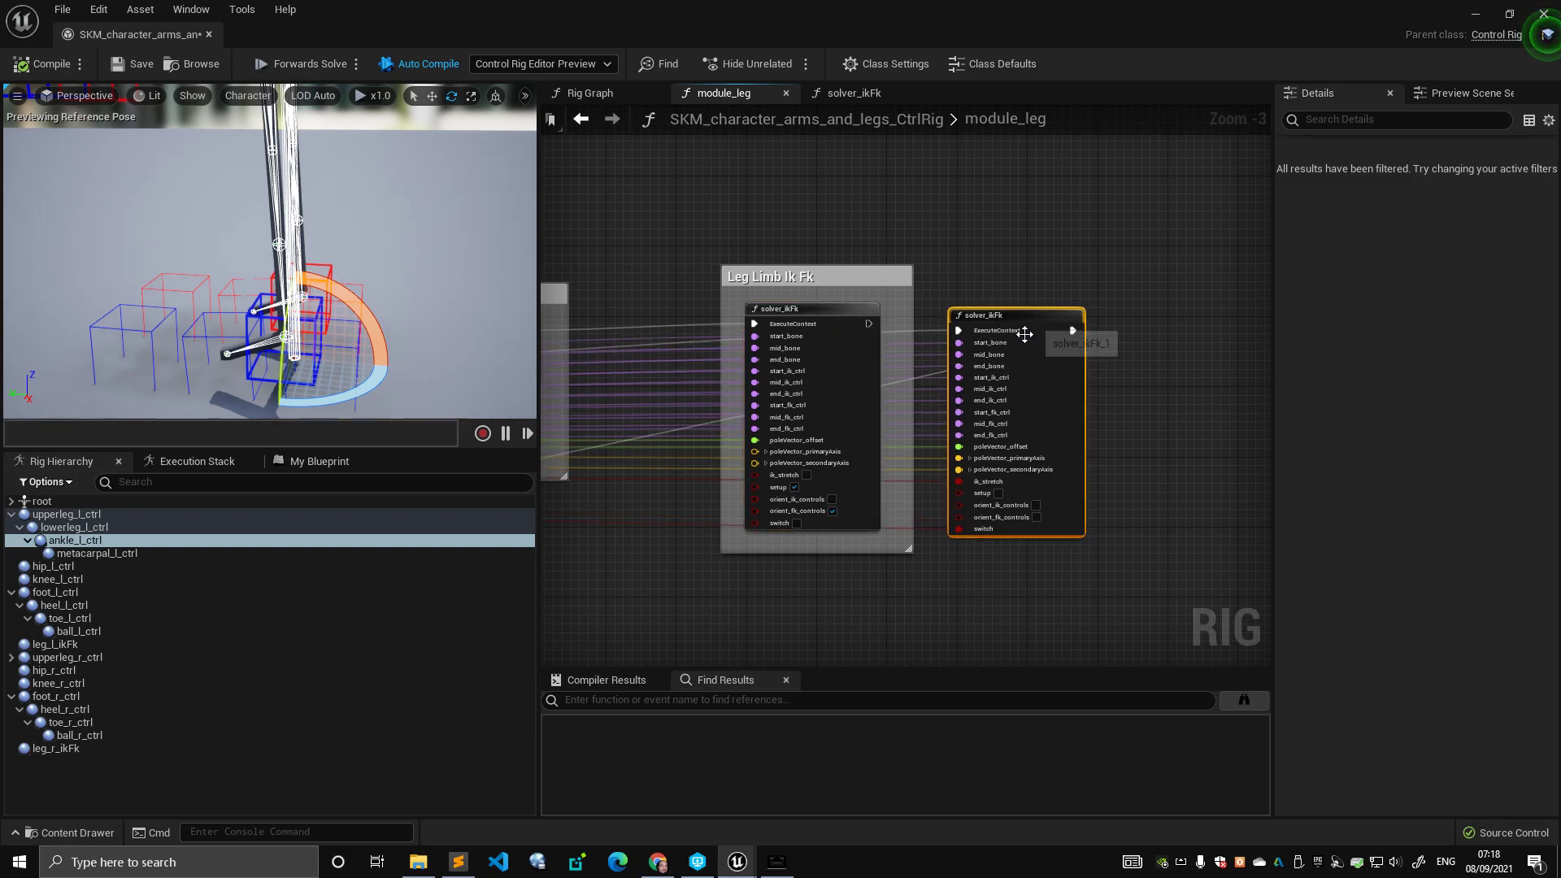
- Move the Entry node next to the solvers and stack the Leg Limb Ik Fk group above the second solver_ikFk node
right_drag(1029, 324, 982, 340)
scroll(982, 340, down, 5)
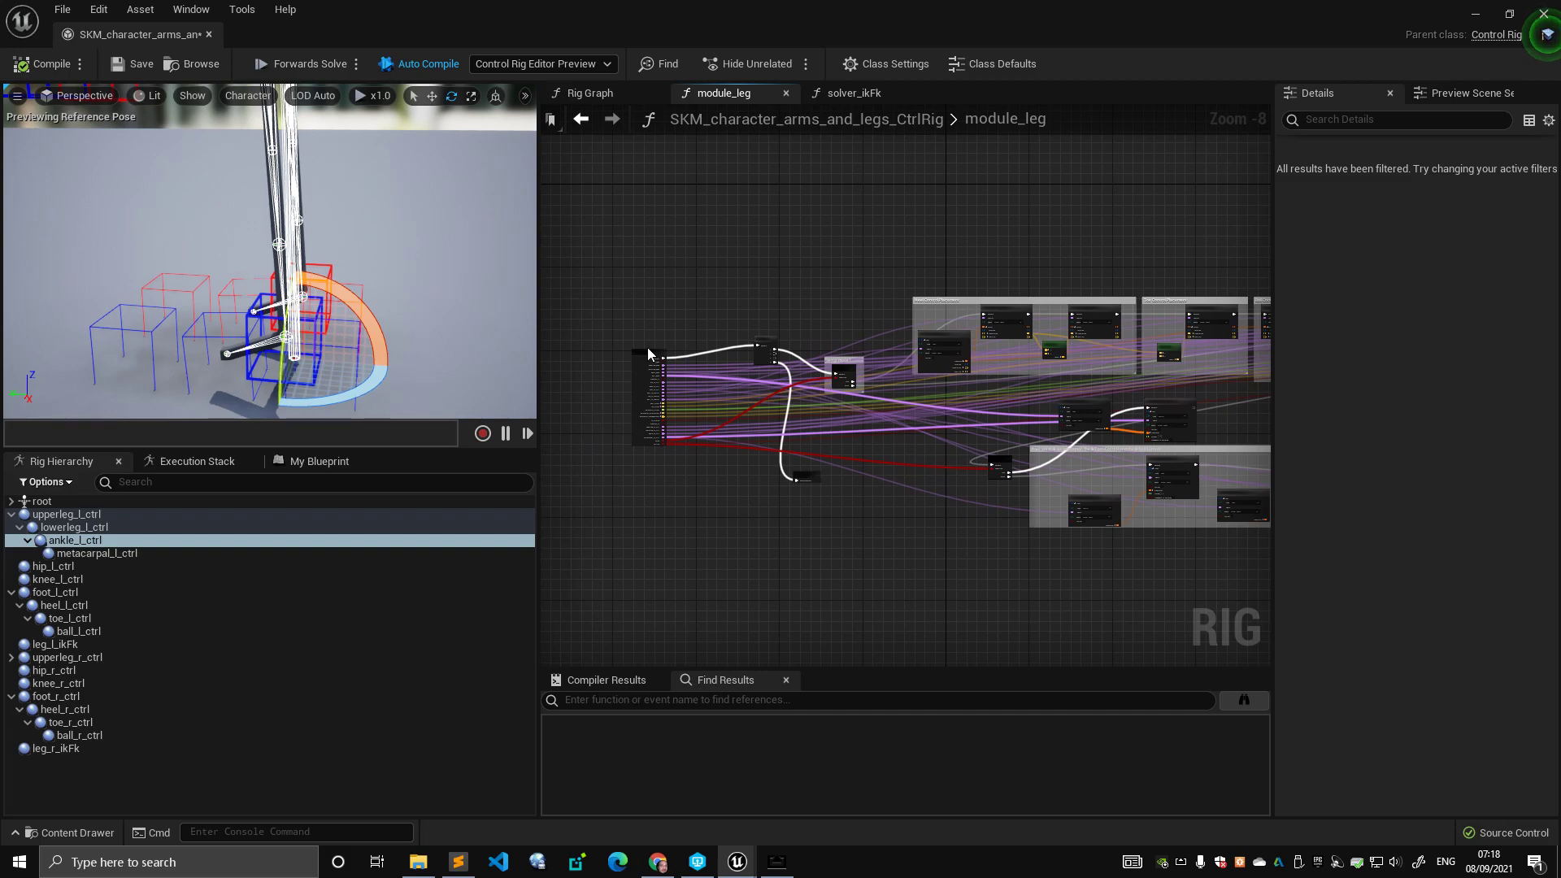
drag(661, 357, 902, 170)
scroll(868, 214, up, 1)
scroll(1019, 319, up, 2)
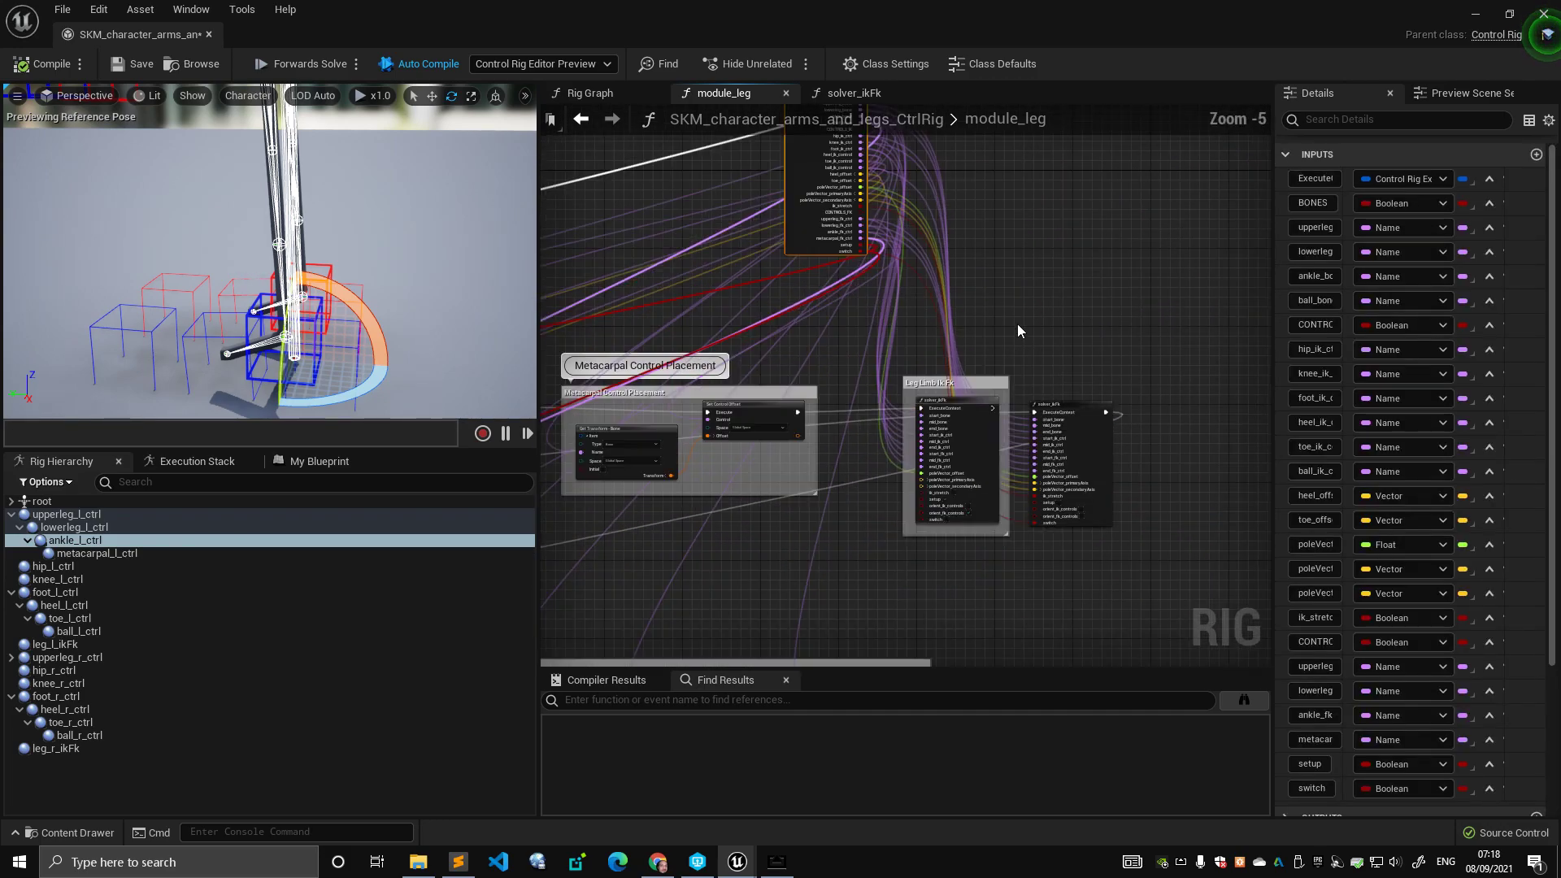
drag(995, 383, 1031, 153)
drag(1072, 497, 1000, 329)
scroll(1004, 325, up, 3)
- Select the stacked solver_ikFk nodes in turn to compare their connections from the Entry node
click(1007, 244)
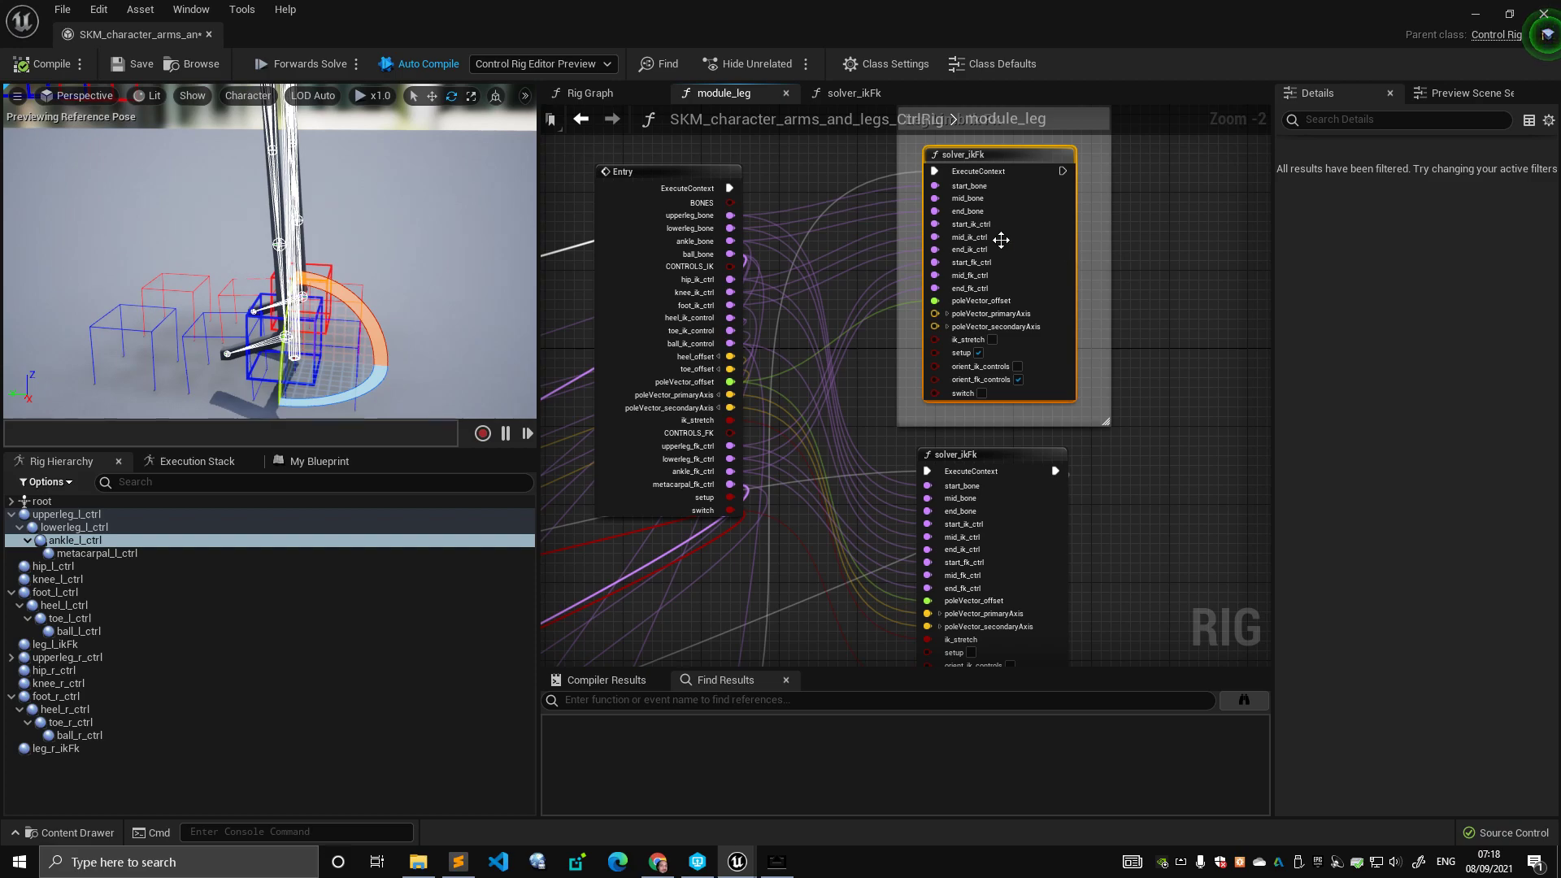
click(1037, 517)
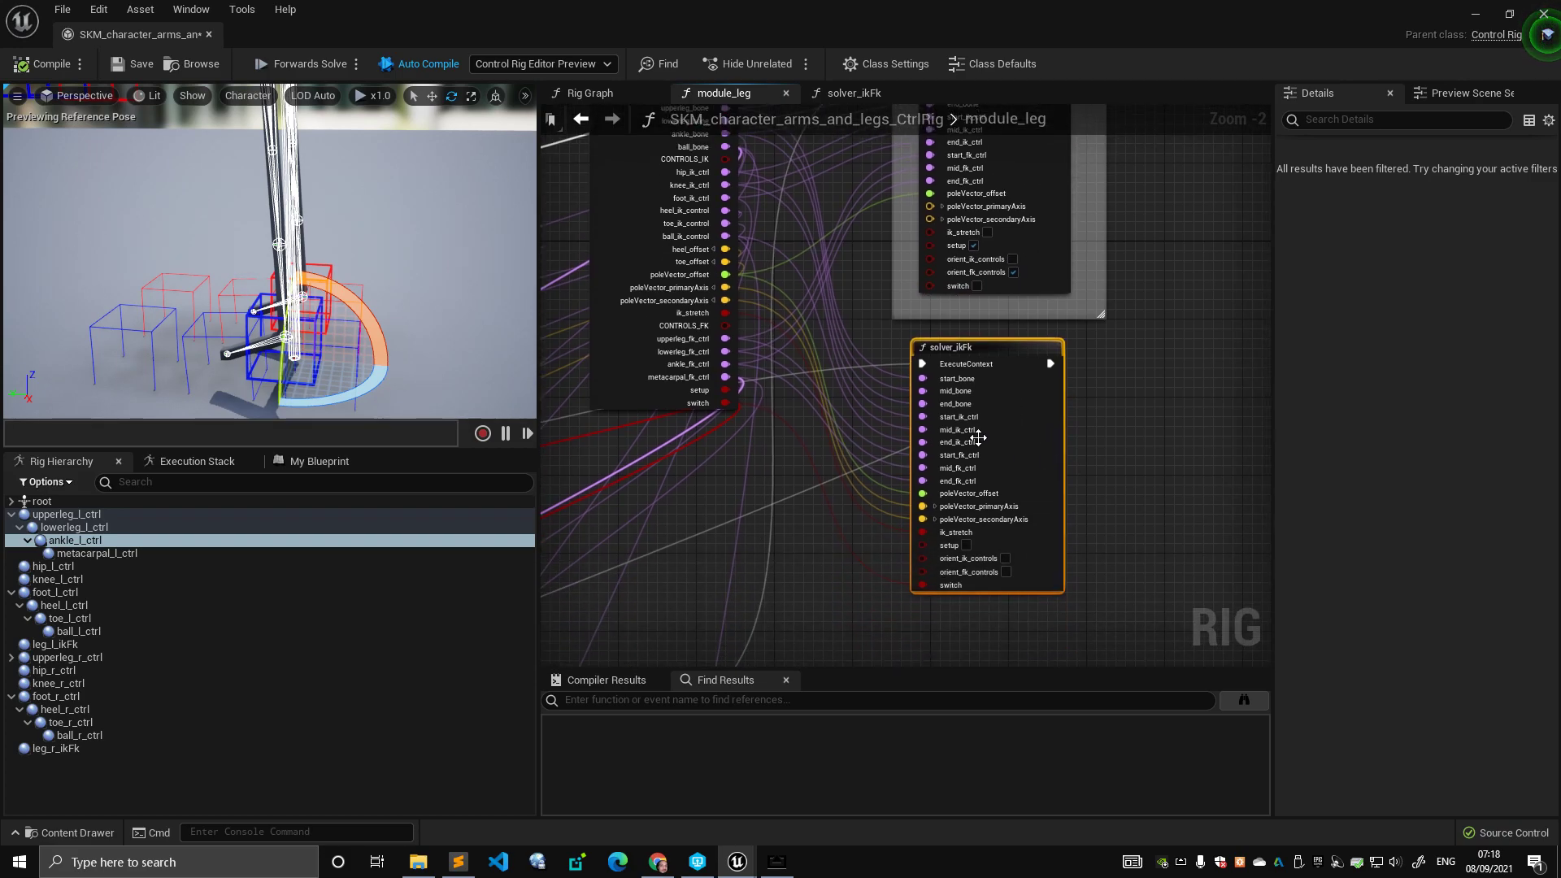
click(1043, 265)
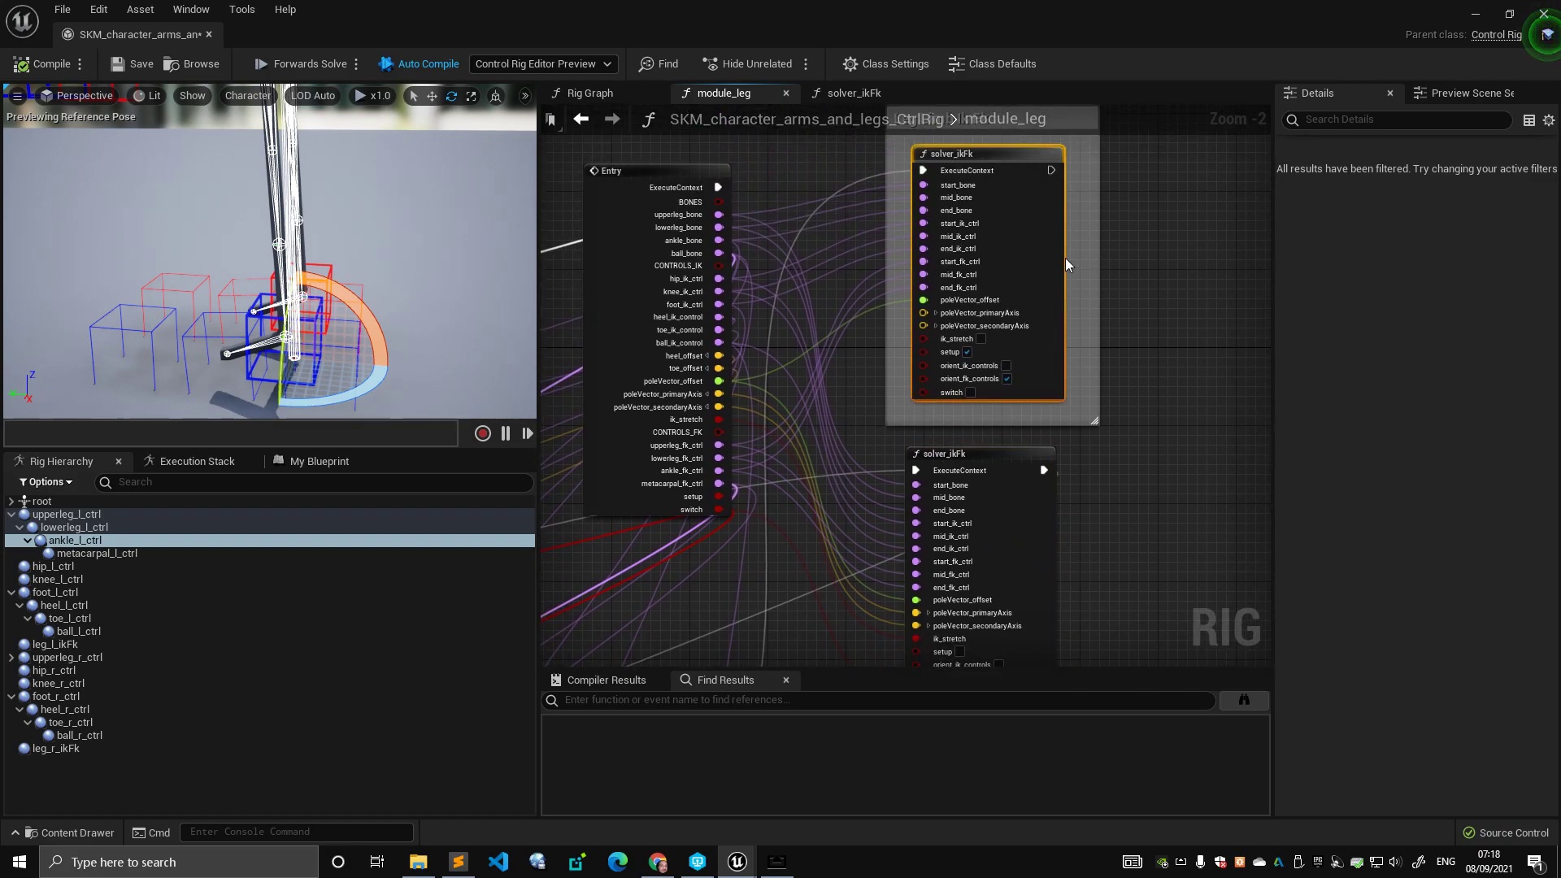
scroll(1049, 252, up, 1)
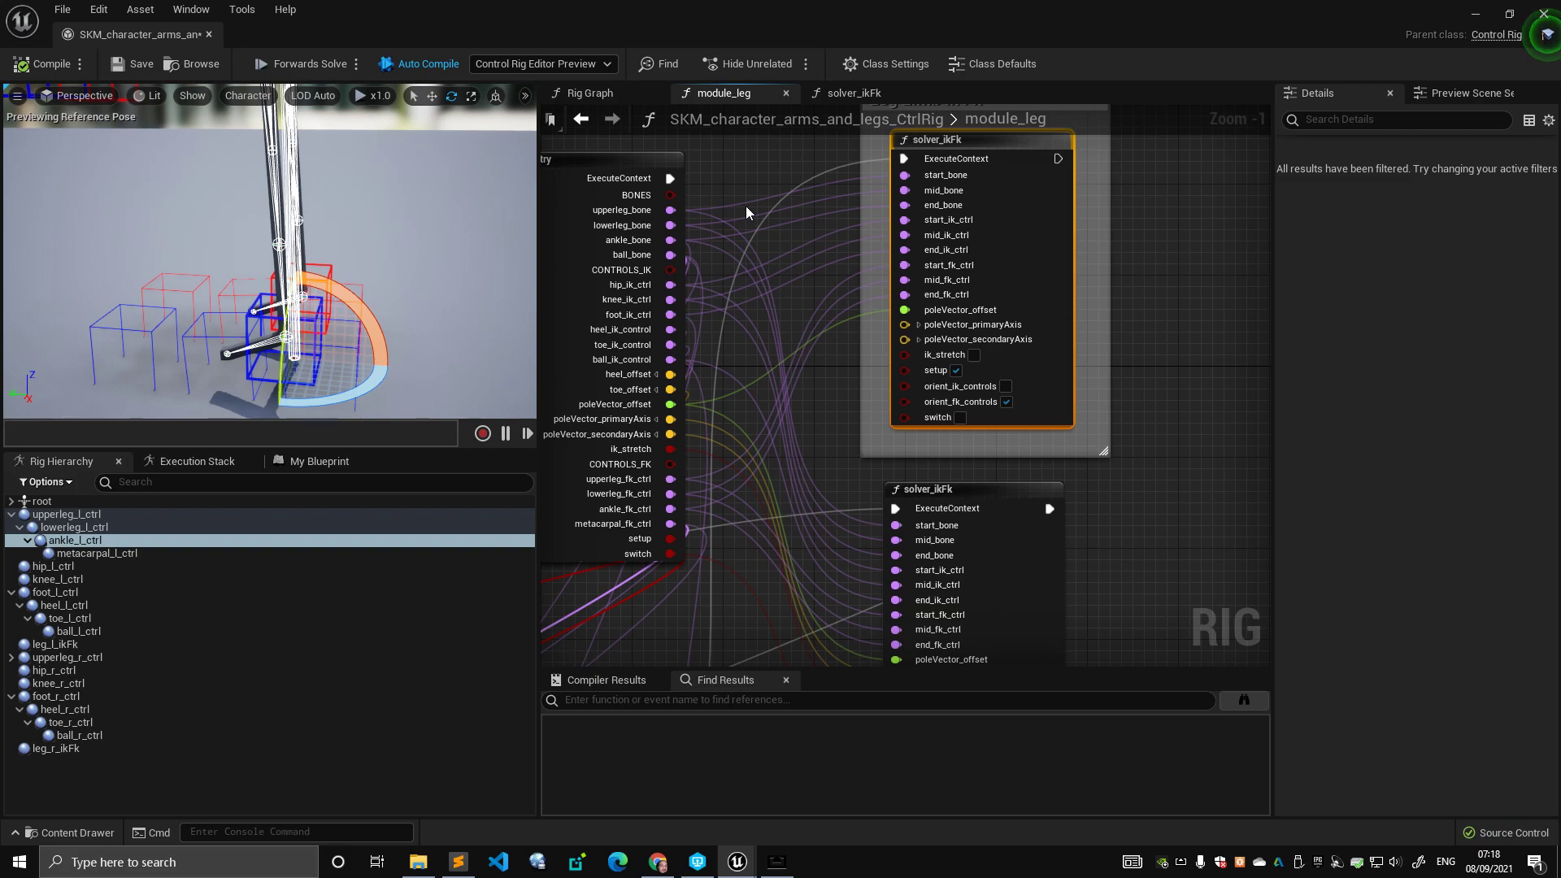
- Select hip_l_ctrl, knee_l_ctrl and foot_l_ctrl in the viewport to match them with the Leg Limb solver's start, mid and end Ik inputs
right_drag(390, 244, 299, 122)
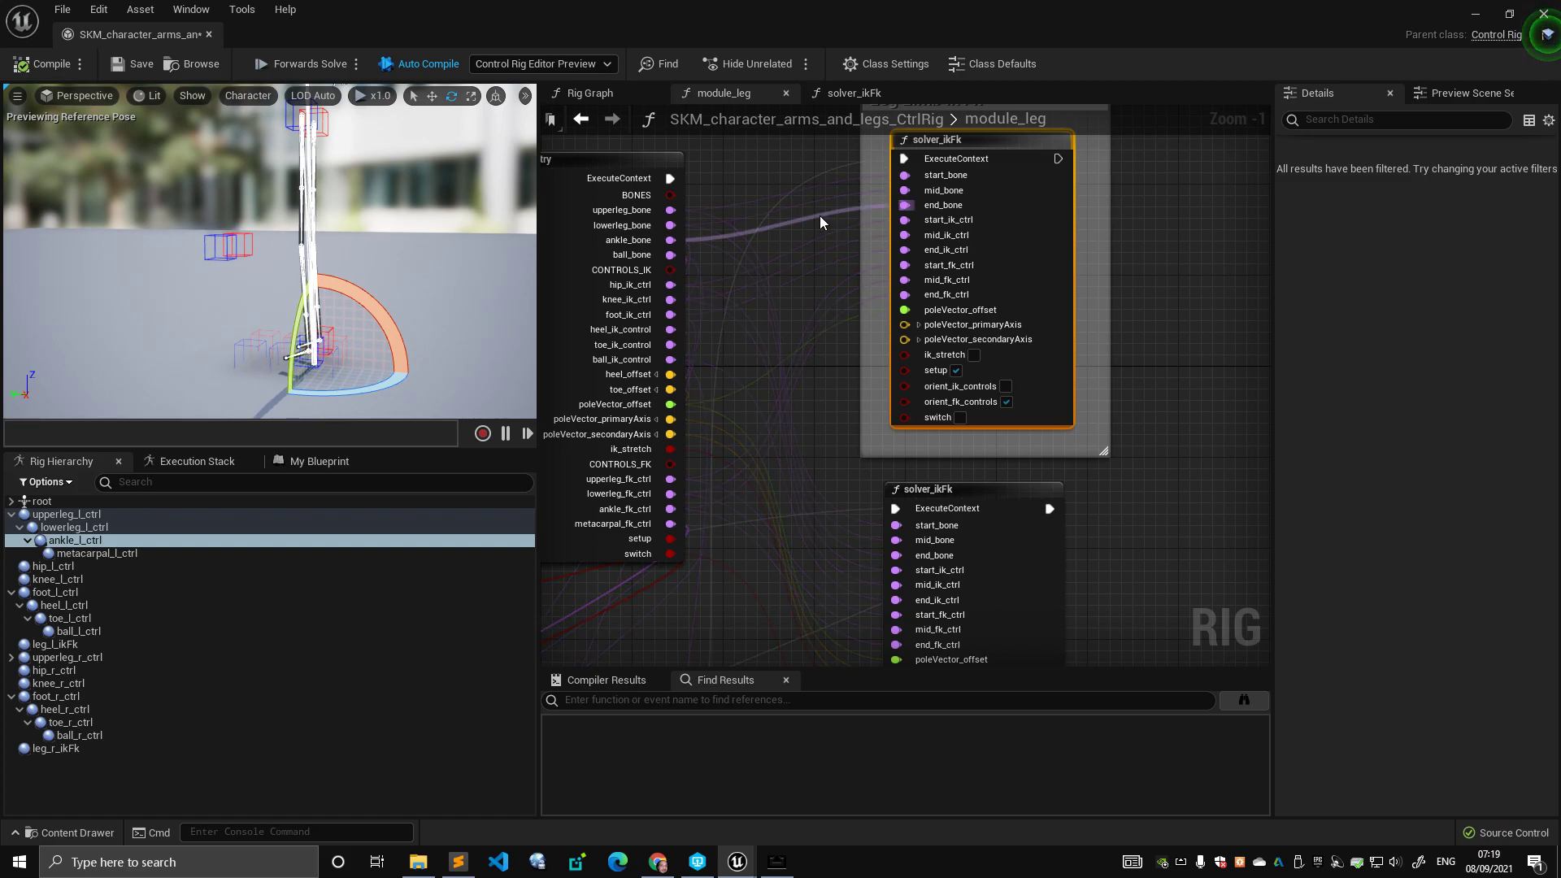
right_drag(396, 285, 382, 215)
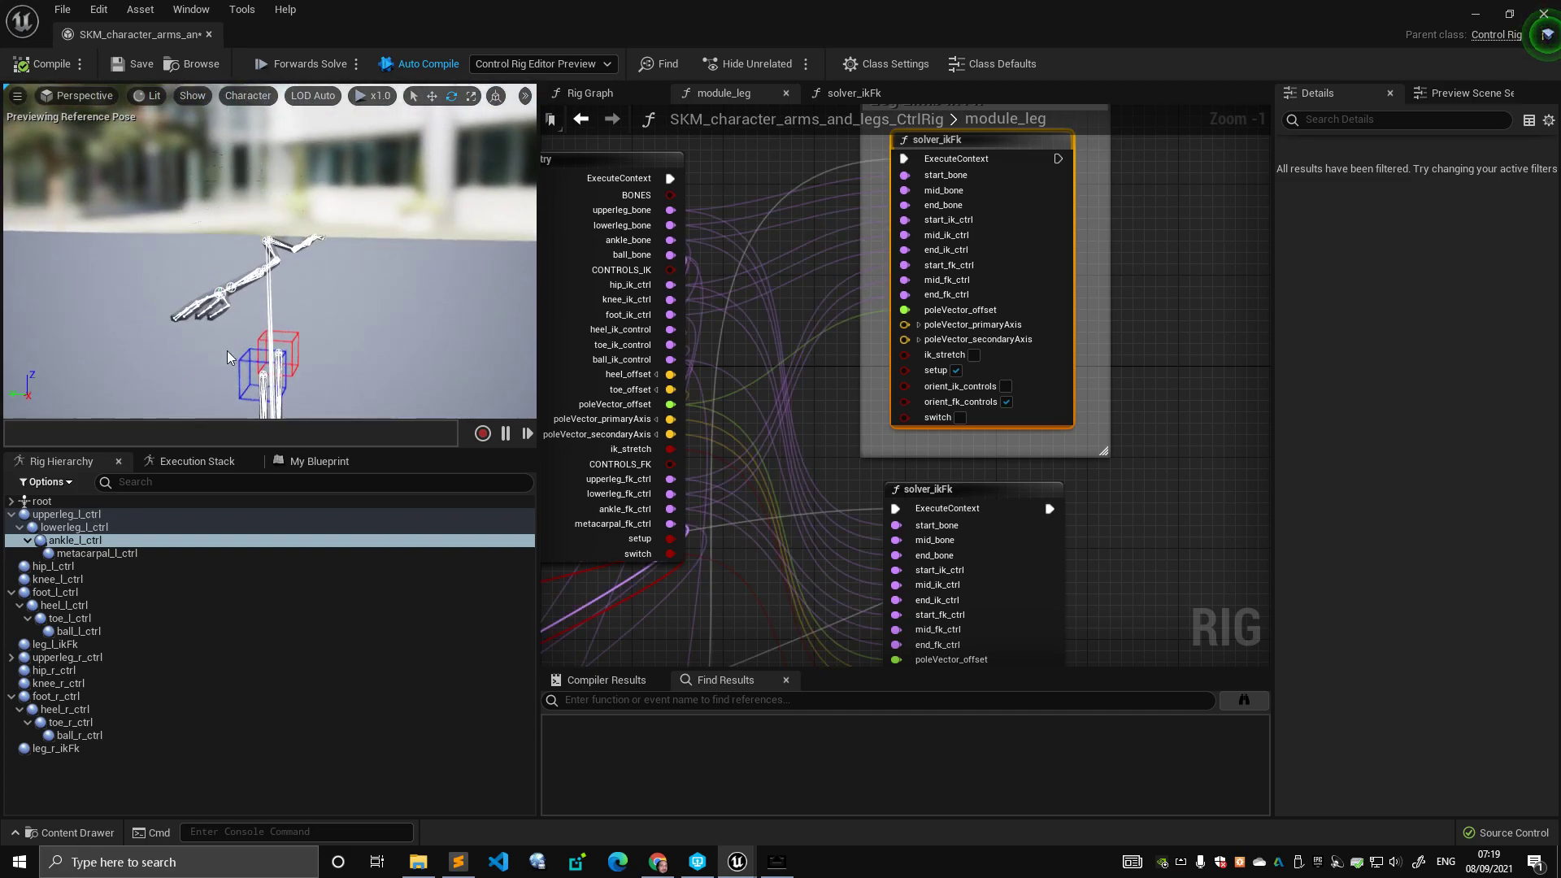
click(247, 379)
right_drag(457, 308, 457, 308)
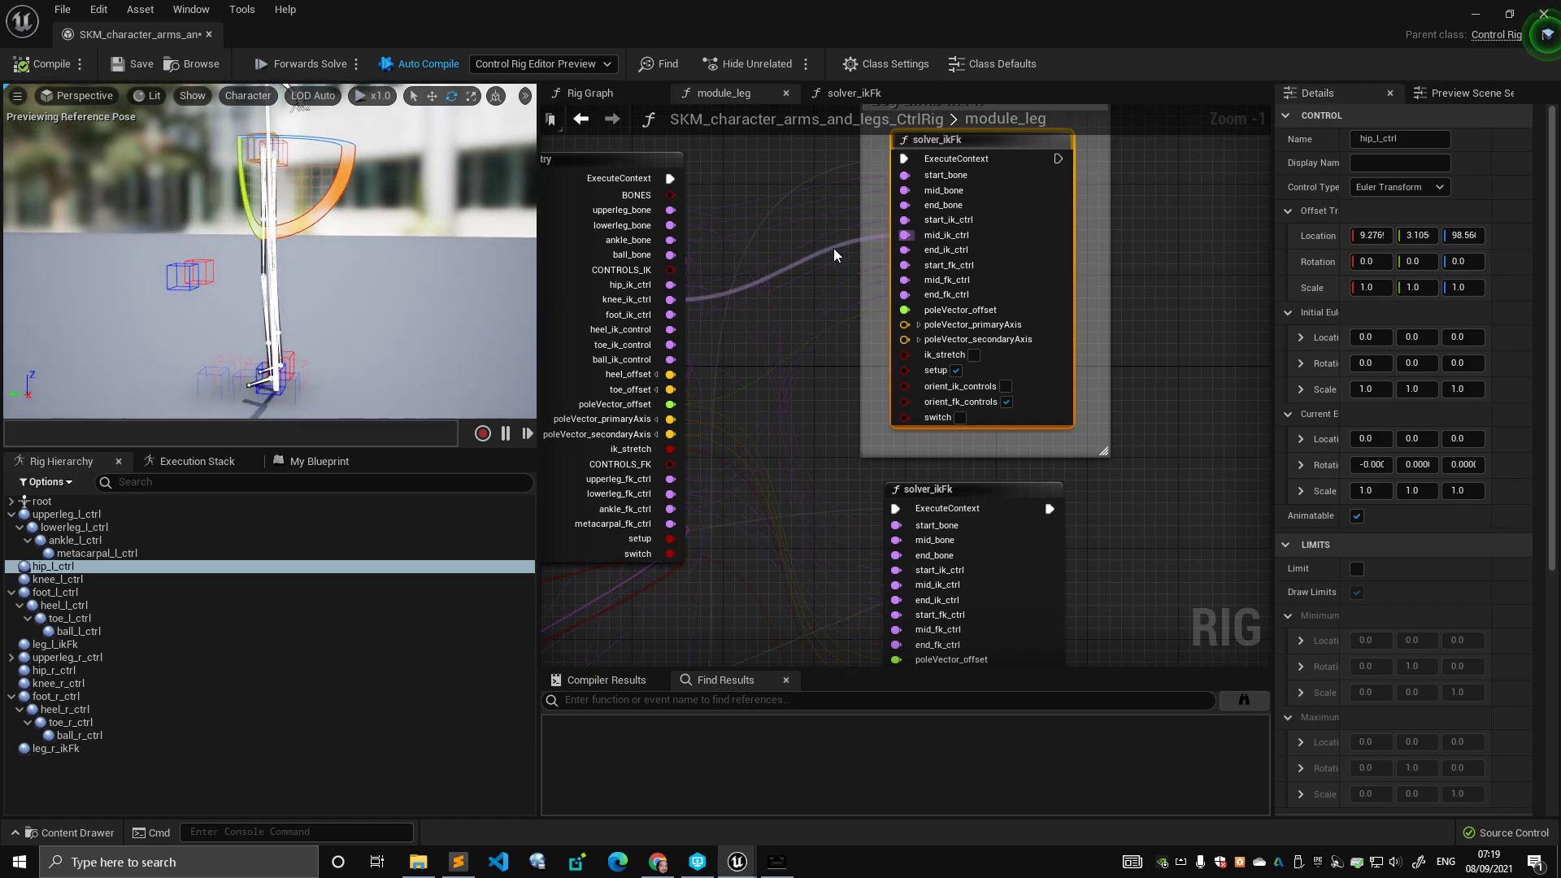
click(202, 316)
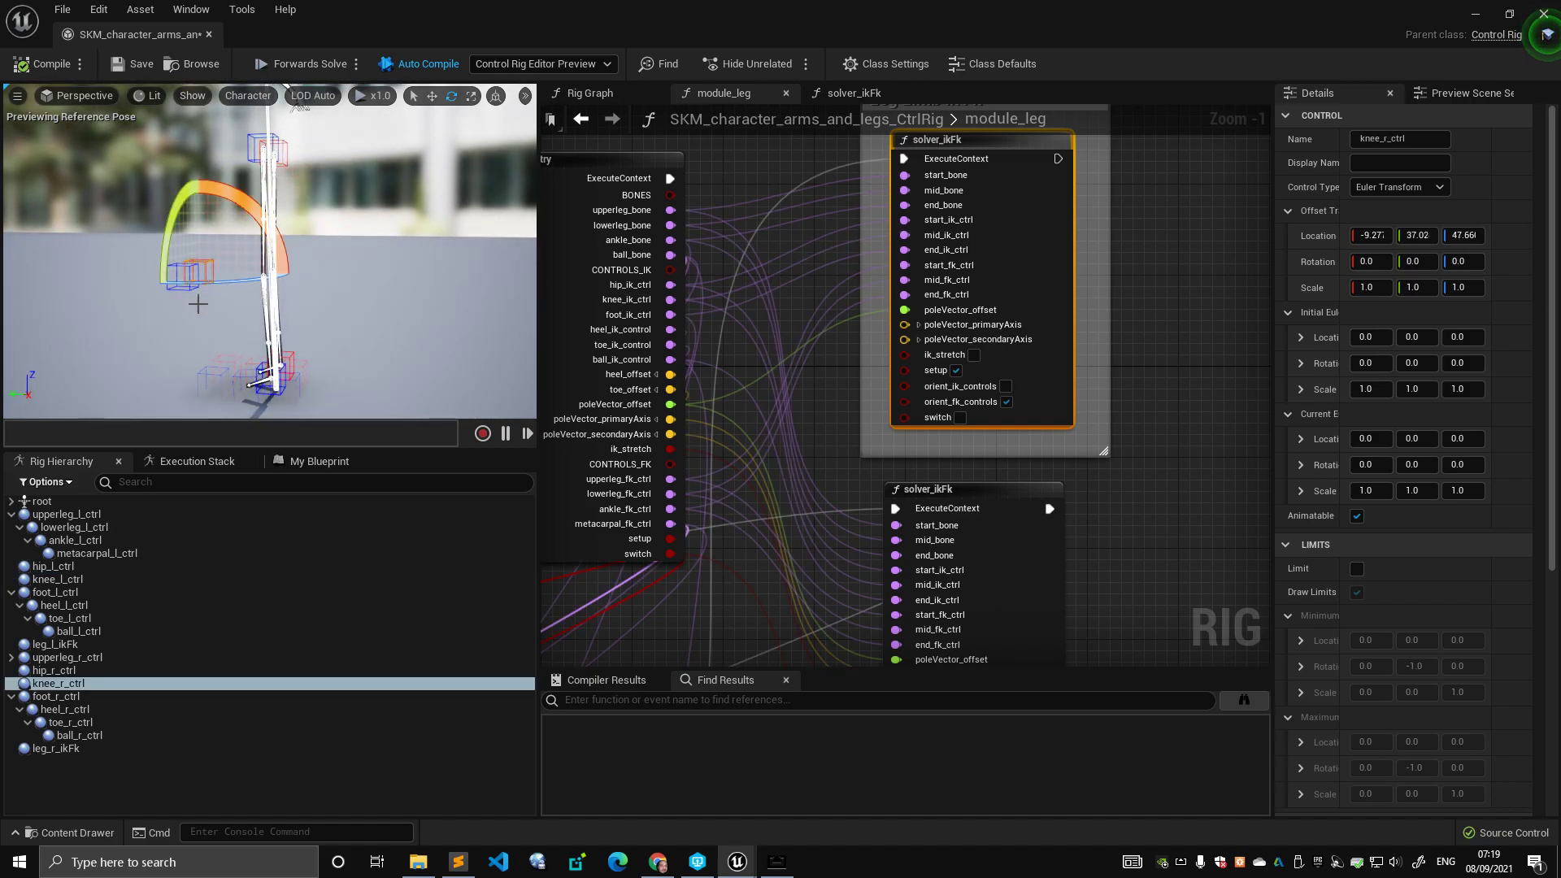
click(190, 287)
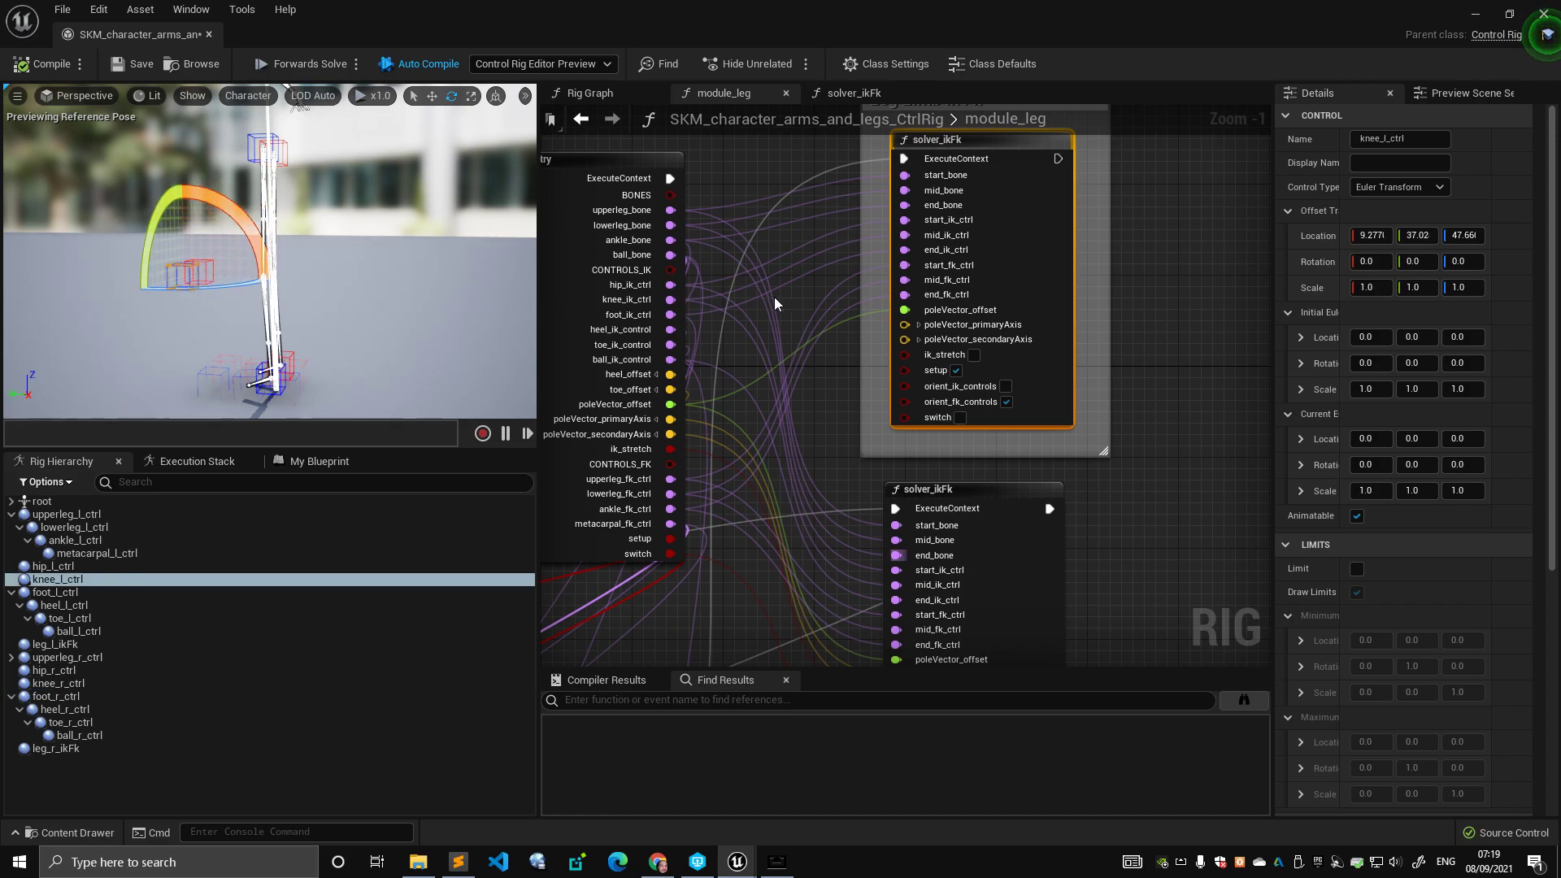
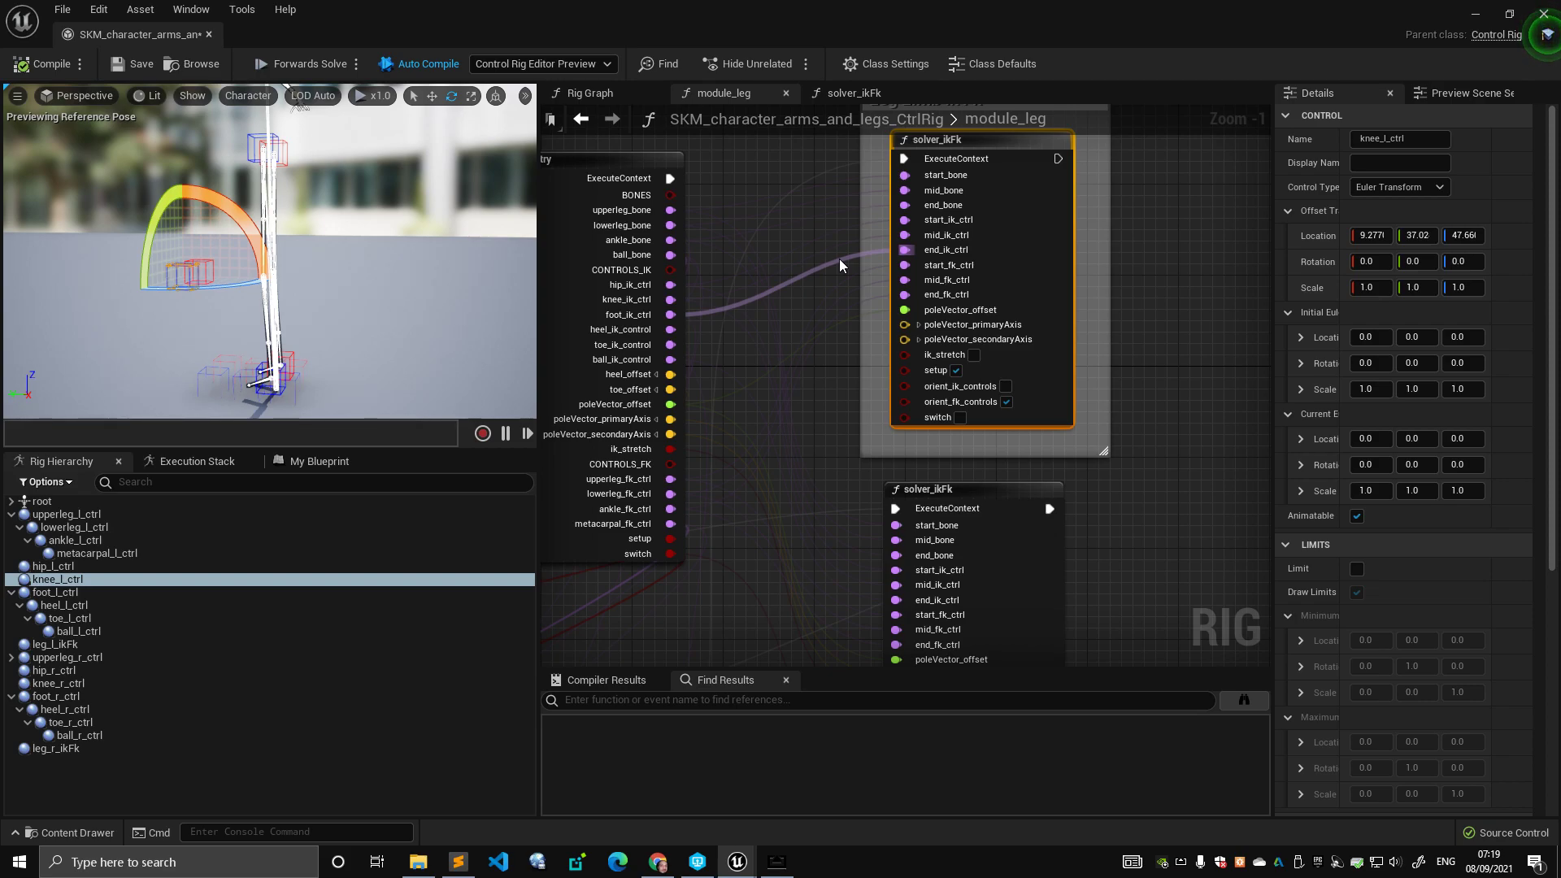
right_drag(291, 302, 313, 379)
scroll(291, 303, up, 4)
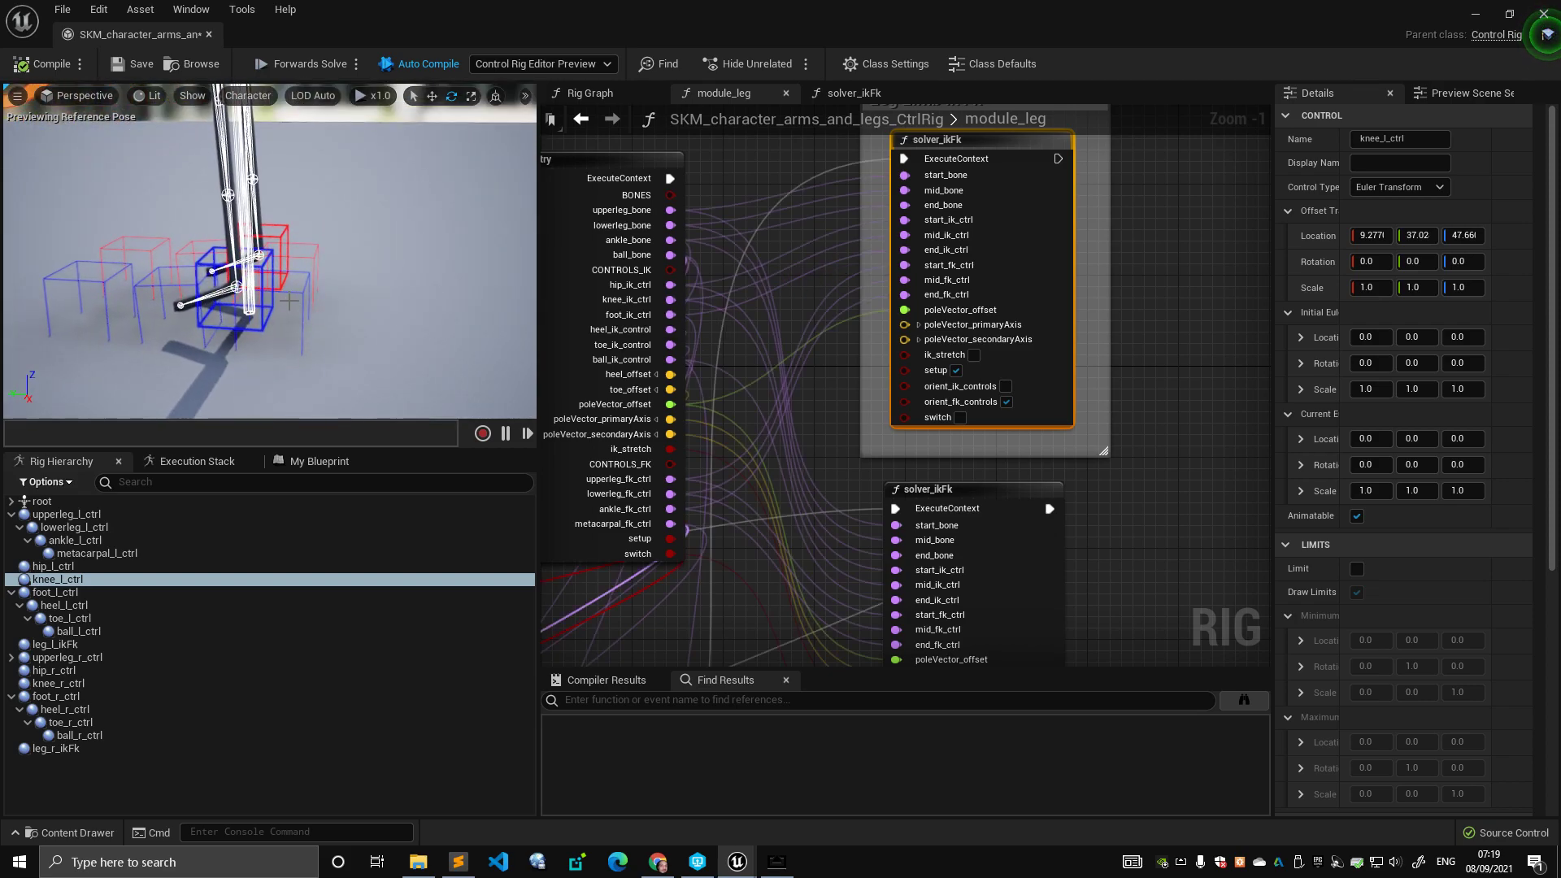
click(288, 289)
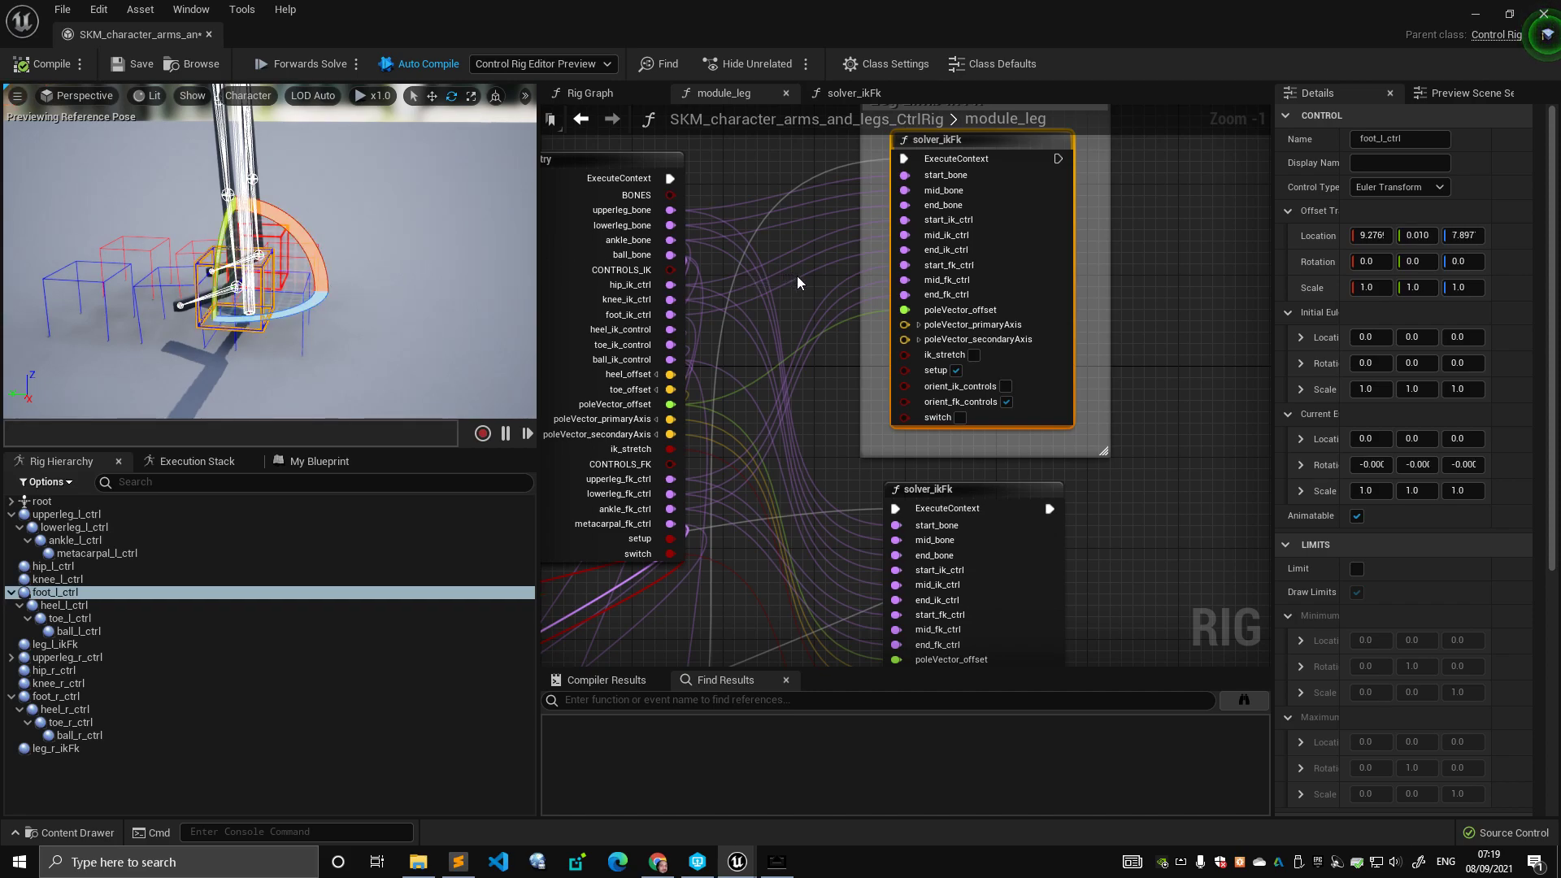
scroll(275, 291, up, 4)
right_drag(275, 291, 277, 313)
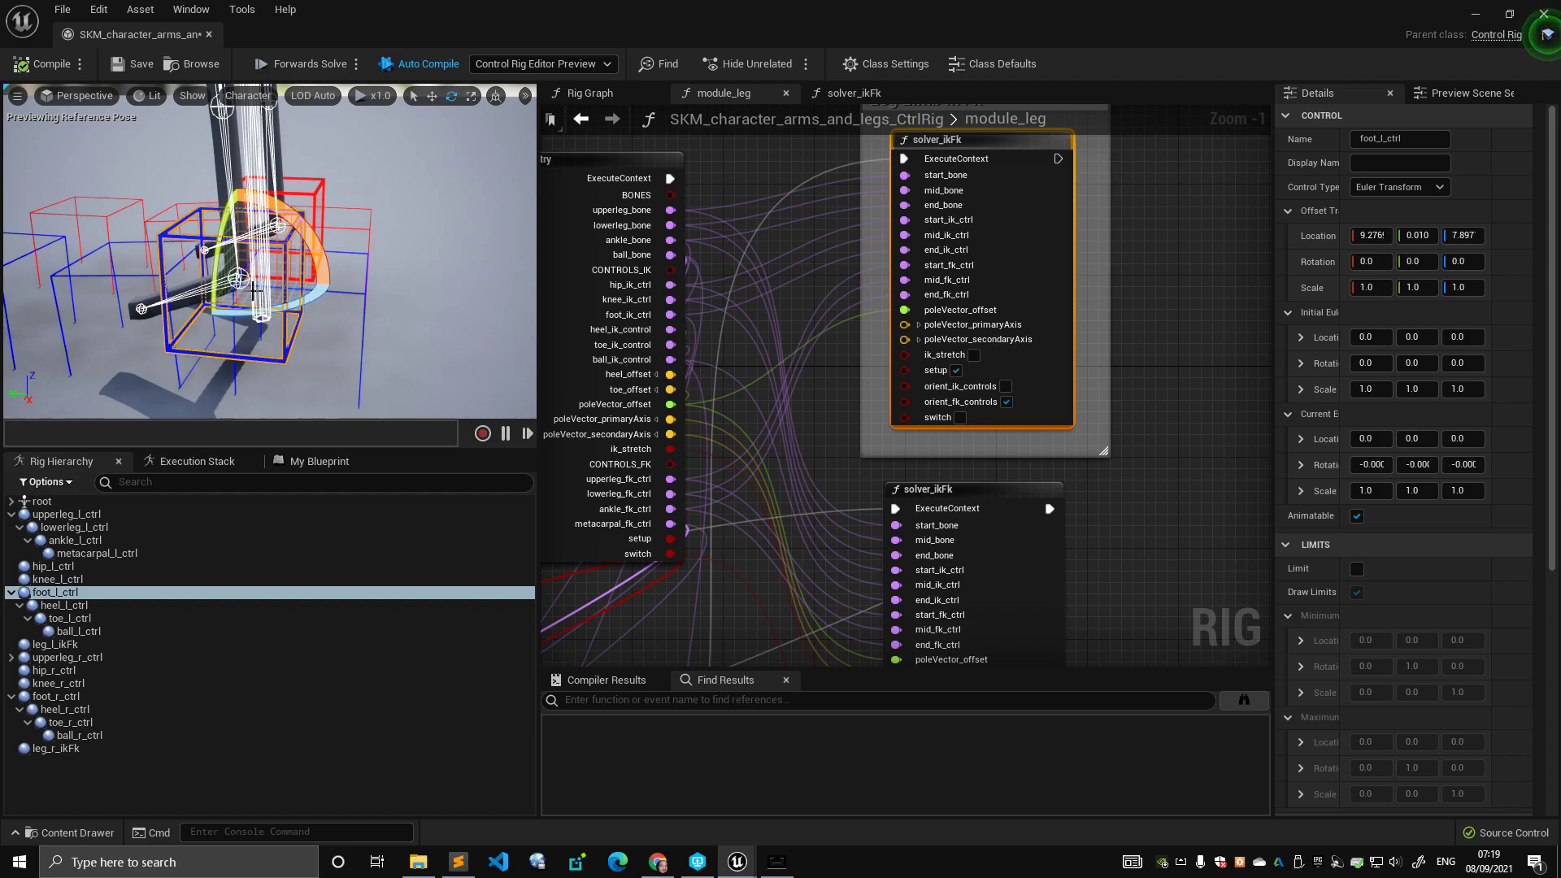
- Rotate ball_l_ctrl to about -688.2 and raise foot_l_ctrl to about 4.93 to test the left foot's Ik pose
click(117, 632)
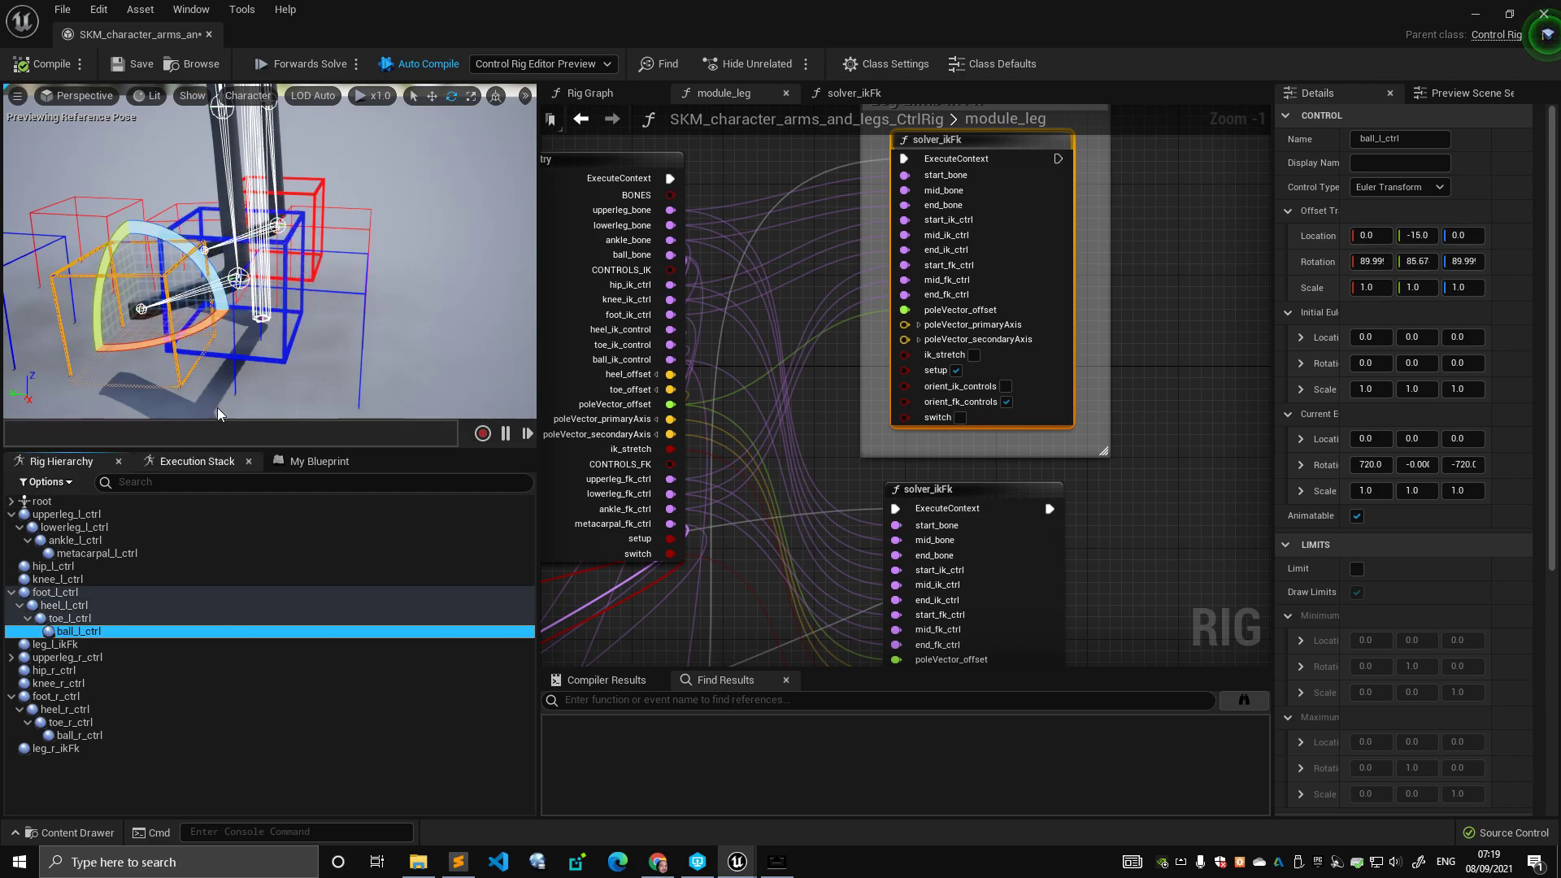
drag(197, 257, 367, 272)
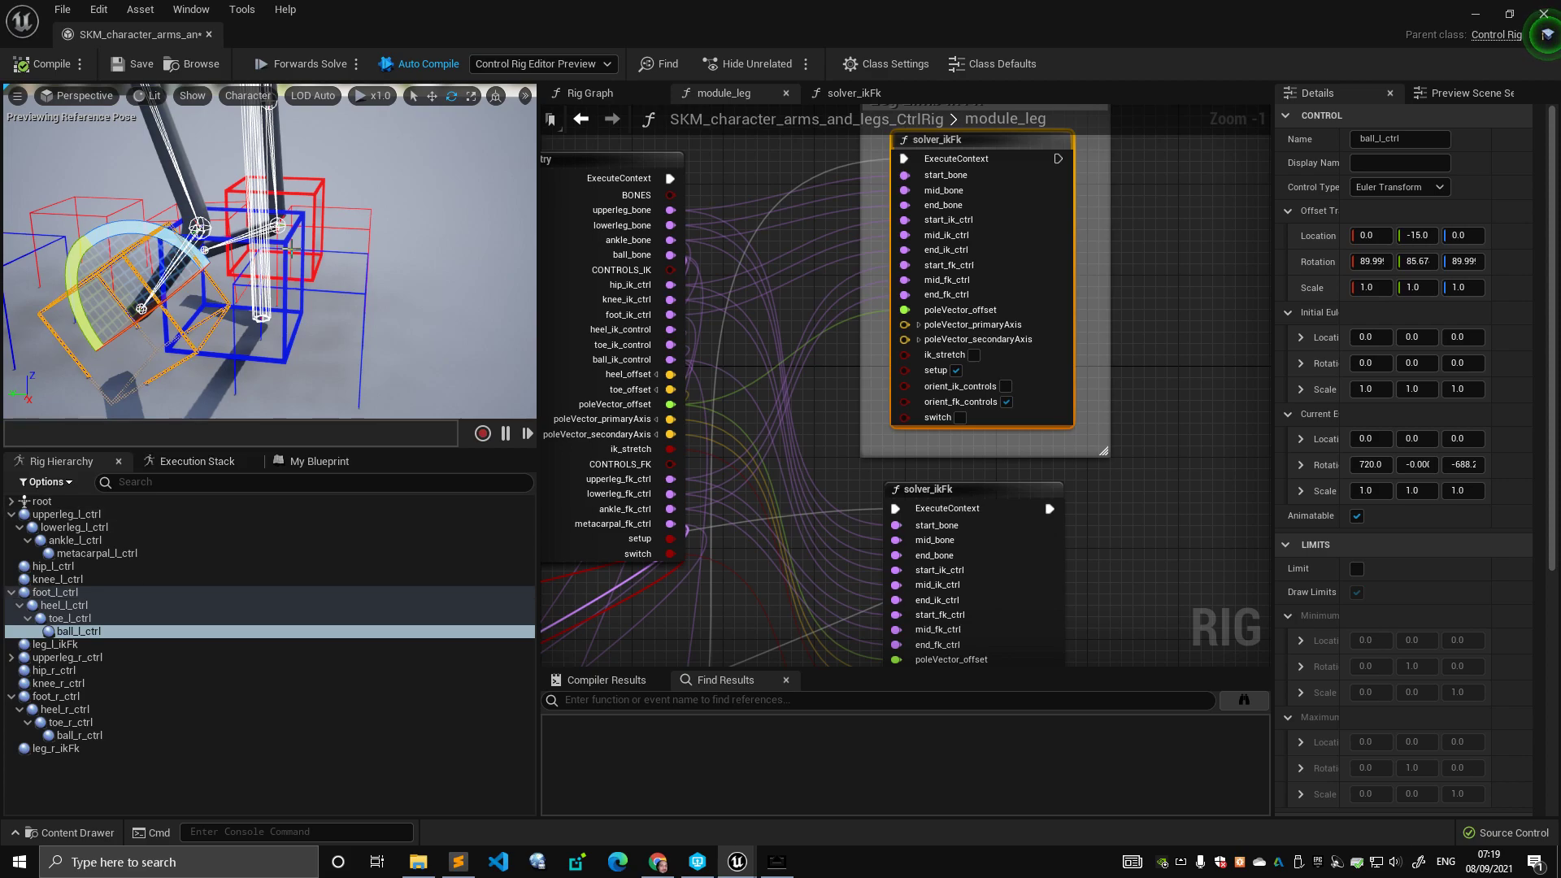
click(56, 592)
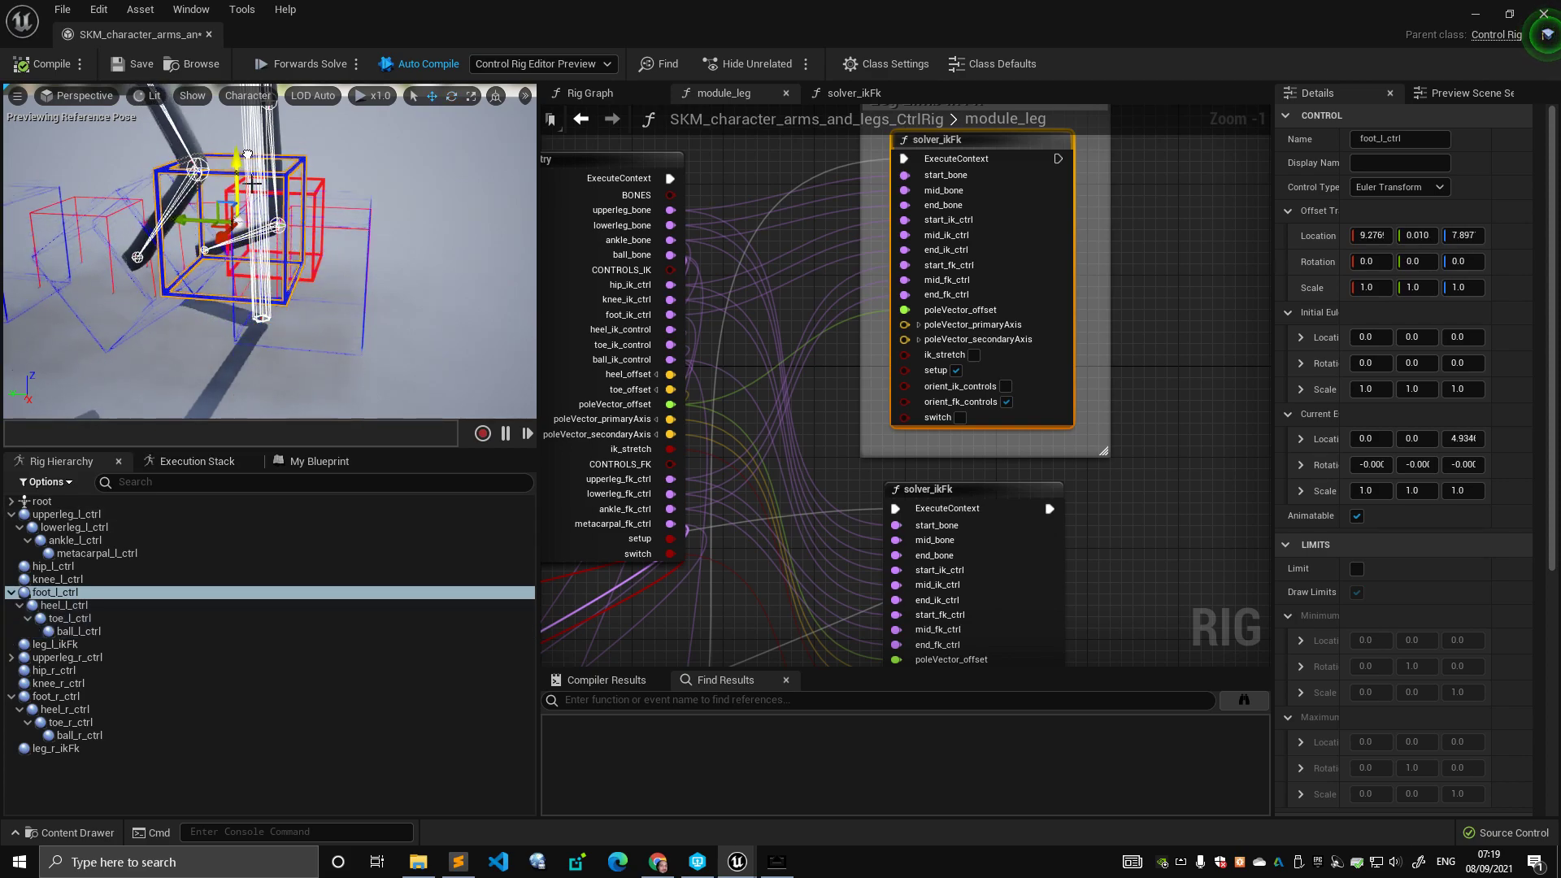
- Select ball_l_ctrl and trace the ball_ik_control wire into end_ik_ctrl on the lower solver_ikFk node, comparing it with the Leg Limb solver
click(106, 630)
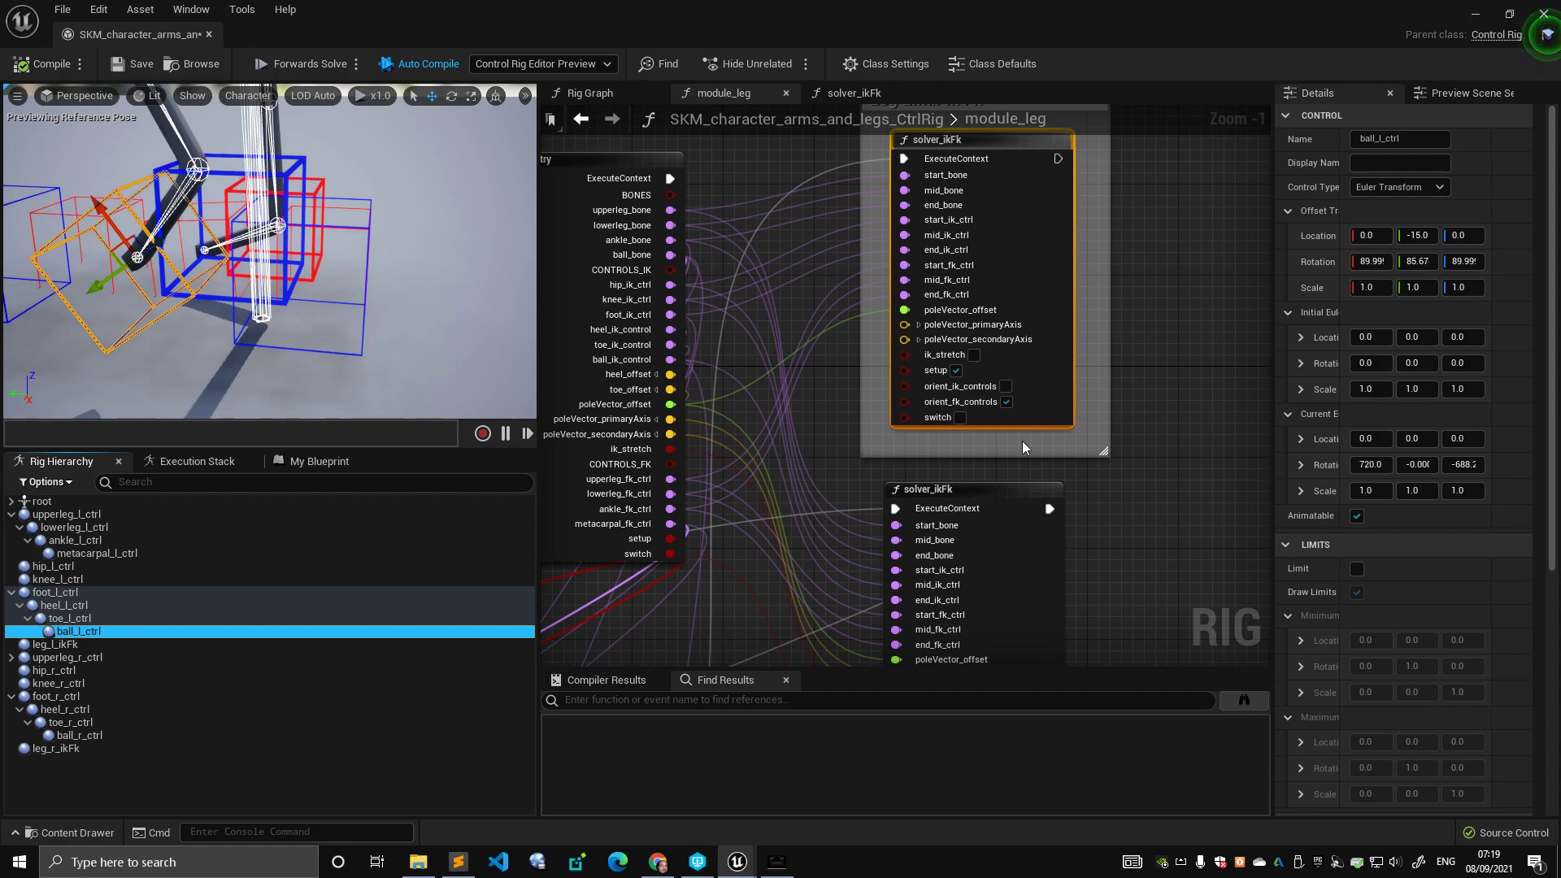
scroll(1149, 359, down, 2)
scroll(1124, 433, down, 2)
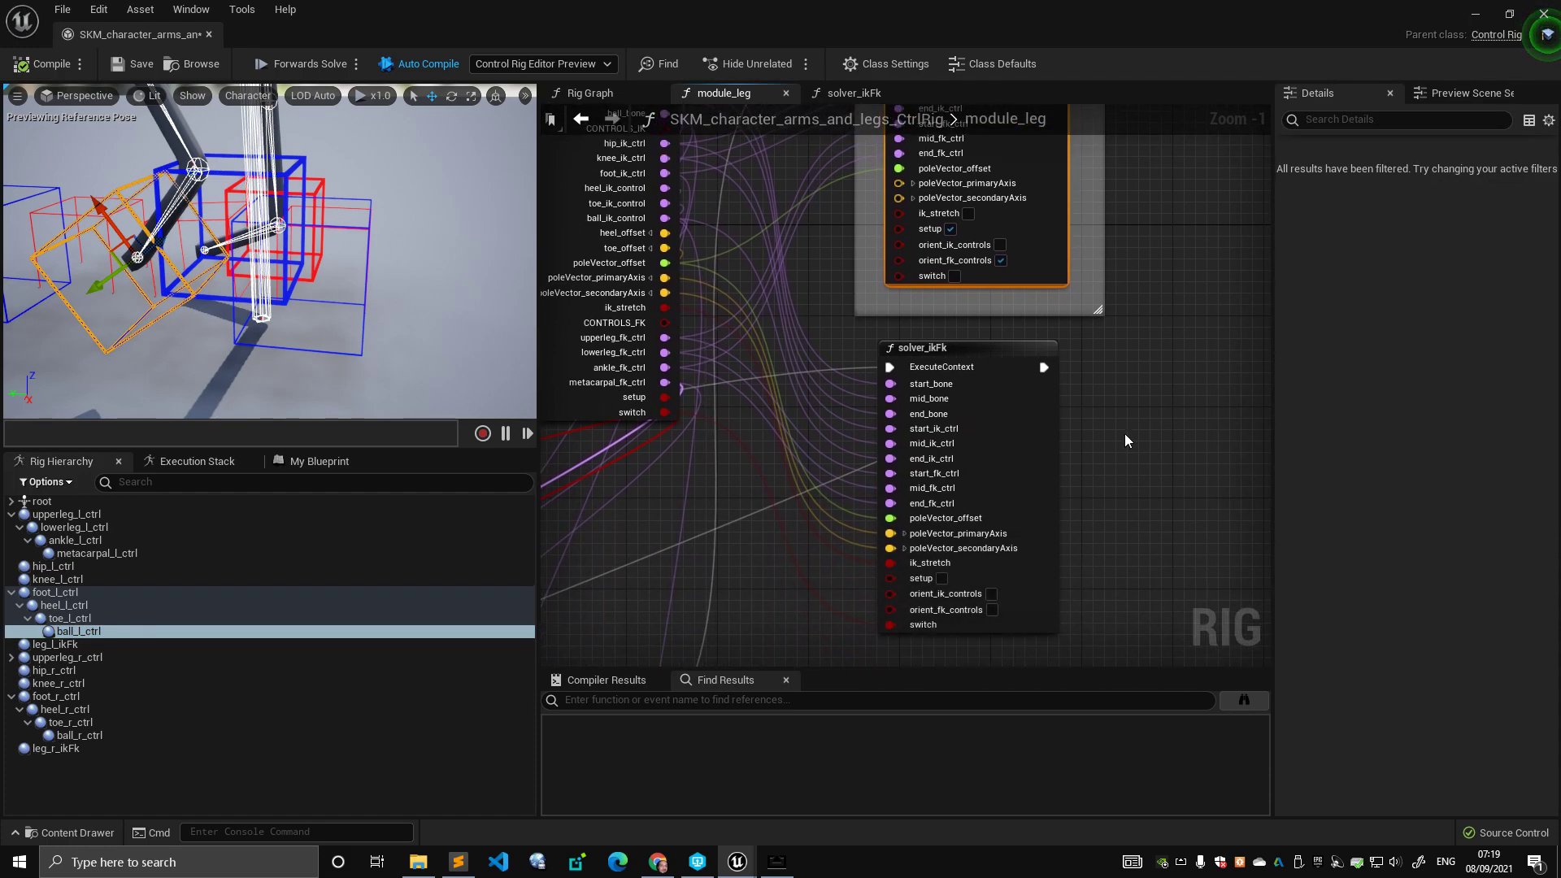
scroll(1017, 349, up, 4)
click(999, 493)
right_drag(1026, 507, 1010, 320)
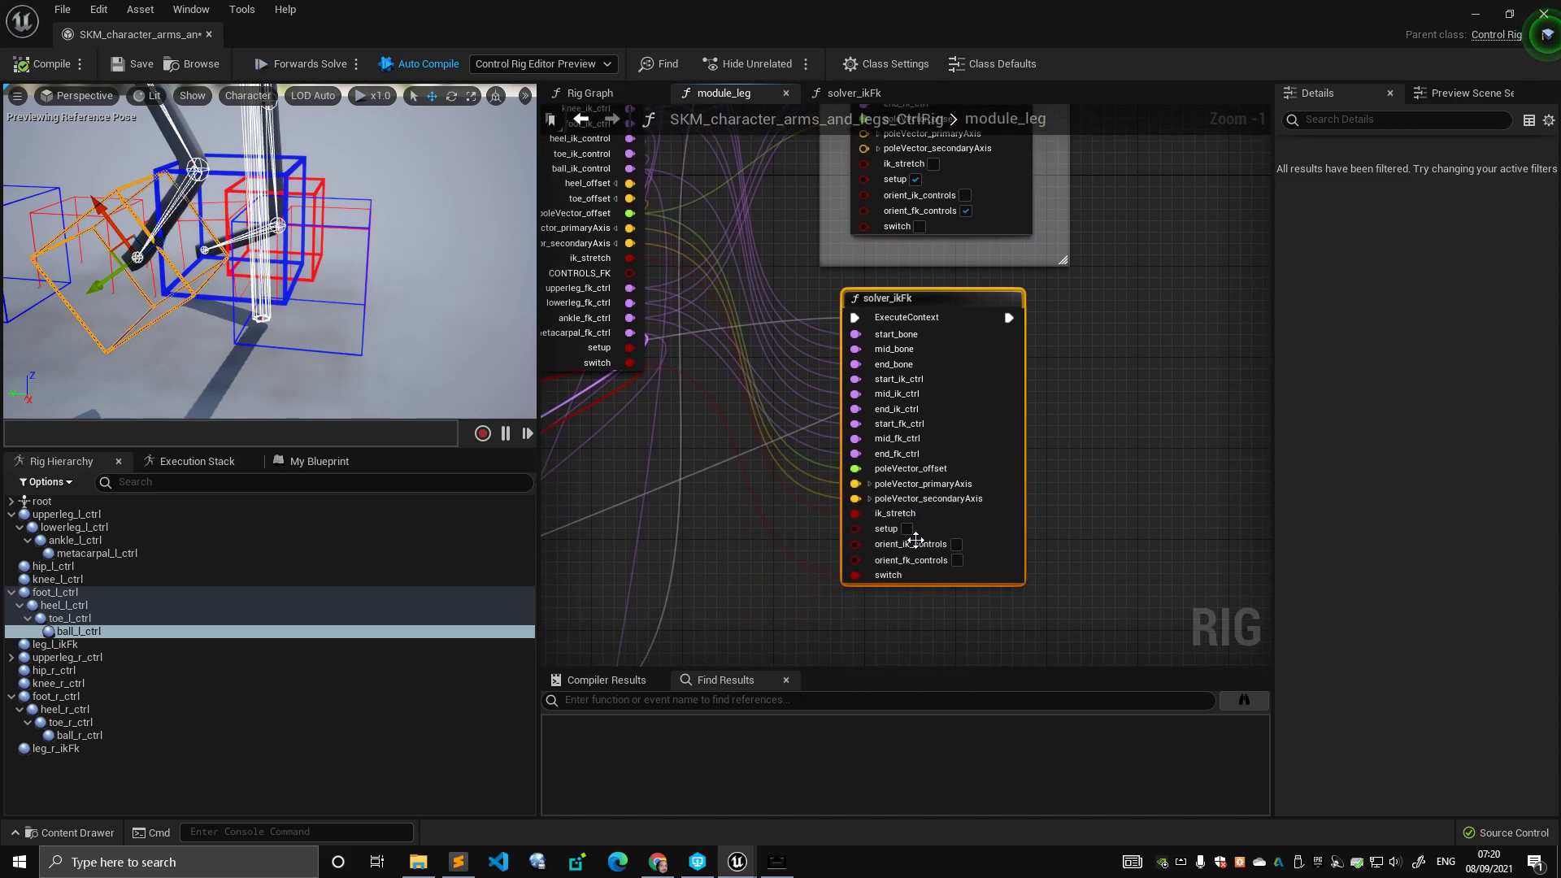
right_drag(880, 494, 943, 580)
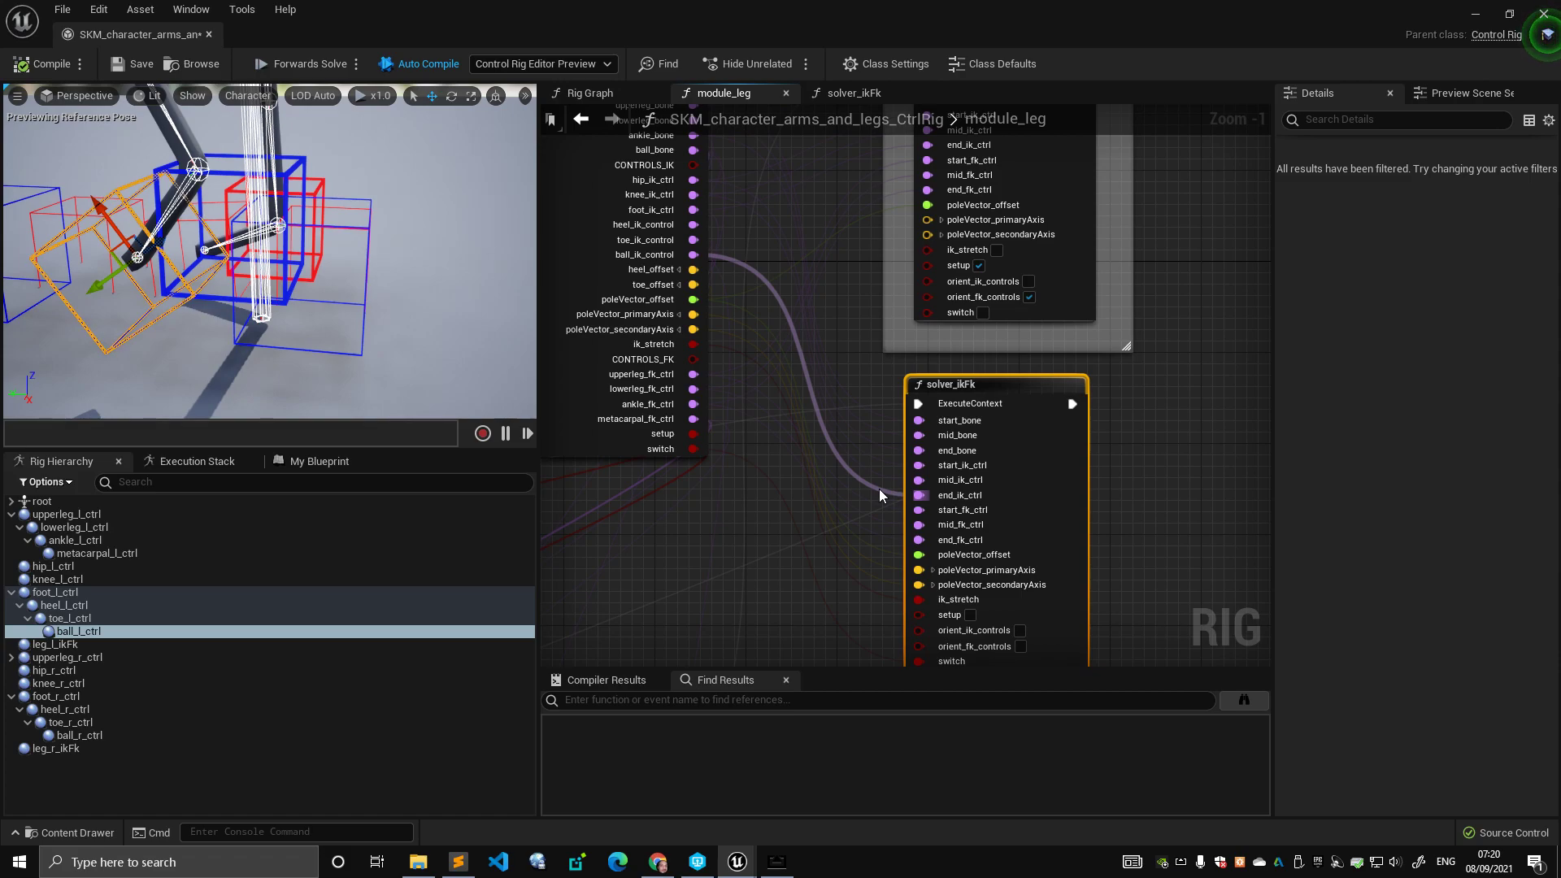
right_drag(903, 206, 893, 316)
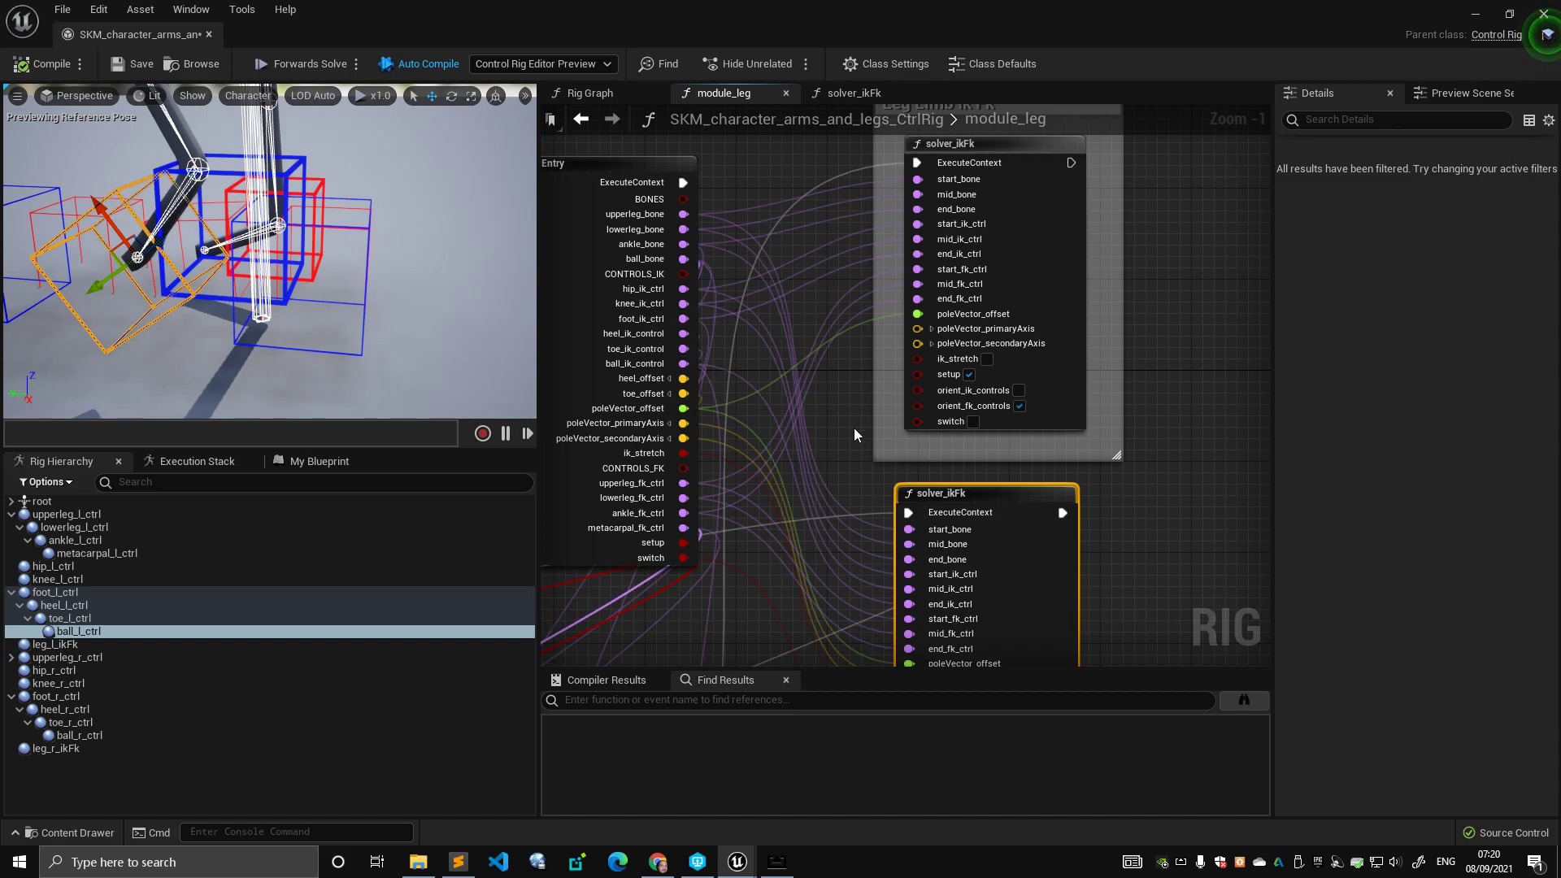
right_drag(902, 488, 922, 387)
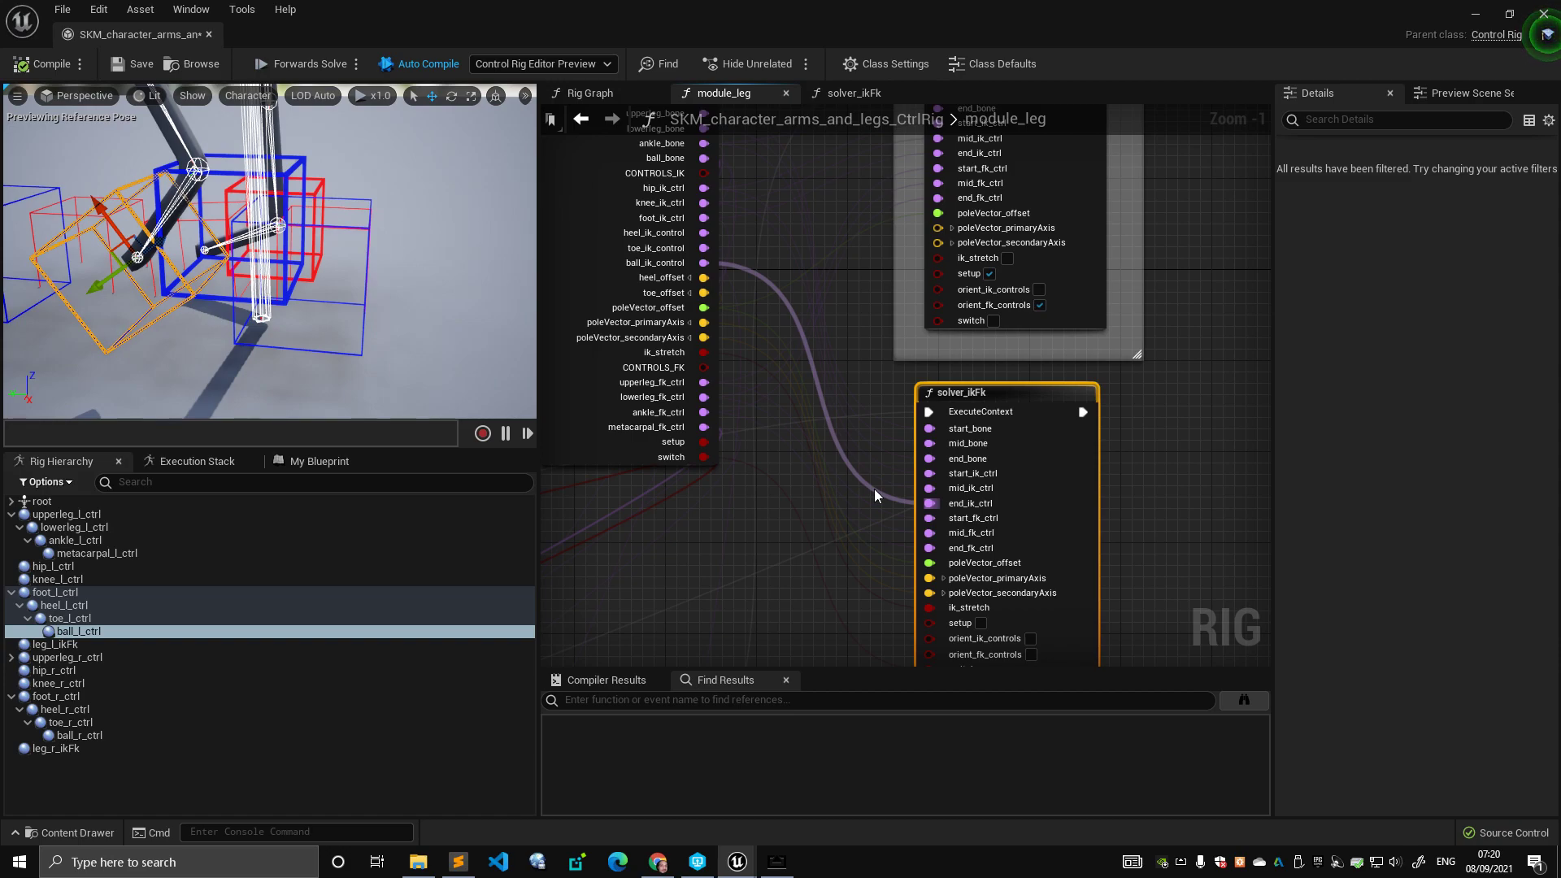
click(77, 633)
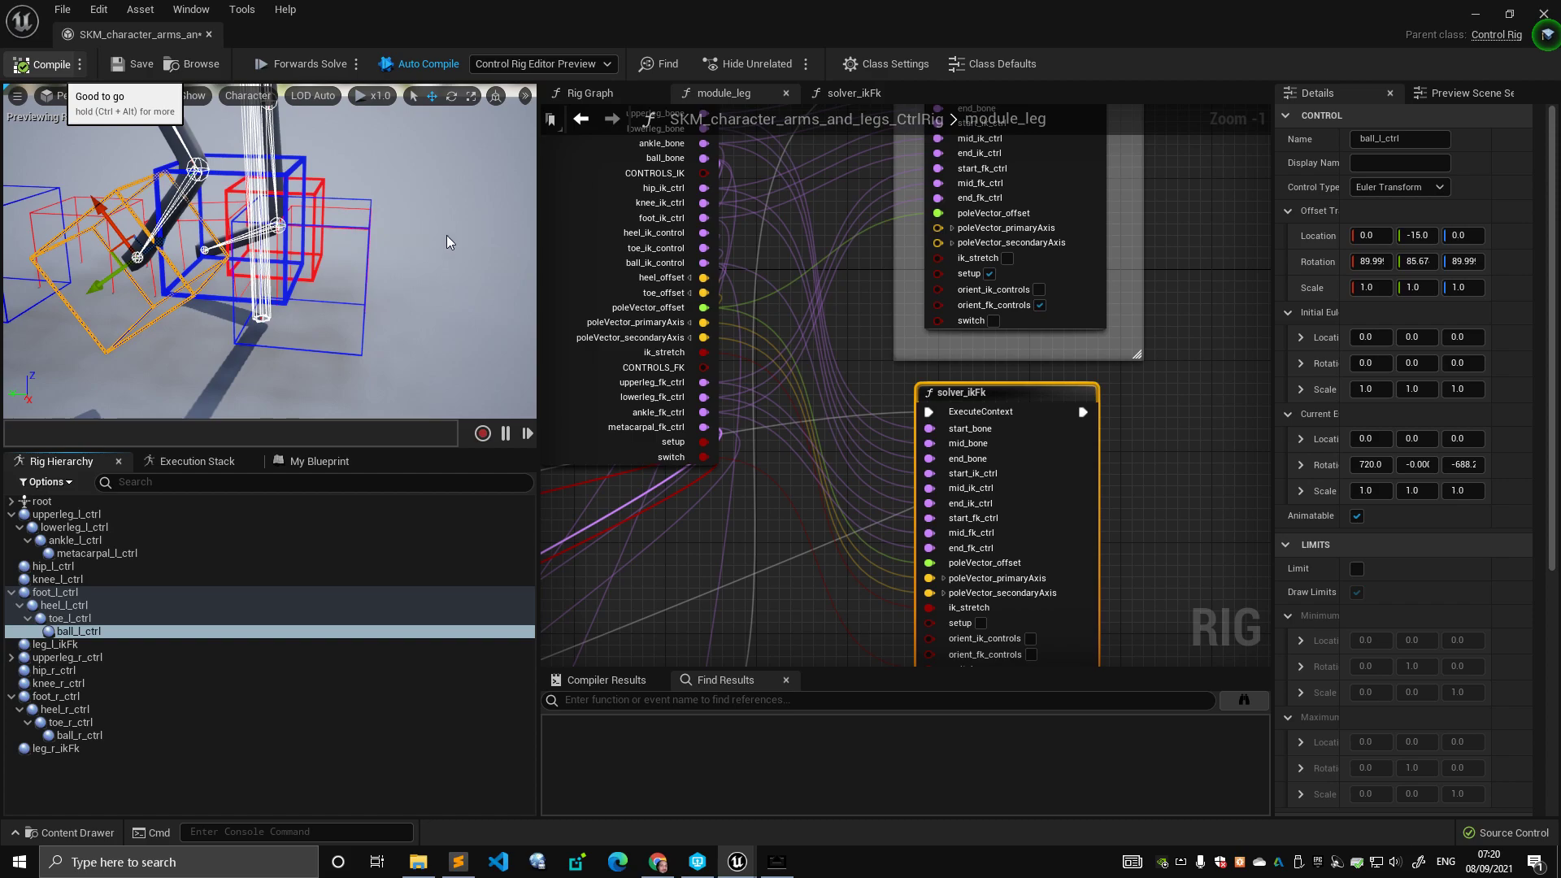
- Save the rig to reset the test pose, then activate rotation for ball_l_ctrl in a closer view of the left foot
key(ctrl+s)
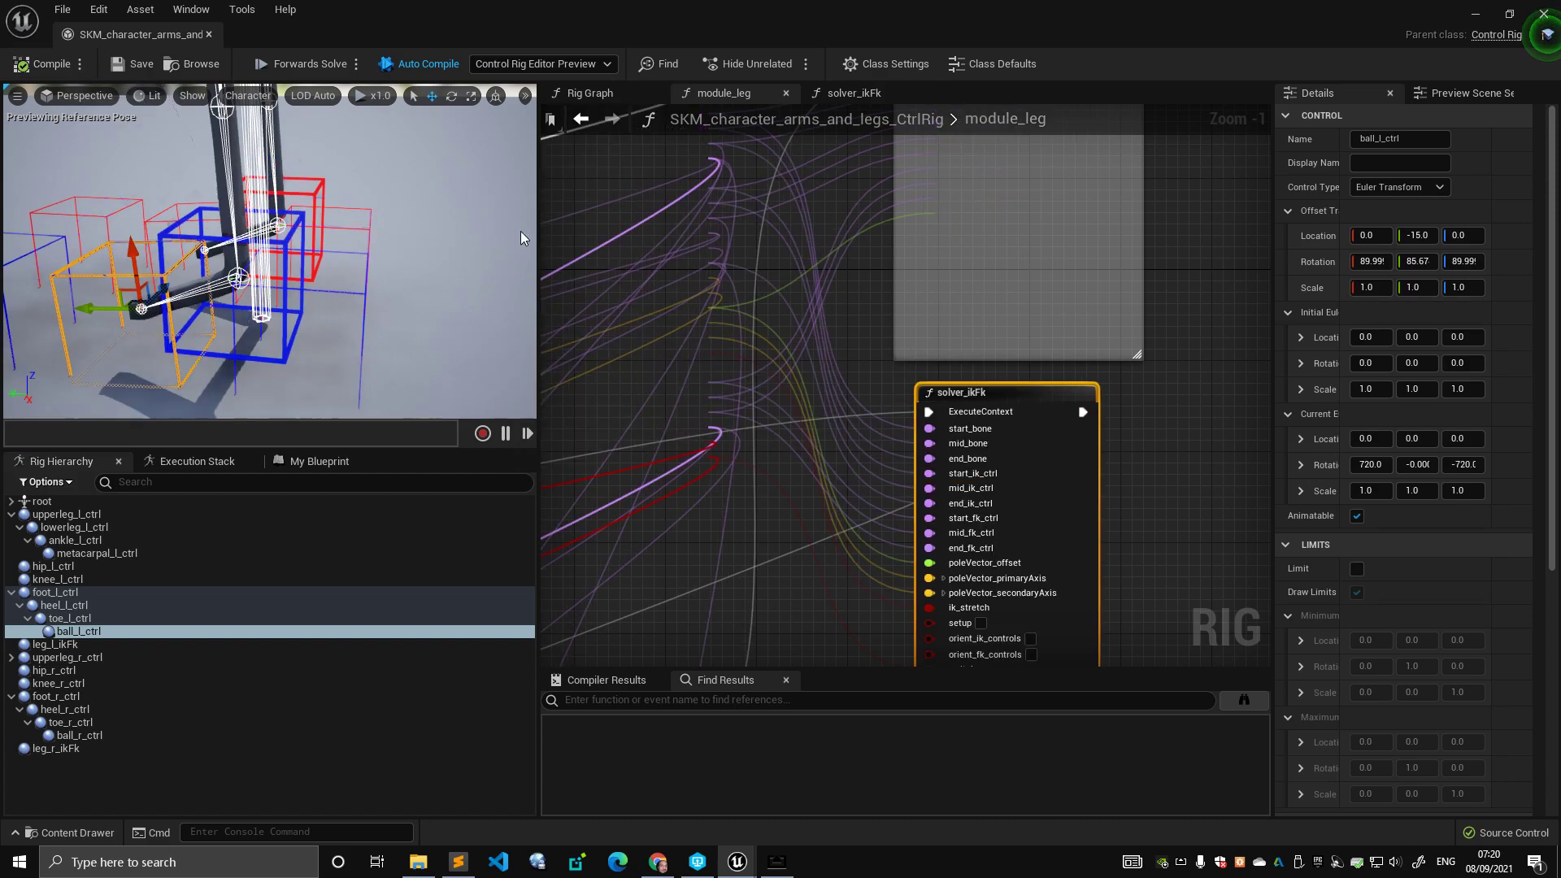
alt+drag(269, 260, 232, 288)
key(e)
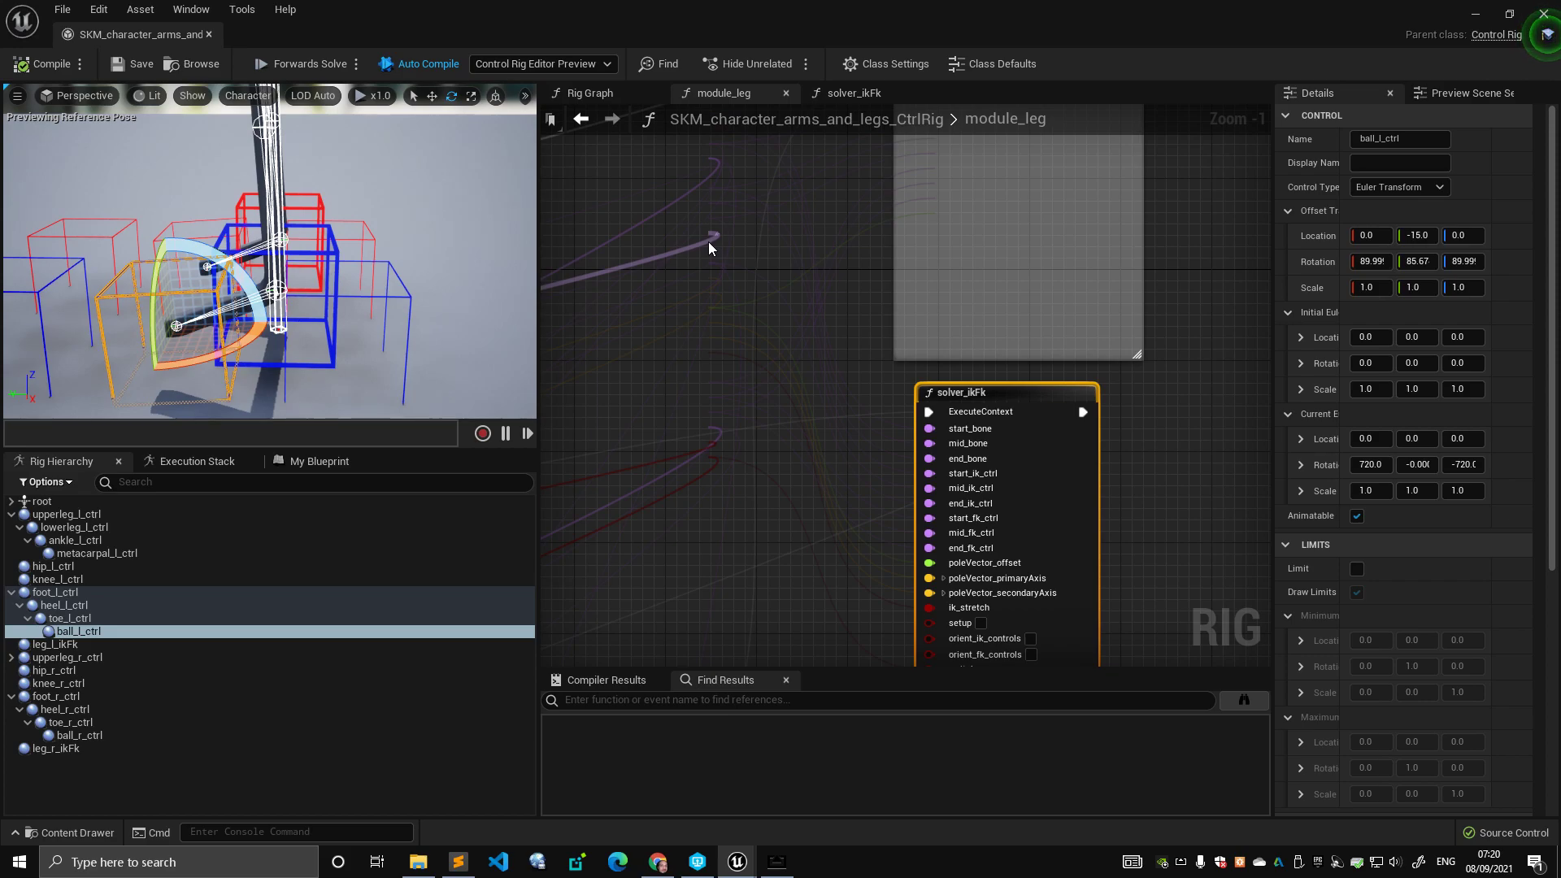
- Move the Entry node back to the far left of the module_leg graph, beside the Sequence node
scroll(1214, 381, down, 5)
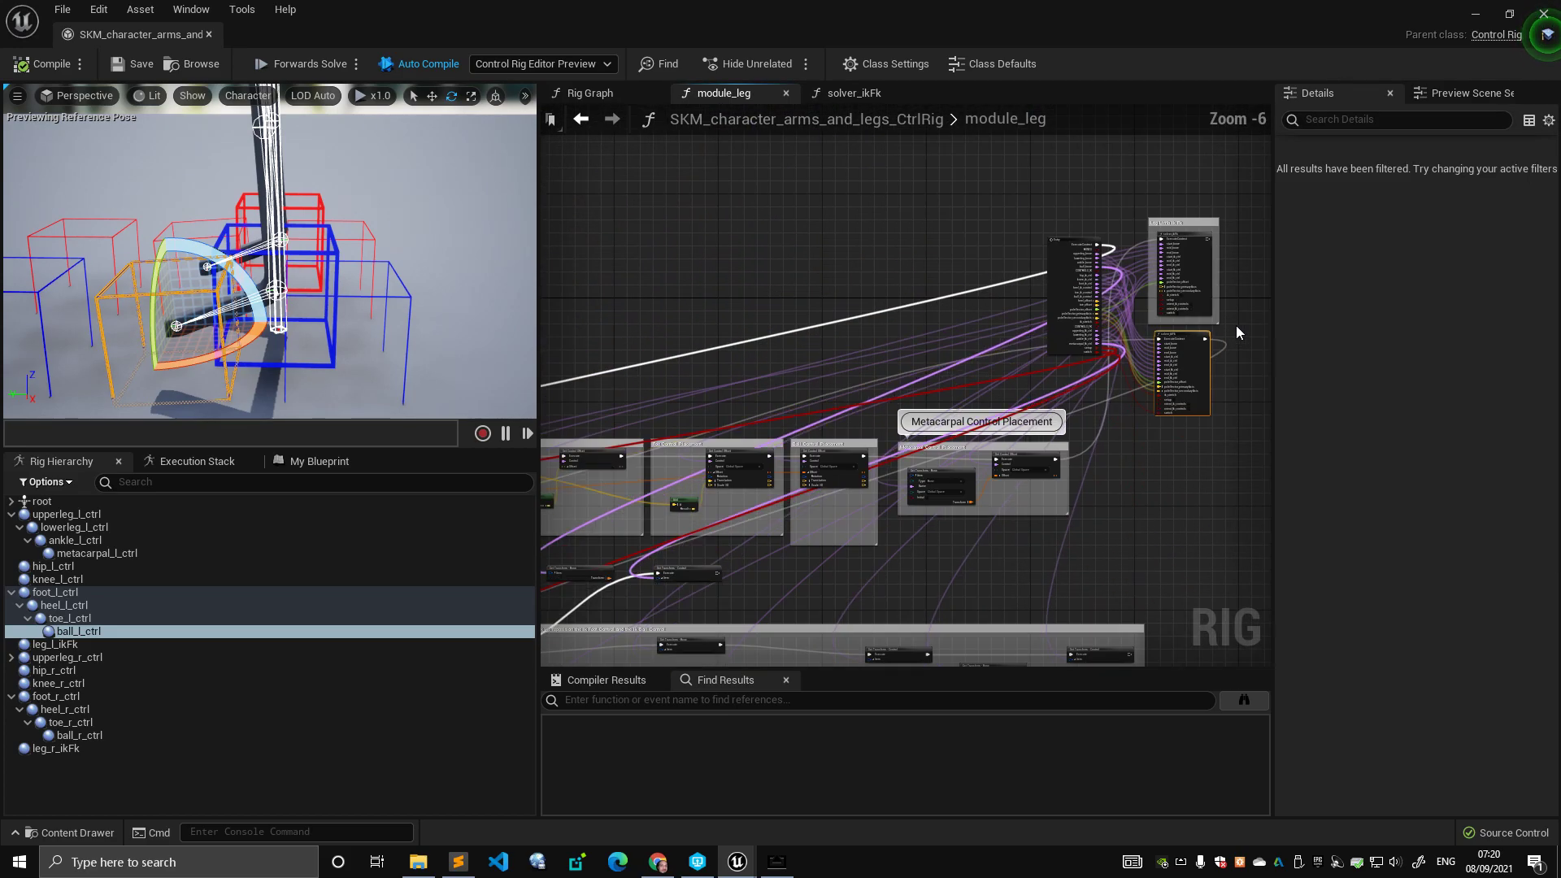
right_drag(1066, 244, 1097, 217)
drag(1097, 217, 743, 292)
right_drag(743, 292, 1005, 213)
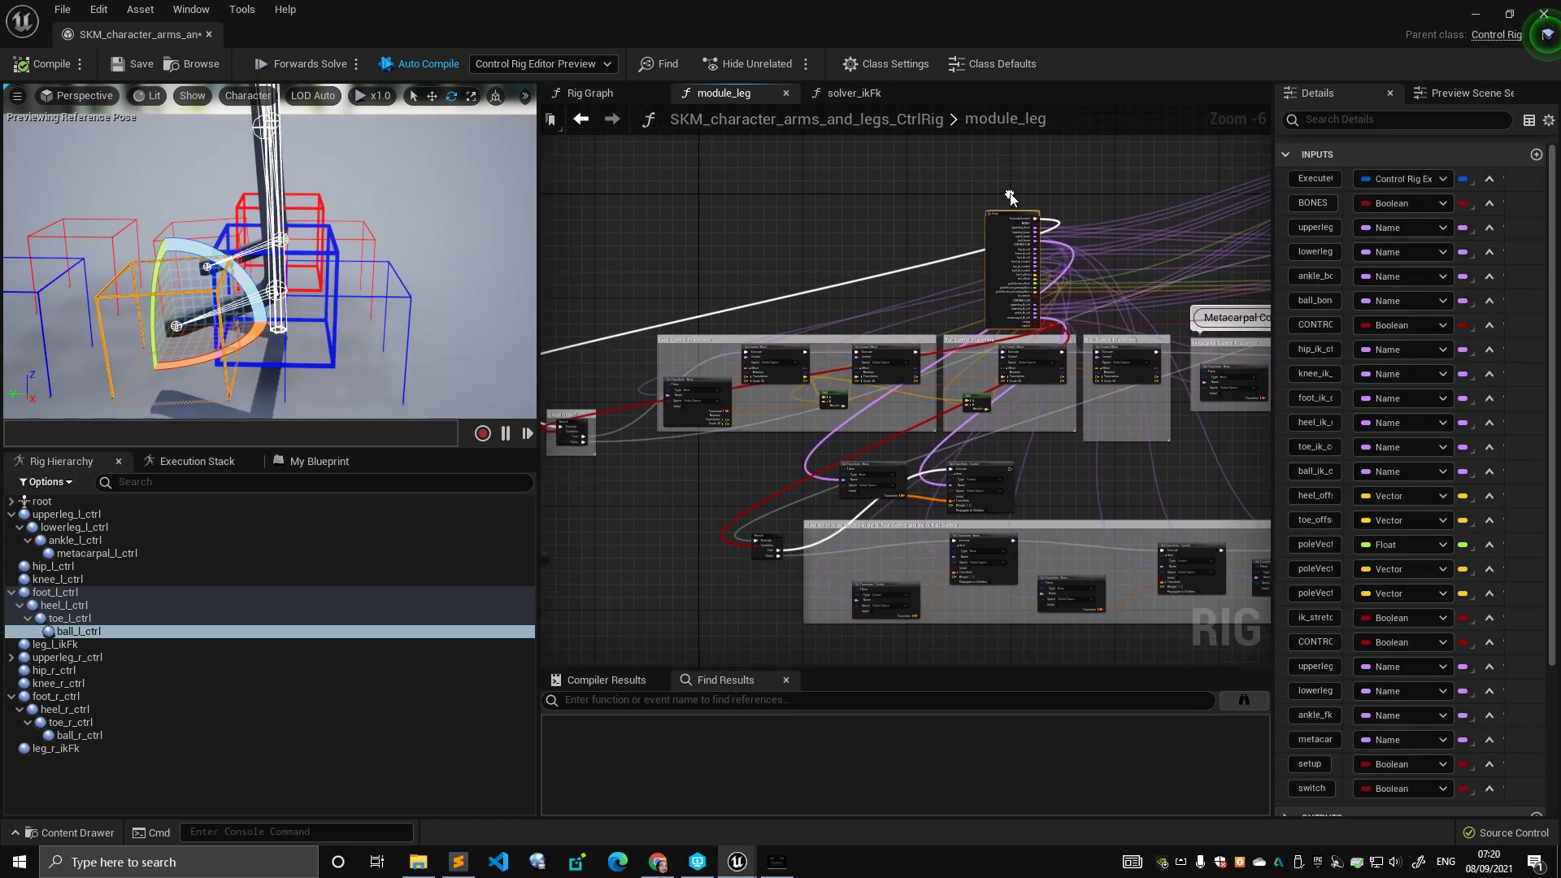
drag(991, 251, 668, 294)
right_drag(711, 234, 946, 184)
drag(929, 242, 626, 368)
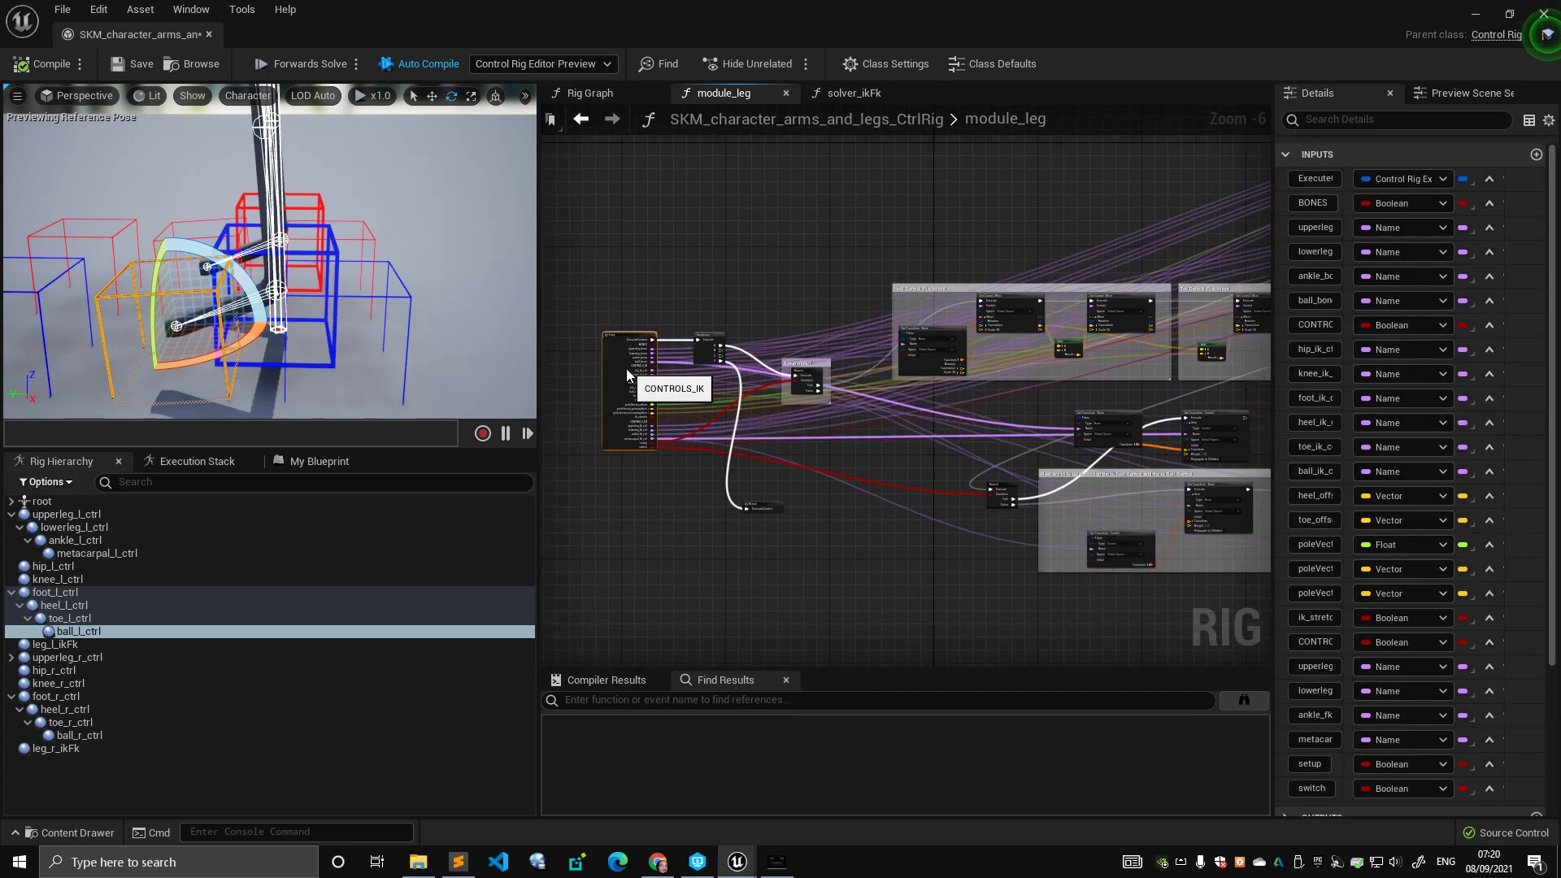
- Move the lower solver_ikFk node down beside the last Set Transform node of the lower comment group
right_drag(1257, 195, 836, 192)
scroll(836, 192, up, 3)
scroll(836, 192, down, 4)
right_drag(1098, 193, 825, 345)
scroll(825, 345, up, 2)
drag(922, 286, 964, 509)
right_drag(955, 443, 988, 112)
drag(1008, 197, 1005, 419)
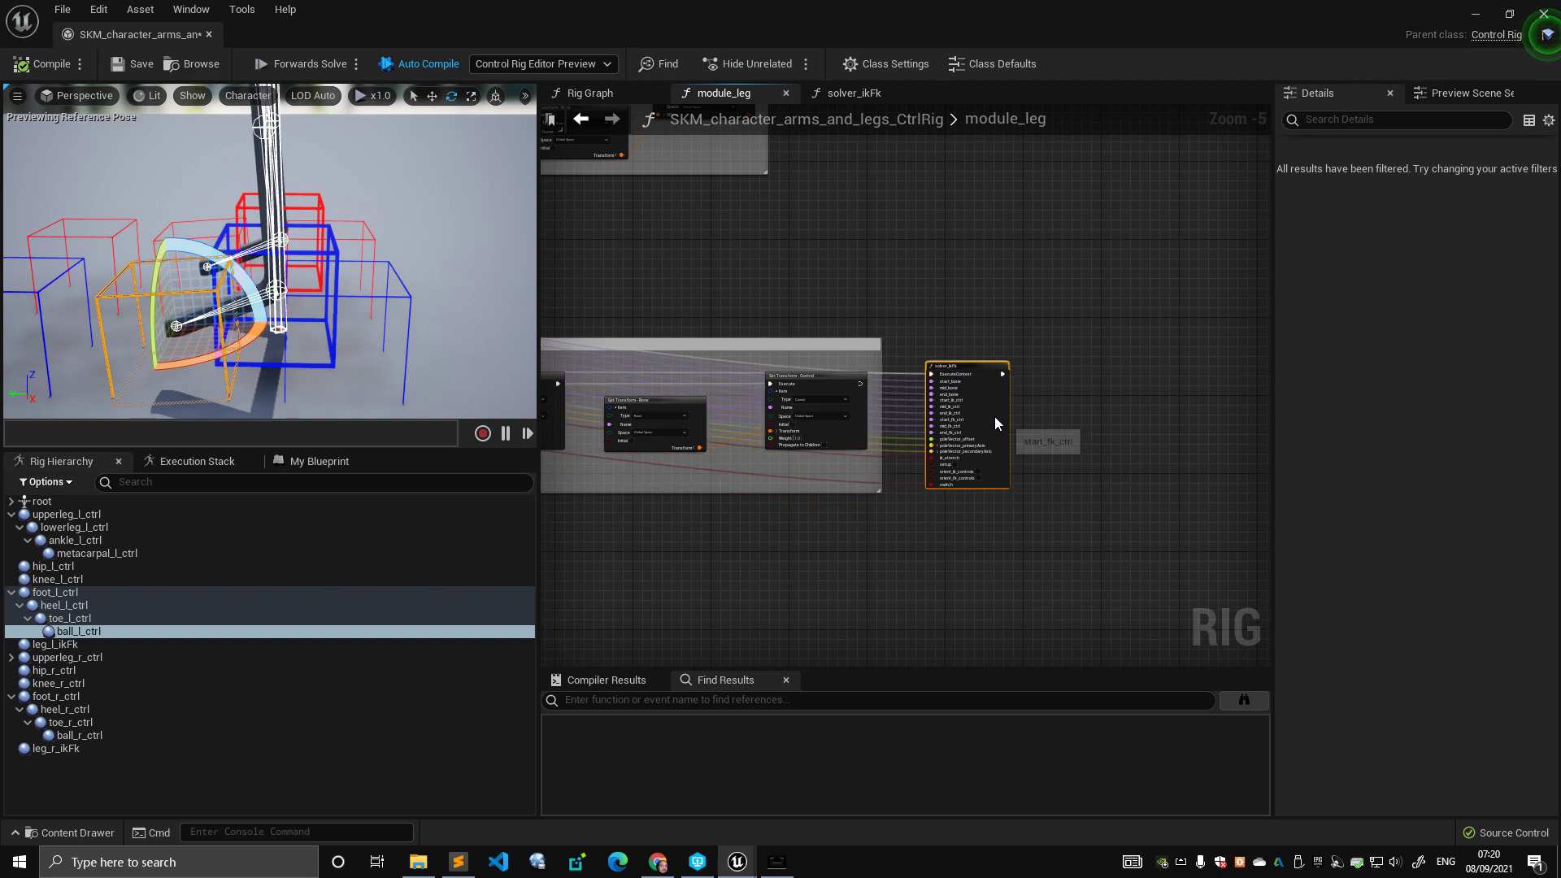
- Reposition the Leg Limb Ik Fk comment group with its solver beside the Metacarpal Control Placement group
right_drag(977, 131, 970, 445)
right_drag(1030, 179, 1032, 319)
drag(969, 188, 968, 262)
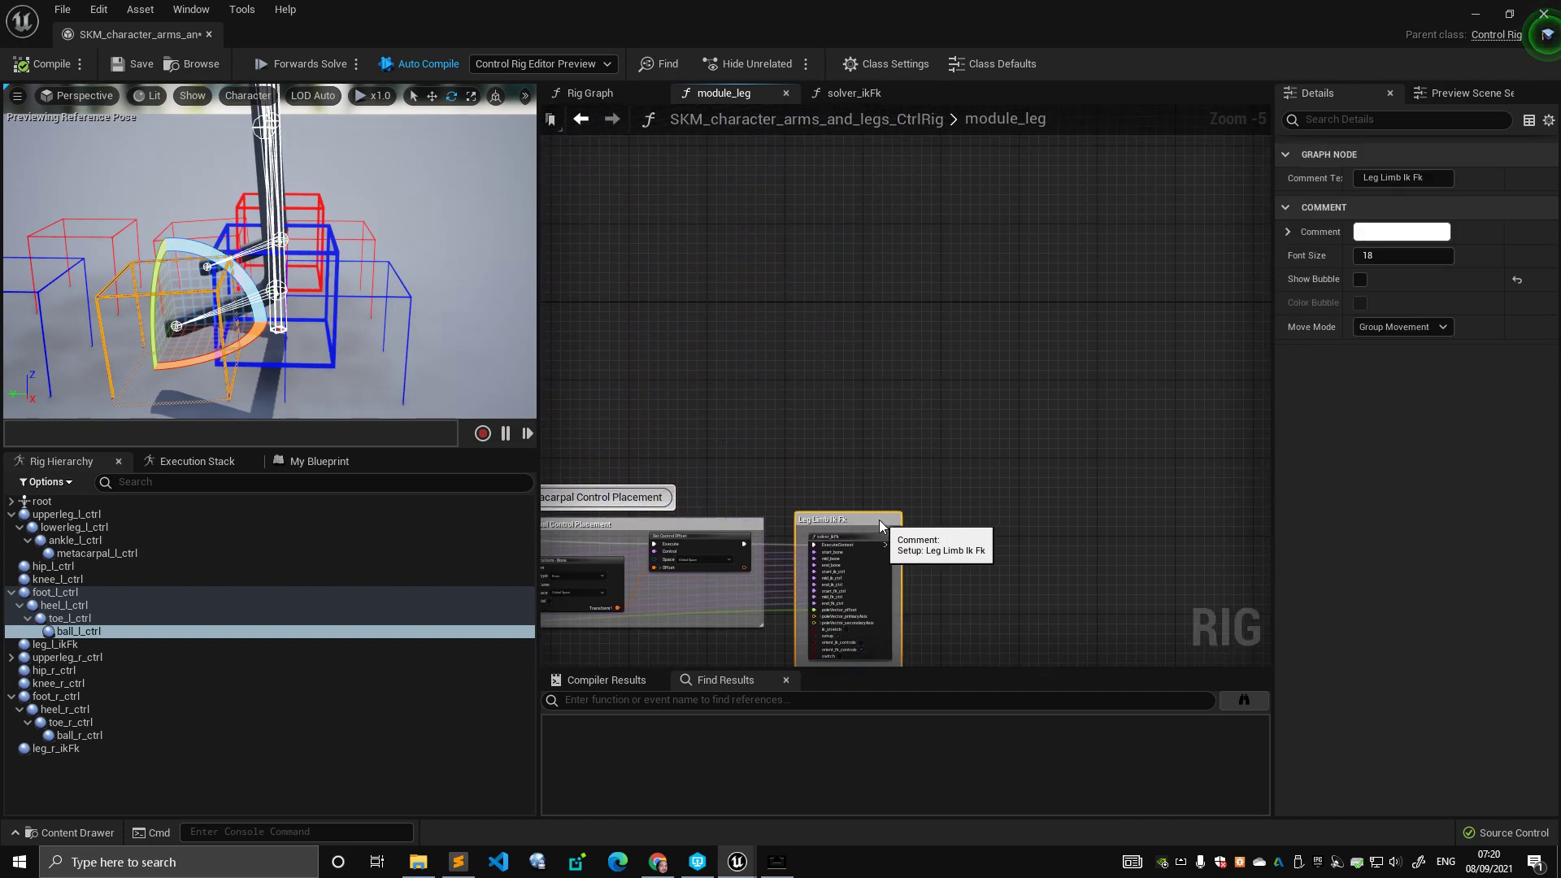
scroll(879, 519, down, 4)
scroll(1016, 307, up, 4)
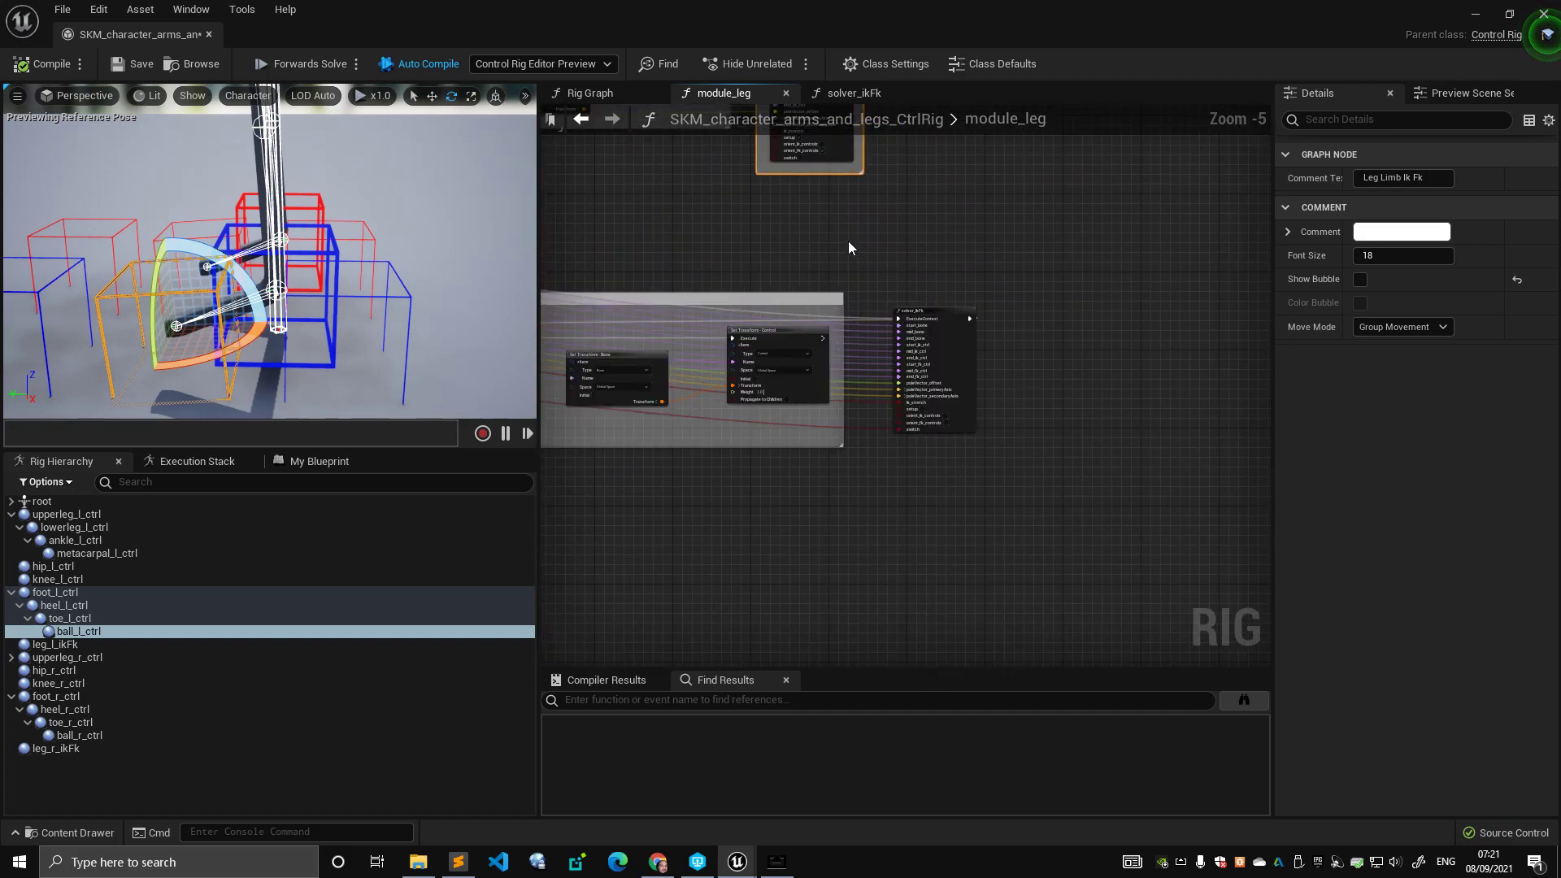
- Move the uncommented solver_ikFk node to the start of the lower row, just before the lower Branch node
scroll(856, 242, down, 3)
scroll(1027, 247, up, 1)
drag(1207, 331, 846, 261)
right_drag(846, 262, 1046, 295)
drag(1000, 276, 597, 374)
right_drag(597, 374, 929, 346)
scroll(927, 346, up, 2)
drag(871, 404, 963, 402)
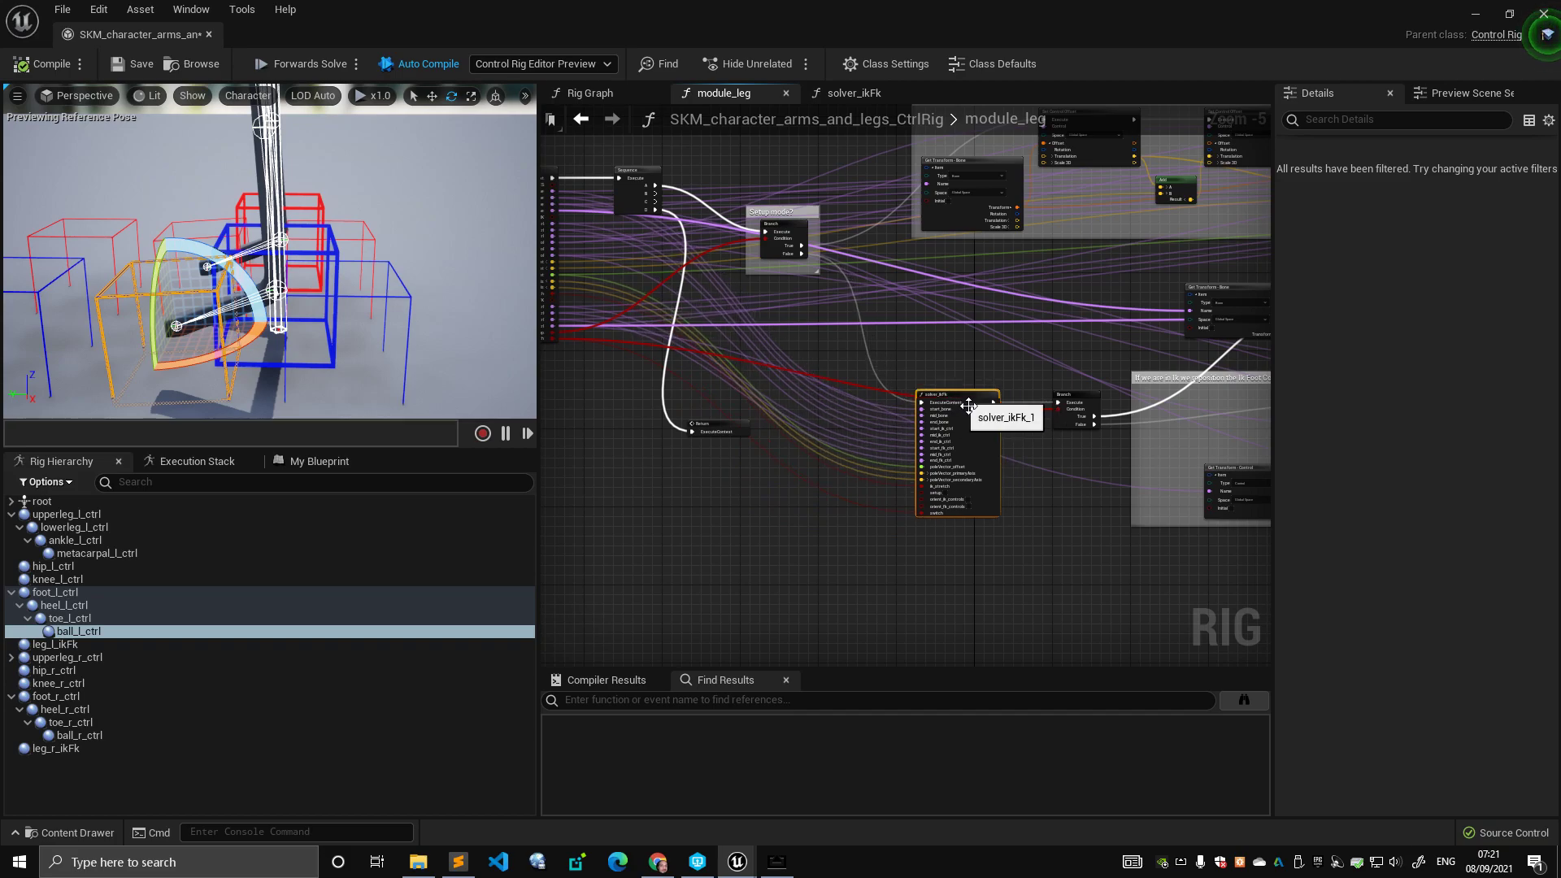
- Examine the execution flow from the Setup mode? branch through solver_ikFk and the lower Branch to the following node groups
scroll(1002, 364, up, 2)
right_drag(943, 343, 890, 310)
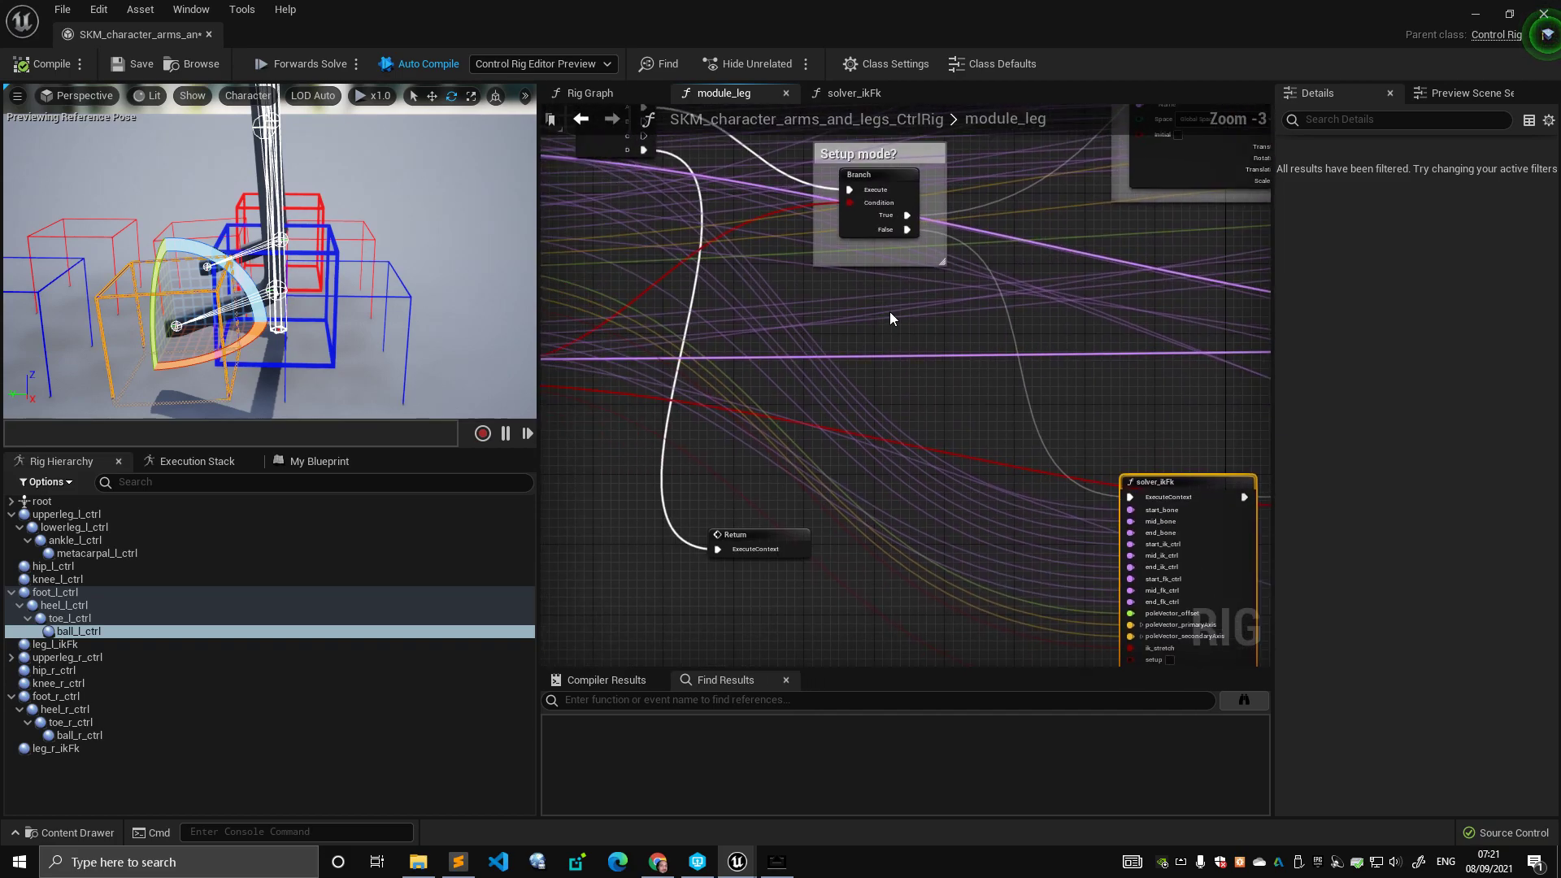
scroll(890, 311, down, 2)
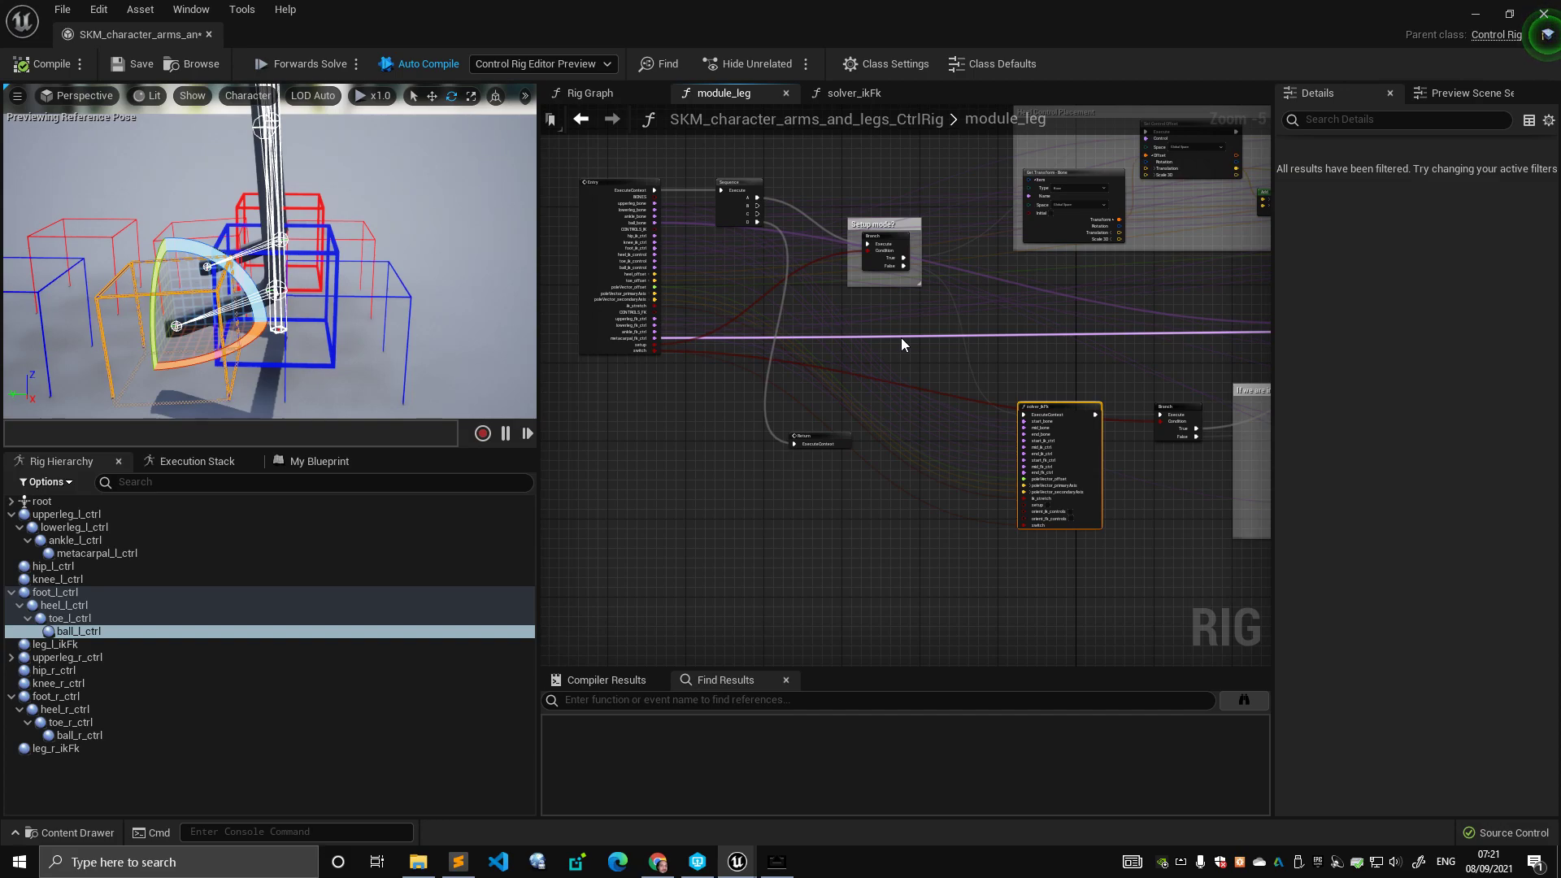
right_drag(901, 338, 970, 334)
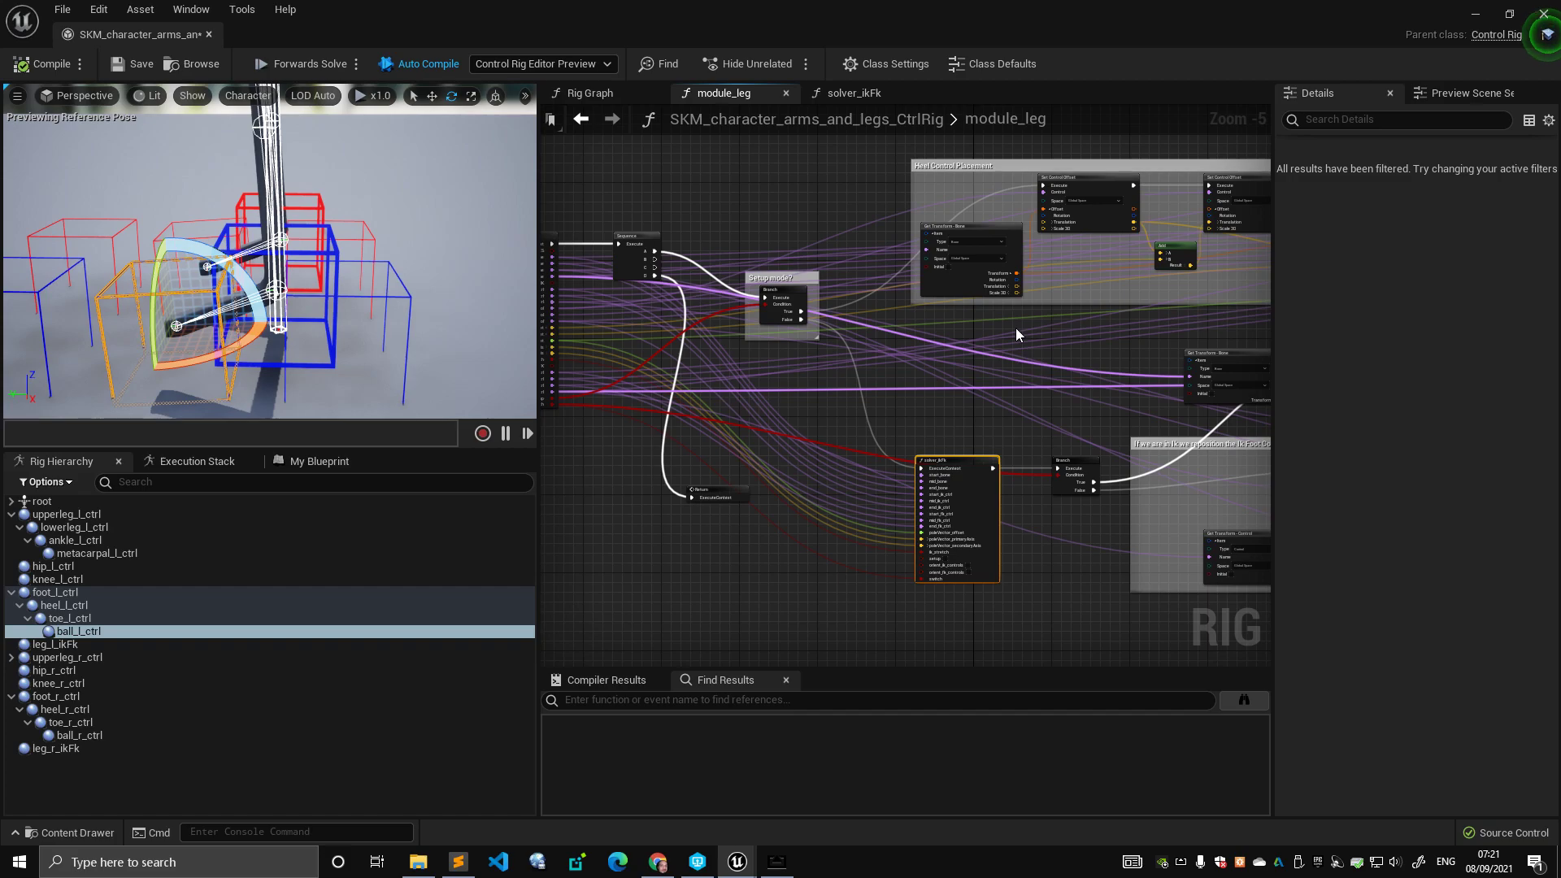
scroll(1016, 334, down, 3)
right_drag(1135, 338, 1065, 262)
scroll(1038, 283, up, 2)
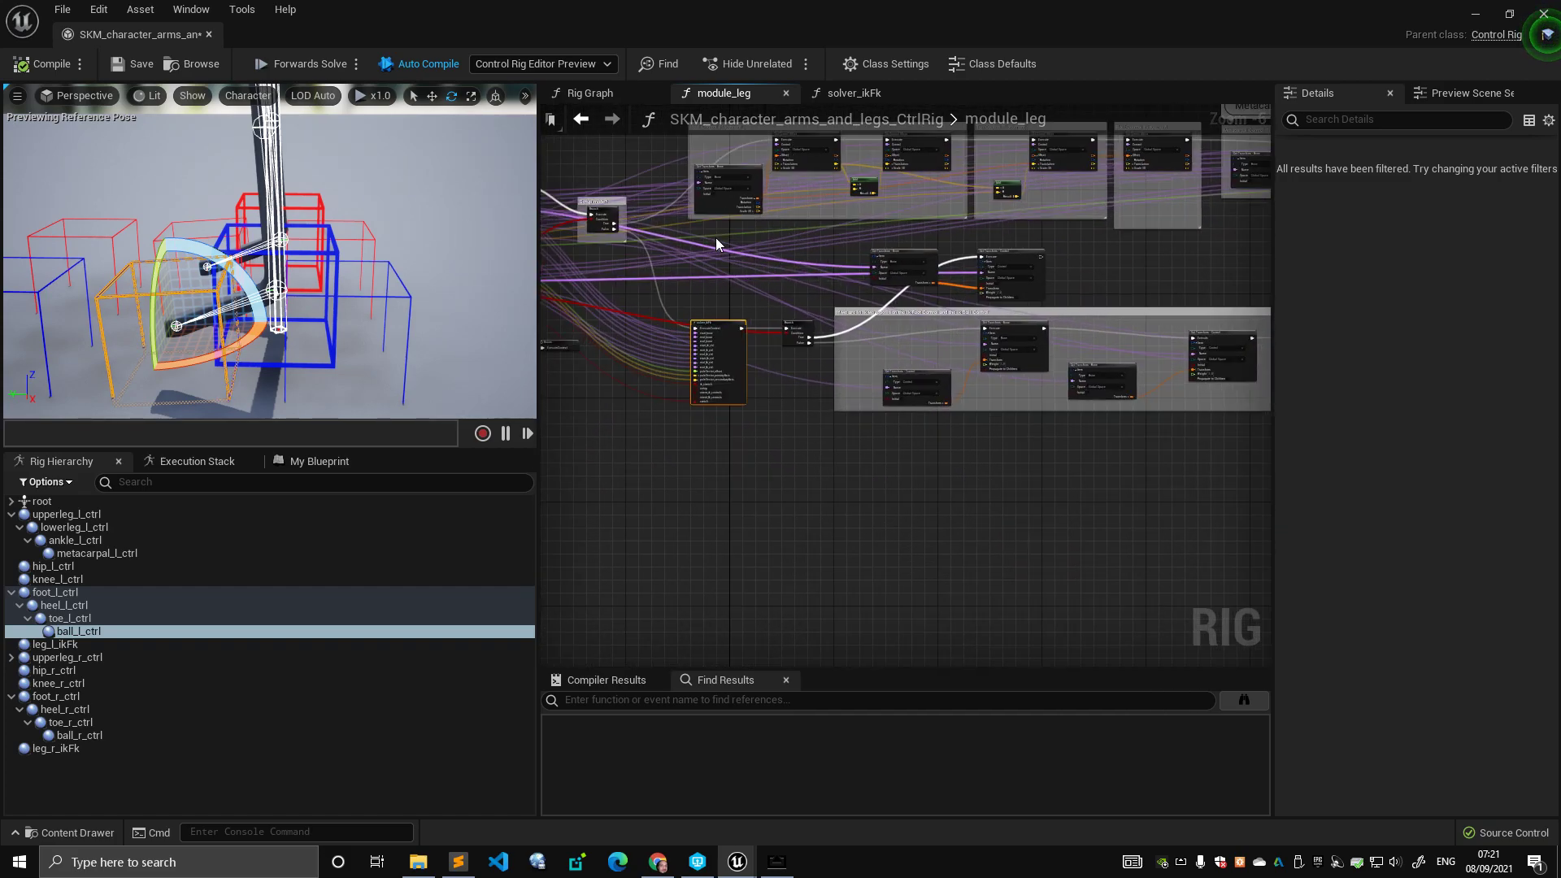
right_drag(779, 241, 892, 272)
- Move foot_l_ctrl to about Y 11.9 and Z 16.7 to test the left leg's Ik
click(407, 158)
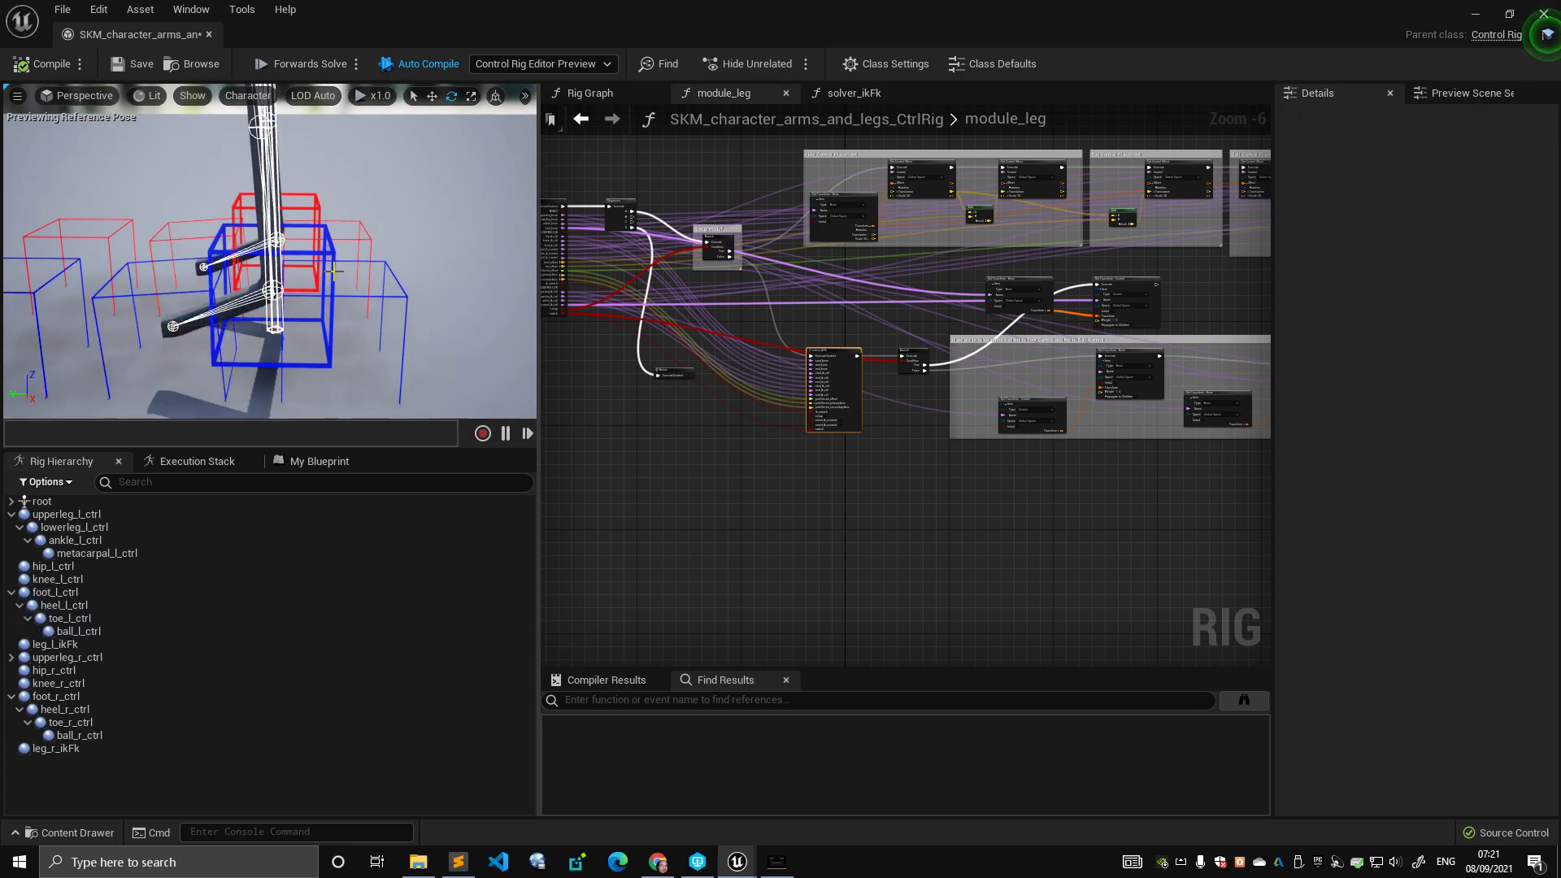
click(337, 274)
right_drag(337, 274, 350, 204)
drag(350, 204, 265, 219)
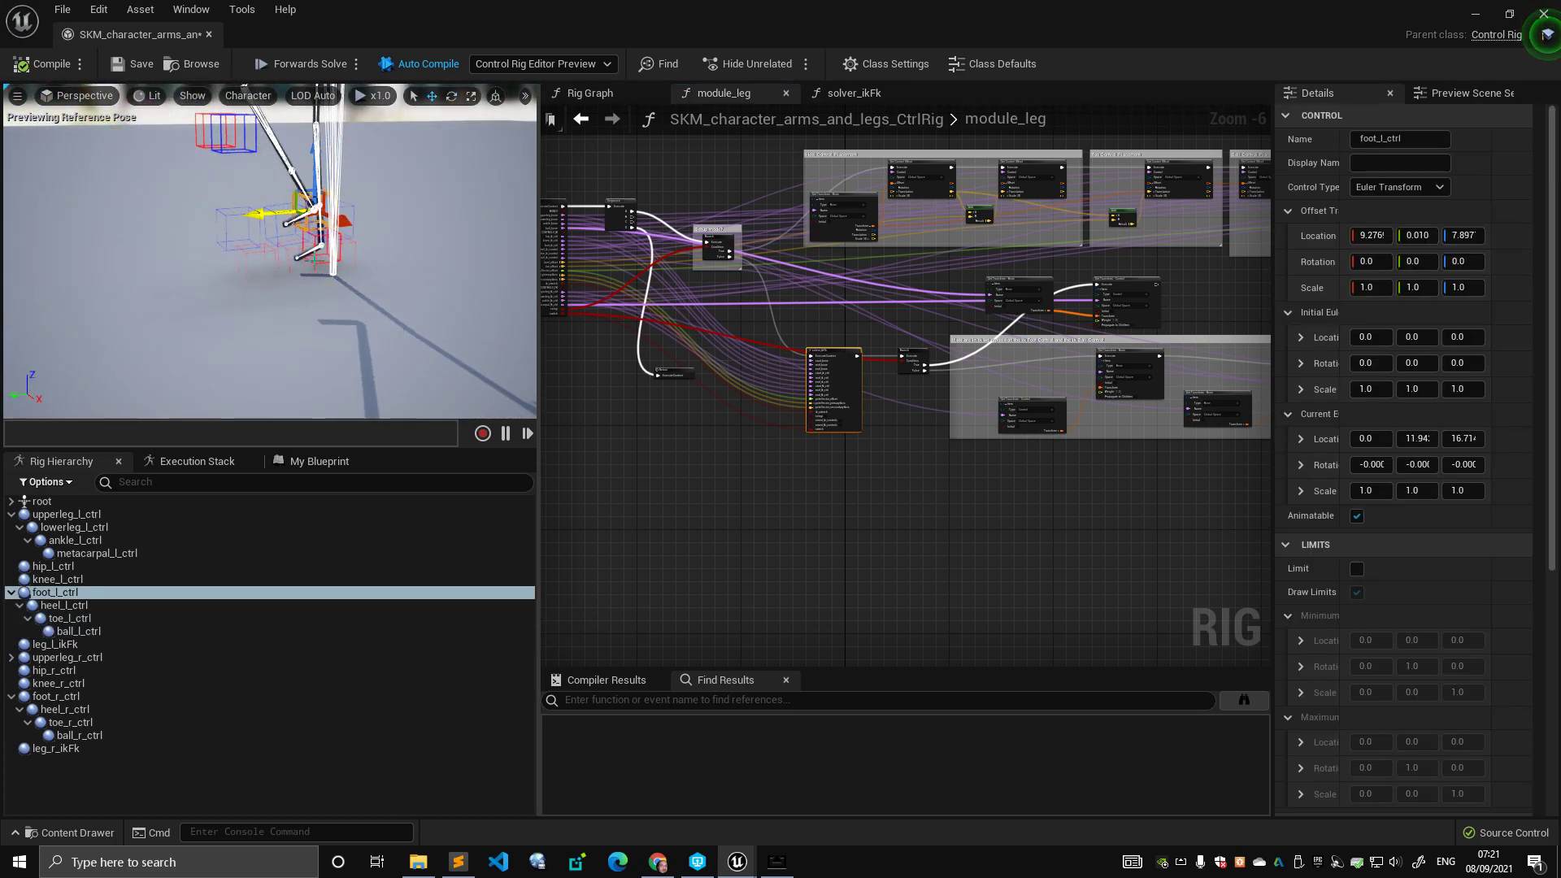
- Select leg_l_ikFk and switch the left leg from its Ik controls to its Fk controls
click(96, 748)
click(101, 657)
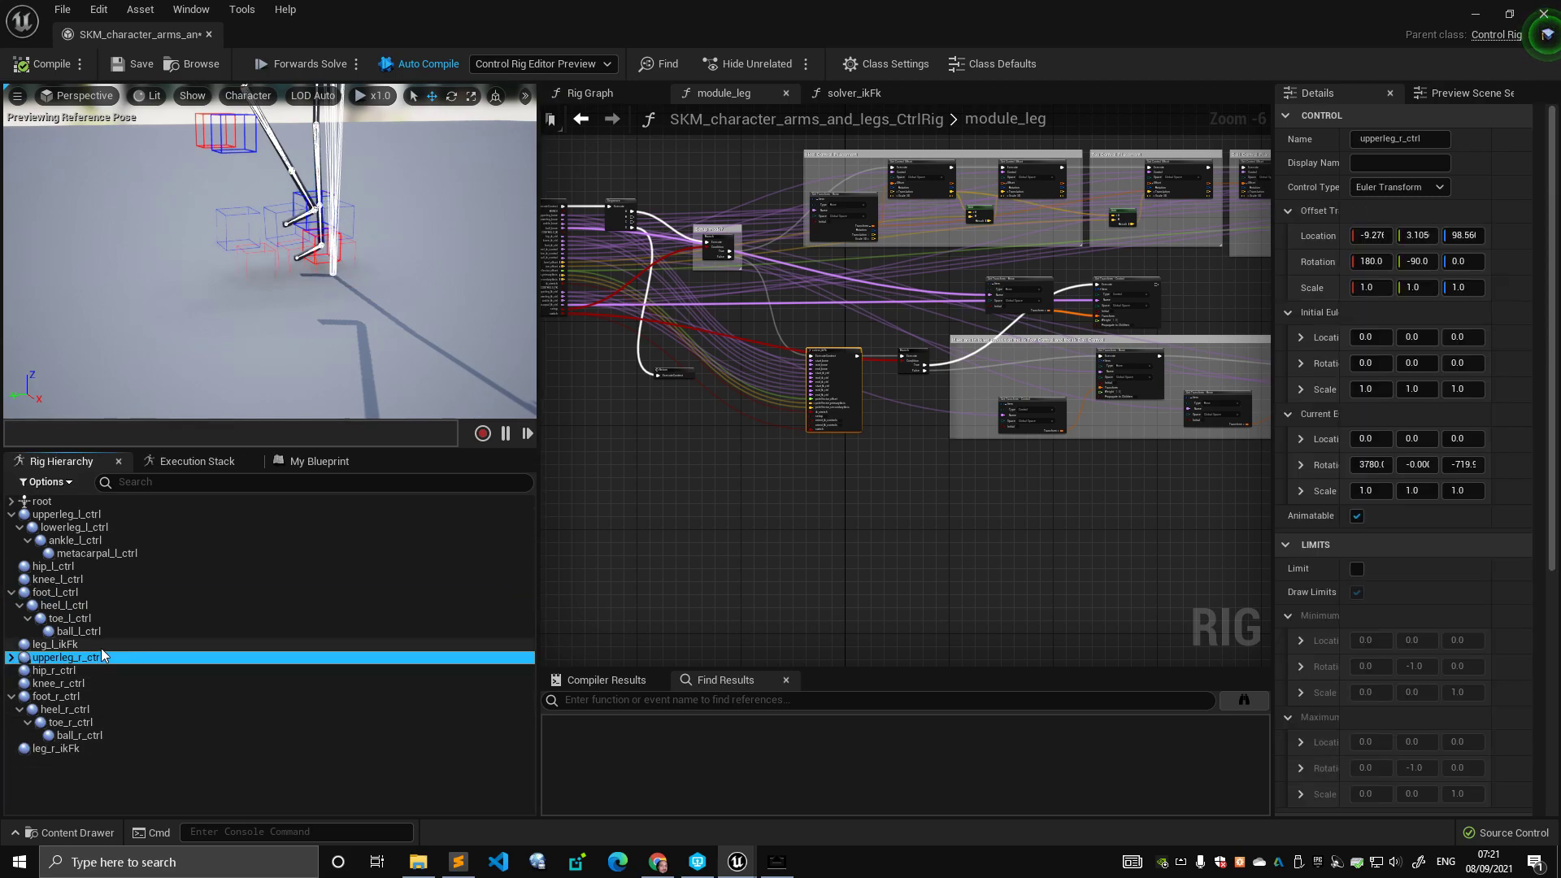
click(82, 643)
mouse_move(325, 268)
right_down()
mouse_move(281, 236)
mouse_move(305, 254)
right_up()
click(330, 281)
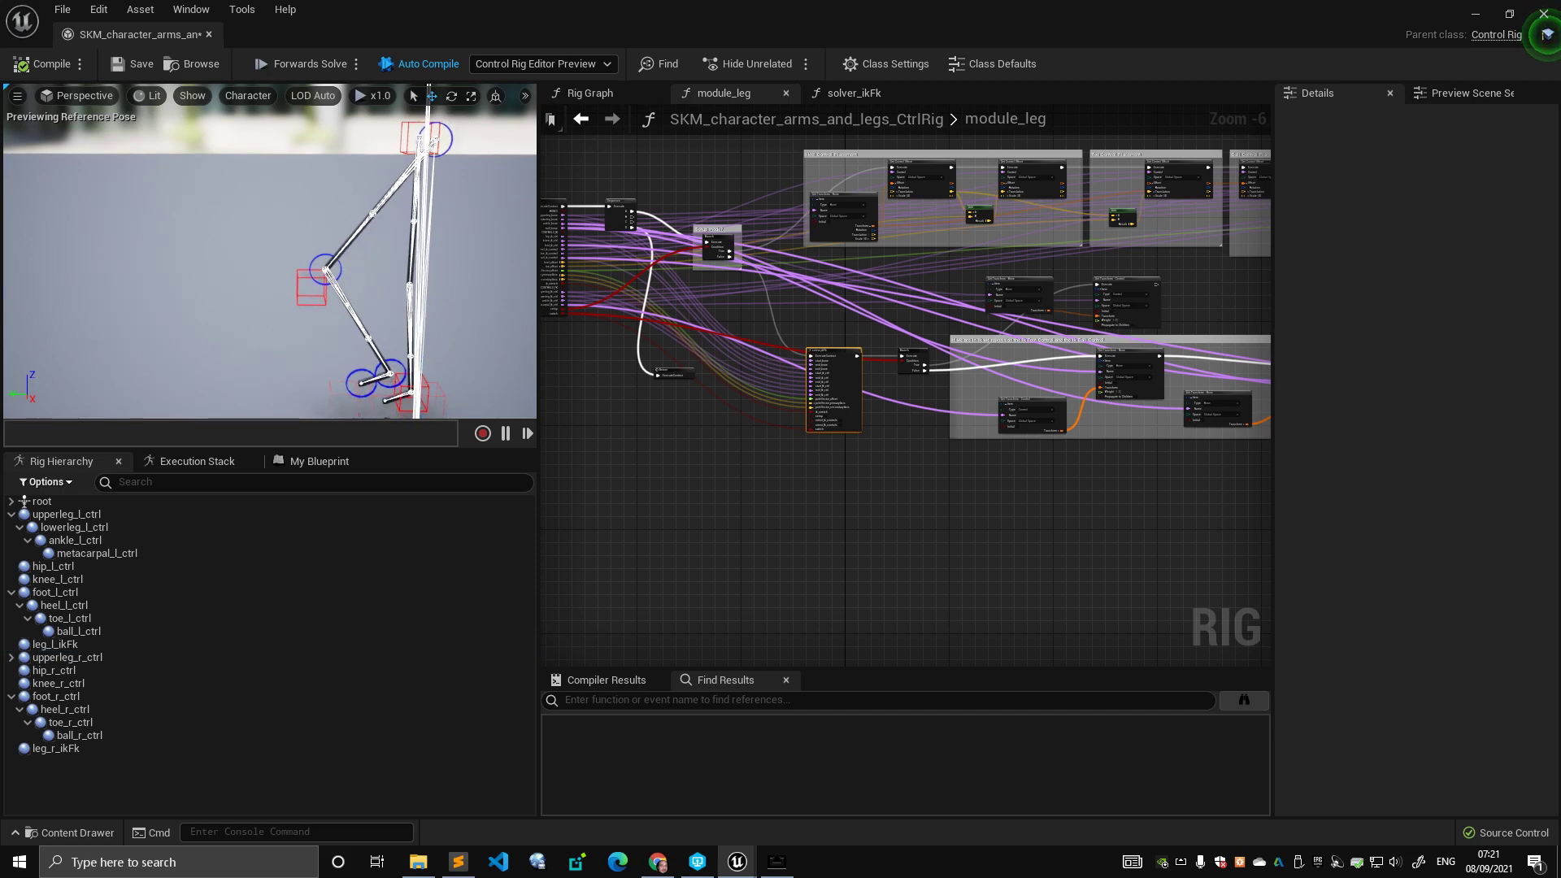
- Rotate lowerleg_l_ctrl to about 83.3 to test the left leg's Fk pose
click(330, 252)
drag(354, 195, 260, 215)
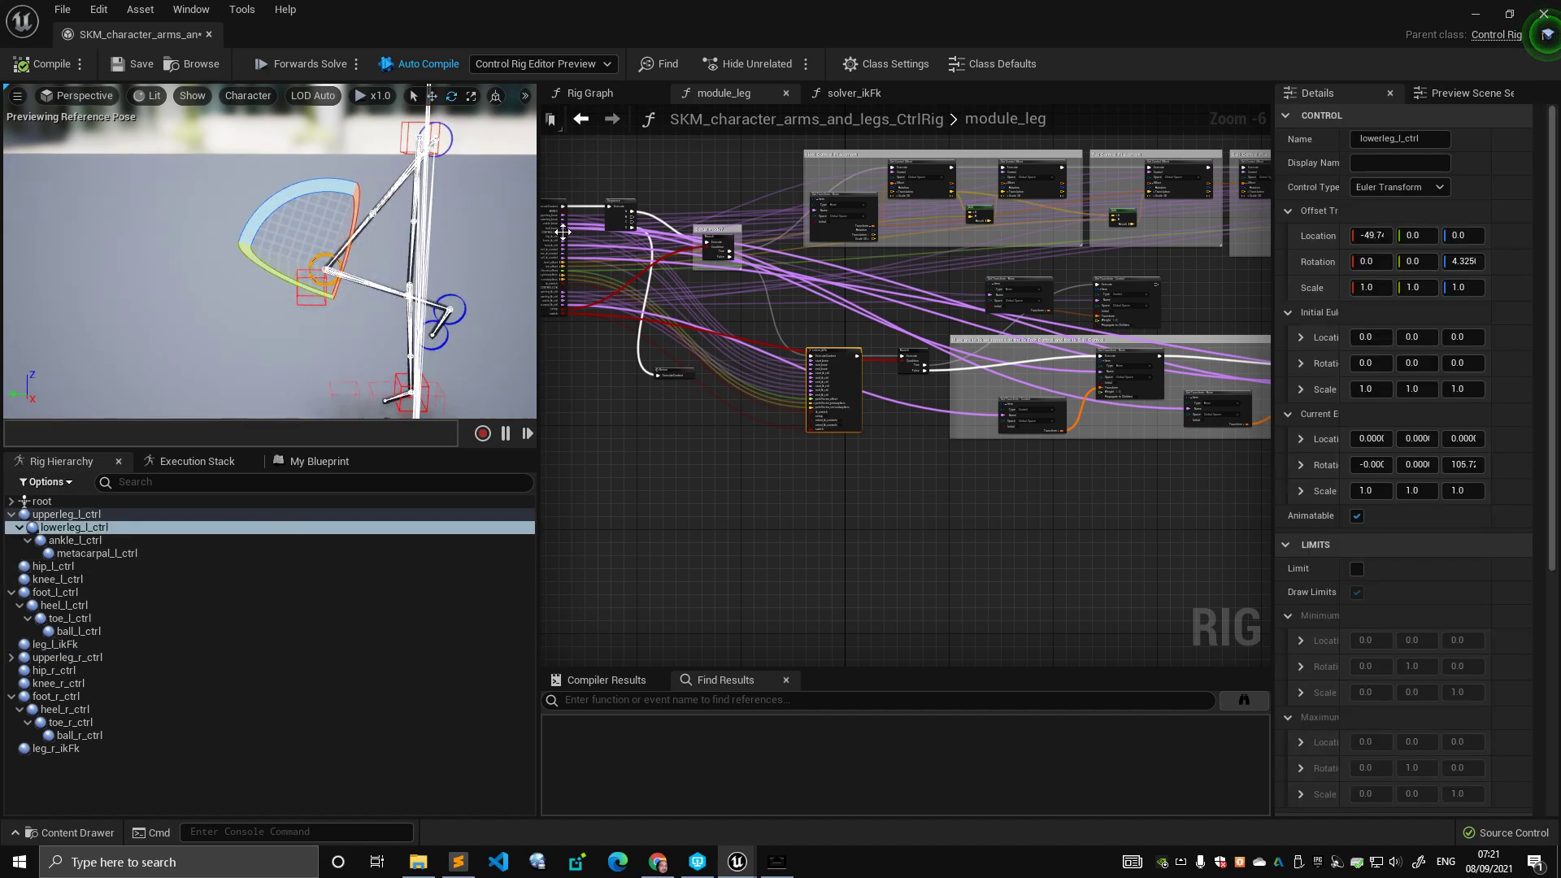
drag(347, 195, 260, 183)
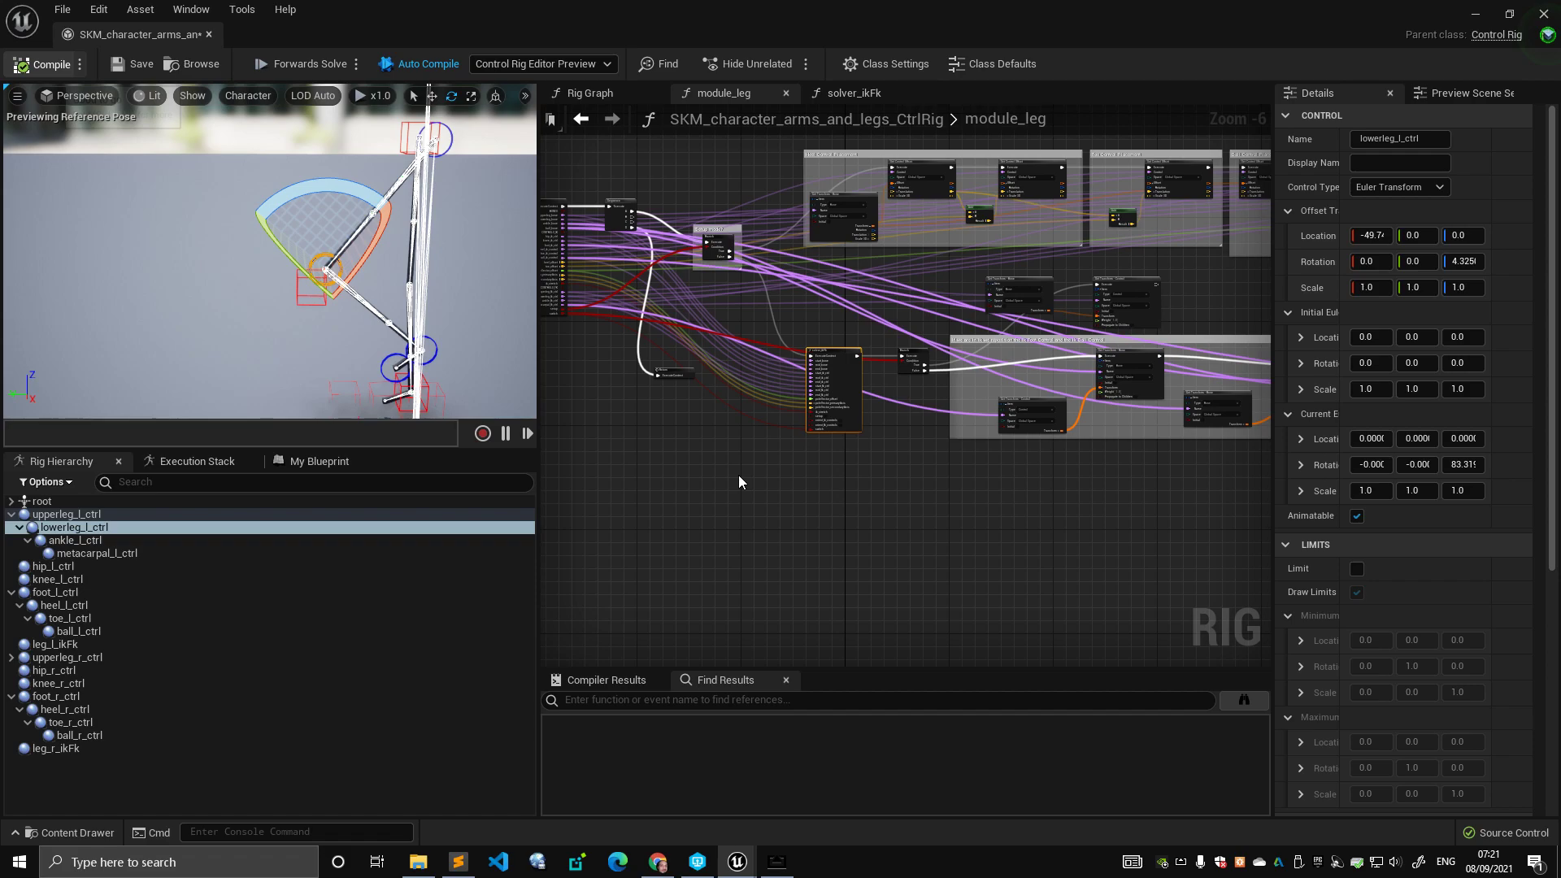
- Save the rig and collapse the upperleg_l_ctrl, foot_l_ctrl and foot_r_ctrl branches of the hierarchy
key(ctrl+s)
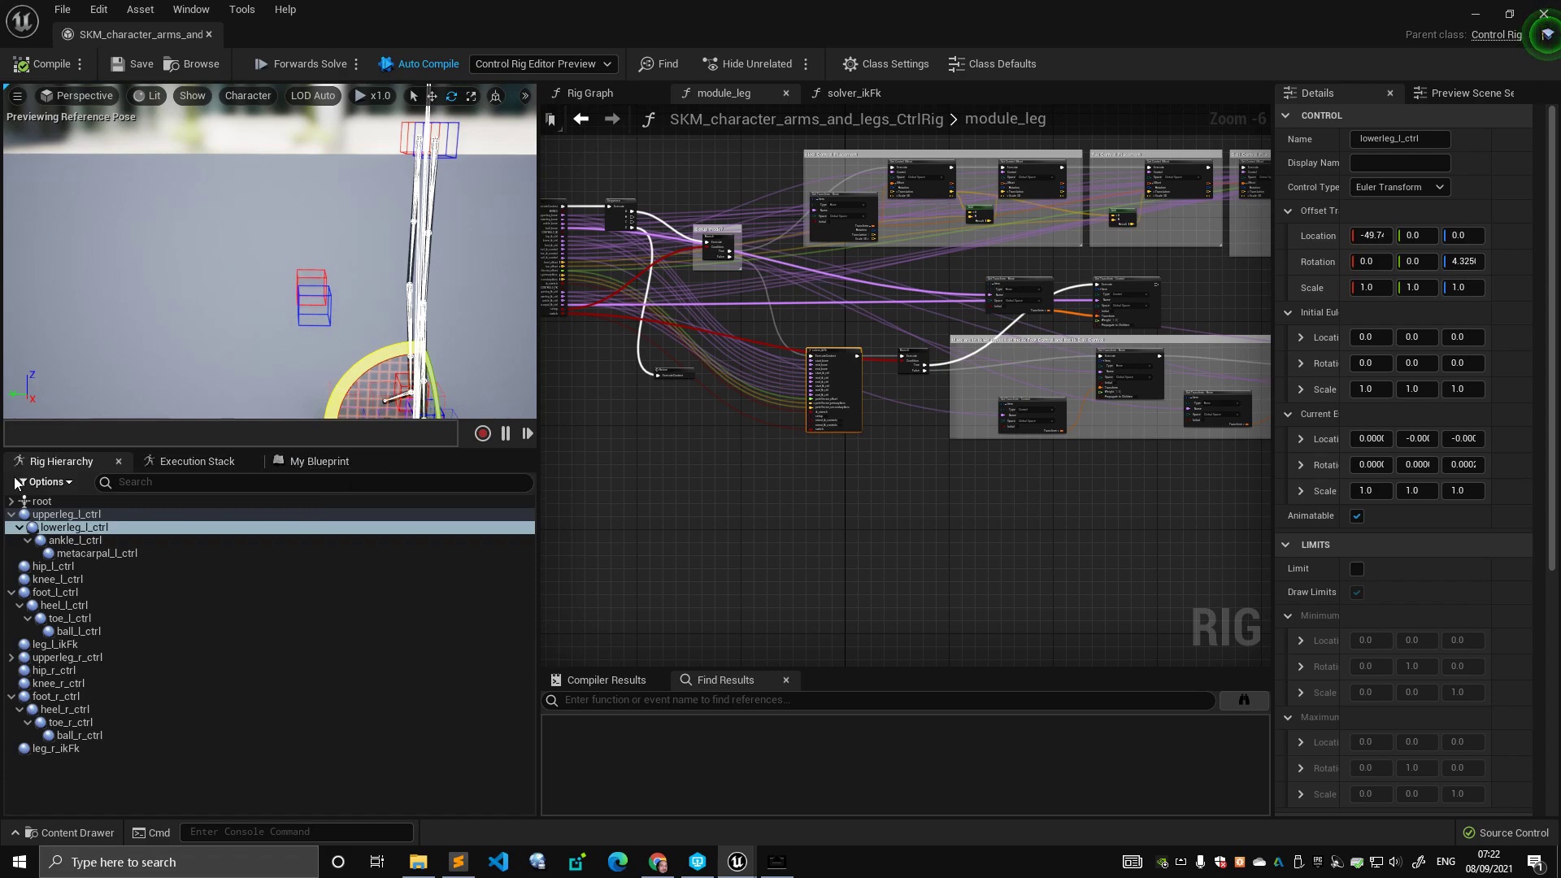
click(12, 514)
click(12, 553)
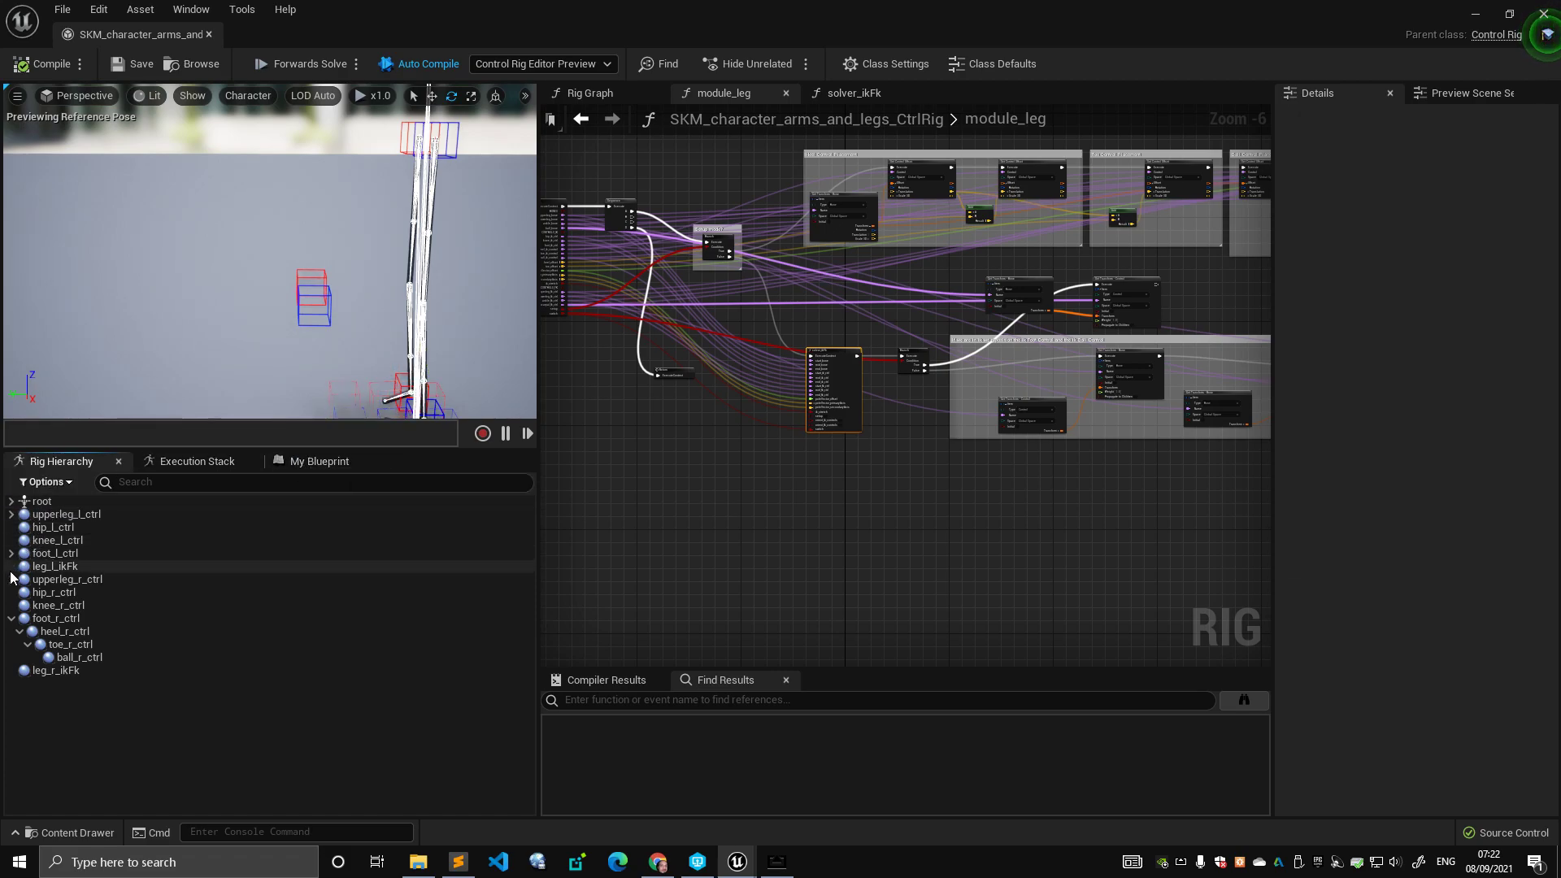
click(12, 618)
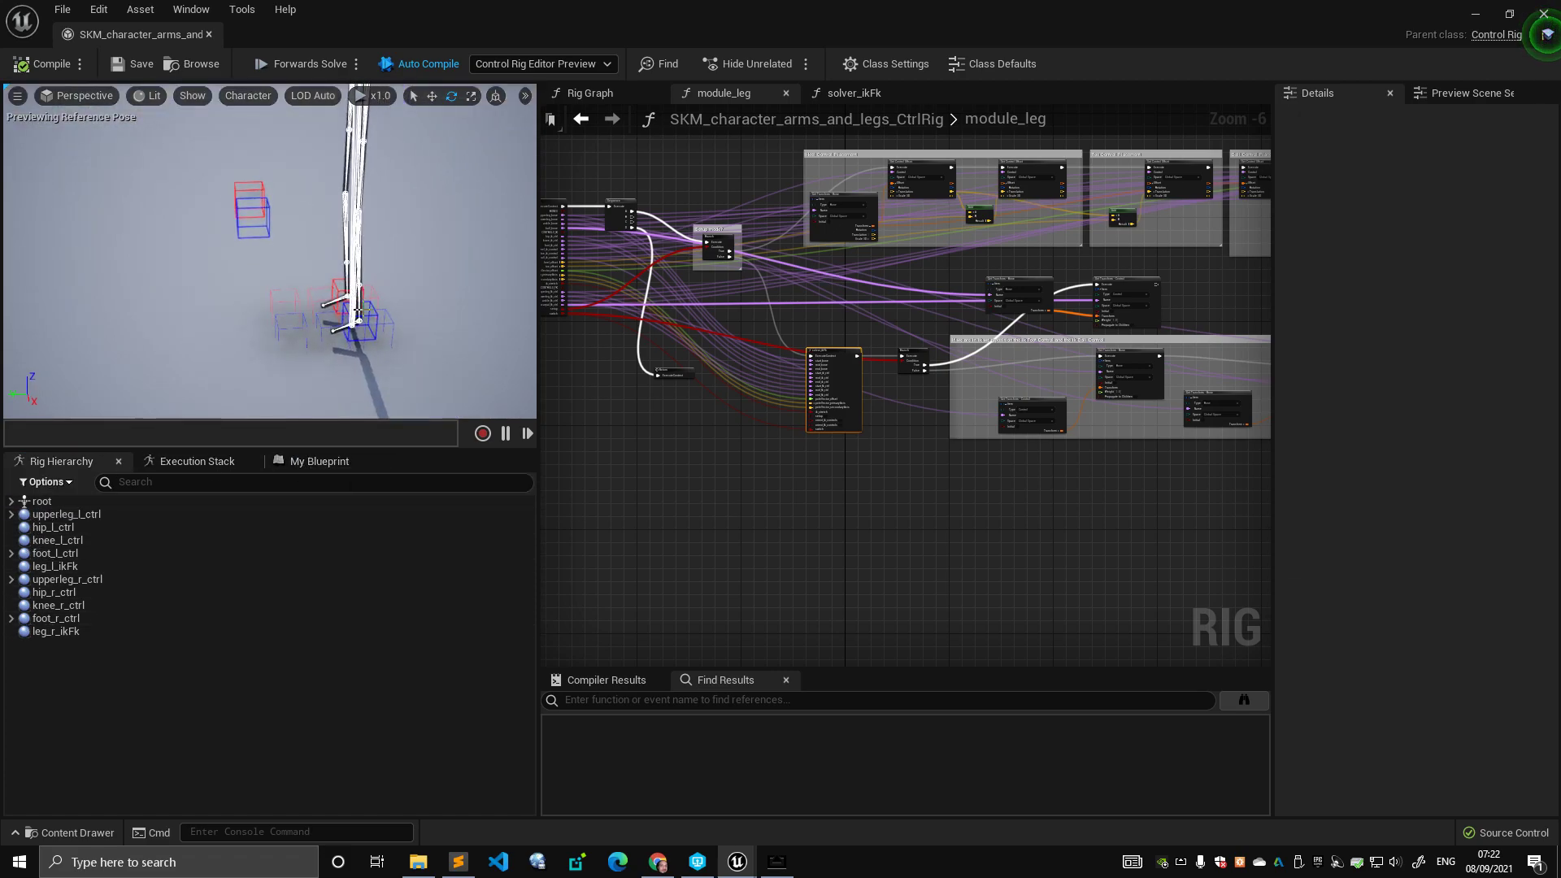
right_drag(376, 268, 353, 233)
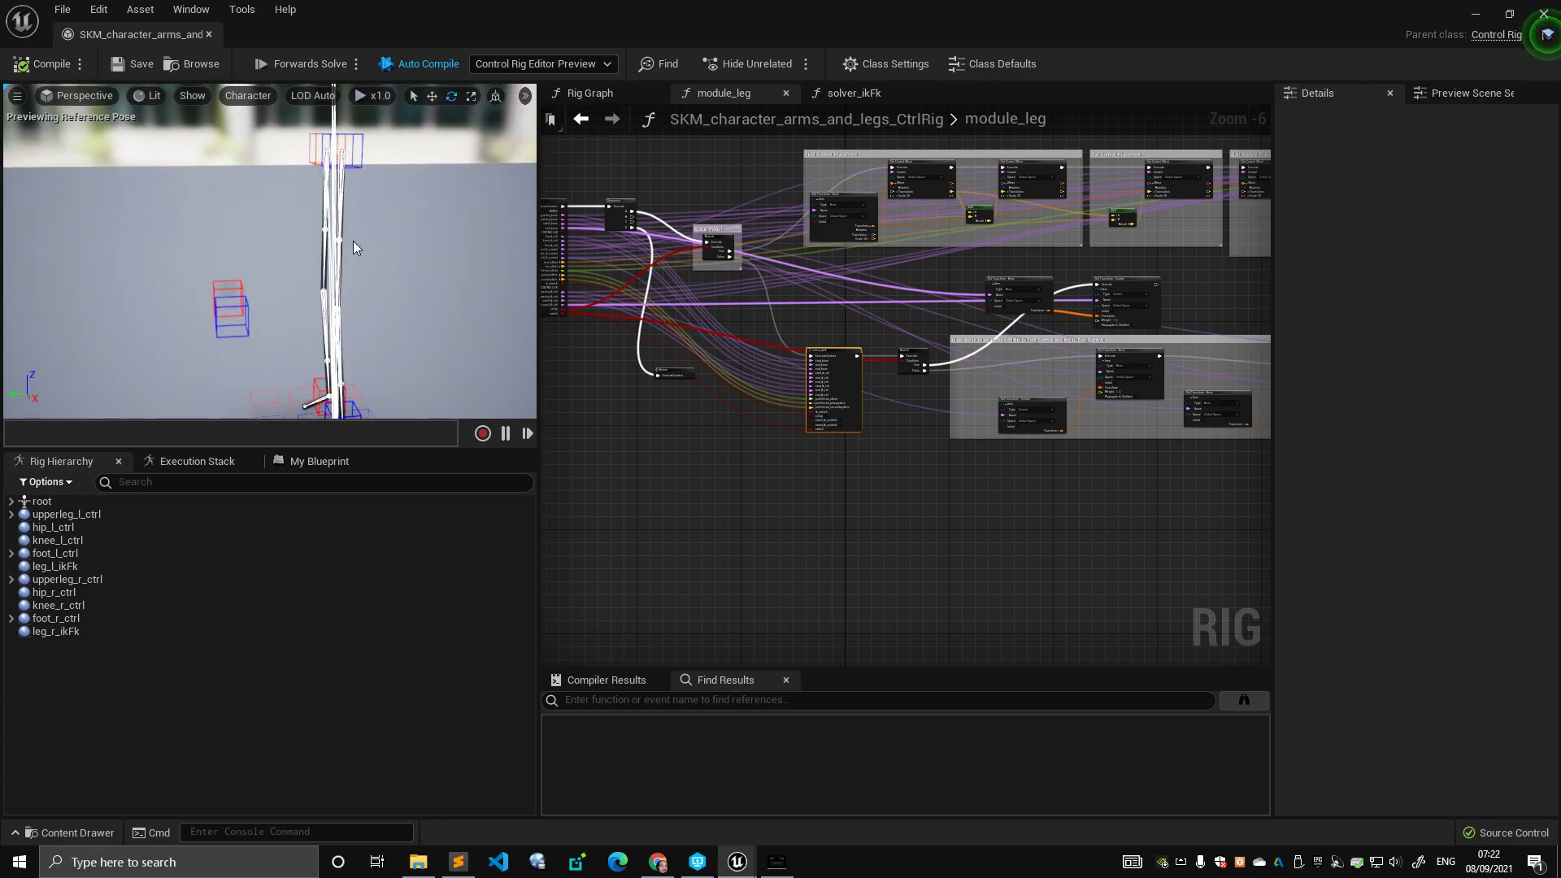
right_drag(382, 333, 330, 189)
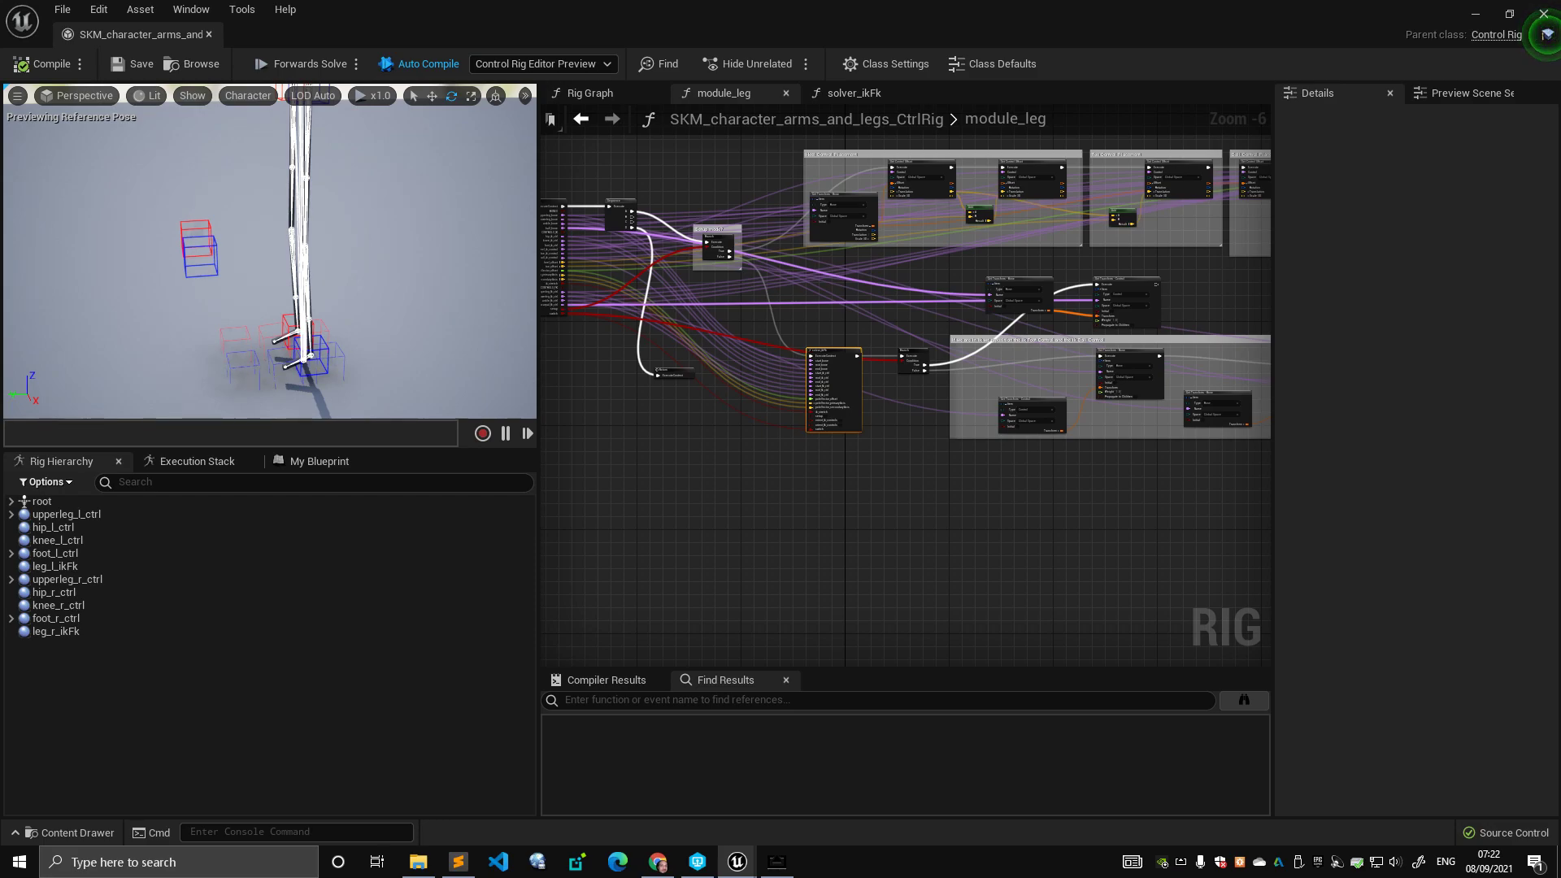
- Return to the Rig Graph, collapse Extra Side Color on the set_controls_color_from_label node and shift the node slightly toward module_leg
right_drag(563, 364, 883, 440)
right_drag(852, 387, 667, 342)
scroll(667, 341, down, 3)
click(621, 91)
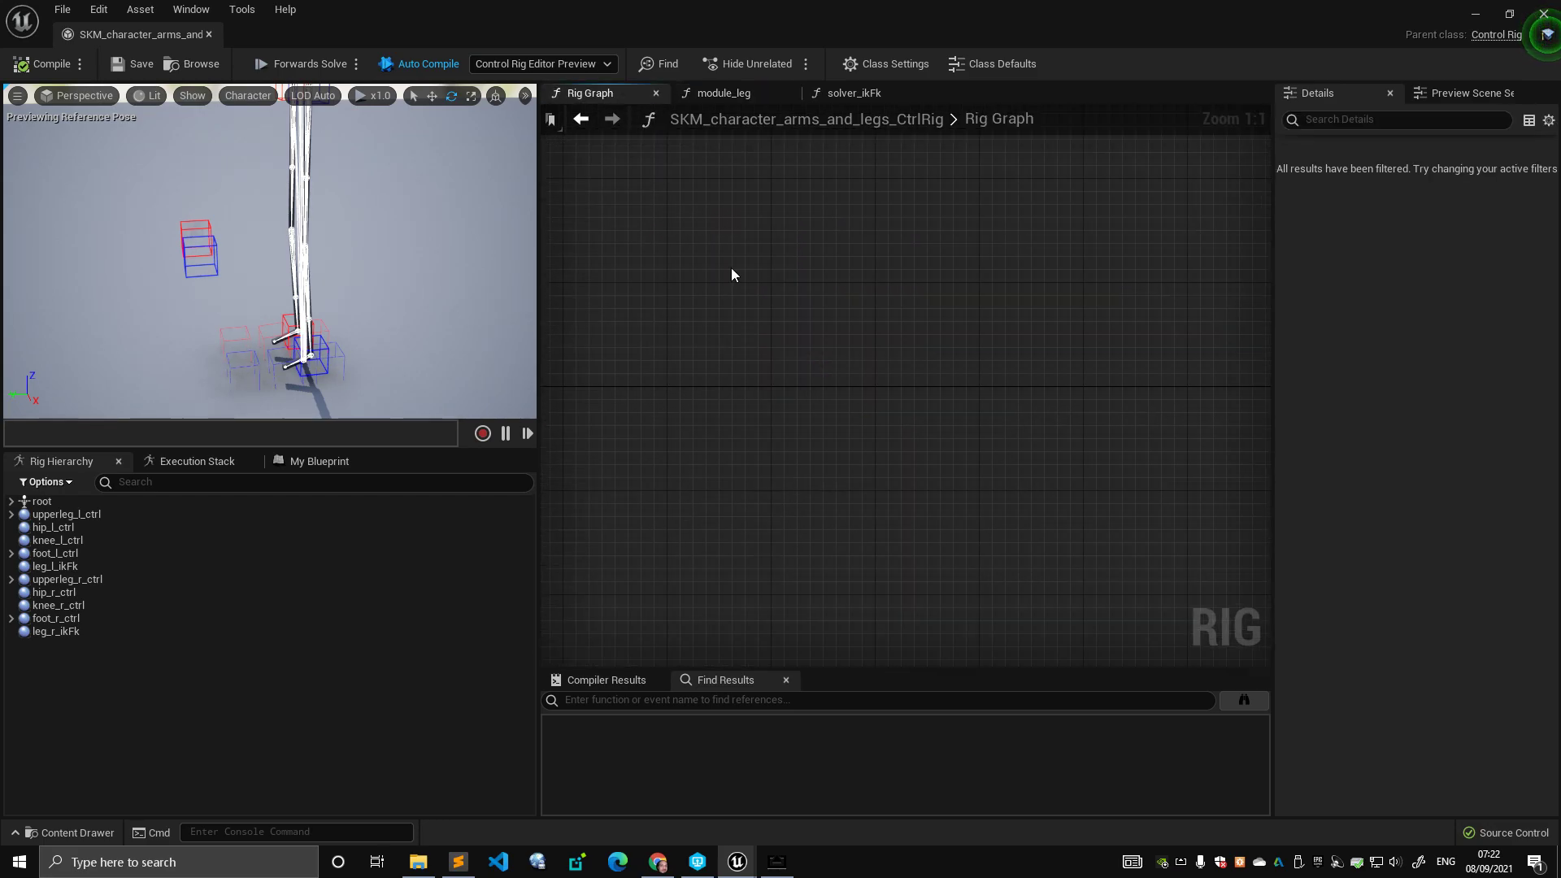
scroll(967, 344, up, 2)
right_drag(967, 344, 850, 250)
right_drag(985, 253, 752, 209)
right_drag(953, 280, 866, 314)
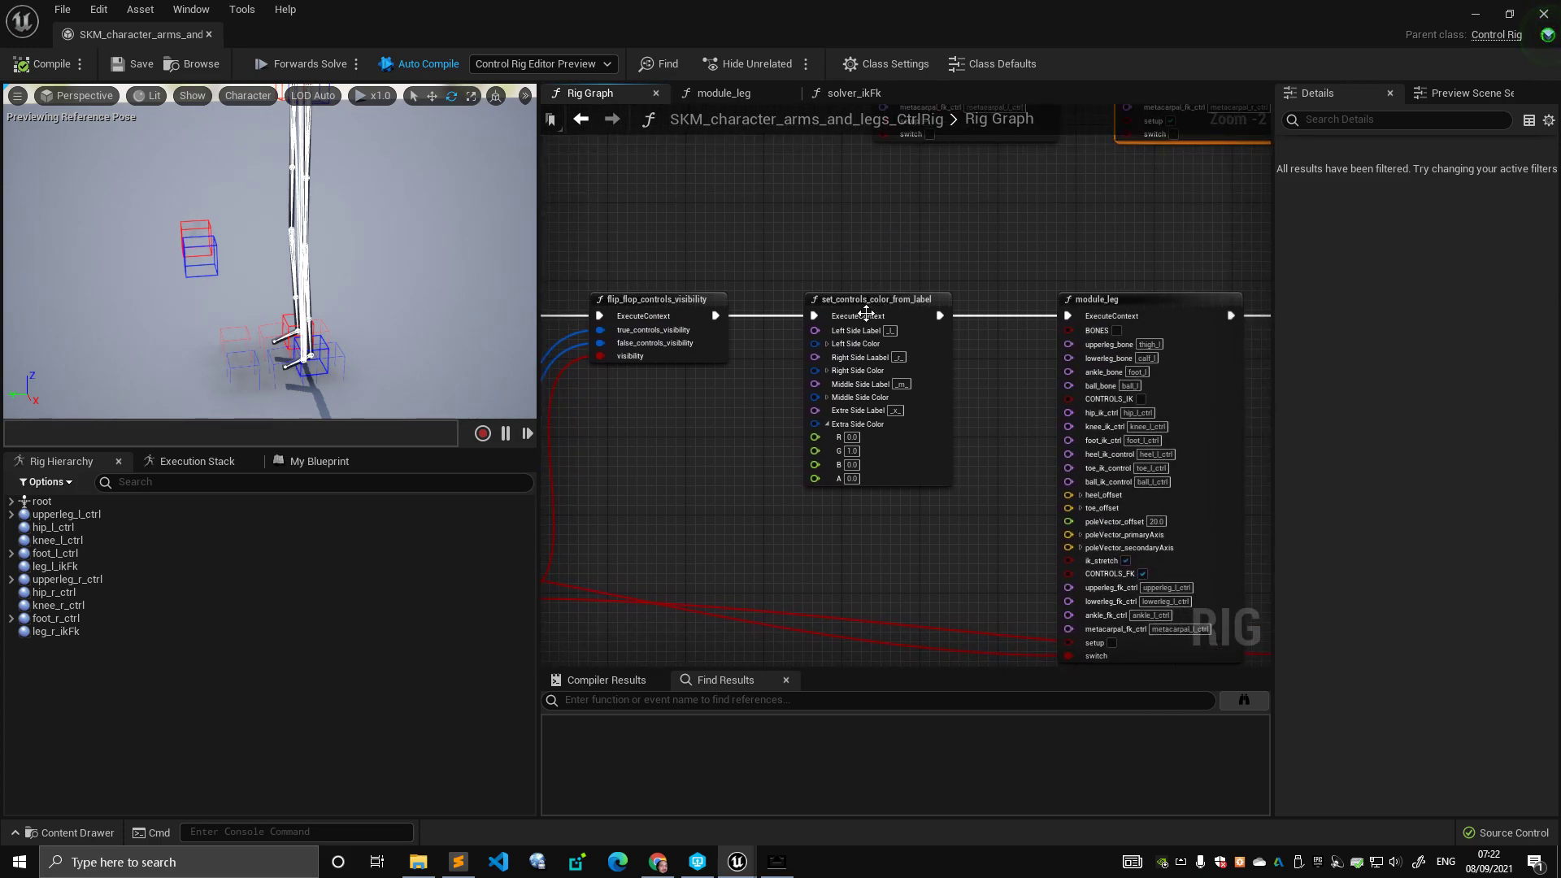
click(827, 424)
drag(821, 306, 830, 305)
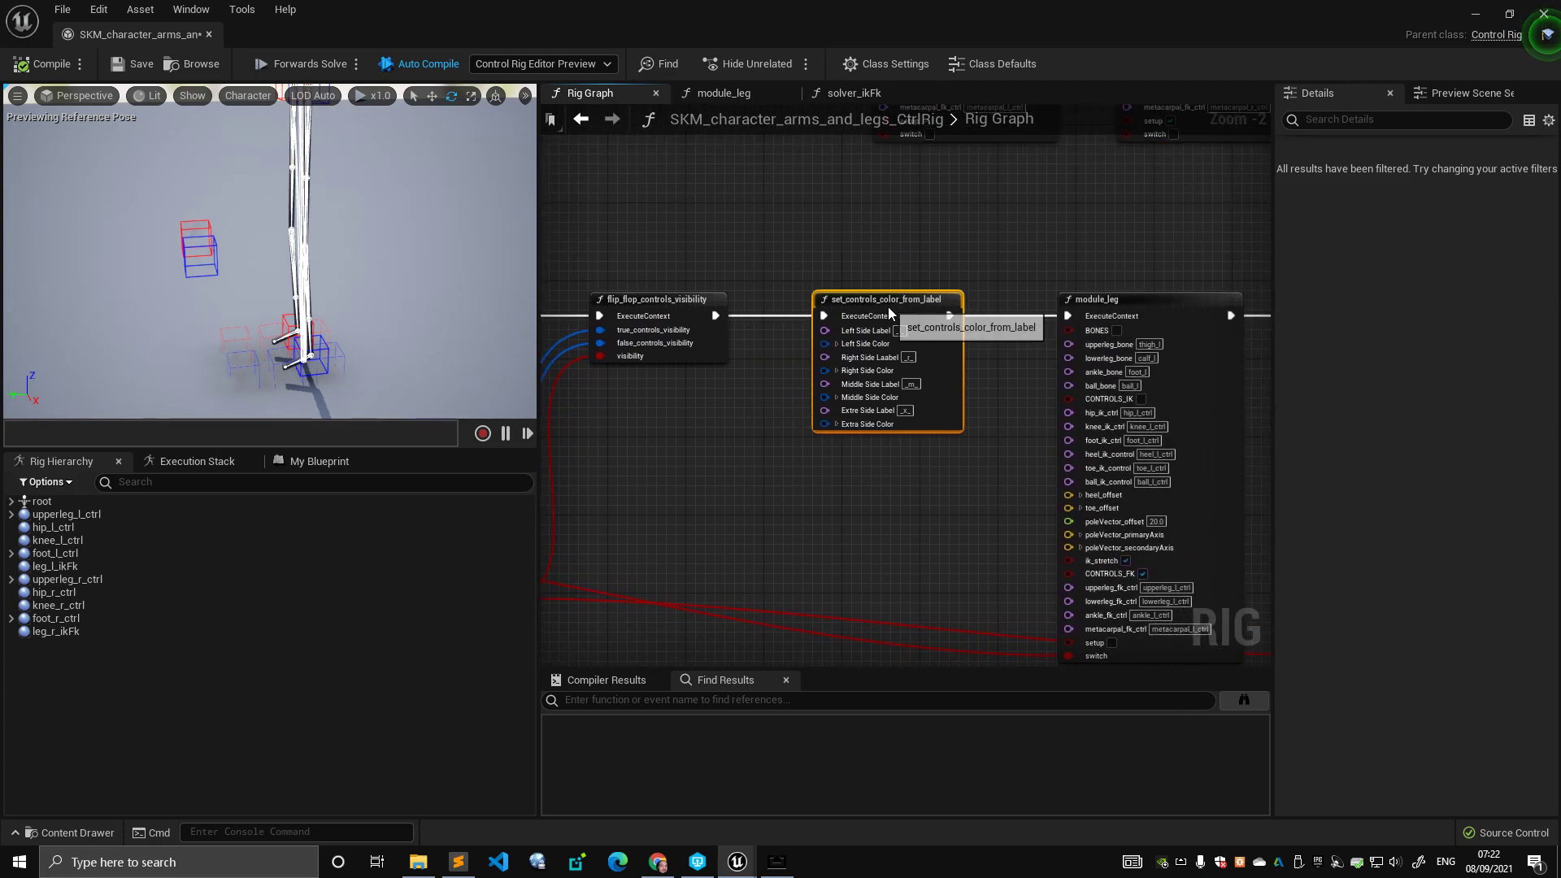
- Select the set_controls_color_from_label function among the utilities and examine its inputs alongside the coloured left and right leg controls
click(322, 460)
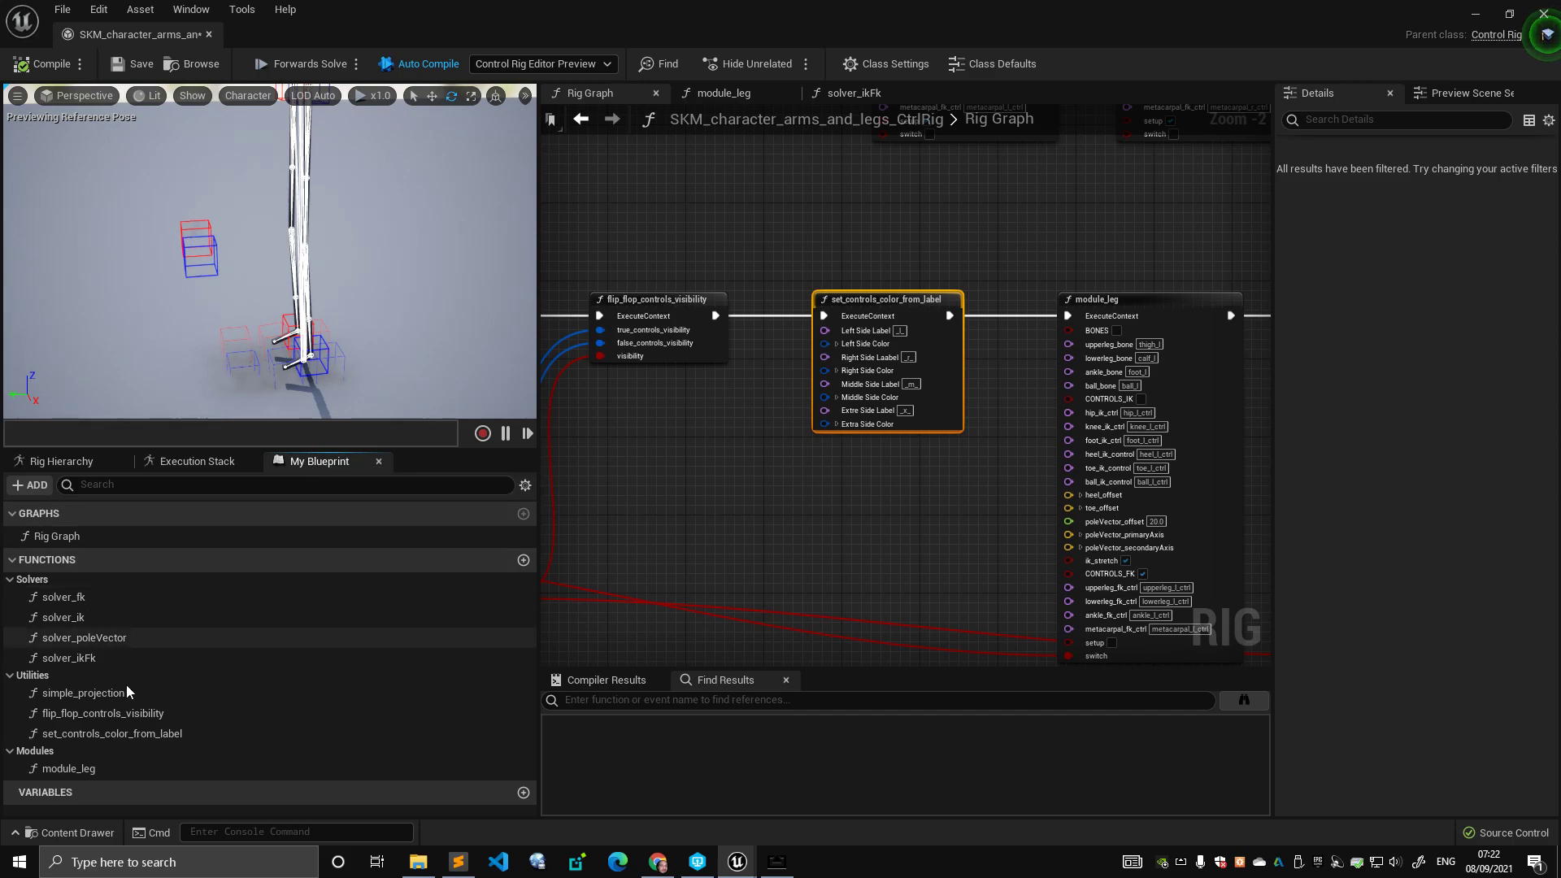
click(139, 735)
alt+drag(195, 325, 276, 281)
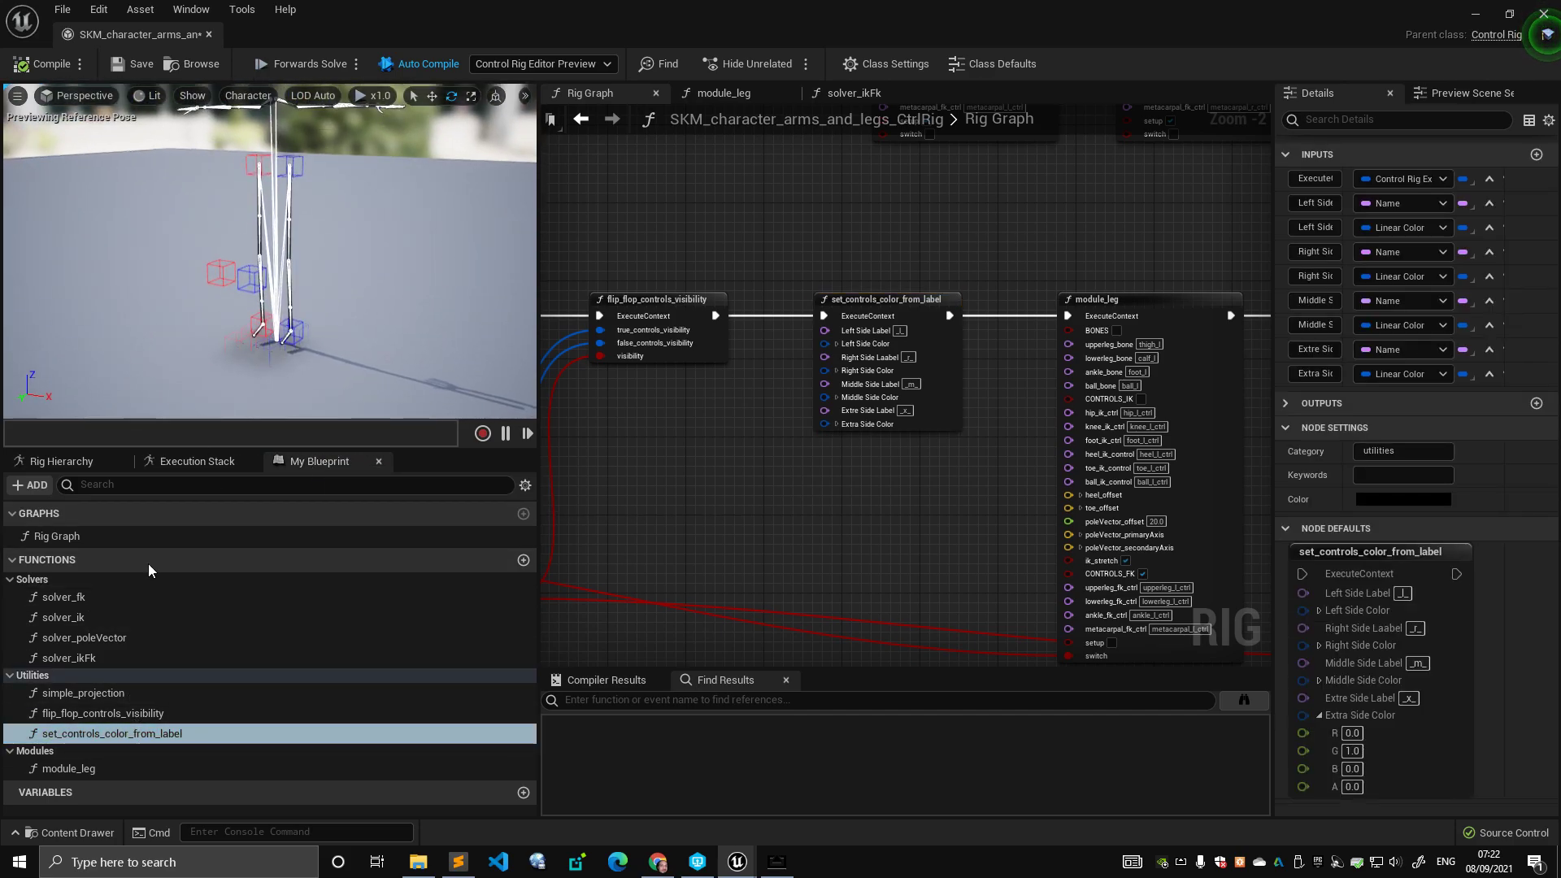
alt+right_drag(269, 326, 313, 281)
right_drag(441, 264, 435, 258)
right_drag(417, 184, 379, 318)
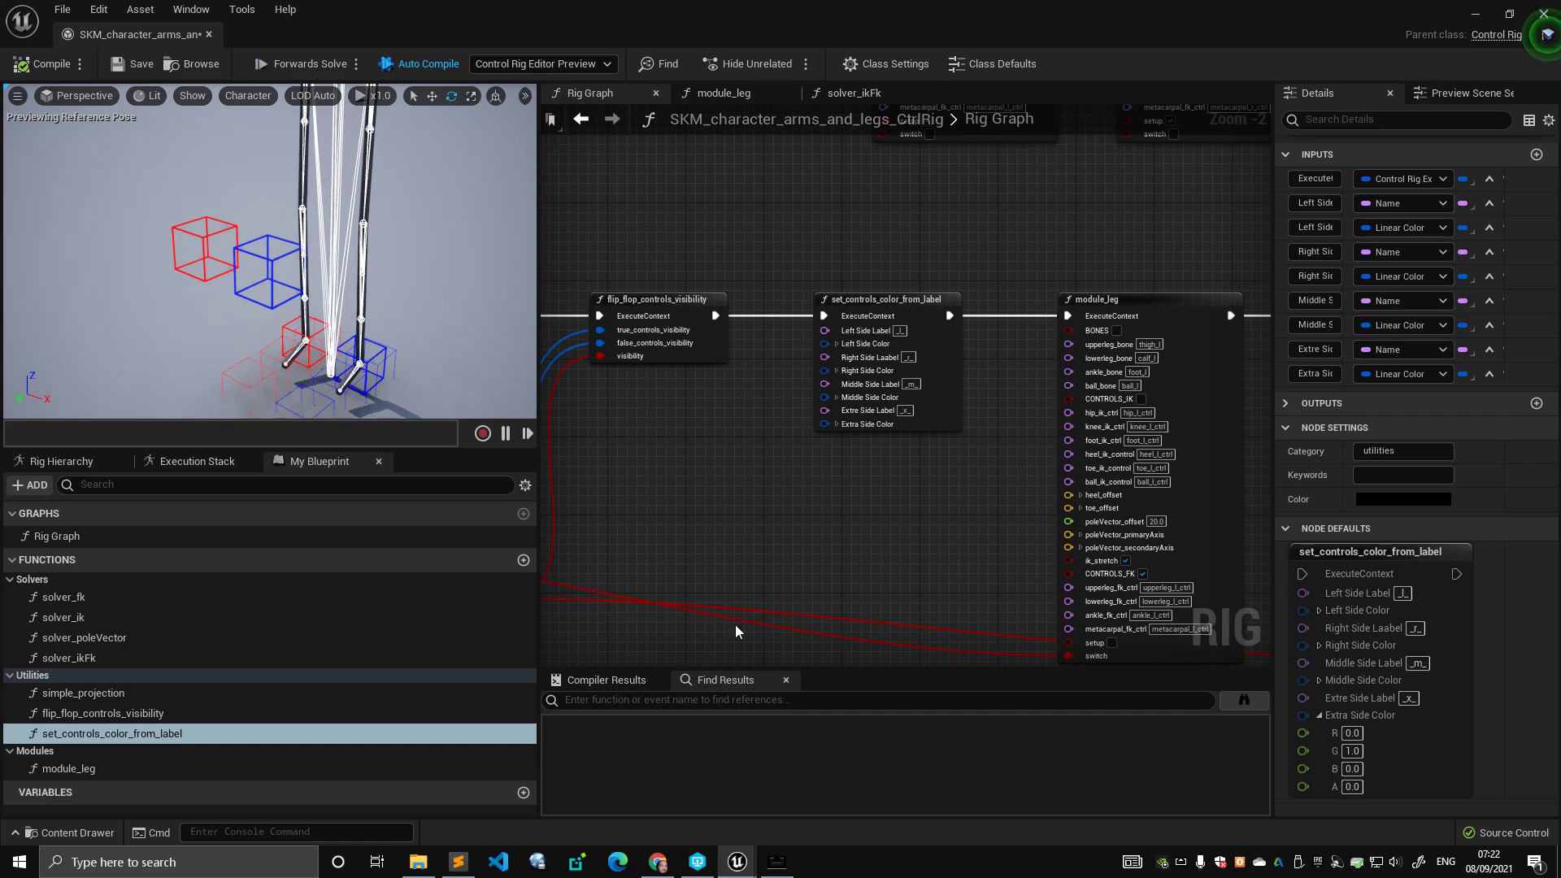
- Open the set_controls_color_from_label function and space out its nodes, moving Entry farther from the Sequence node
double_click(179, 735)
scroll(709, 481, up, 2)
drag(1108, 231, 1167, 232)
drag(1115, 300, 1174, 300)
right_drag(732, 268, 1145, 320)
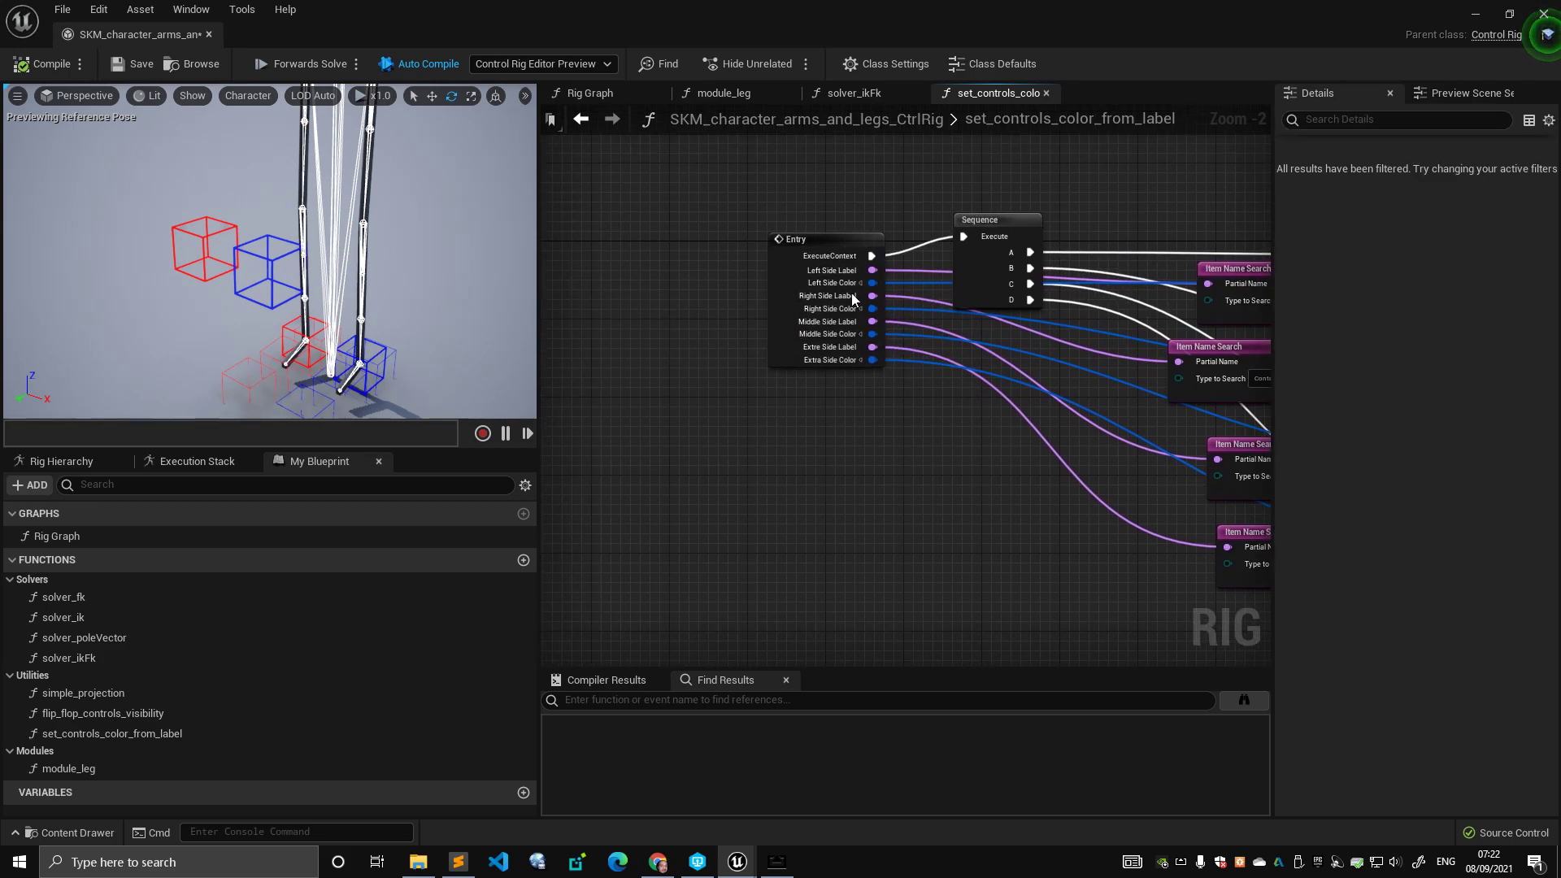
drag(820, 254, 703, 262)
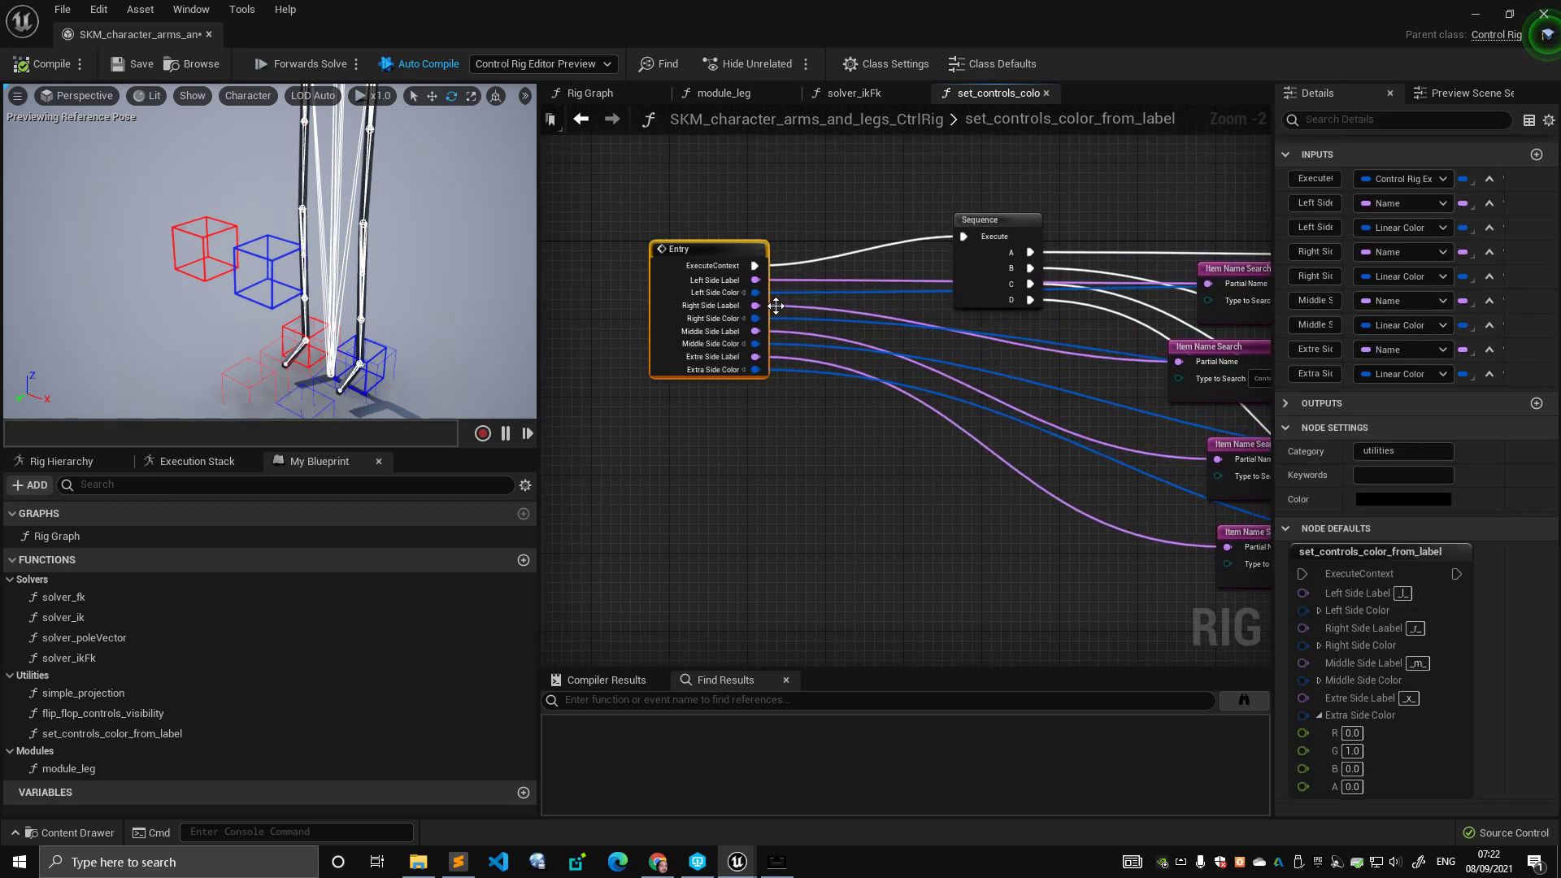
- Inspect the R, G, B and A components of the Entry node's Left Side Color, then collapse them again
right_drag(857, 471, 711, 344)
scroll(713, 327, up, 2)
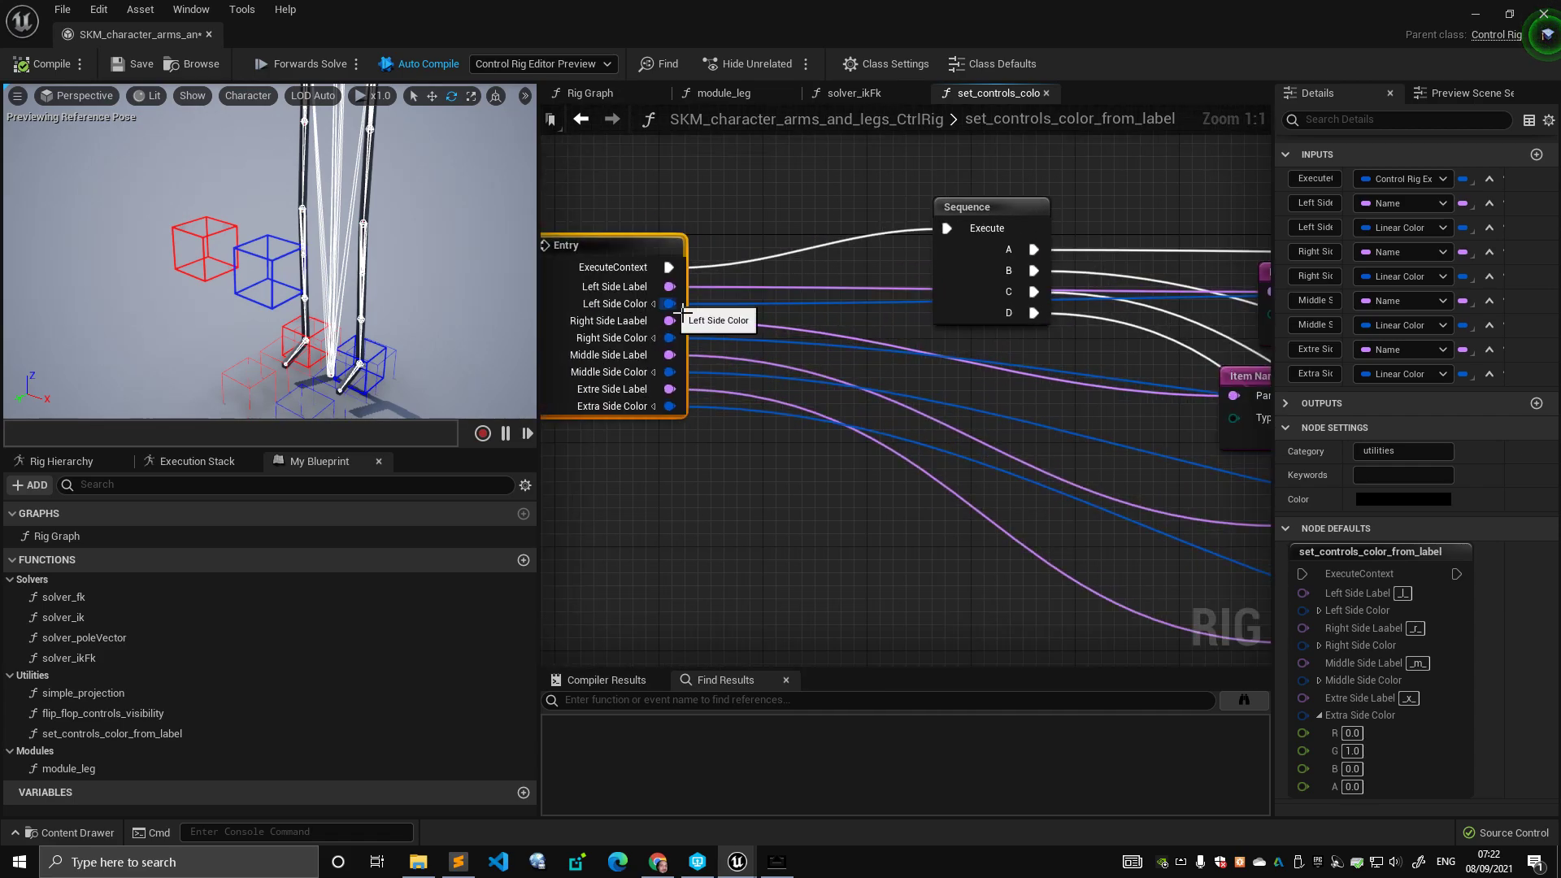
click(653, 305)
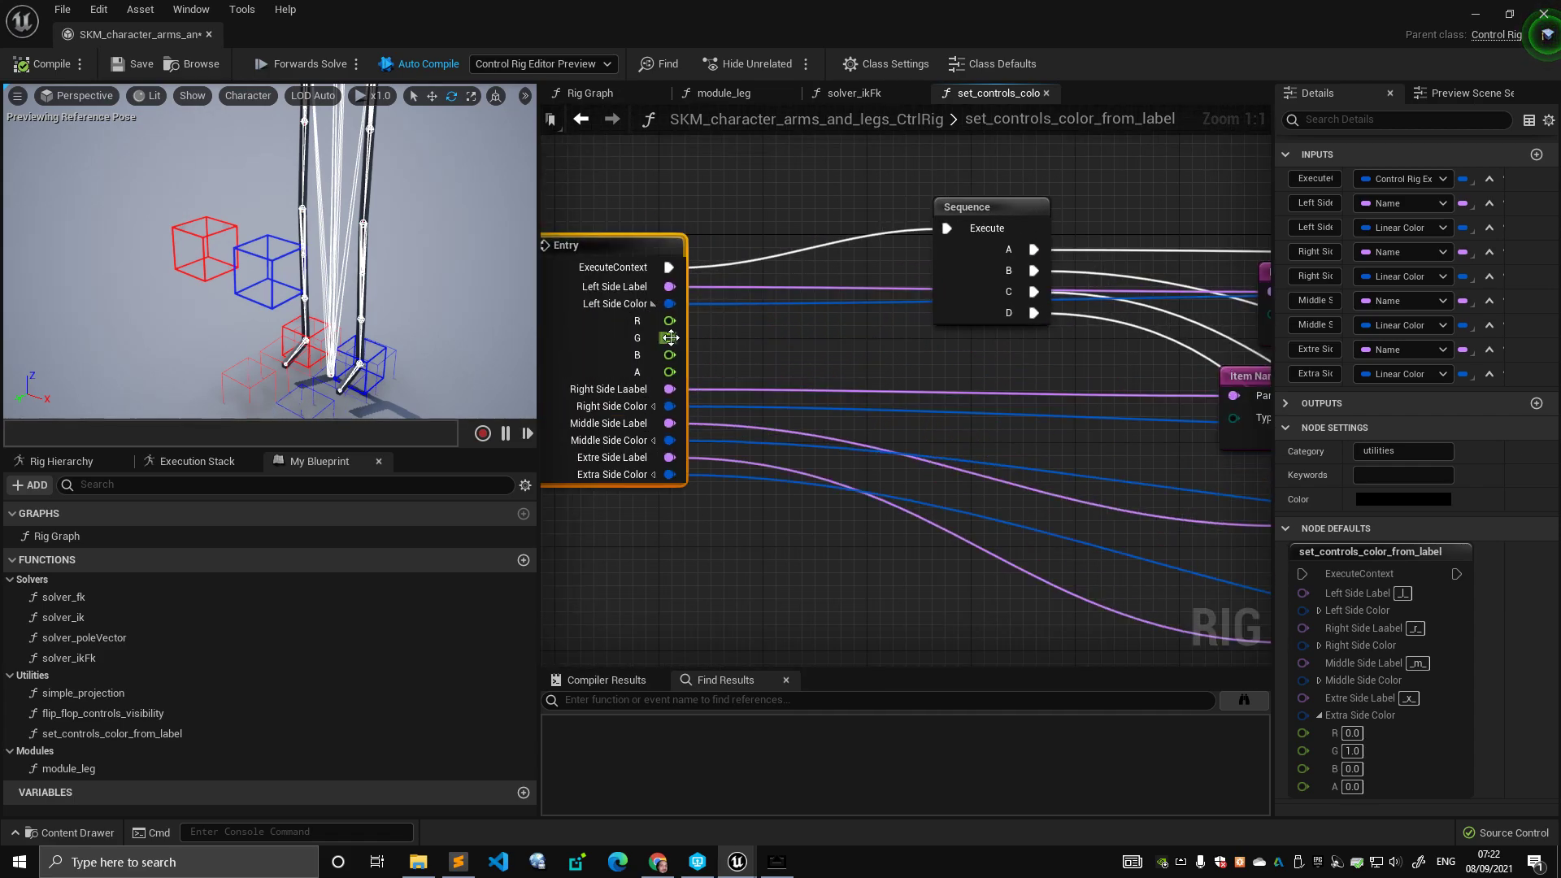
click(654, 304)
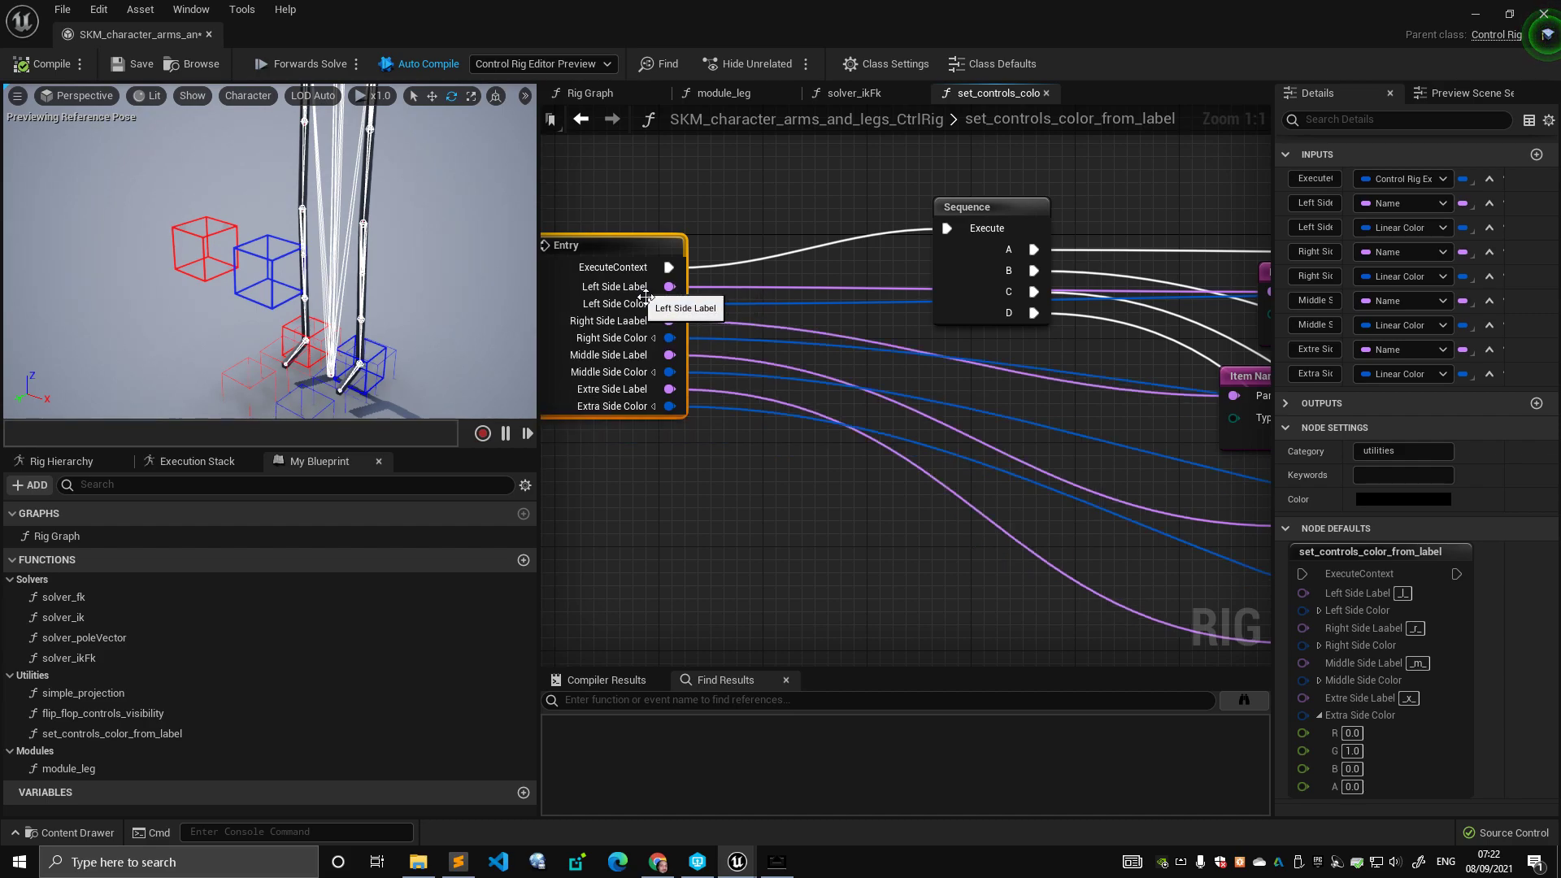
- Move the Entry node beneath the Sequence node, close to the Item Name Search nodes
drag(634, 257, 699, 296)
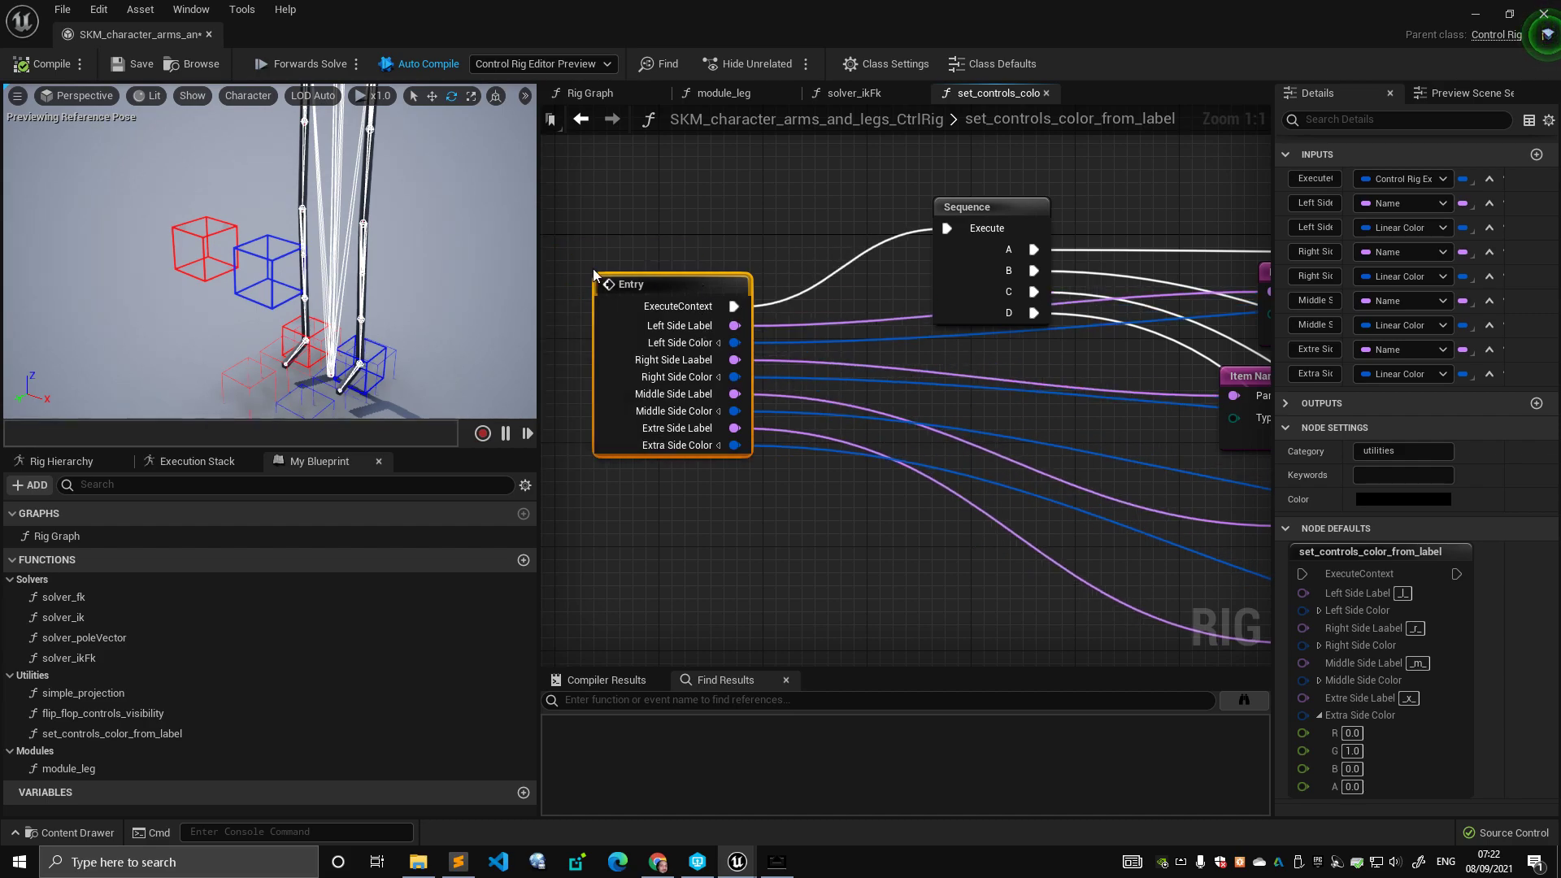
right_drag(725, 230, 531, 223)
scroll(683, 243, down, 2)
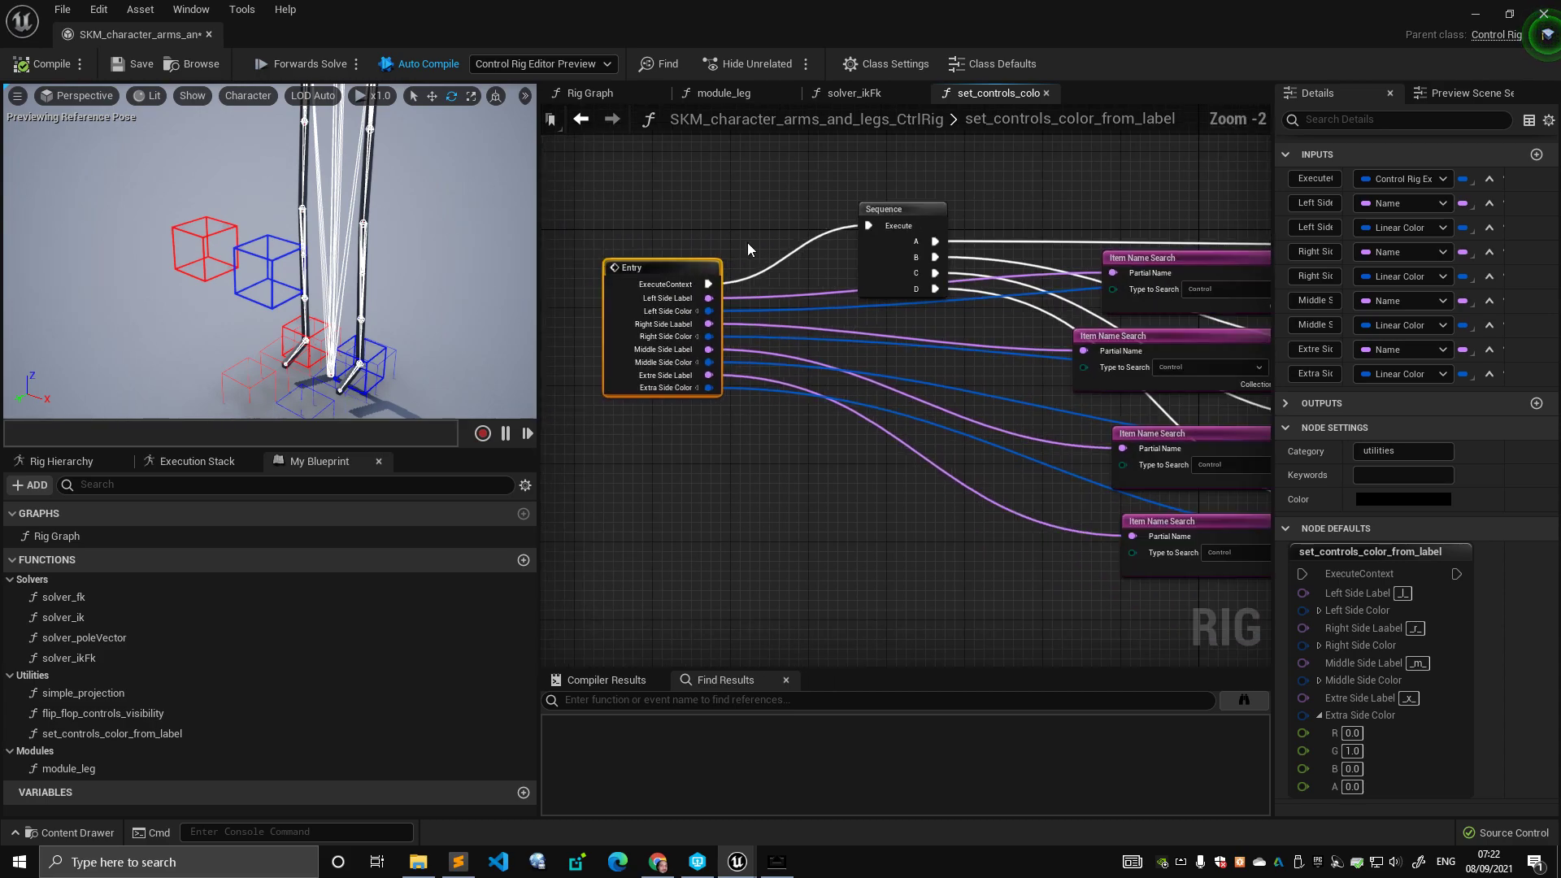
drag(651, 253, 922, 315)
right_drag(909, 322, 685, 342)
scroll(685, 342, up, 2)
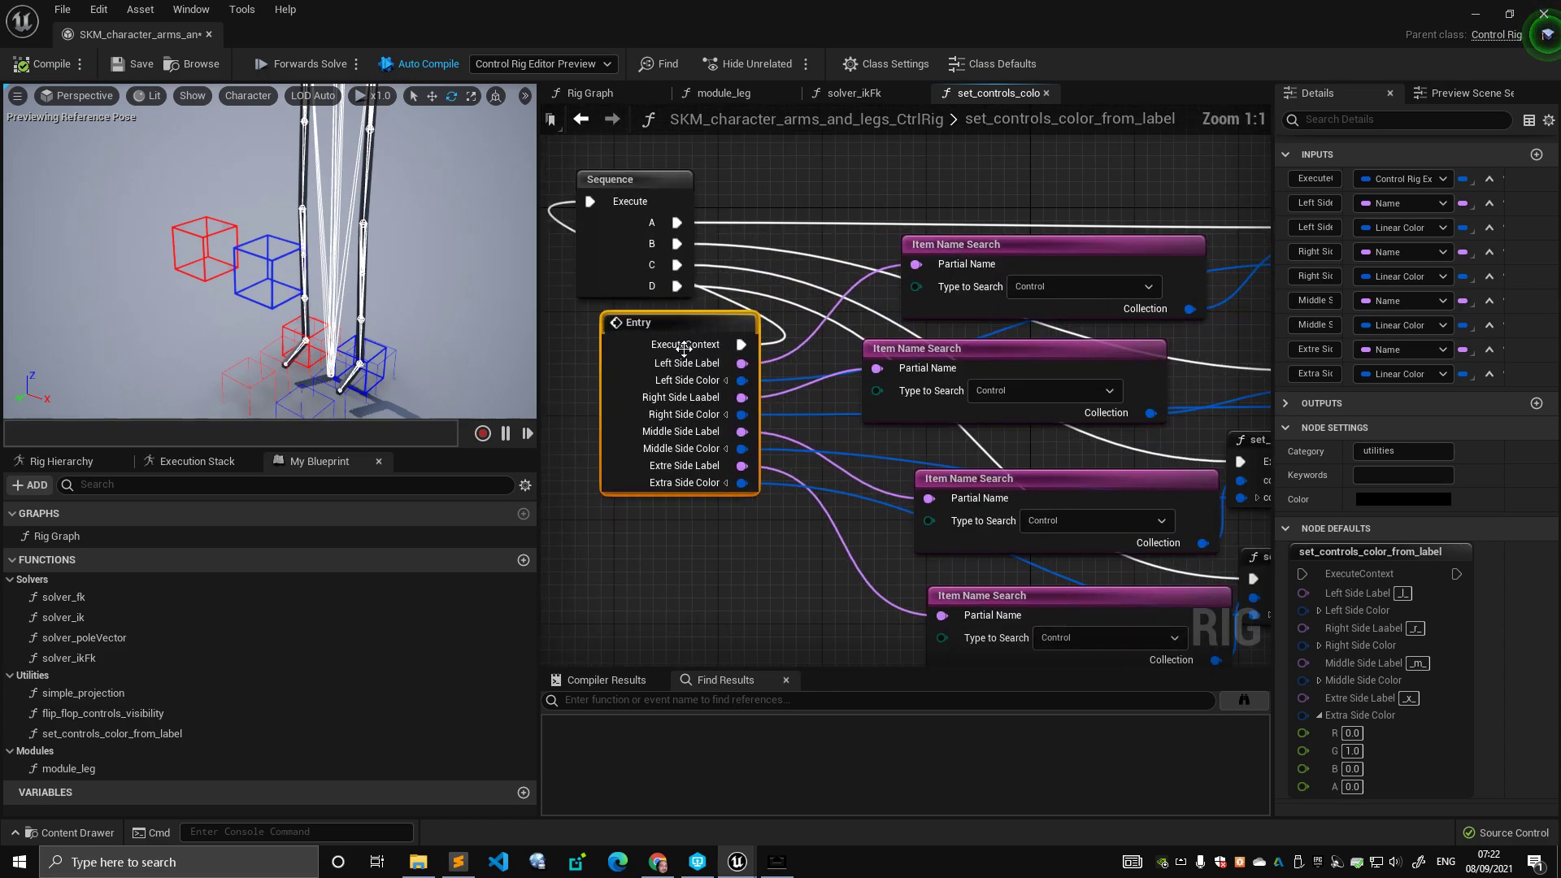
drag(685, 342, 646, 345)
- Return to the Rig Graph and inspect the Left Side Color components on the set_controls_color_from_label node
click(614, 94)
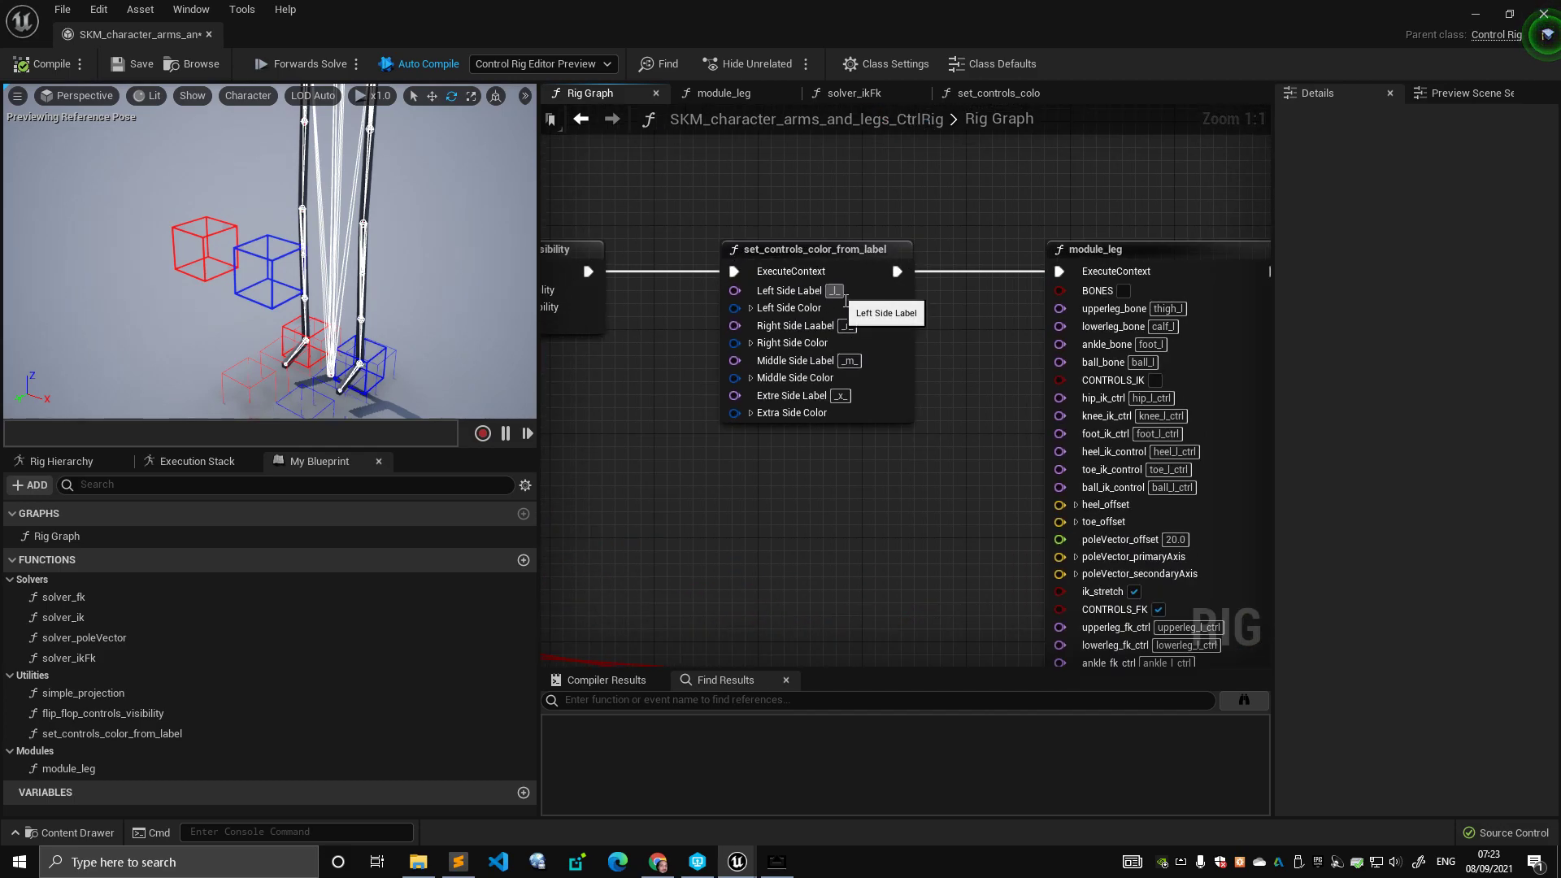
click(750, 309)
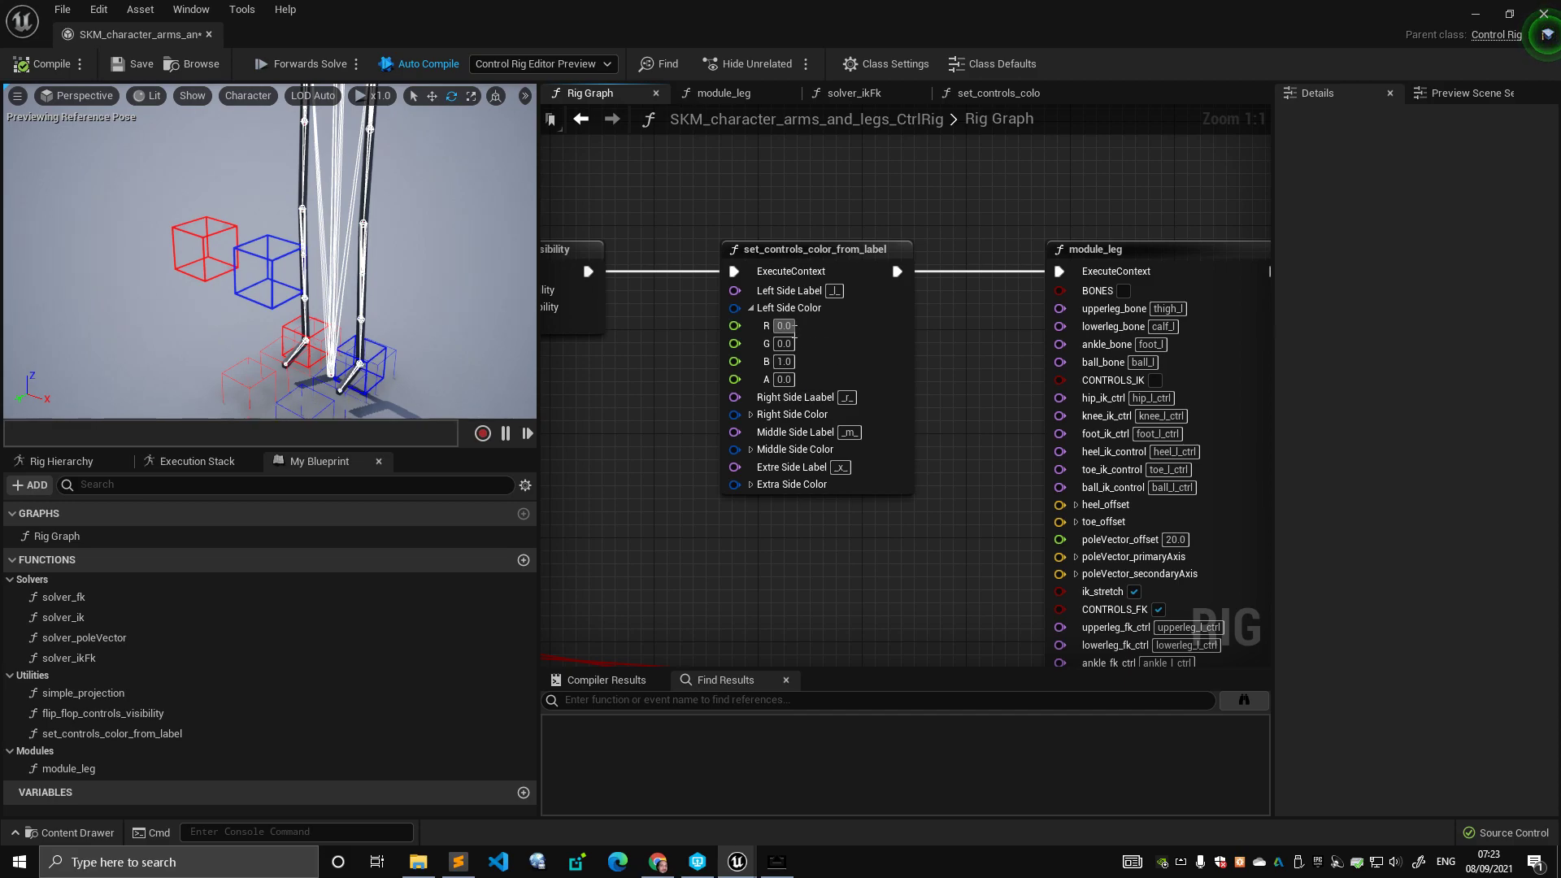
click(749, 308)
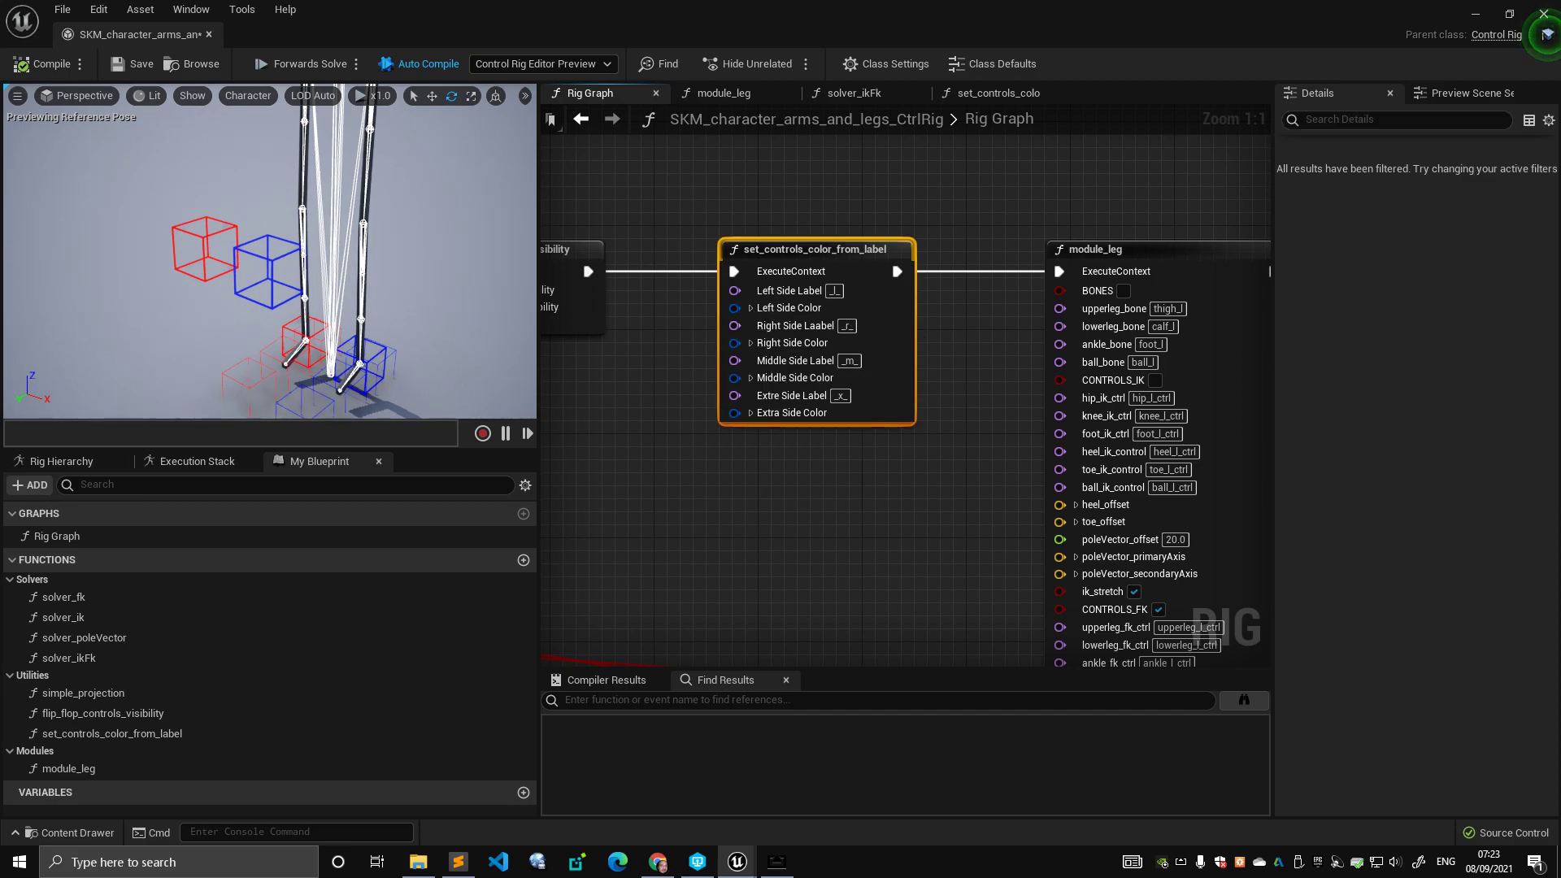
scroll(881, 413, down, 5)
right_drag(882, 413, 878, 341)
scroll(989, 363, down, 2)
scroll(878, 342, up, 7)
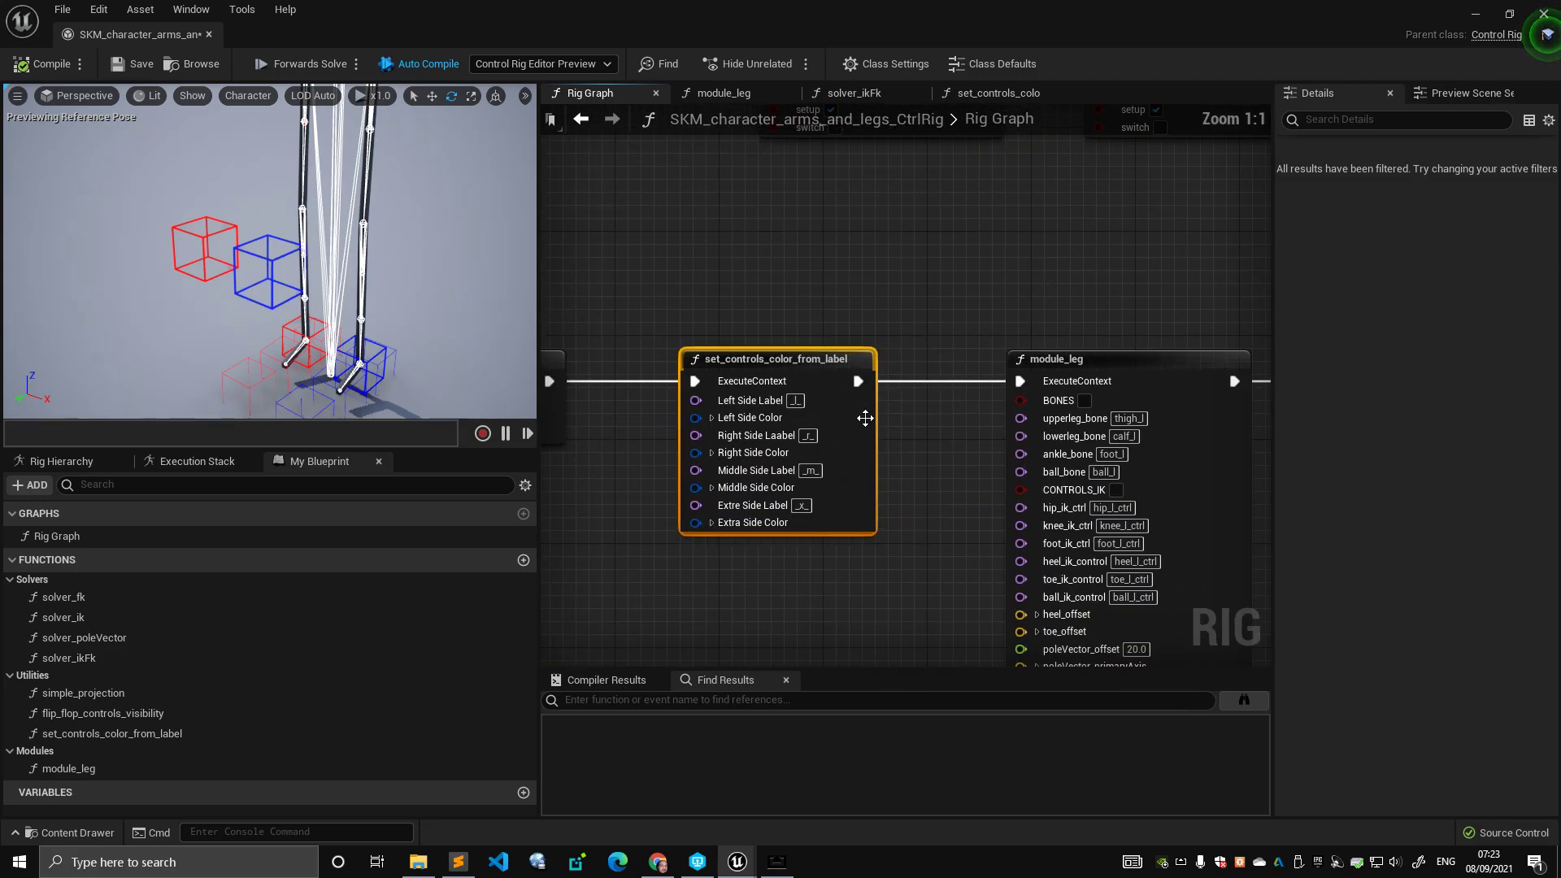
- Inspect the Right, Left, Middle and Extra Side Color components on set_controls_color_from_label, collapsing each one again
click(712, 453)
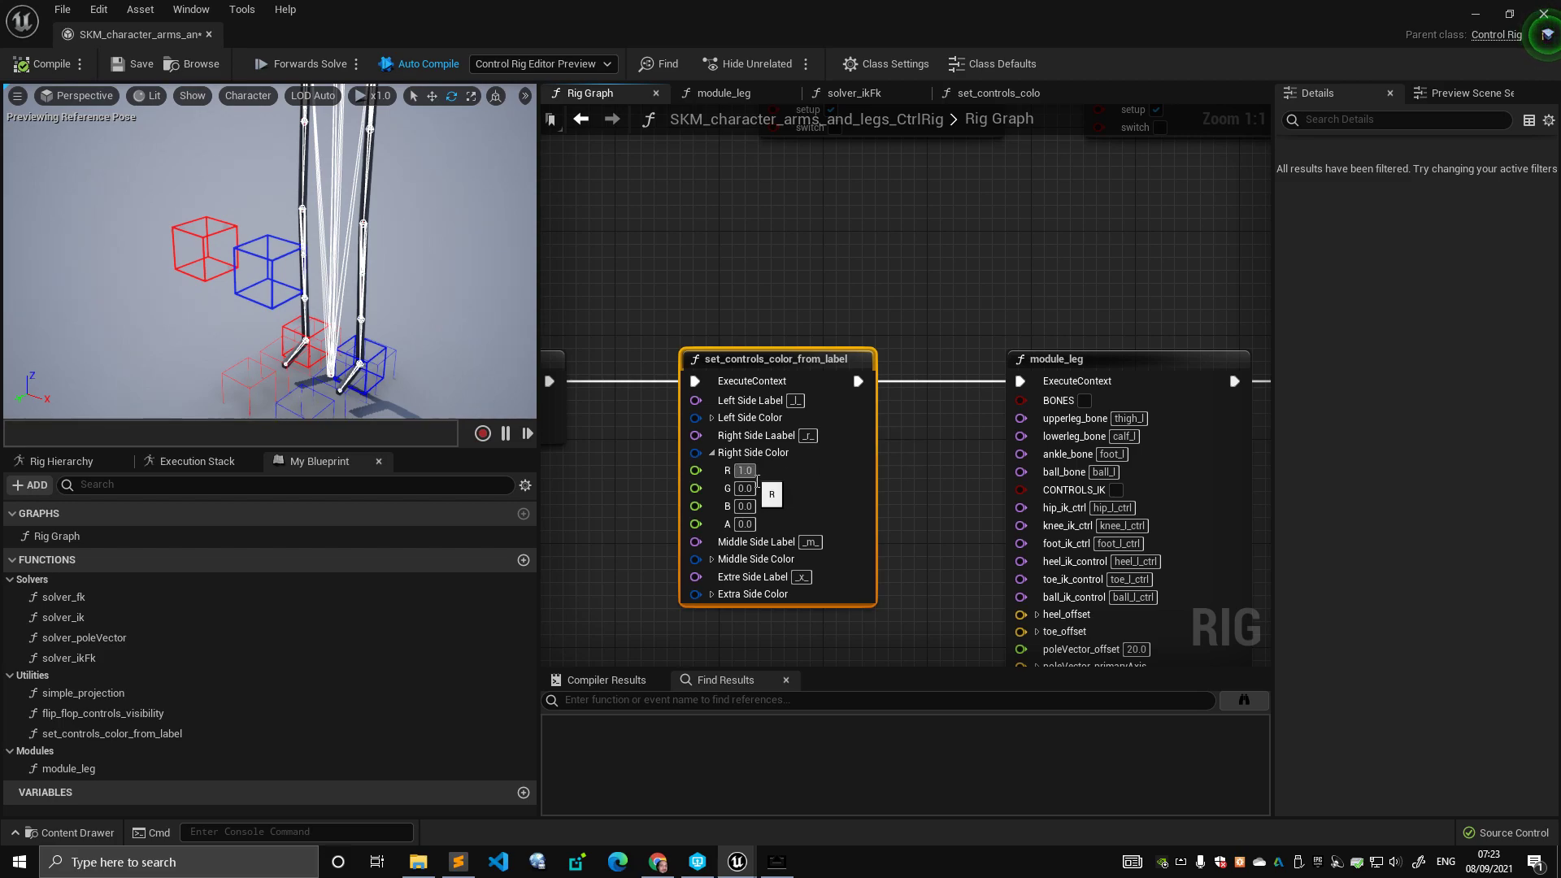
click(712, 453)
click(712, 418)
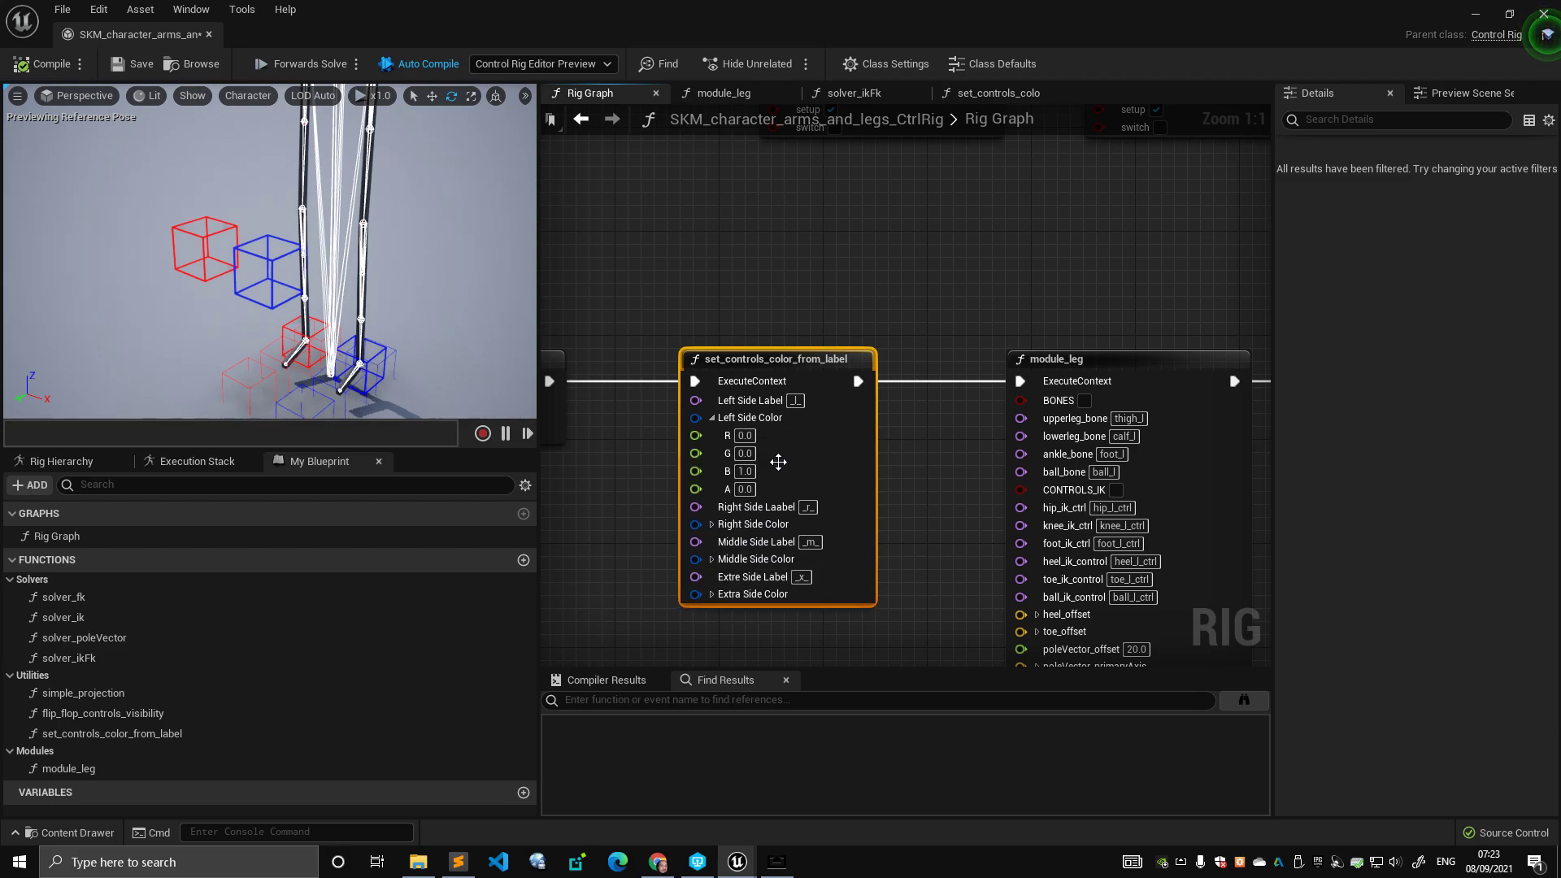
click(712, 418)
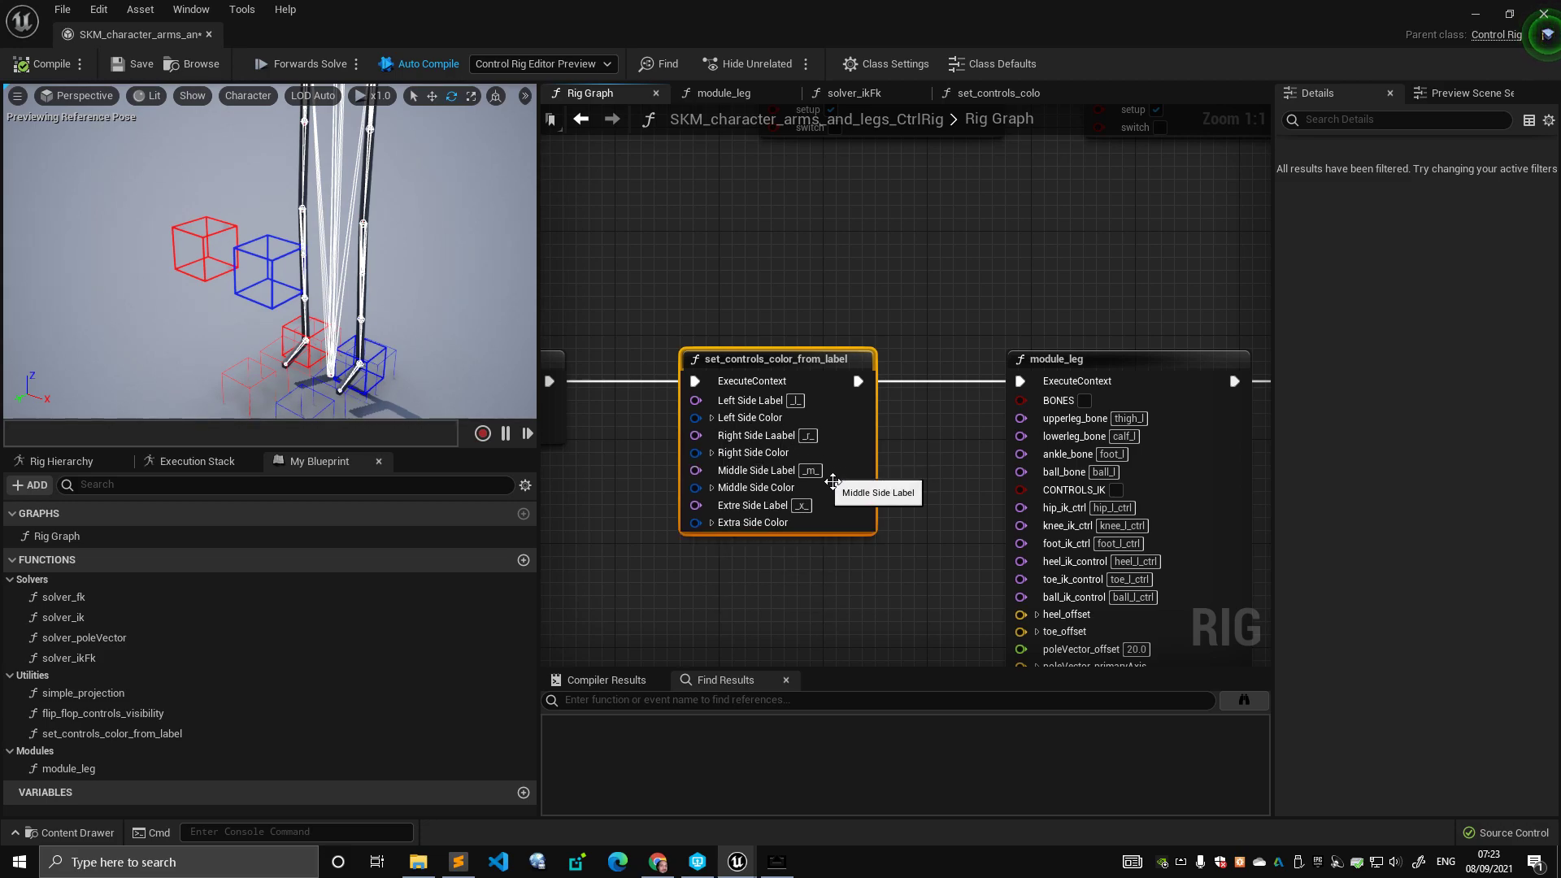
click(712, 487)
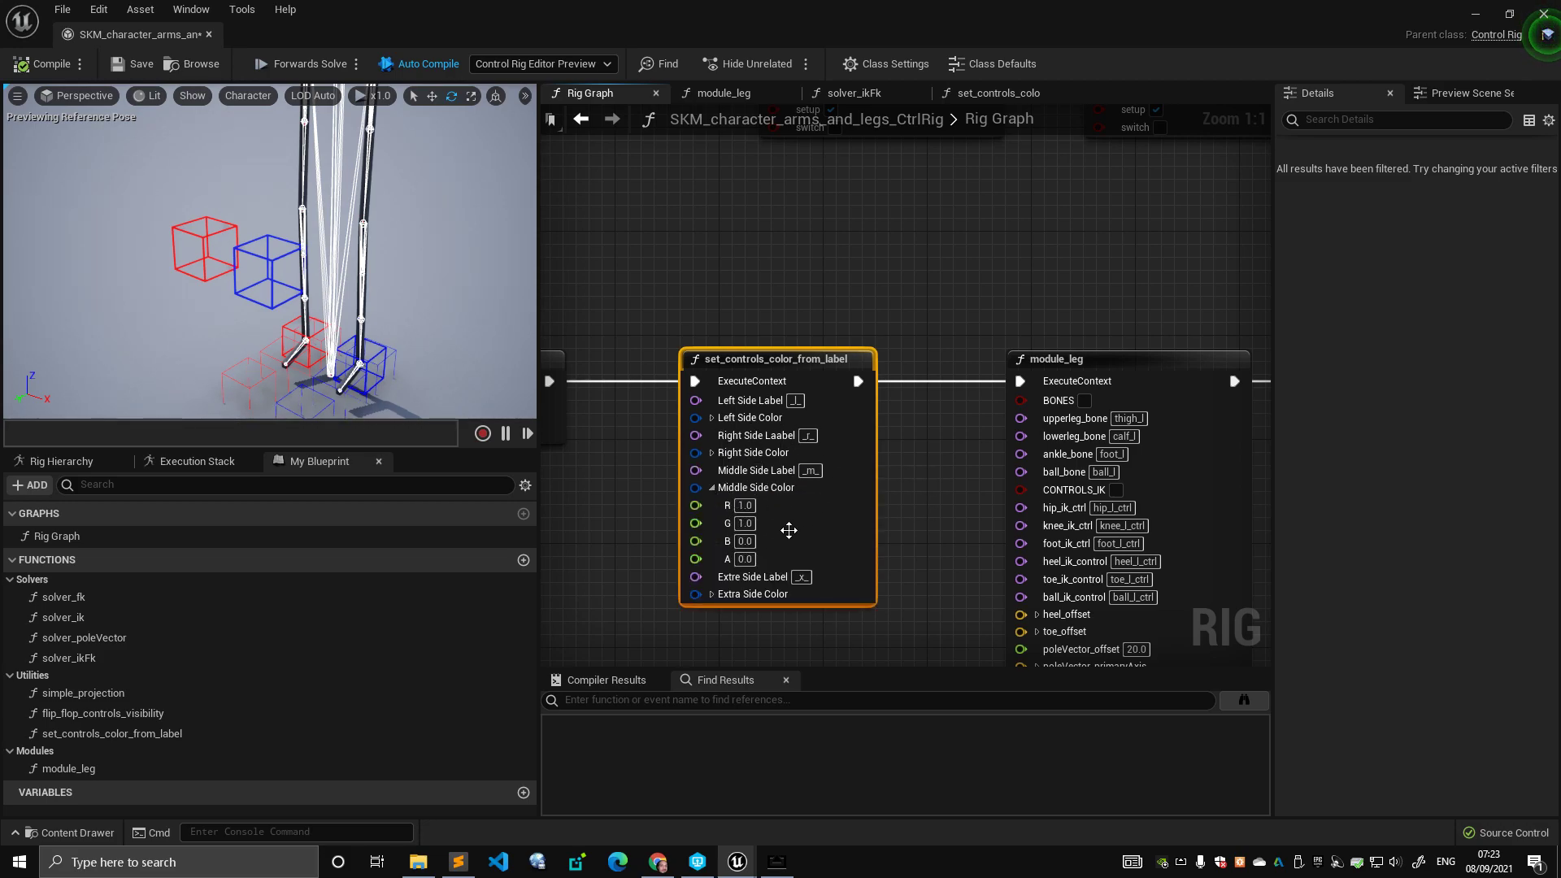
click(713, 488)
click(712, 523)
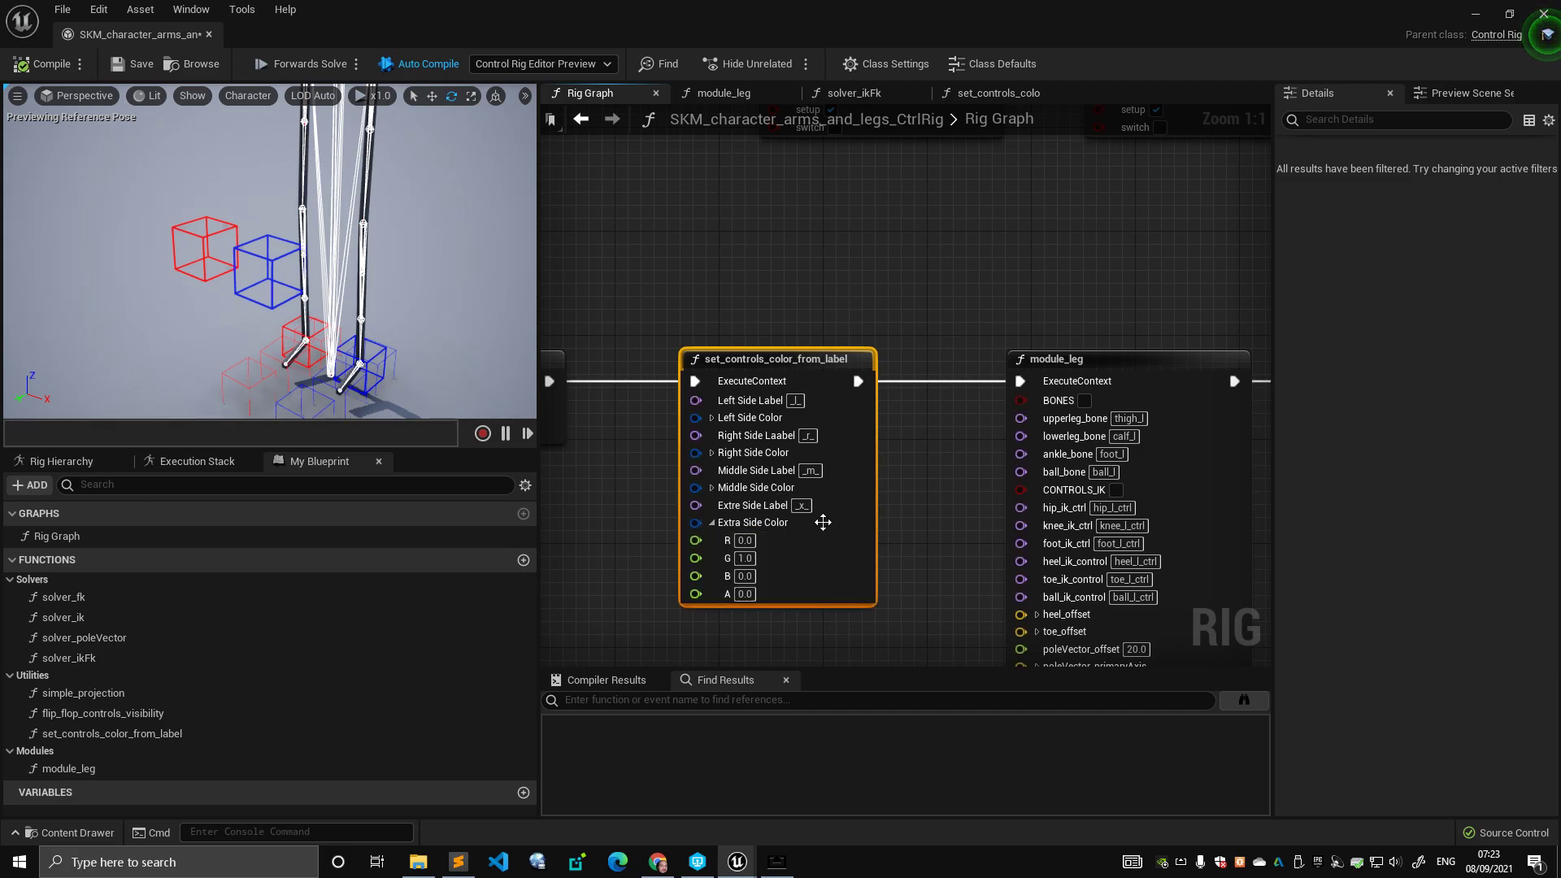
right_drag(825, 523, 837, 420)
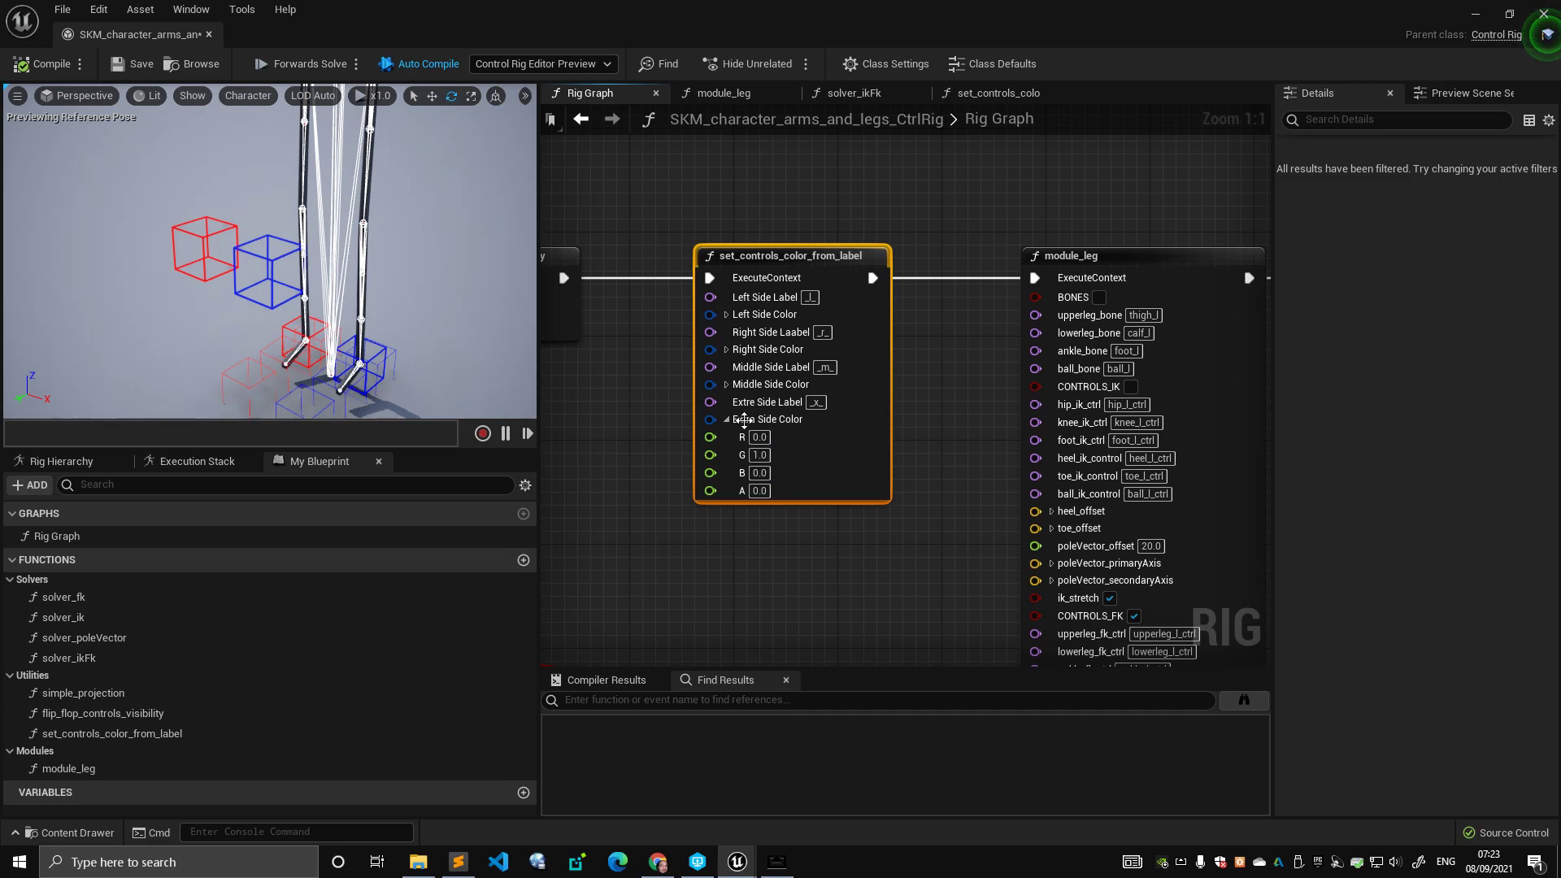
click(727, 421)
- Disconnect set_controls_color_from_label from its chain and link flip_flop_controls_visibility directly to module_leg
scroll(682, 504, down, 5)
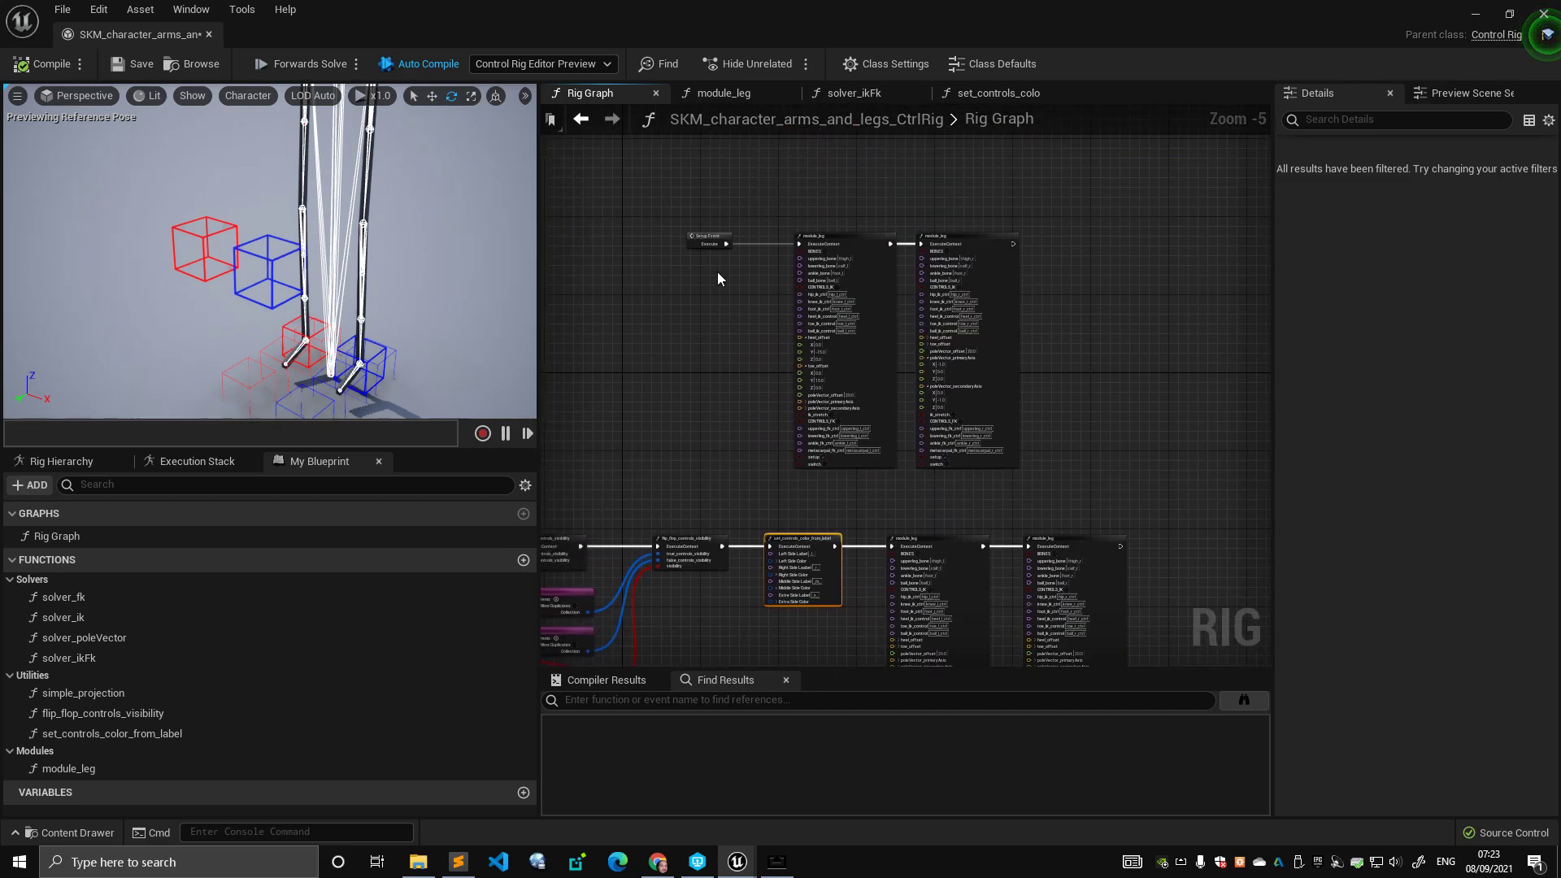
click(714, 241)
scroll(748, 375, up, 2)
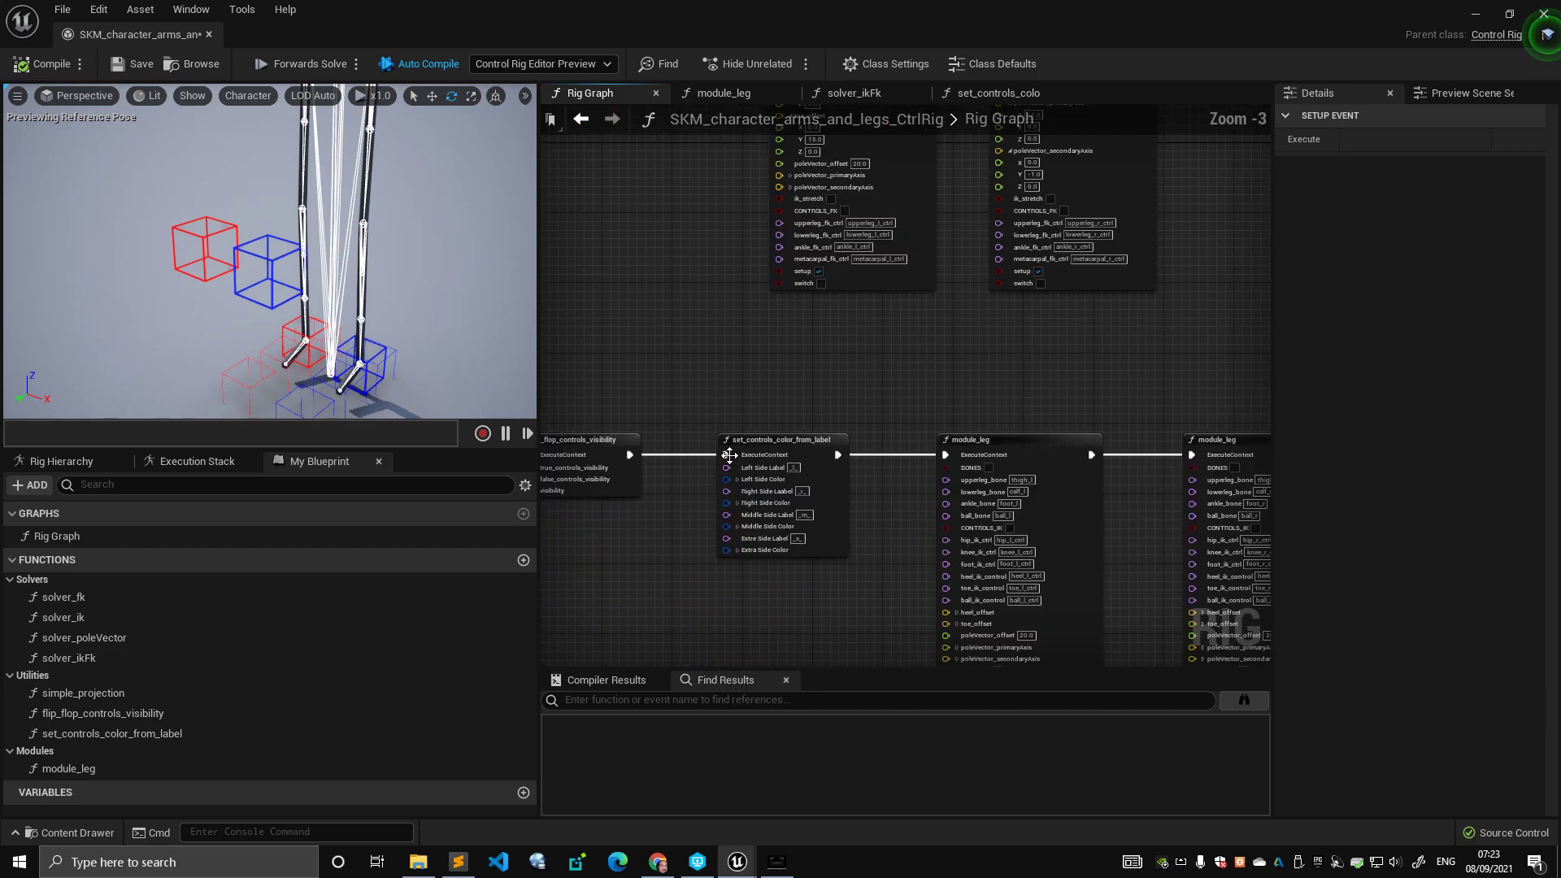
drag(729, 456, 727, 377)
click(727, 377)
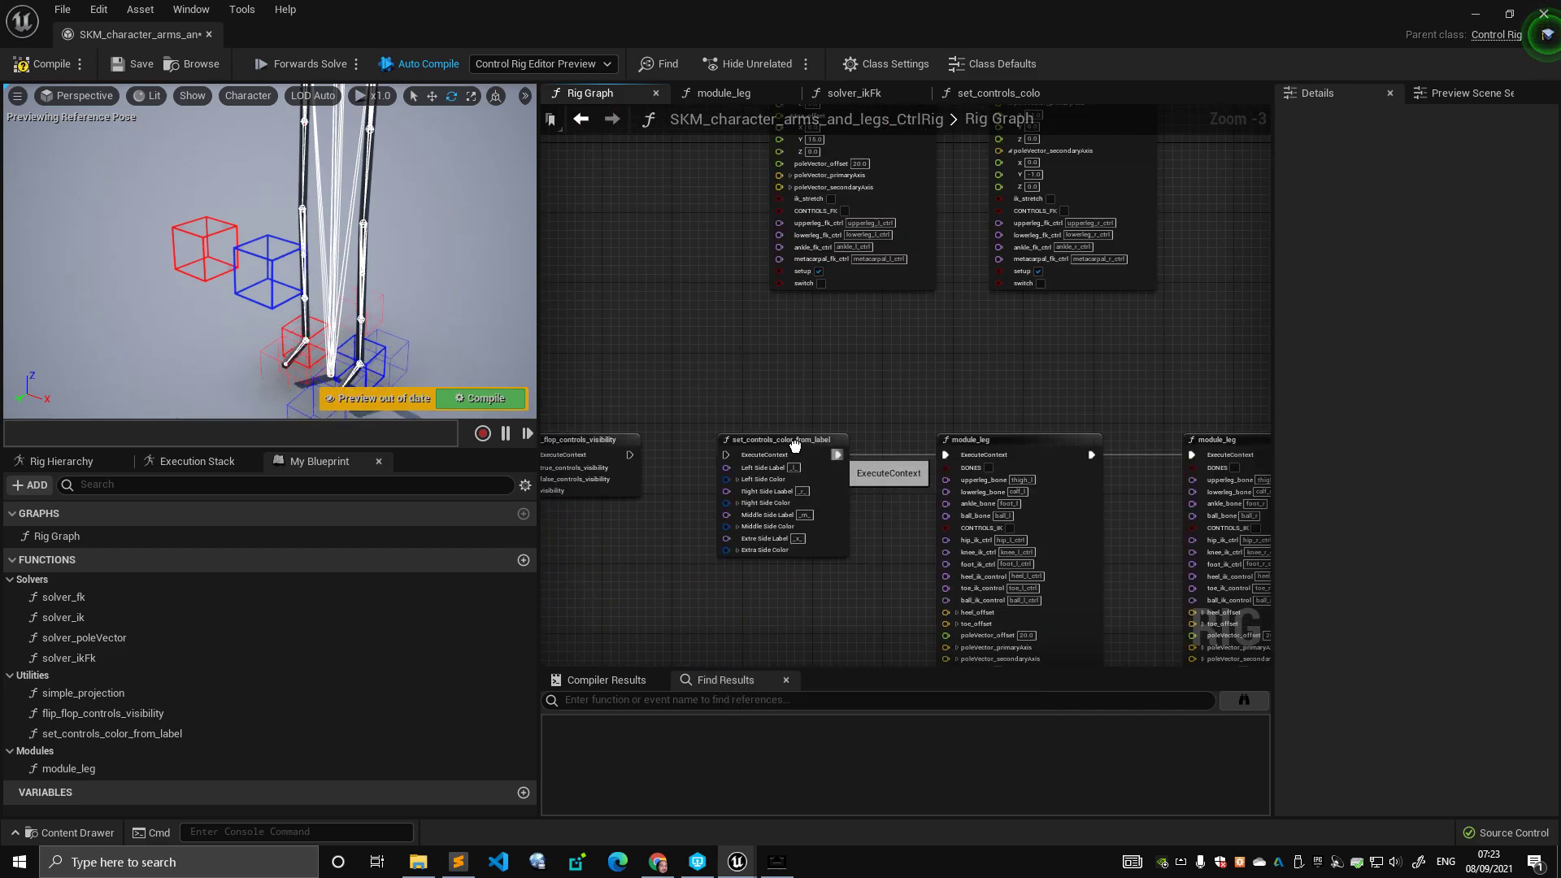
drag(795, 443, 786, 524)
drag(630, 455, 946, 460)
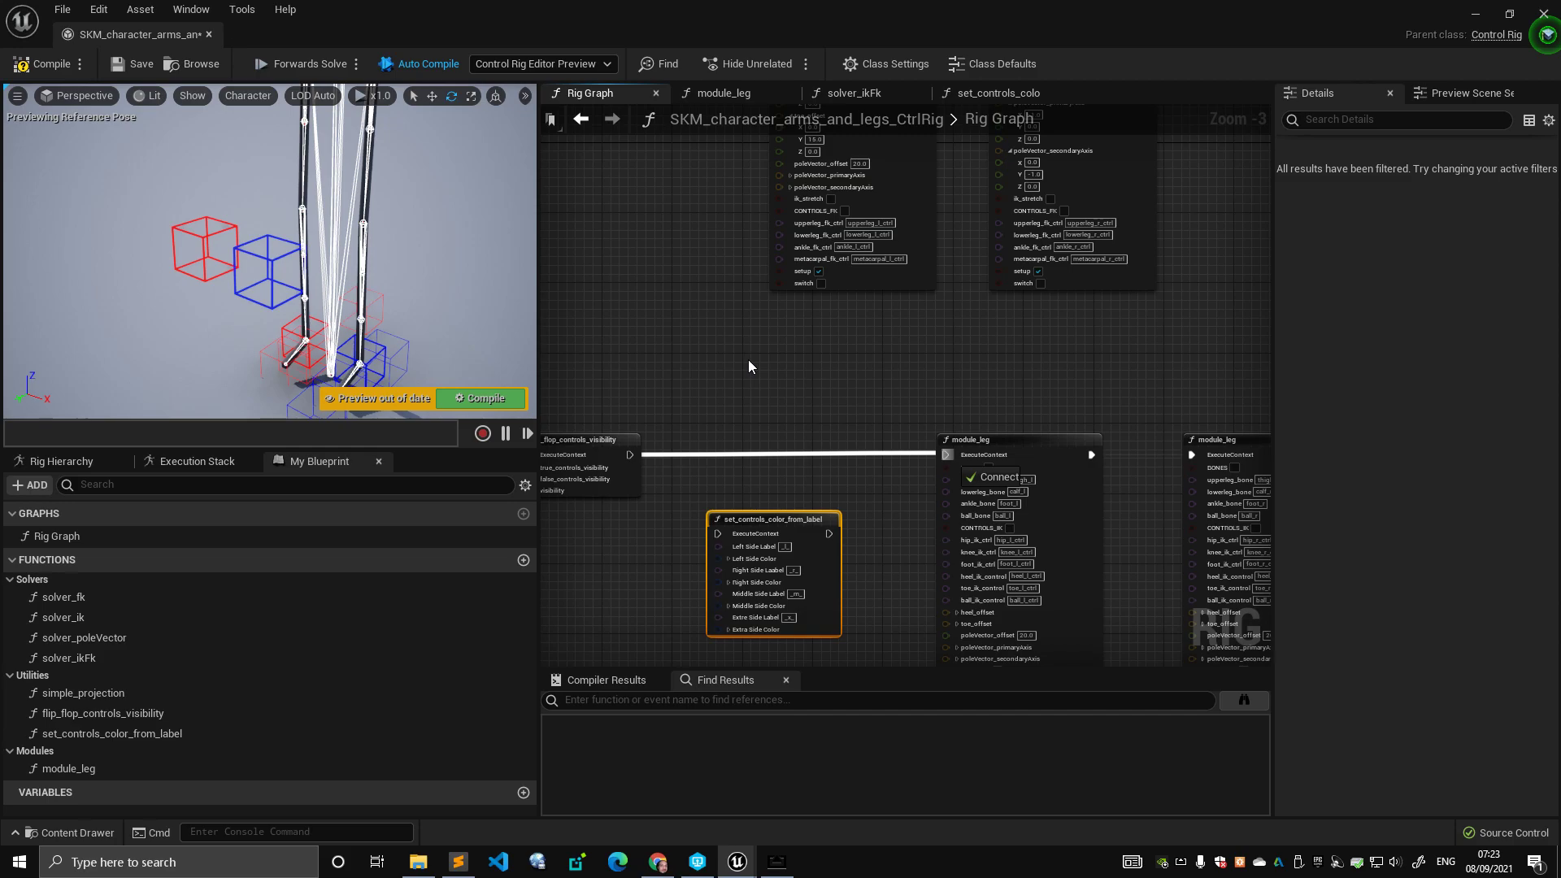
- Move the set_controls_color_from_label node up into the setup chain, between Setup Event and the first module_leg
right_drag(750, 359, 905, 518)
drag(957, 628, 797, 206)
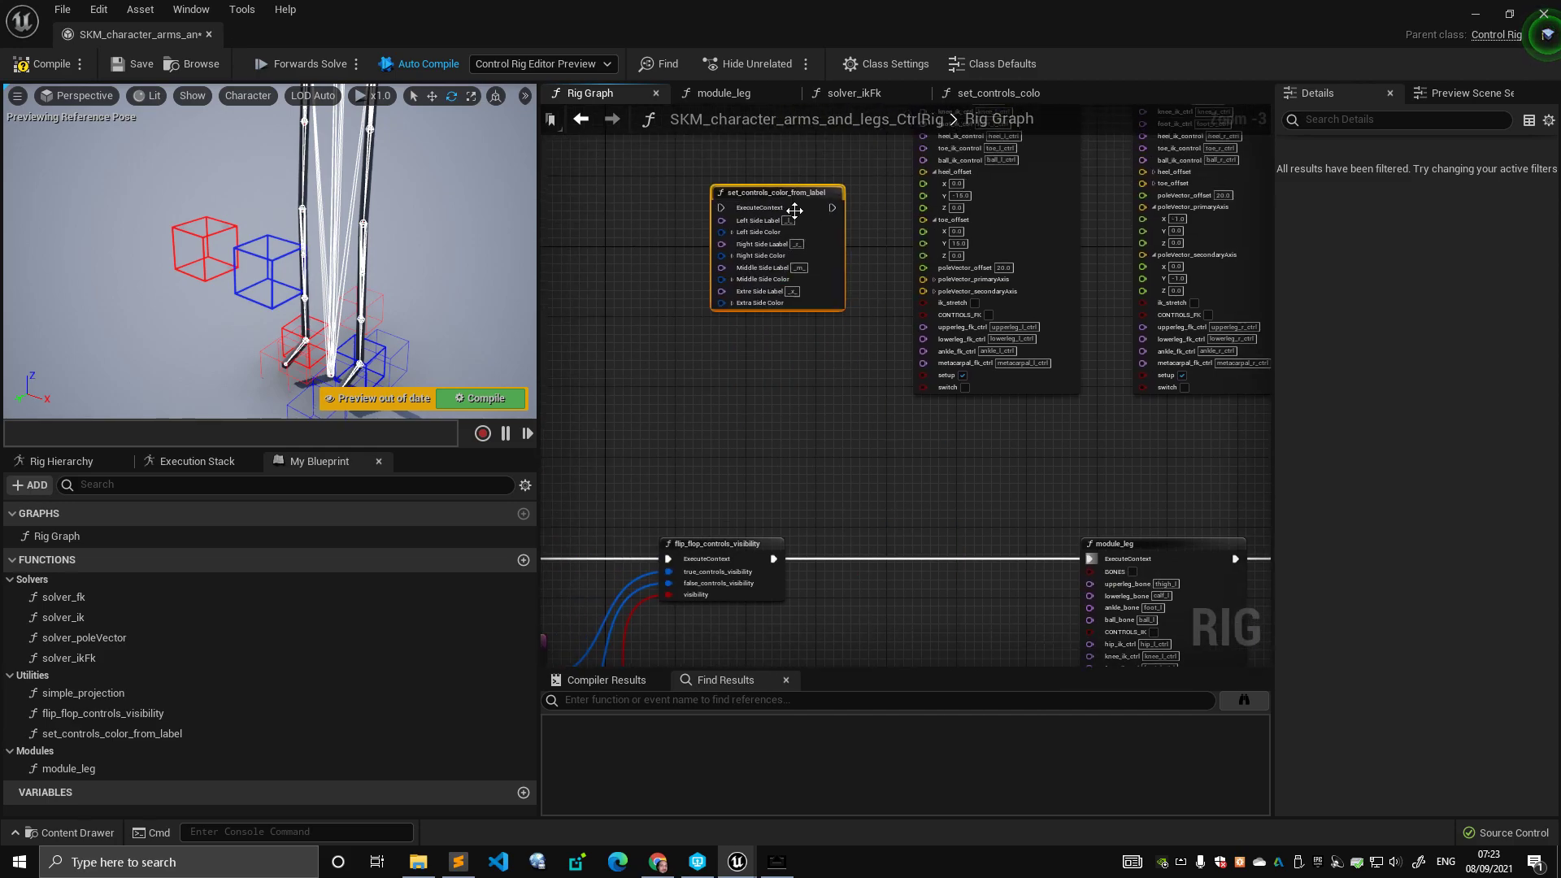
right_drag(797, 206, 794, 512)
drag(794, 512, 800, 401)
mouse_move(634, 333)
shift+mouse_down()
mouse_move(796, 379)
mouse_move(597, 295)
mouse_move(617, 342)
shift+mouse_up()
click(620, 345)
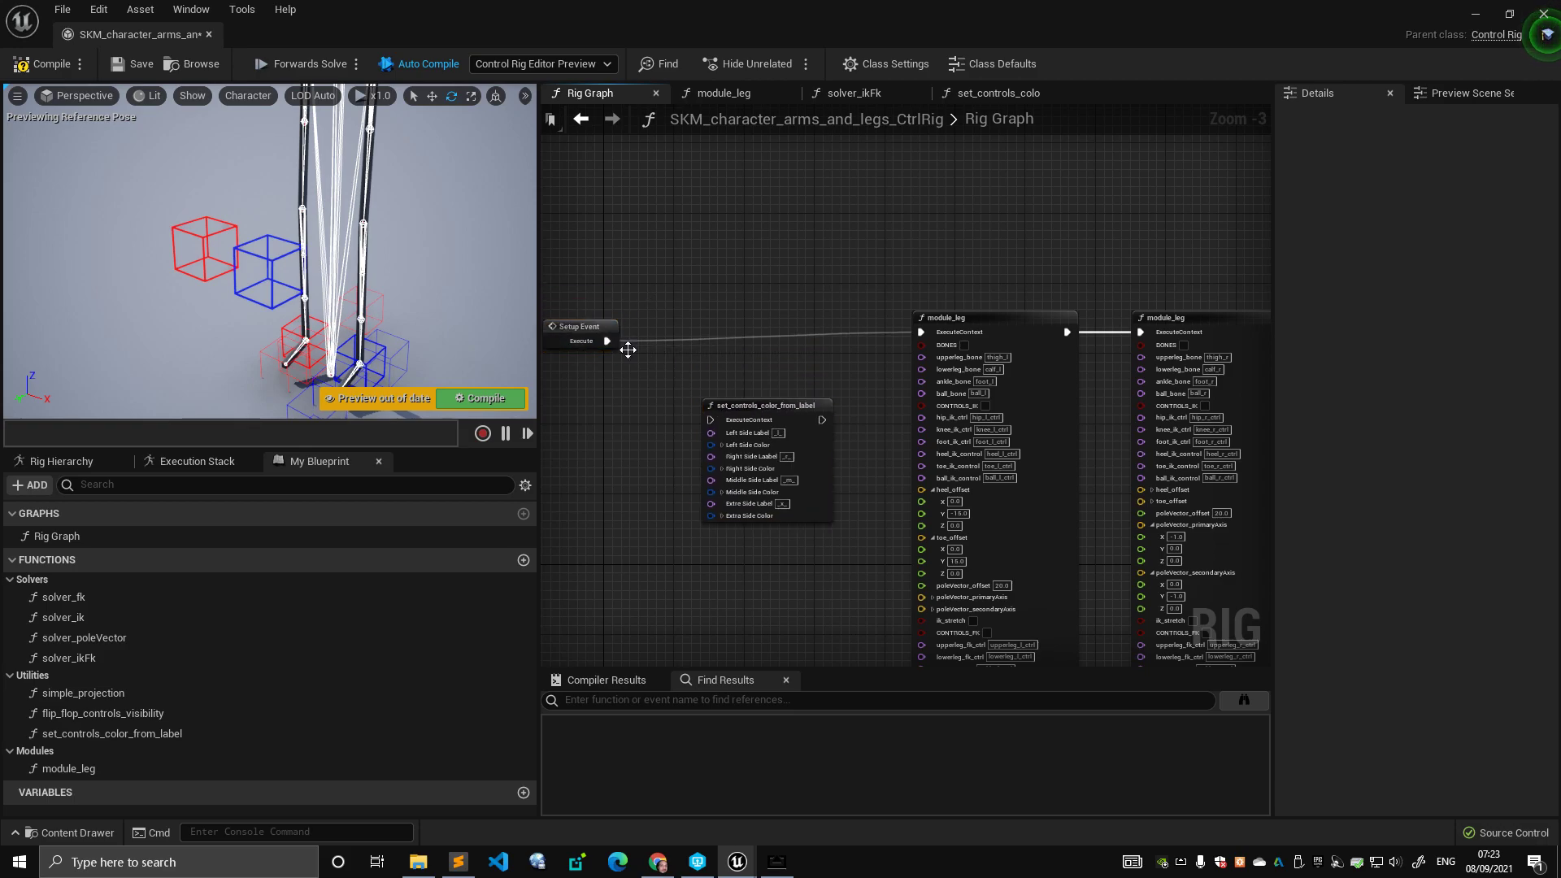
- Connect Setup Event through set_controls_color_from_label to the first module_leg and line up the first two nodes
drag(822, 421, 921, 332)
drag(613, 341, 715, 424)
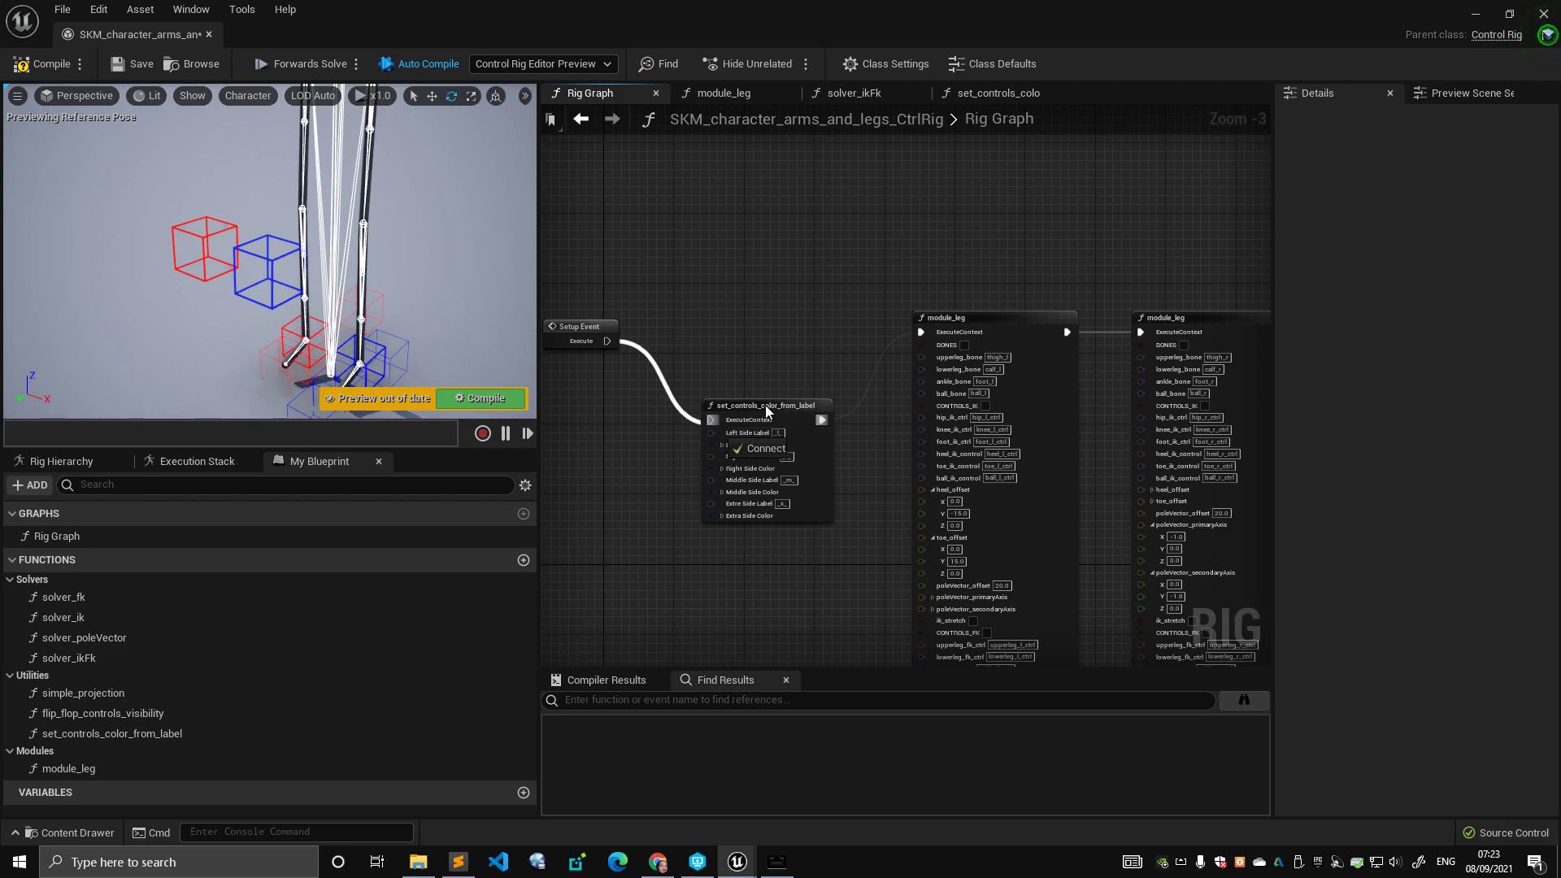
drag(783, 404, 758, 311)
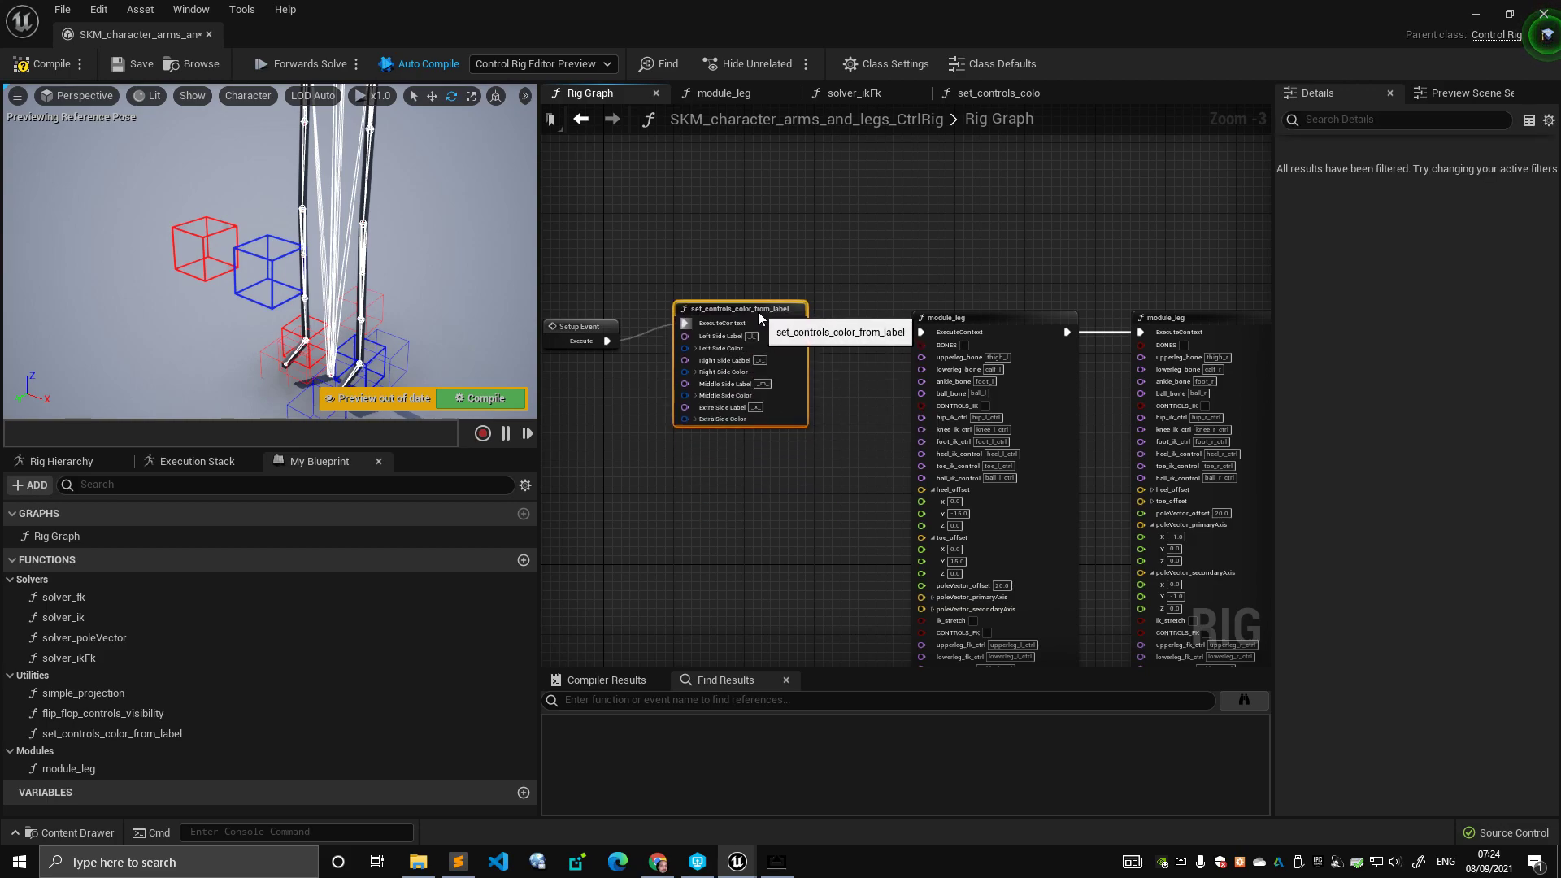
drag(592, 324, 588, 304)
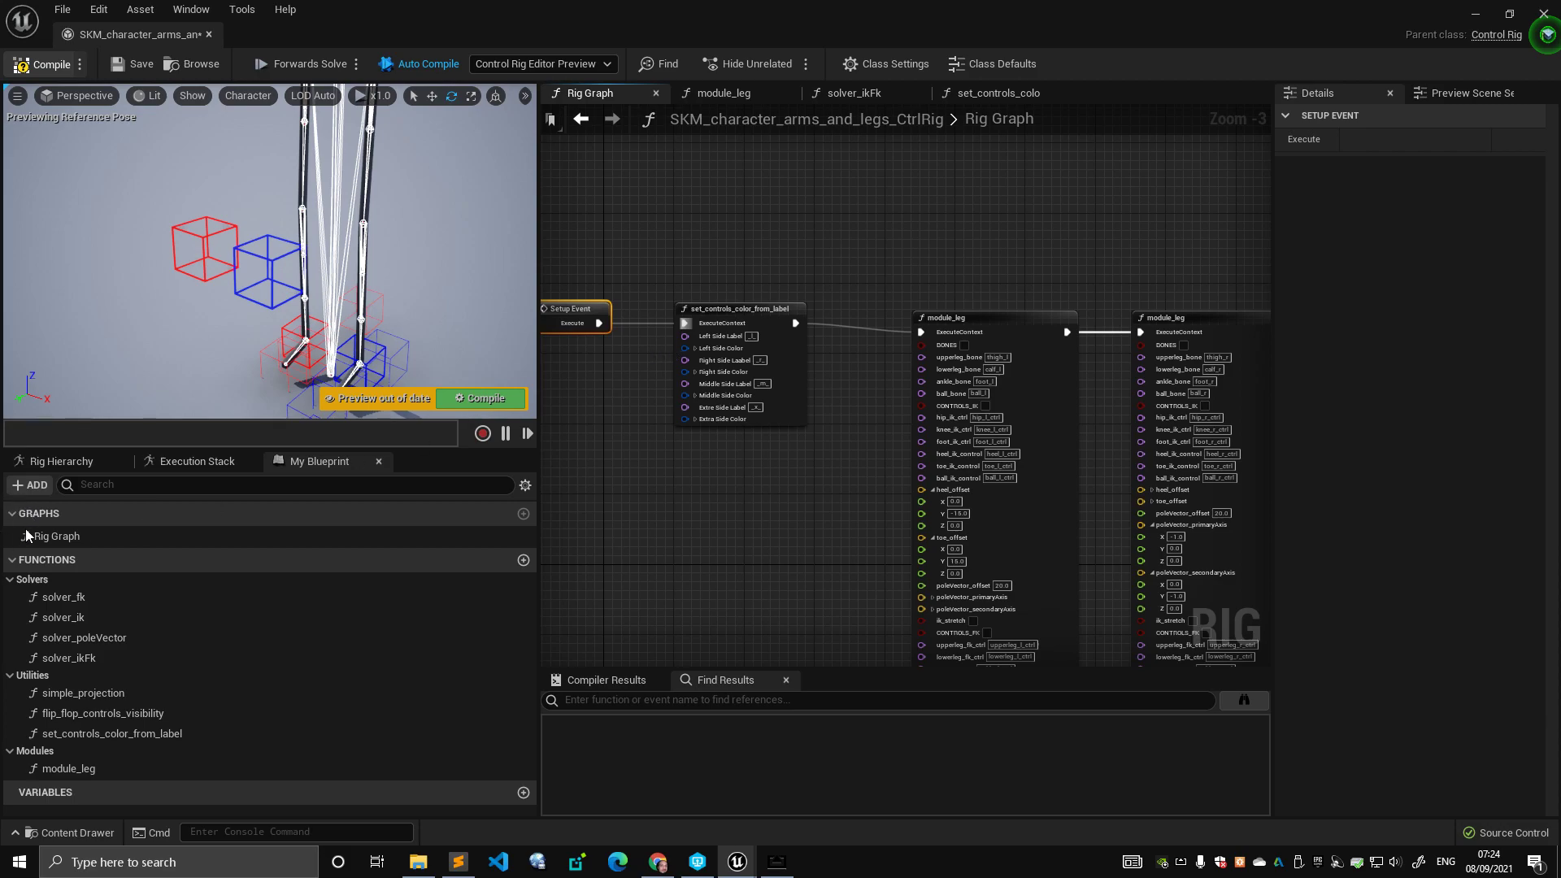
- Compile the rig, add a new control at the origin in the Rig Hierarchy, and frame it in the viewport
click(24, 579)
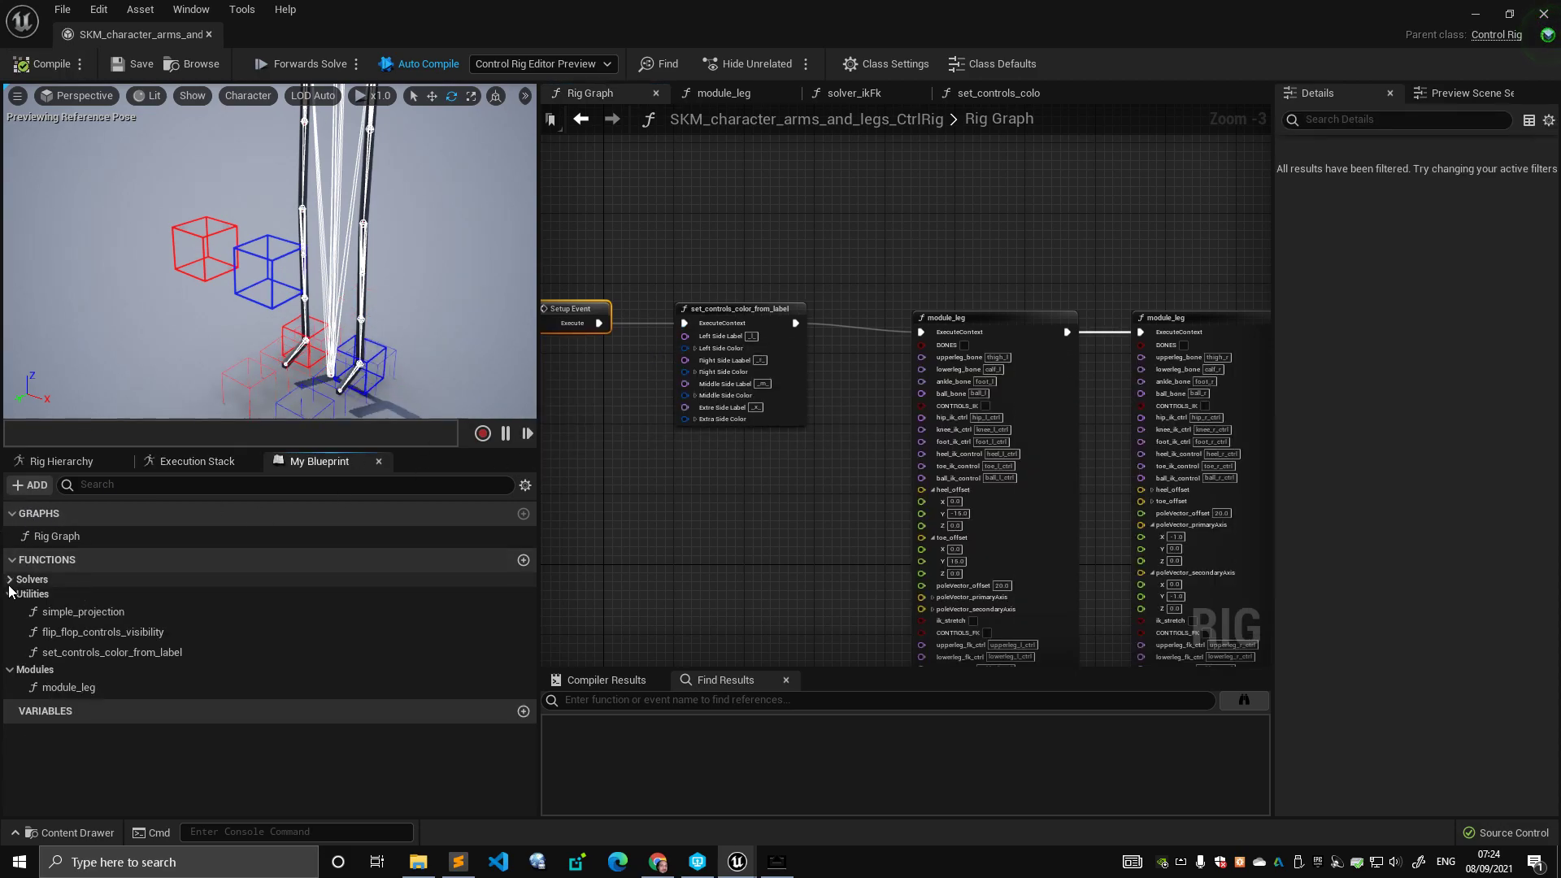
click(64, 461)
right_click(91, 697)
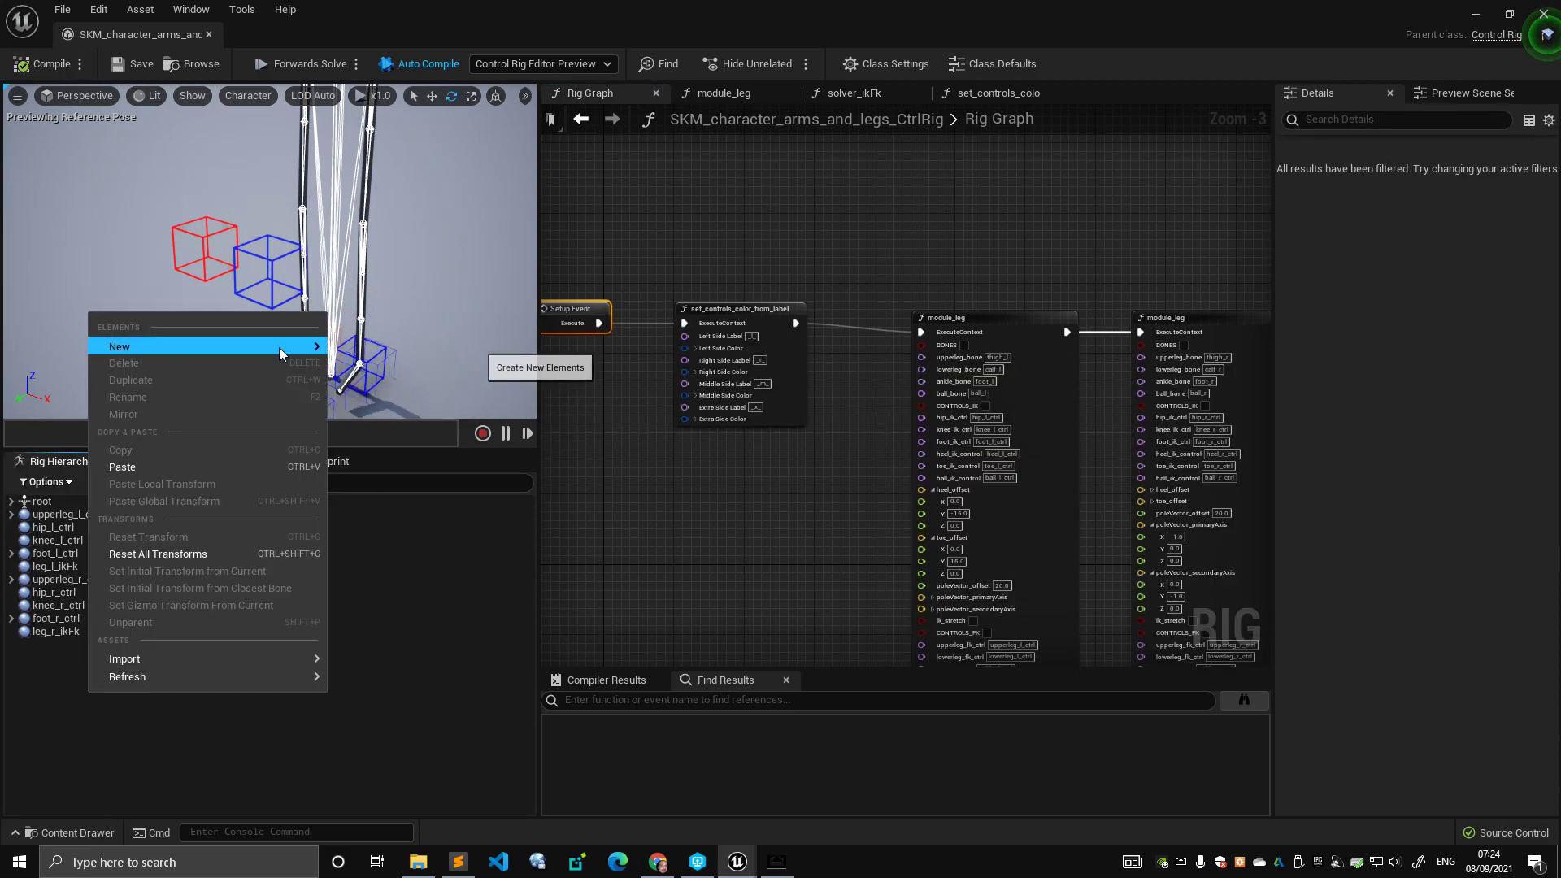
mouse_move(280, 349)
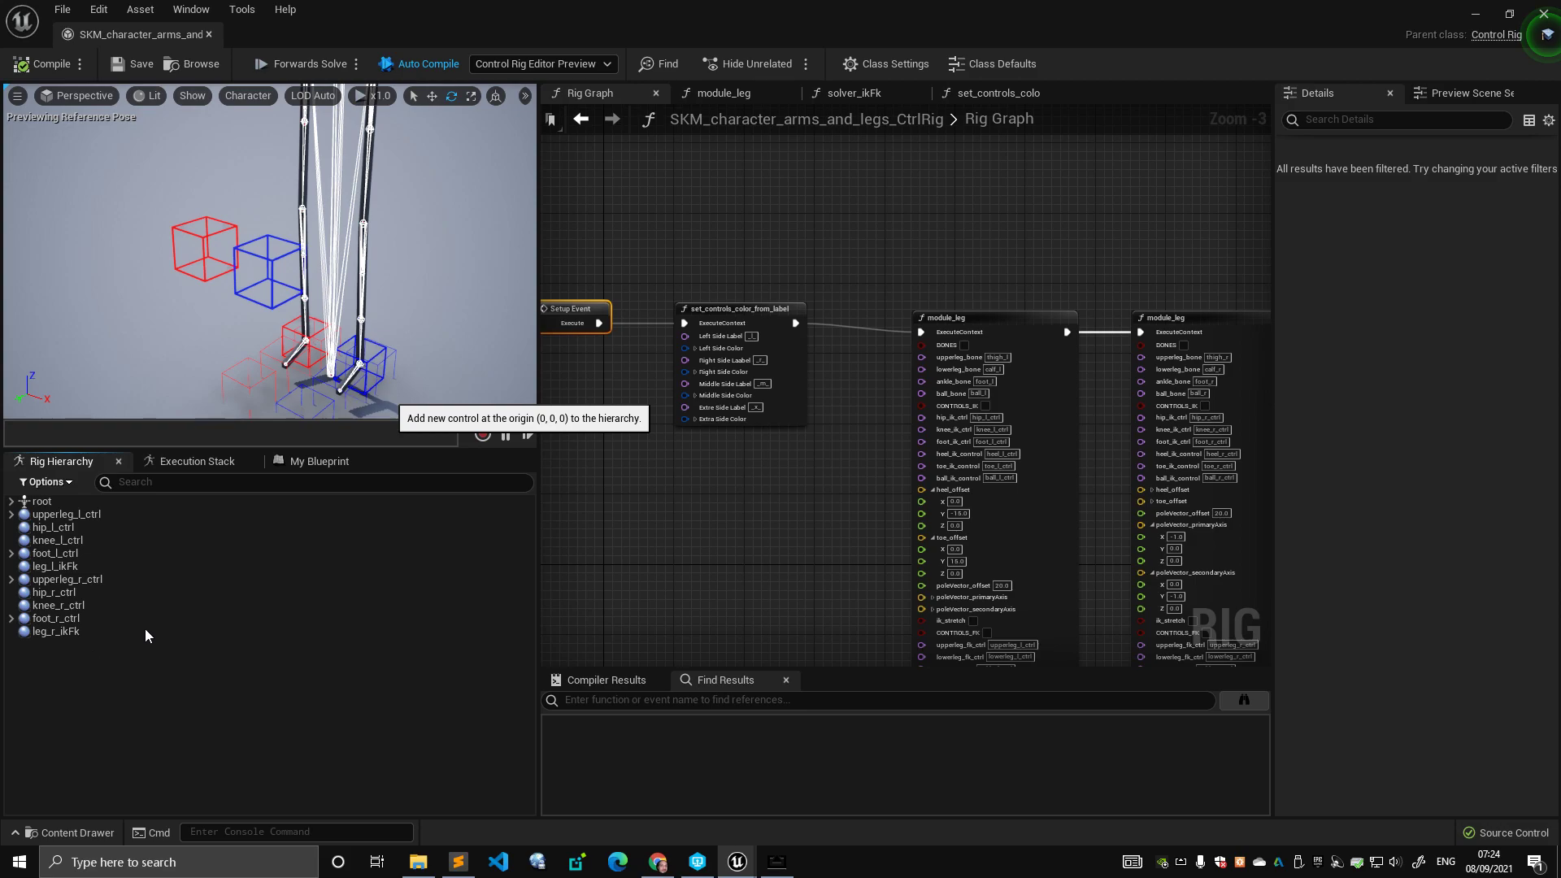
click(712, 311)
alt+drag(418, 296, 504, 317)
key(w)
key(f)
mouse_move(272, 252)
right_down()
mouse_move(281, 317)
mouse_move(264, 236)
mouse_move(260, 252)
right_up()
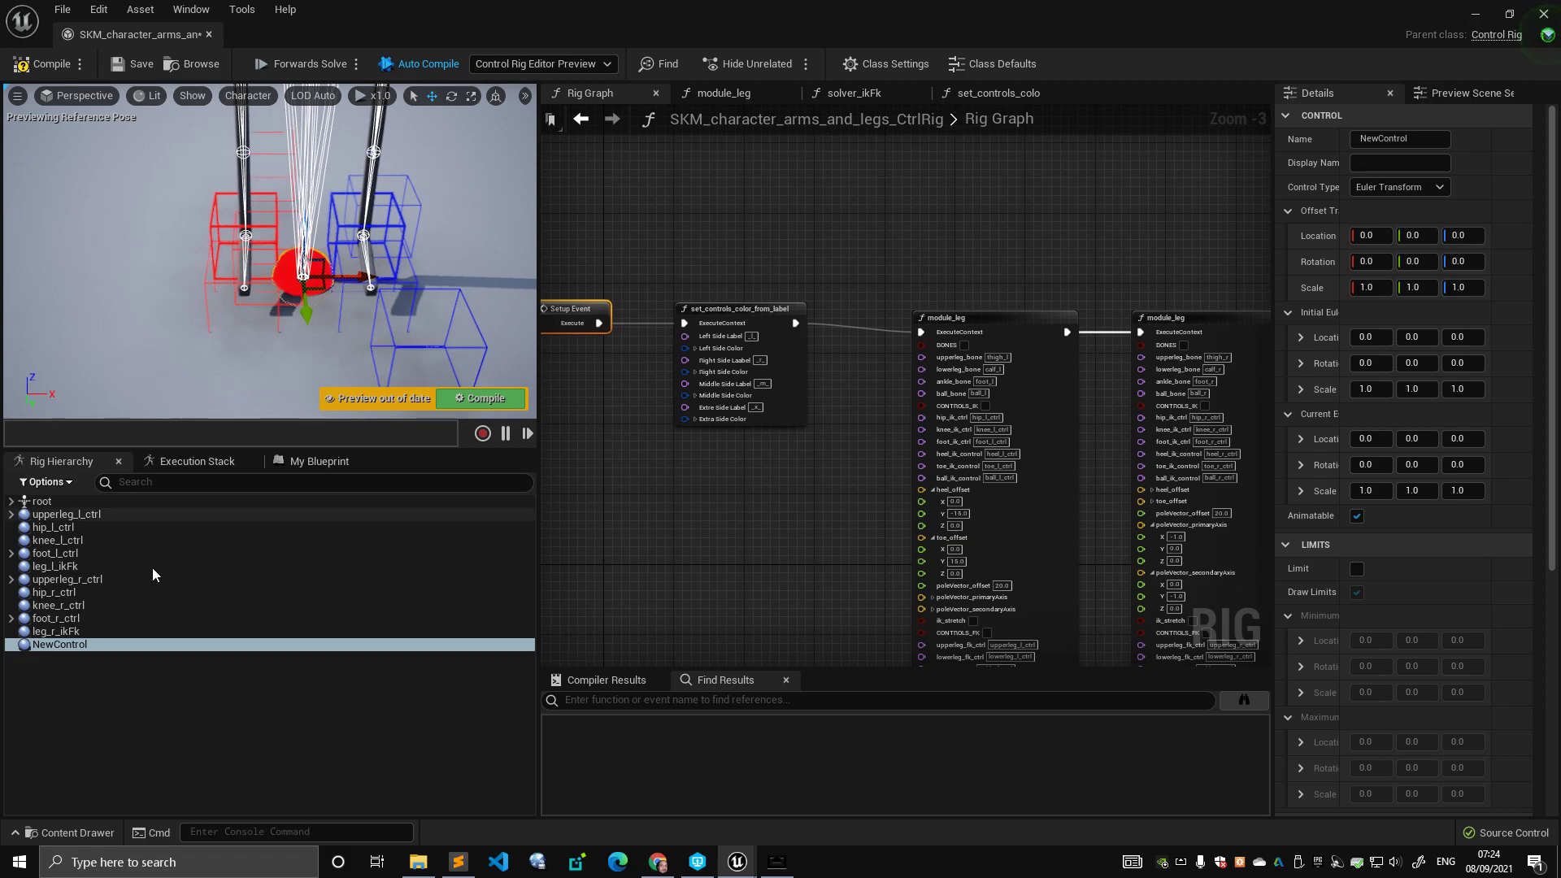
- Rename the new control to my_x_control to test the extra side label
double_click(115, 647)
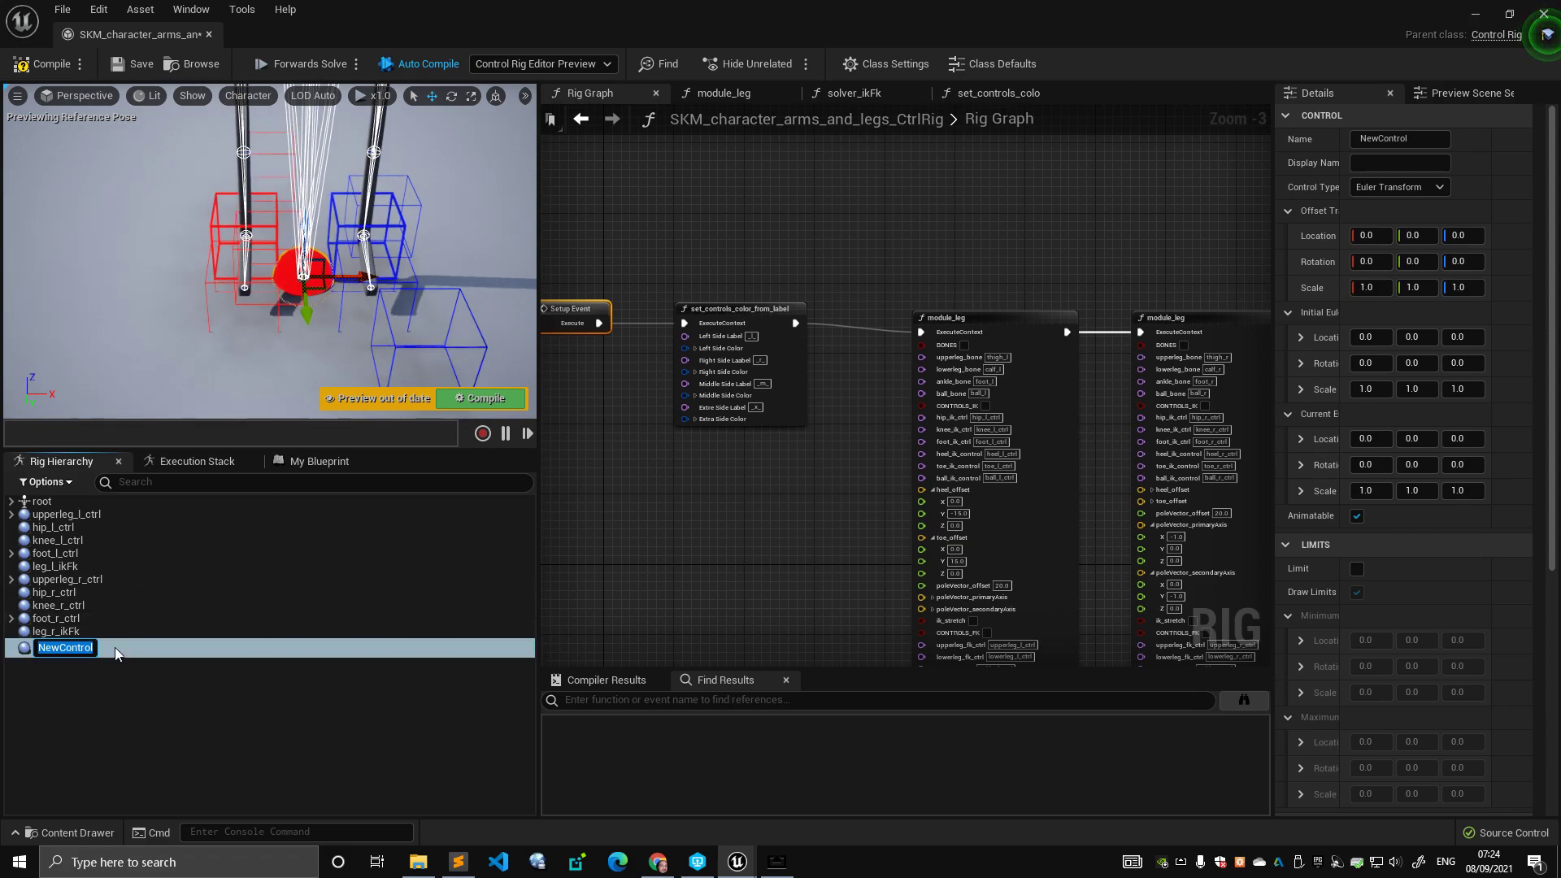
text(my_x_control)
key(Return)
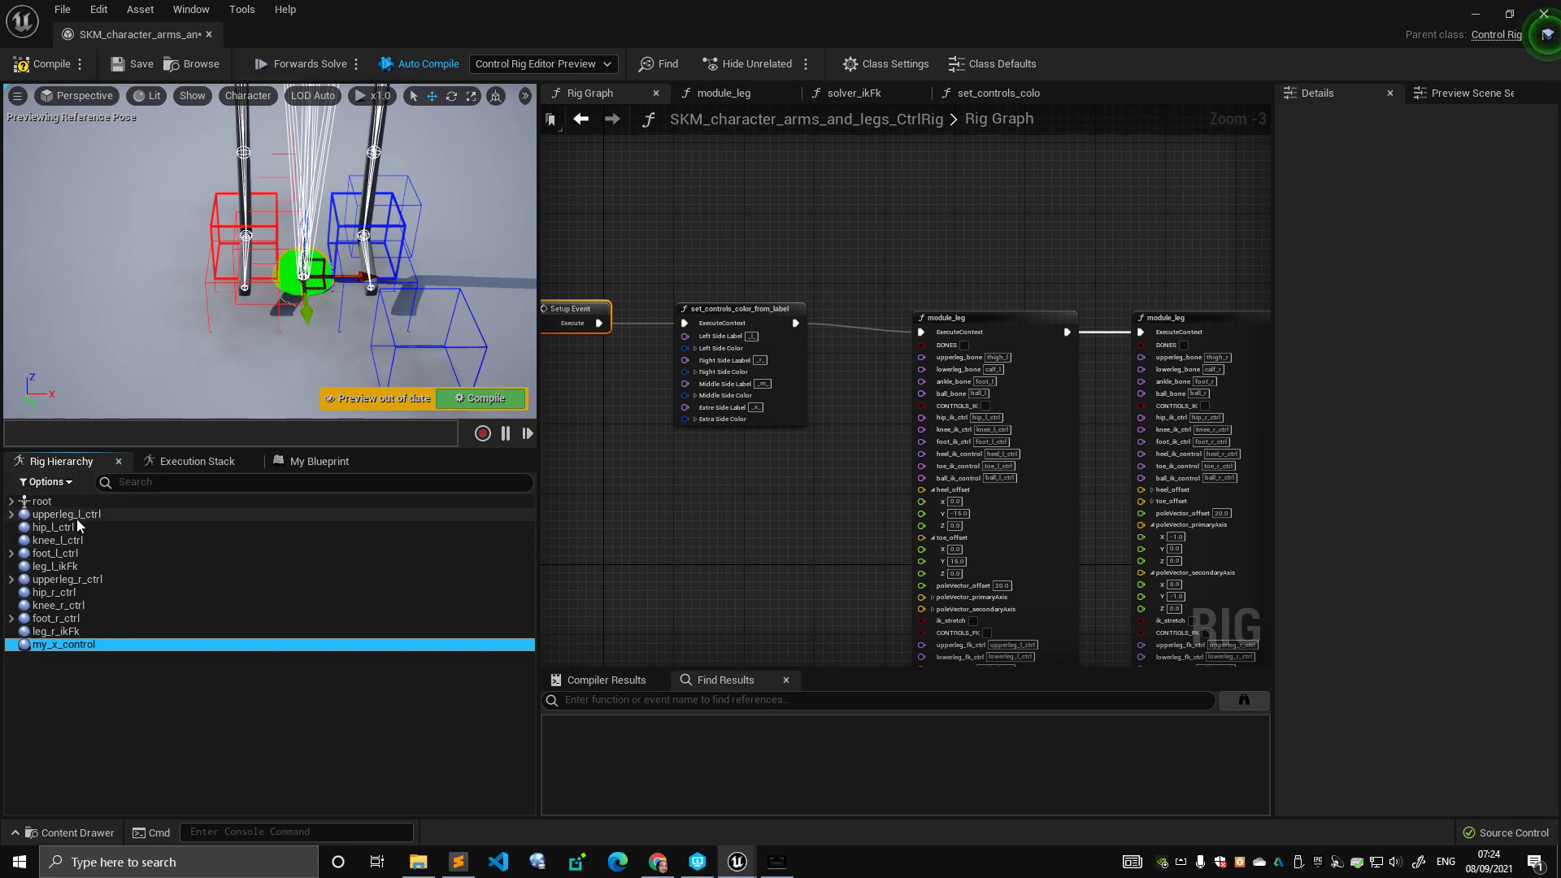
- Rename the my_x_control control to my_m_control and nudge the set_controls_color_from_label node slightly toward module_leg
double_click(65, 645)
text(my_m_control)
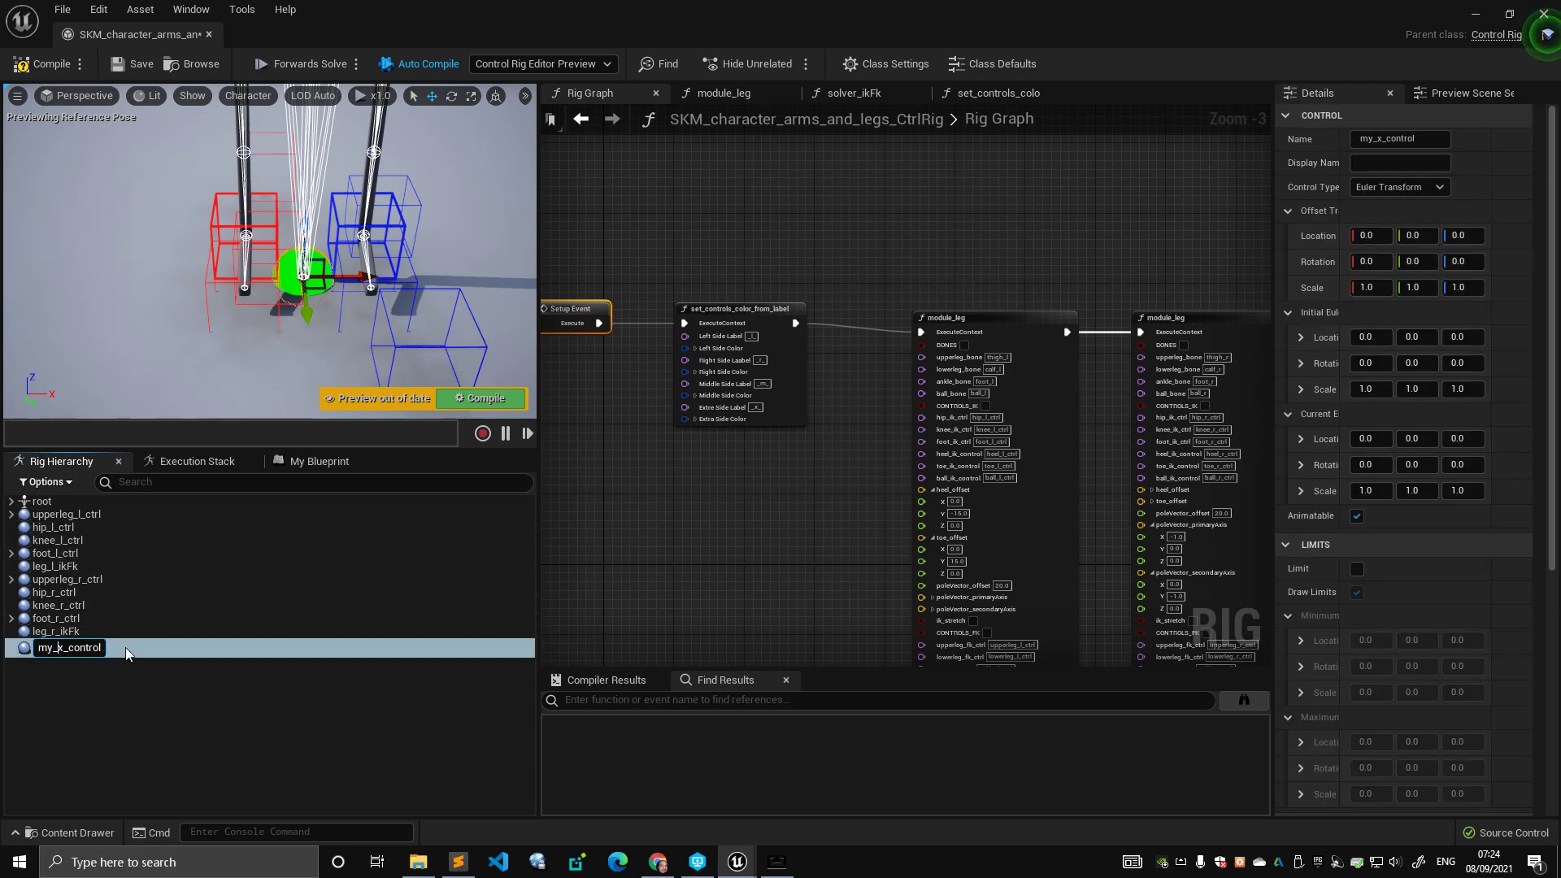
key(Return)
right_drag(304, 231, 333, 236)
drag(765, 323, 775, 325)
right_drag(421, 211, 437, 180)
scroll(437, 180, down, 5)
right_drag(345, 234, 310, 237)
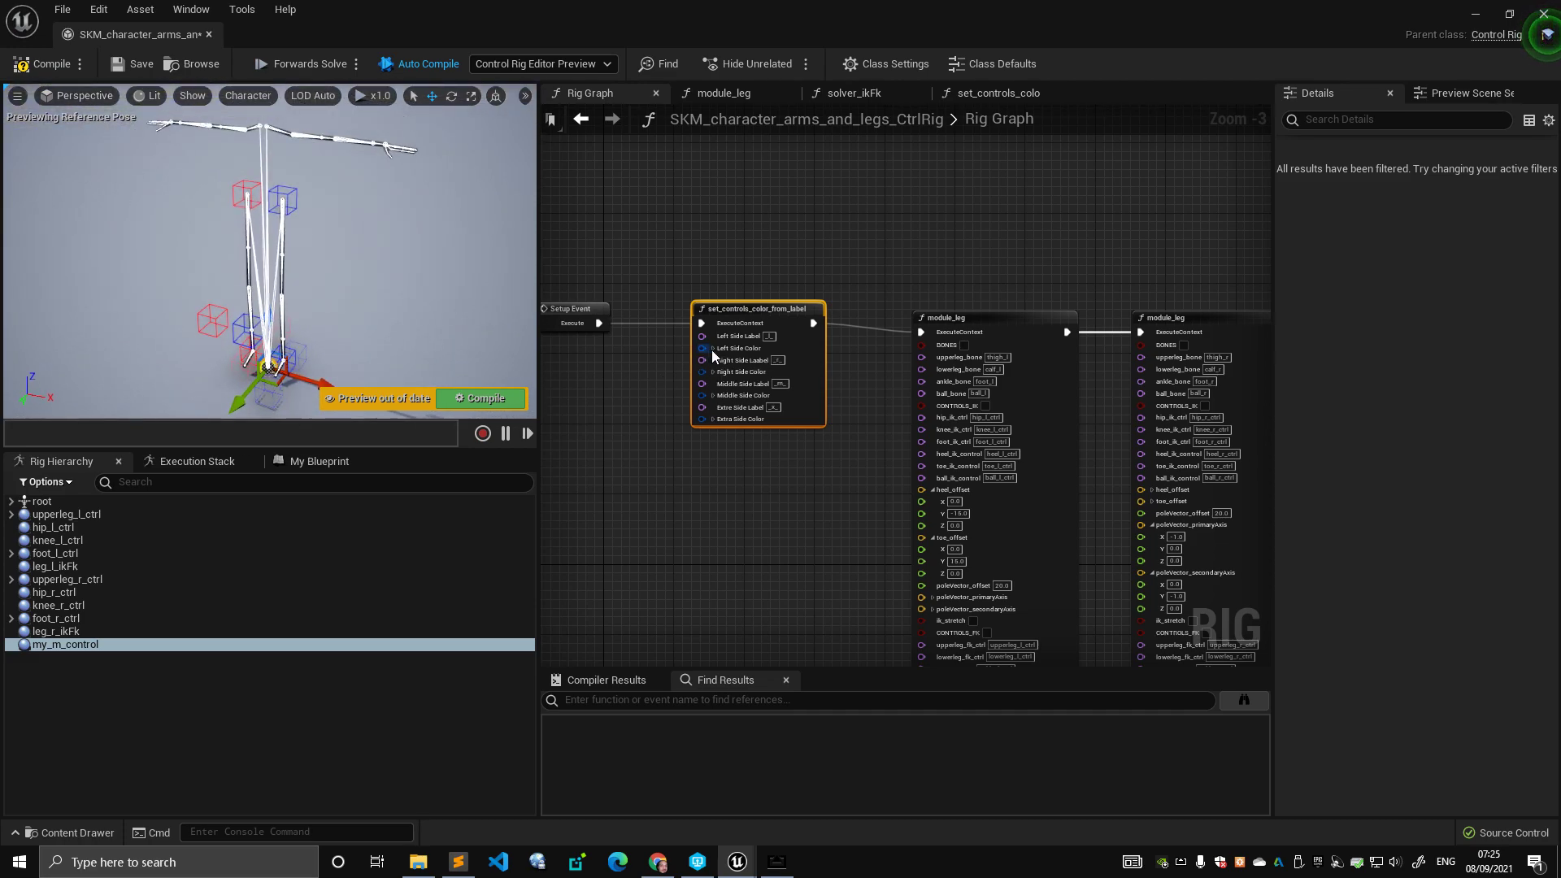
- Try a different G component for Left Side Color on the set_controls_color_from_label node, and reset it to 0
click(713, 348)
click(735, 373)
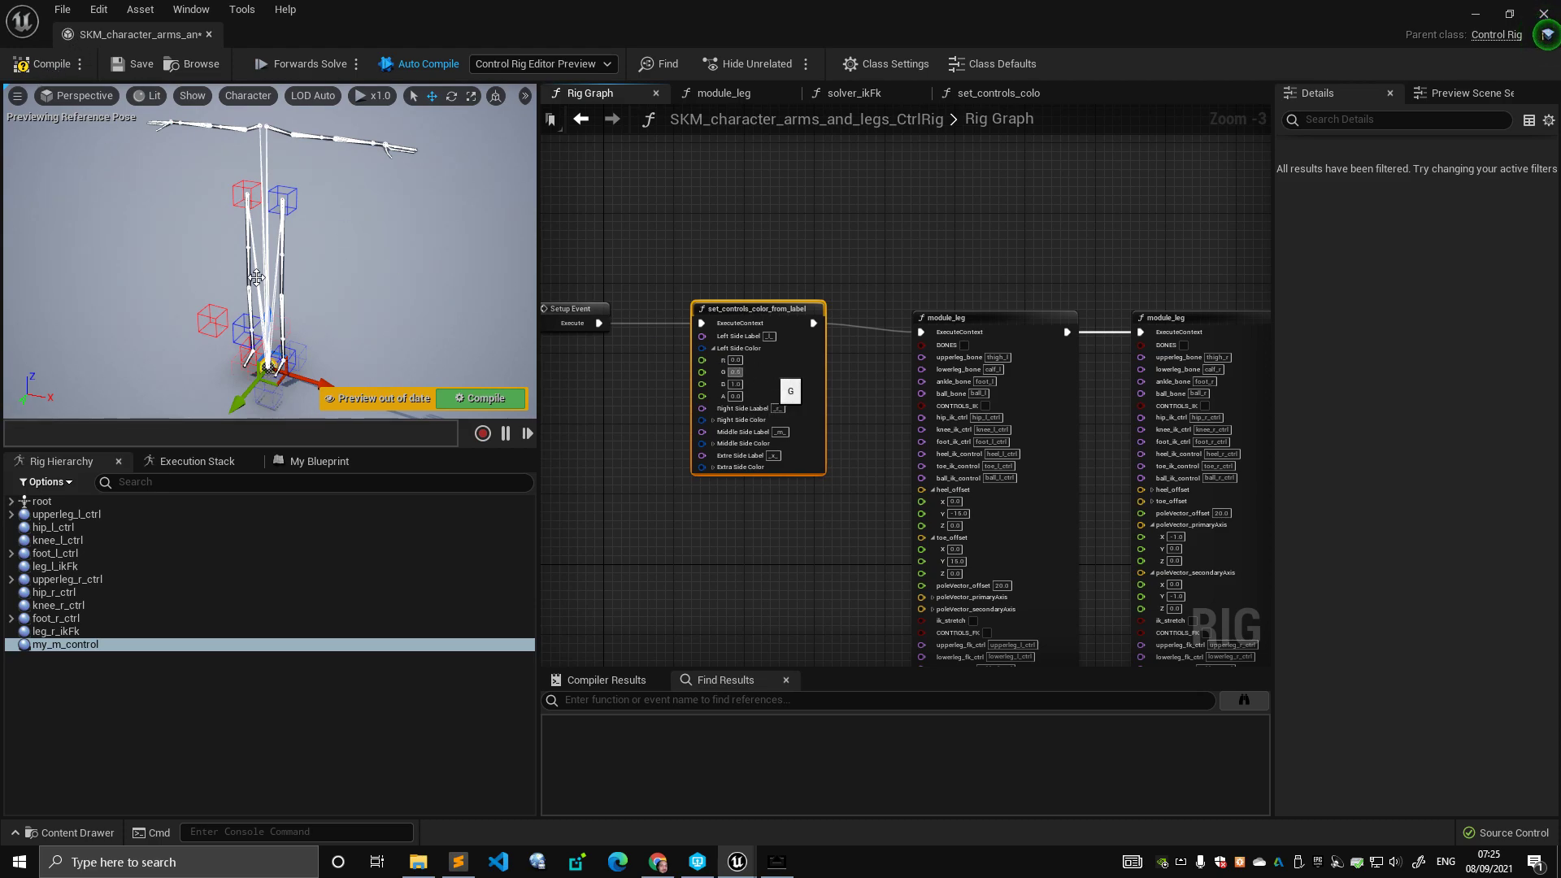
right_drag(241, 303, 409, 326)
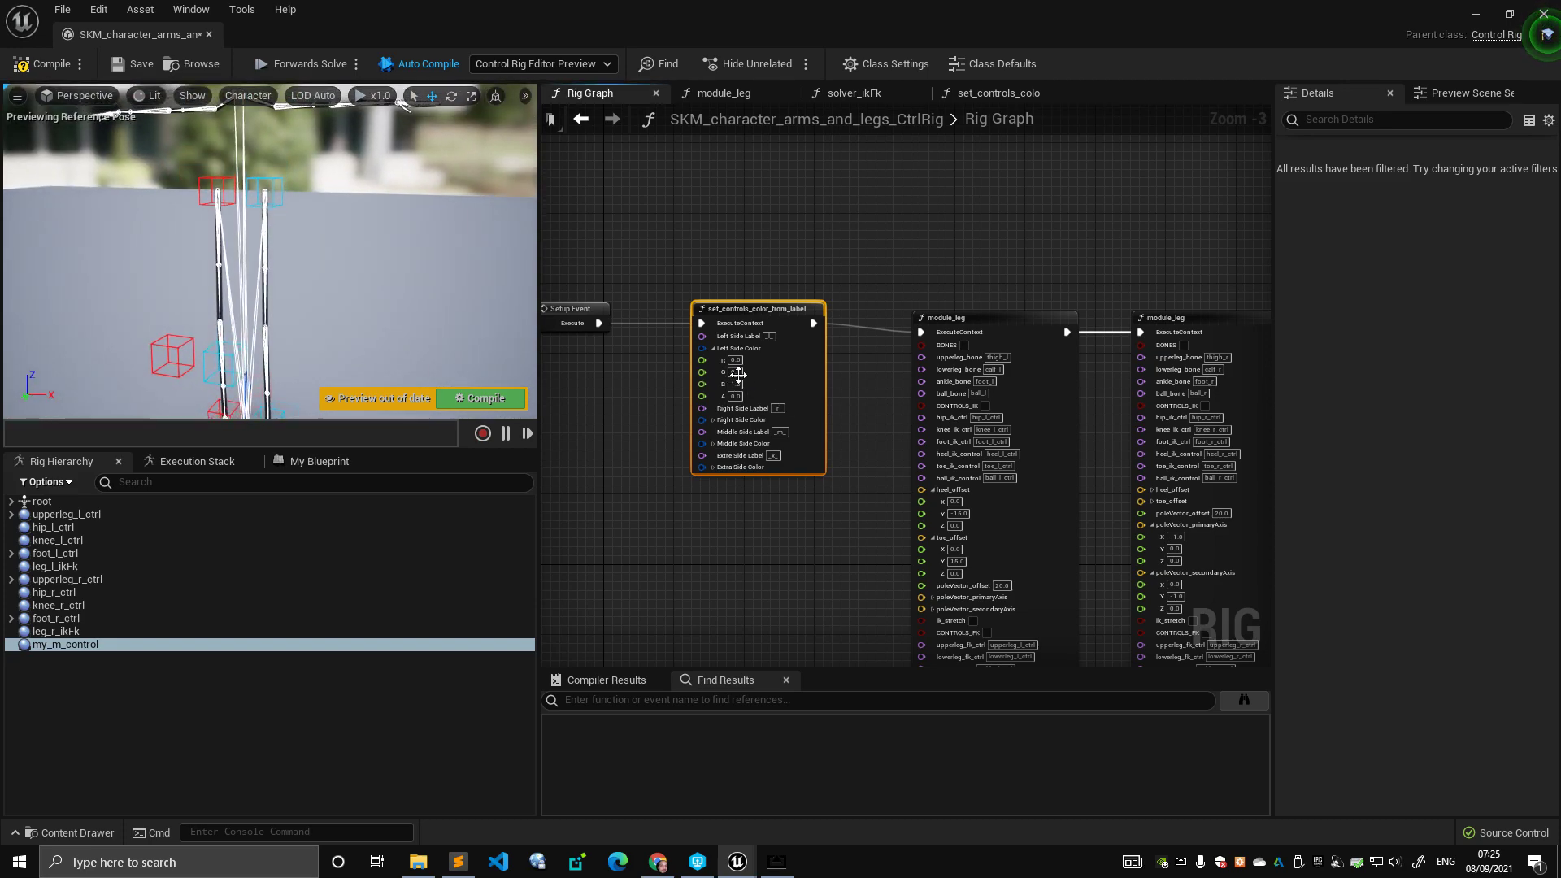
text(0)
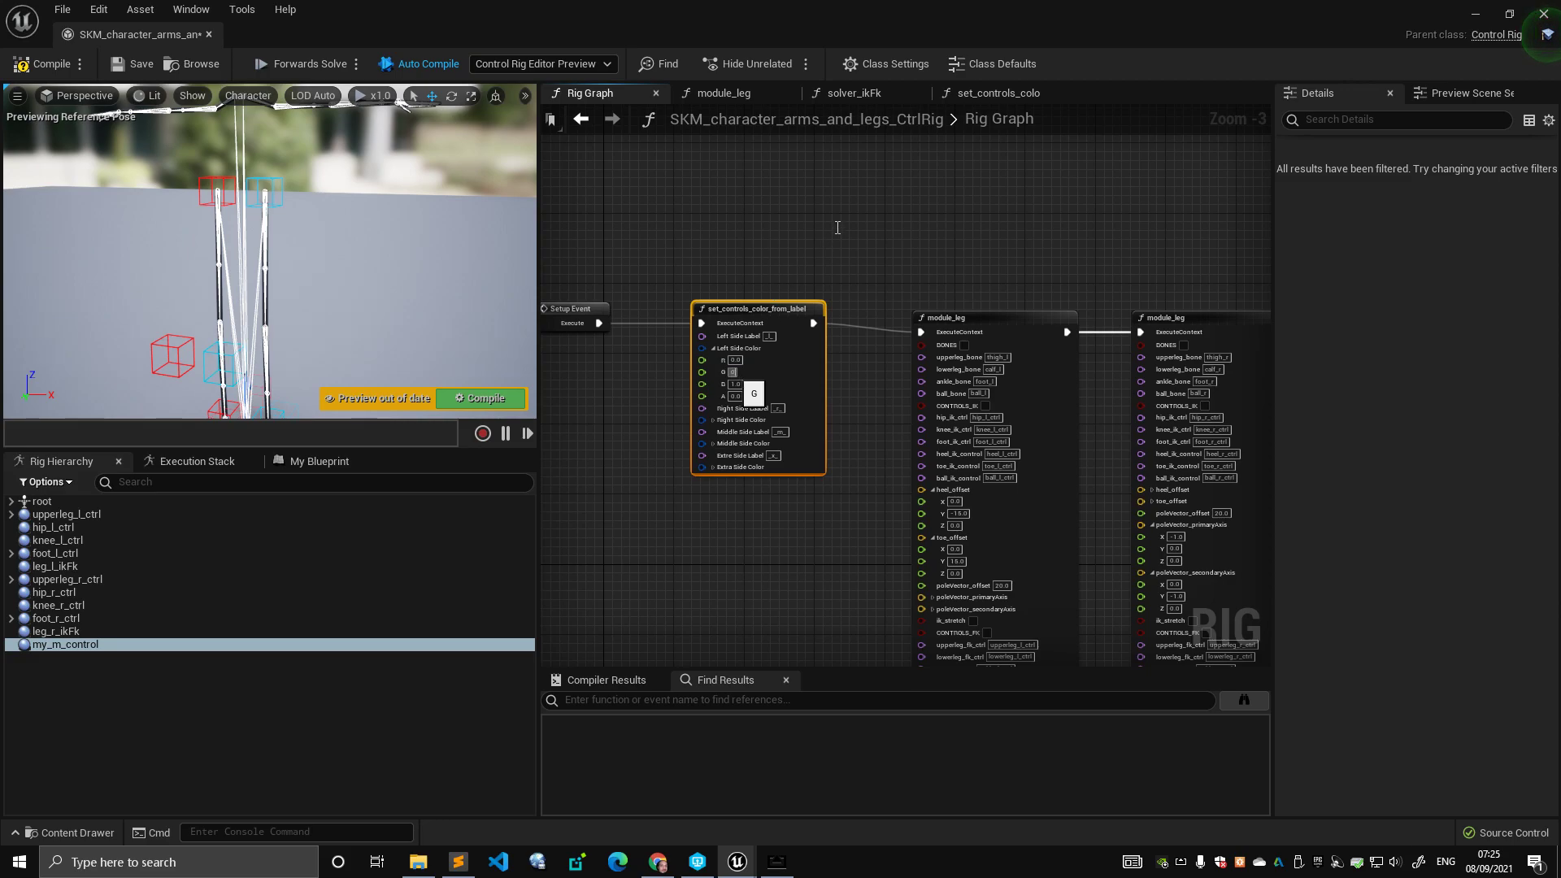
right_click(831, 226)
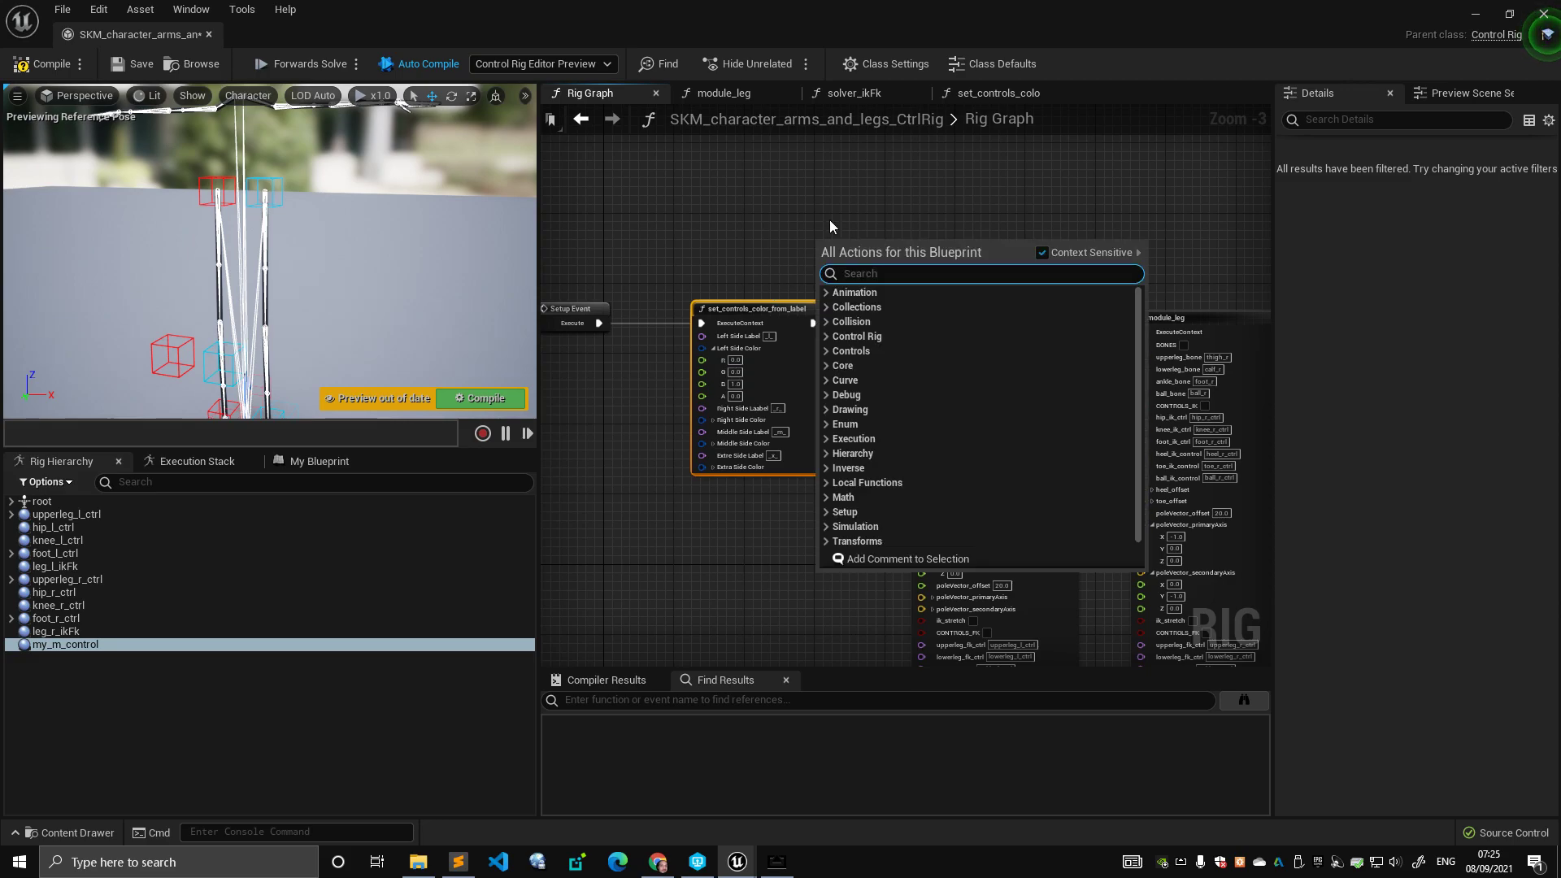
click(798, 135)
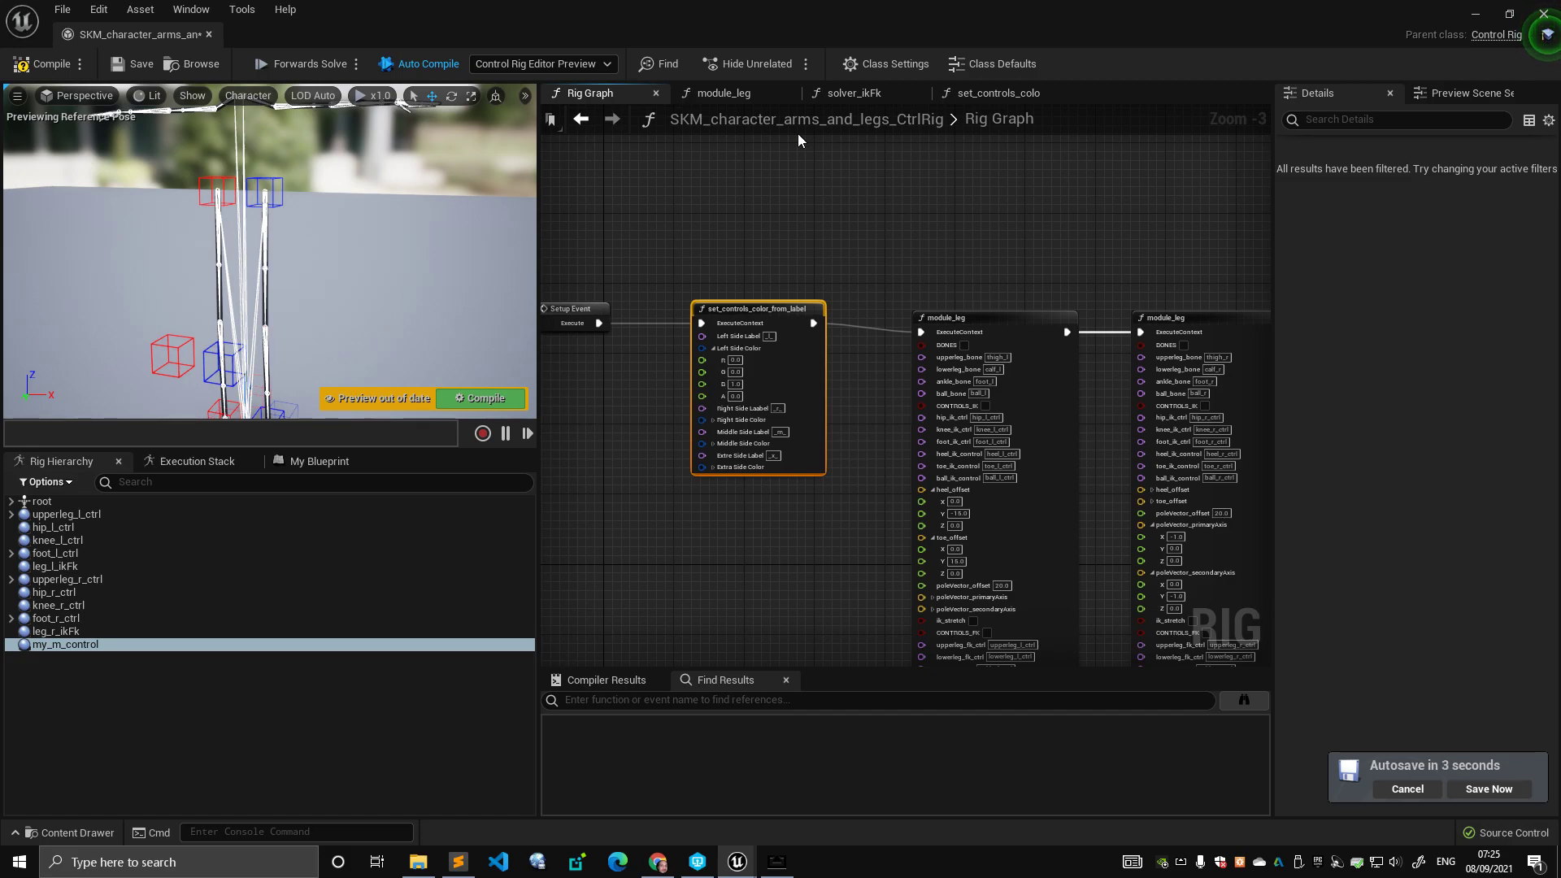
click(883, 236)
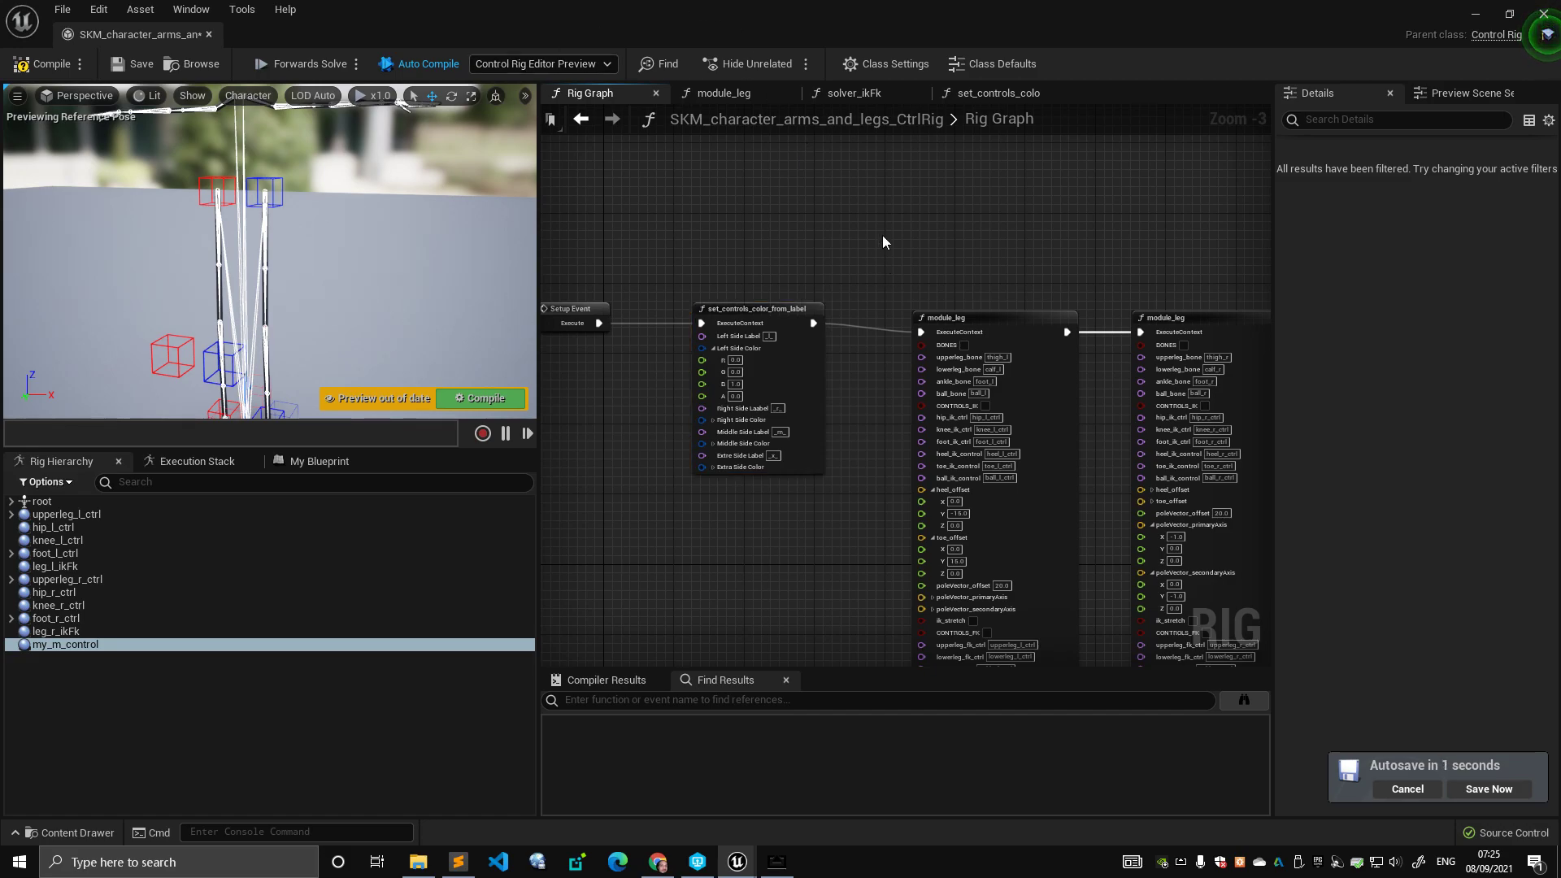